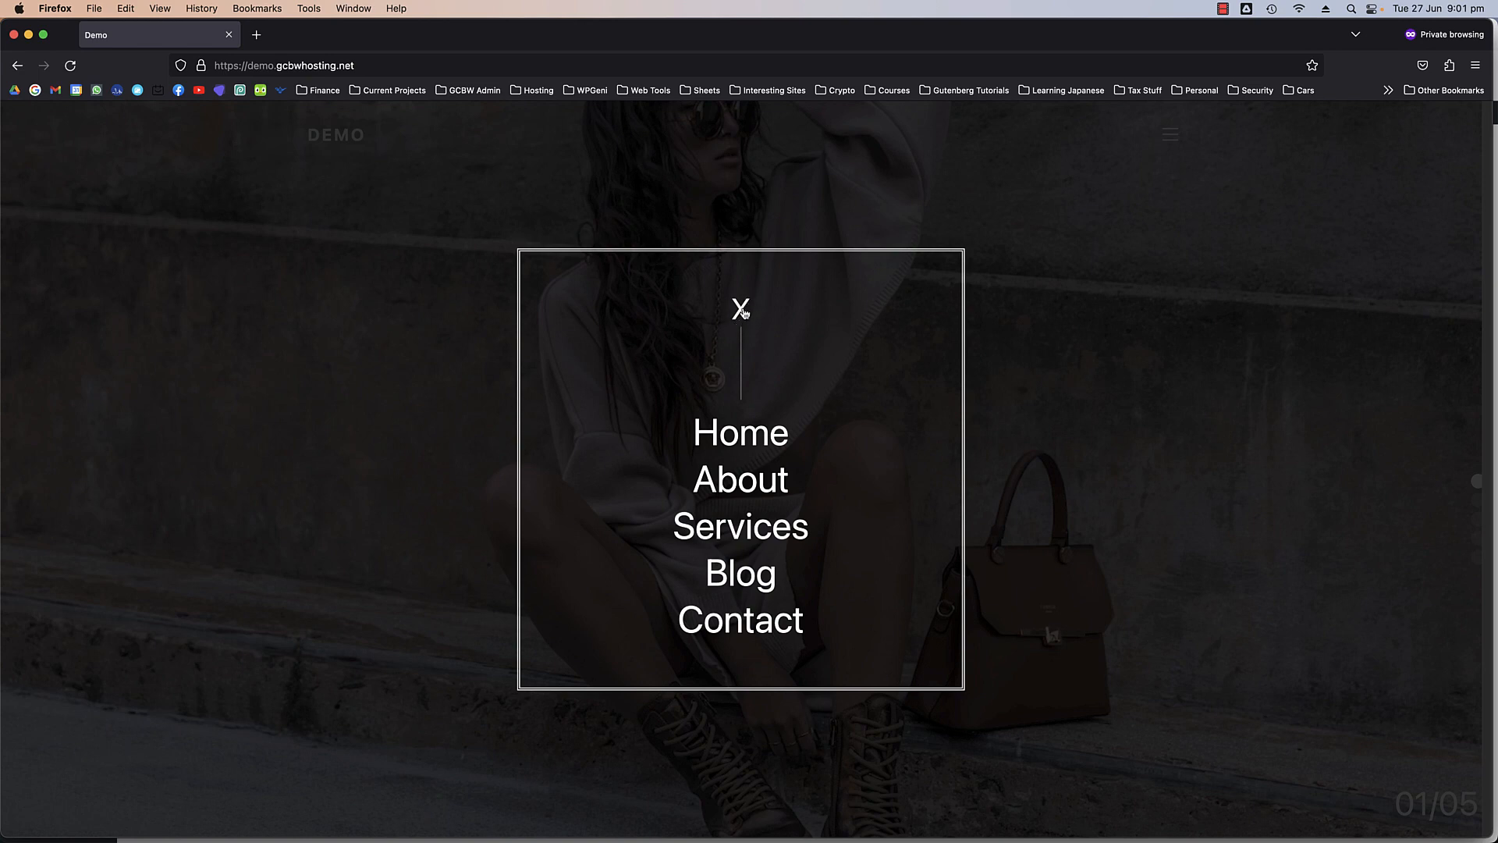
- Close the demo site's overlay menu and its private browser window to return to the WordPress dashboard
left_click(741, 309)
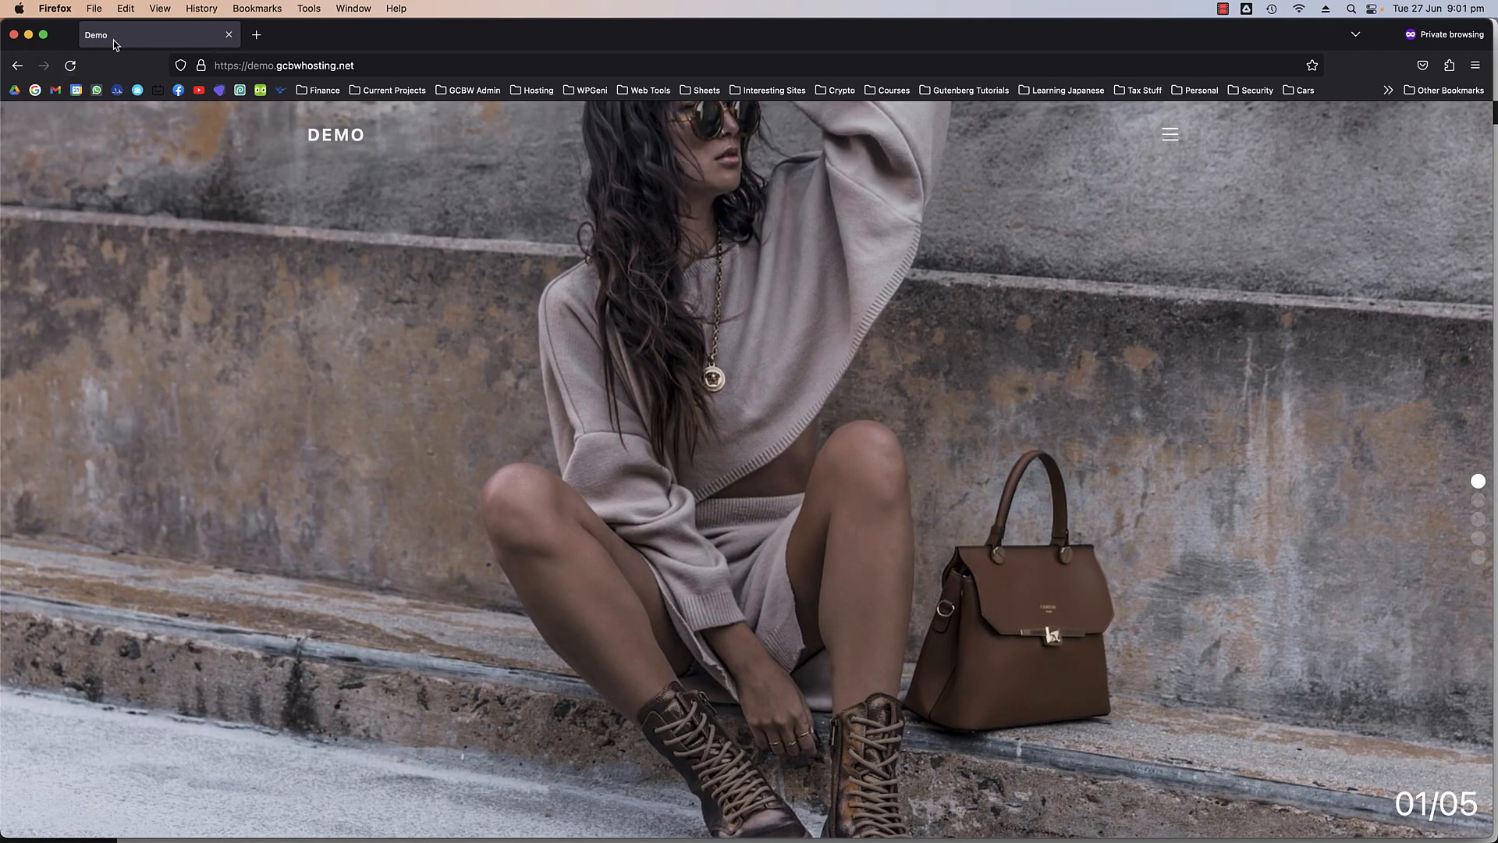
left_click(13, 35)
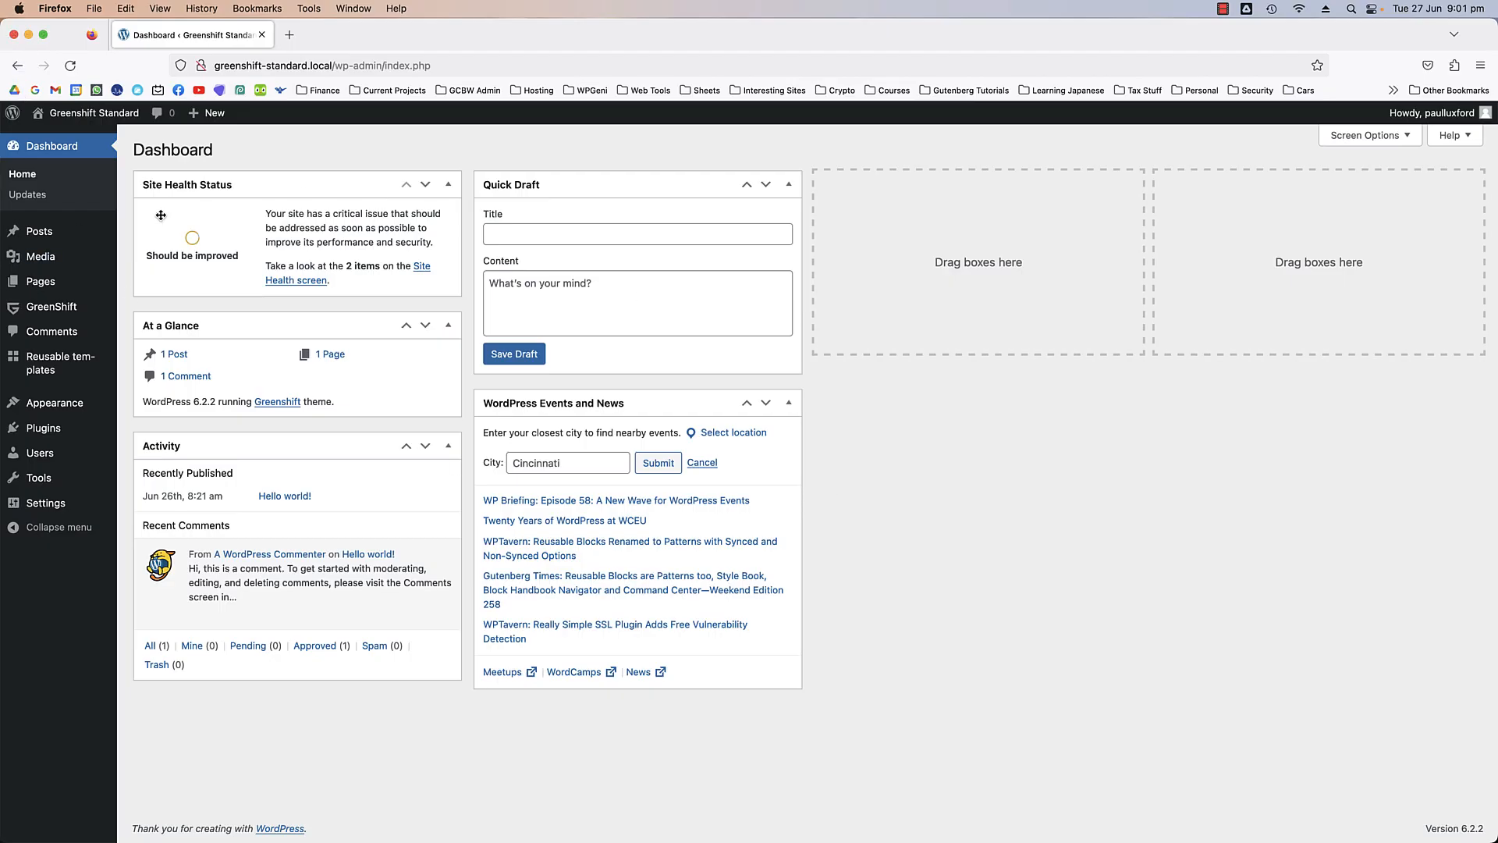
- Check the active theme and the installed plugins of the Greenshift Standard site
mouse_move(54, 402)
left_click(158, 407)
mouse_move(262, 265)
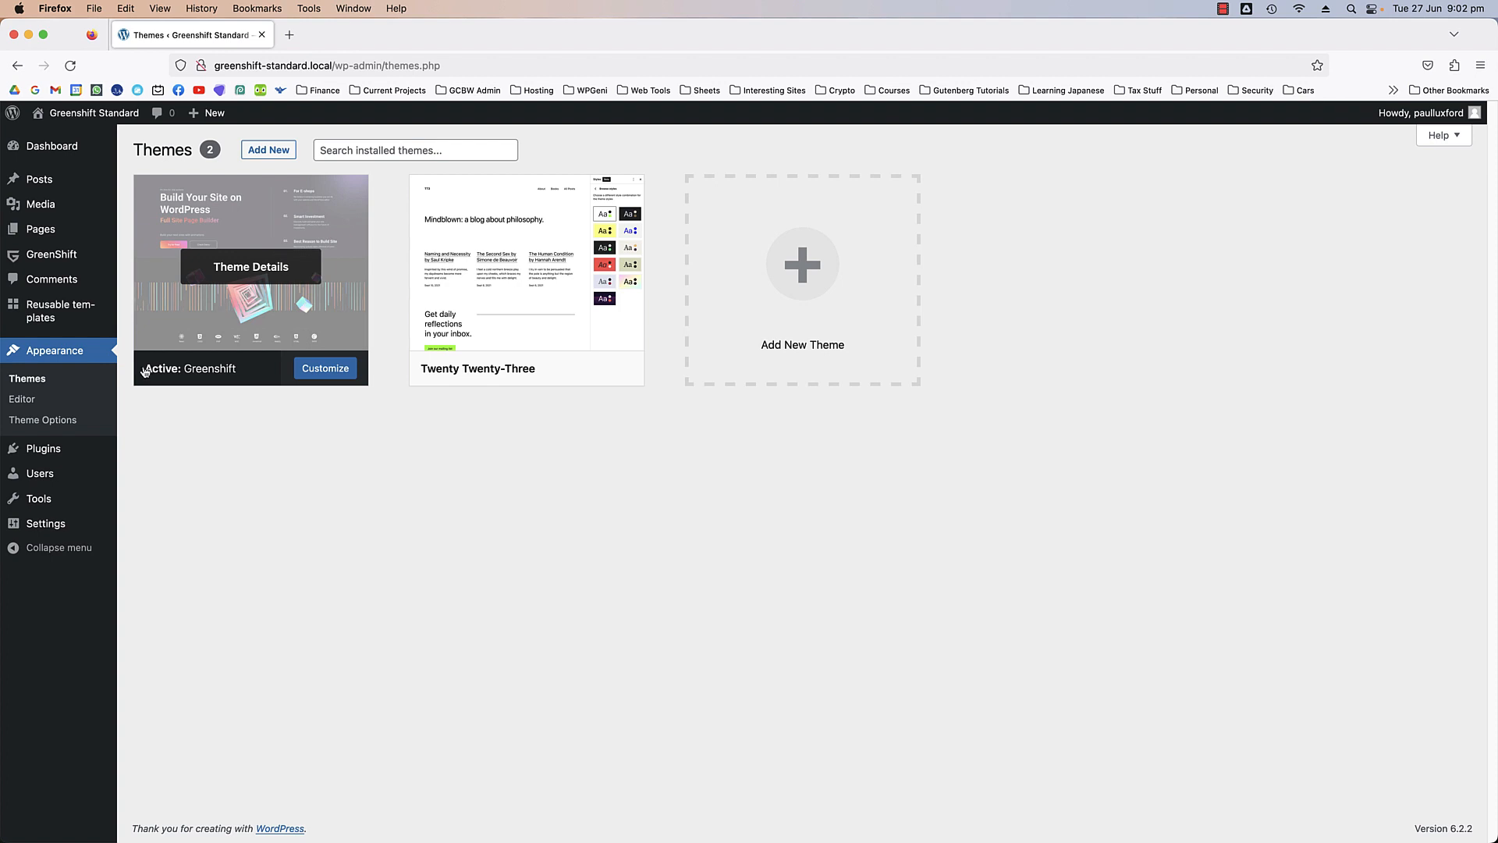
mouse_move(78, 452)
left_click(164, 451)
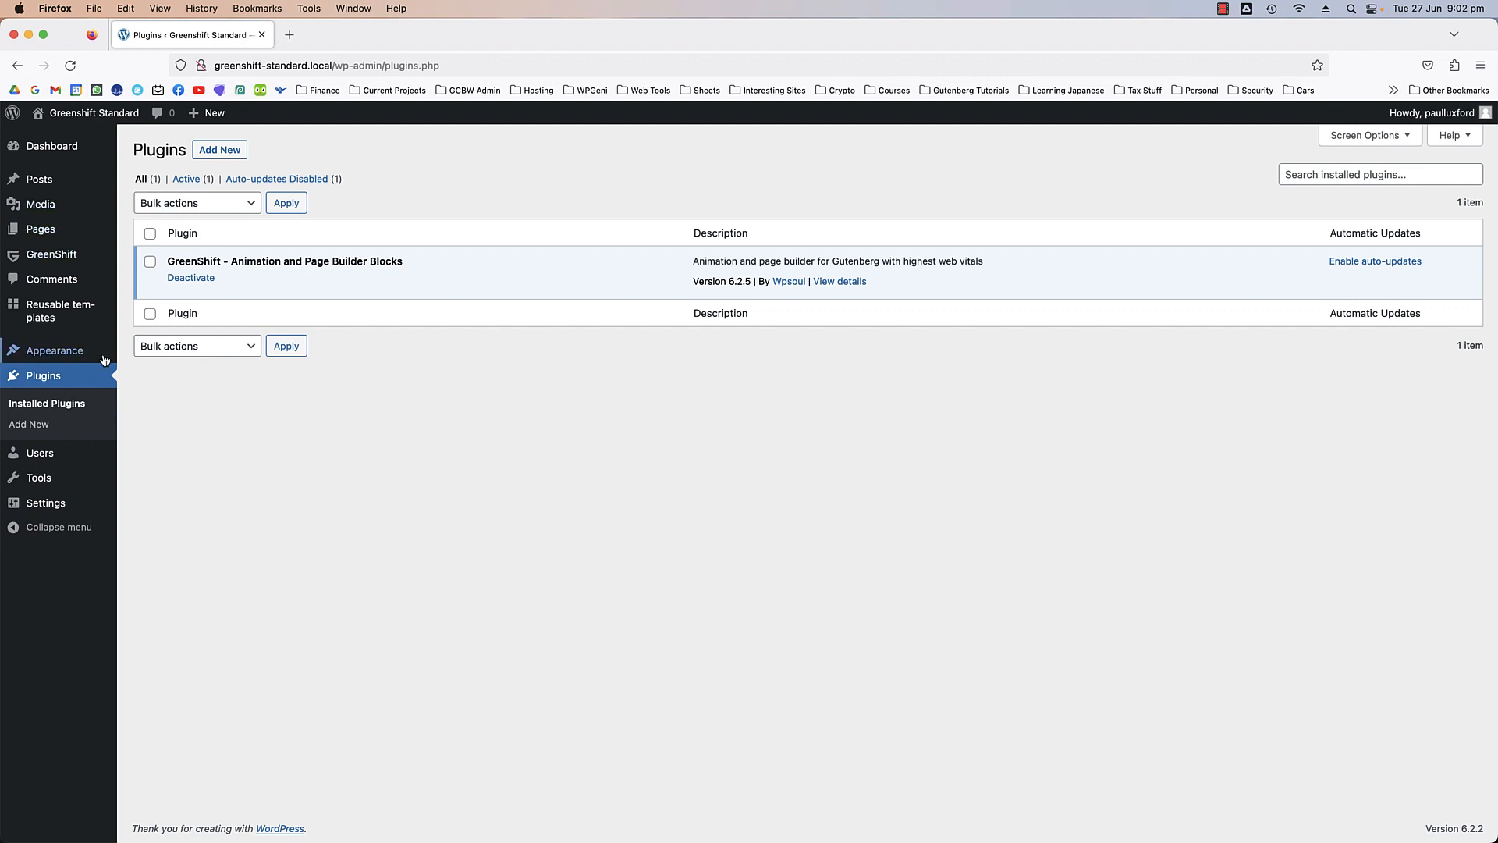
- Open the Front Page template for editing in the site editor
mouse_move(55, 353)
left_click(145, 373)
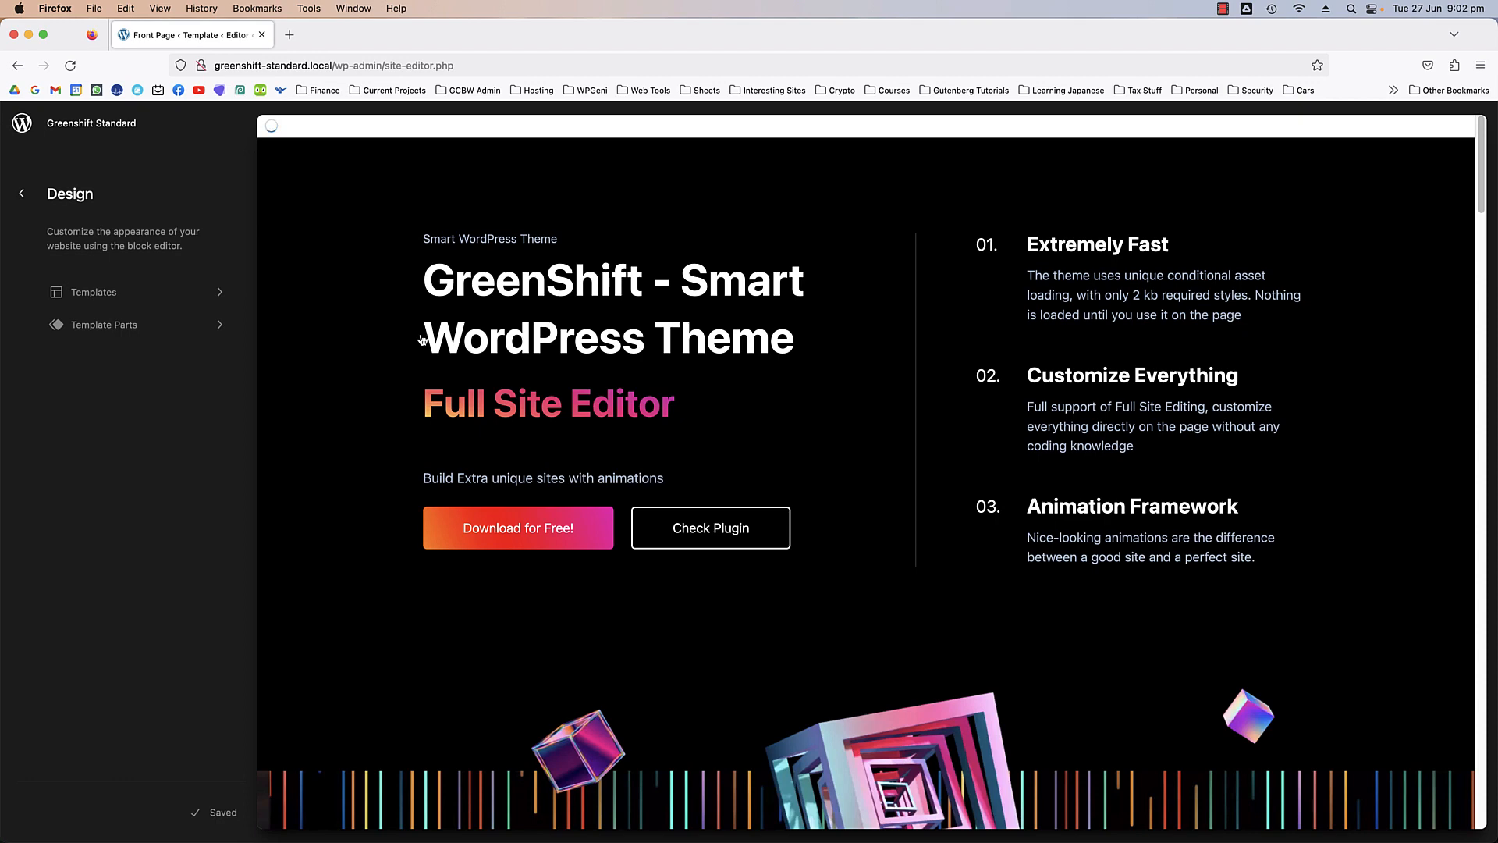
left_click(387, 326)
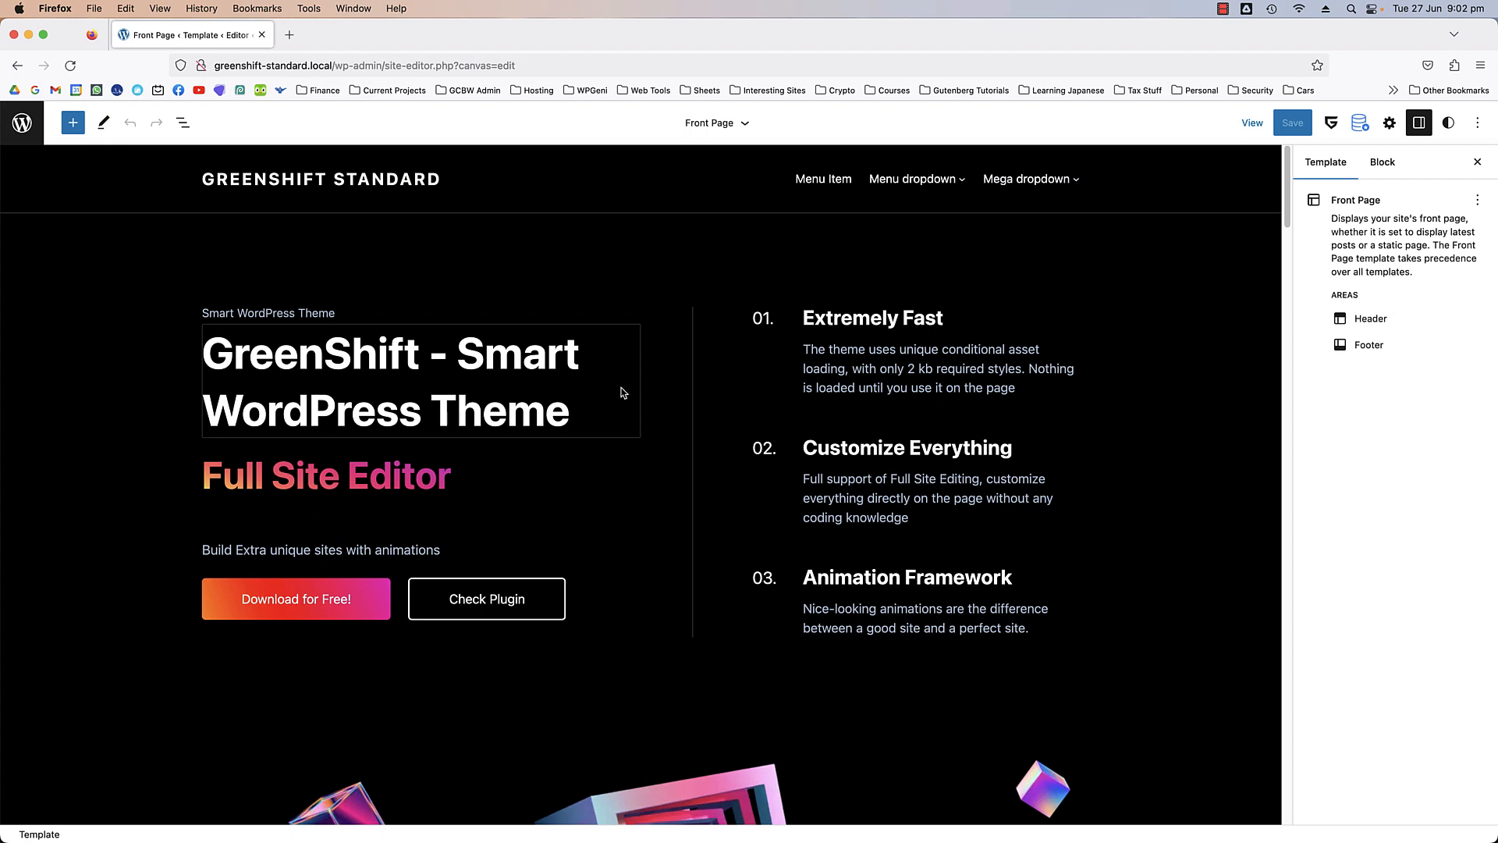
- Expand the Header template part's block structure and remove the Navigation block from its Row
left_click(683, 192)
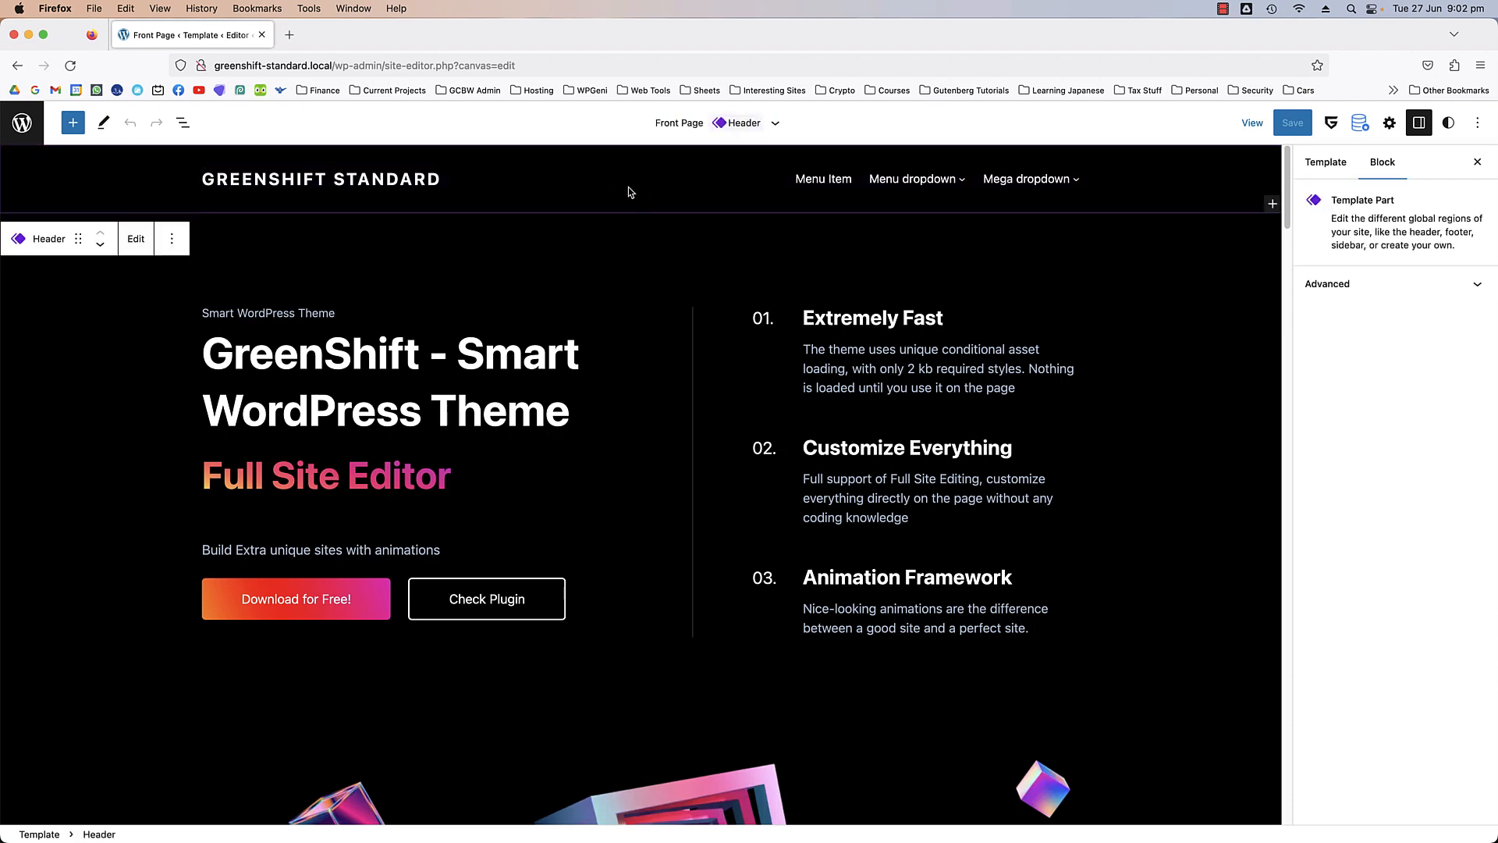
left_click(184, 124)
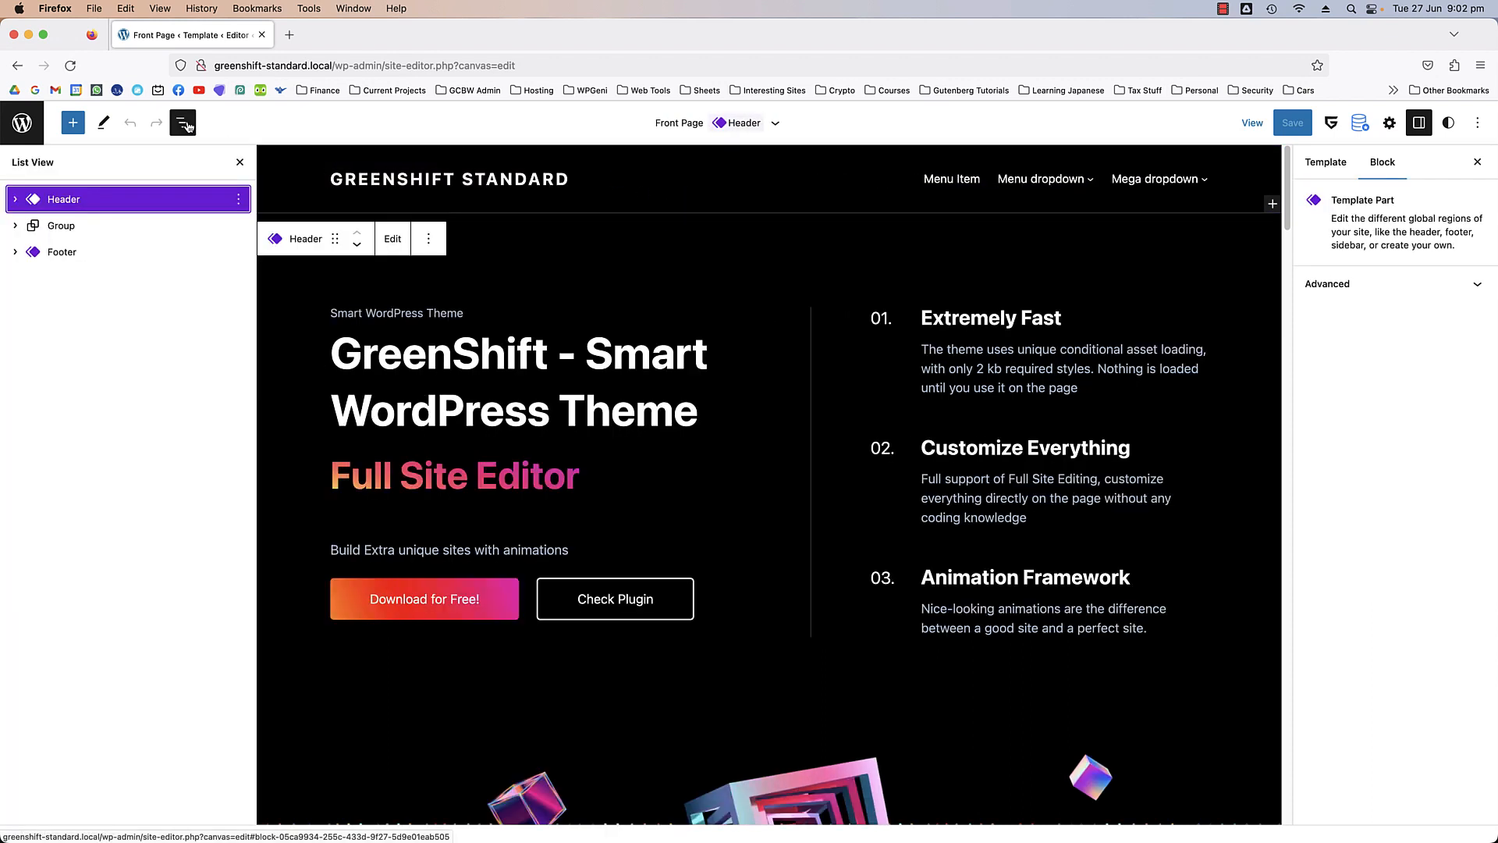
left_click(18, 201)
left_click(33, 225)
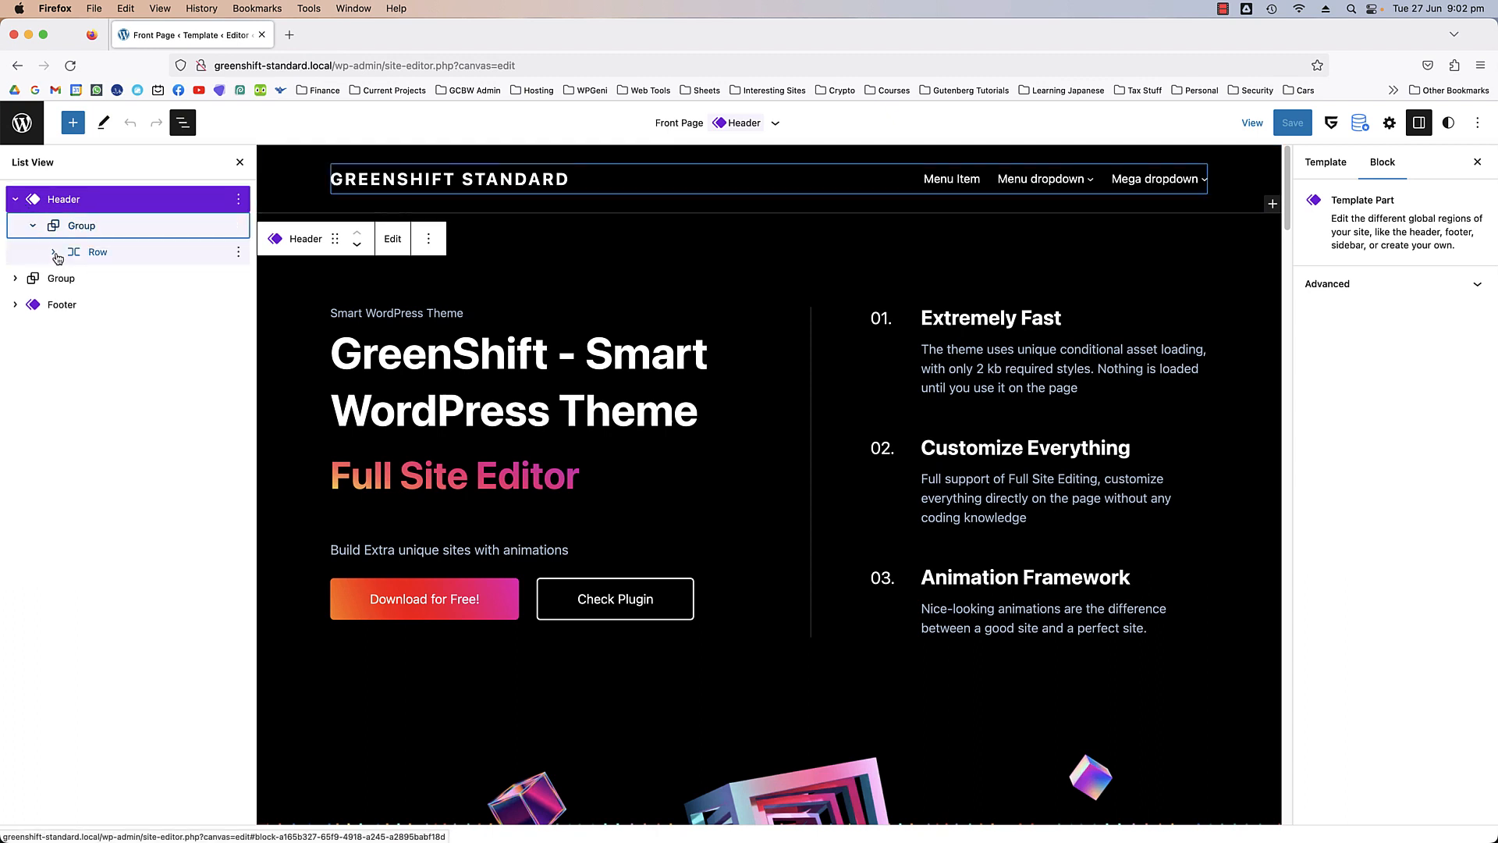
left_click(54, 252)
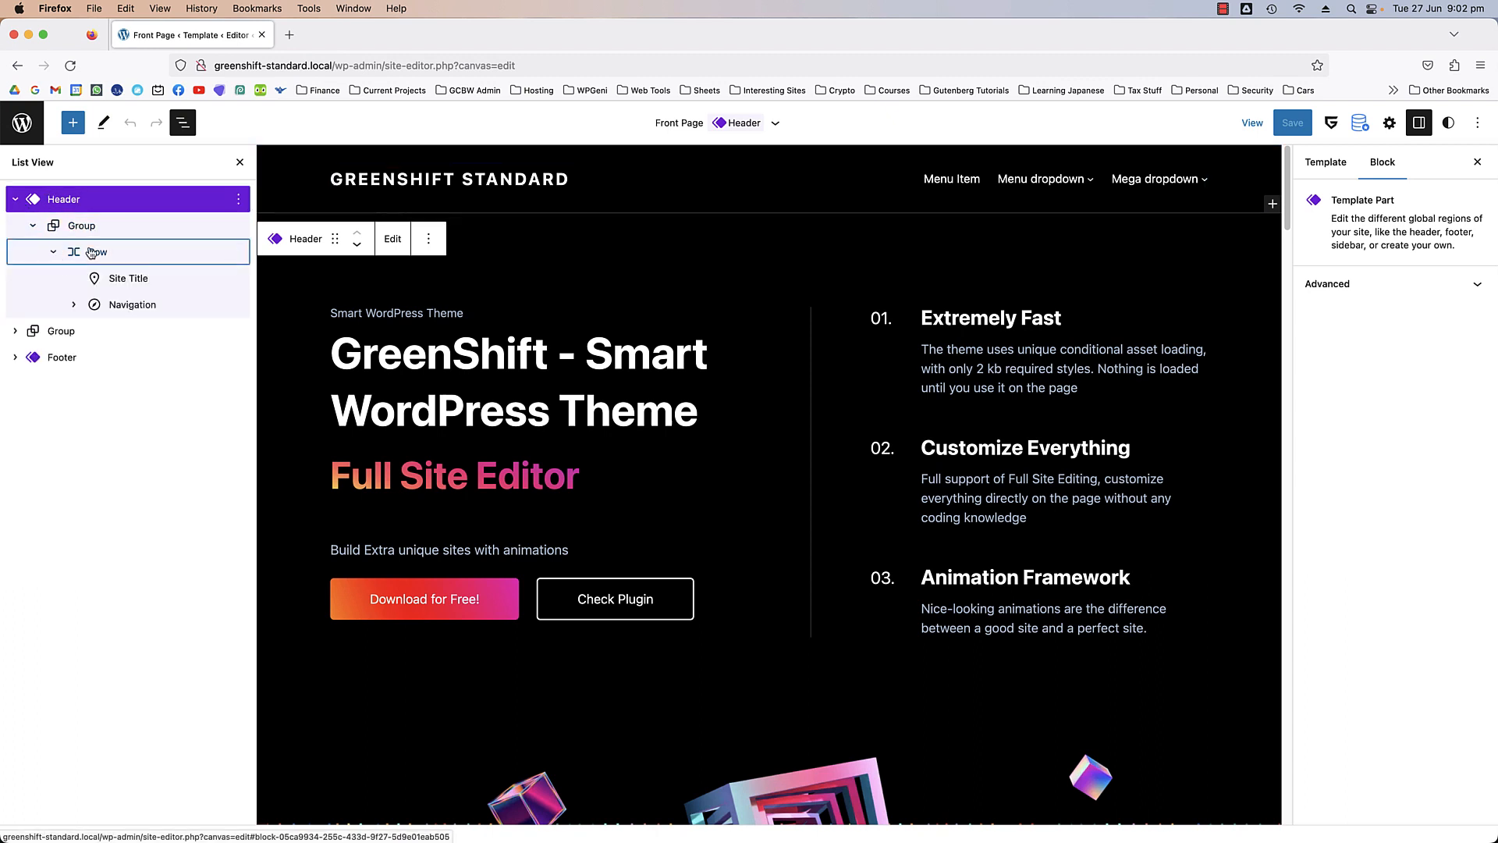
left_click(147, 305)
left_click(238, 304)
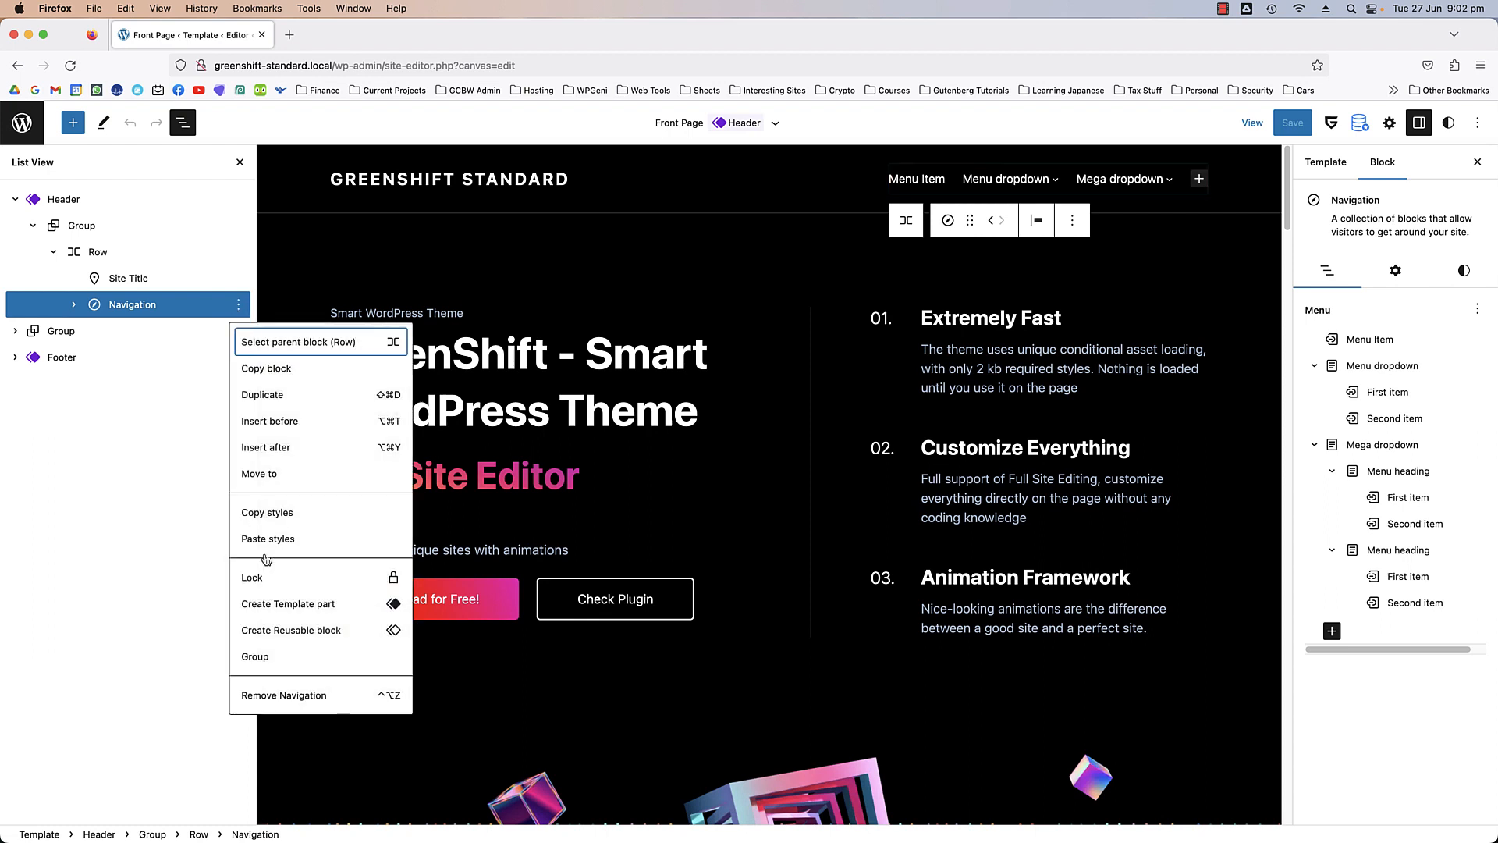
- Insert a Sliding panel/Popup trigger block in the header Row and place it after the Site Title
left_click(157, 278)
left_click(238, 278)
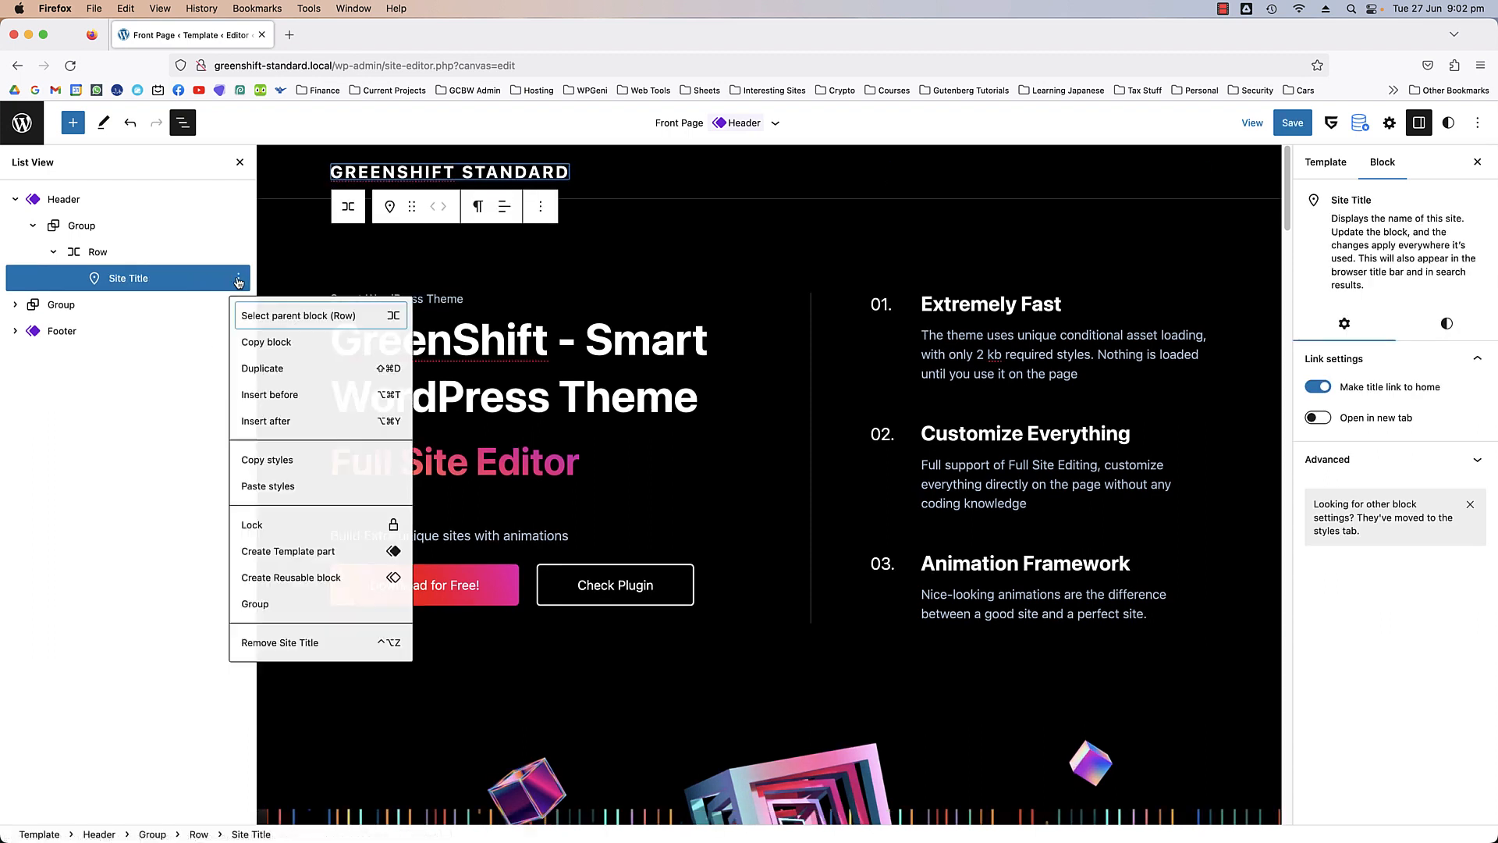
left_click(281, 392)
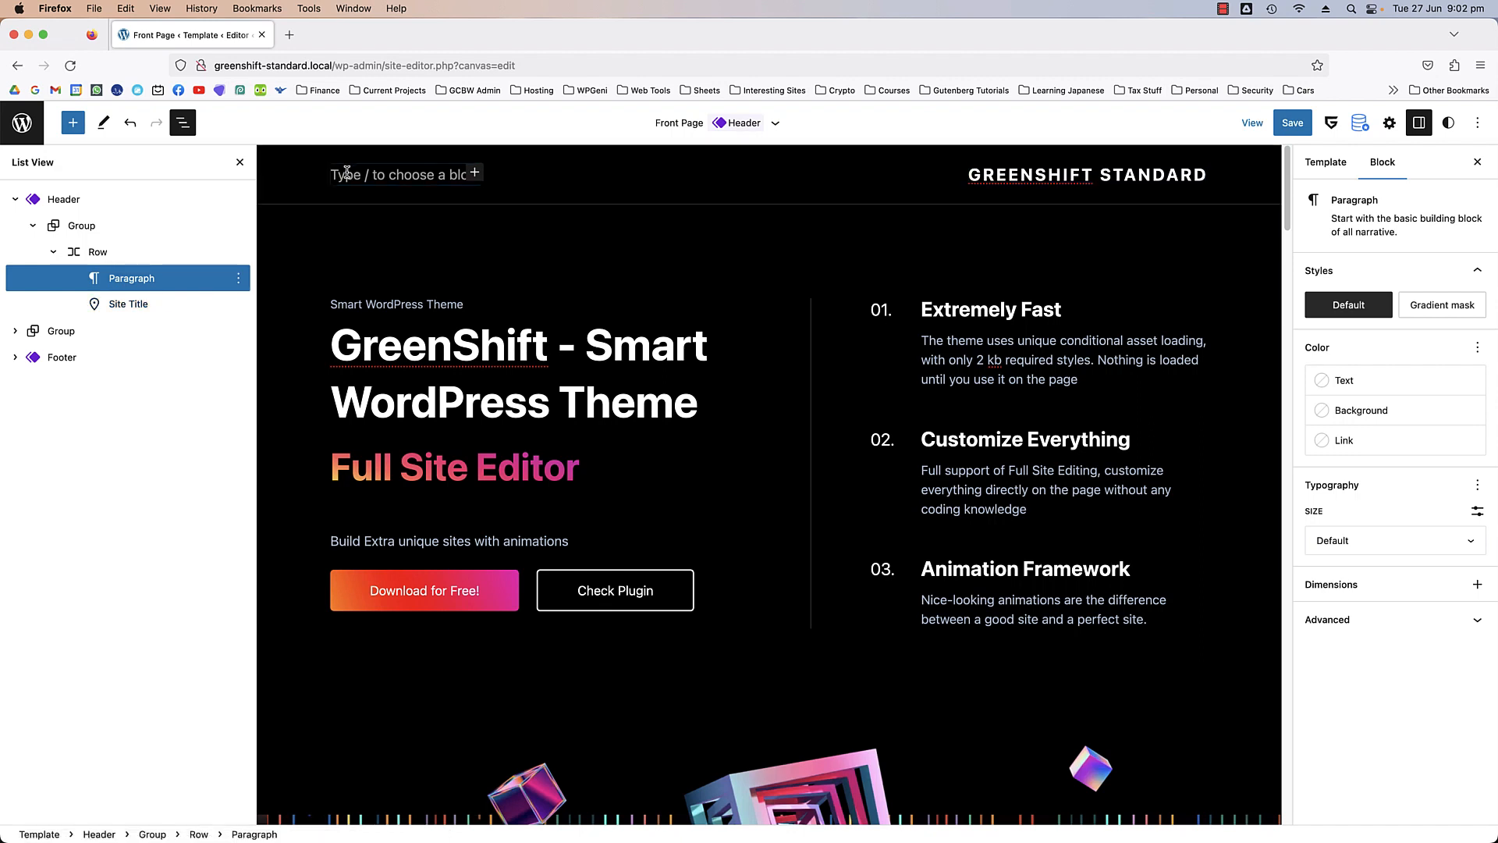
type("/")
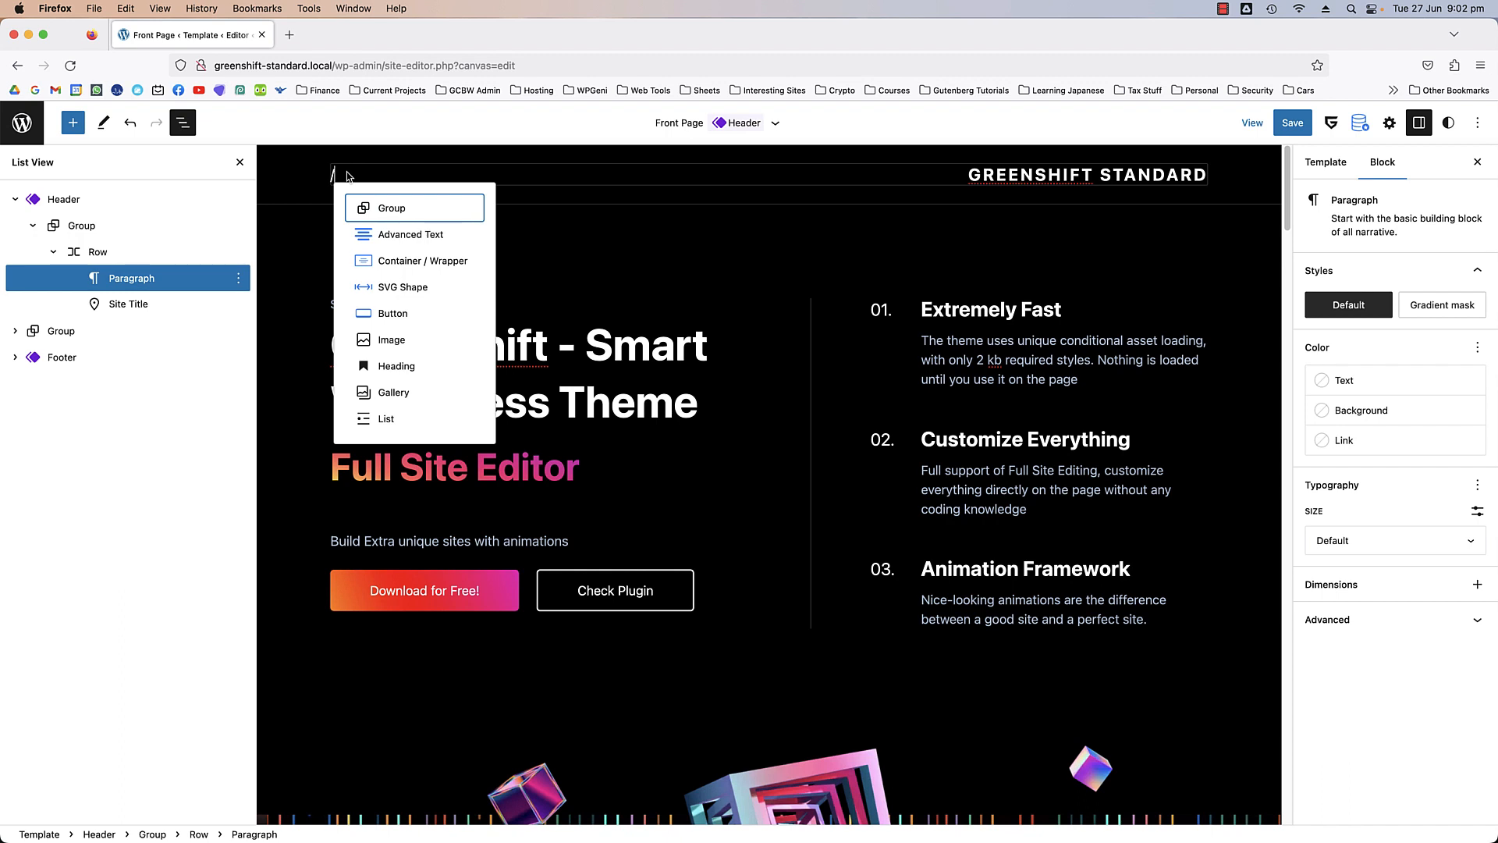
type("pop")
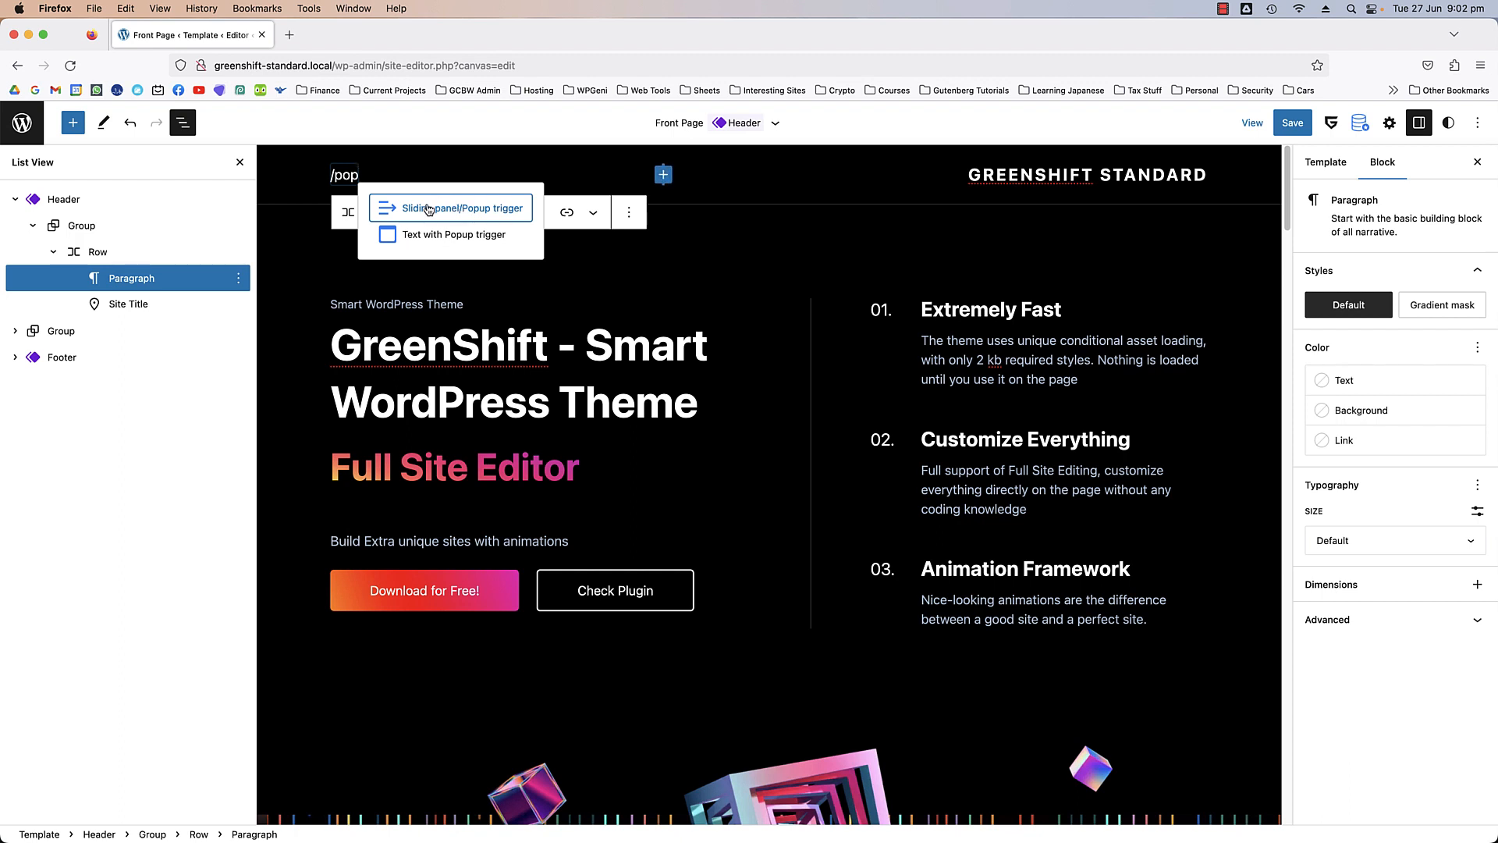
left_click(429, 209)
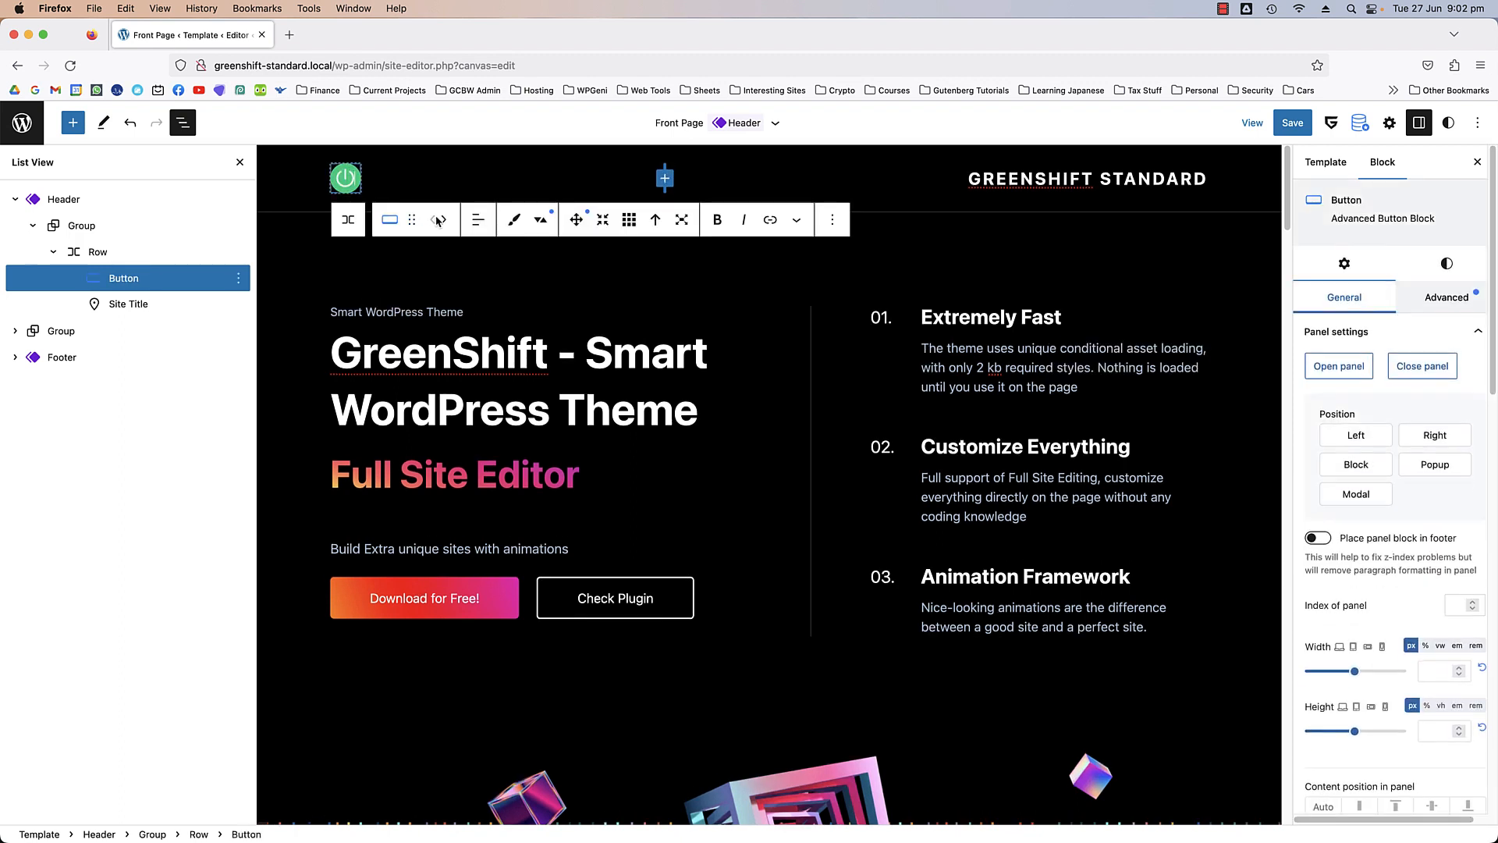
left_click(447, 221)
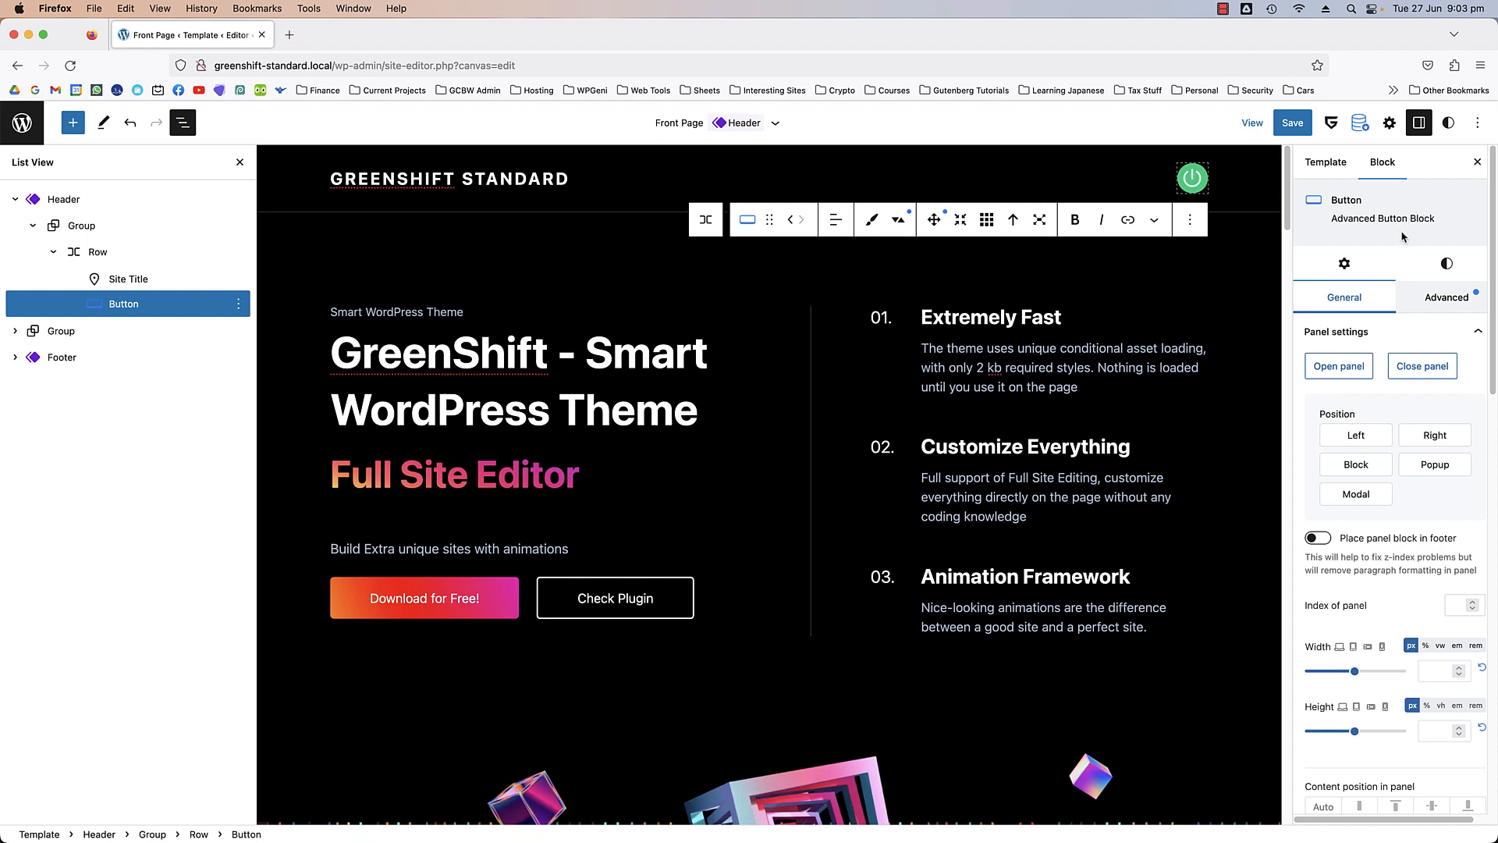
- Set the trigger button's panel position to Popup and enable placing the popup on top of the page
scroll(1389, 365, "down", 1)
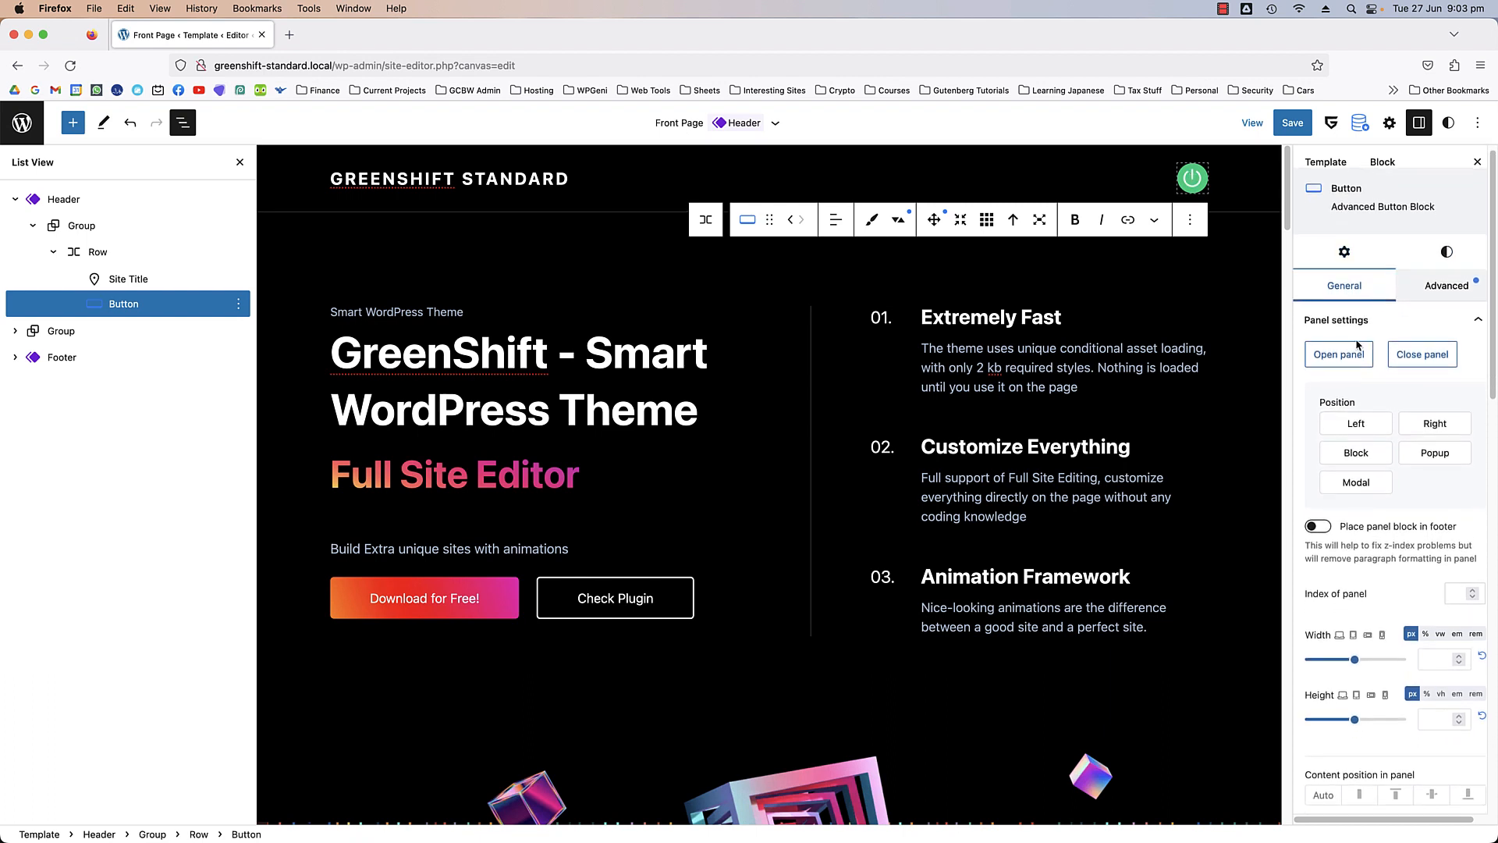
scroll(1405, 375, "down", 3)
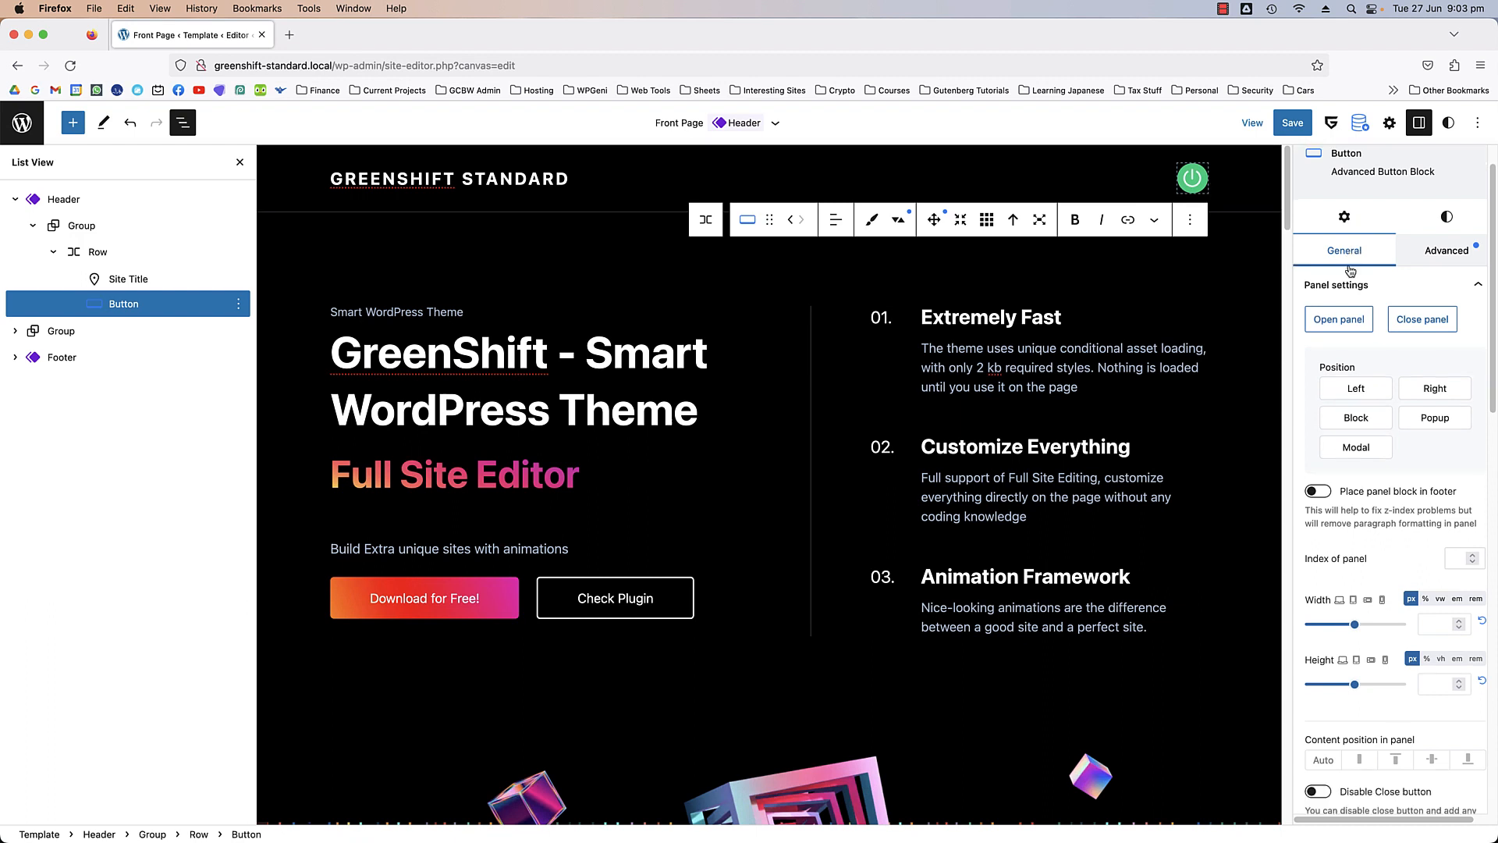
scroll(1350, 270, "down", 5)
left_click(1435, 352)
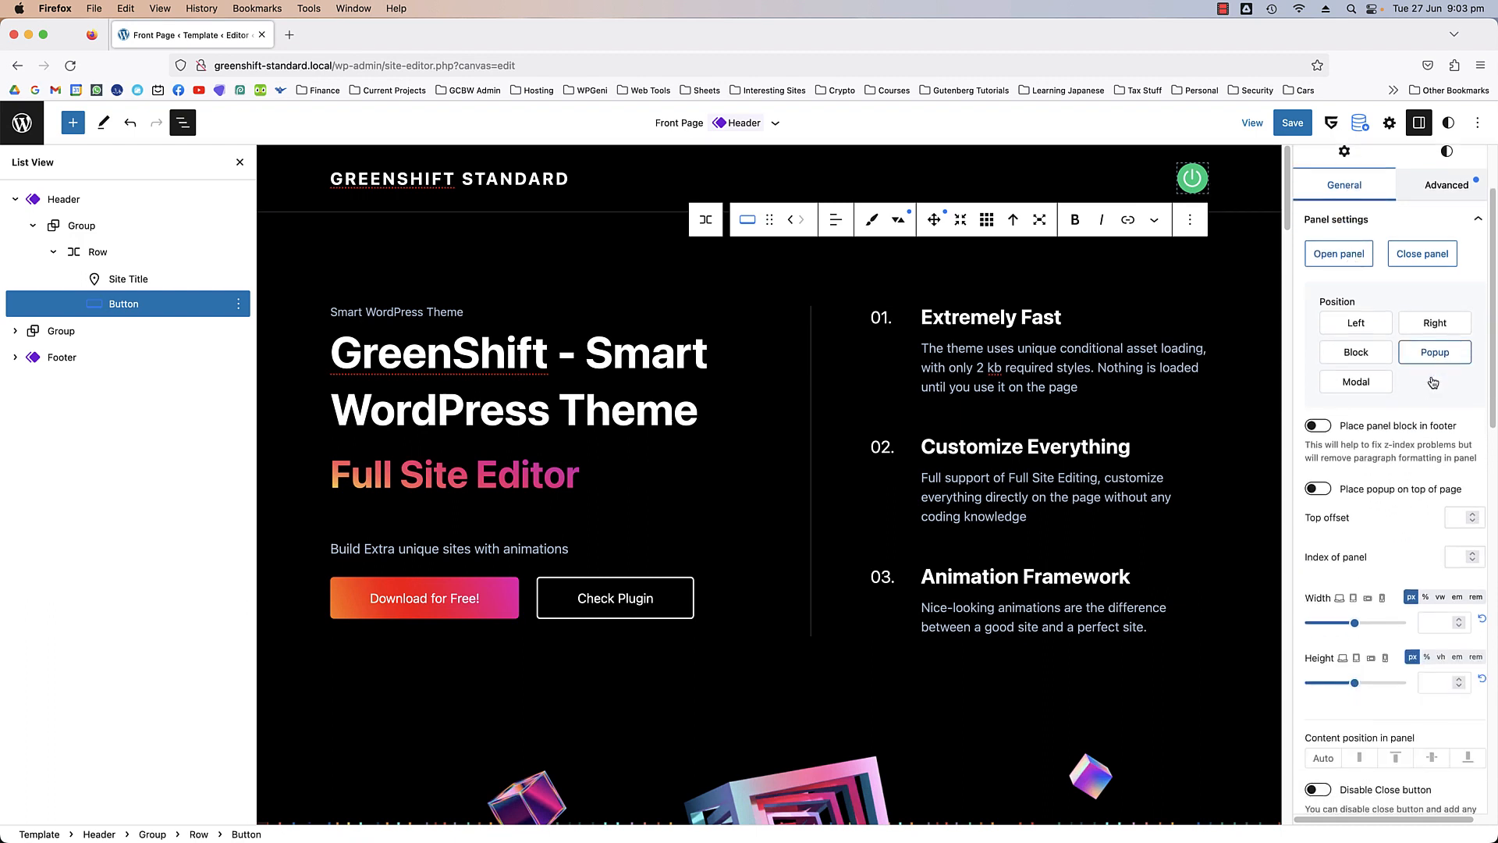
scroll(1433, 382, "down", 1)
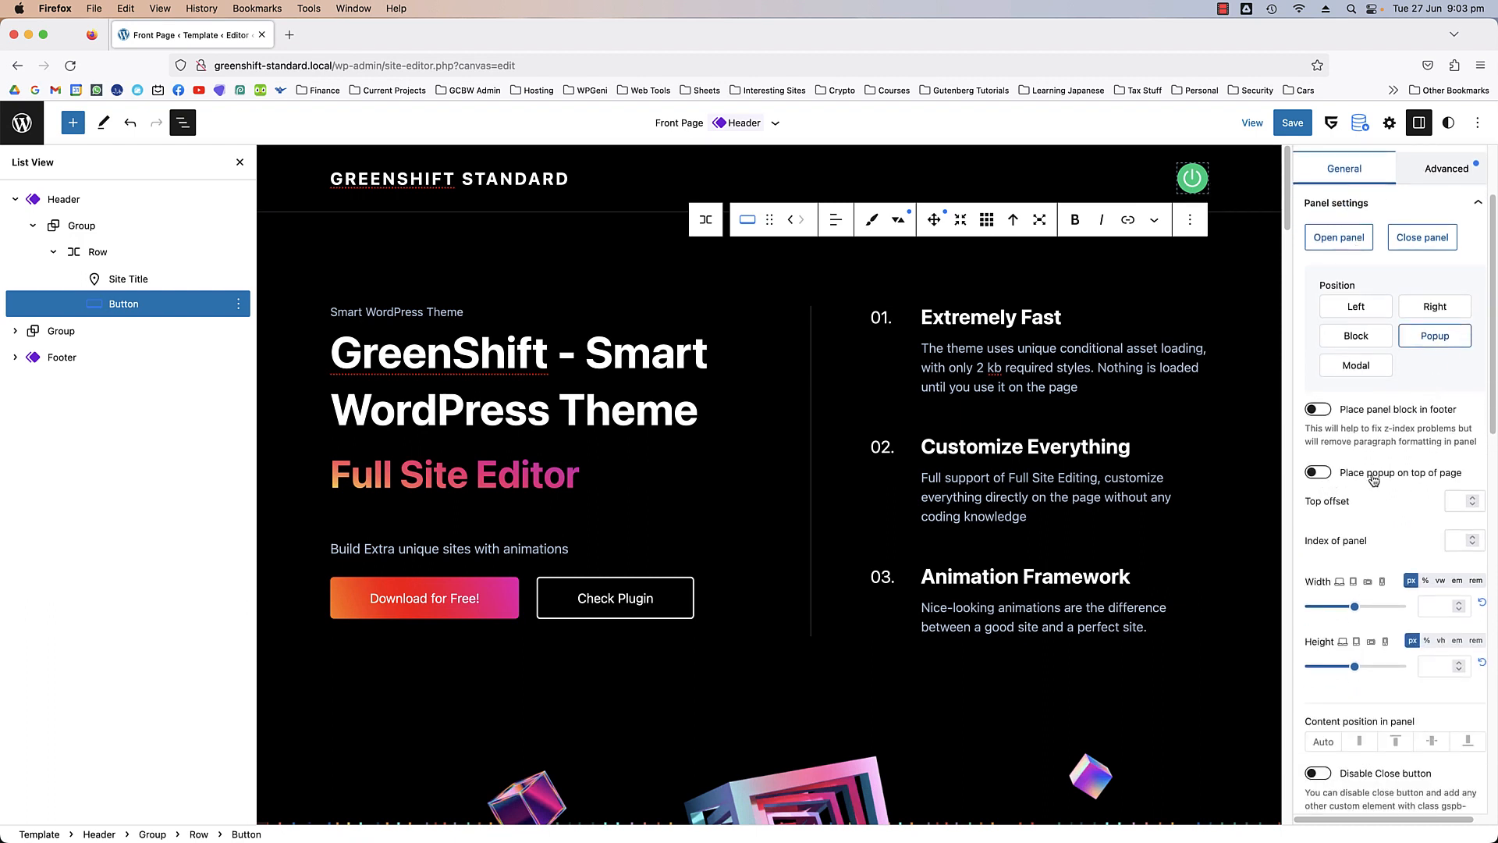
left_click(1318, 473)
- Set the popup panel's width to 100 vw and its height to 100 vh
scroll(1380, 428, "down", 5)
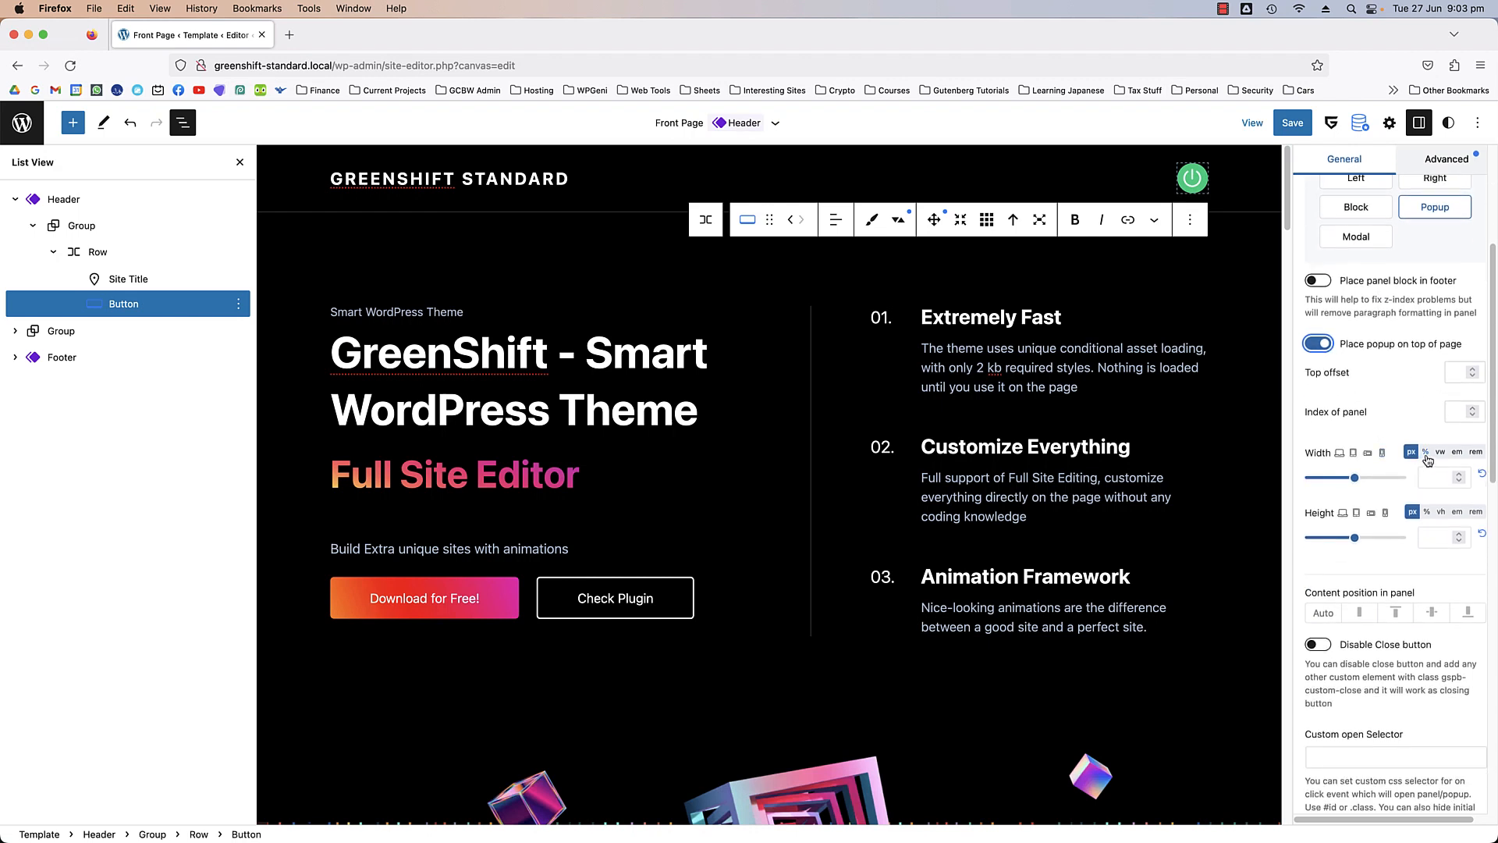
left_click(1438, 453)
left_click(1428, 479)
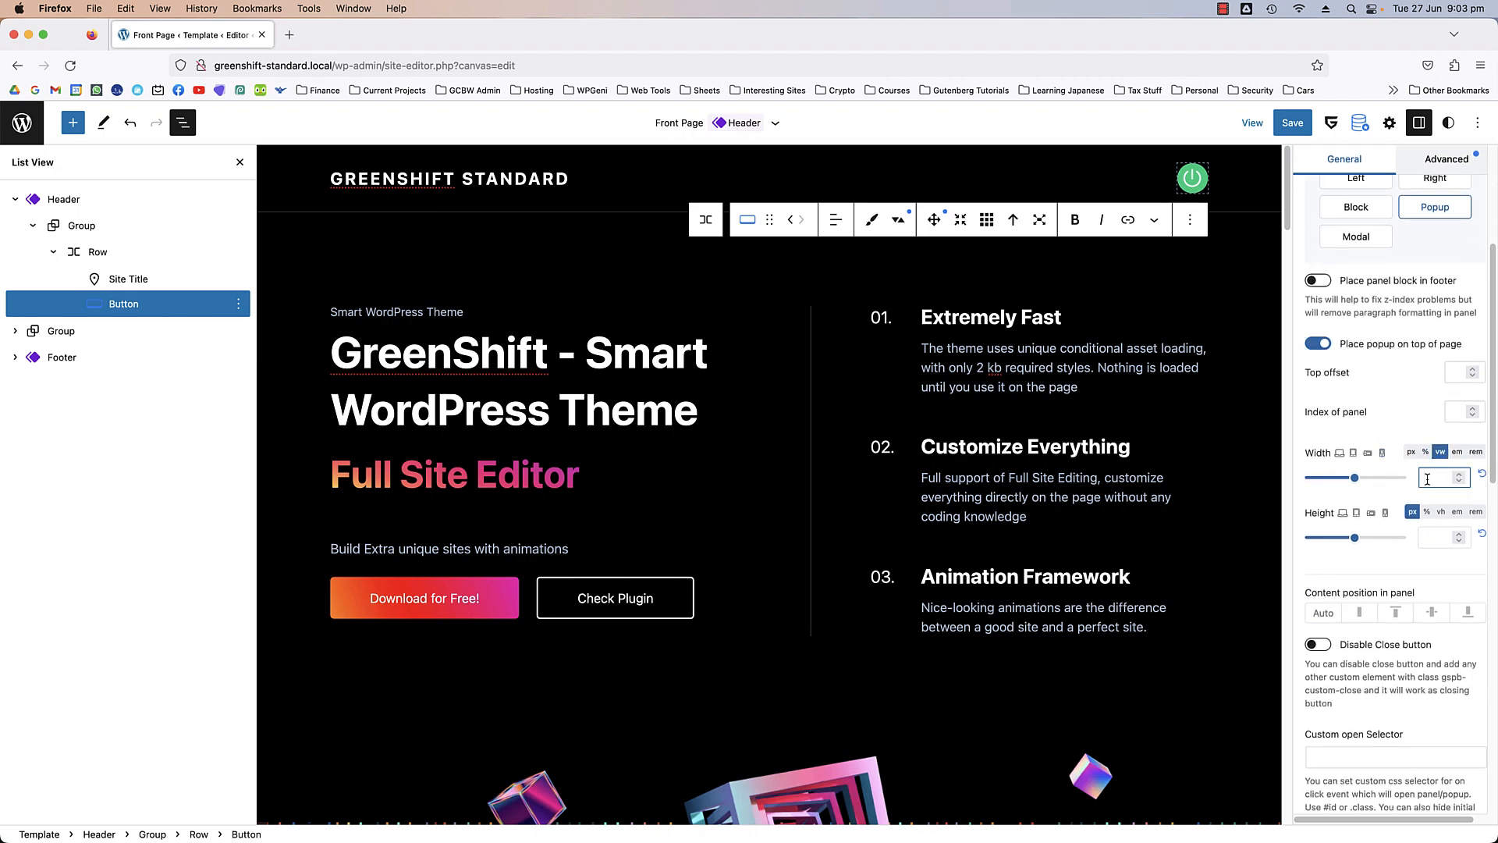
type("100")
left_click(1441, 512)
left_click(1436, 538)
type("10")
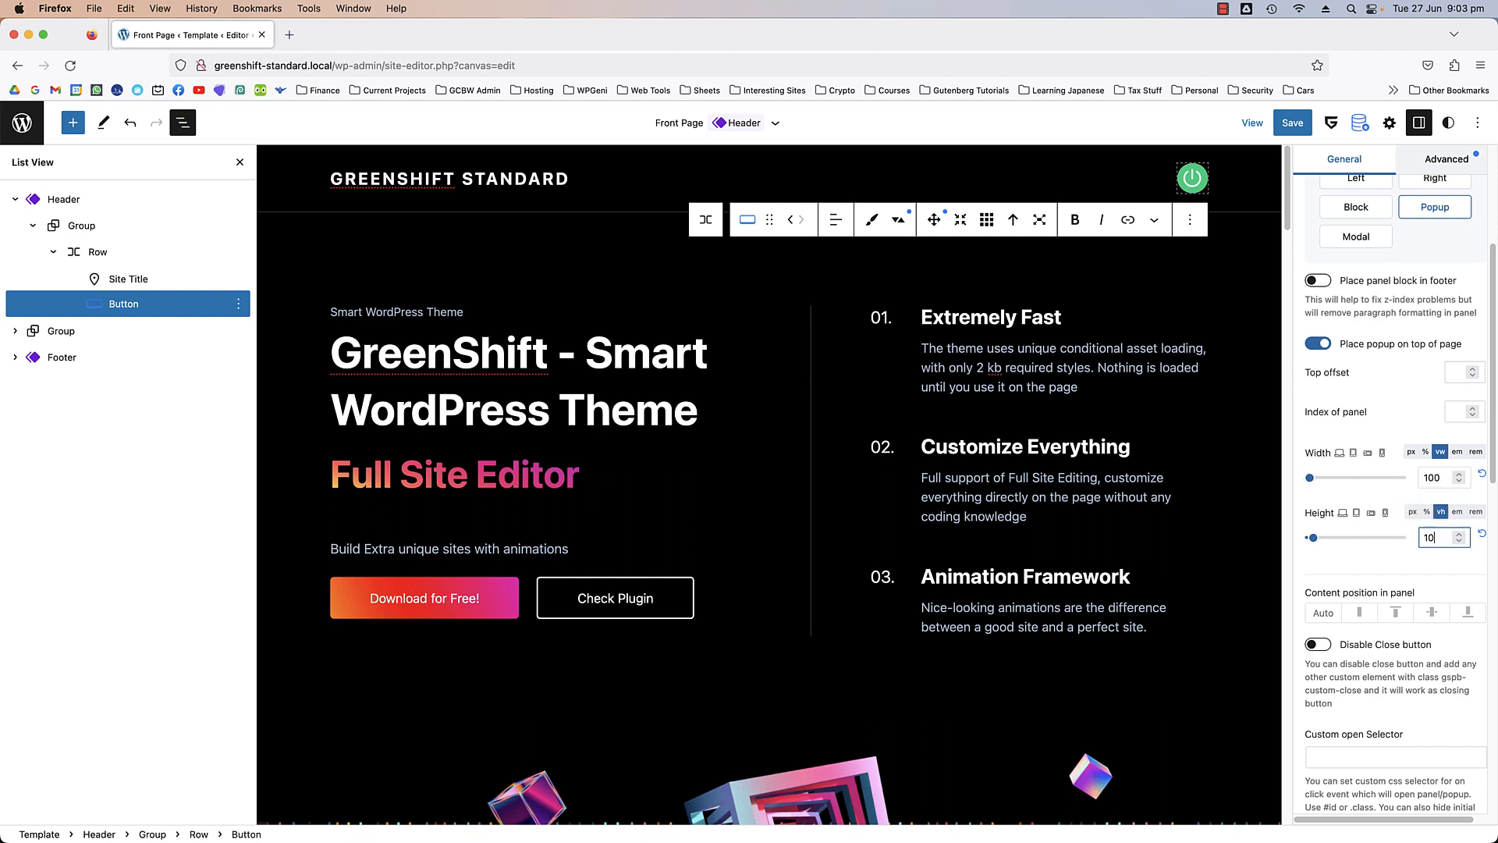
type("0")
- Center the content vertically in the popup panel and disable its close button, noting the gspb-custom-close class for a custom one
scroll(1432, 540, "down", 1)
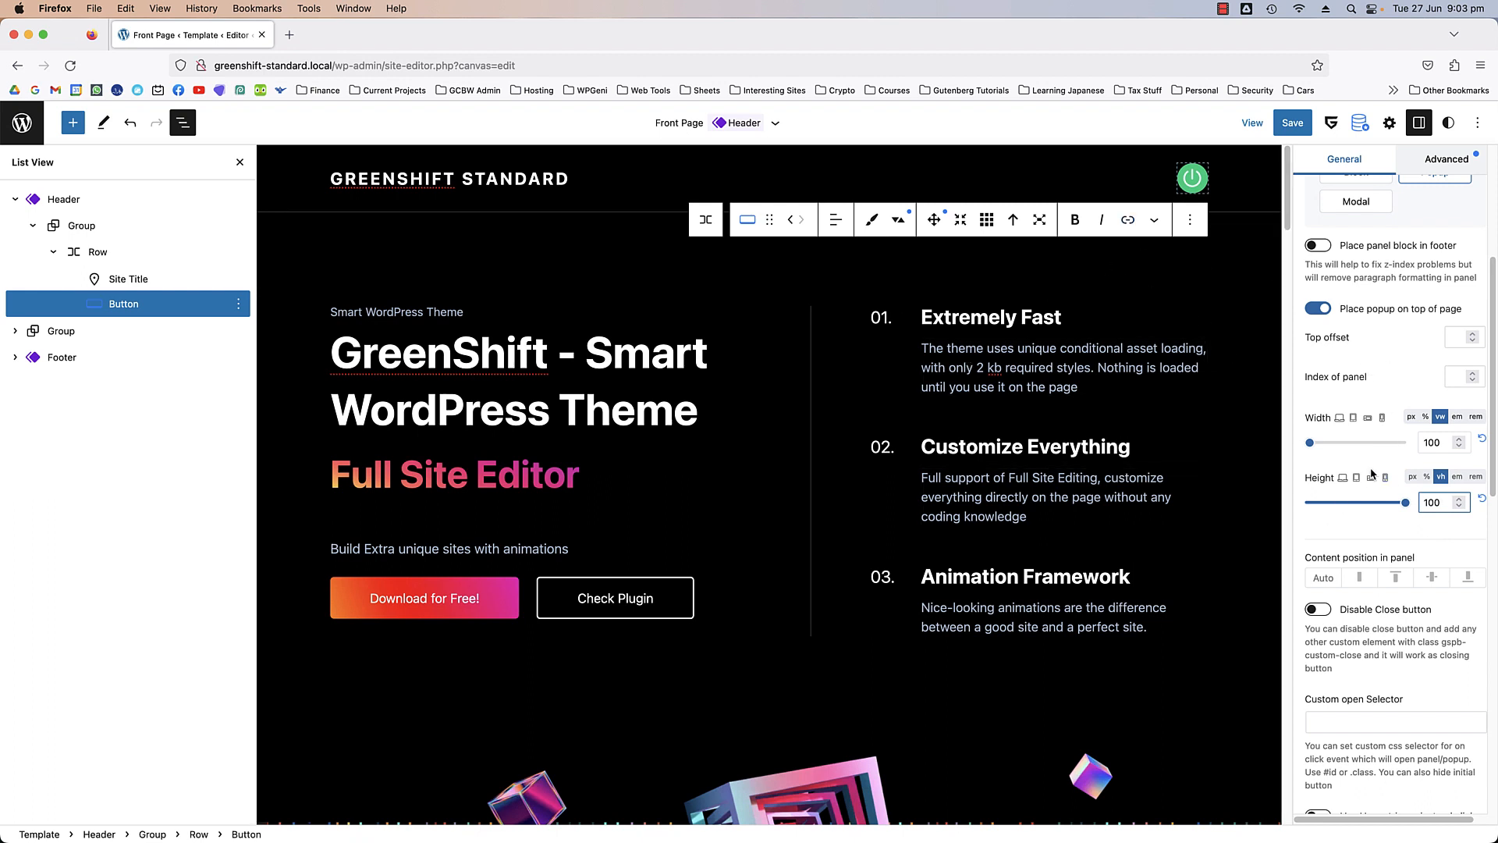
scroll(1372, 474, "down", 1)
left_click(1428, 567)
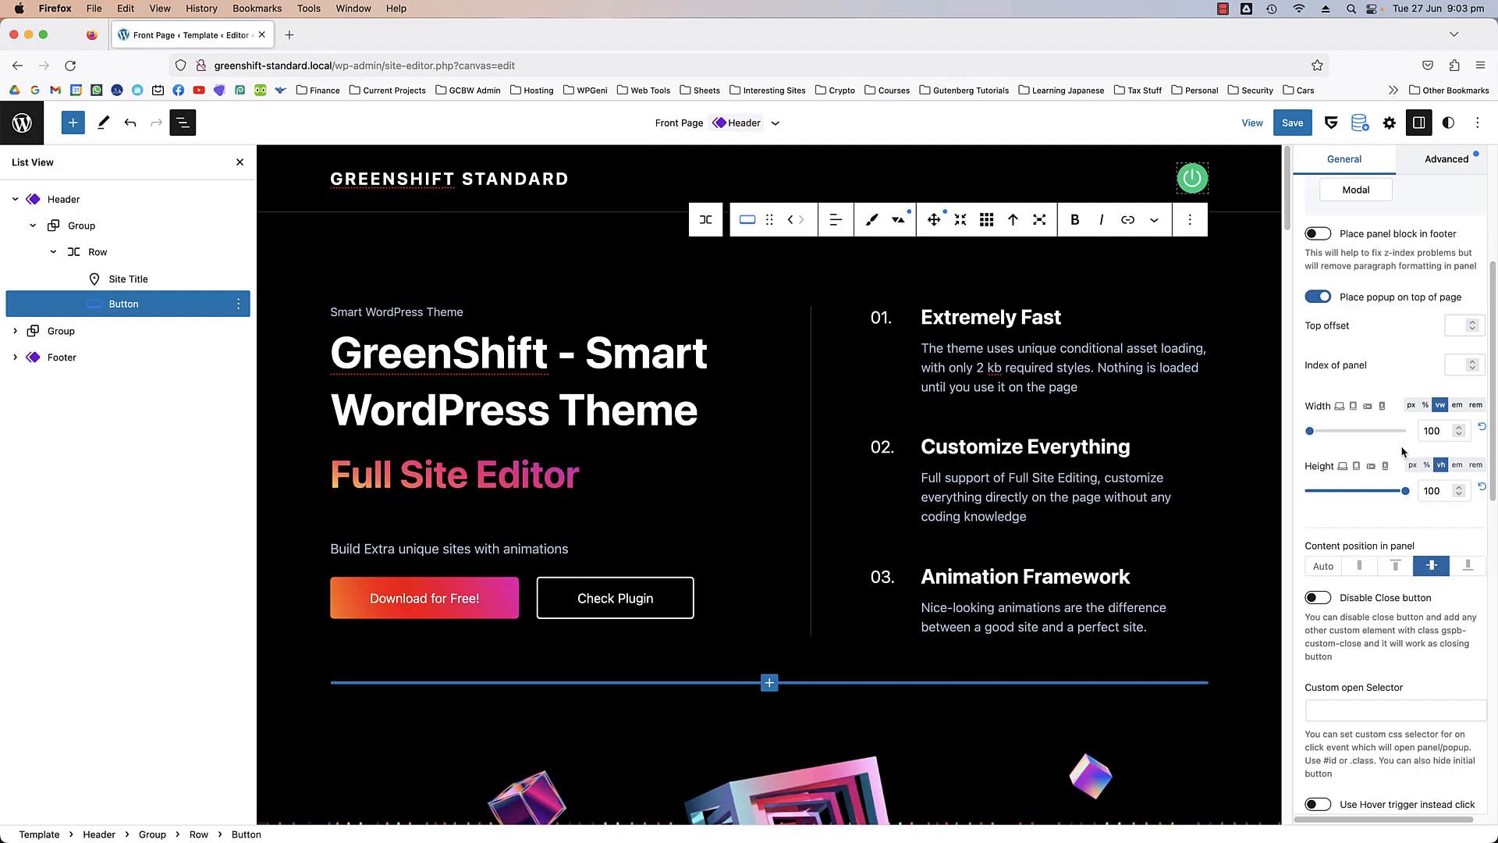
scroll(1398, 468, "down", 3)
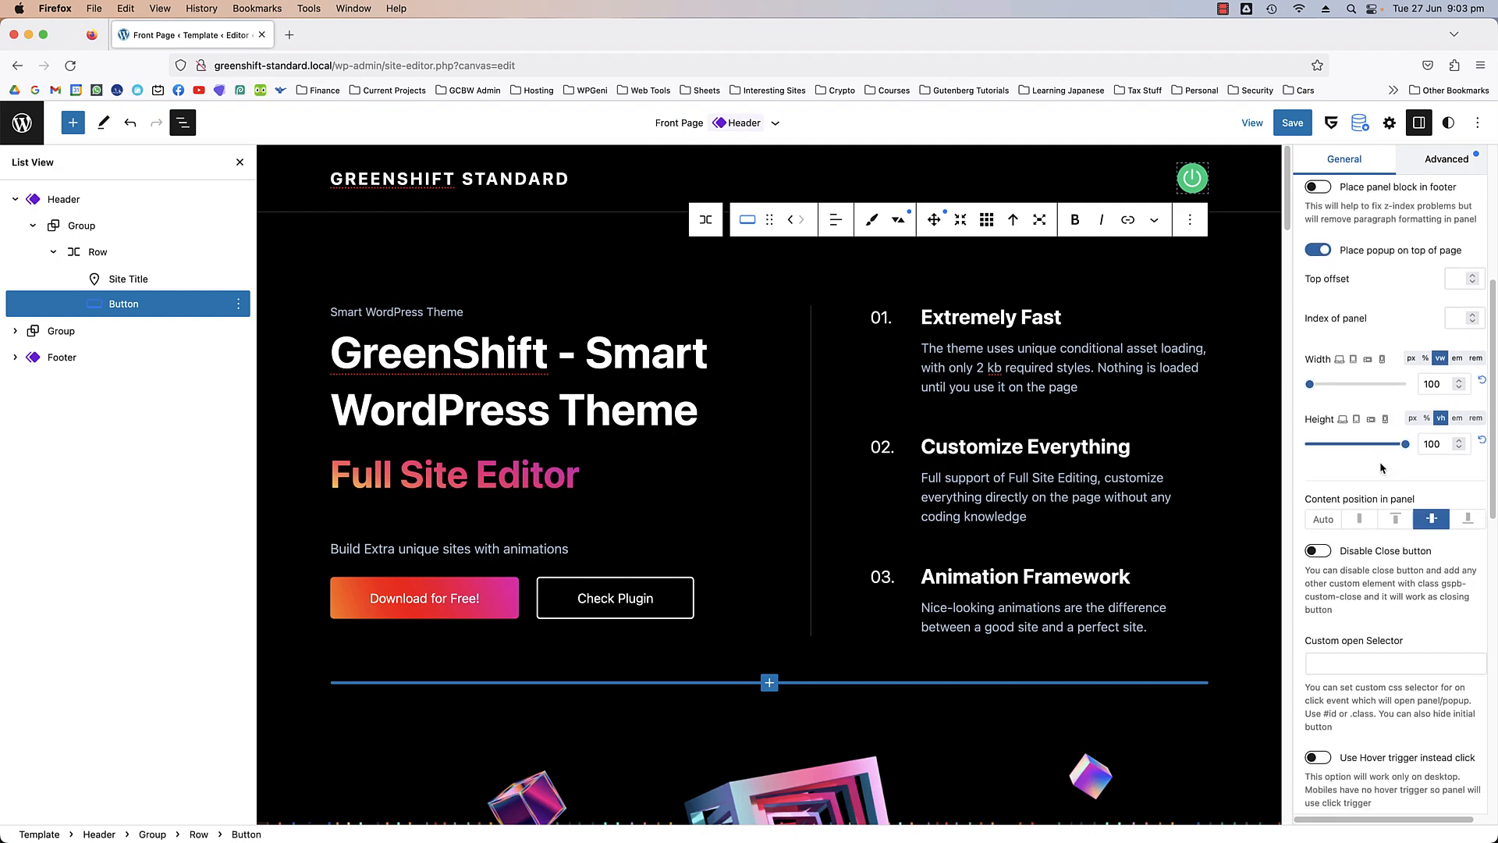
left_click(1318, 551)
scroll(1381, 492, "down", 3)
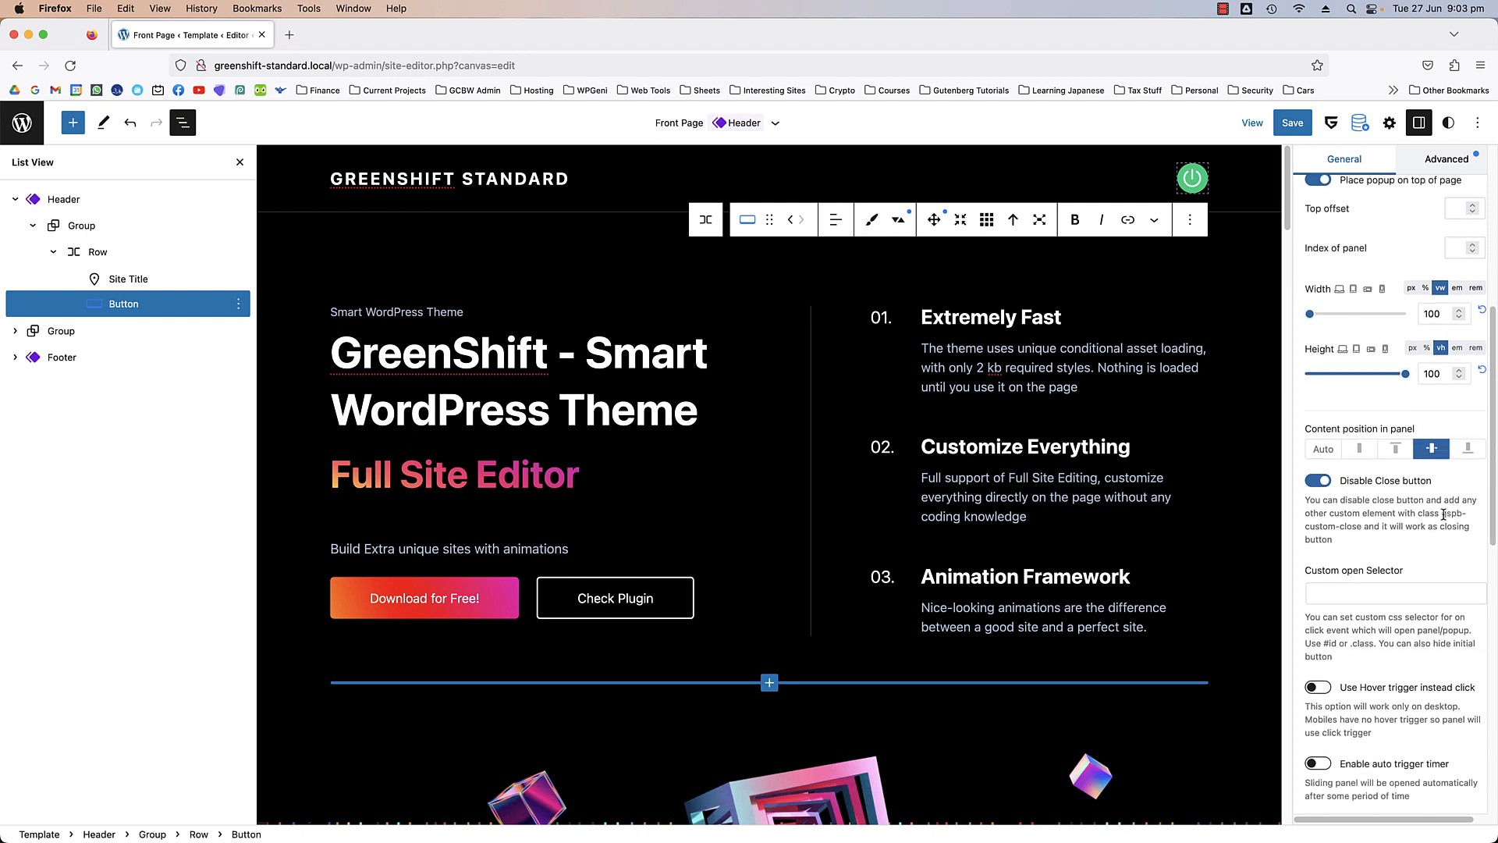
left_click_drag(1443, 514, 1353, 528)
left_click(1369, 521)
- Set the popup panel's normal background color to semi-transparent black, hex about 00000047
scroll(1381, 516, "down", 3)
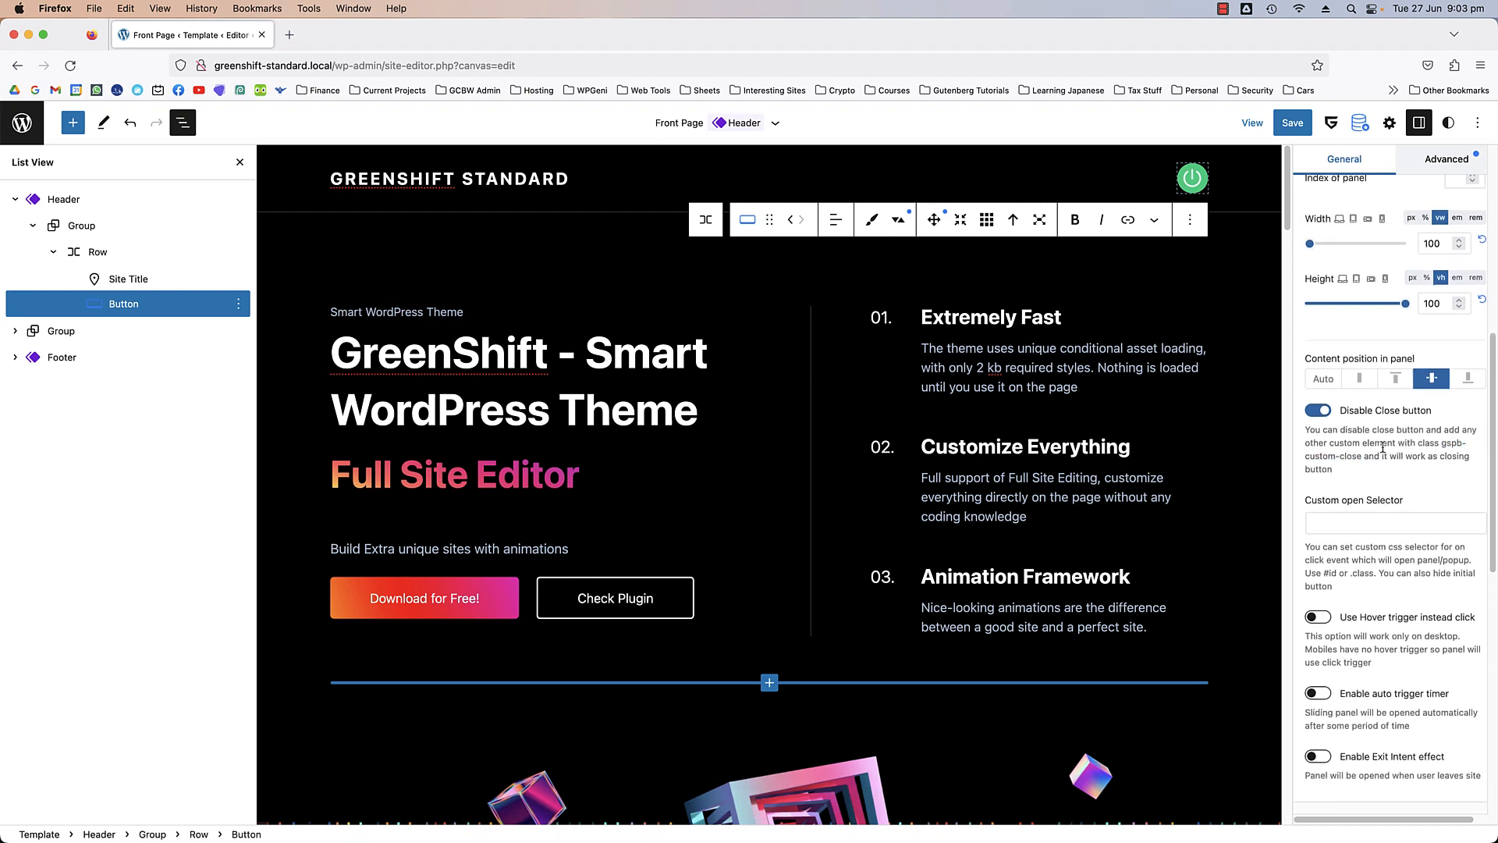
scroll(1382, 447, "down", 10)
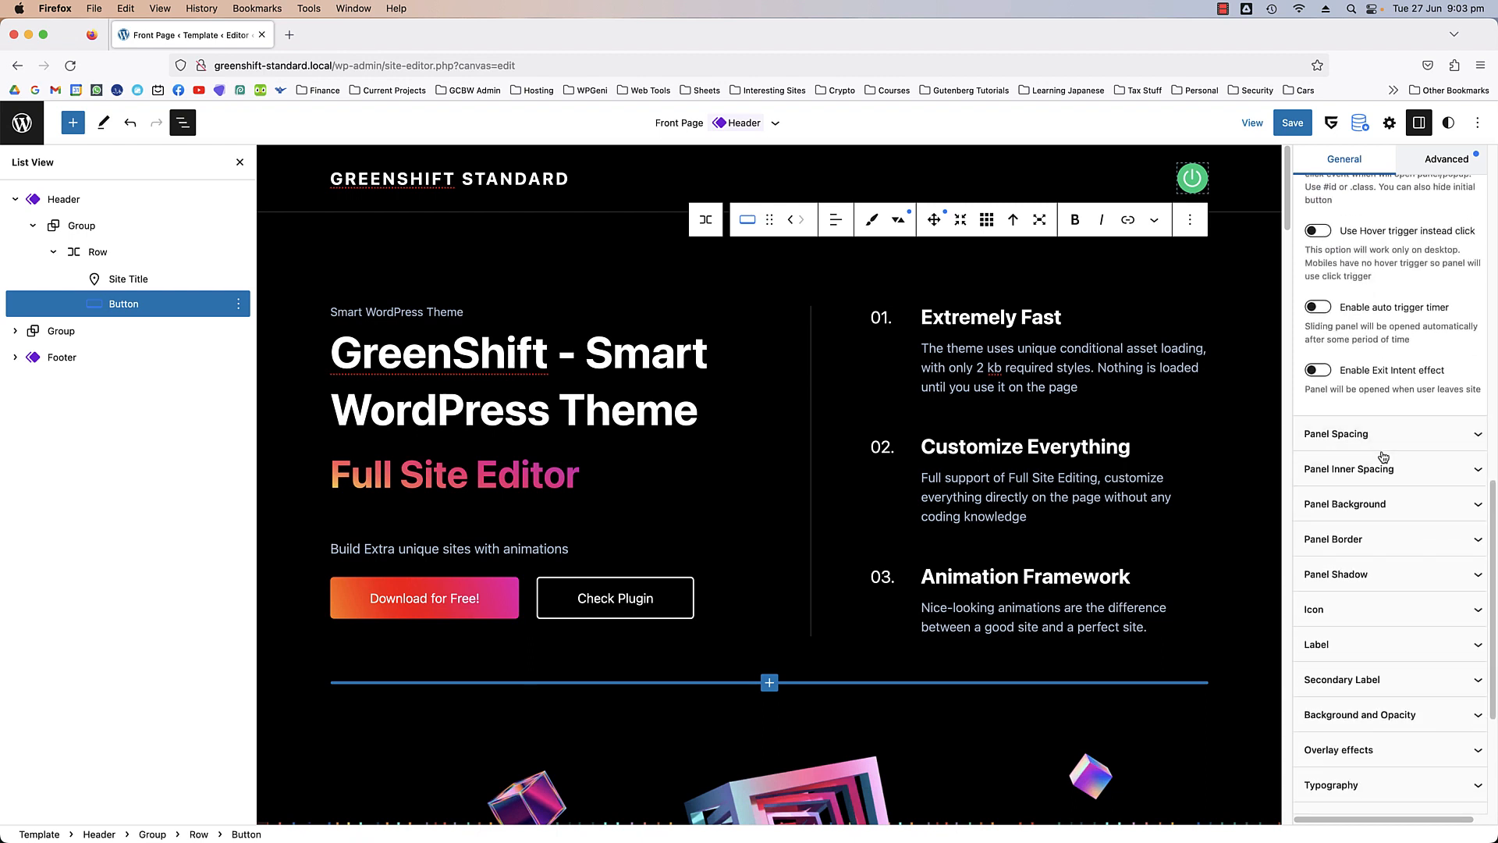
scroll(1385, 445, "down", 2)
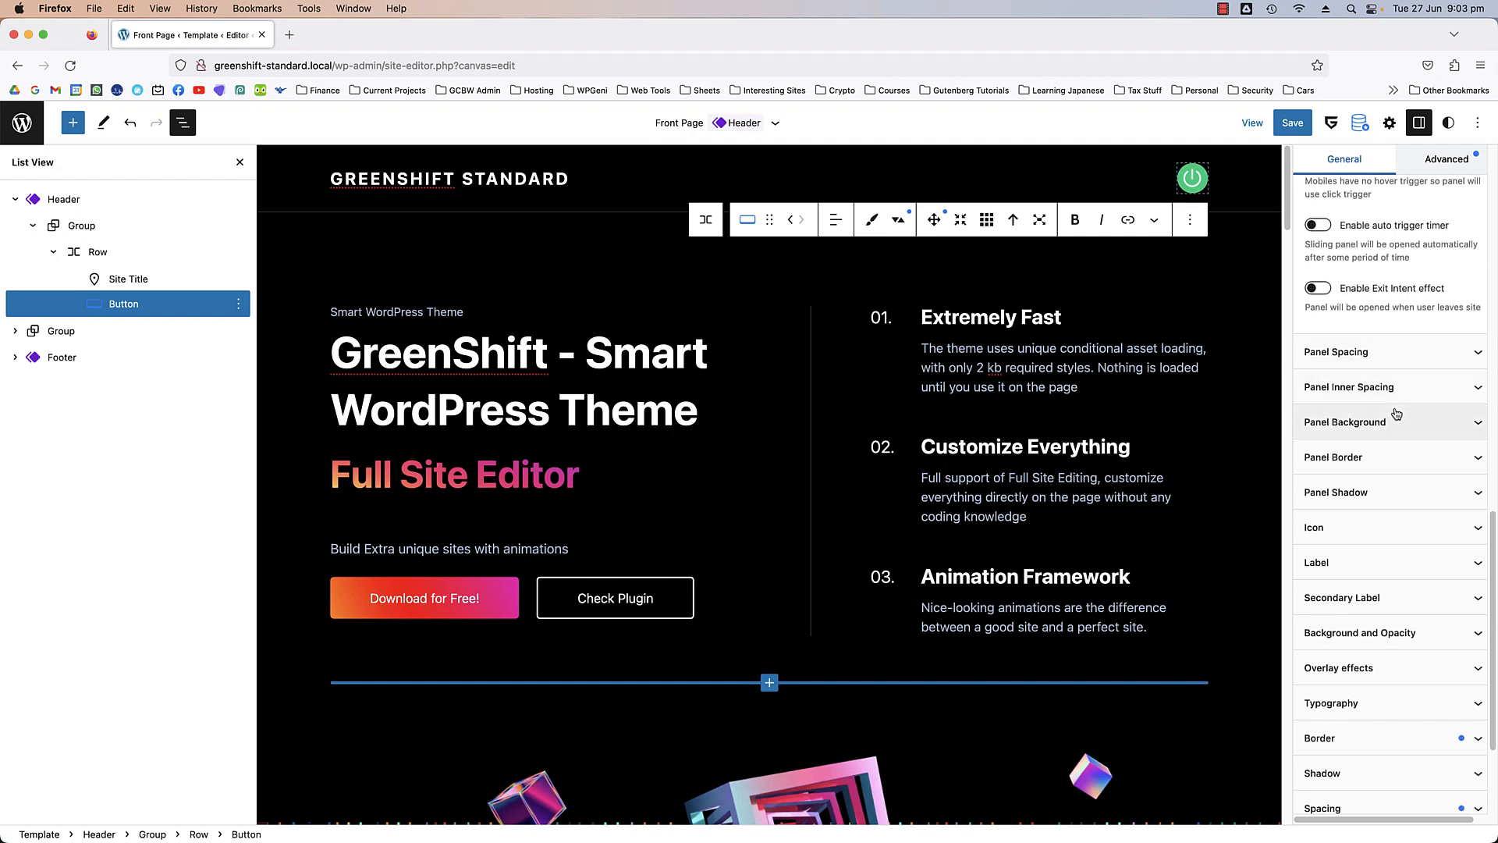
left_click(1401, 421)
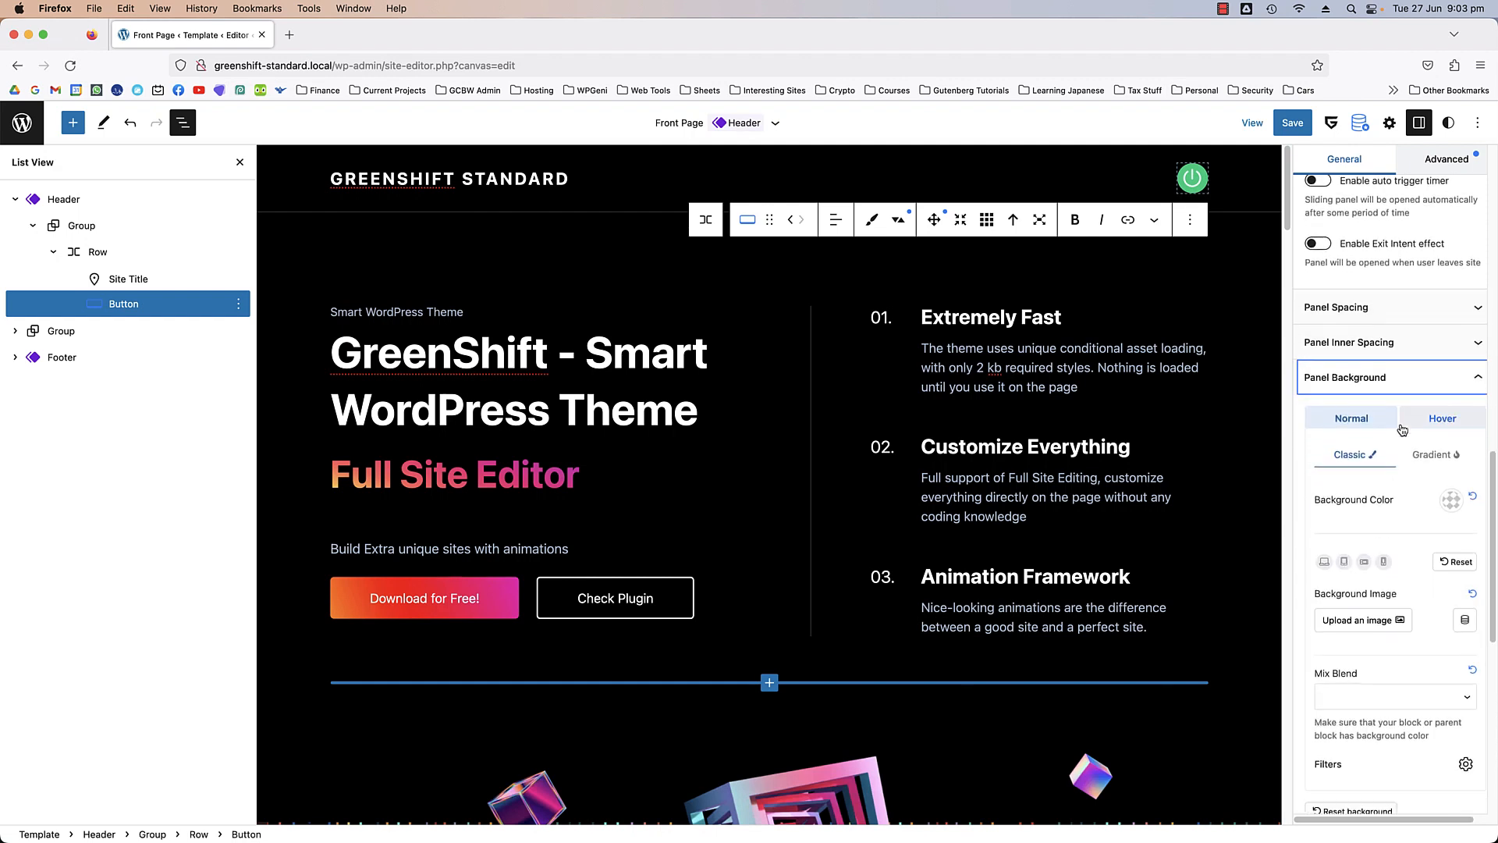
left_click(1451, 498)
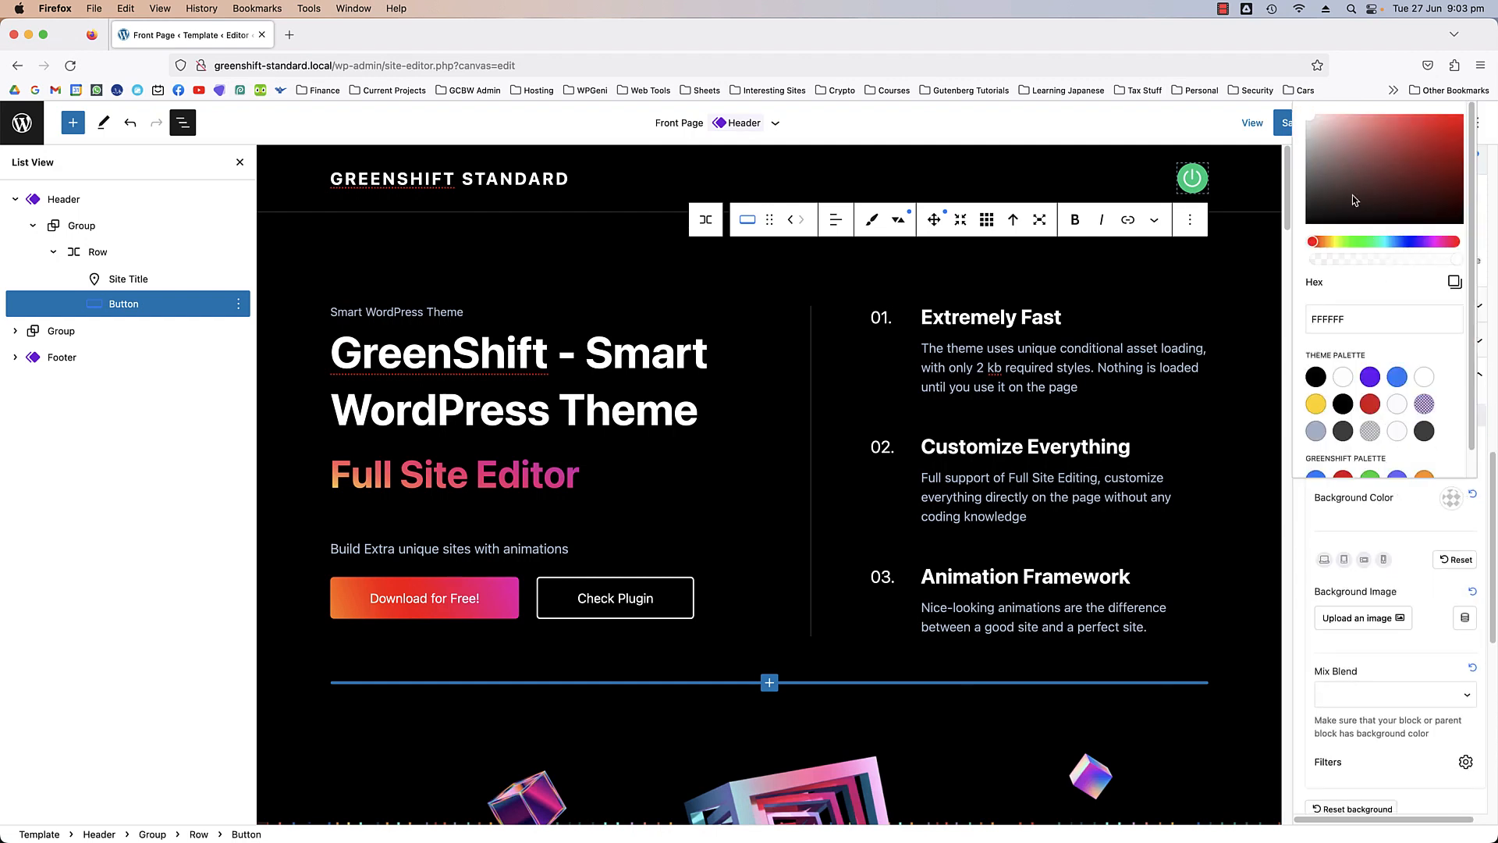
left_click_drag(1354, 201, 1306, 227)
left_click_drag(1449, 261, 1353, 265)
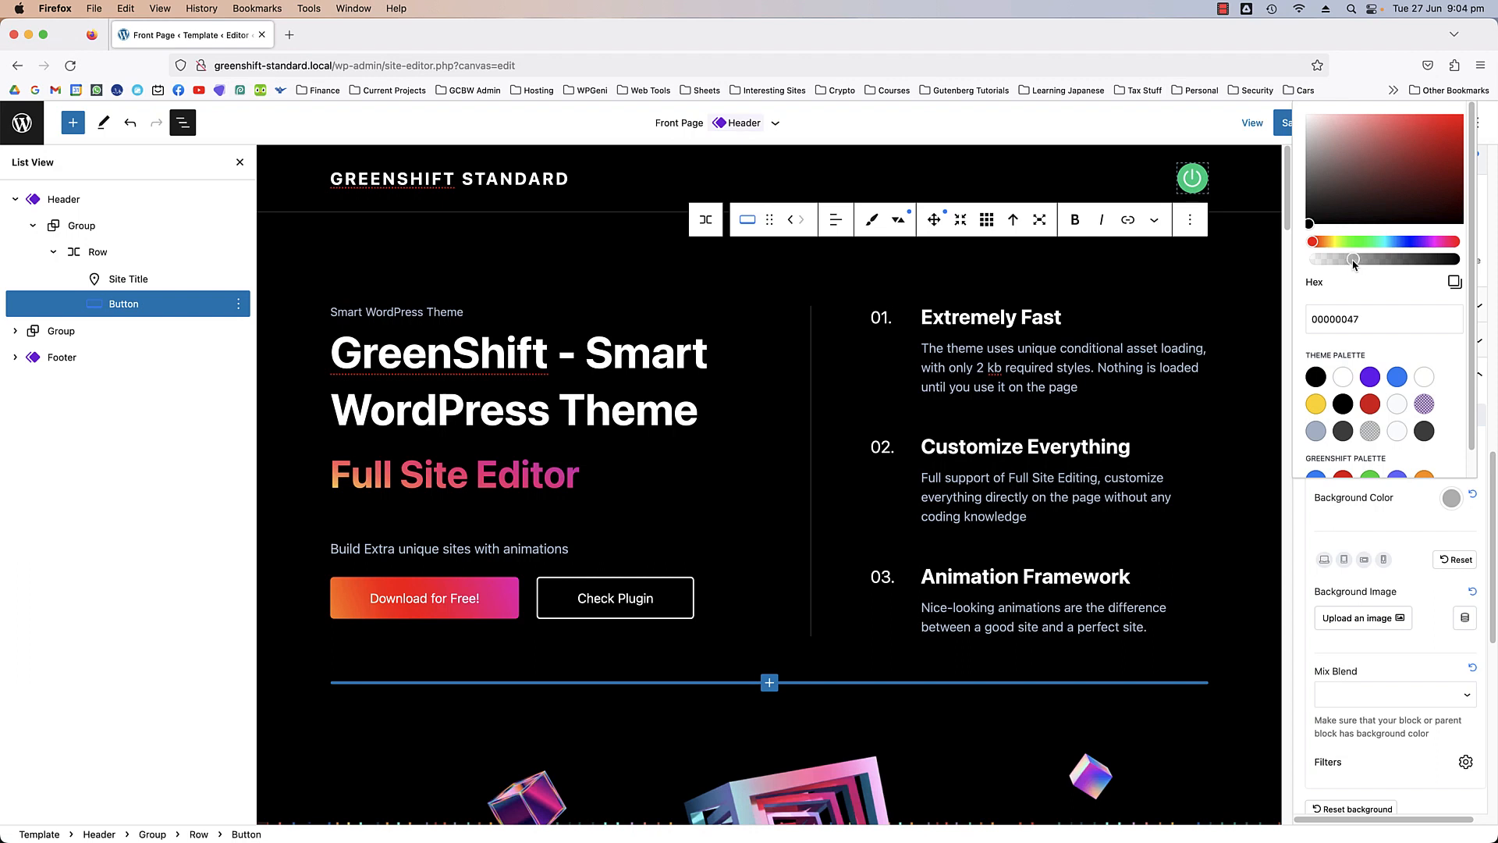
left_click(1398, 377)
left_click(1310, 225)
left_click(1348, 260)
left_click(1452, 500)
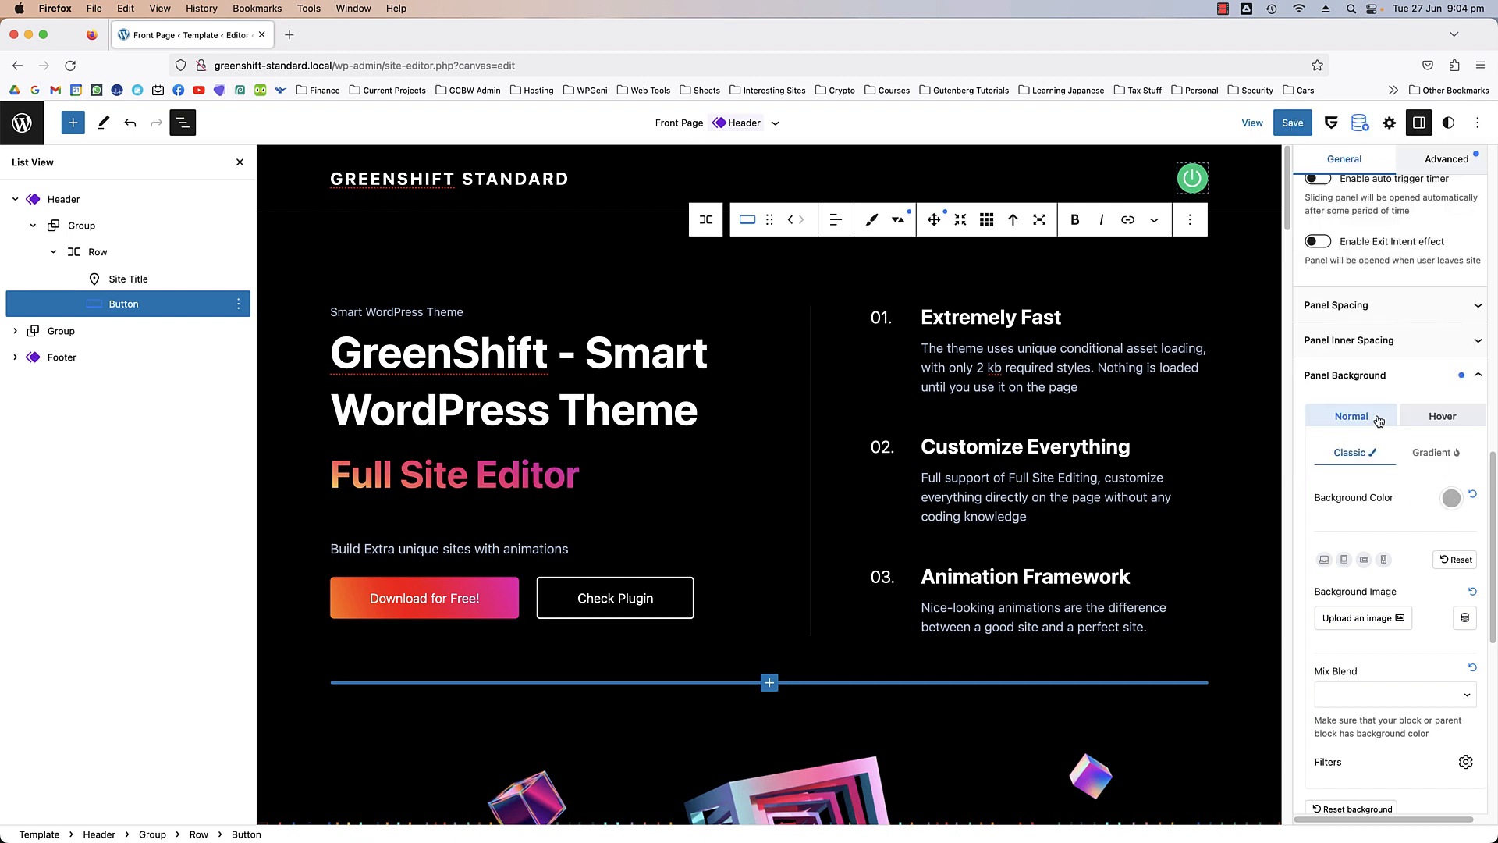
- Change the trigger button's icon to the three-line hamburger menu icon
scroll(1386, 418, "down", 6)
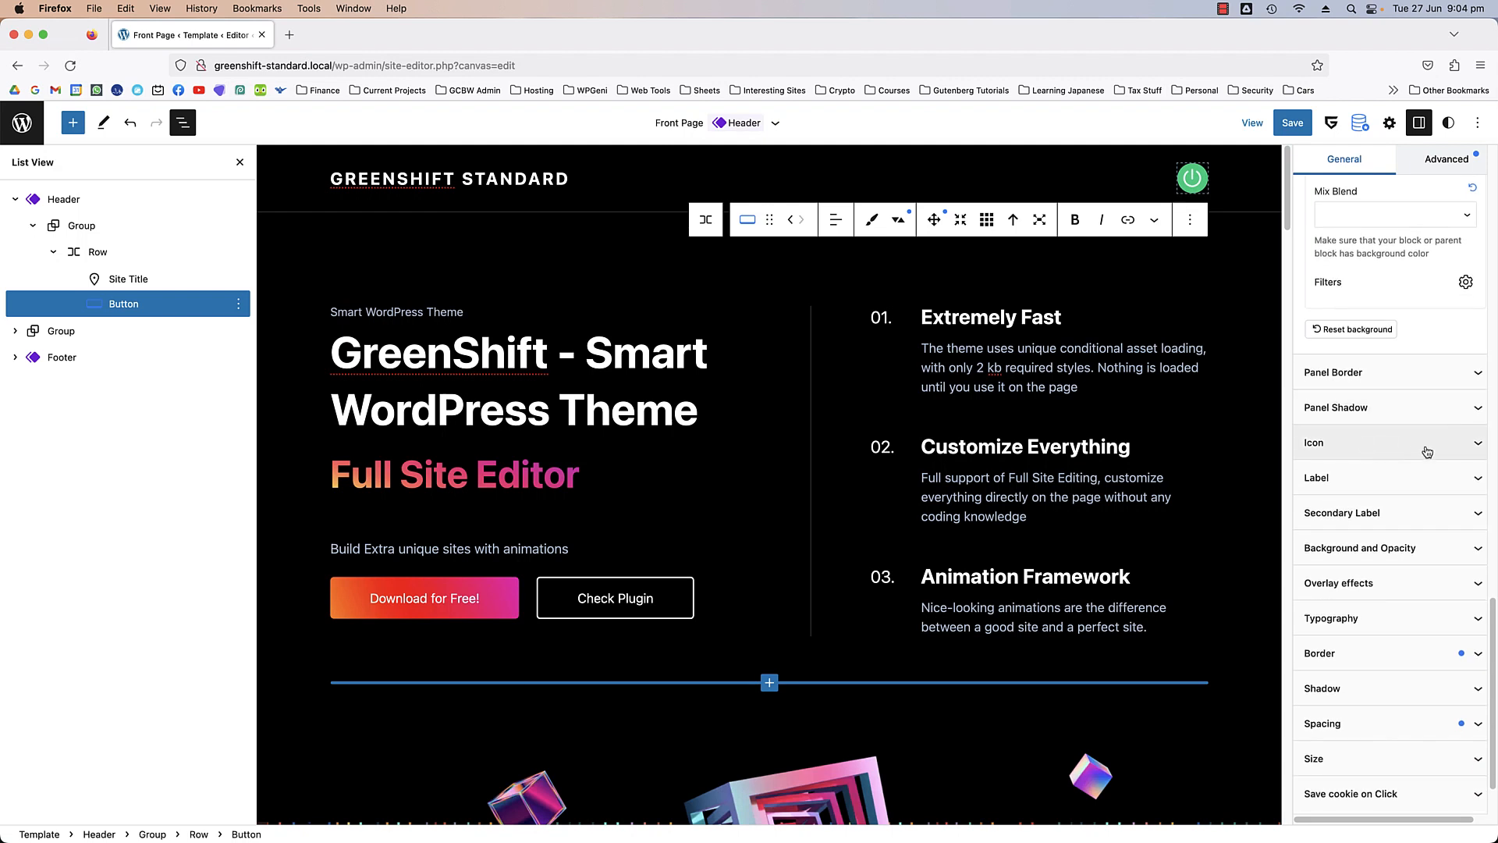
left_click(1387, 445)
scroll(1387, 446, "down", 1)
scroll(1387, 437, "up", 1)
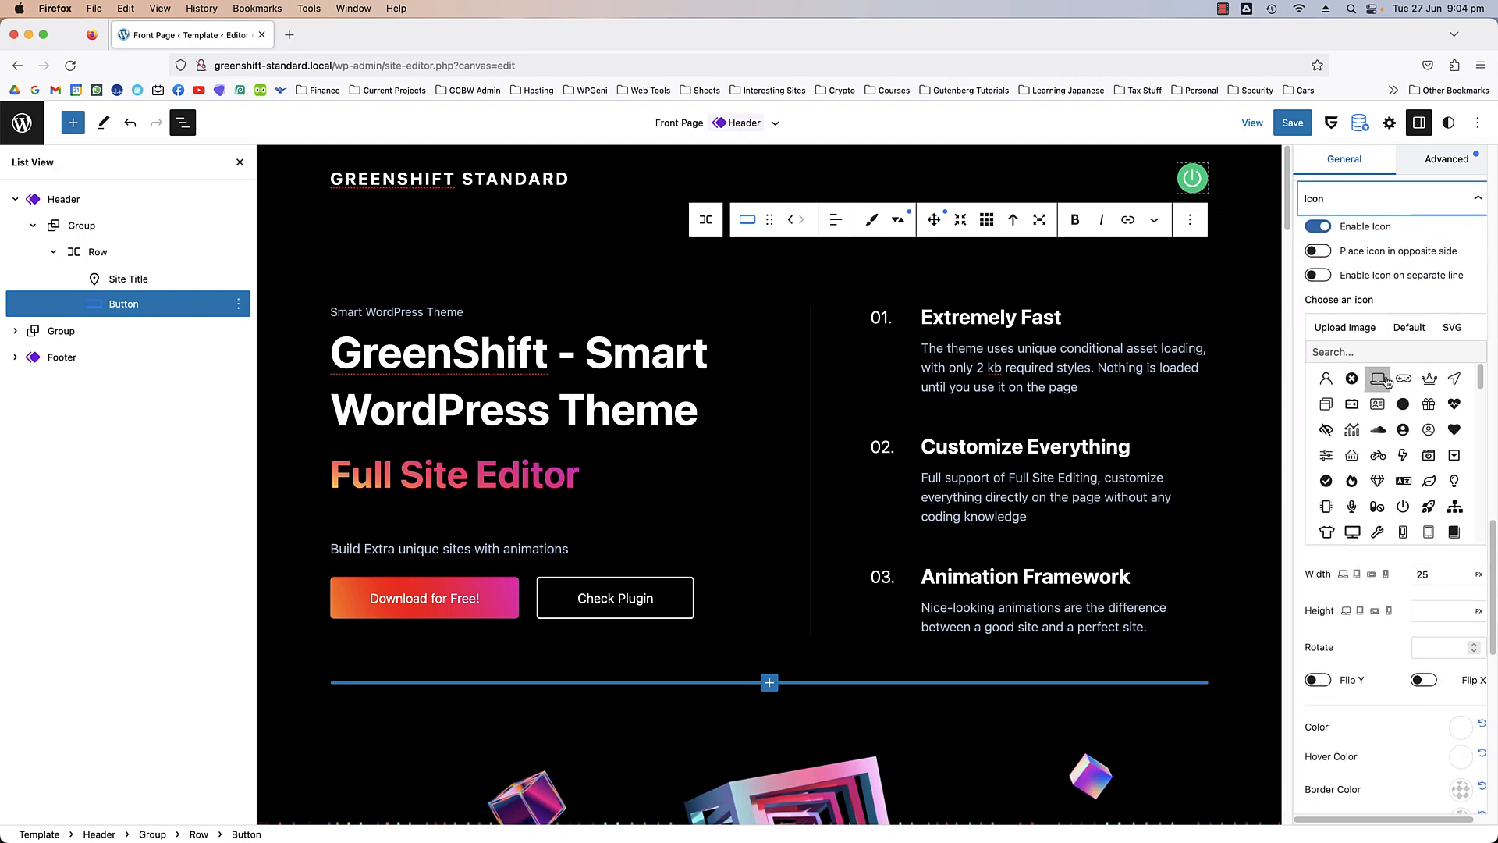
scroll(1396, 425, "down", 5)
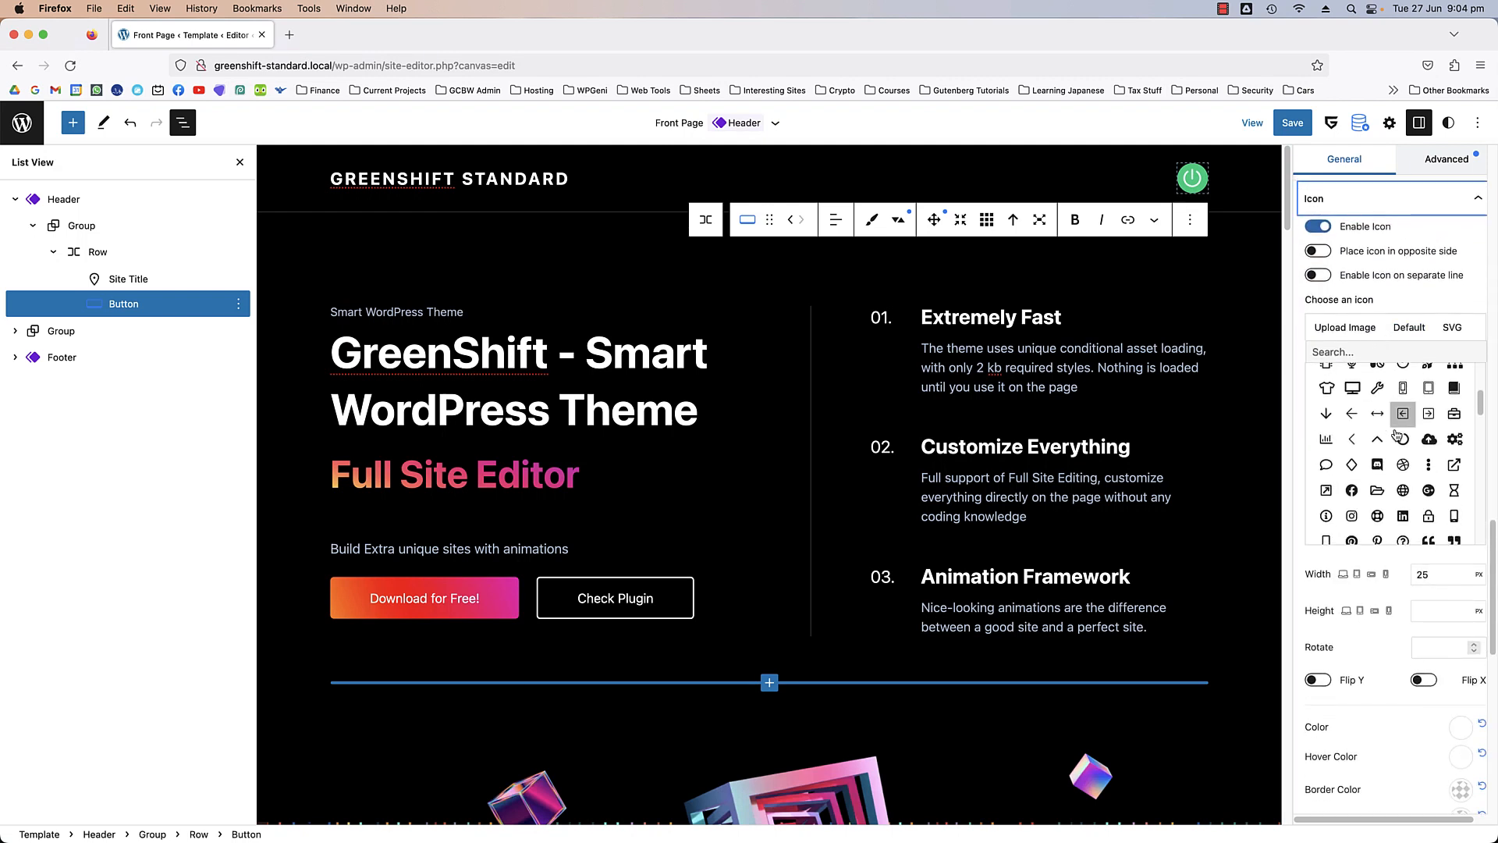
scroll(1396, 428, "down", 4)
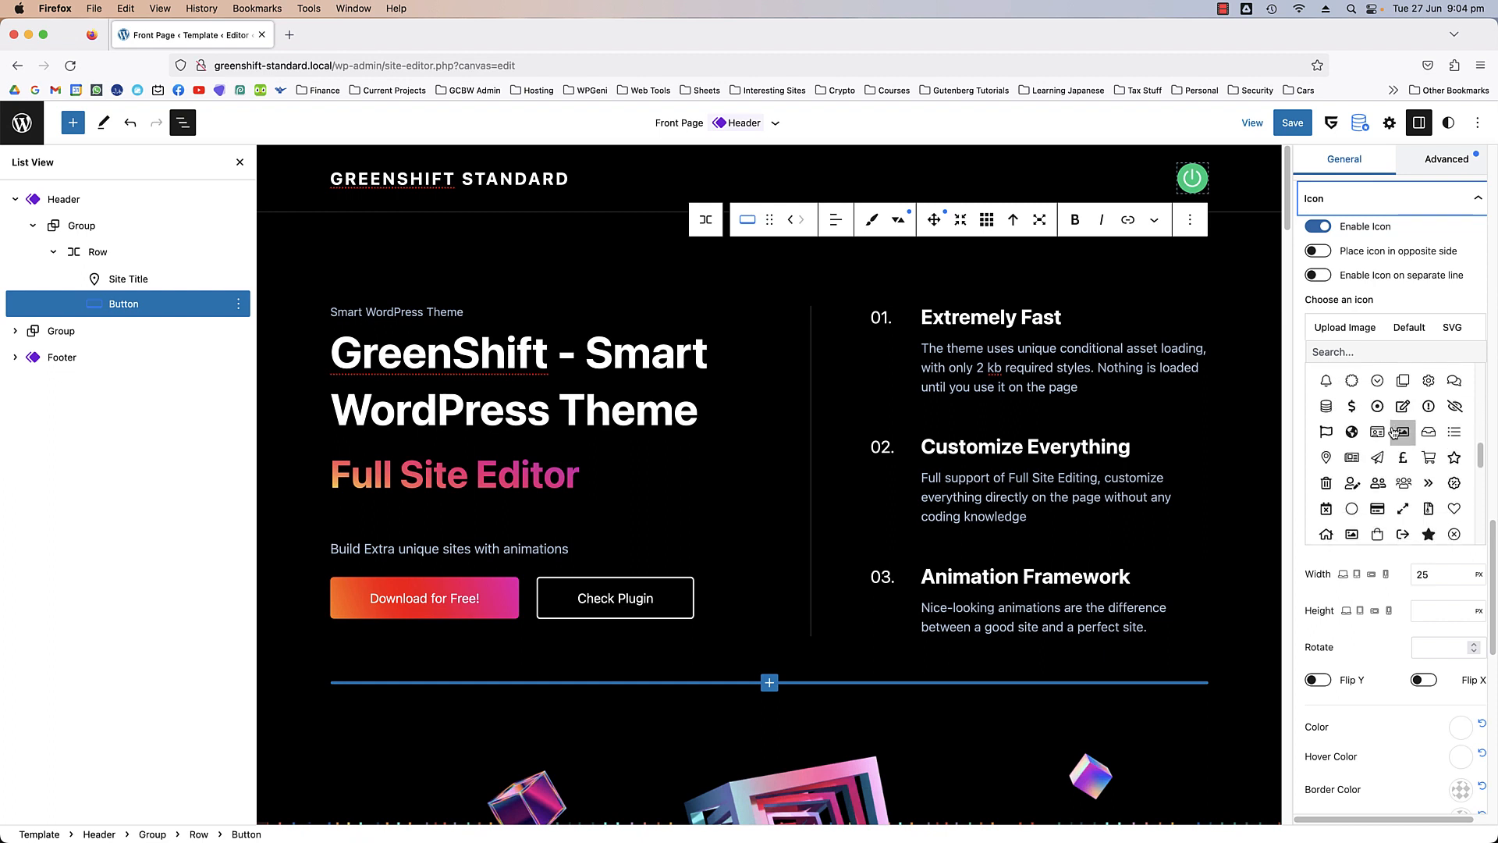
scroll(1388, 456, "down", 3)
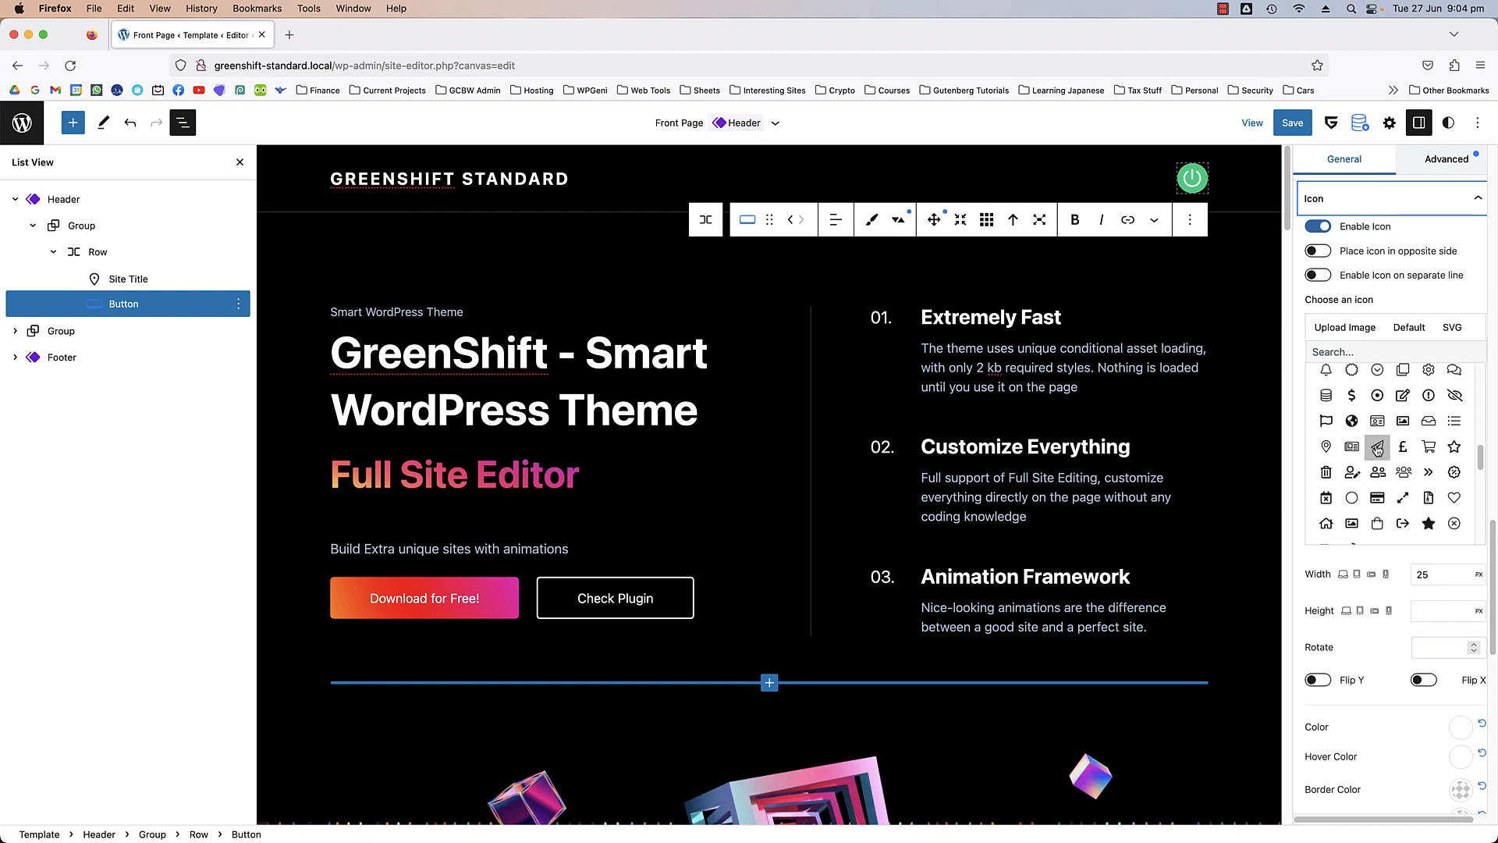
left_click(1394, 466)
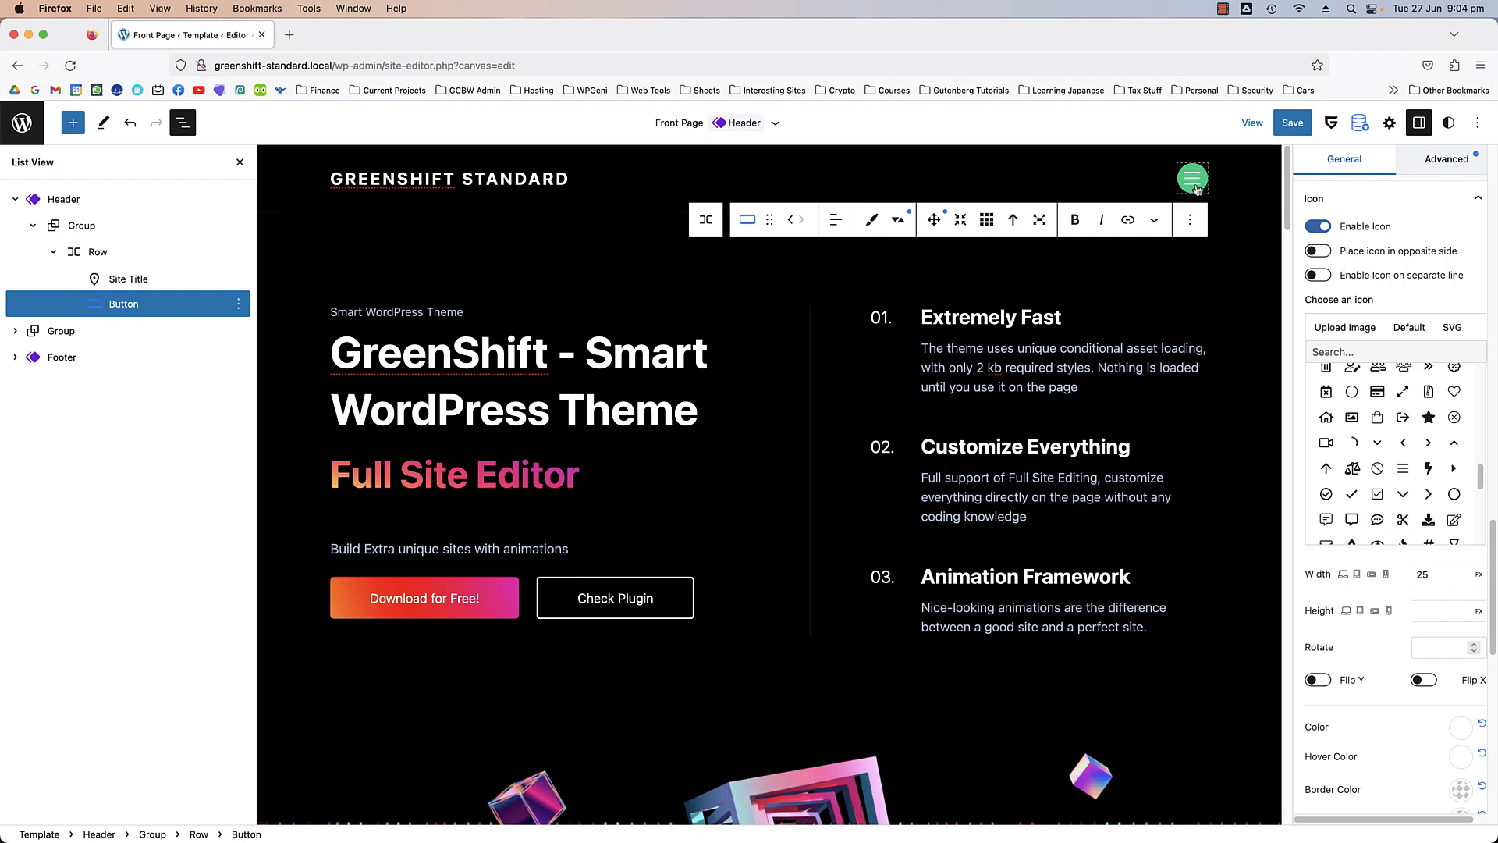
- Make the trigger button's normal background color fully transparent, hex FFFFFF00
scroll(1396, 328, "up", 5)
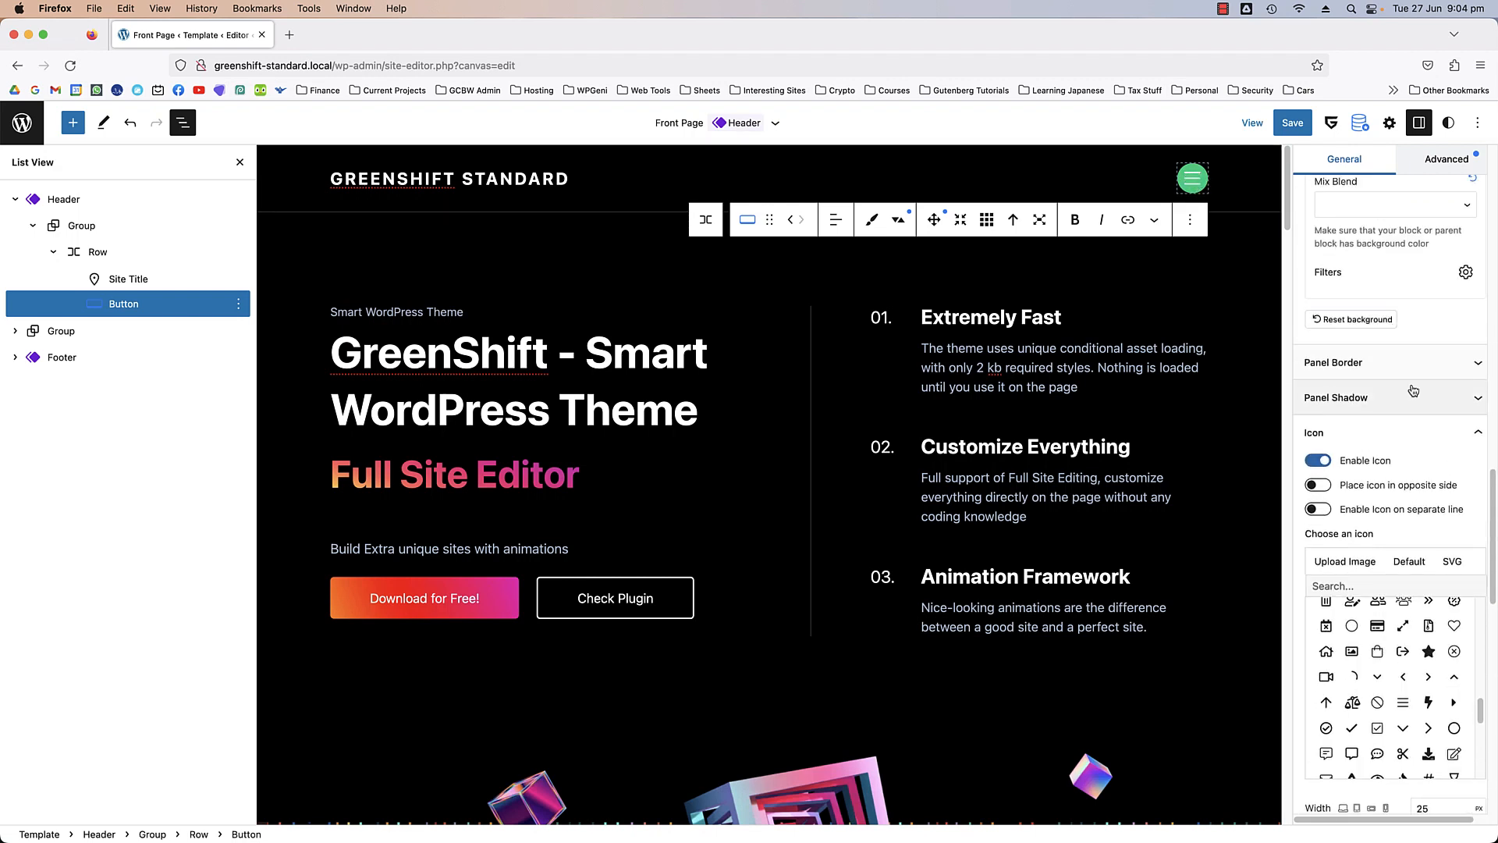
scroll(1408, 384, "up", 4)
scroll(1397, 366, "up", 4)
scroll(1394, 406, "down", 15)
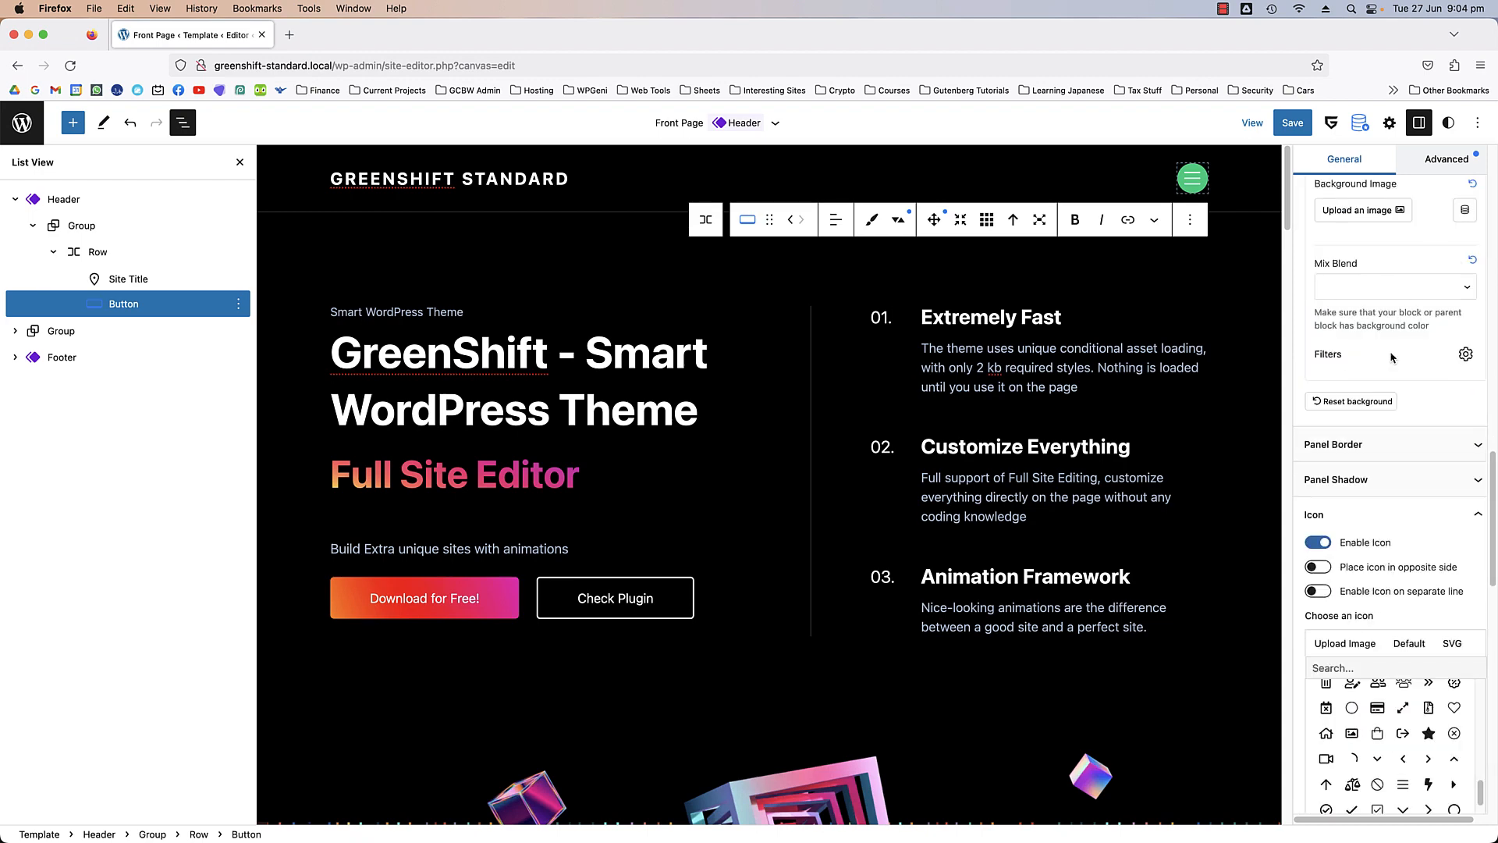
scroll(1393, 448, "down", 10)
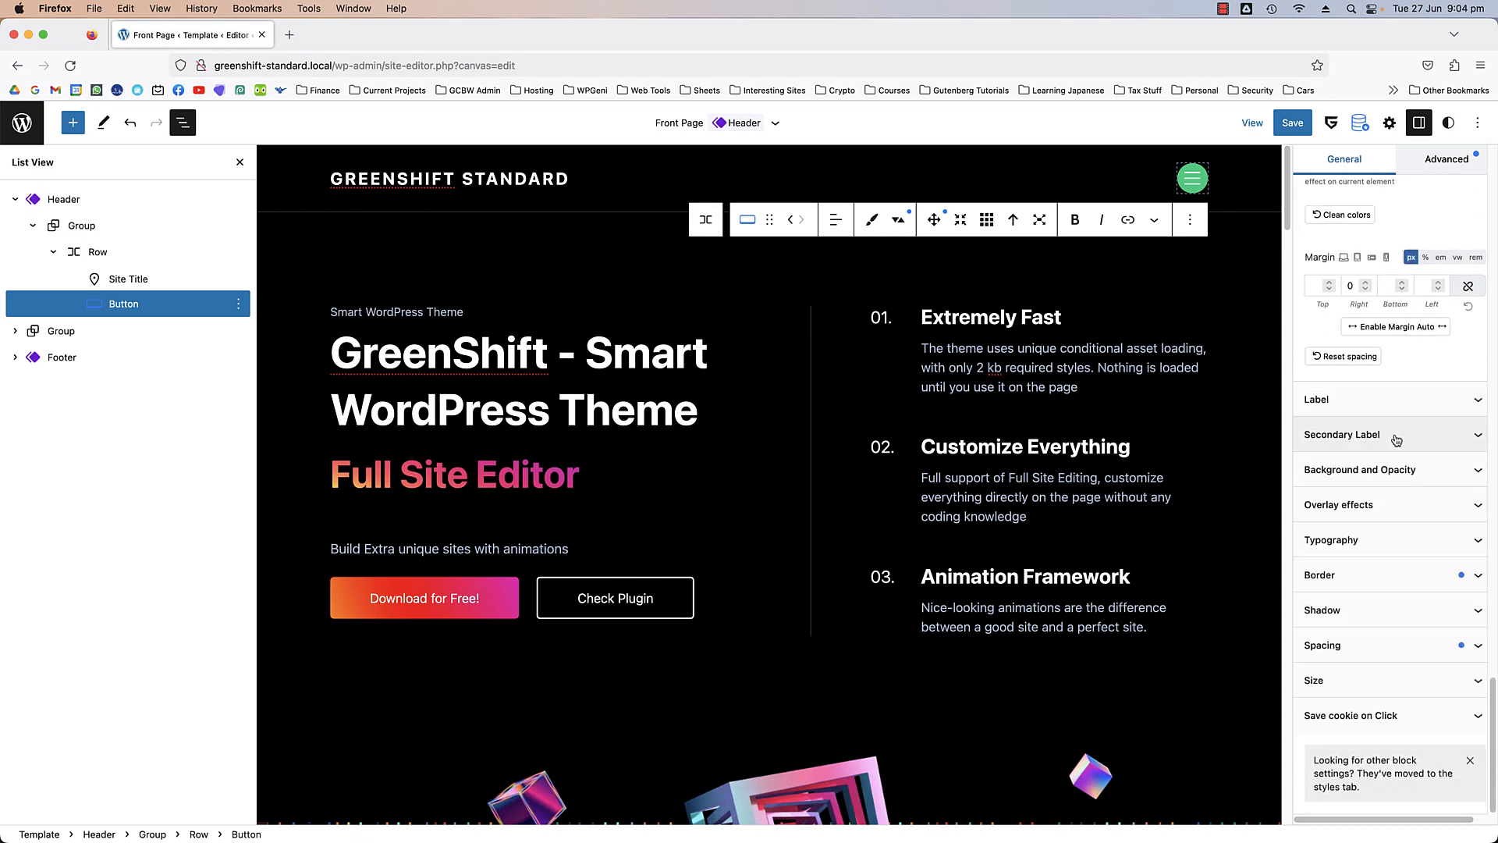
left_click(1422, 469)
scroll(1405, 476, "down", 1)
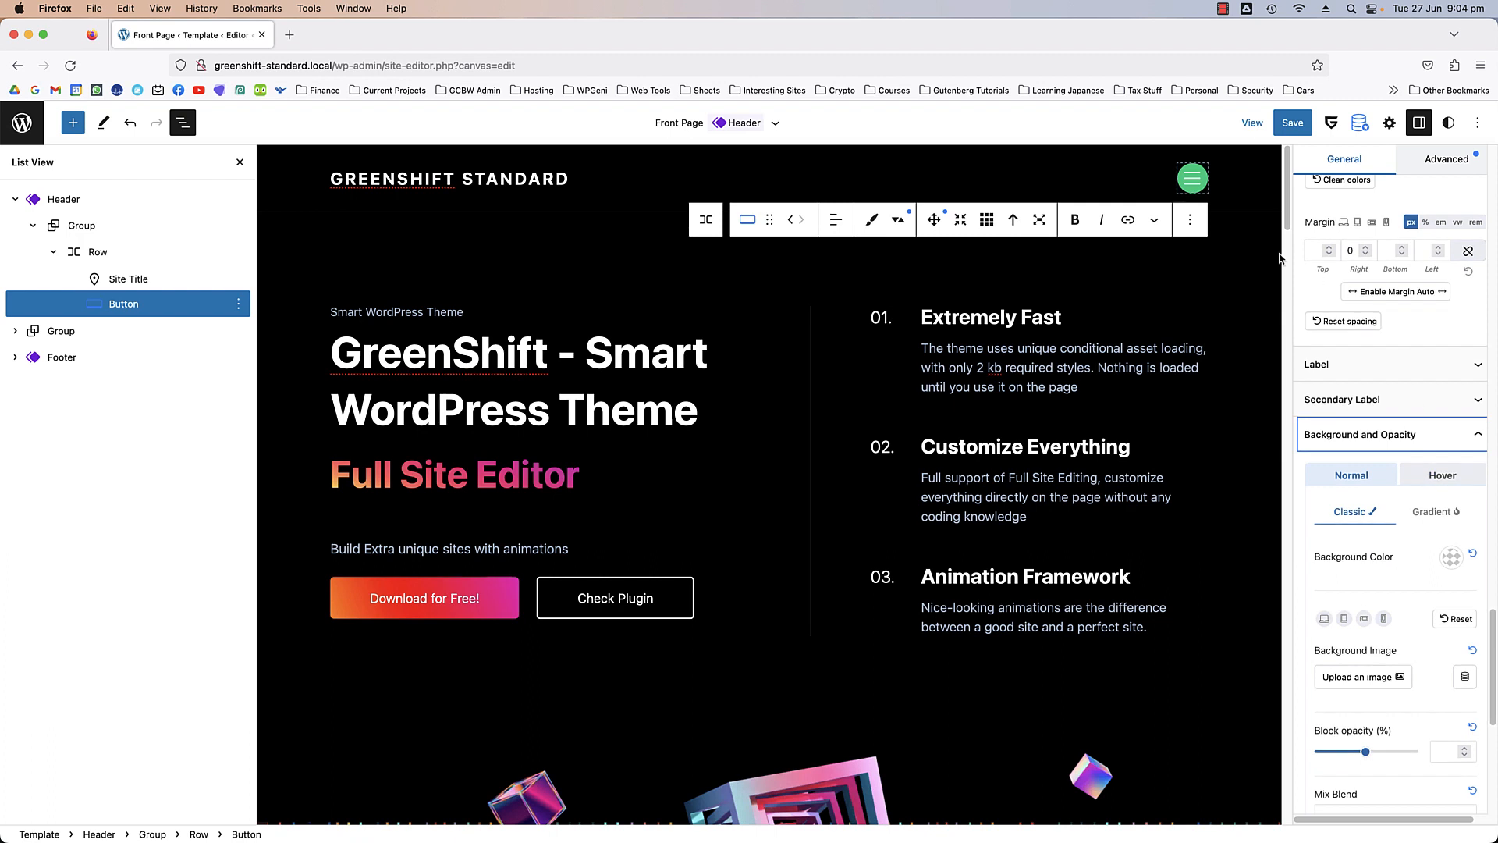
left_click(1452, 558)
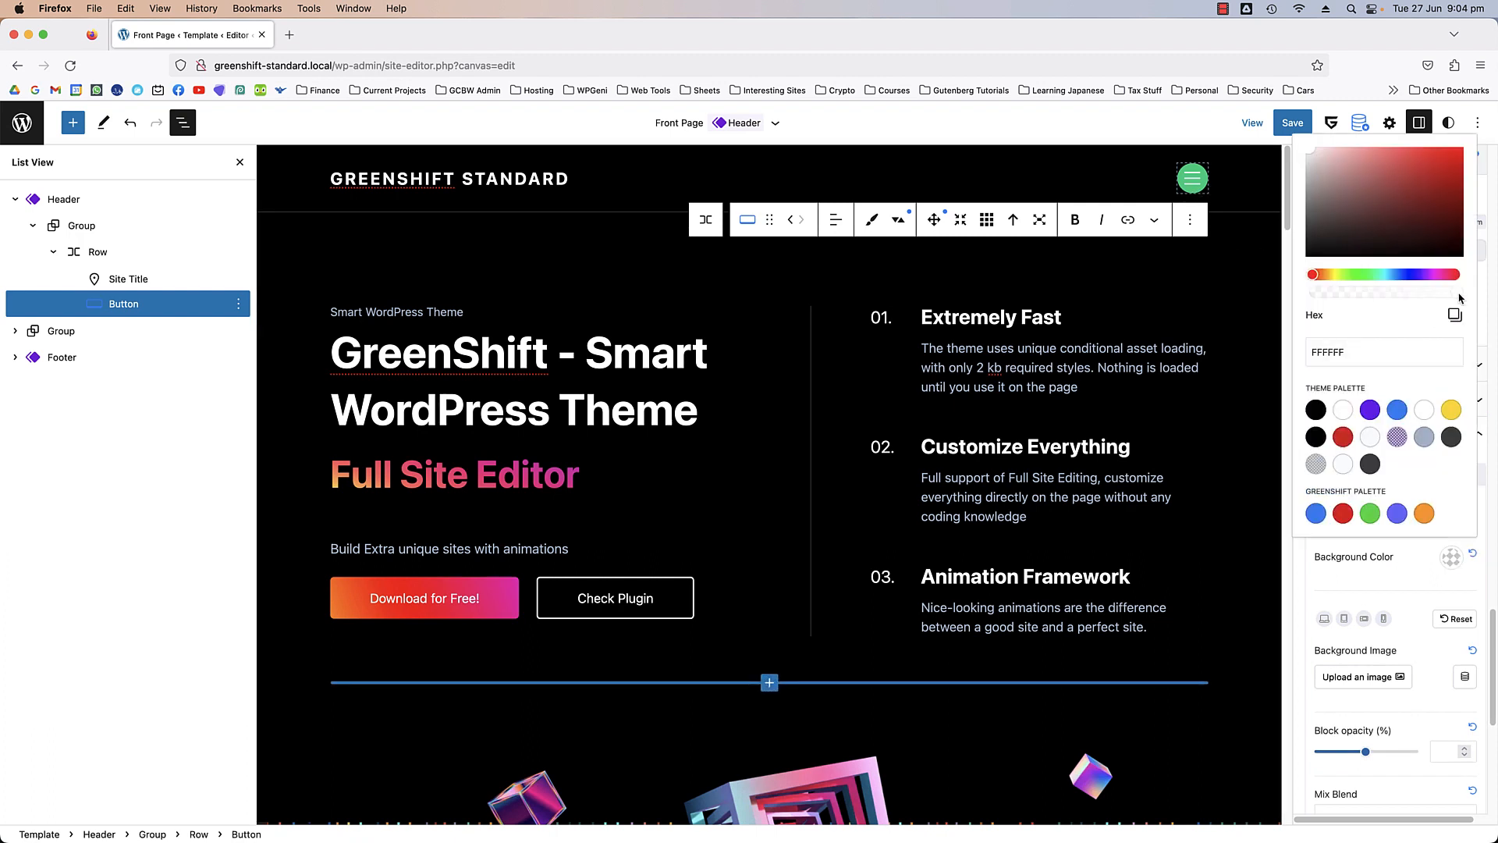
left_click_drag(1443, 294, 1308, 298)
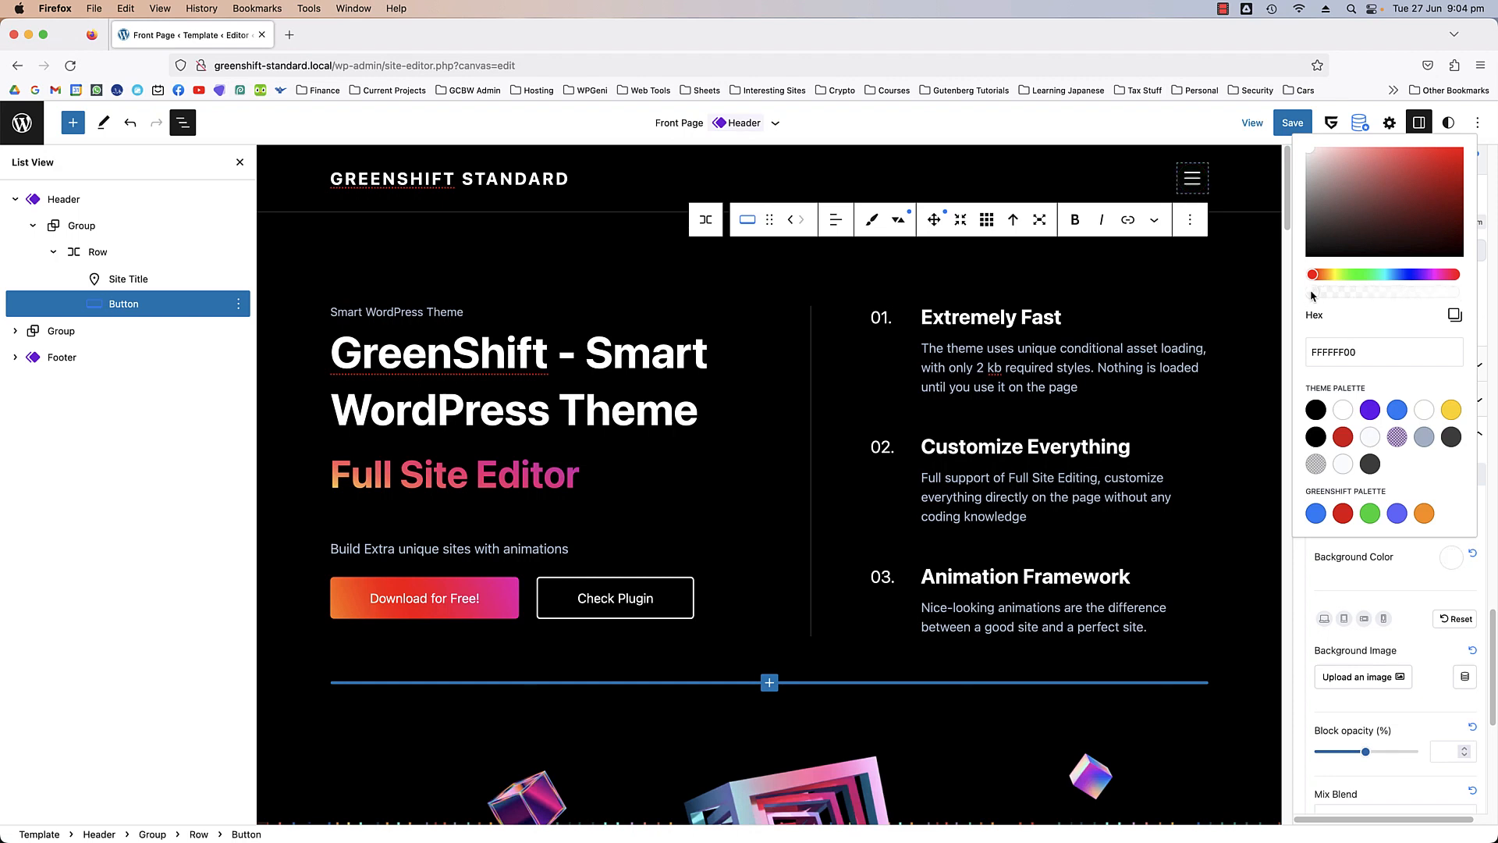
left_click(1421, 569)
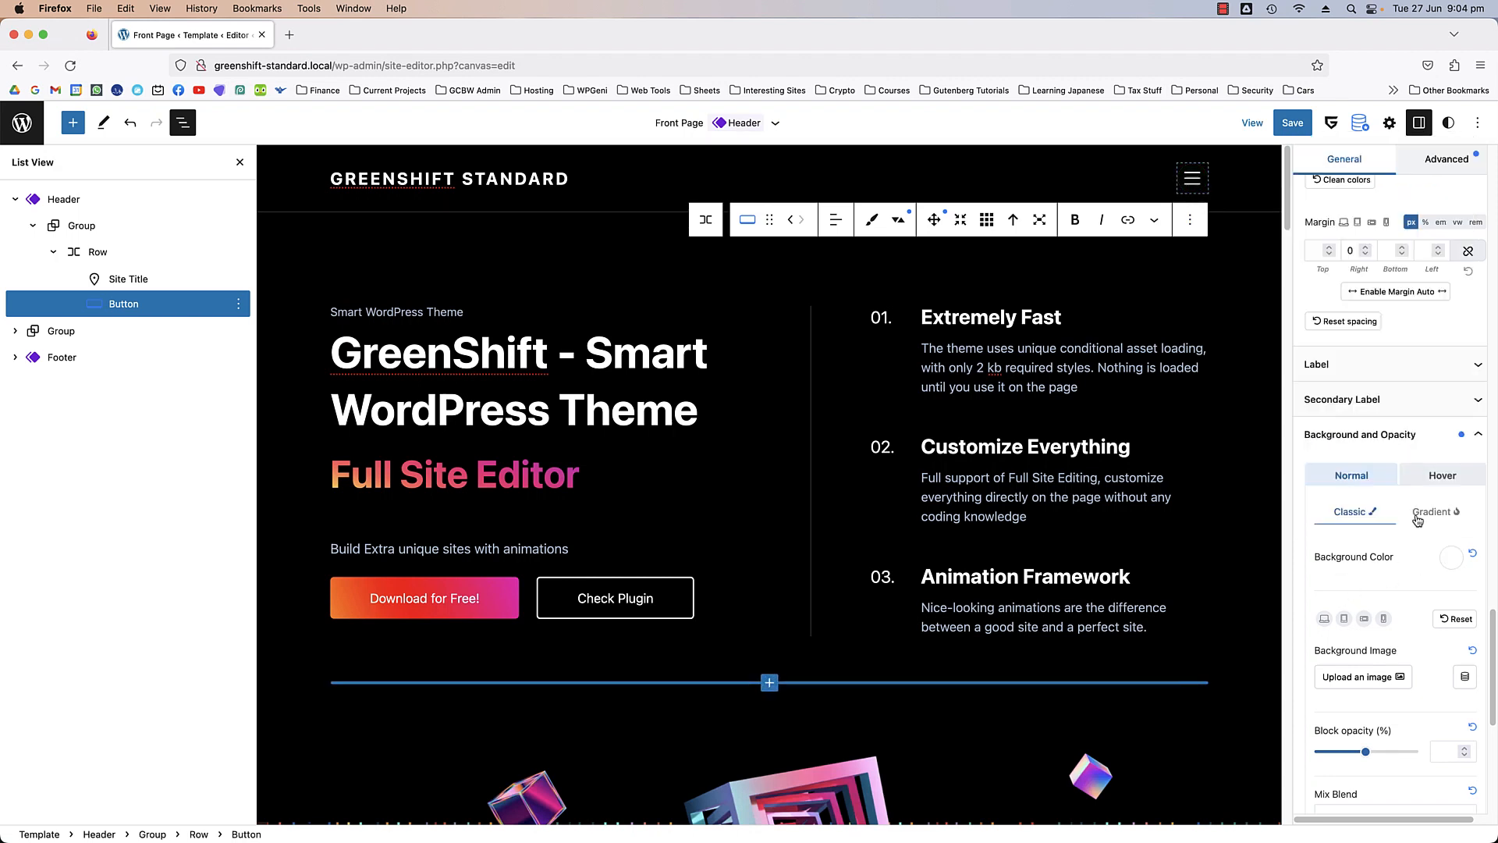
- Set the hamburger icon's width to 30 px
scroll(1405, 523, "down", 1)
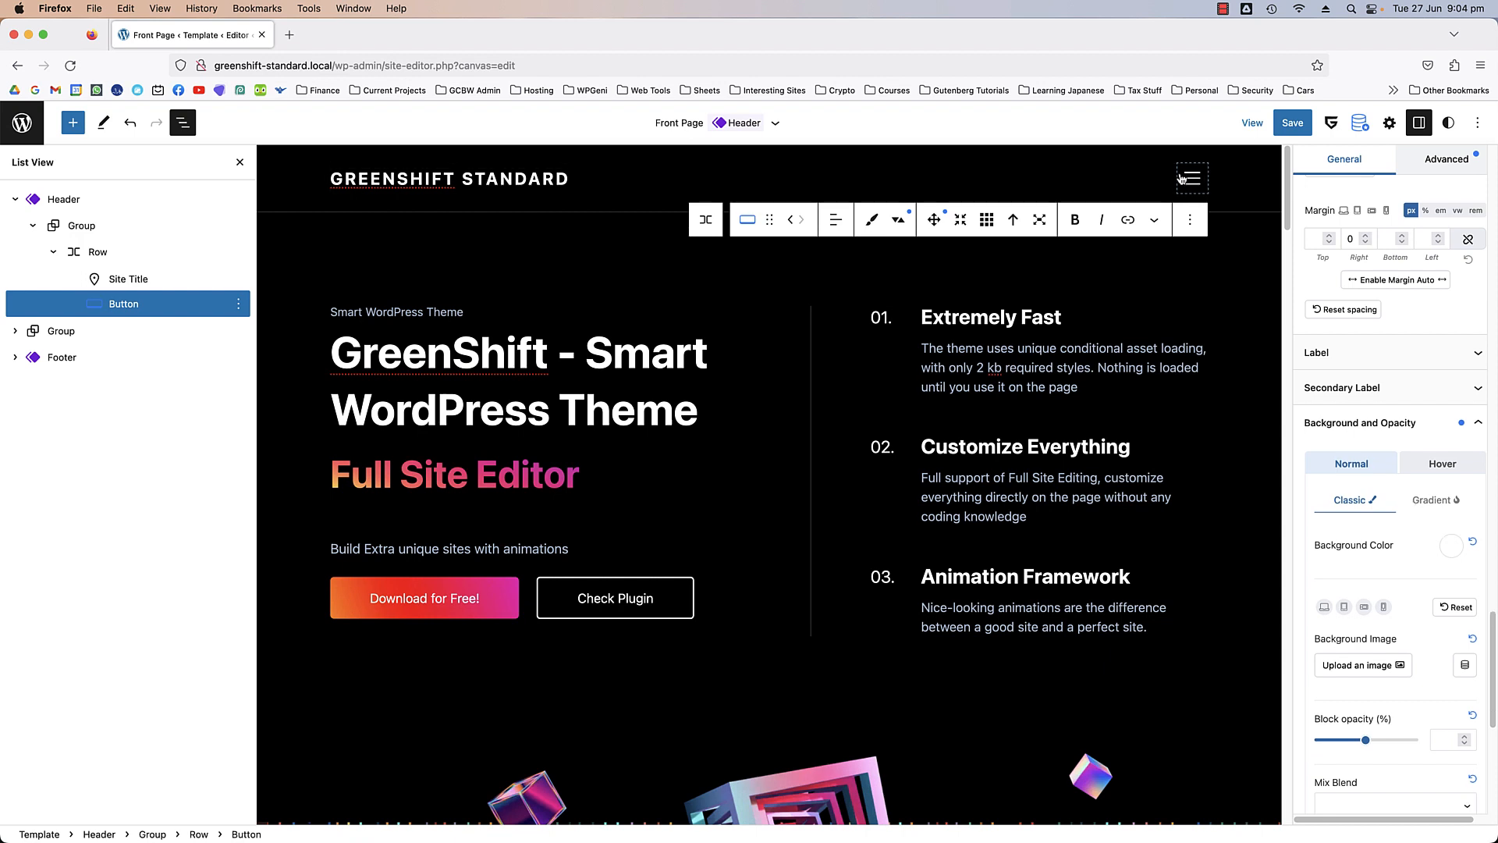
scroll(1373, 459, "down", 6)
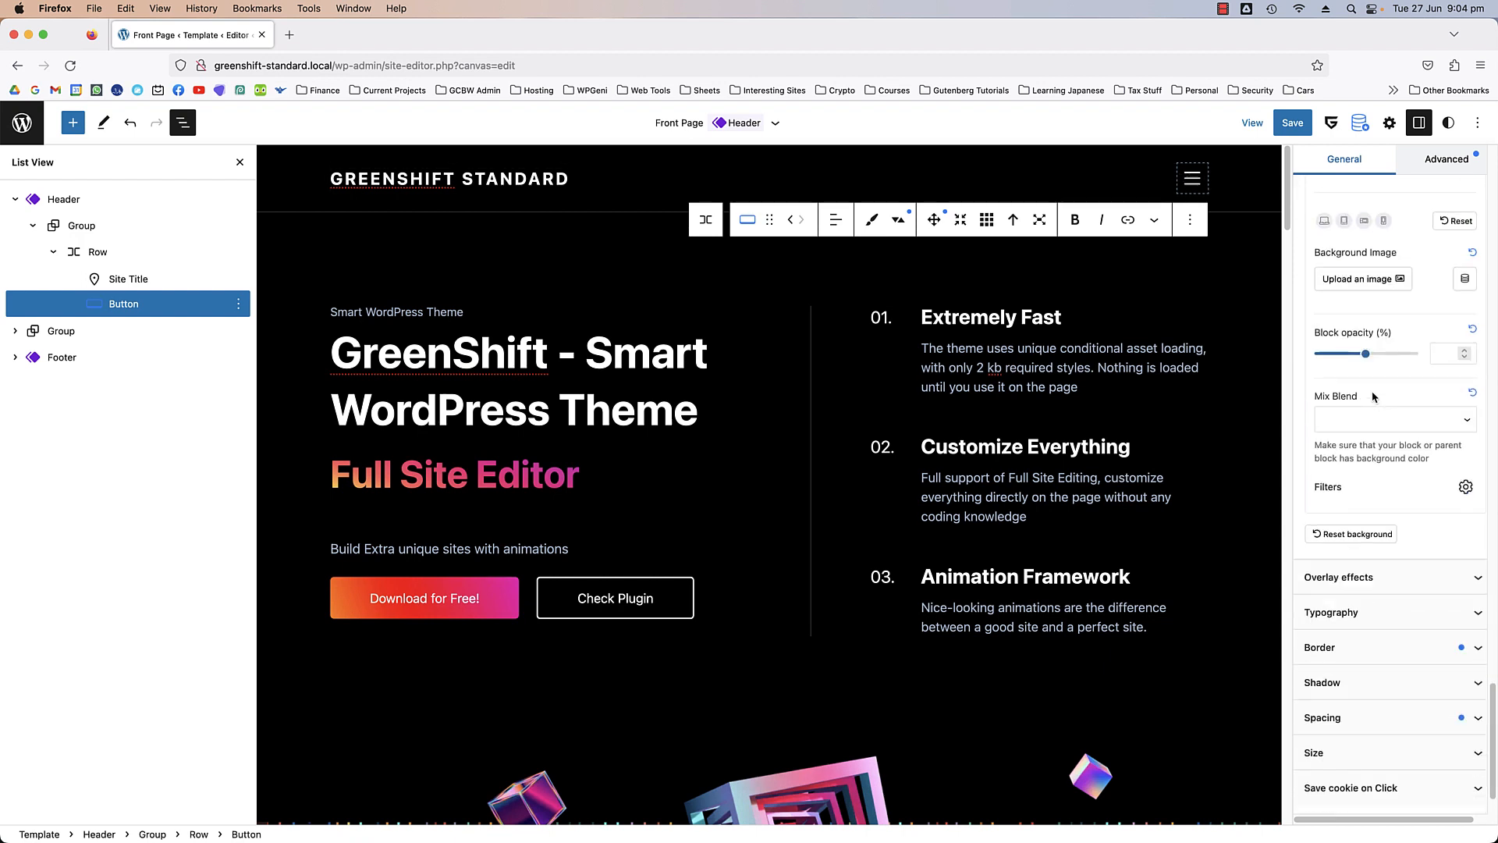
scroll(1373, 459, "up", 10)
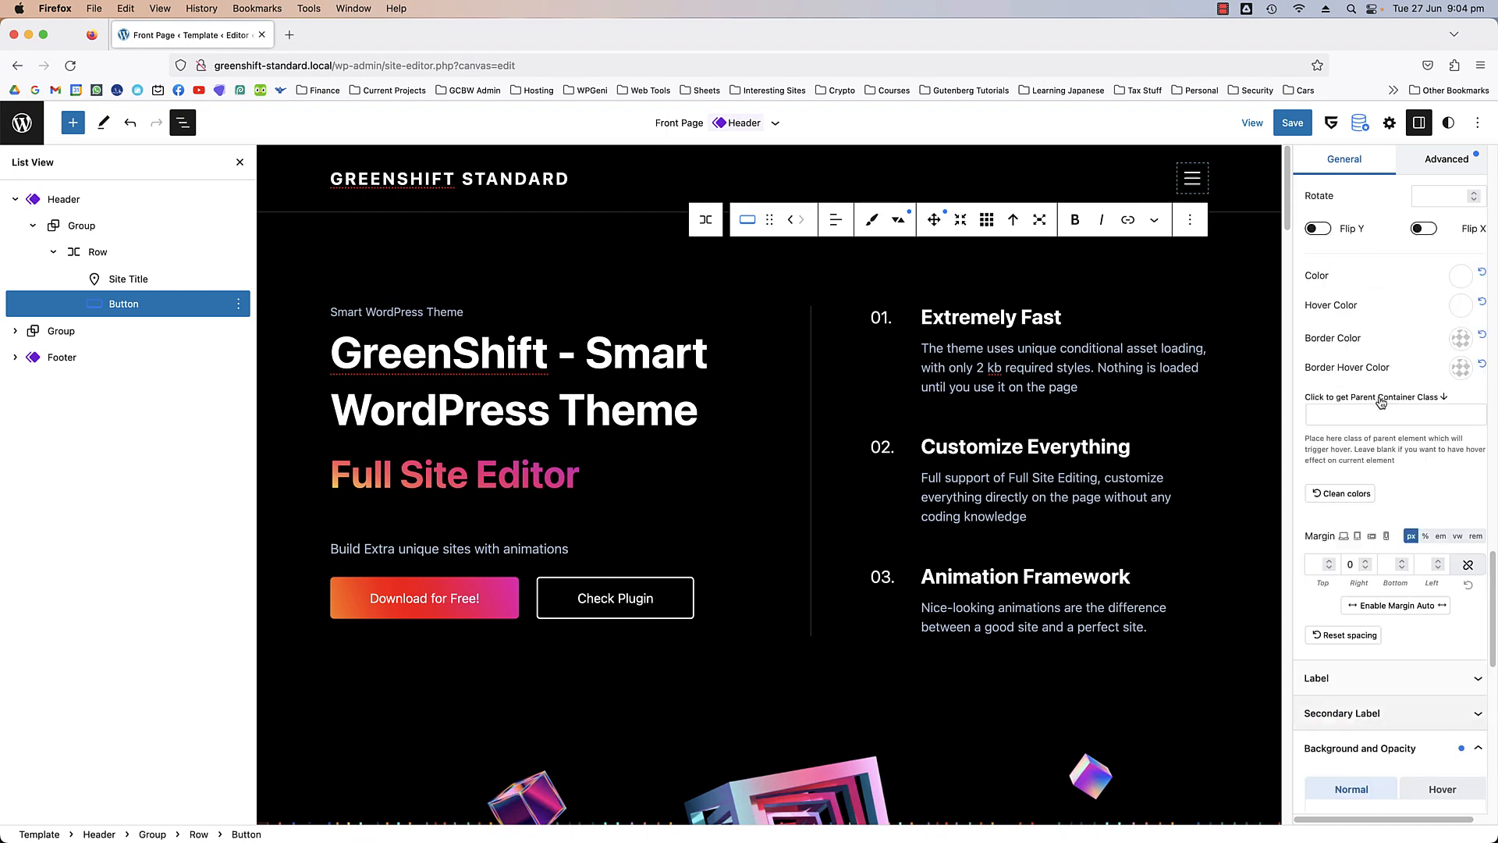
scroll(1378, 382, "down", 1)
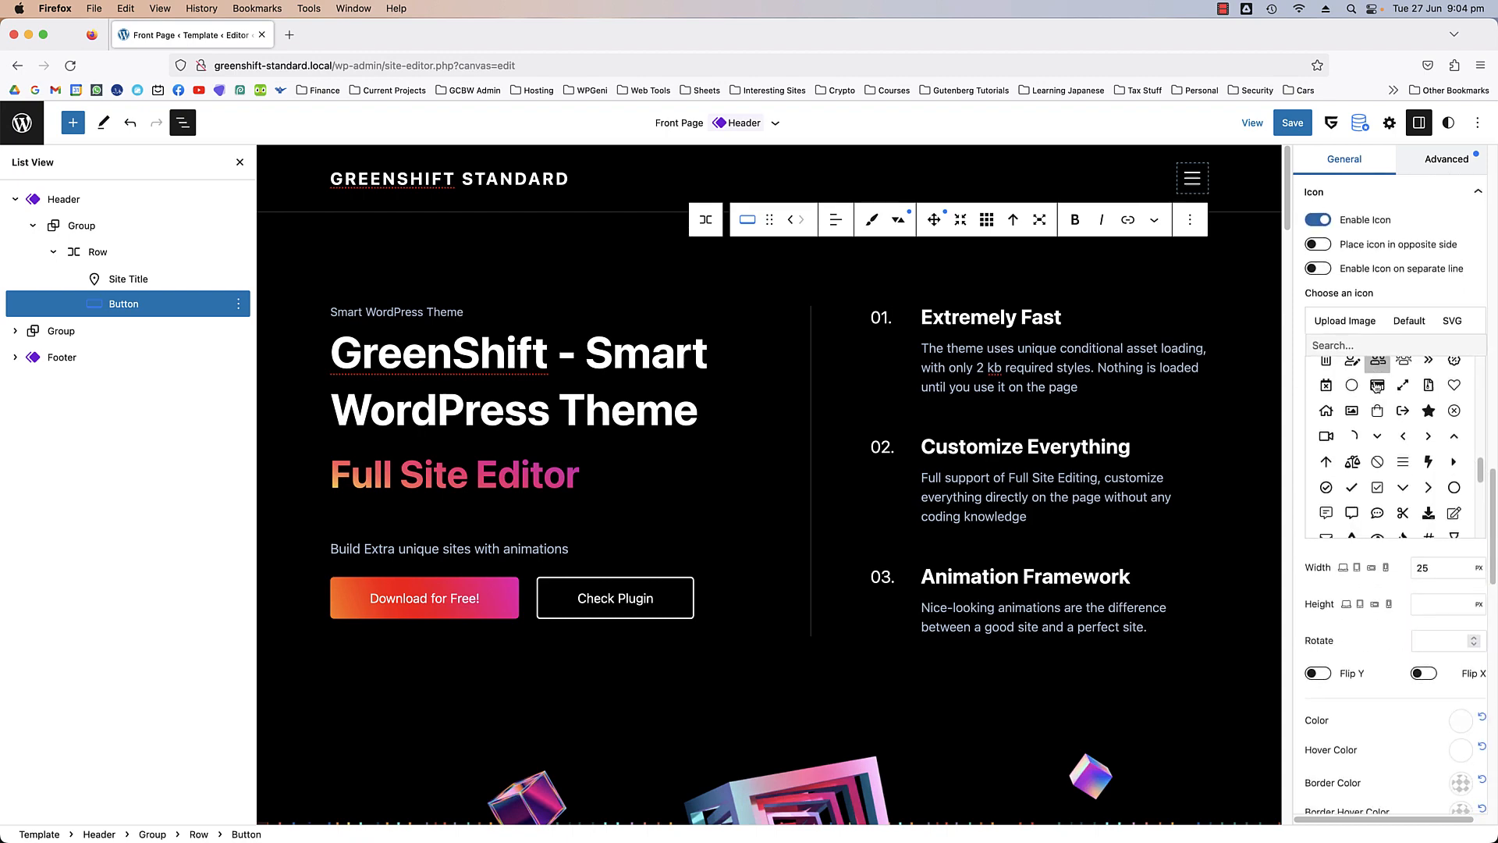
double_click(1422, 567)
type("30")
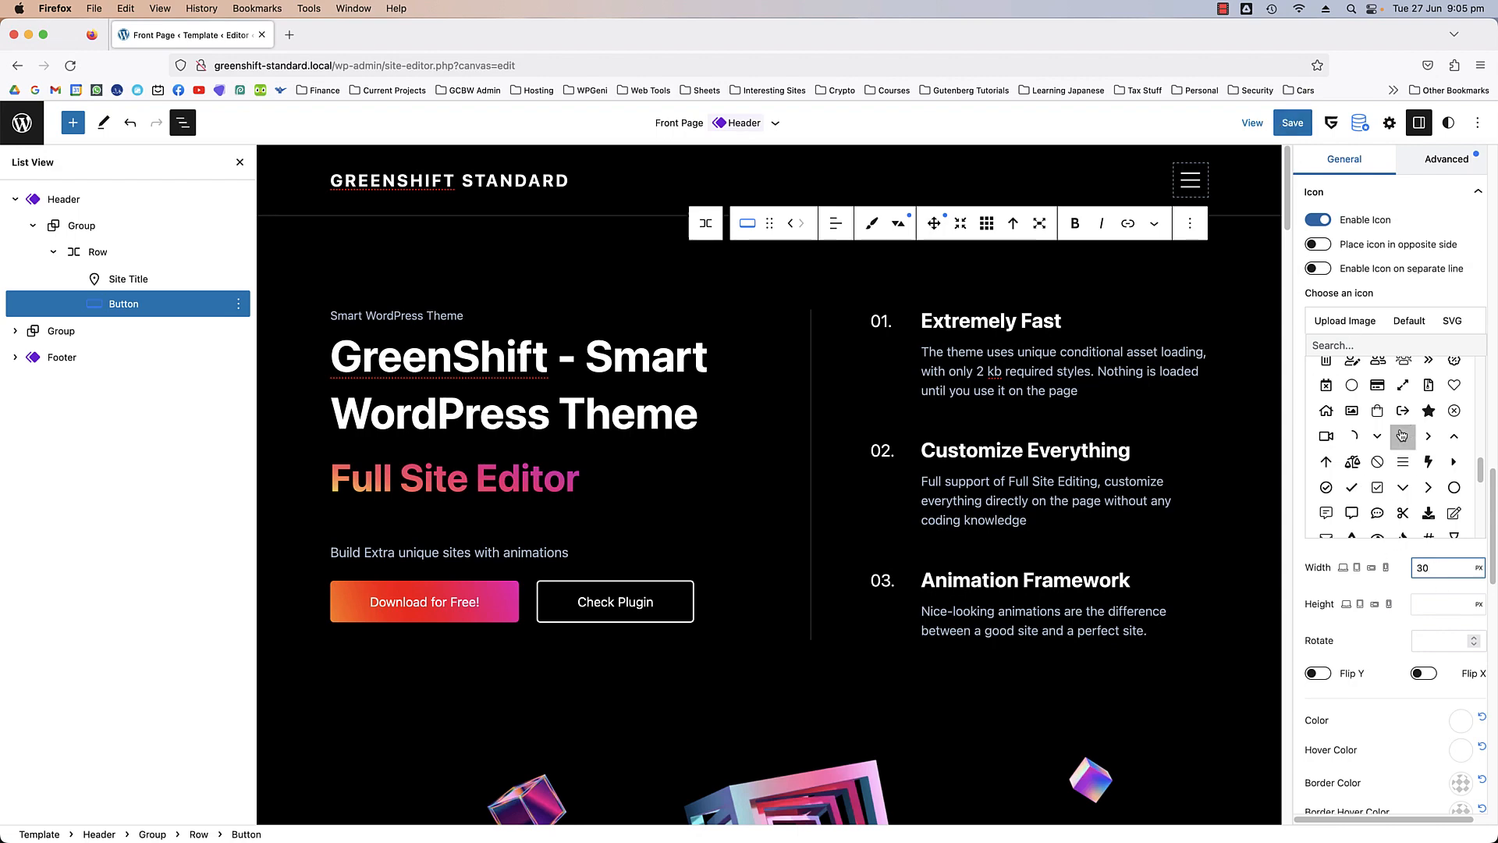
- Open the trigger button's popup panel in the editor for previewing and editing
scroll(1403, 429, "up", 10)
scroll(1405, 312, "up", 15)
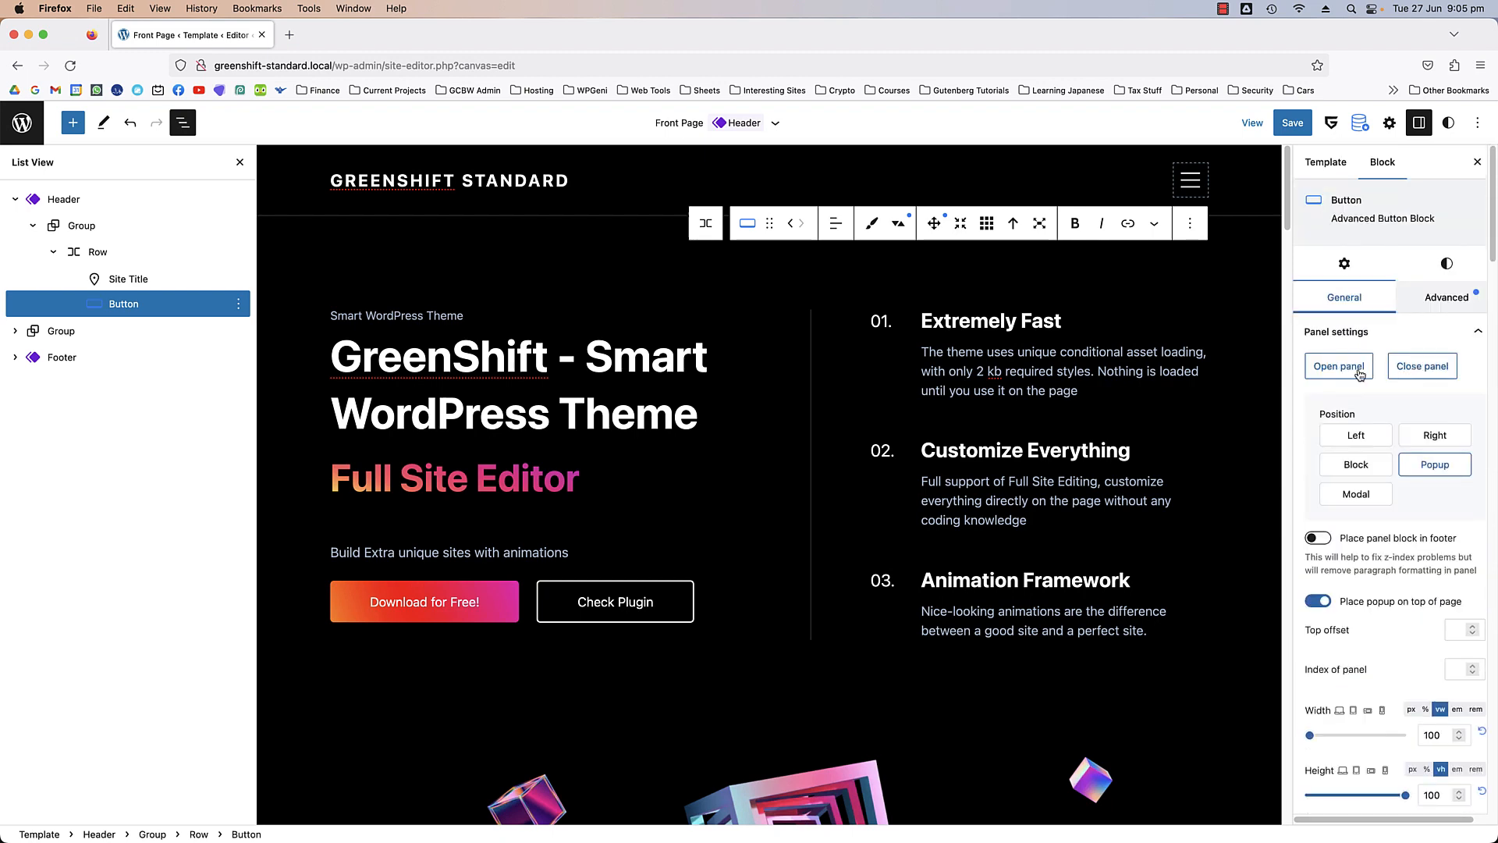
left_click(1357, 377)
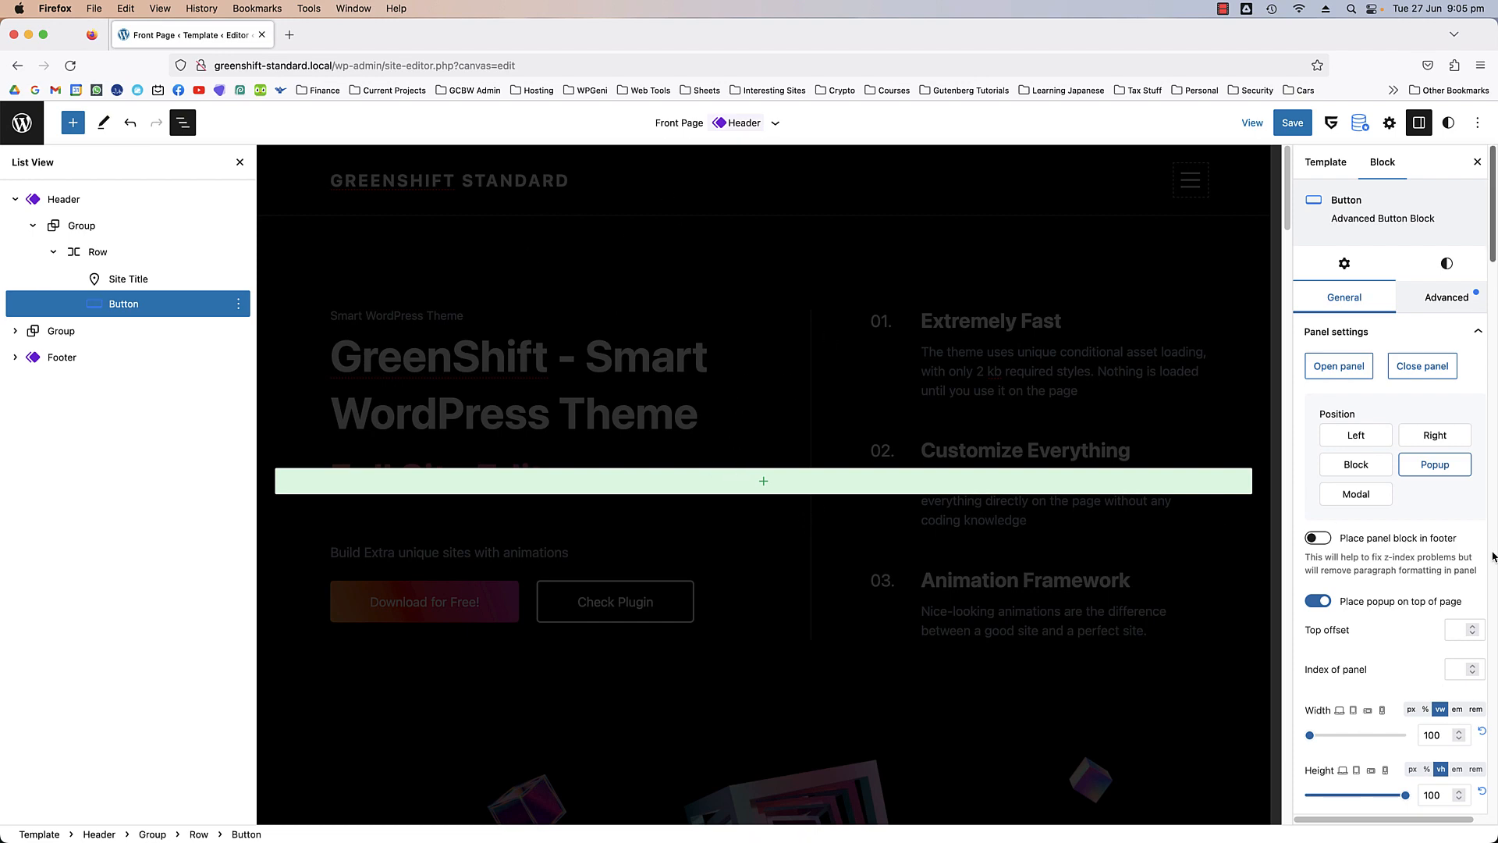
- Try the theme's purple and a semi-transparent pink, hex BD11648C, as the popup panel's background color
scroll(1401, 544, "down", 10)
scroll(1398, 541, "down", 5)
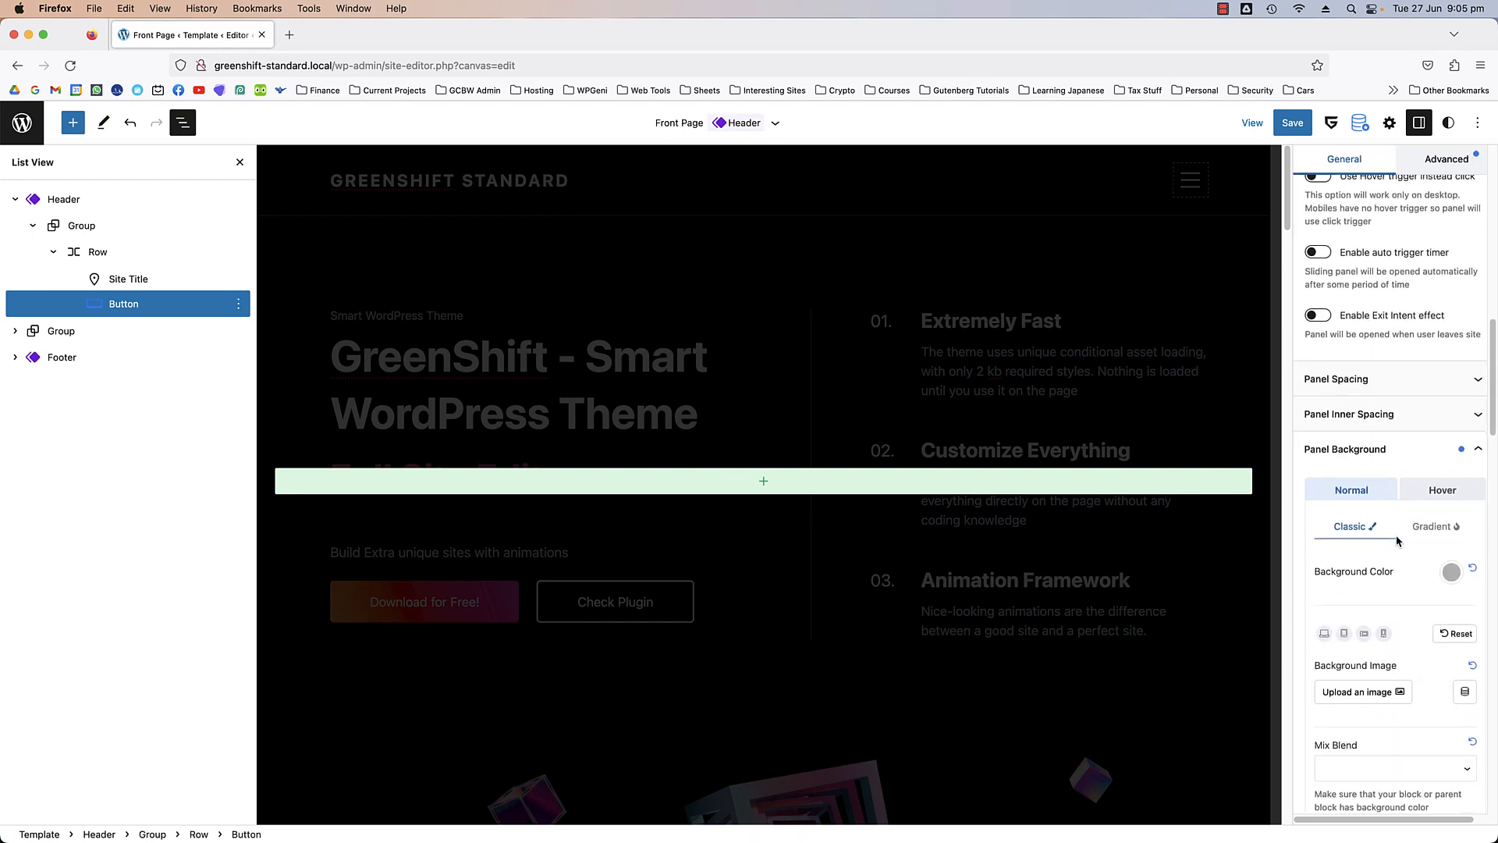
left_click(1451, 498)
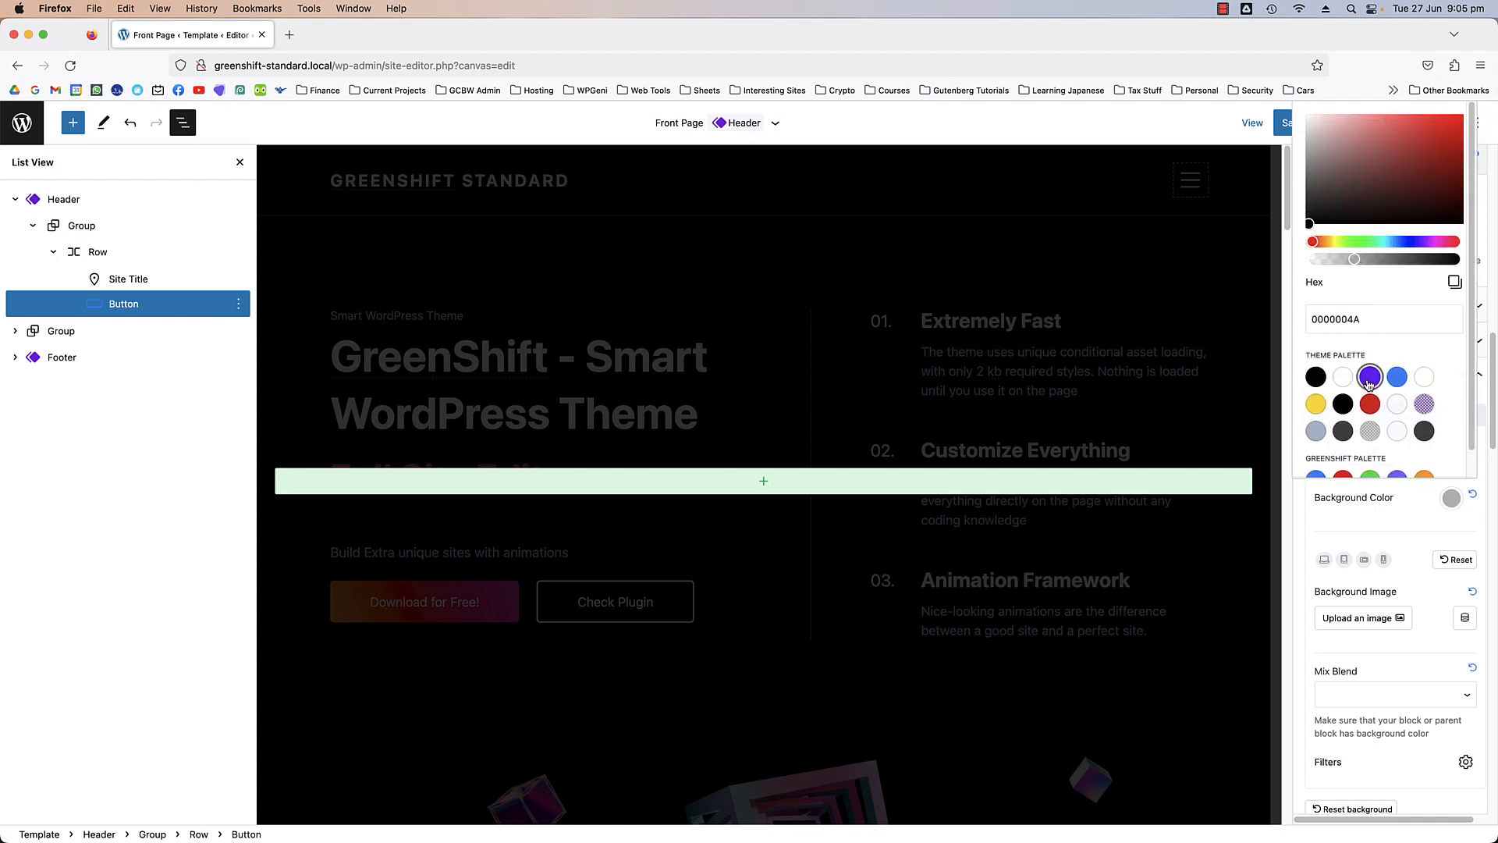
left_click(1371, 377)
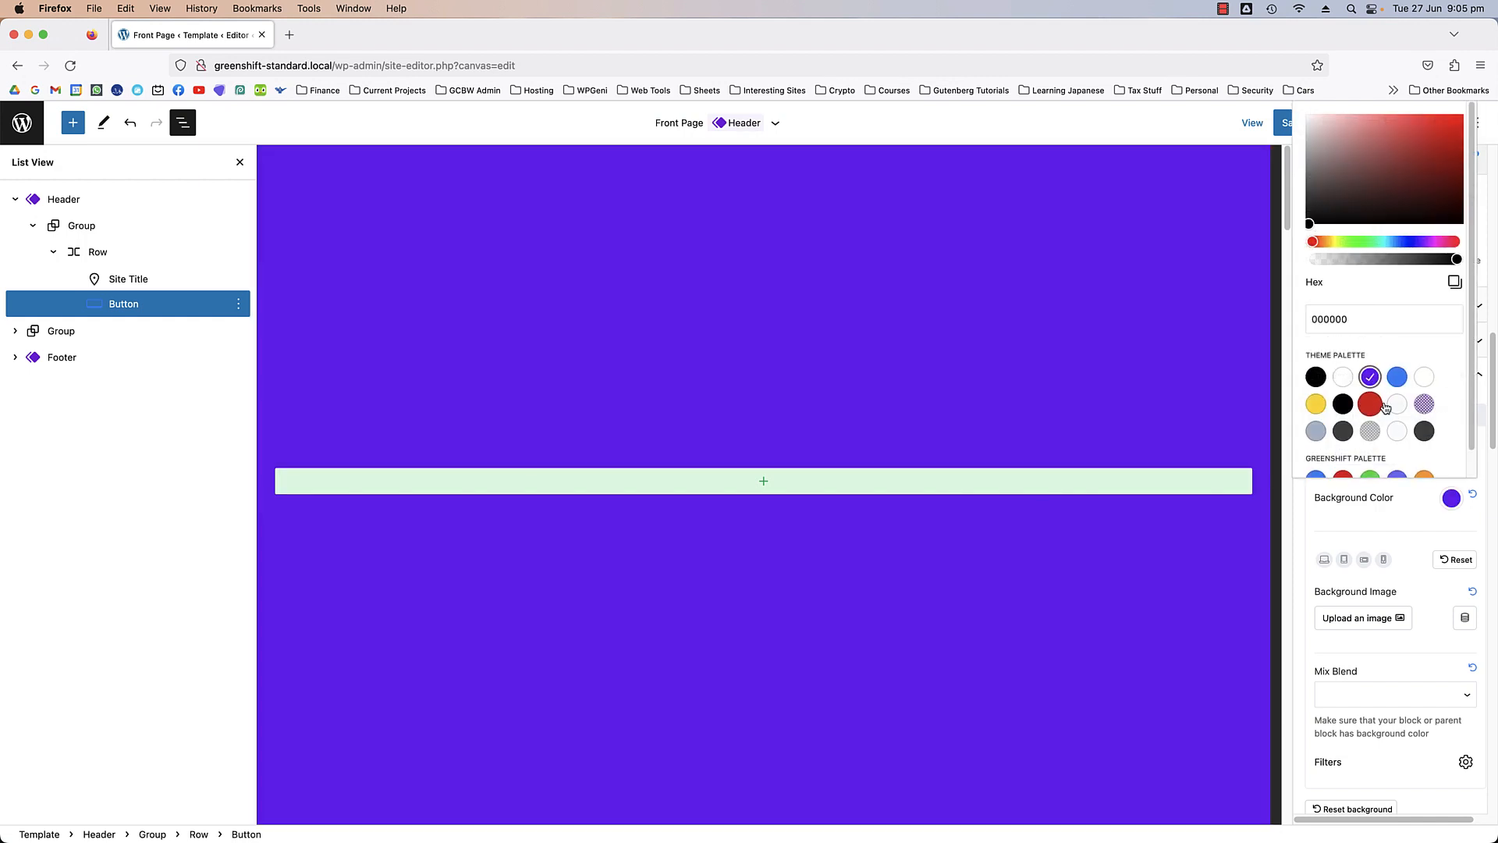
left_click(1444, 244)
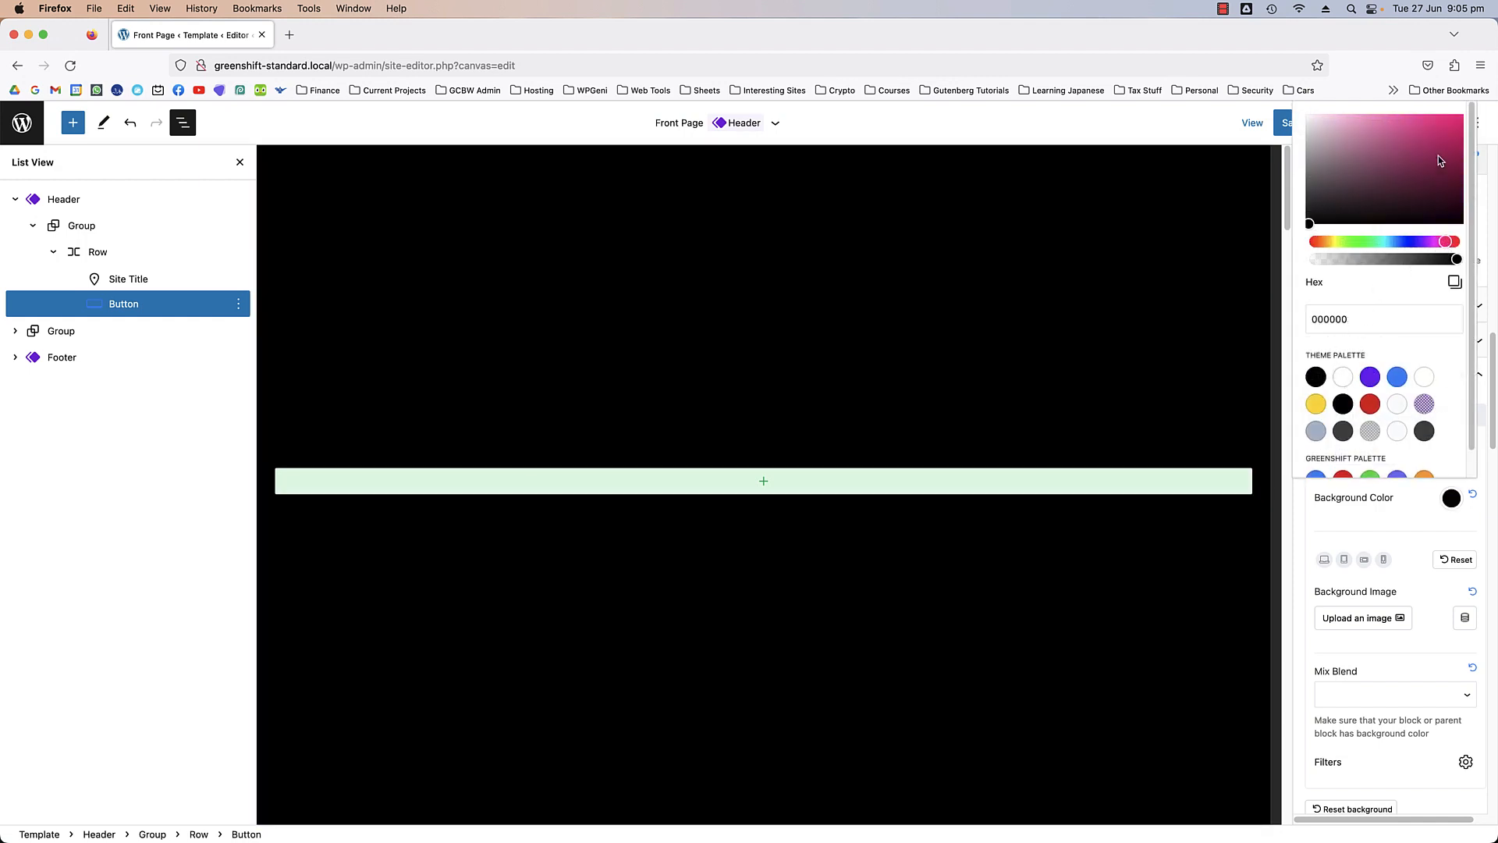
left_click_drag(1441, 161, 1448, 146)
left_click_drag(1449, 262, 1362, 260)
left_click(1391, 259)
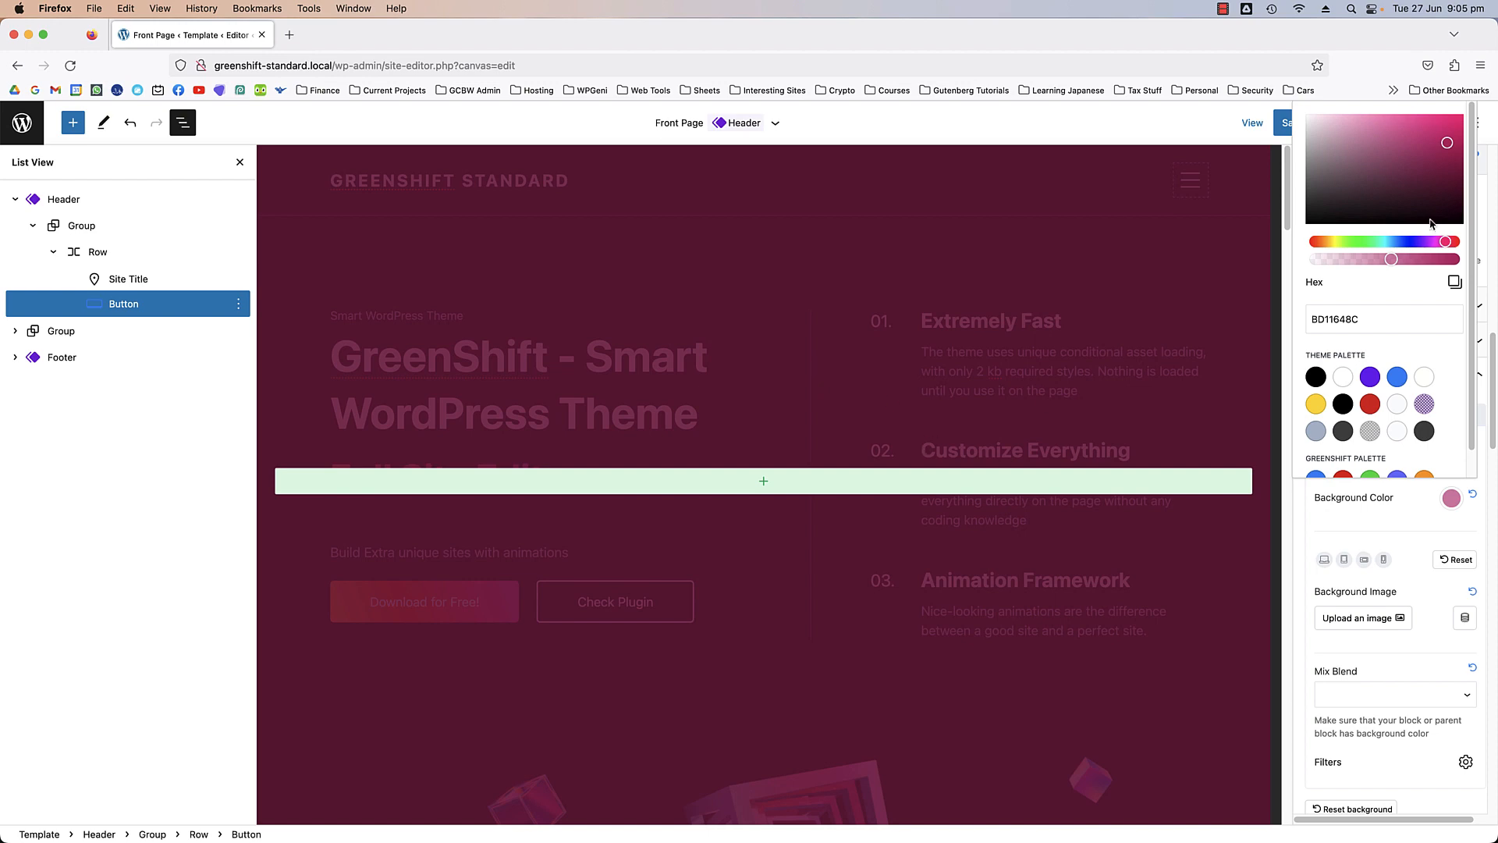
- Set the popup panel's background color to semi-transparent black at roughly half opacity
left_click_drag(1372, 242, 1257, 241)
left_click(1366, 173)
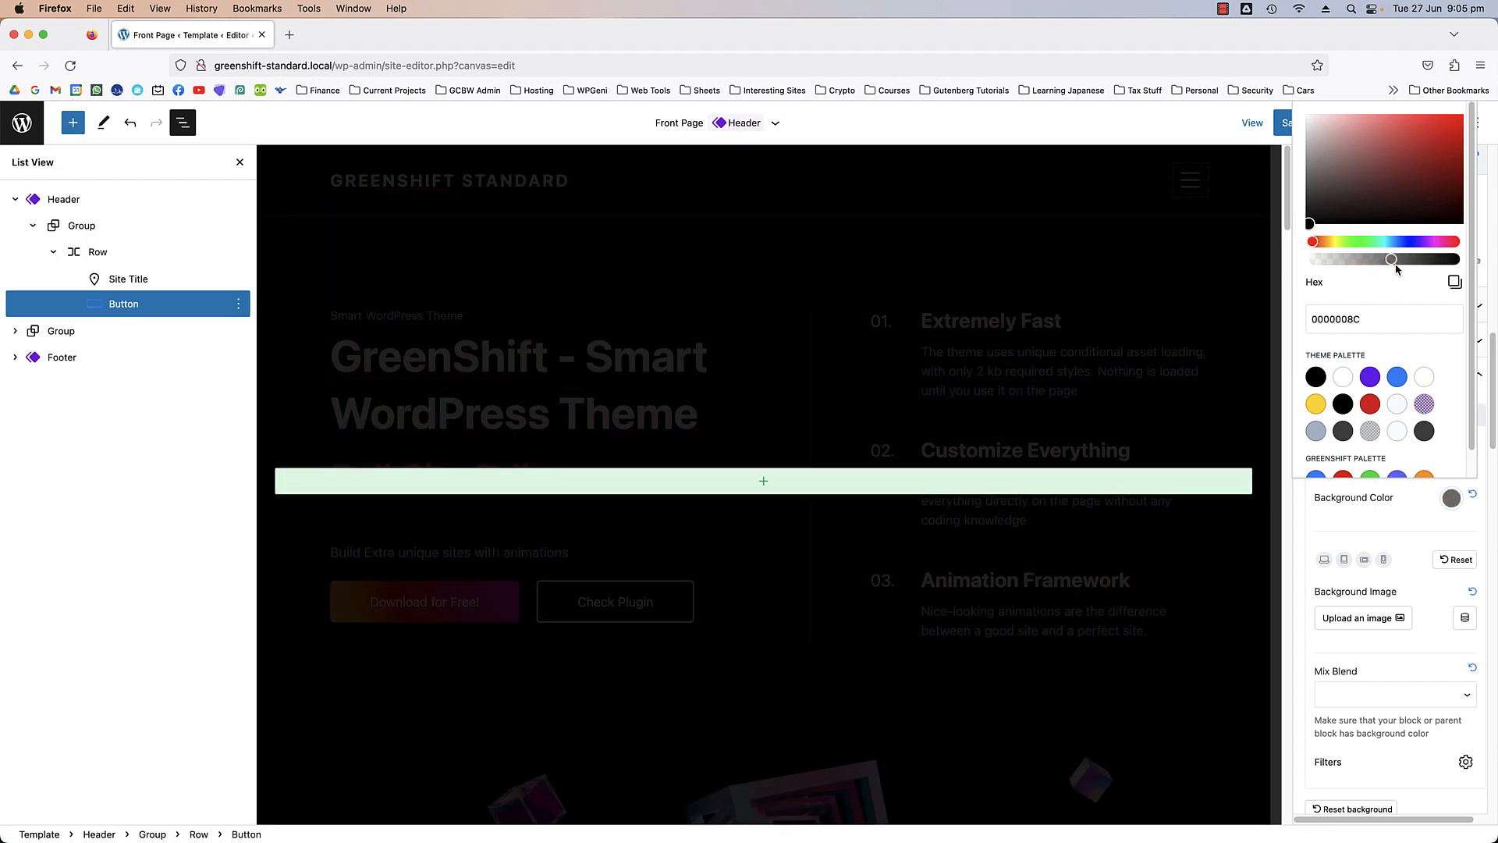
mouse_move(1392, 261)
left_mouse_down()
mouse_move(1350, 263)
mouse_move(1383, 265)
left_mouse_up()
left_click(1453, 504)
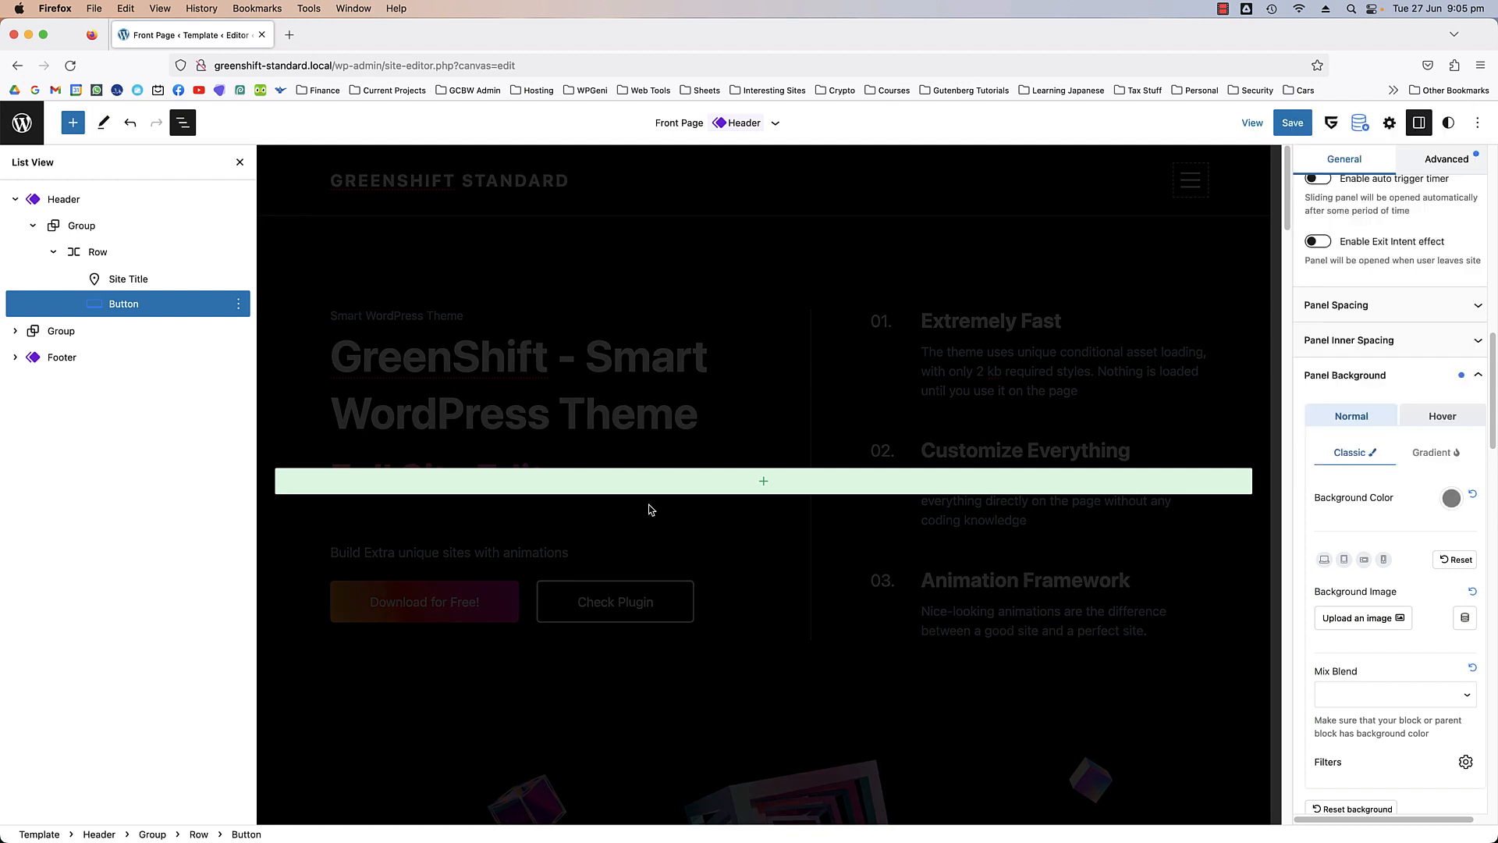
- Insert a Container / Wrapper block in the popup panel and nest a second Container / Wrapper inside it
left_click(766, 482)
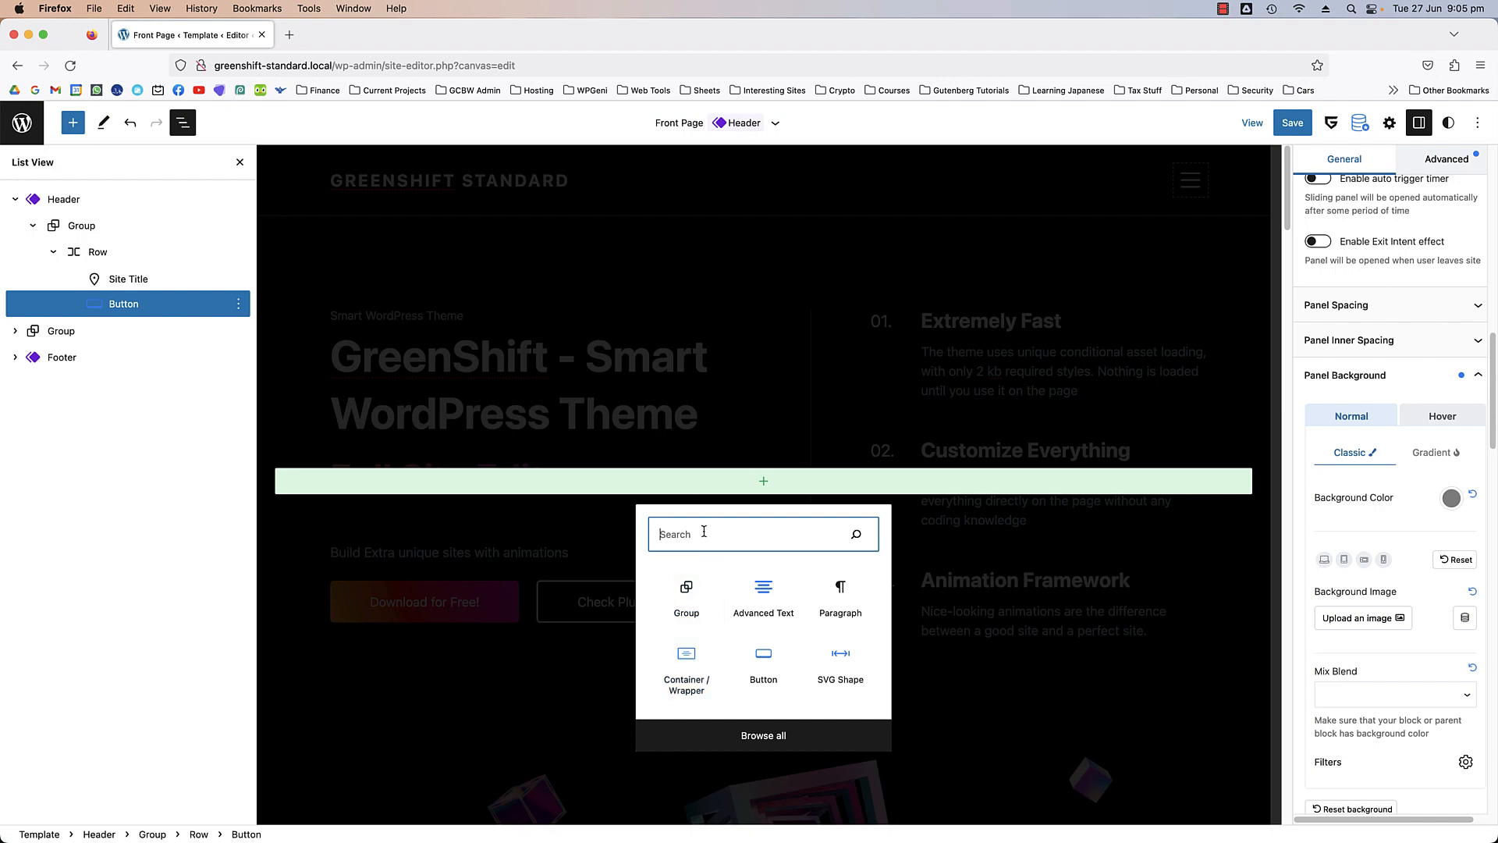
type("cont")
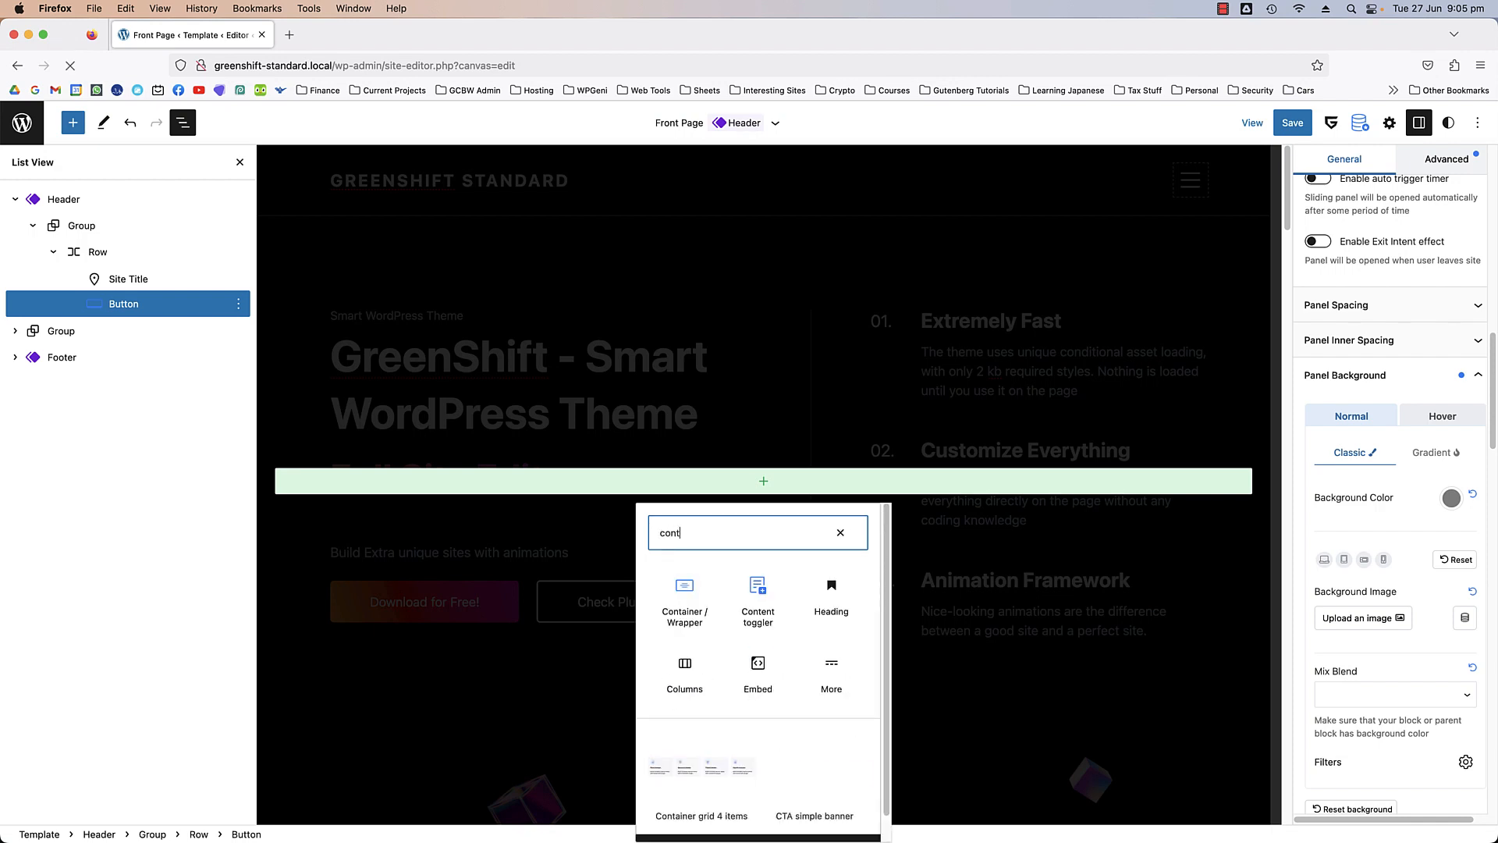
left_click(685, 597)
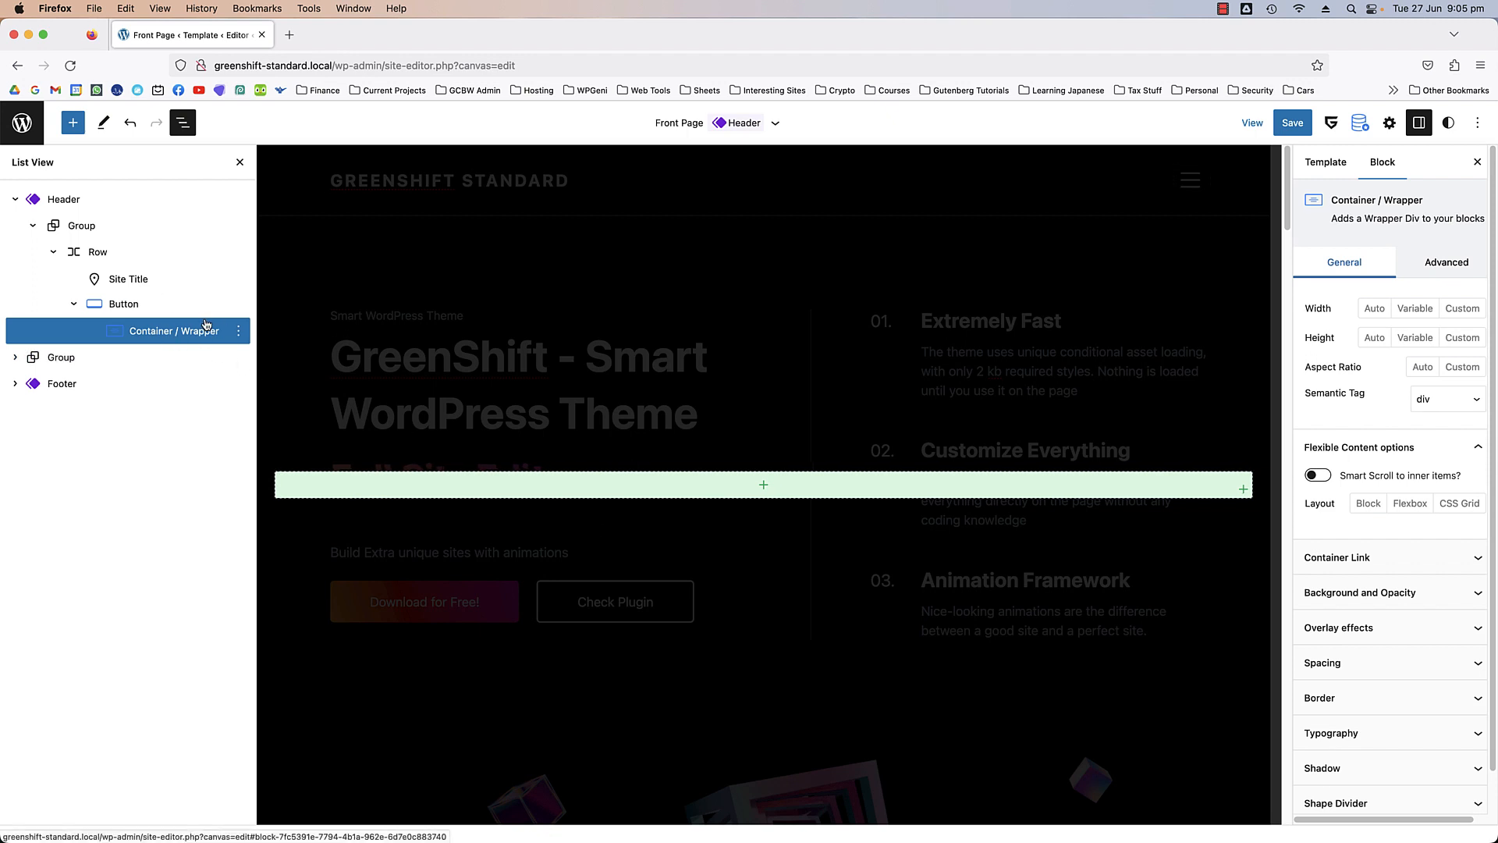
left_click(763, 485)
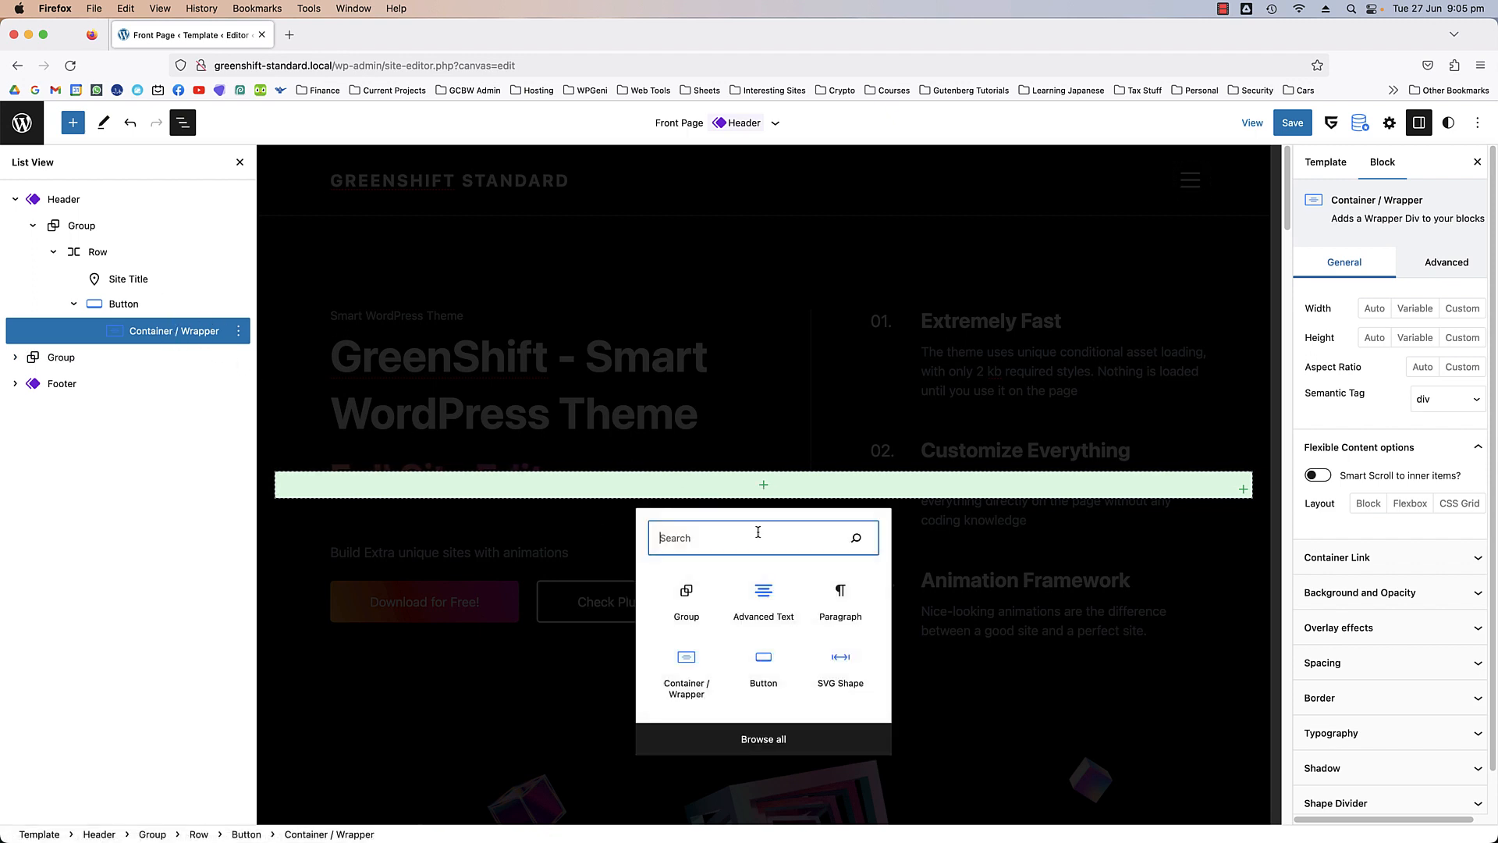
type("conta")
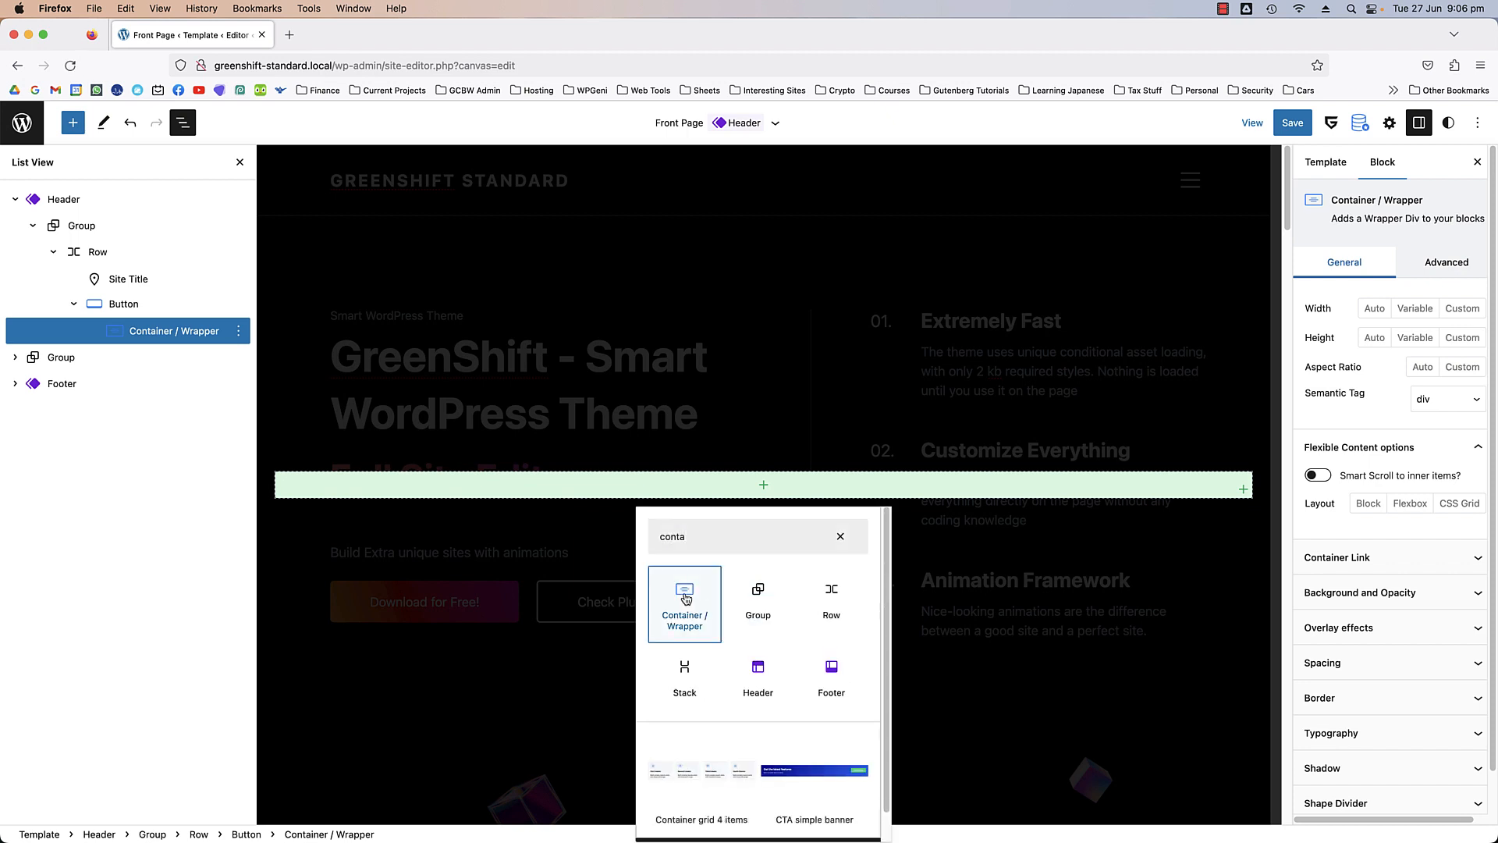
left_click(685, 601)
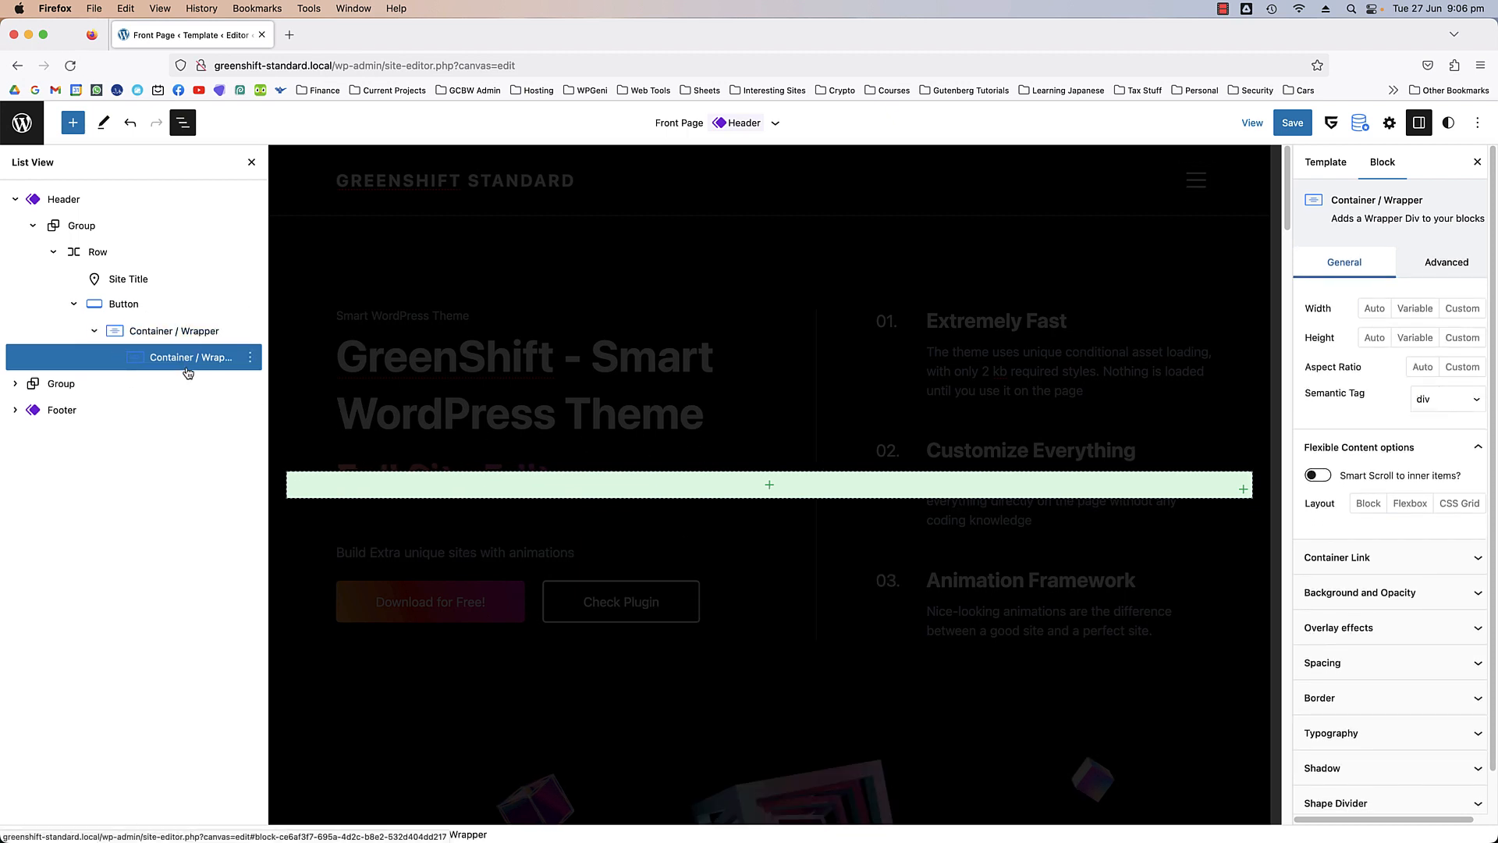
- Insert an Advanced Text block inside the inner Container / Wrapper of the popup panel
left_click(770, 489)
type("adv")
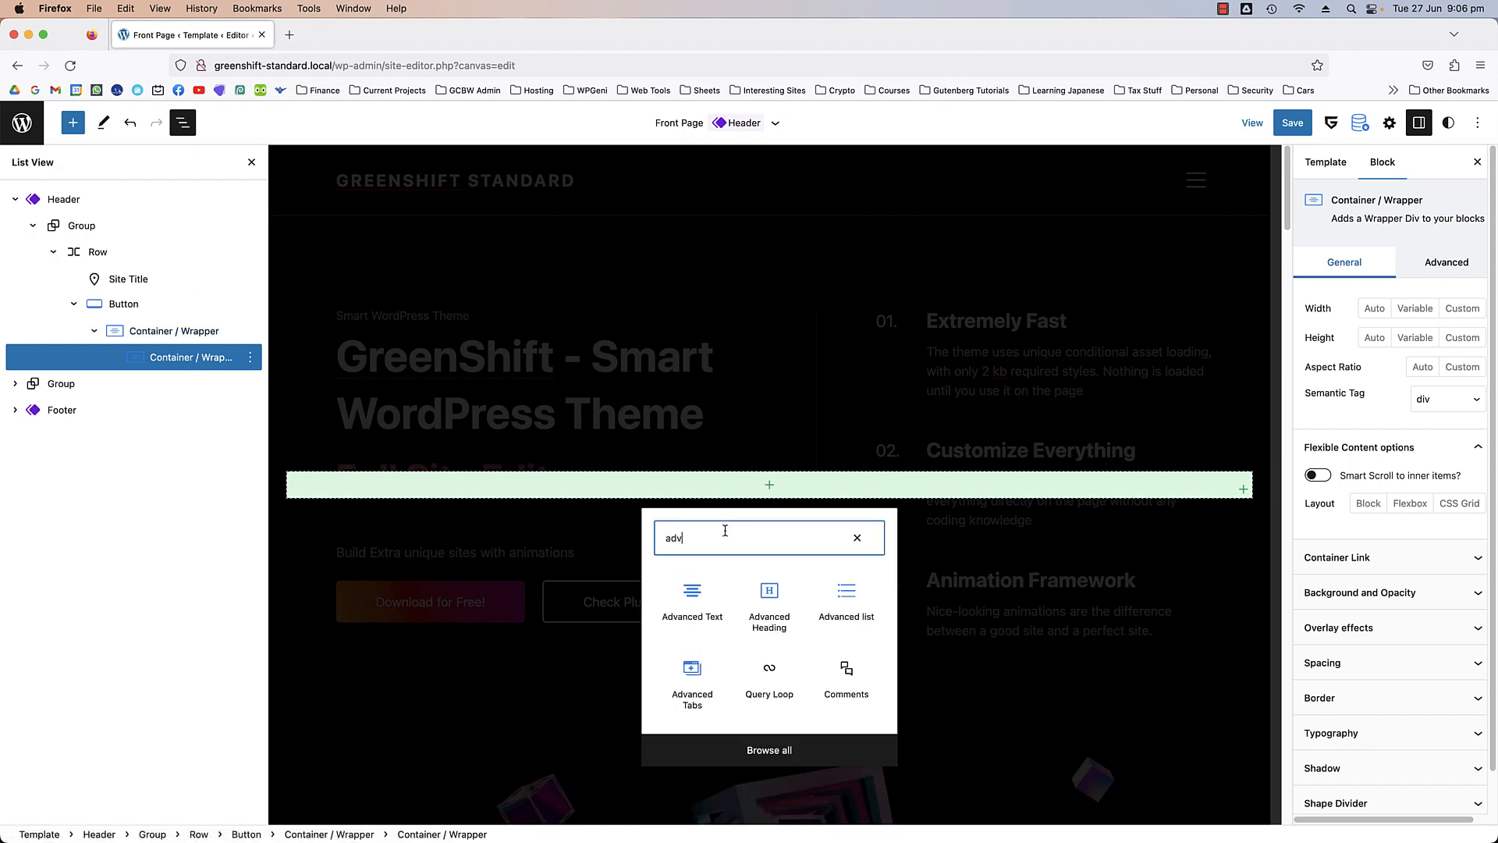
left_click(692, 601)
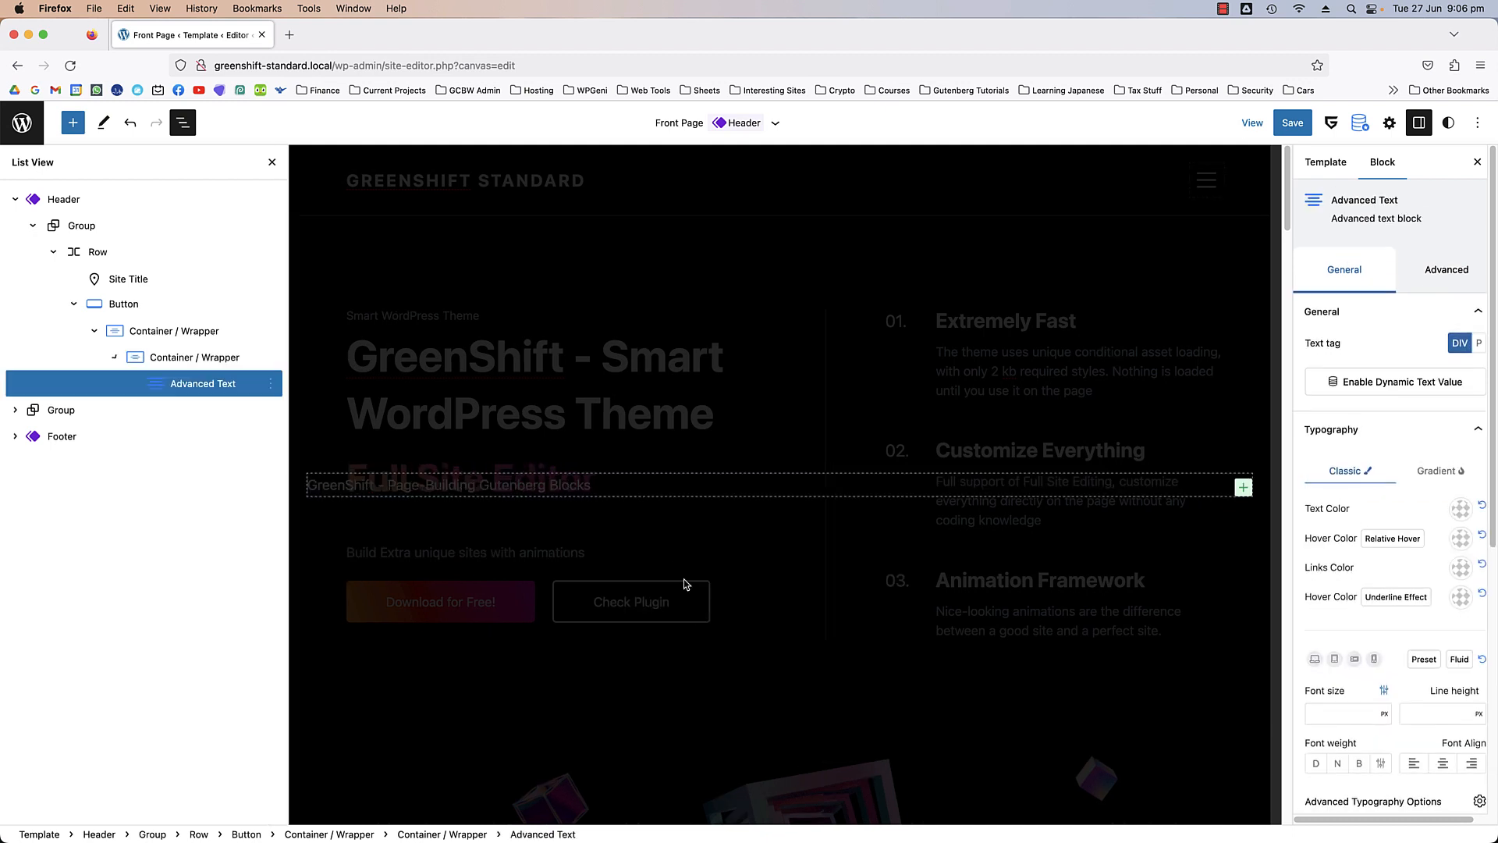
- Replace the Advanced Text content with "X" and insert an SVG Shape block after it
triple_click(424, 490)
type("x")
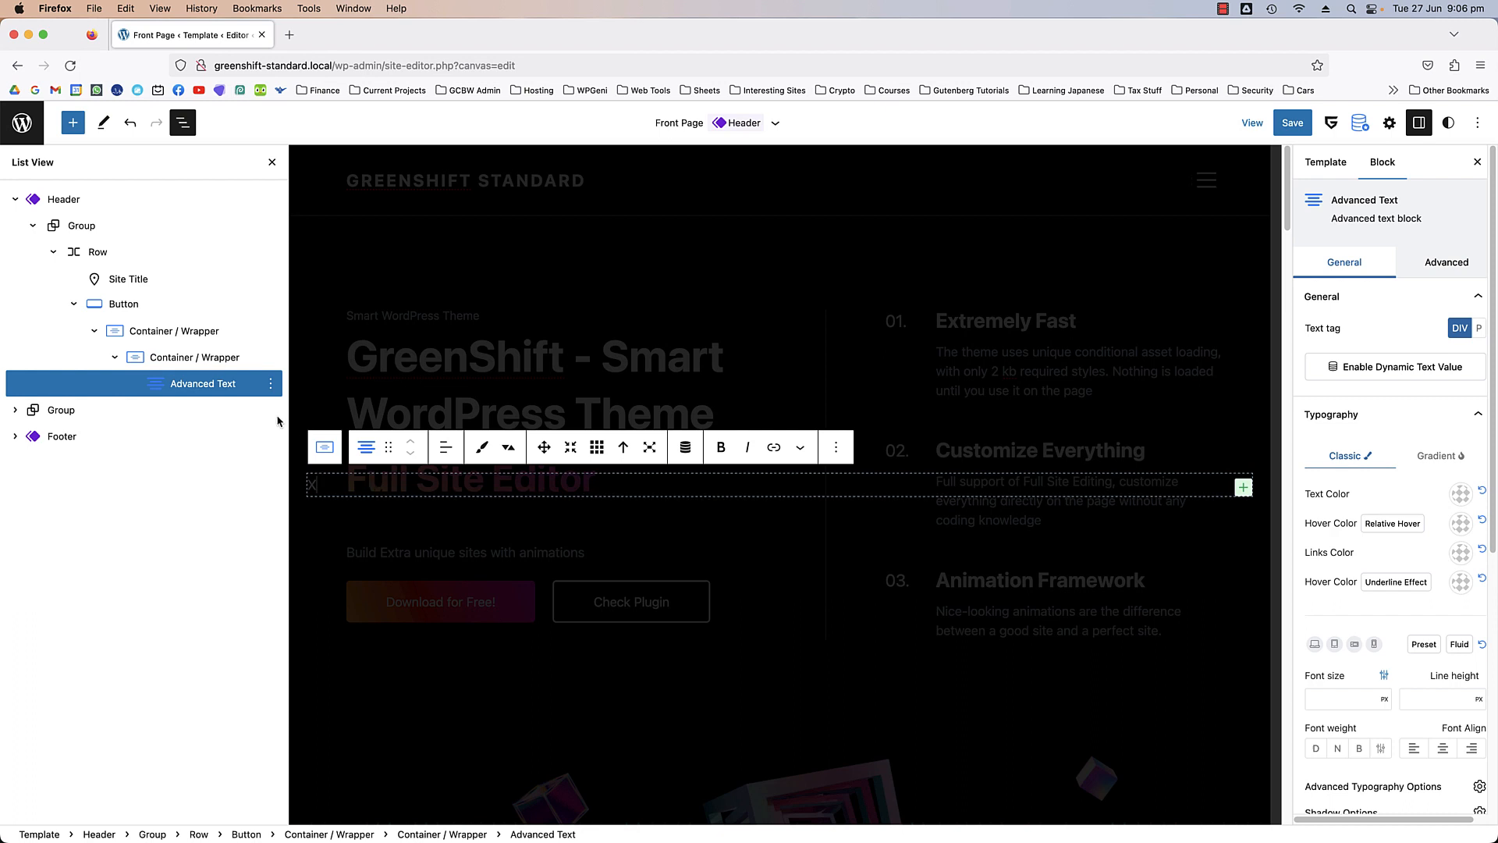
right_click(829, 476)
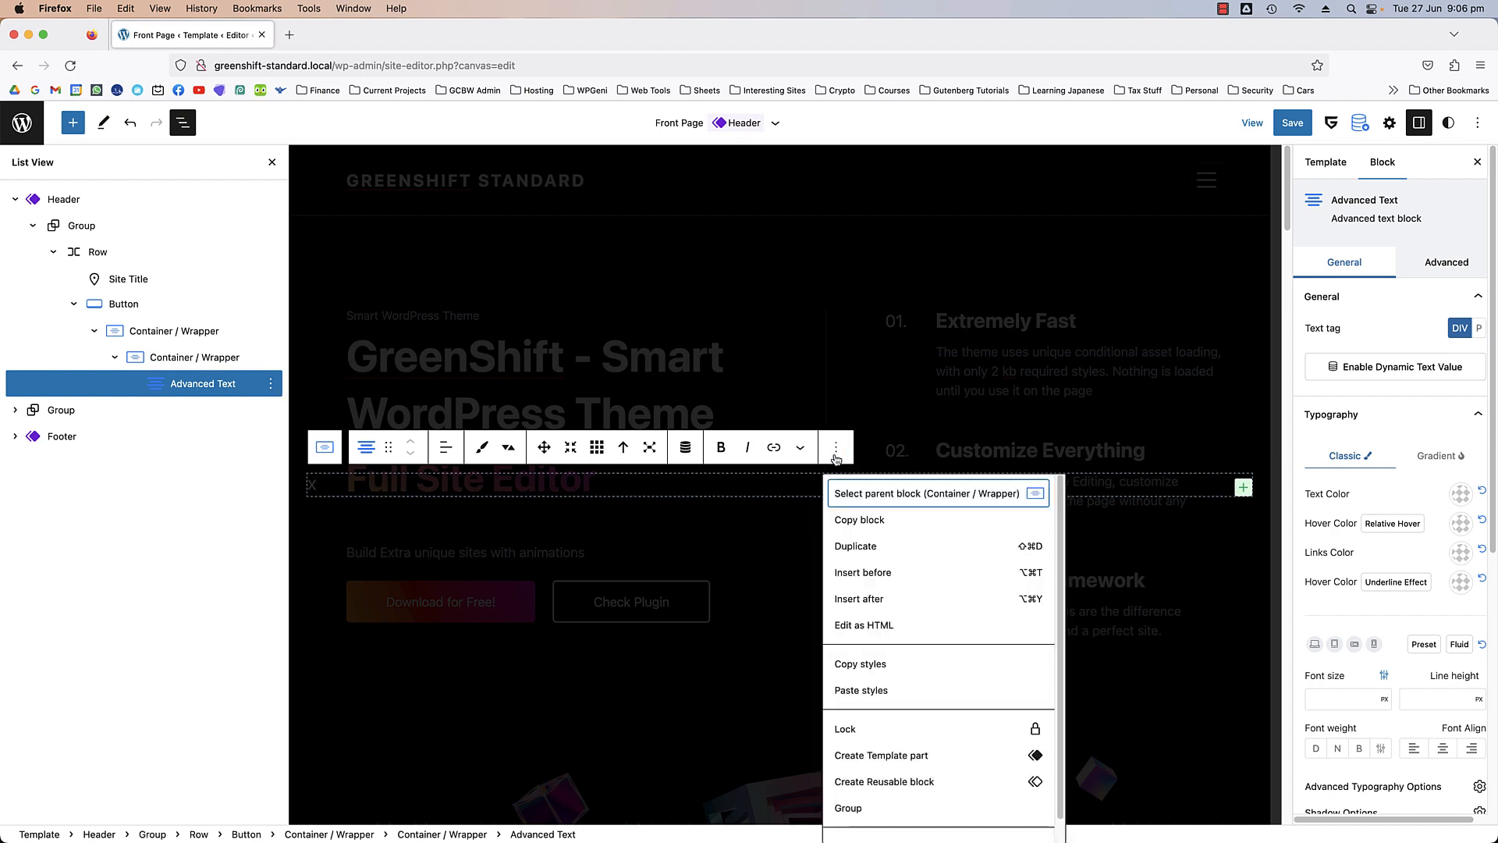
left_click(859, 599)
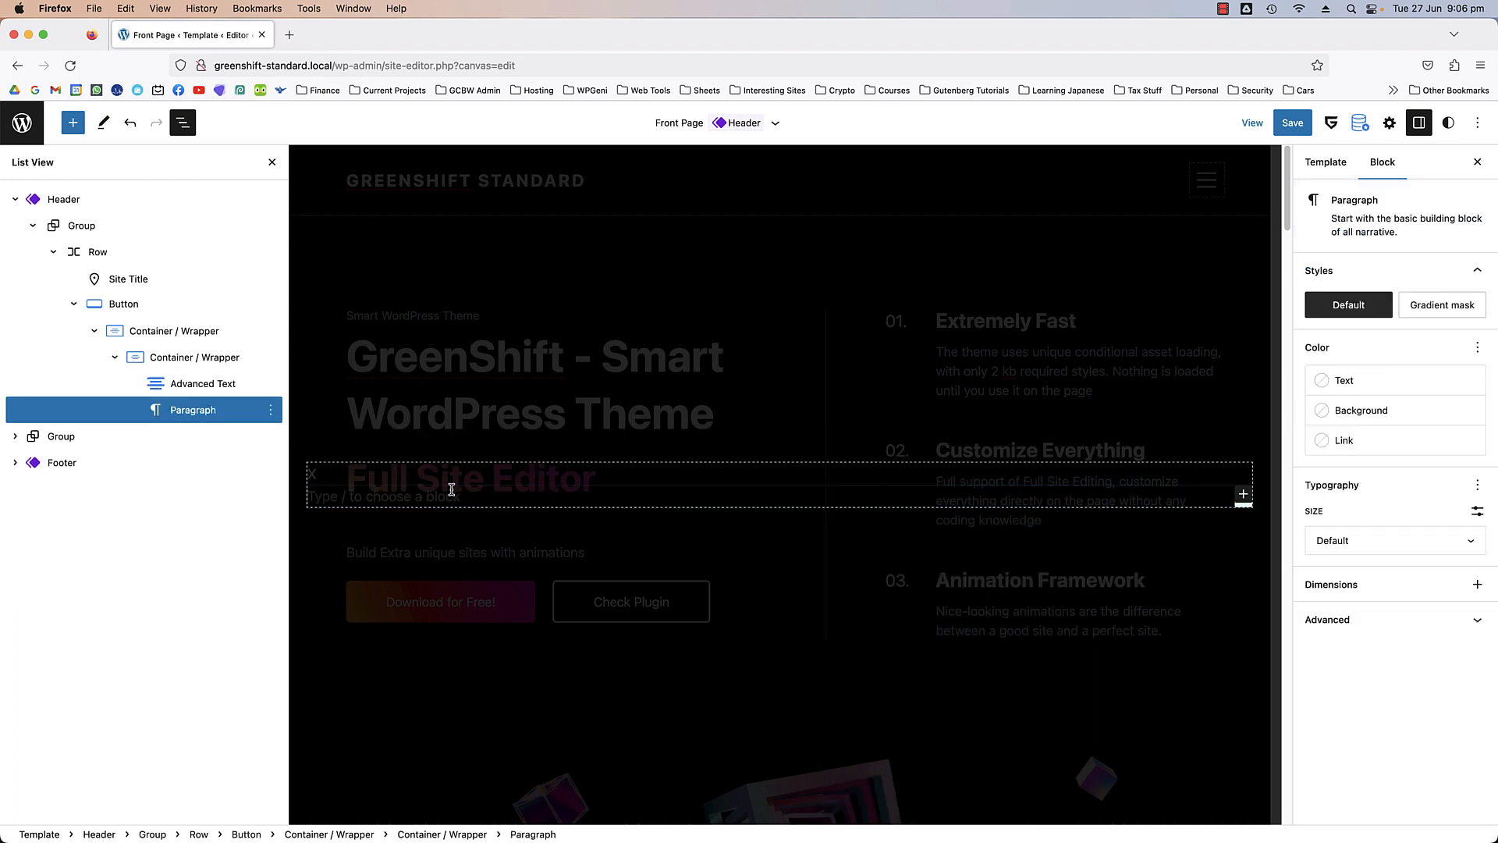
type("/")
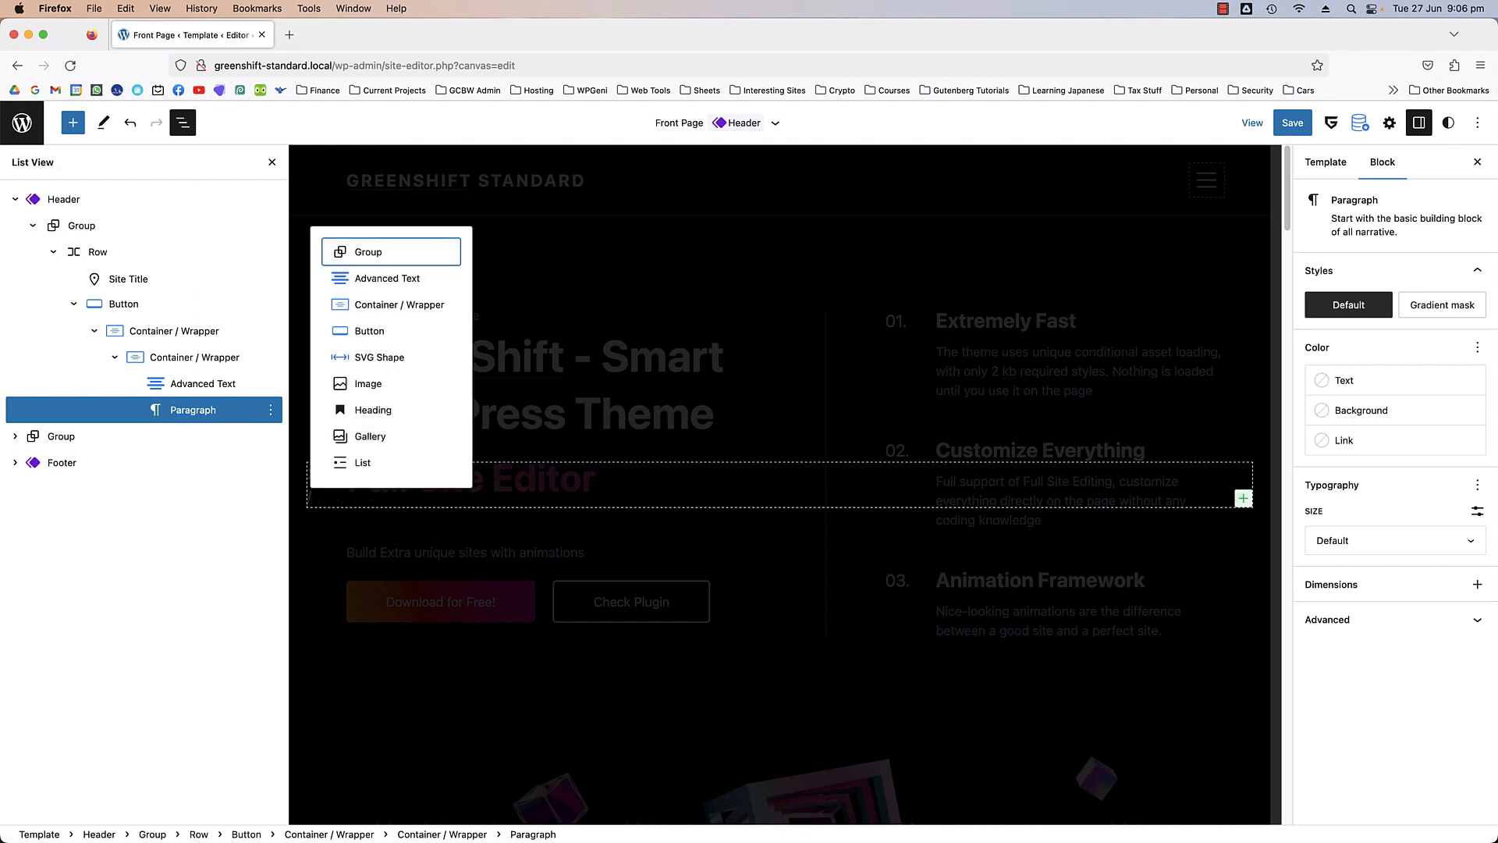
key("BackSpace")
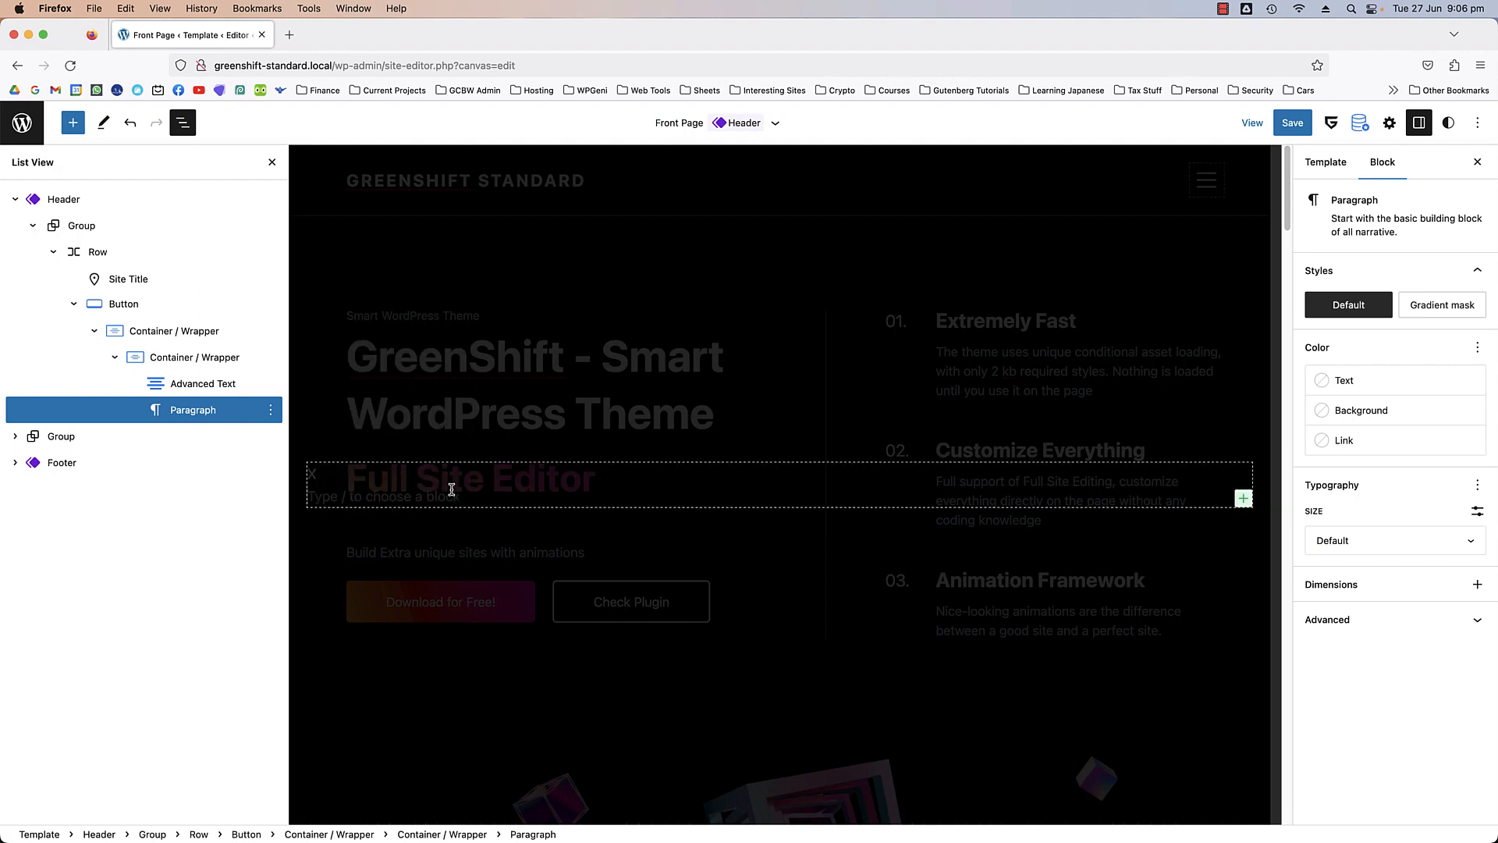
type("/svg")
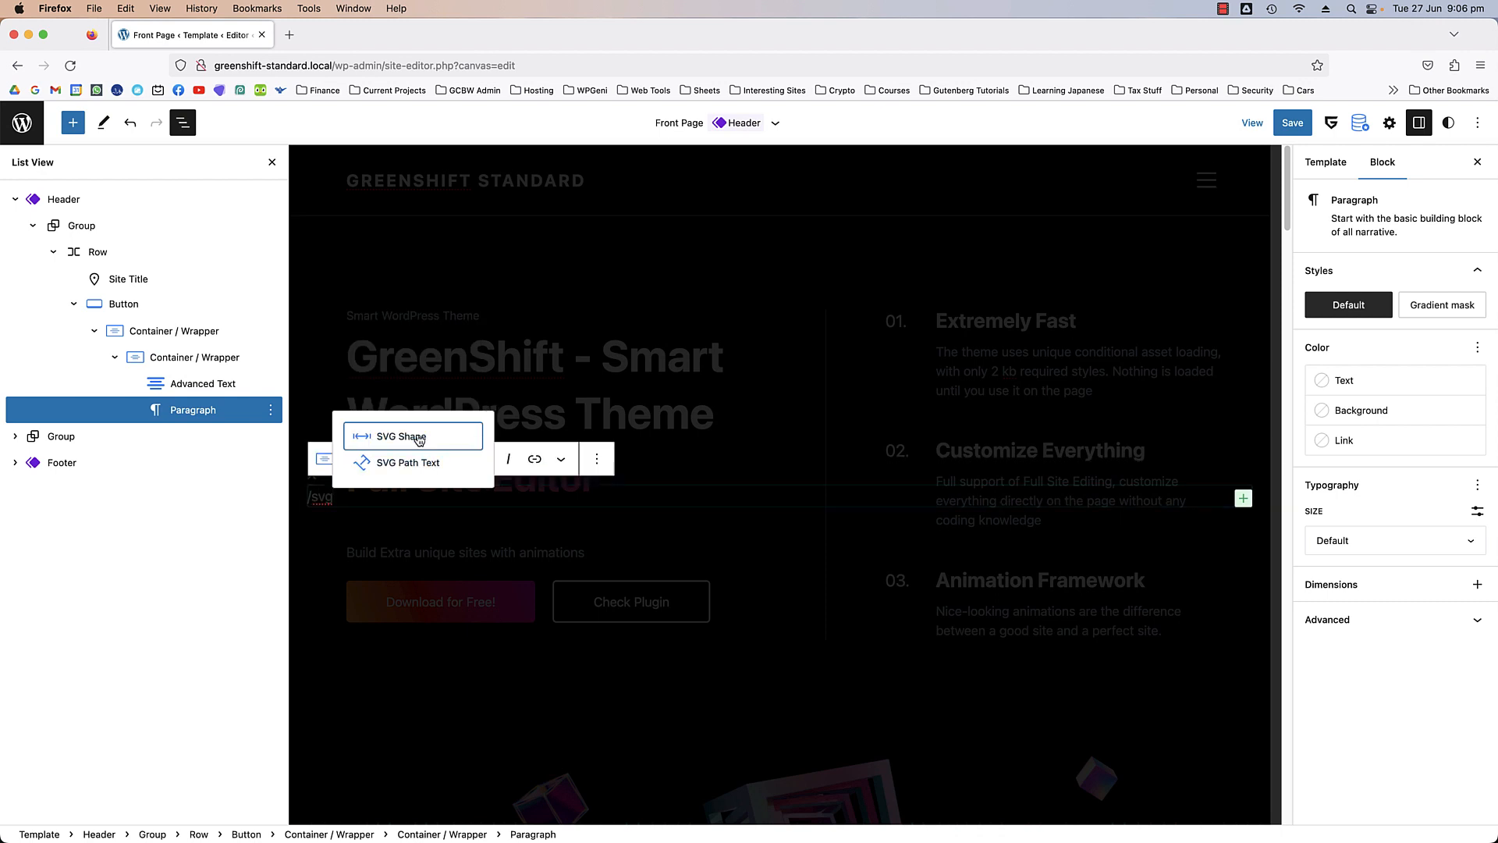
left_click(418, 439)
- Choose the plain solid straight line as the SVG Shape's design
left_click(1397, 334)
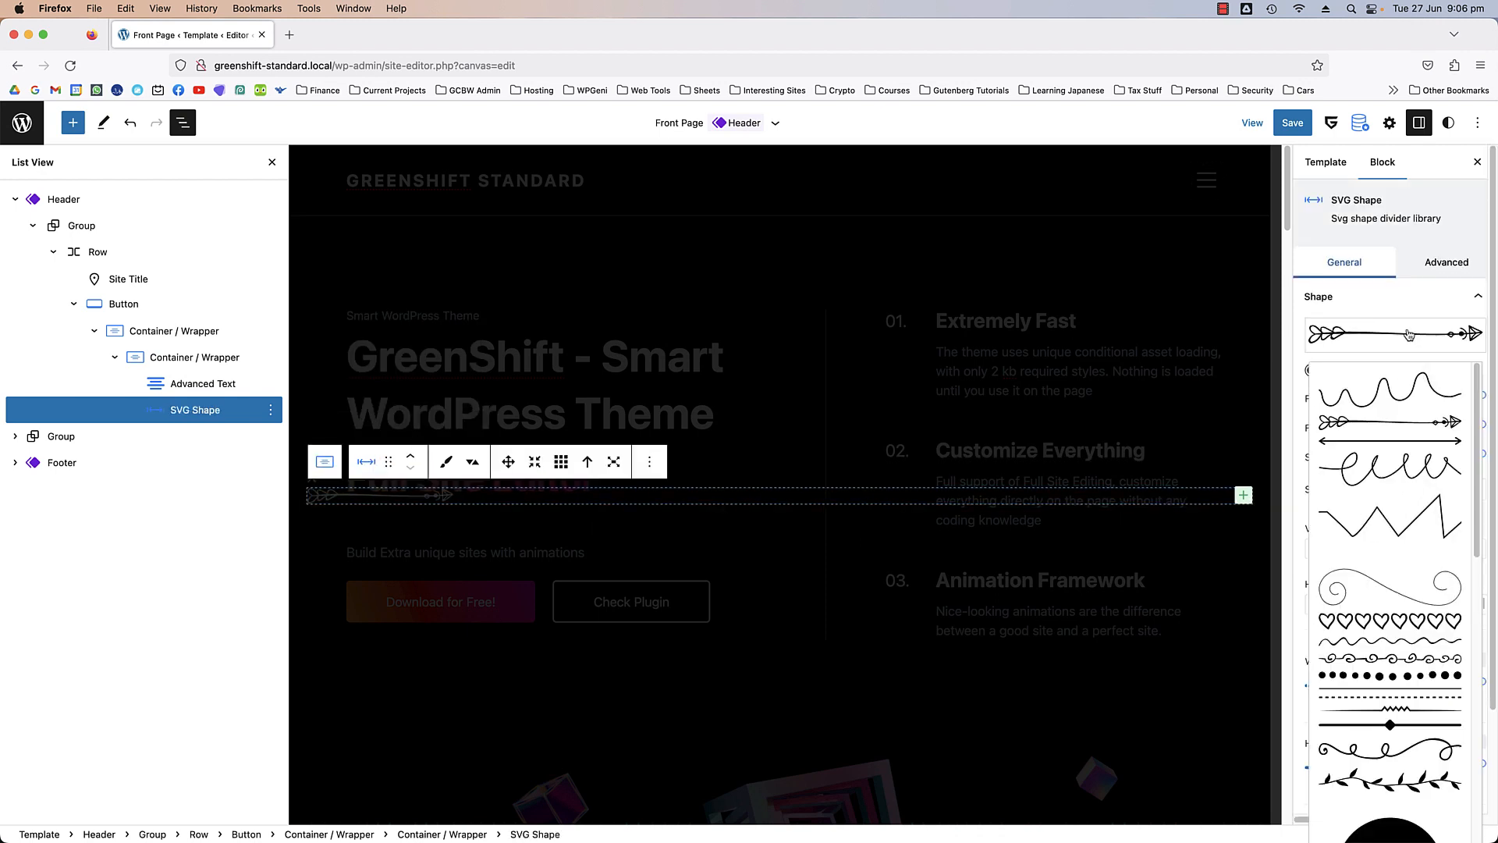
scroll(1417, 583, "down", 5)
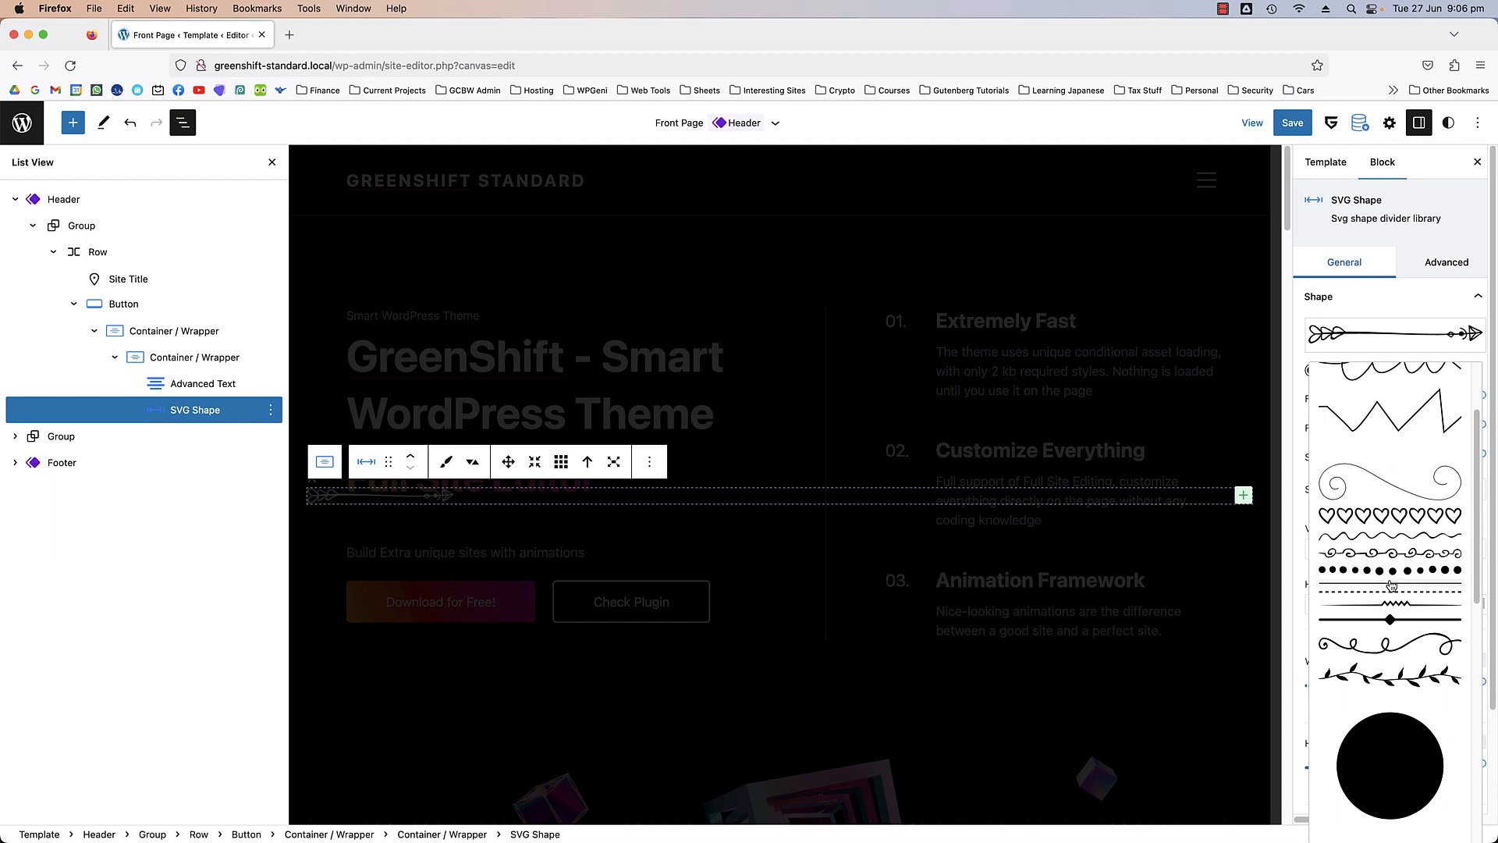
left_click(1418, 583)
left_click(1390, 313)
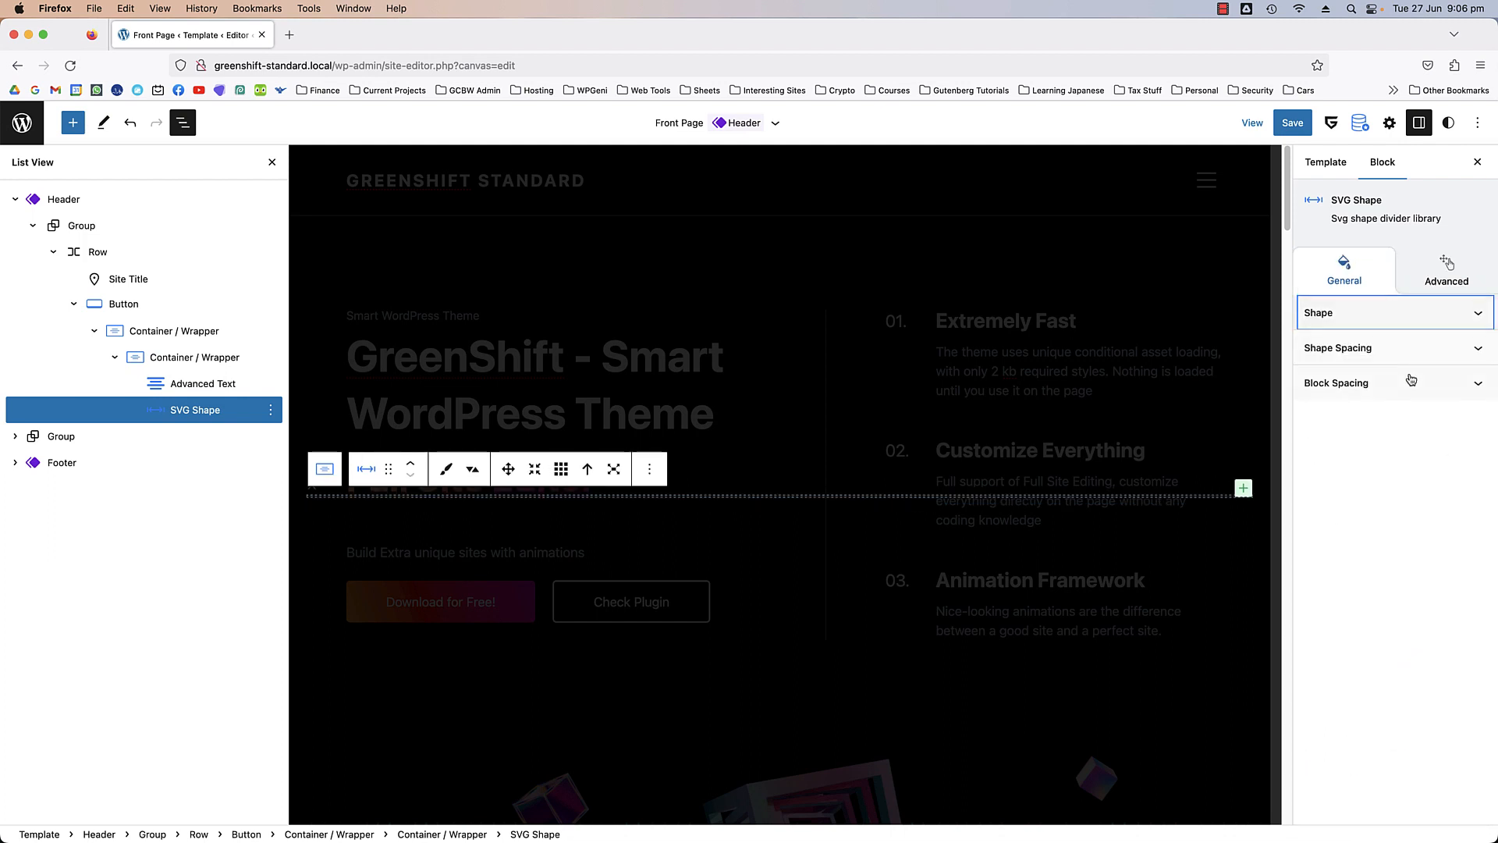
- Set the line shape's Fill One and Stroke Color to white
left_click(1389, 312)
left_click(1461, 341)
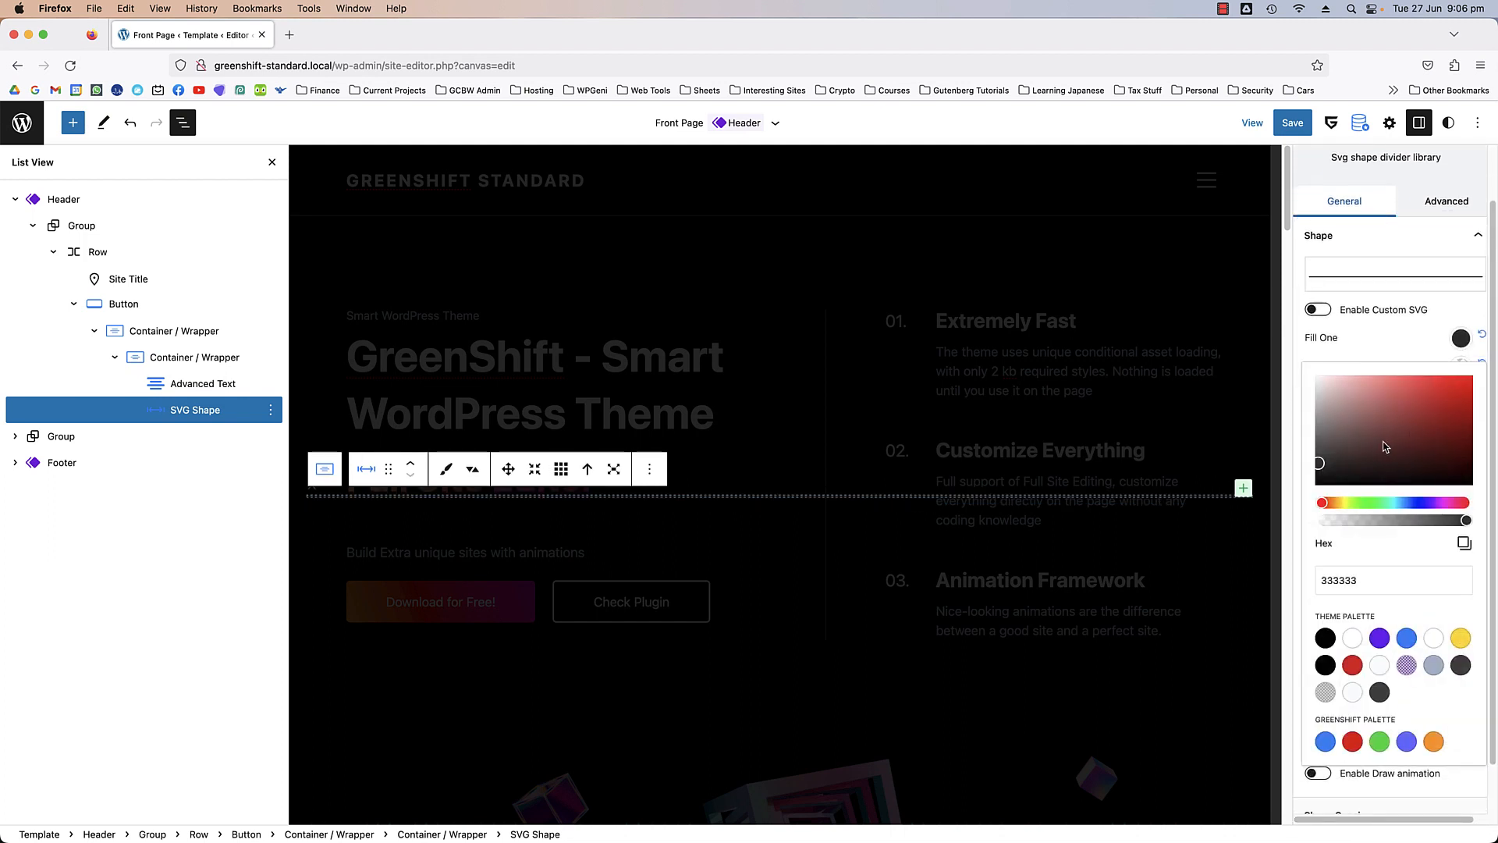
left_click_drag(1383, 442, 1288, 342)
left_click(1424, 354)
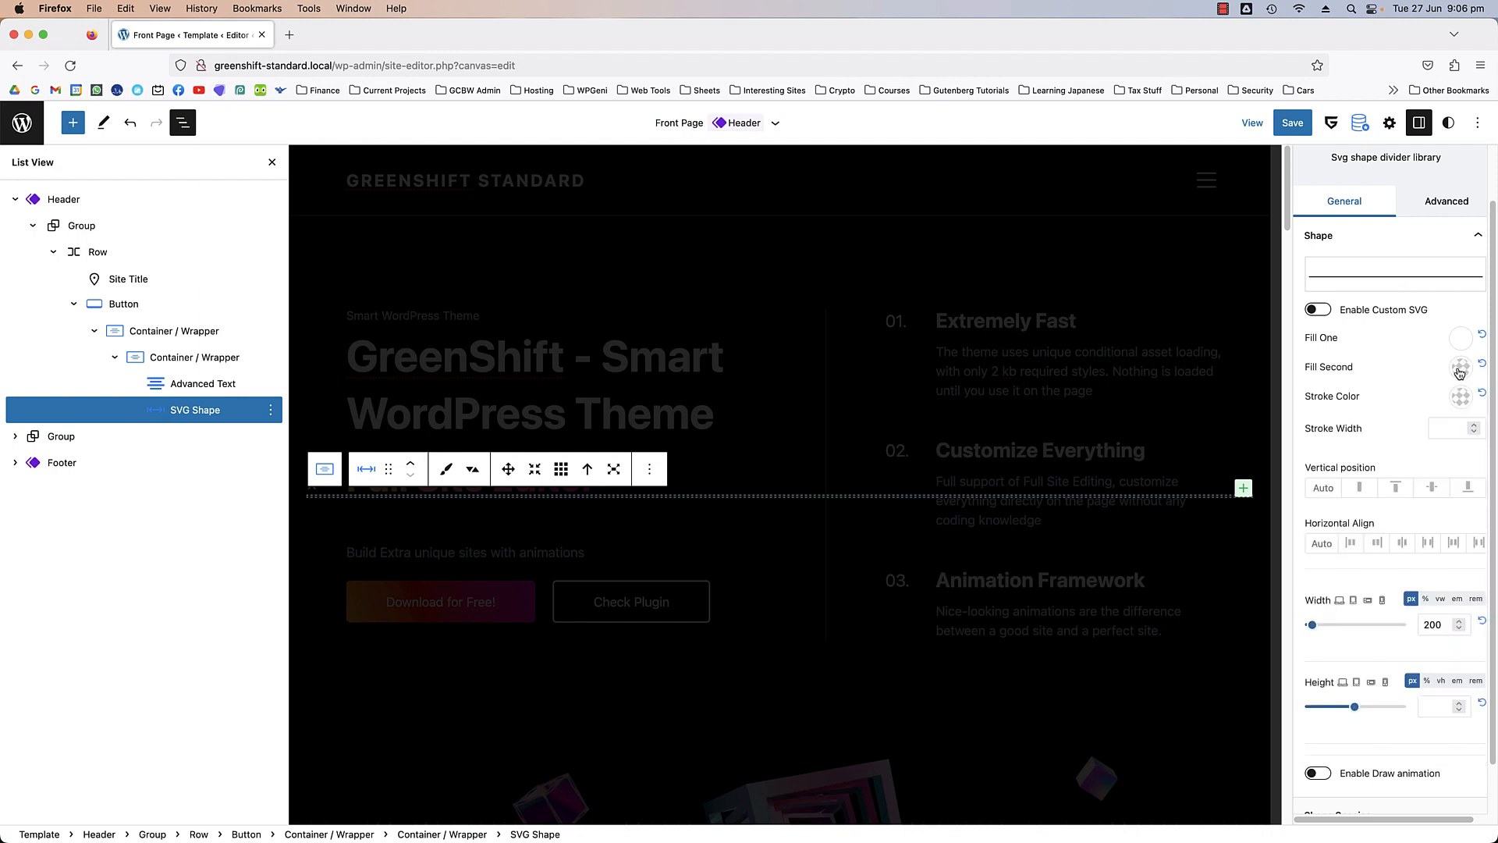
left_click(1459, 367)
left_click(1459, 368)
left_click(1460, 397)
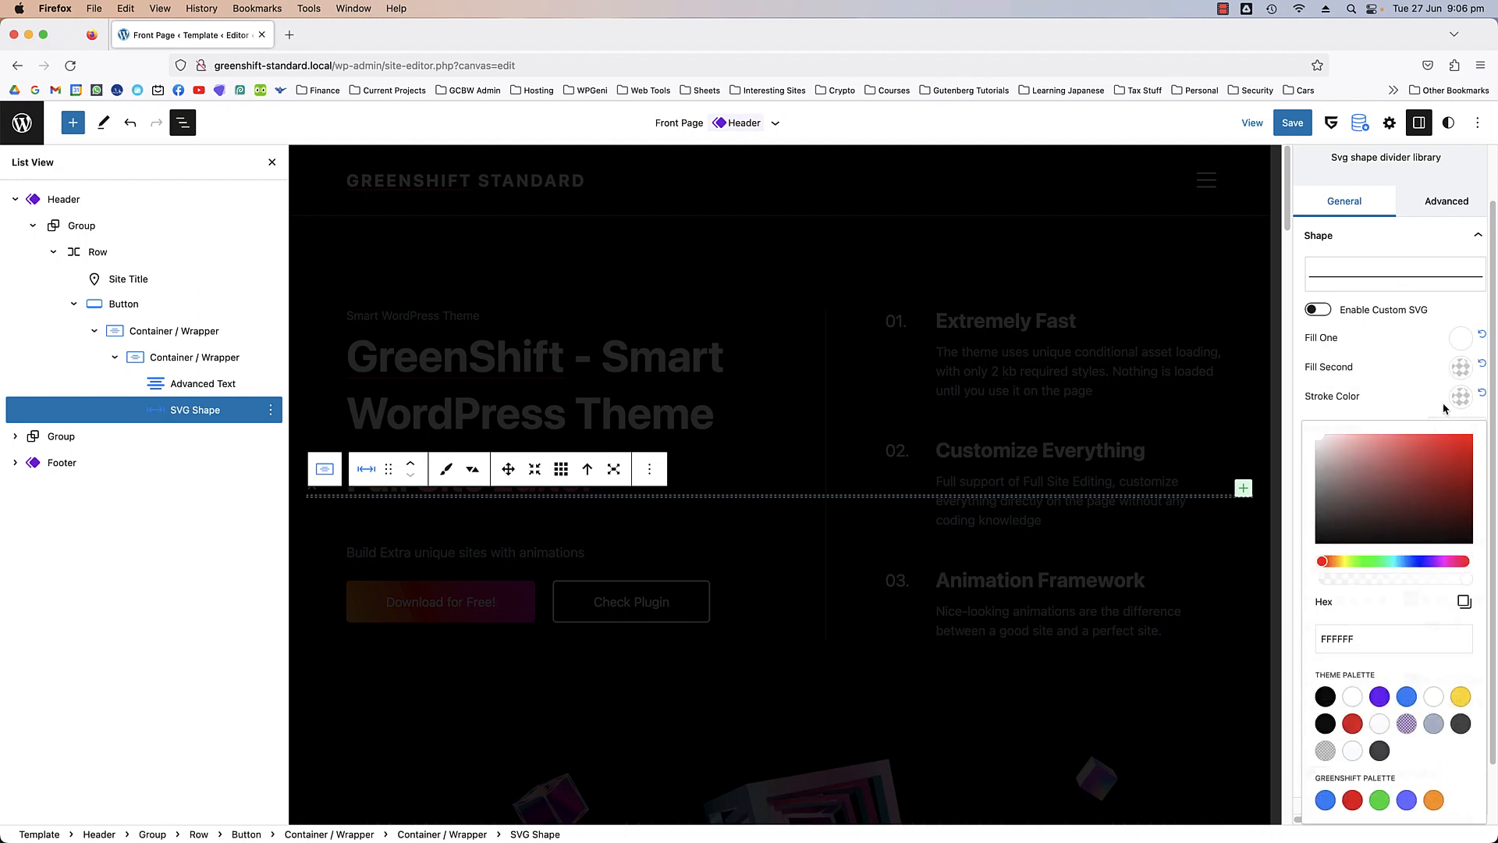
left_click(1316, 434)
left_click(1395, 366)
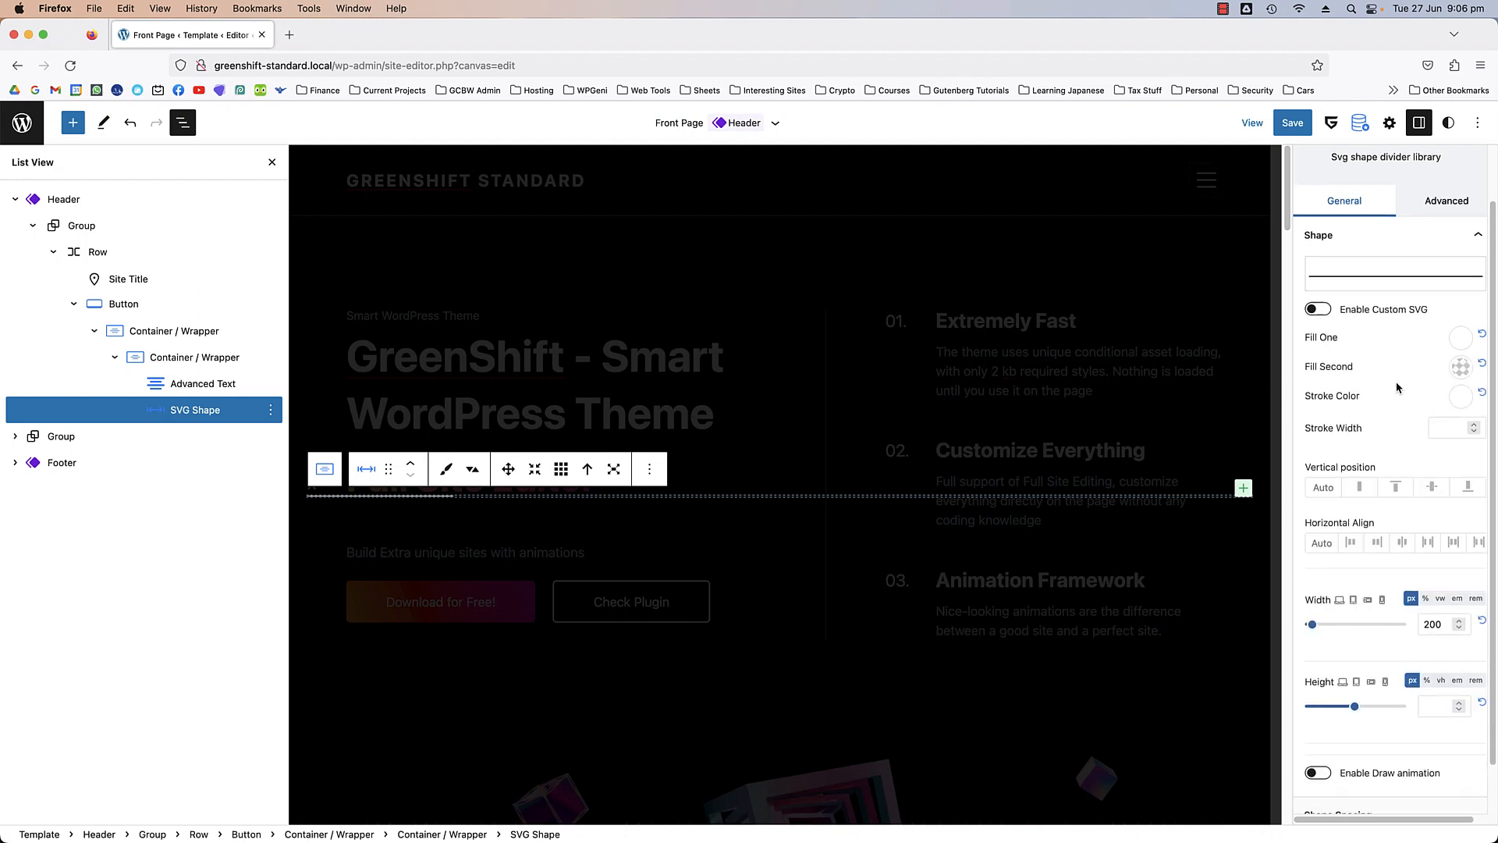
- Set the line shape's width to 100 px and its height to 1 px
scroll(1397, 382, "down", 2)
double_click(1422, 571)
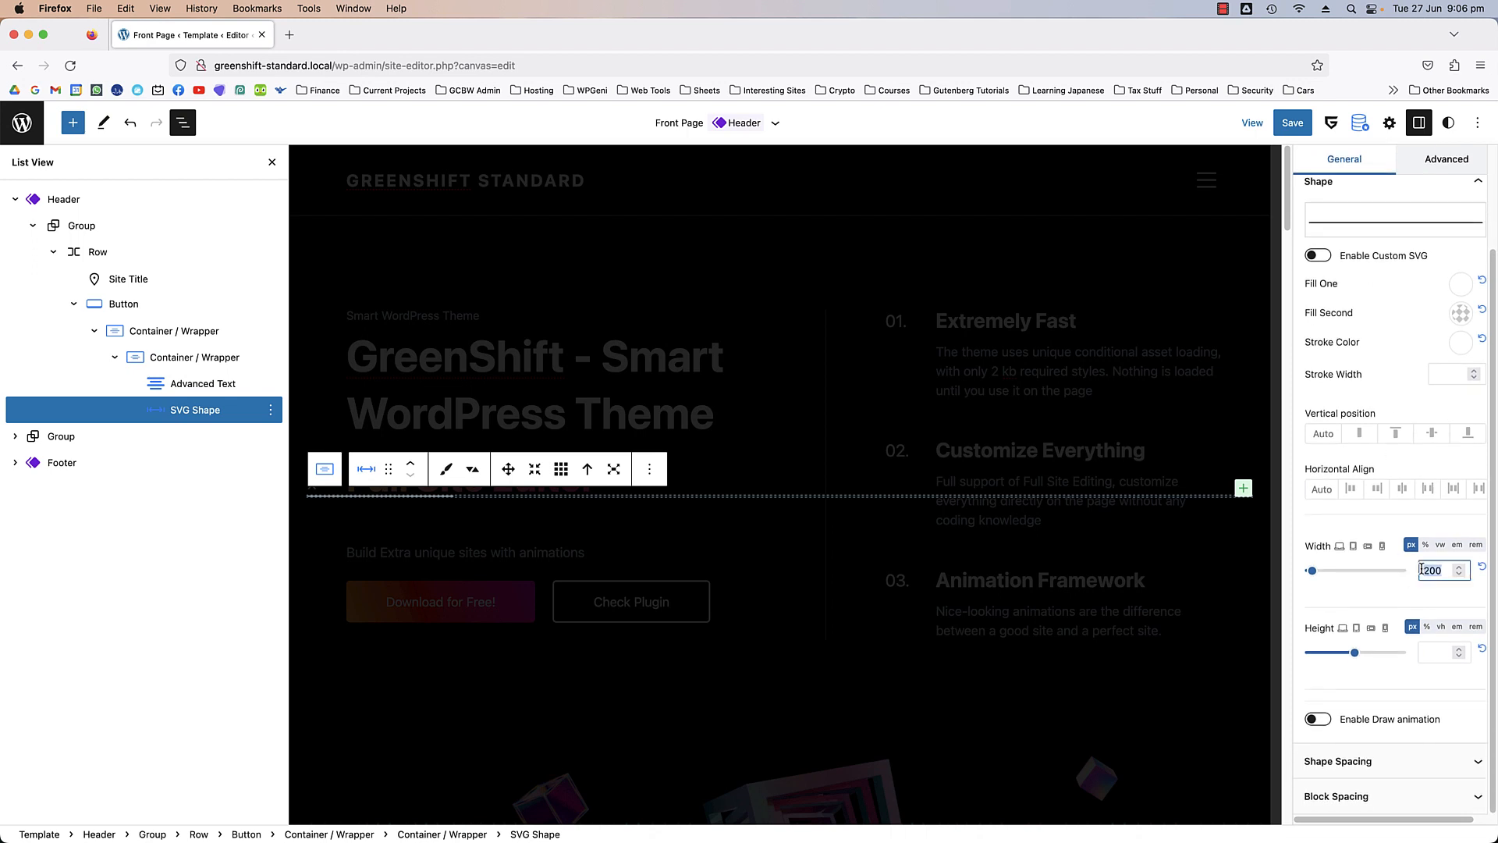
type("100")
left_click(1428, 651)
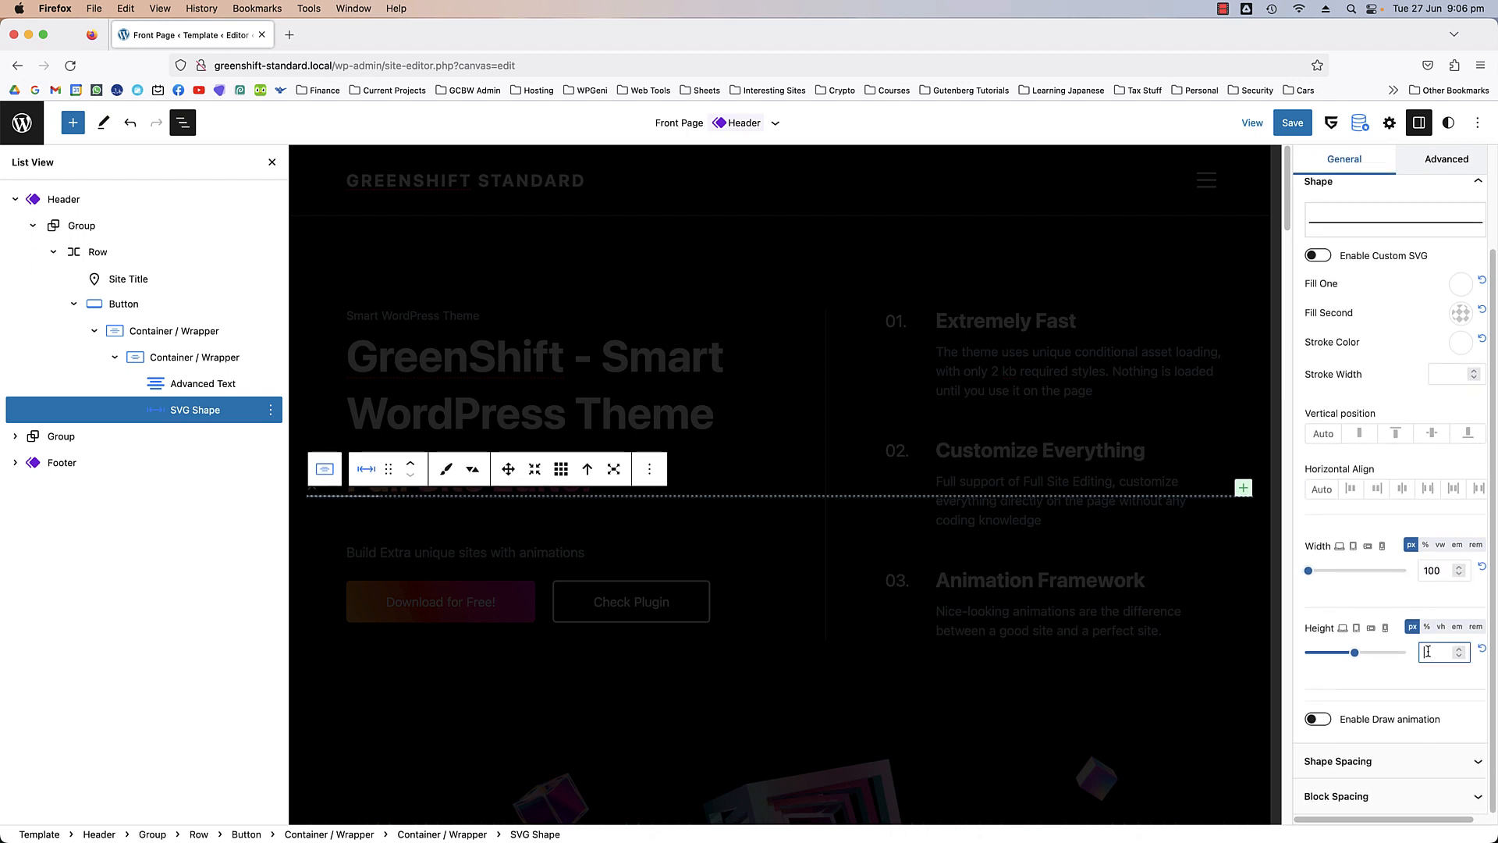
type("1")
key("BackSpace")
type("21")
scroll(496, 425, "down", 2)
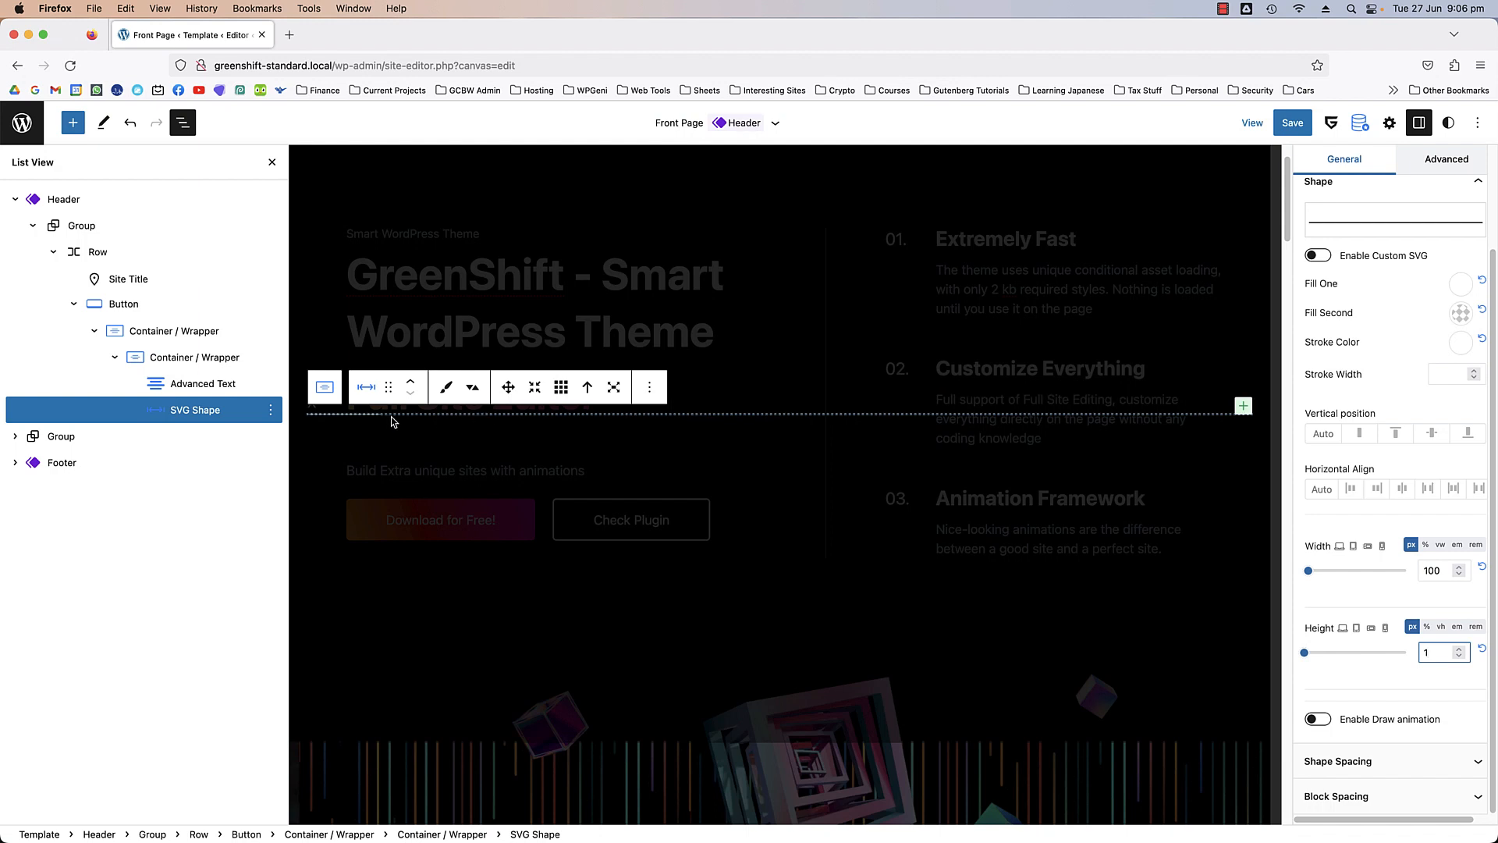
- Rotate the line shape 90 degrees about Z with a CSS transform
scroll(1405, 367, "up", 3)
left_click(1448, 263)
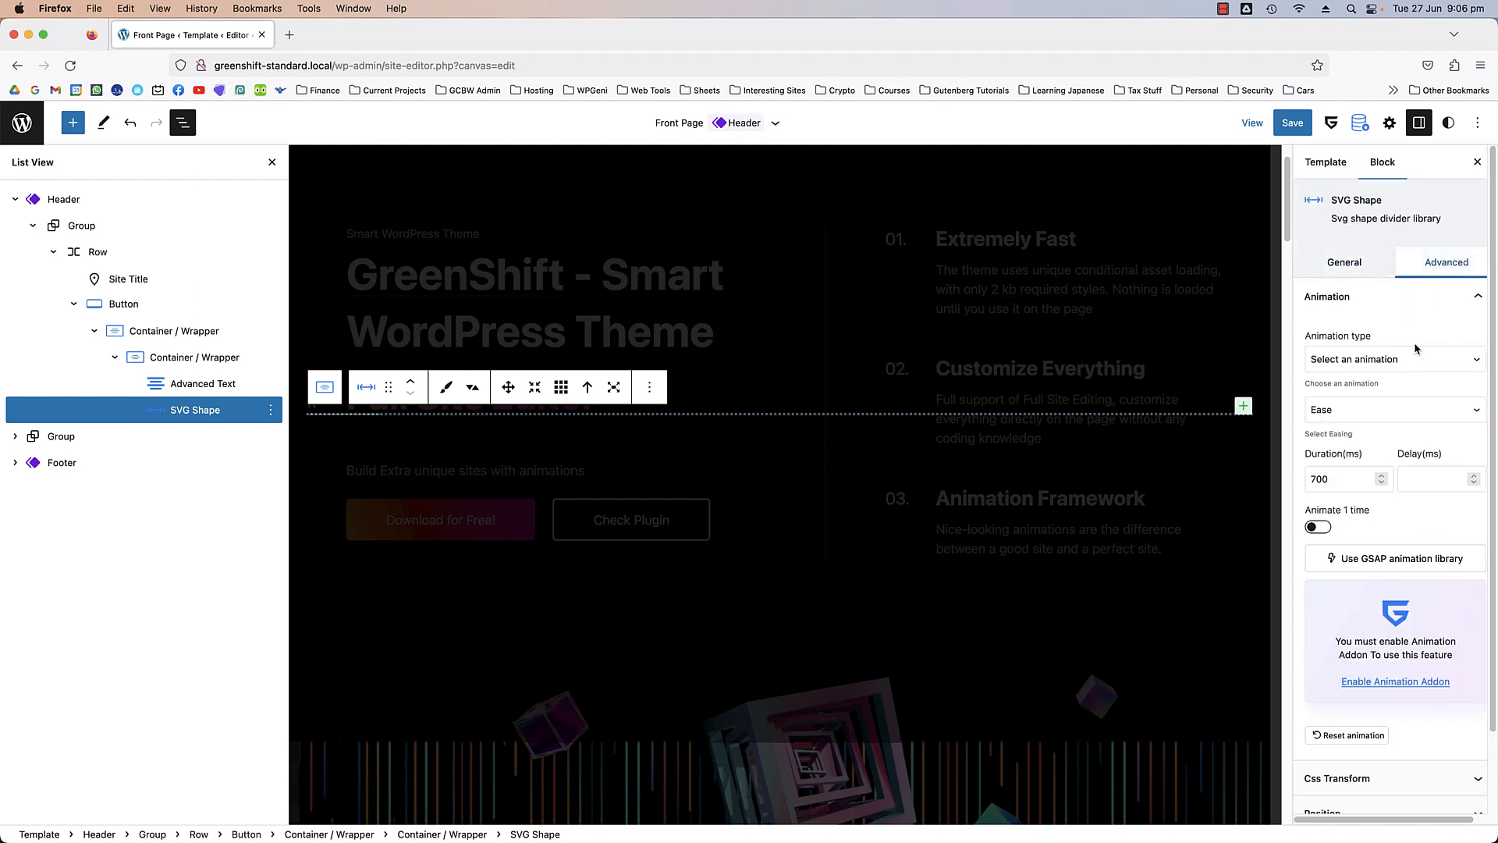
scroll(1459, 442, "down", 2)
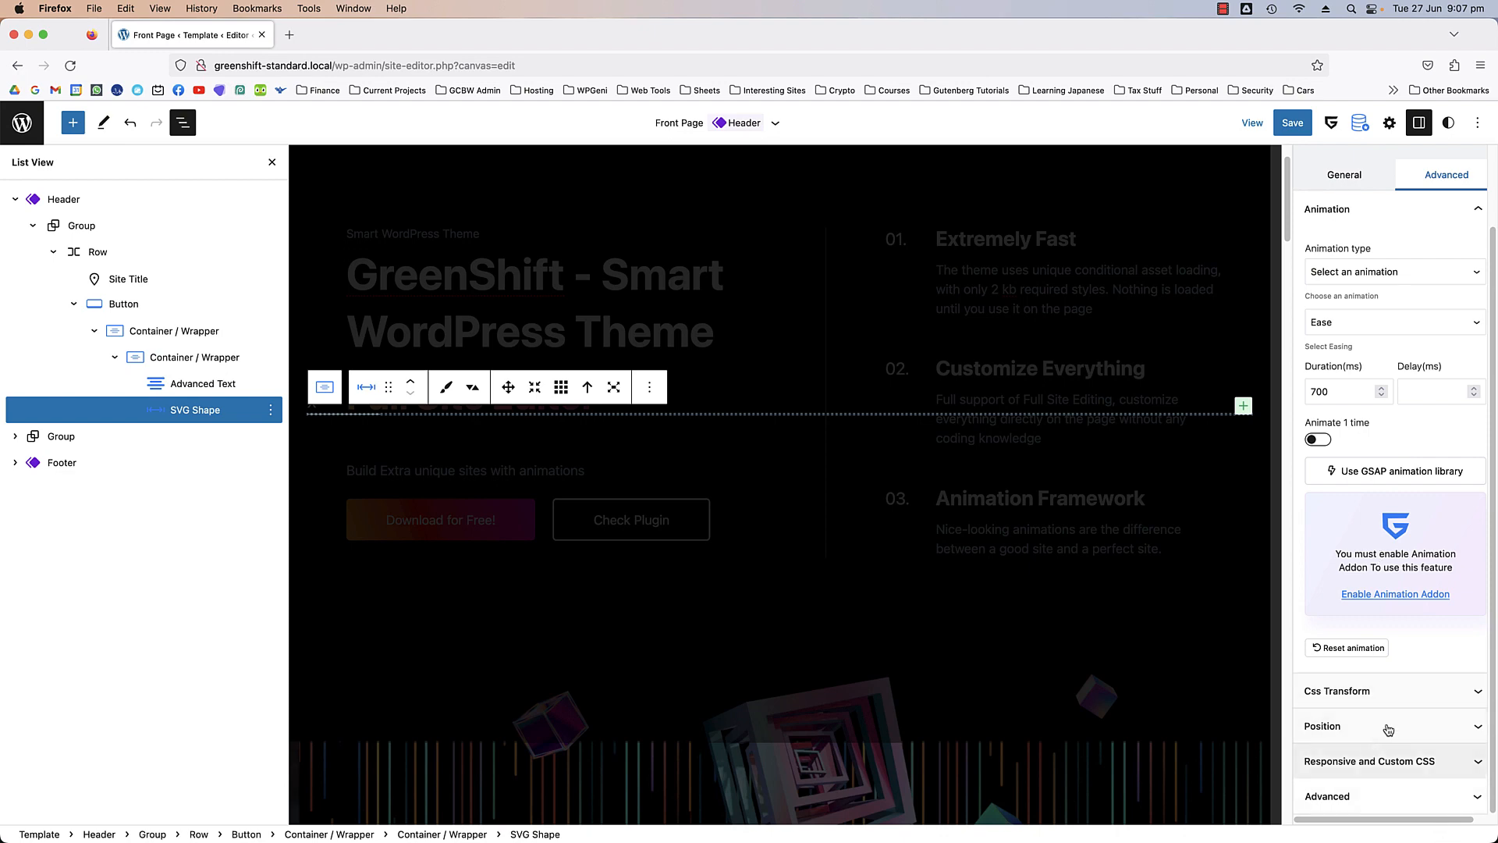
left_click(1396, 693)
scroll(1396, 695, "down", 5)
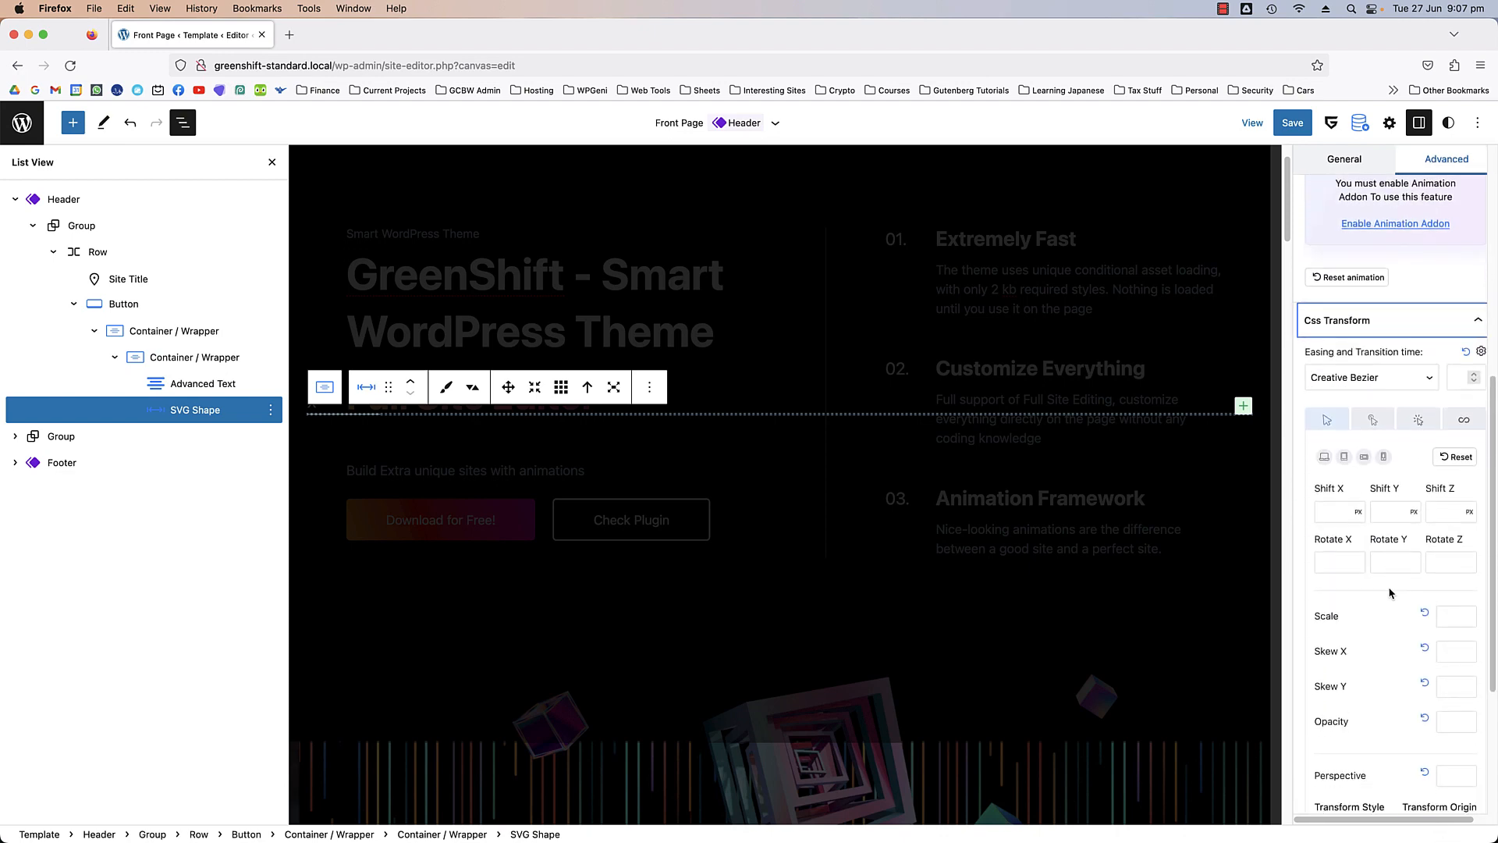
left_click(1449, 561)
type("90")
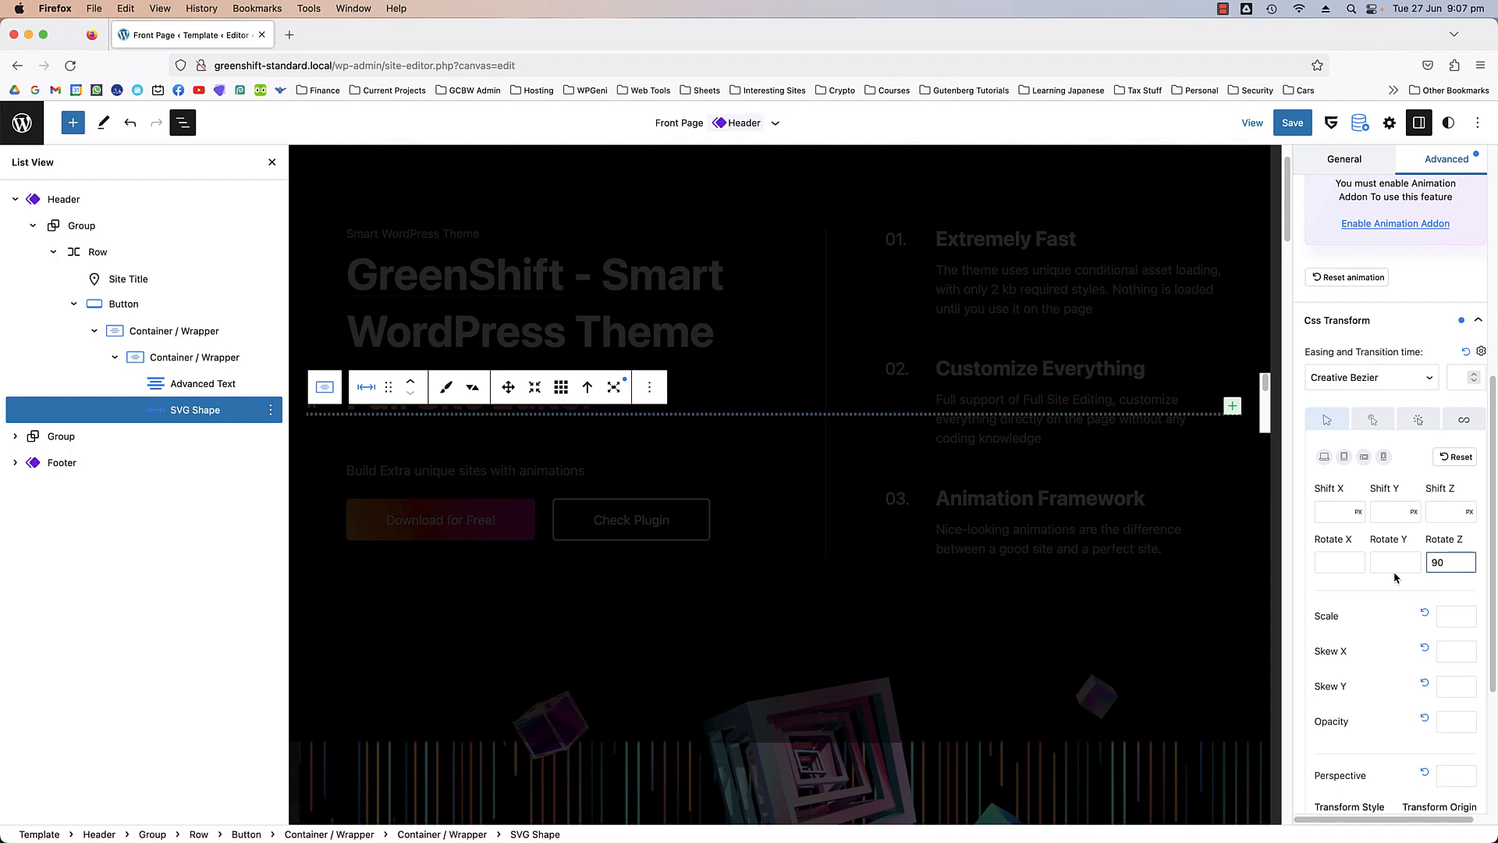
scroll(1395, 578, "up", 3)
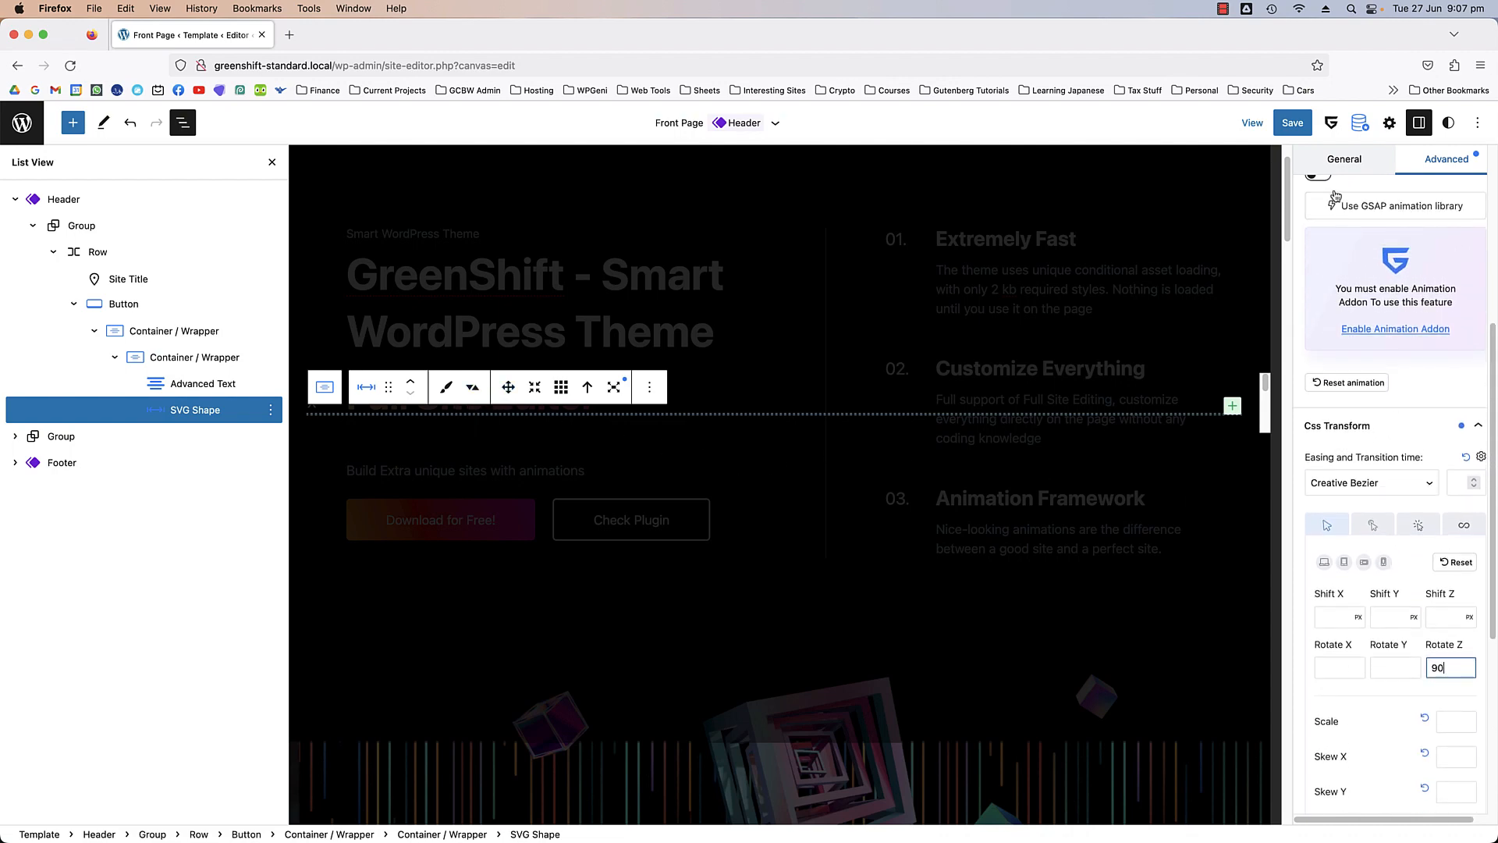
- Set the line shape's top and bottom margins to 60 px
left_click(1344, 158)
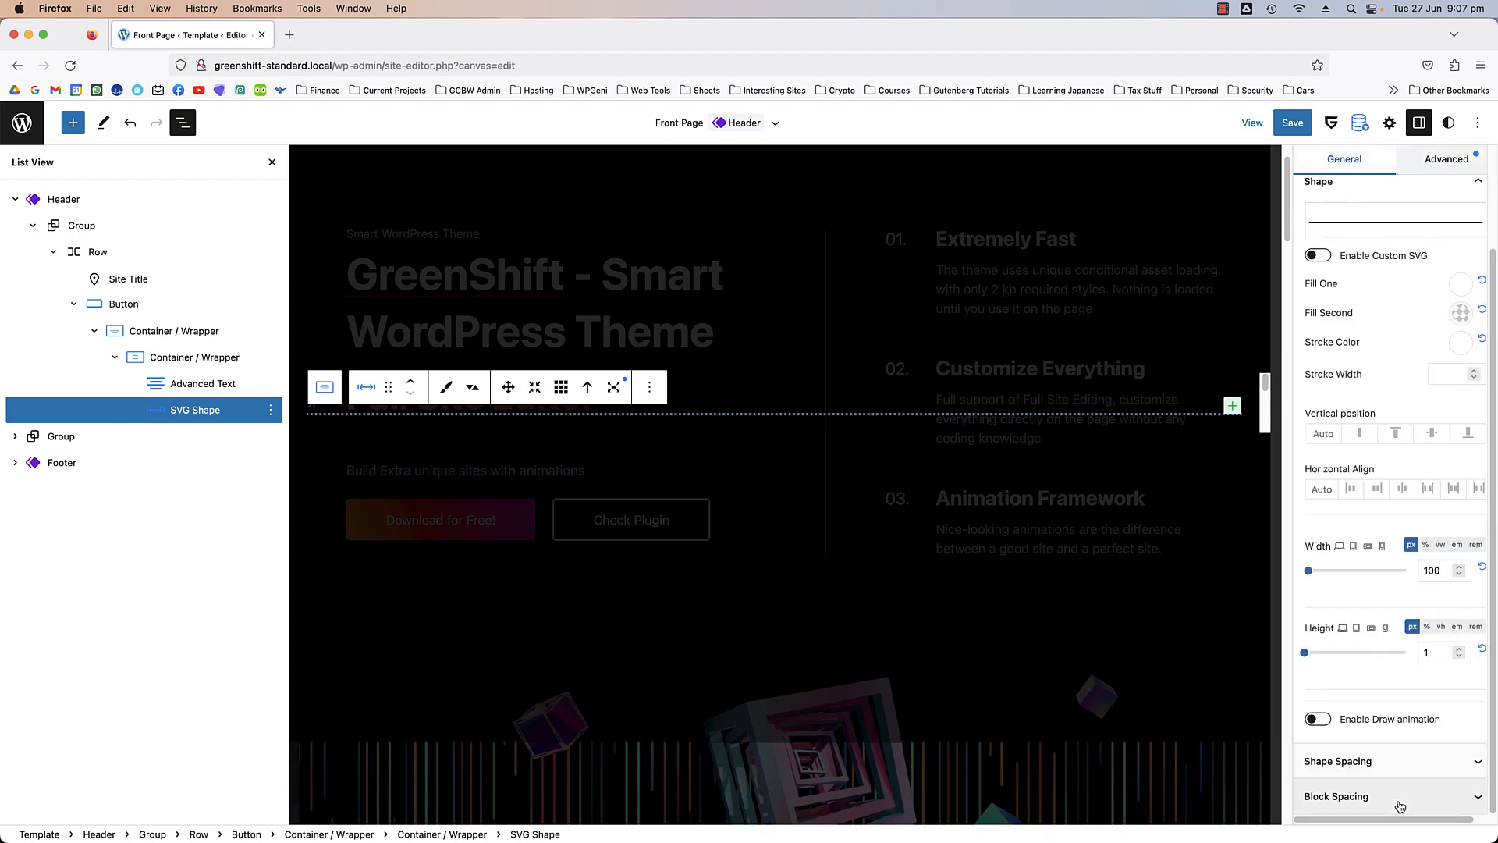
left_click(468, 384)
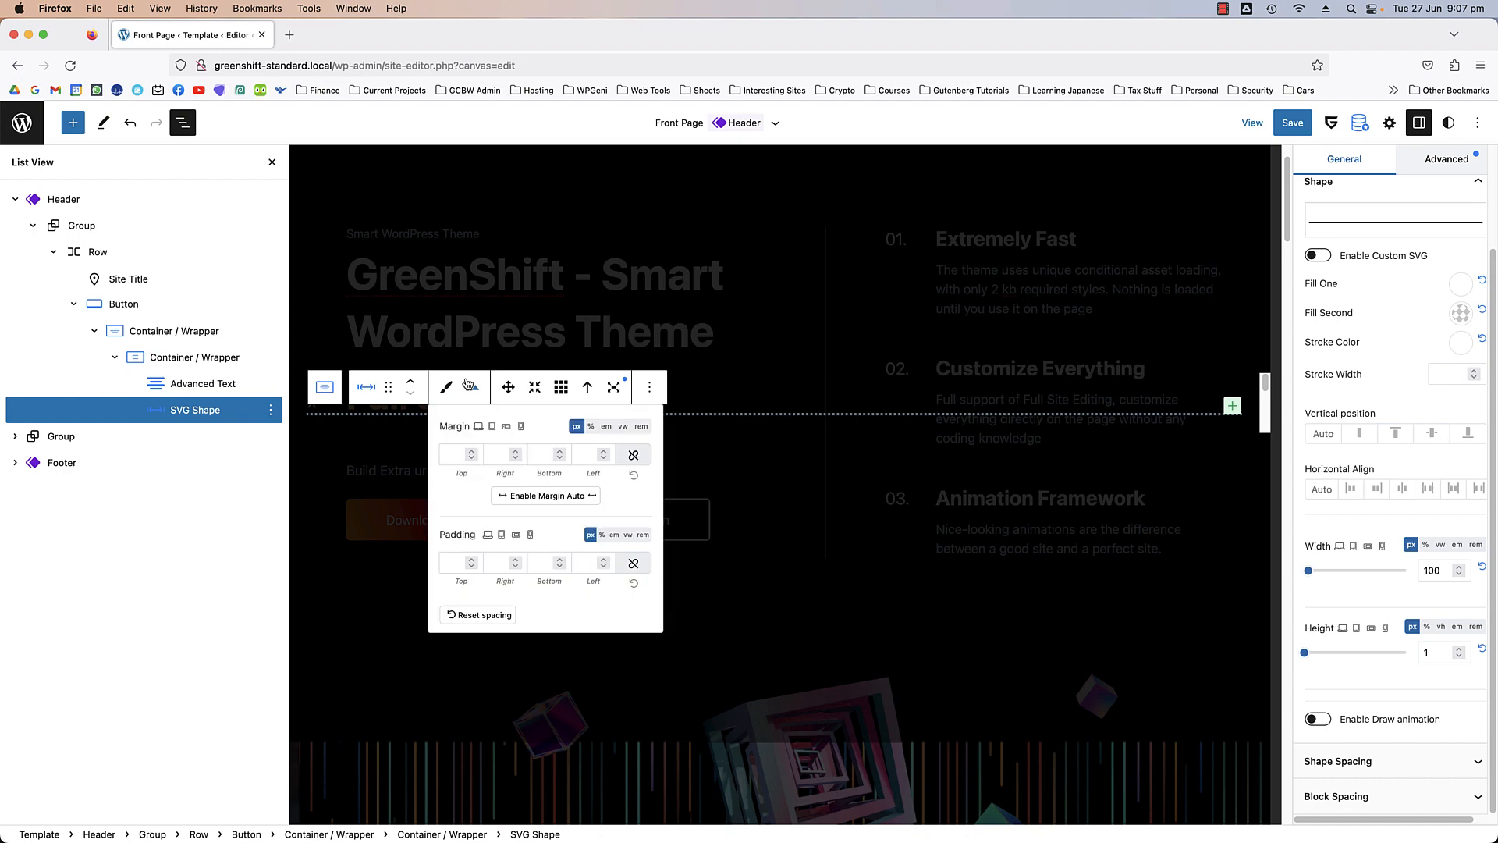
left_click(471, 390)
left_click(475, 395)
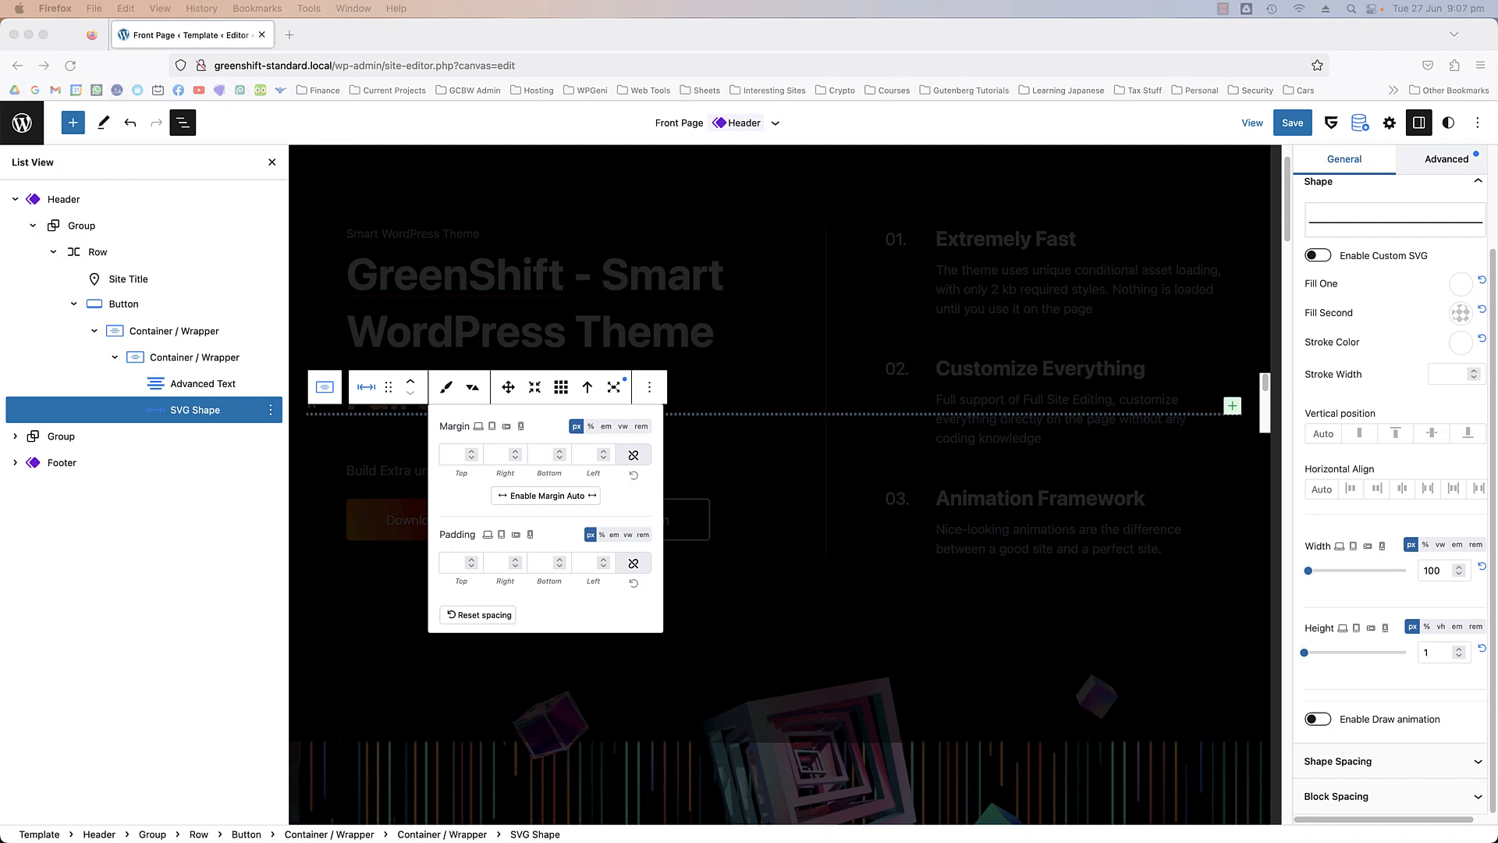
left_click(456, 454)
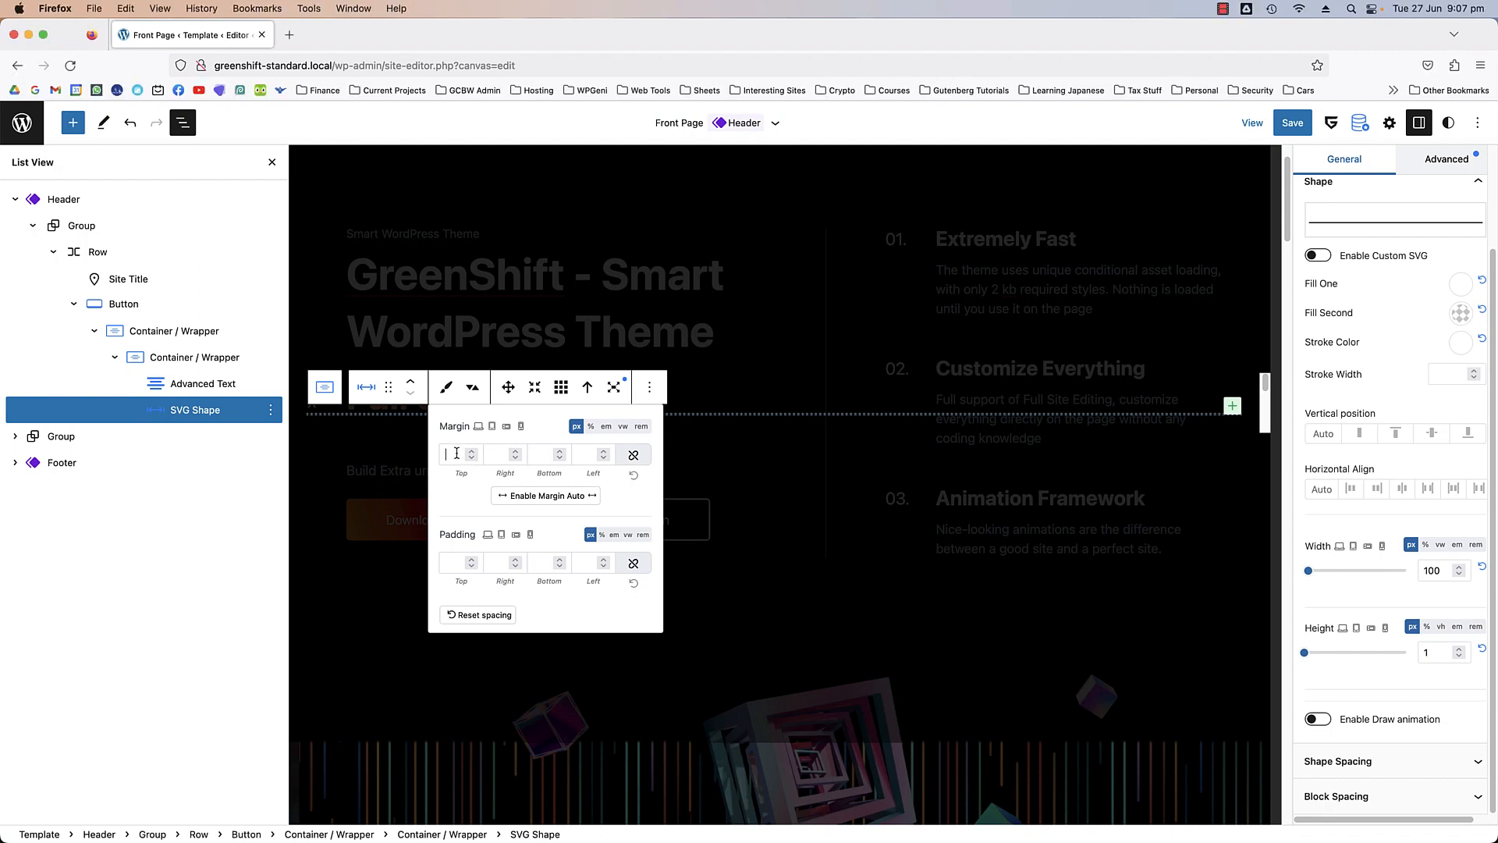
type("60")
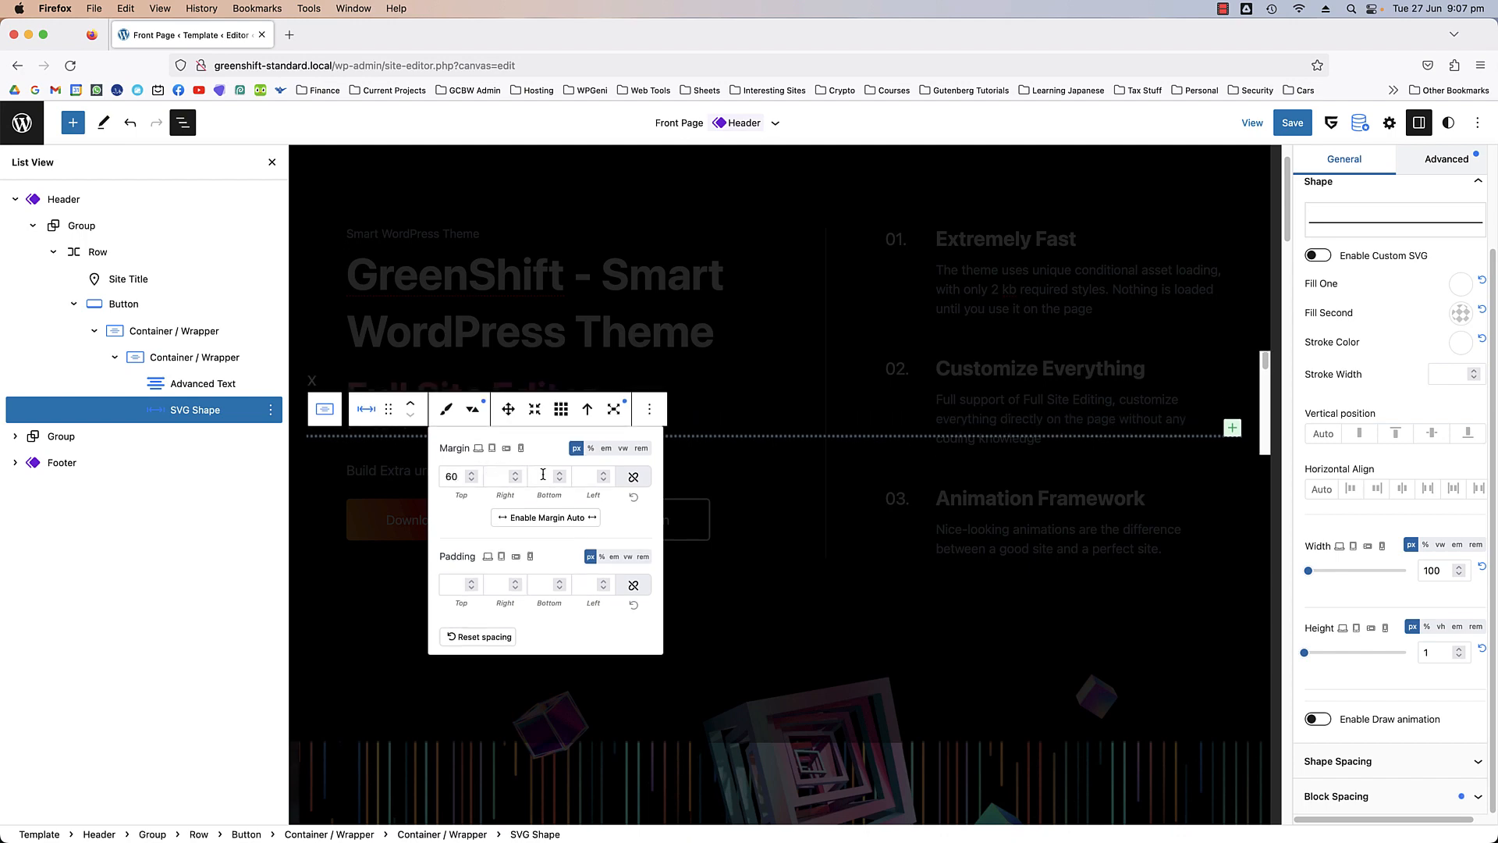
type("60")
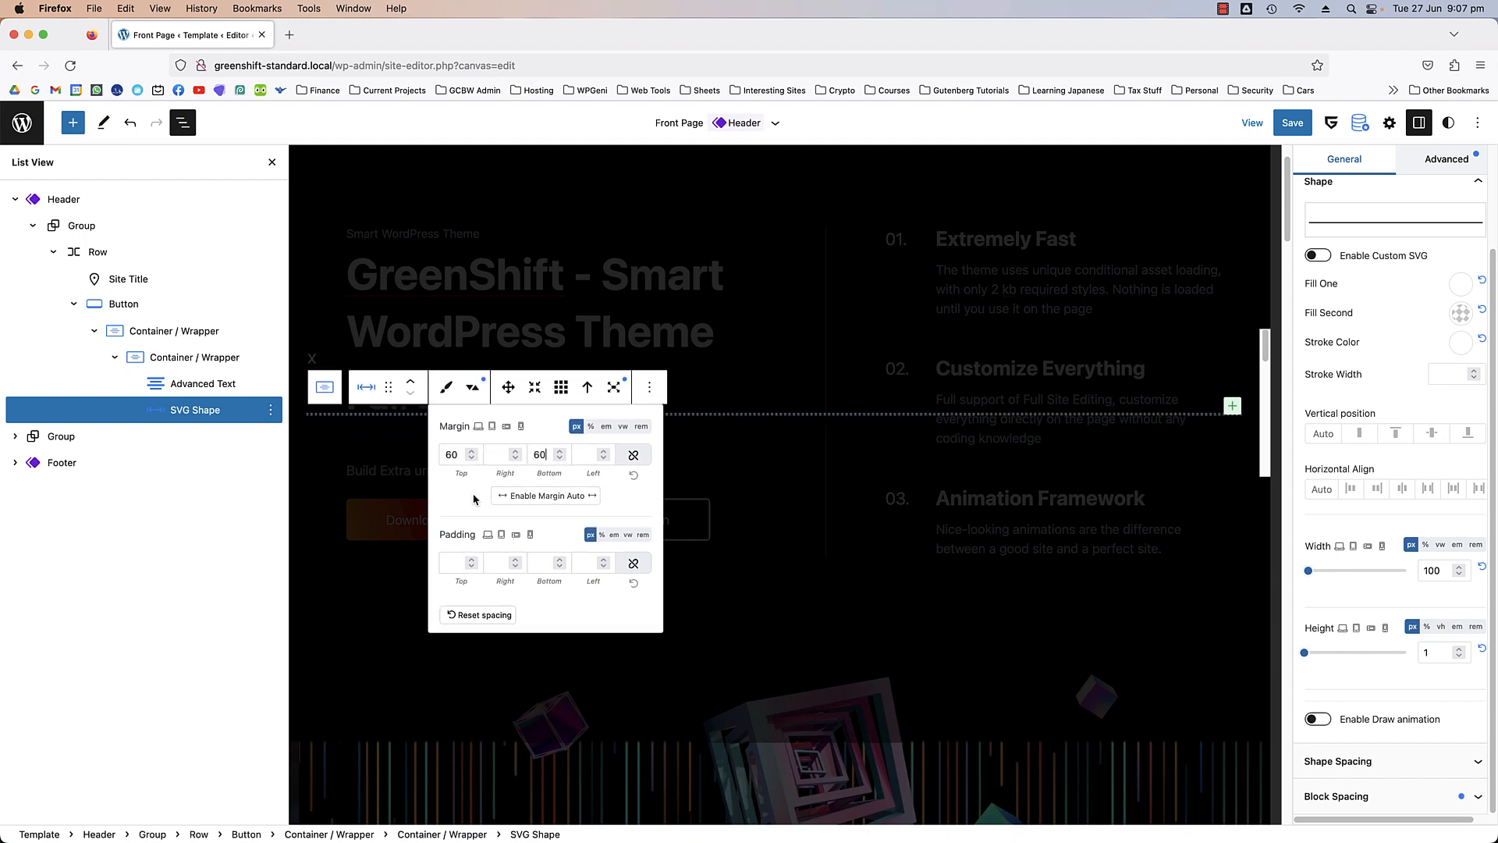
left_click(225, 412)
left_click(468, 391)
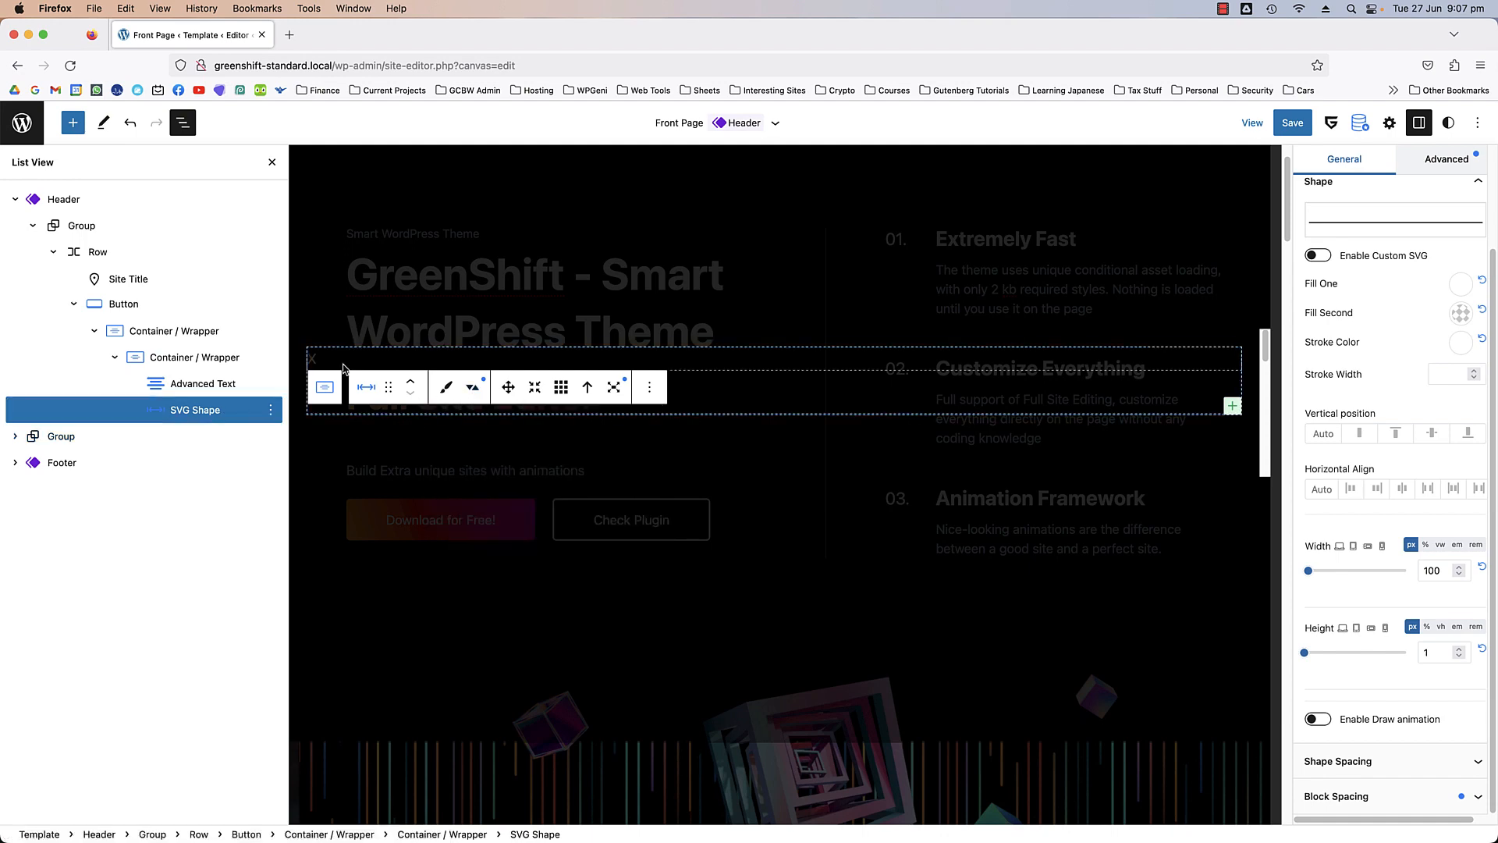
- Insert an Advanced Text block after the SVG Shape and set its text to "Home"
left_click(270, 410)
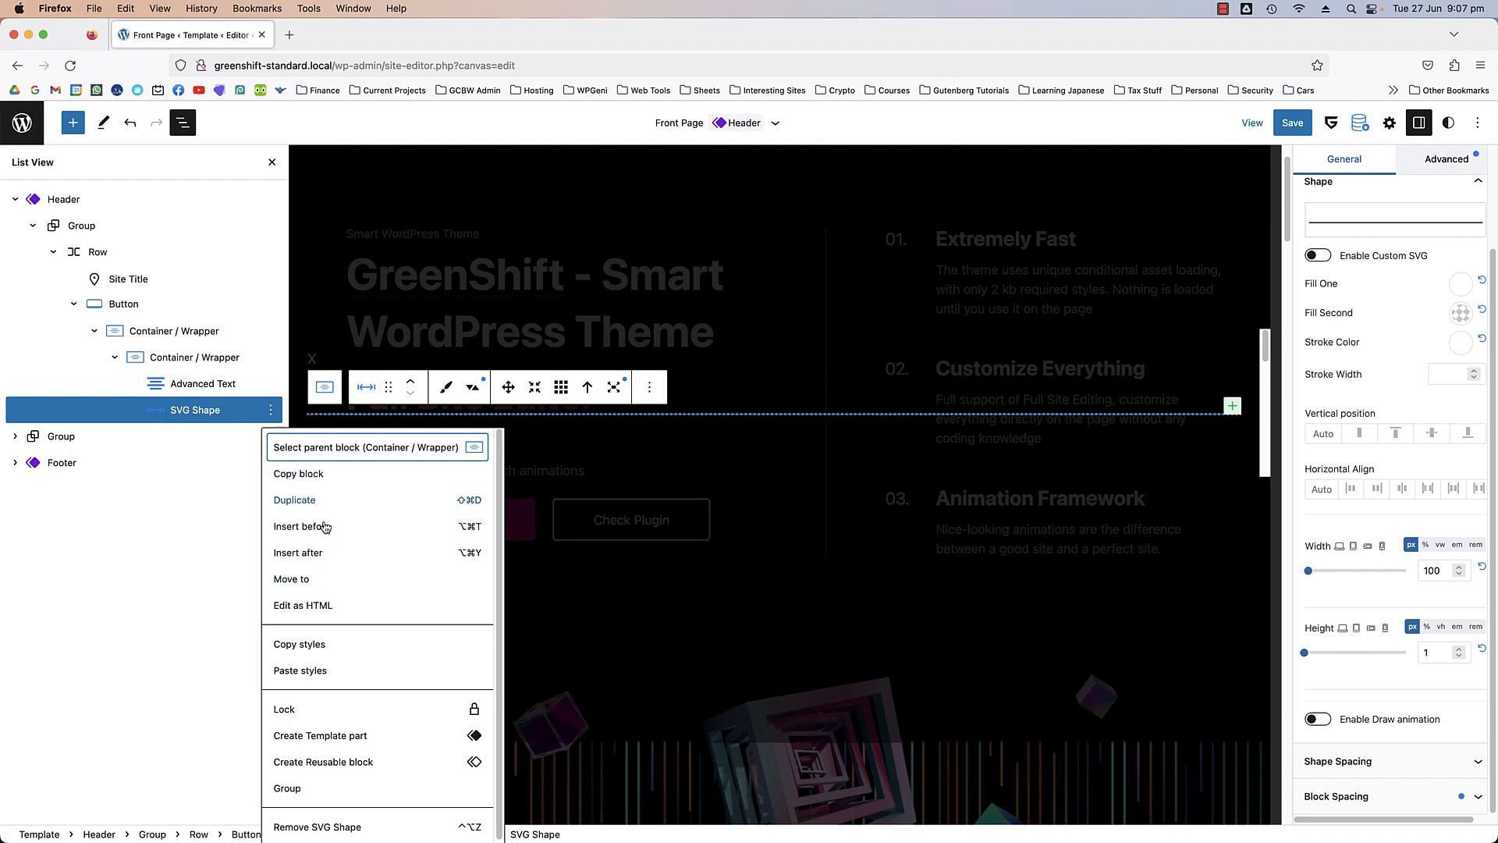
left_click(316, 553)
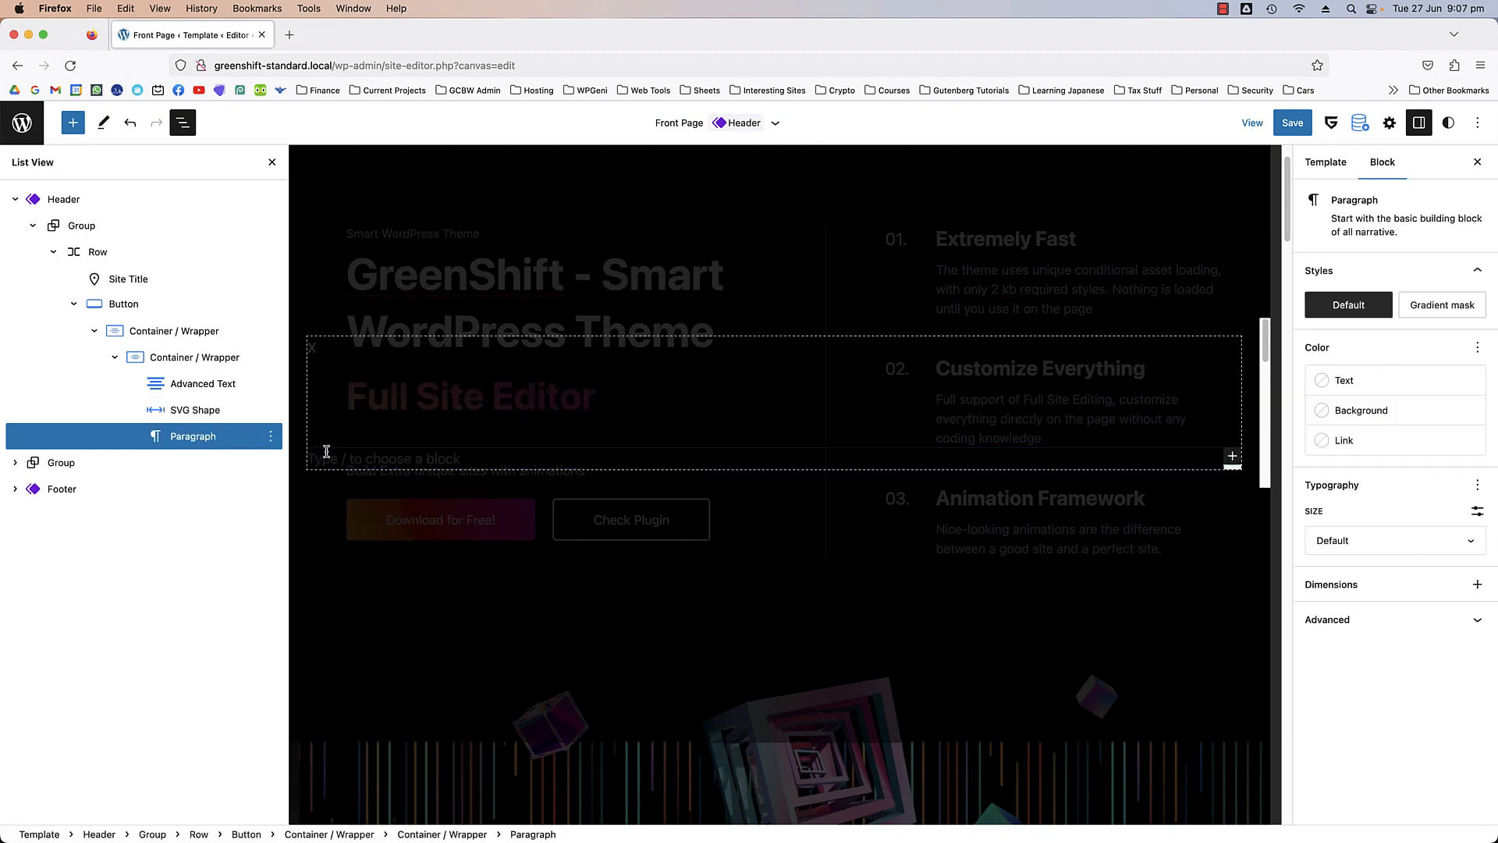
type("/adv")
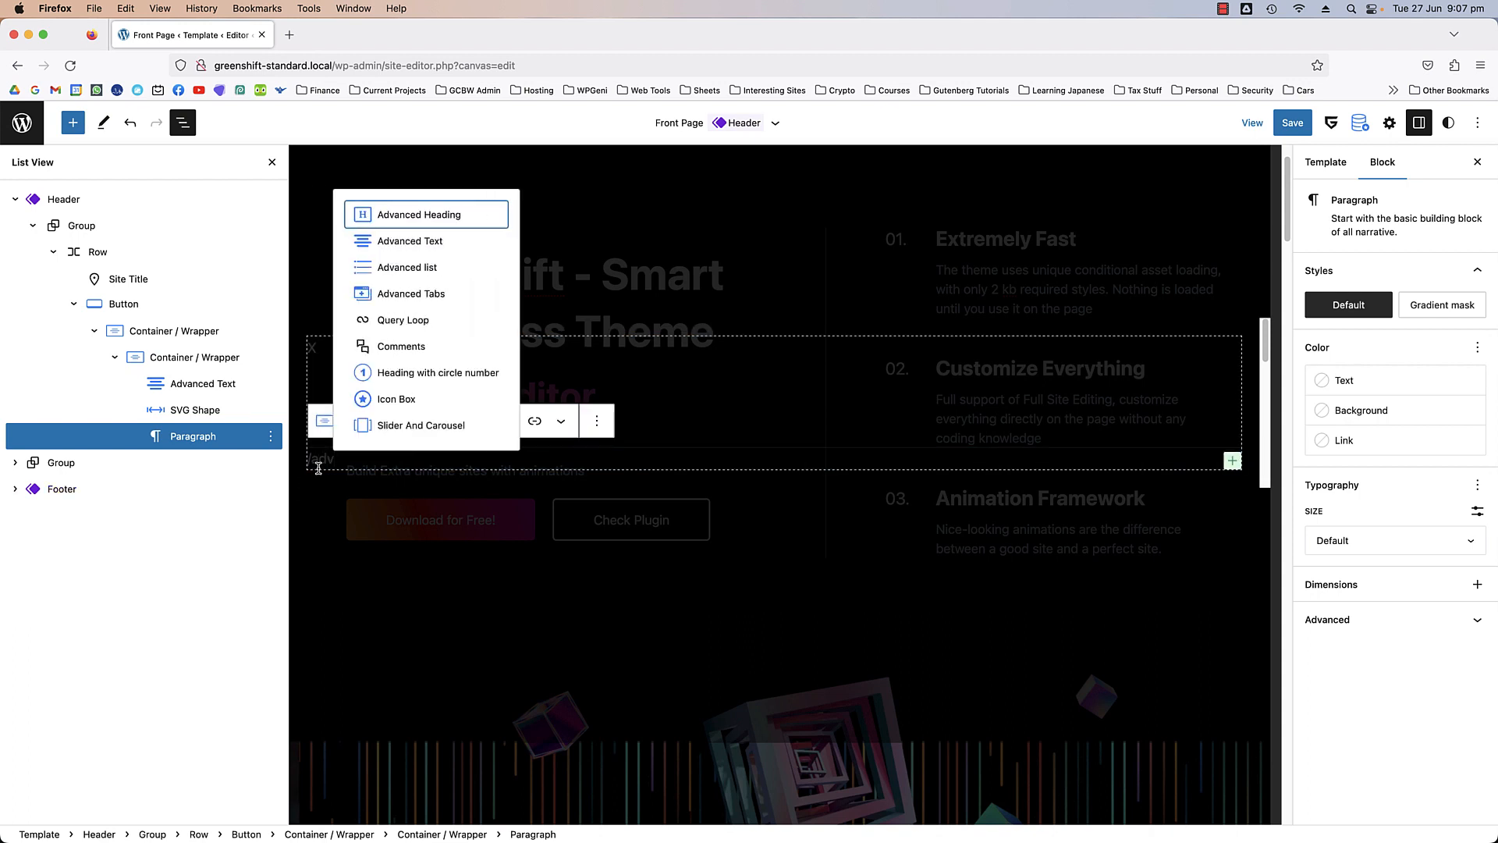
left_click(397, 240)
triple_click(401, 455)
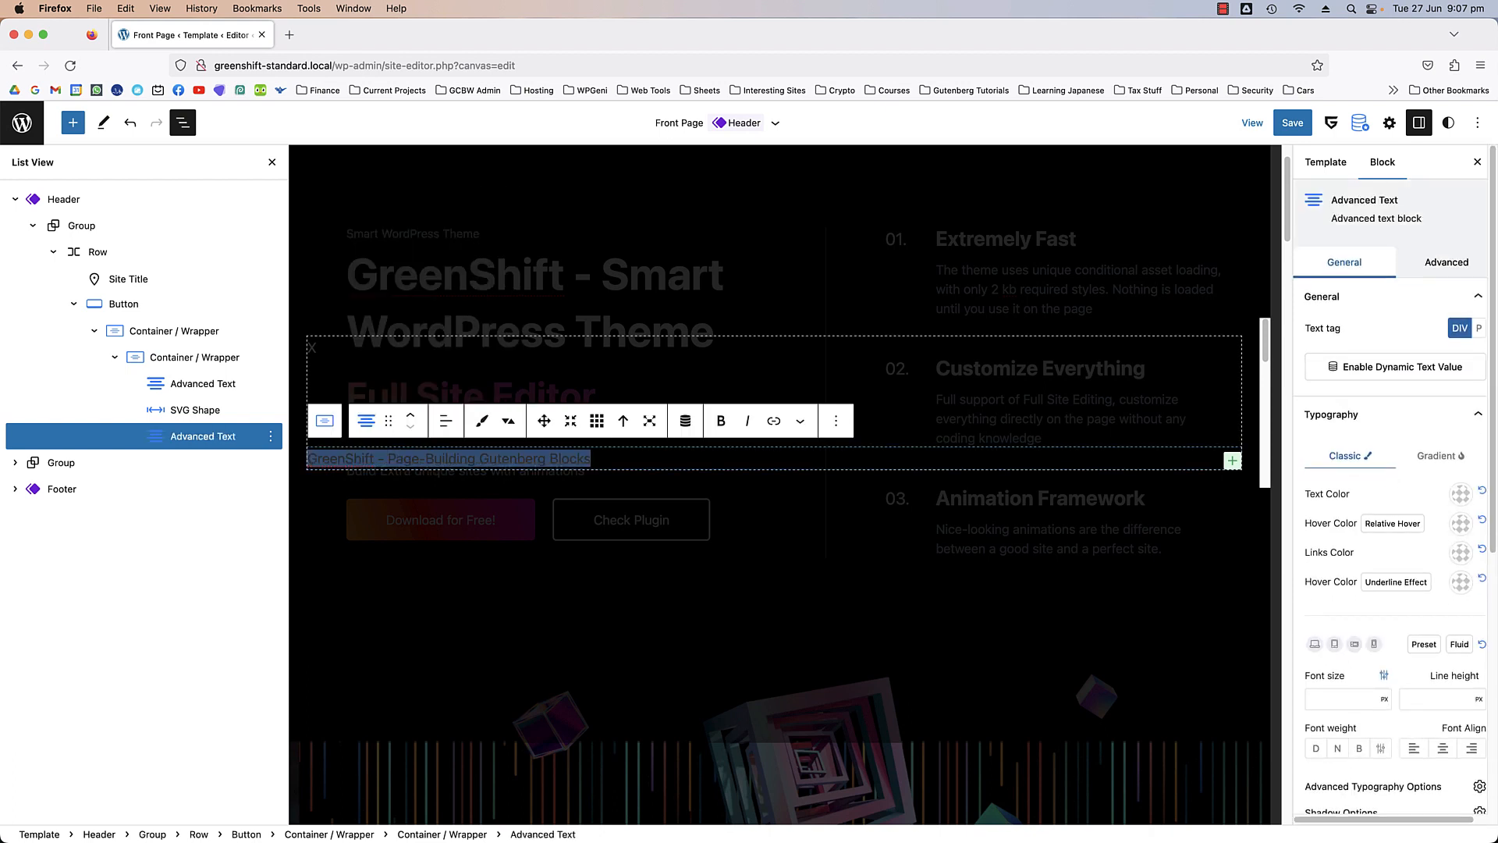
type("Home")
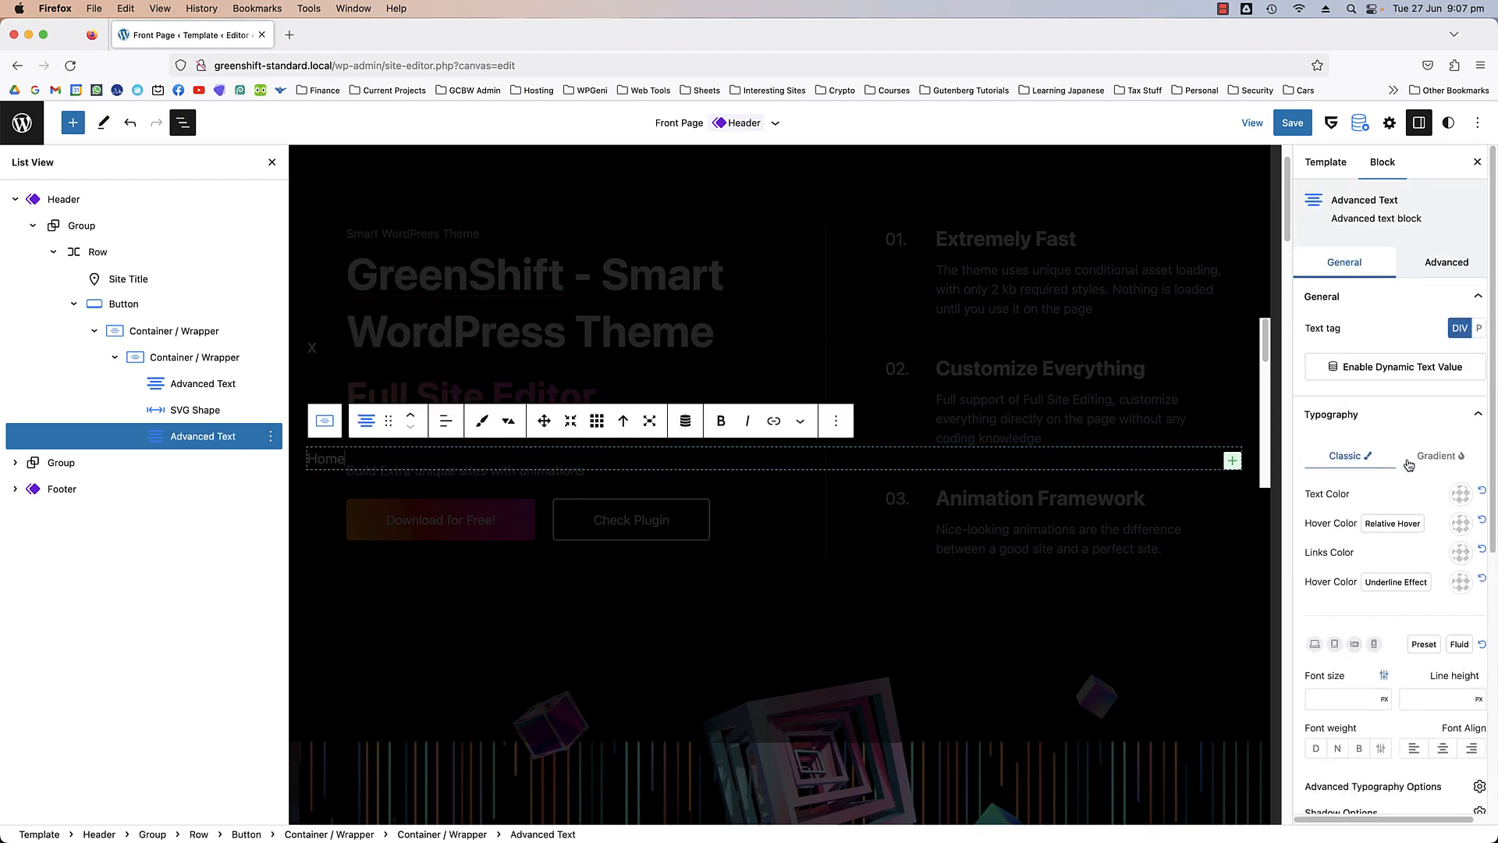
- Set the Home block's text color and links color to white
left_click(1460, 494)
left_click_drag(1362, 162, 1315, 114)
left_click(1461, 552)
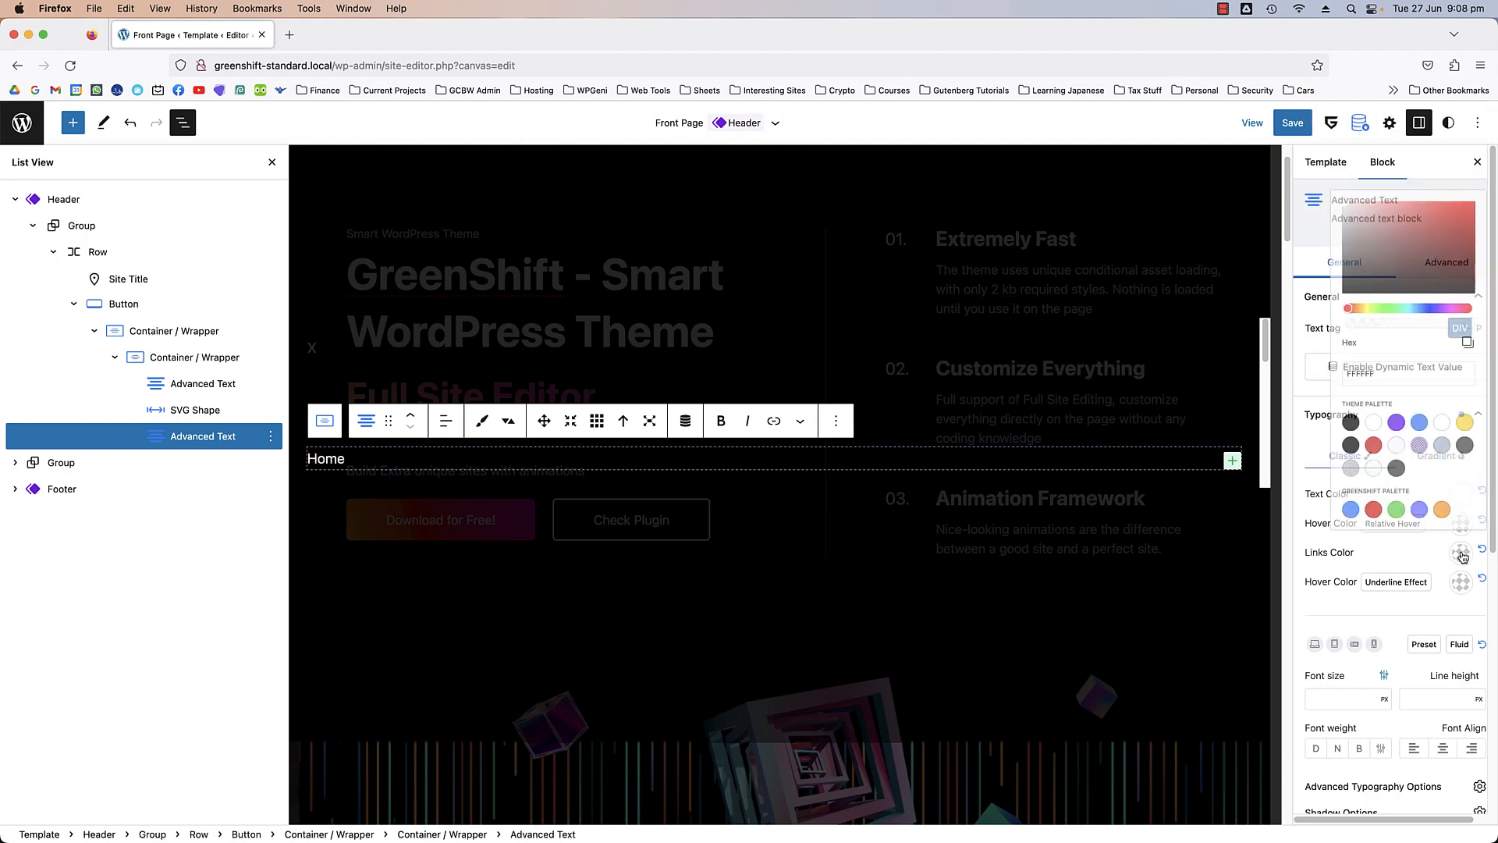
left_click_drag(1345, 167, 1317, 145)
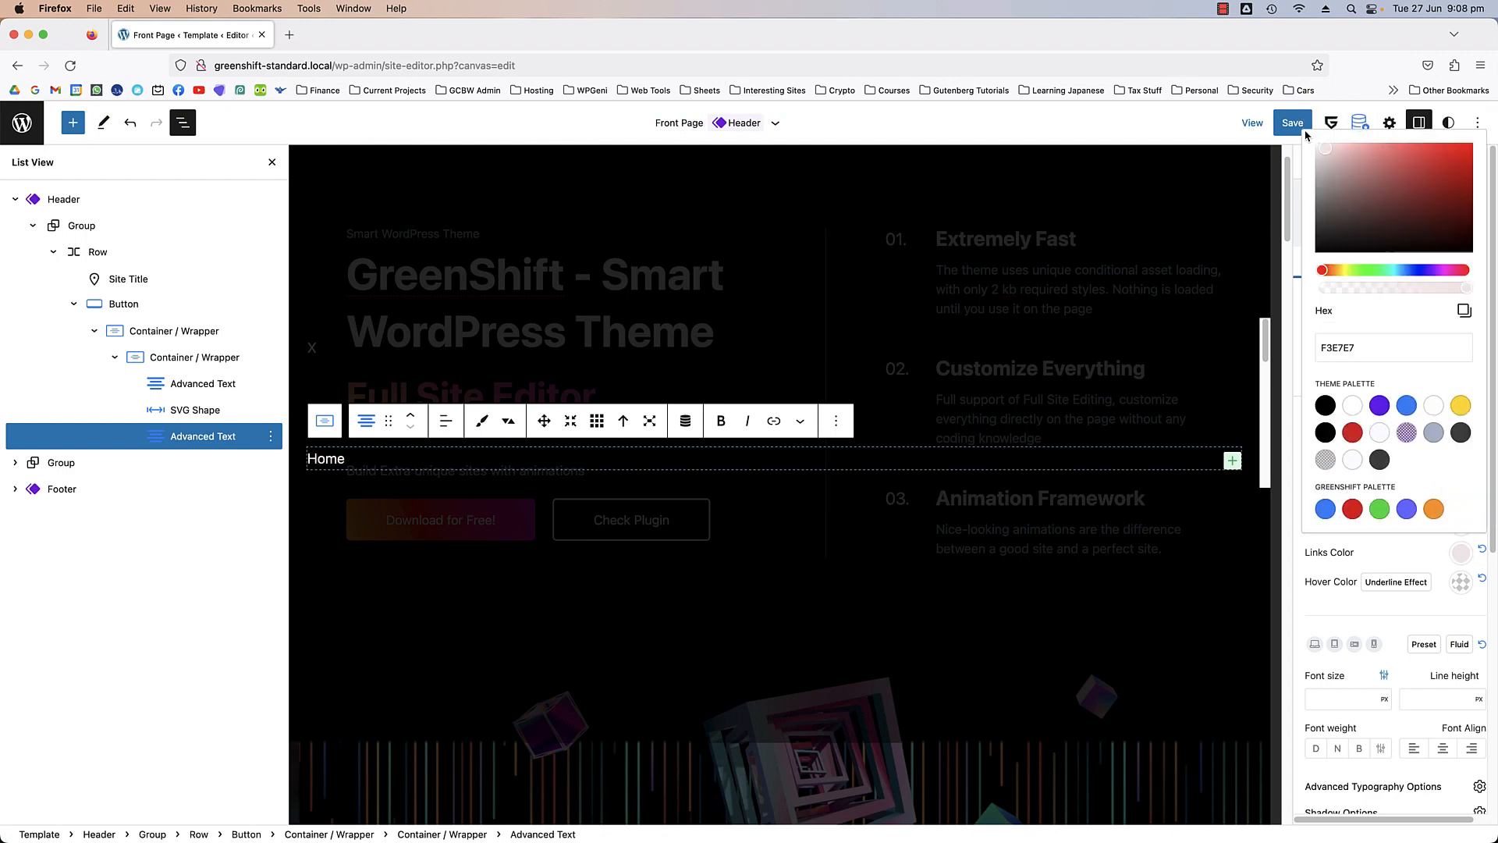
- Set the text color and links color of the X close mark to white (FFFFFF)
left_click(1390, 562)
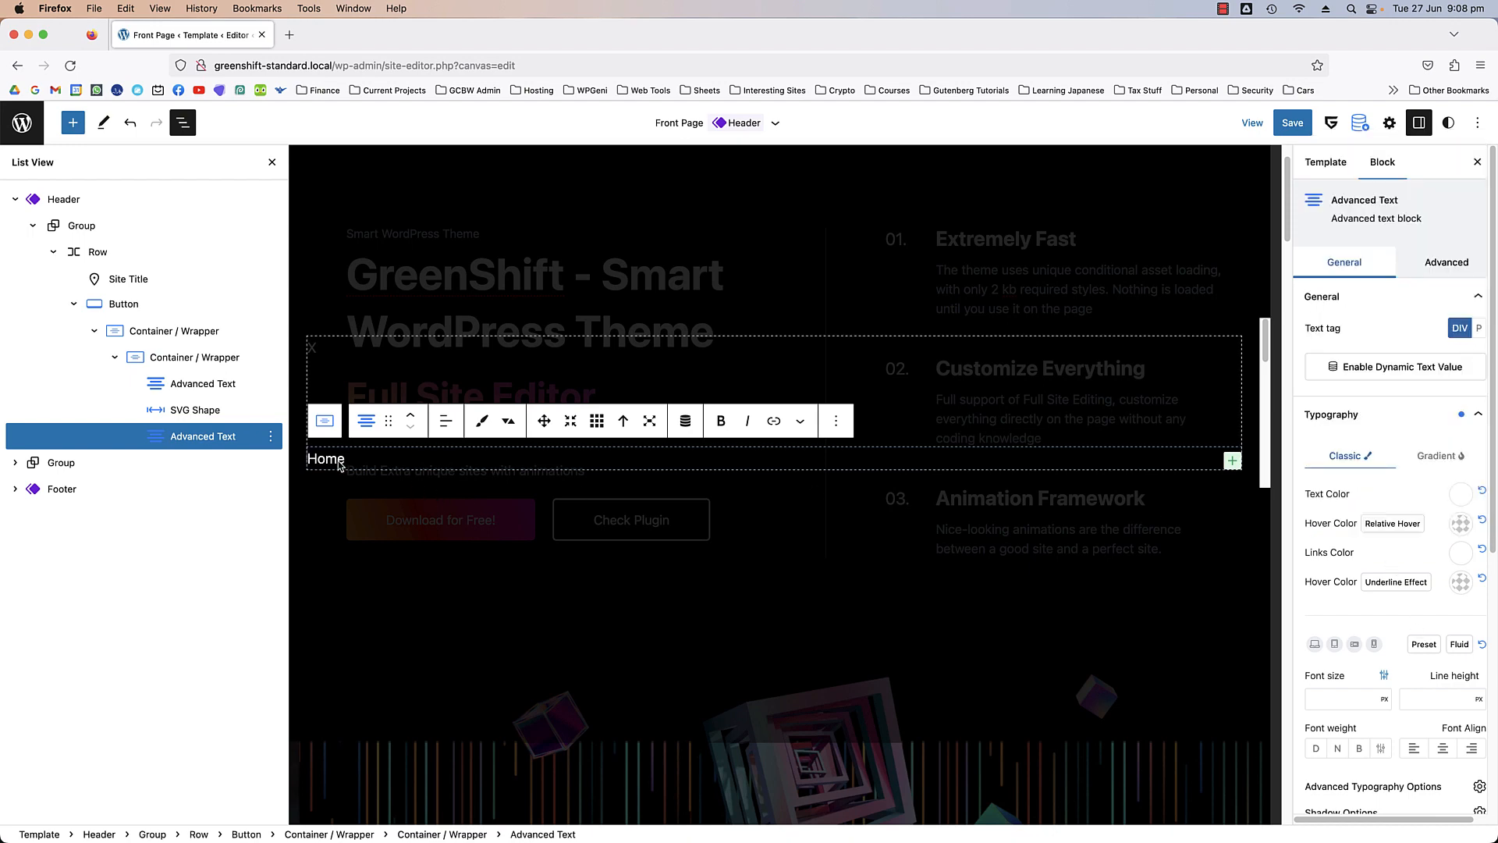
left_click(205, 402)
left_click(201, 383)
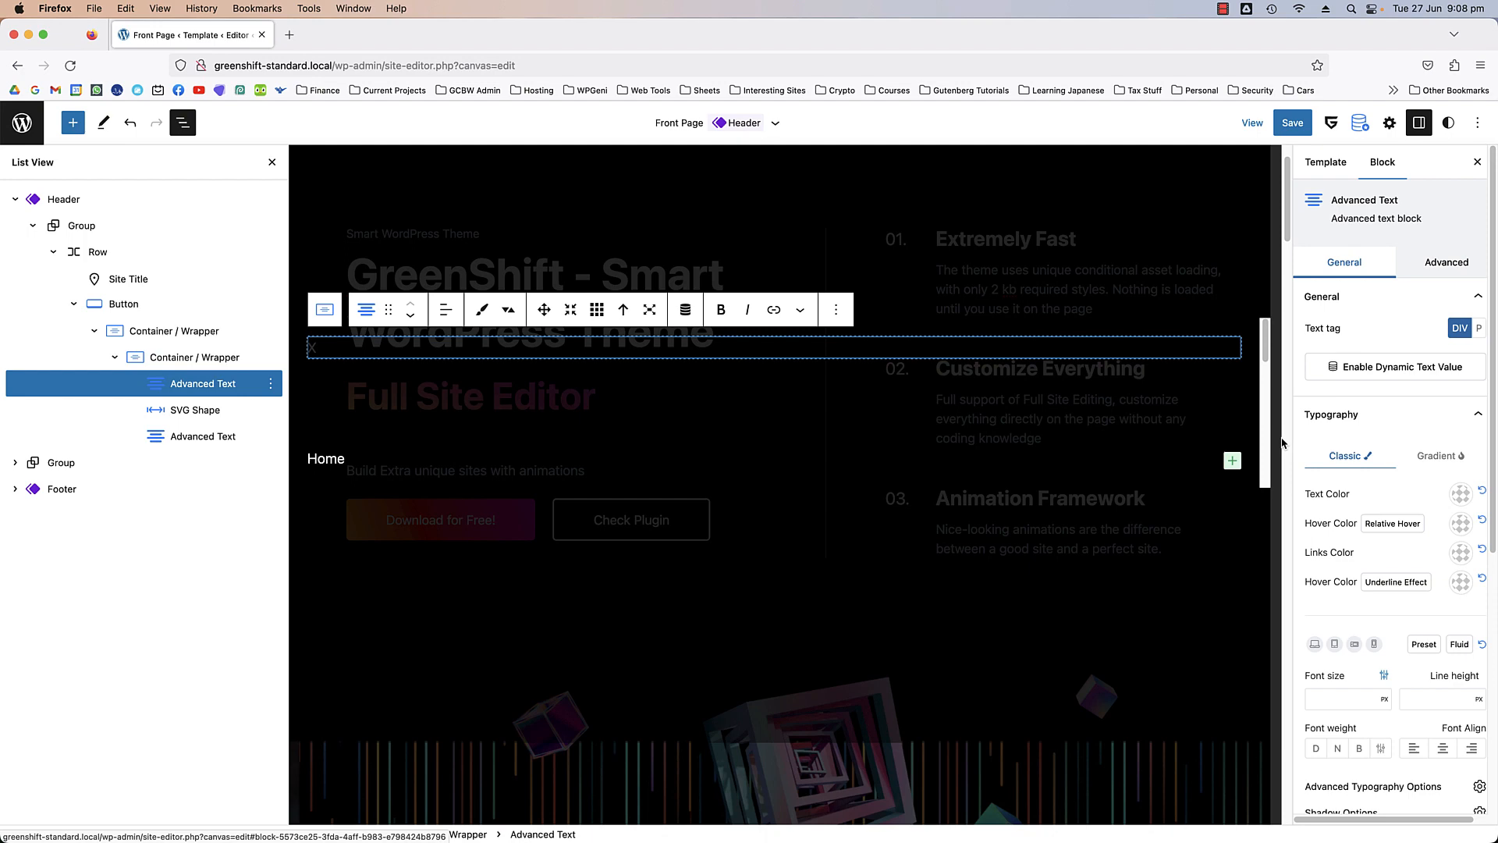
left_click(1461, 493)
left_click_drag(1321, 157, 1310, 113)
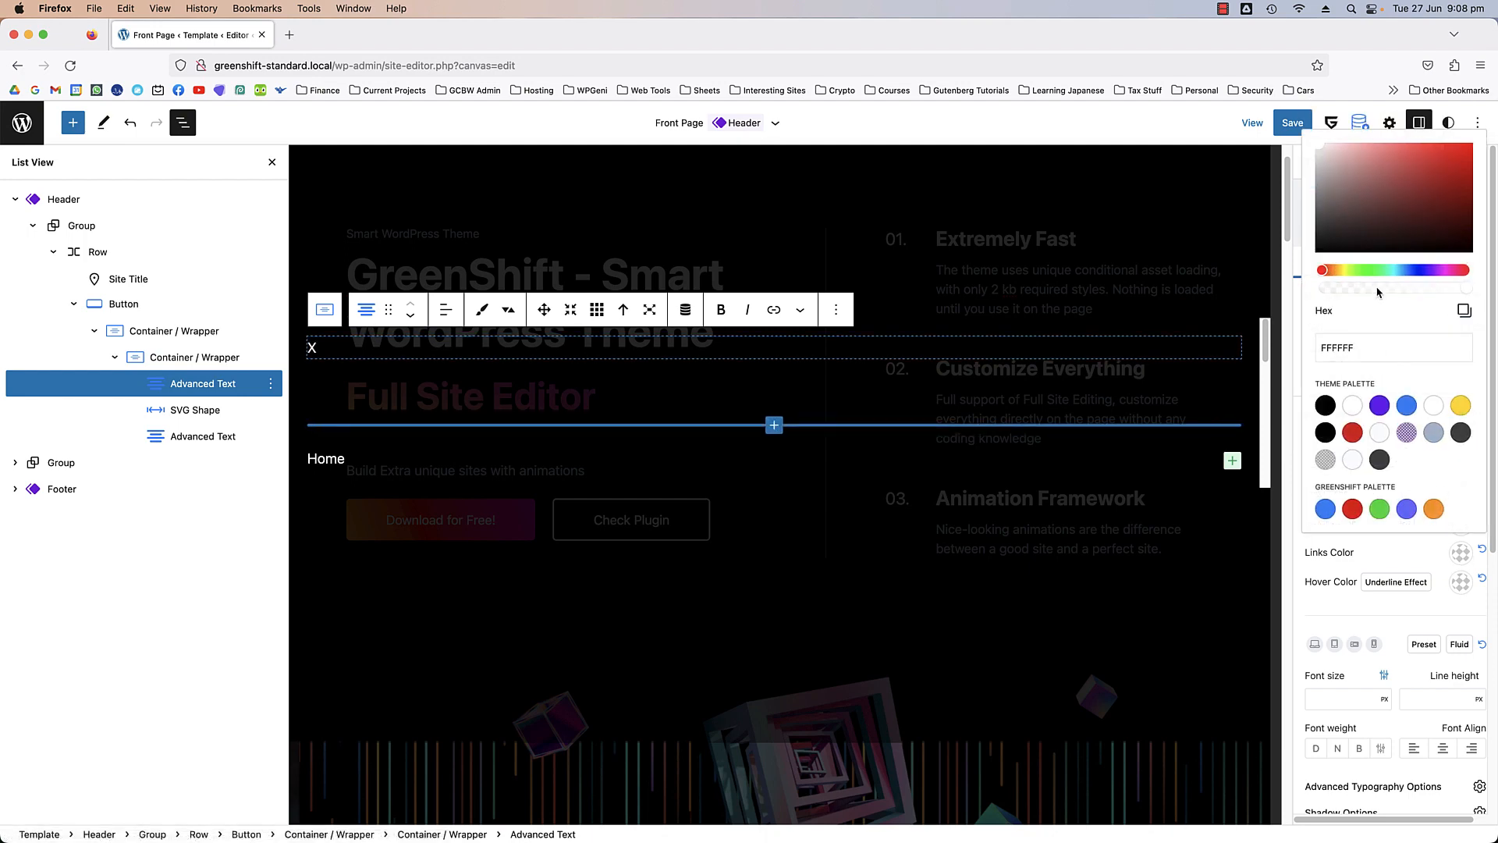
left_click(1402, 561)
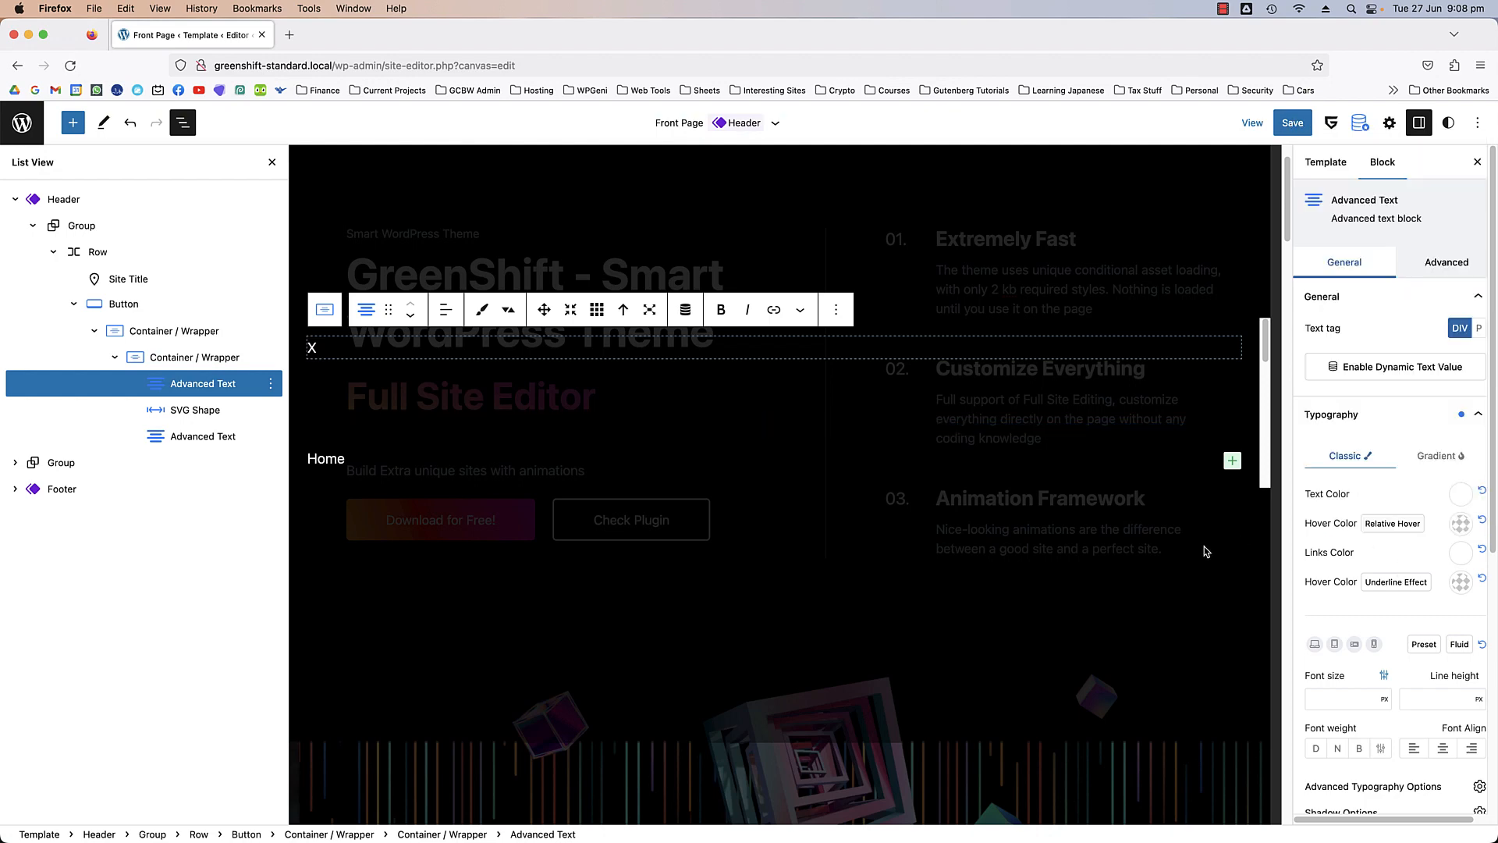
left_click(169, 414)
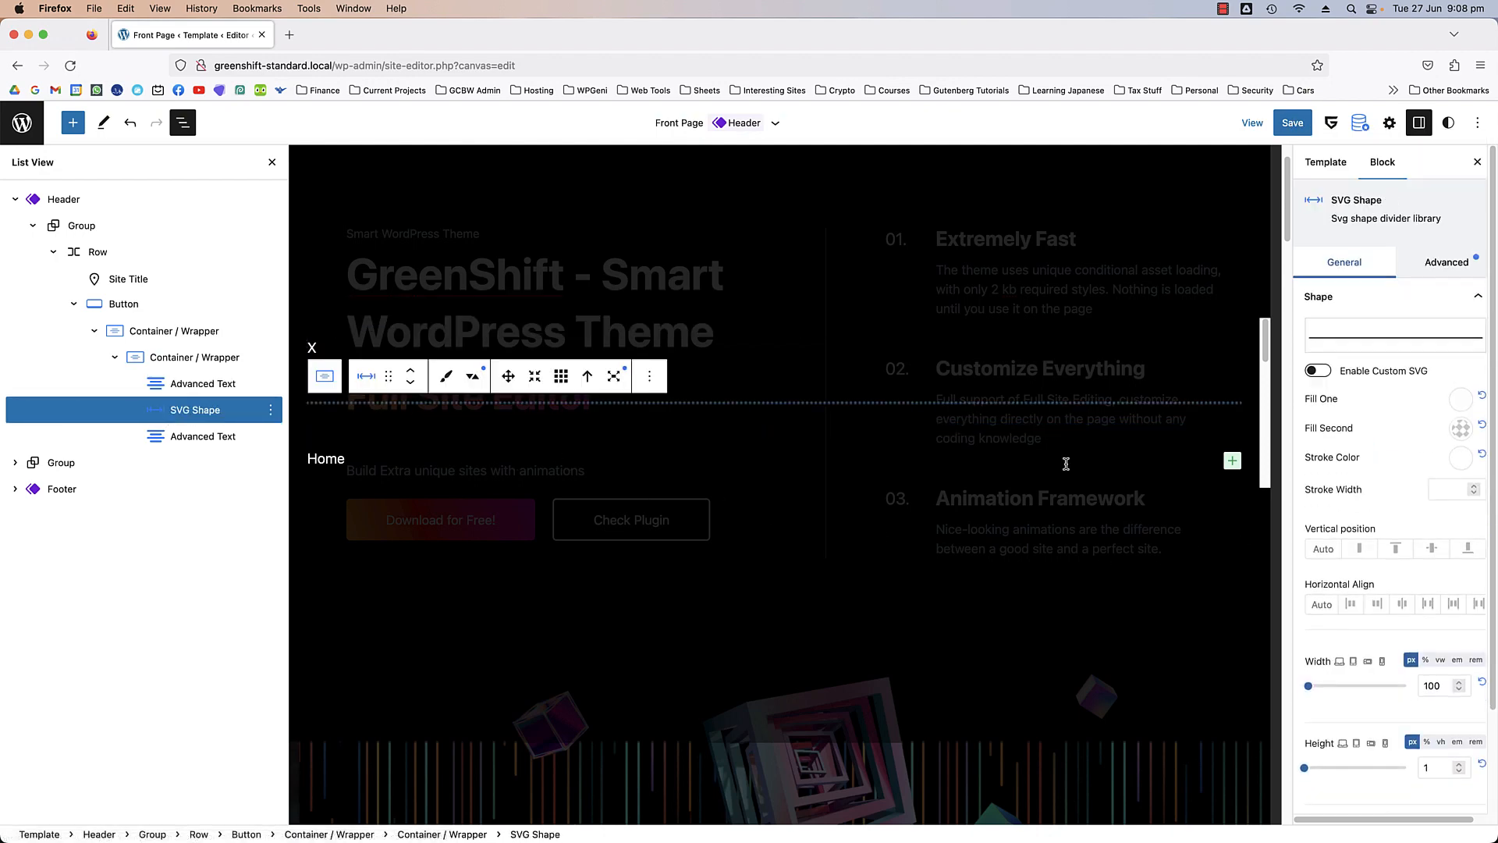
left_click(1448, 489)
left_click(1376, 428)
scroll(1397, 449, "down", 3)
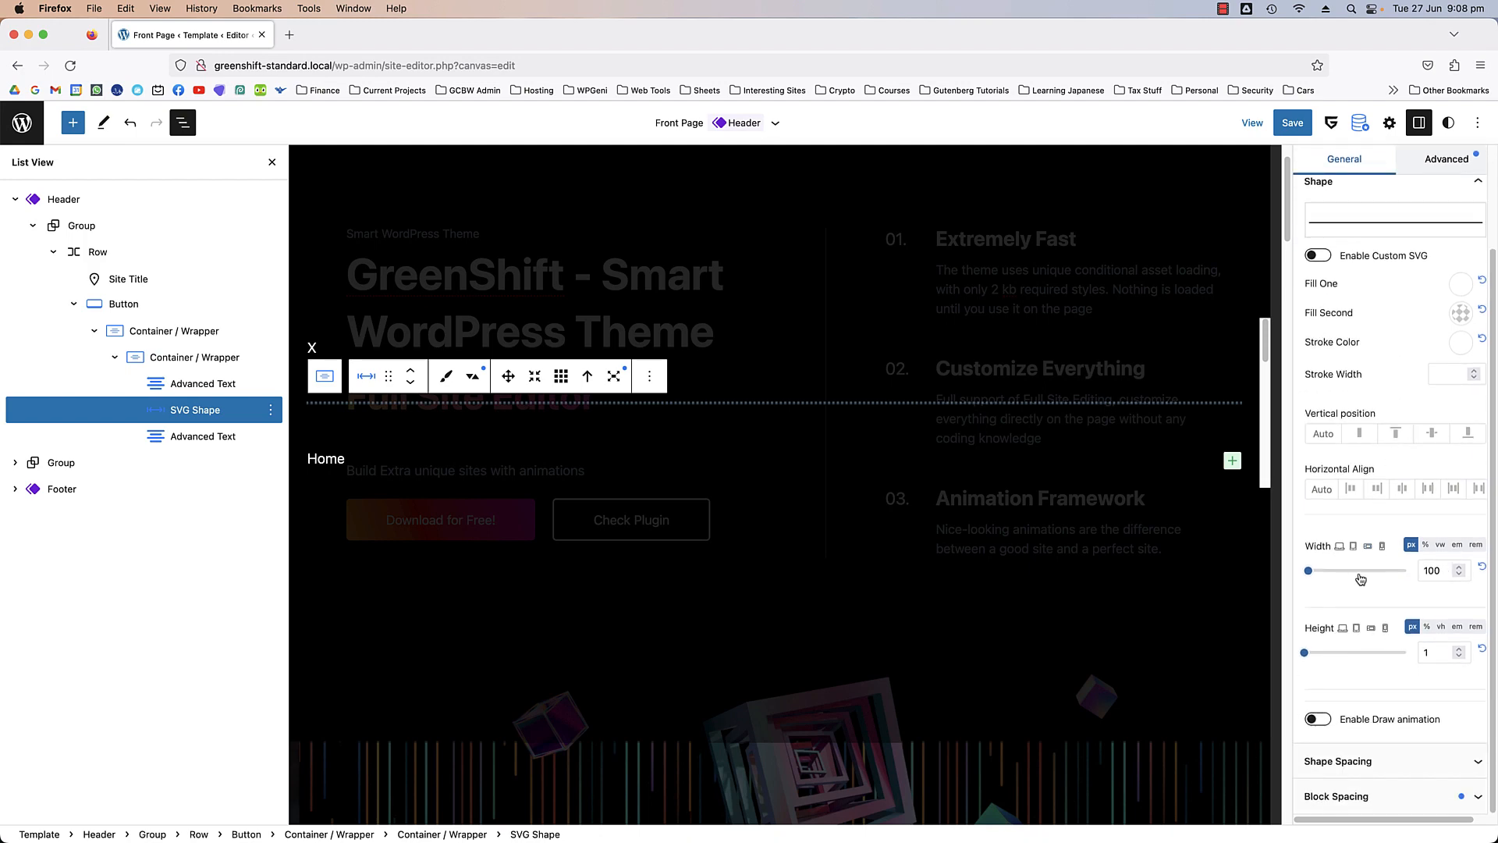
left_click(221, 385)
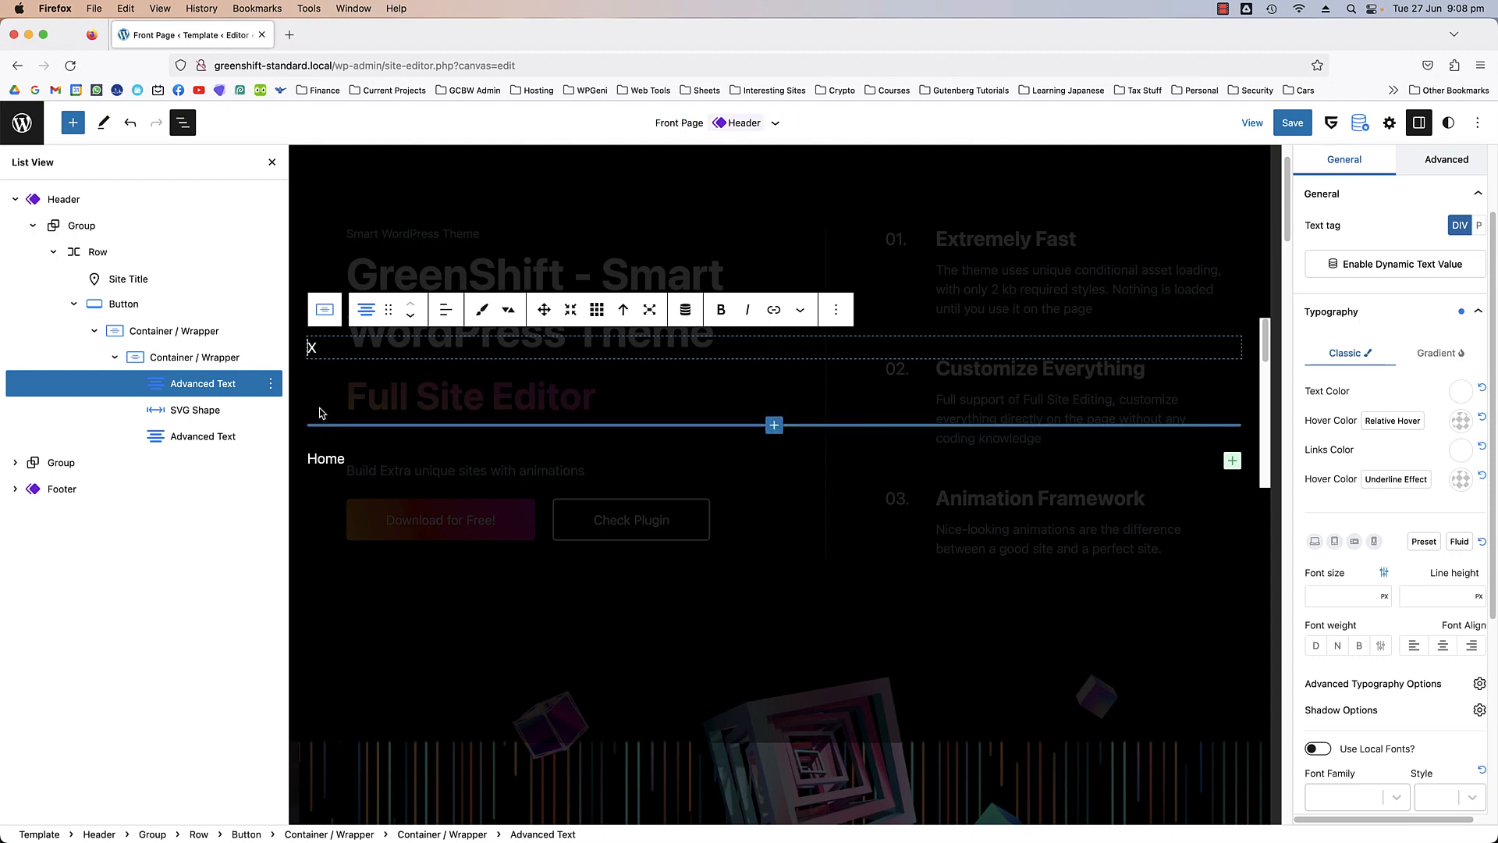
left_click(200, 409)
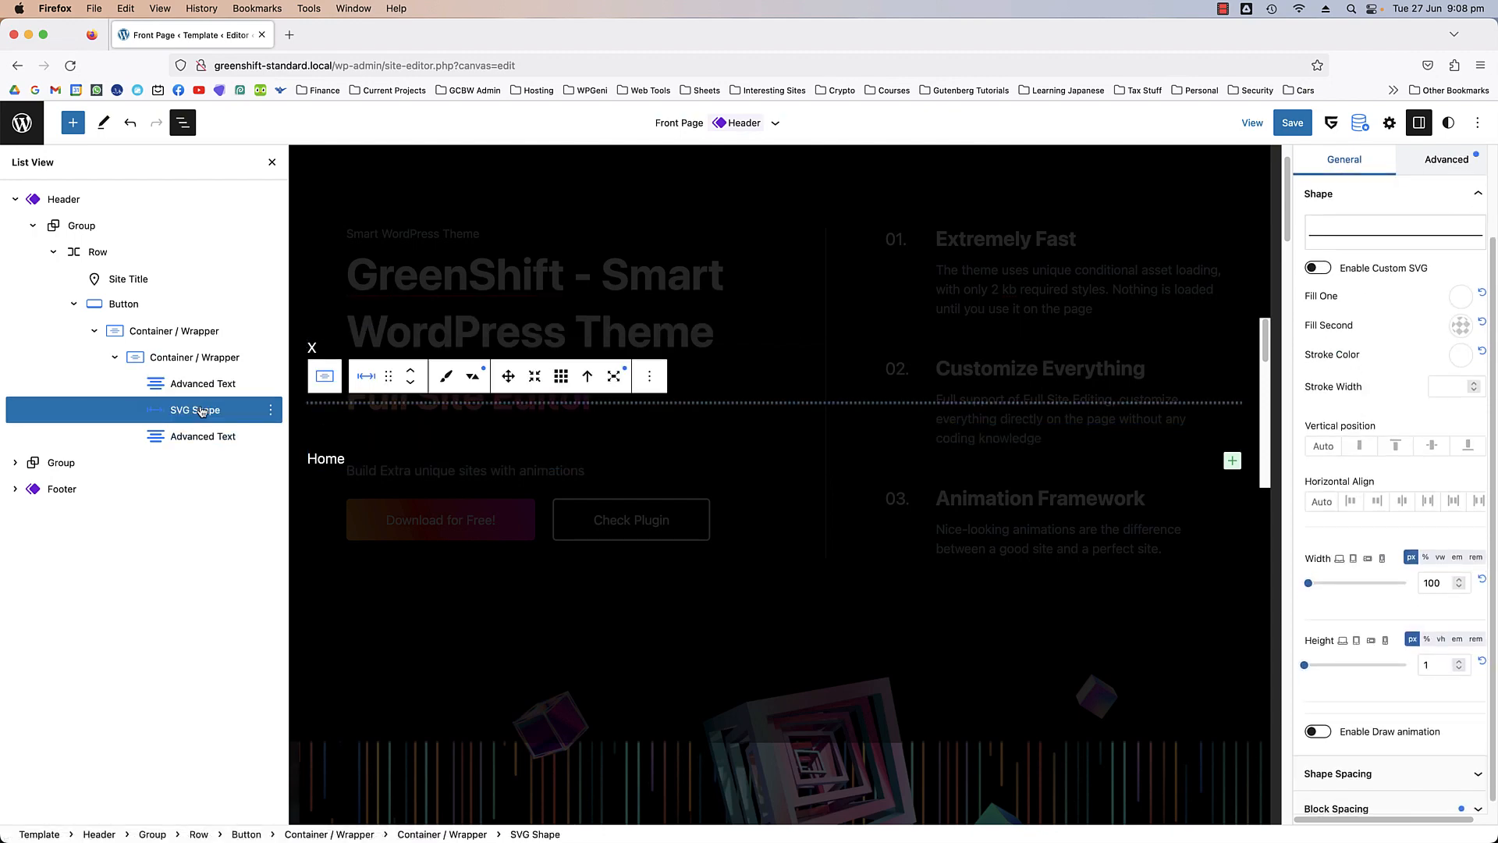
- Enable fluid typography on the Home text, with a current font size of 2.5 vw and current line height of 3.5 vw
left_click(200, 440)
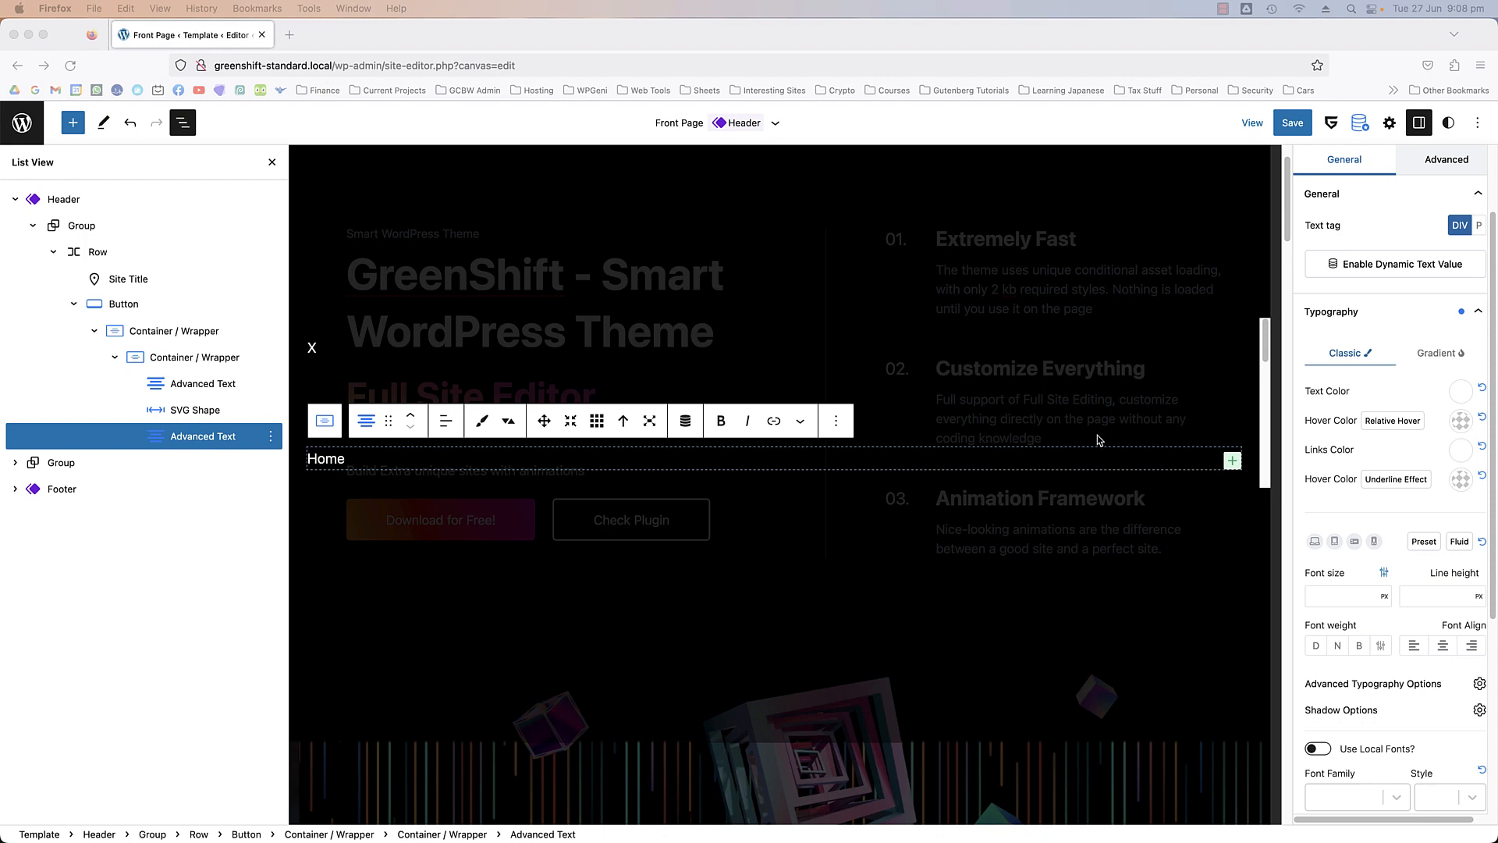
scroll(1390, 484, "down", 1)
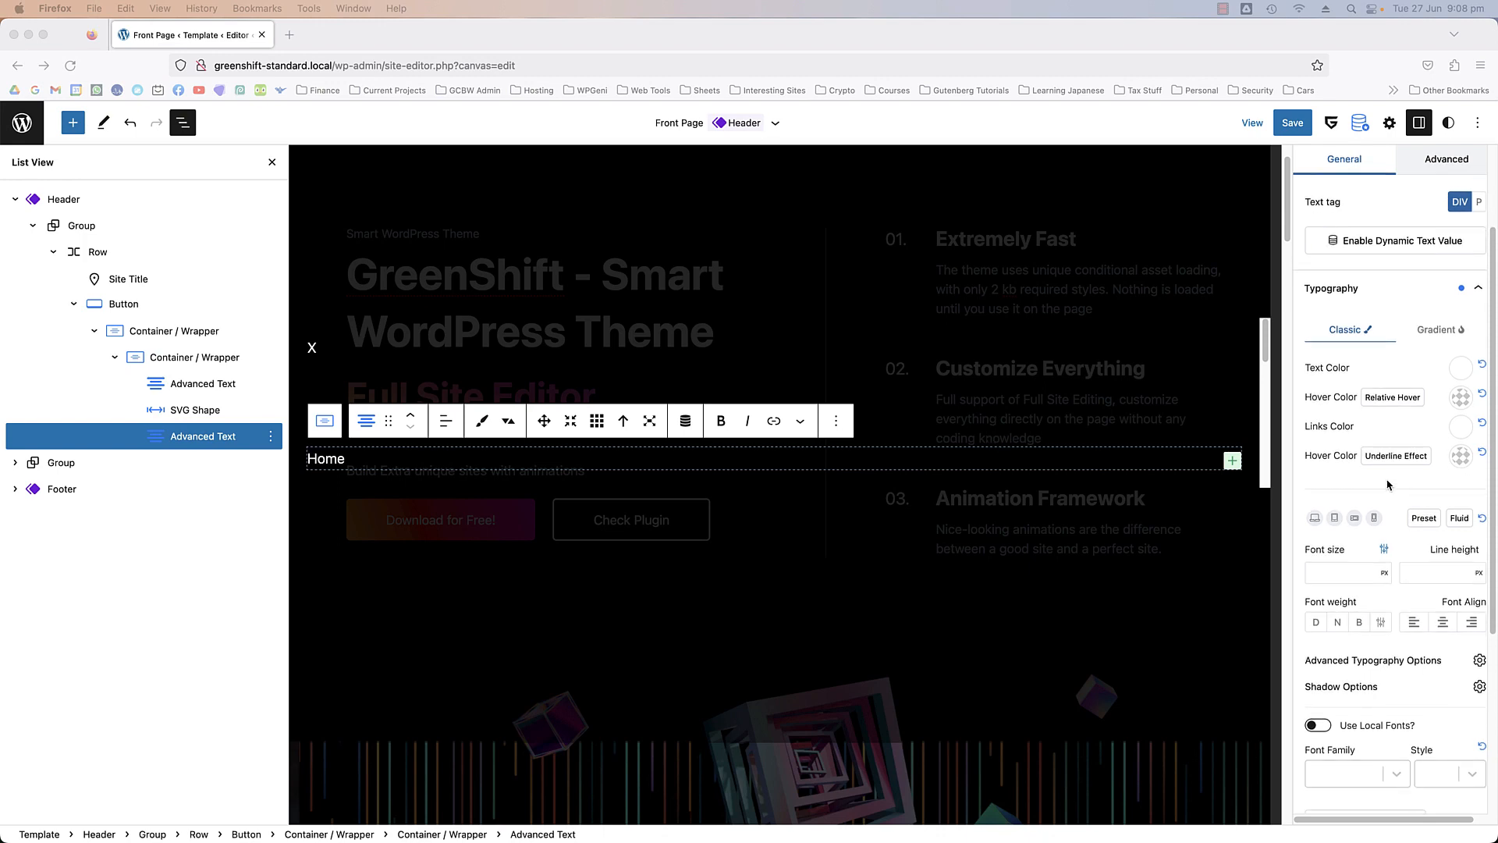
left_click(1457, 518)
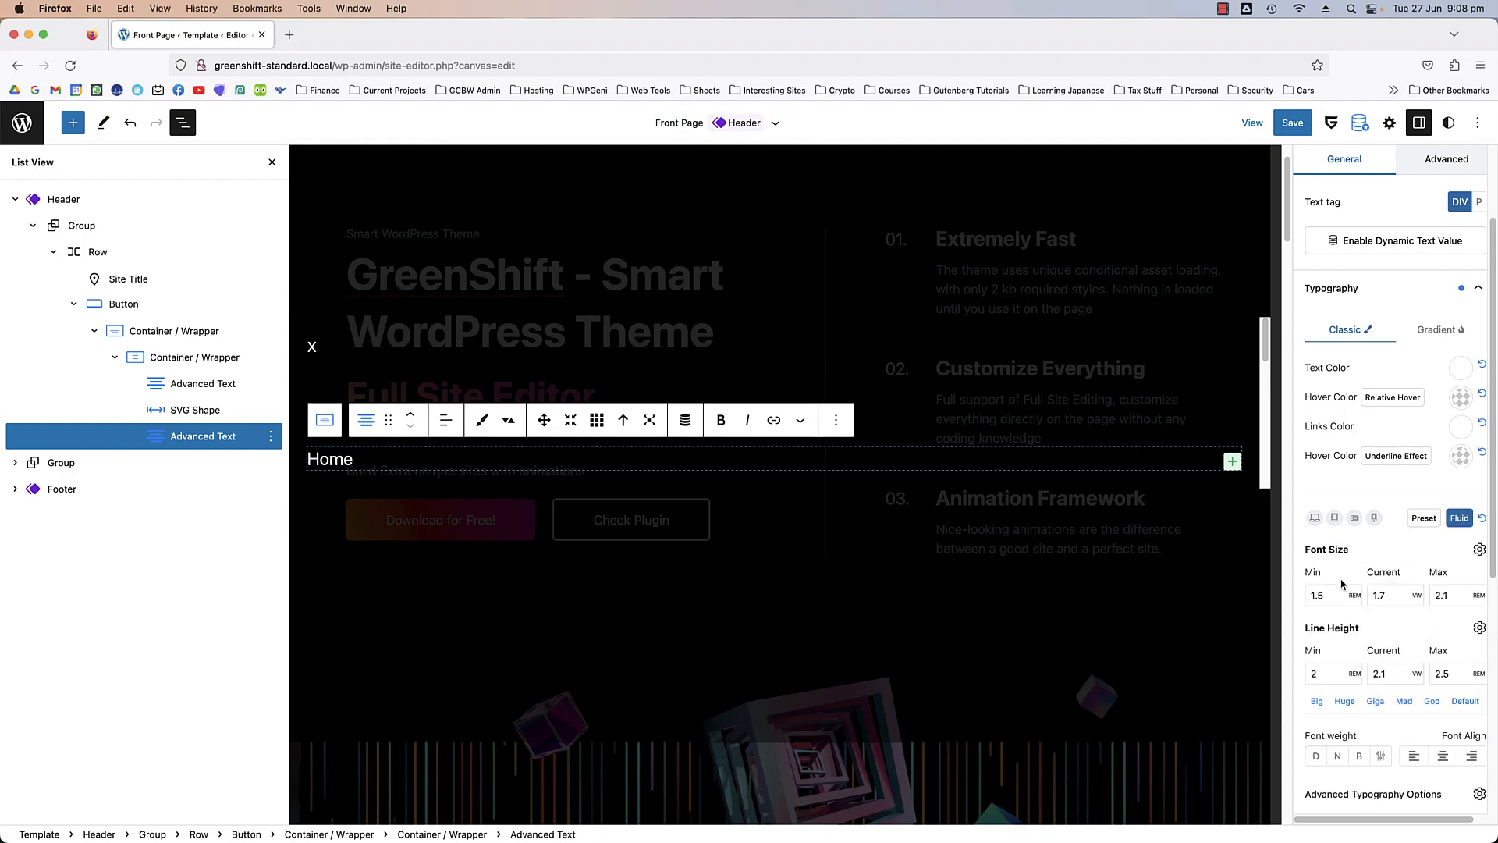
left_click_drag(1383, 595, 1363, 591)
type("2.5")
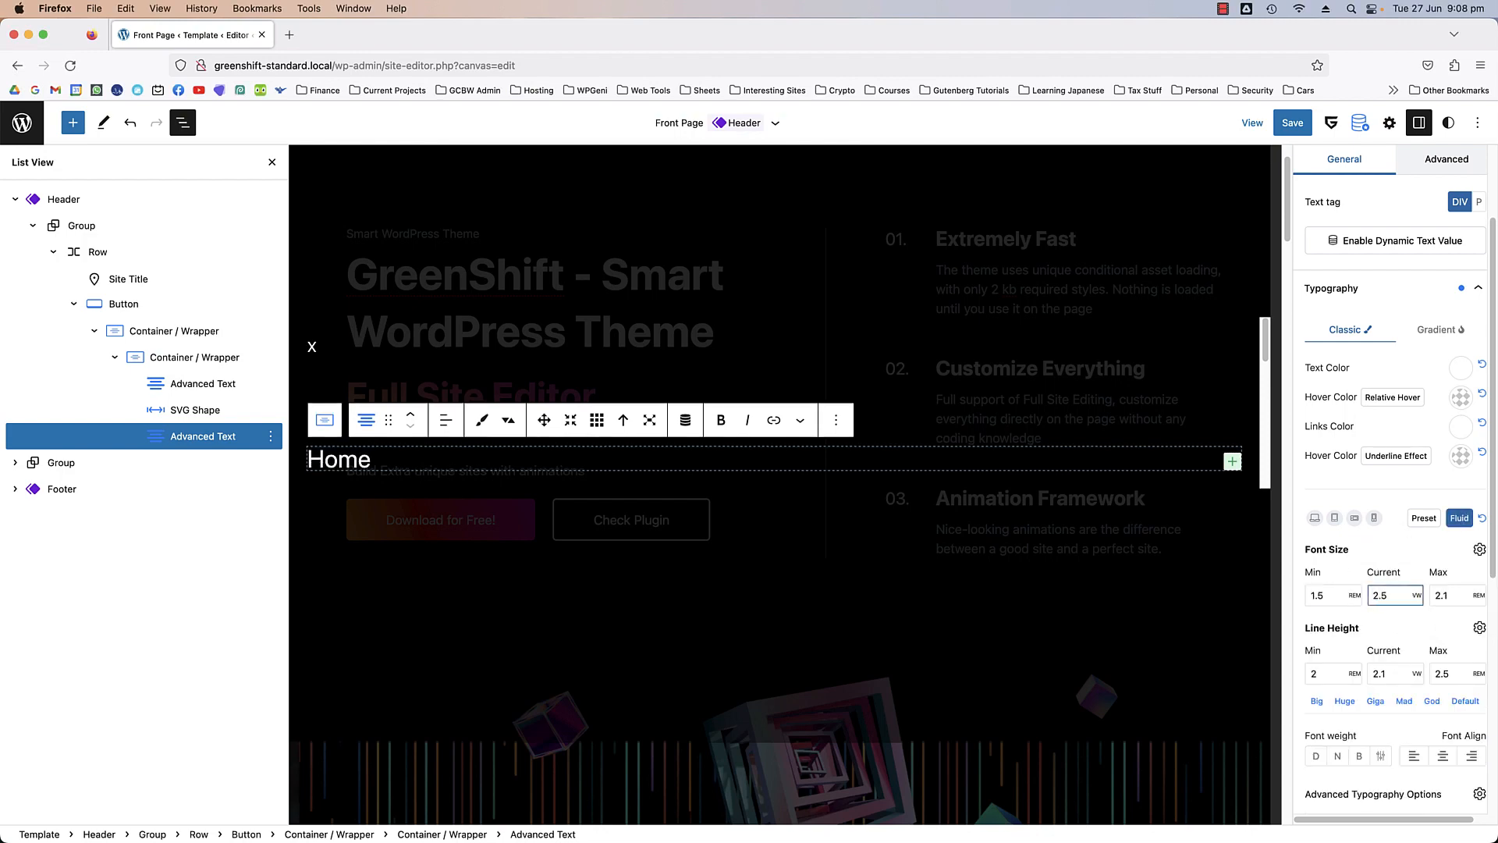
left_click_drag(1394, 673, 1372, 672)
type("3.5")
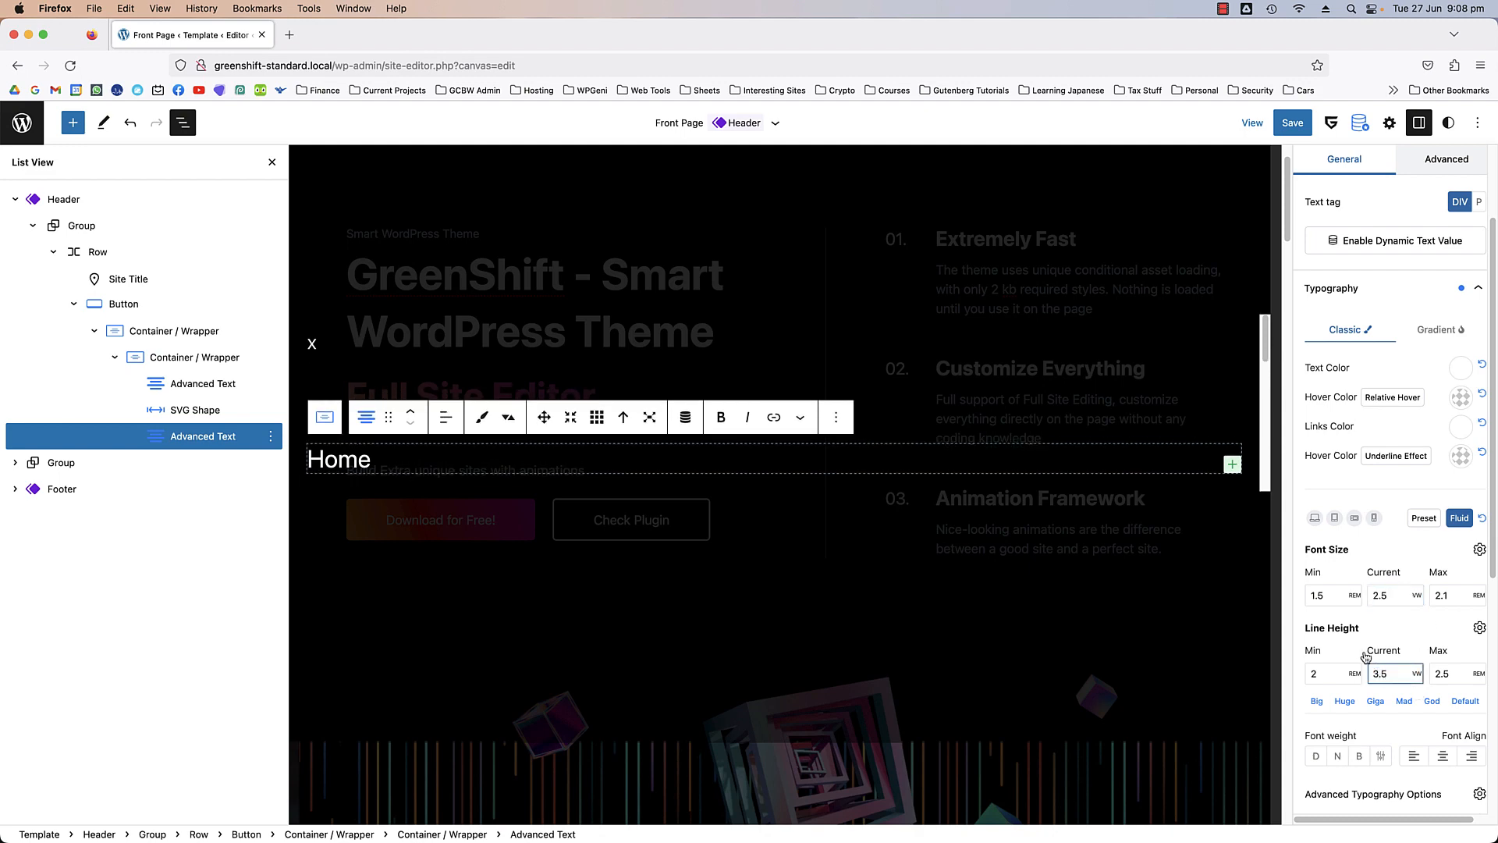
- Set the Home text's maximum fluid font size to 3.5 rem and maximum line height to 4 rem
left_click_drag(1460, 601, 1433, 600)
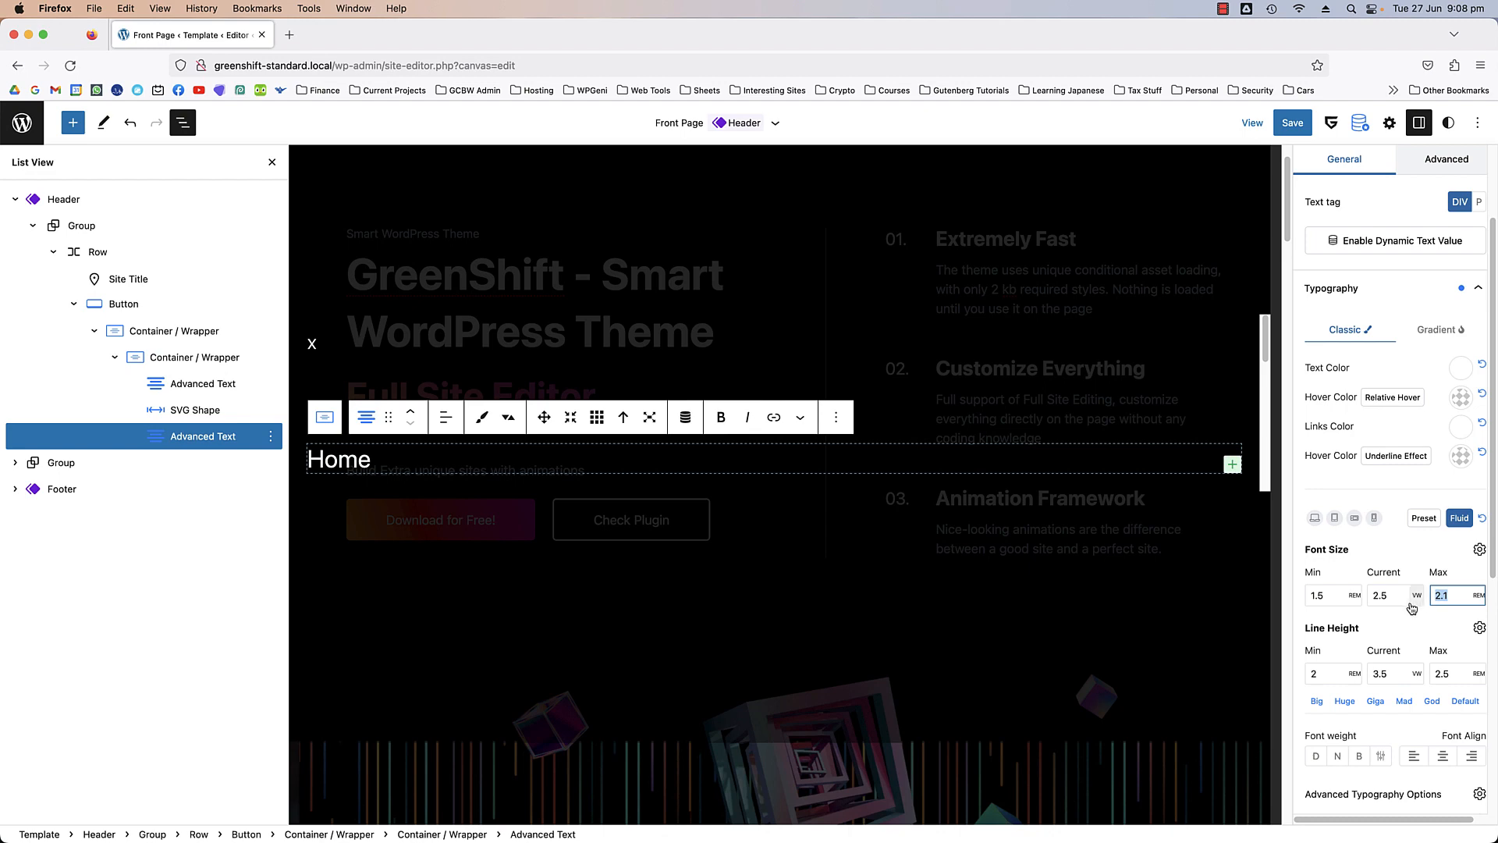
type("3.5")
left_click_drag(1455, 677, 1385, 673)
type("4")
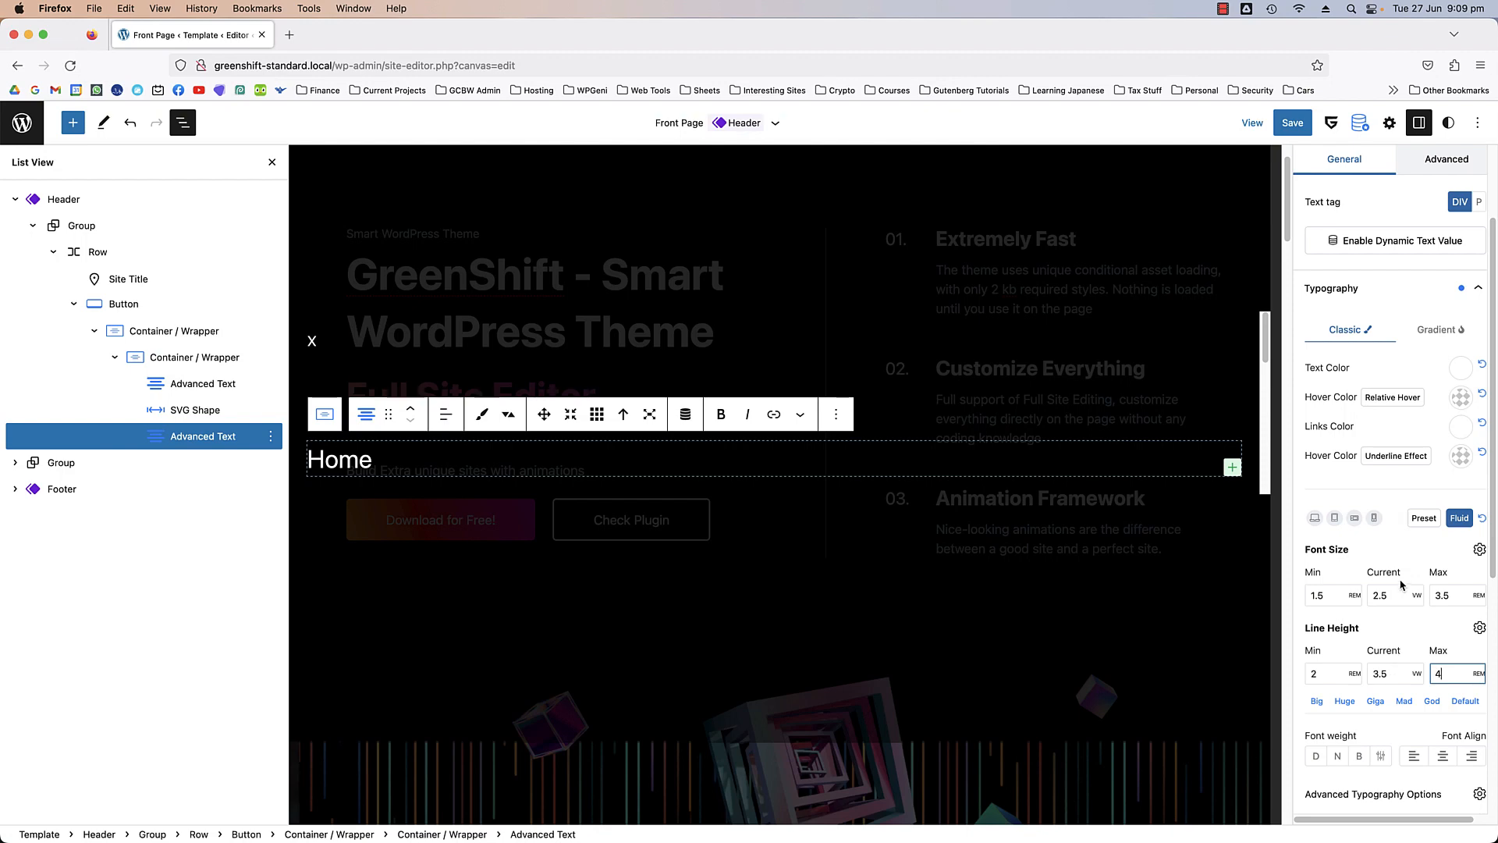
- Change the cursor style of the Home text in its advanced typography options
scroll(1422, 582, "down", 5)
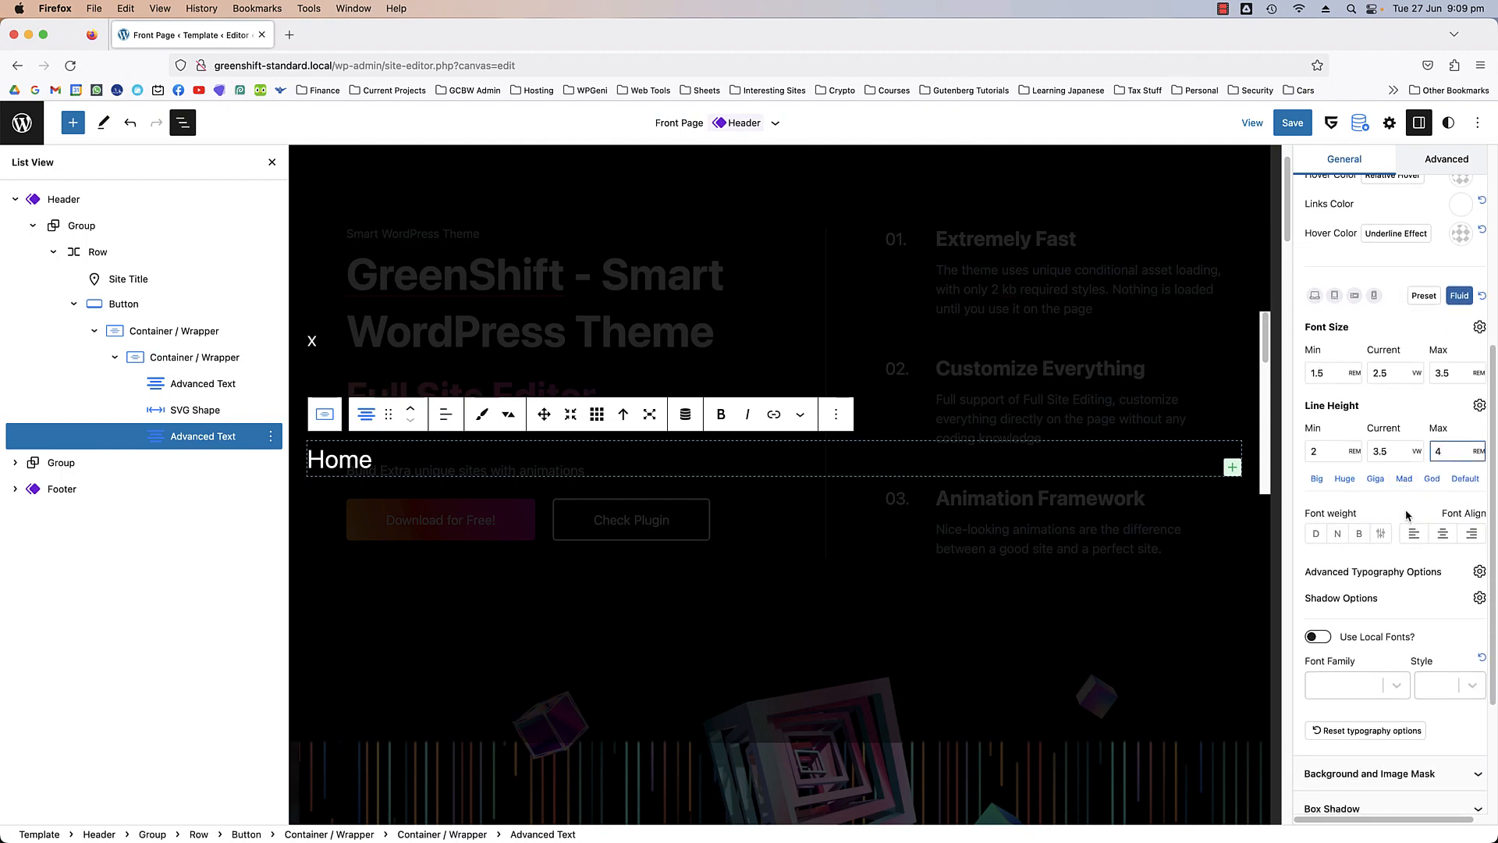
left_click(1478, 572)
scroll(1404, 497, "down", 5)
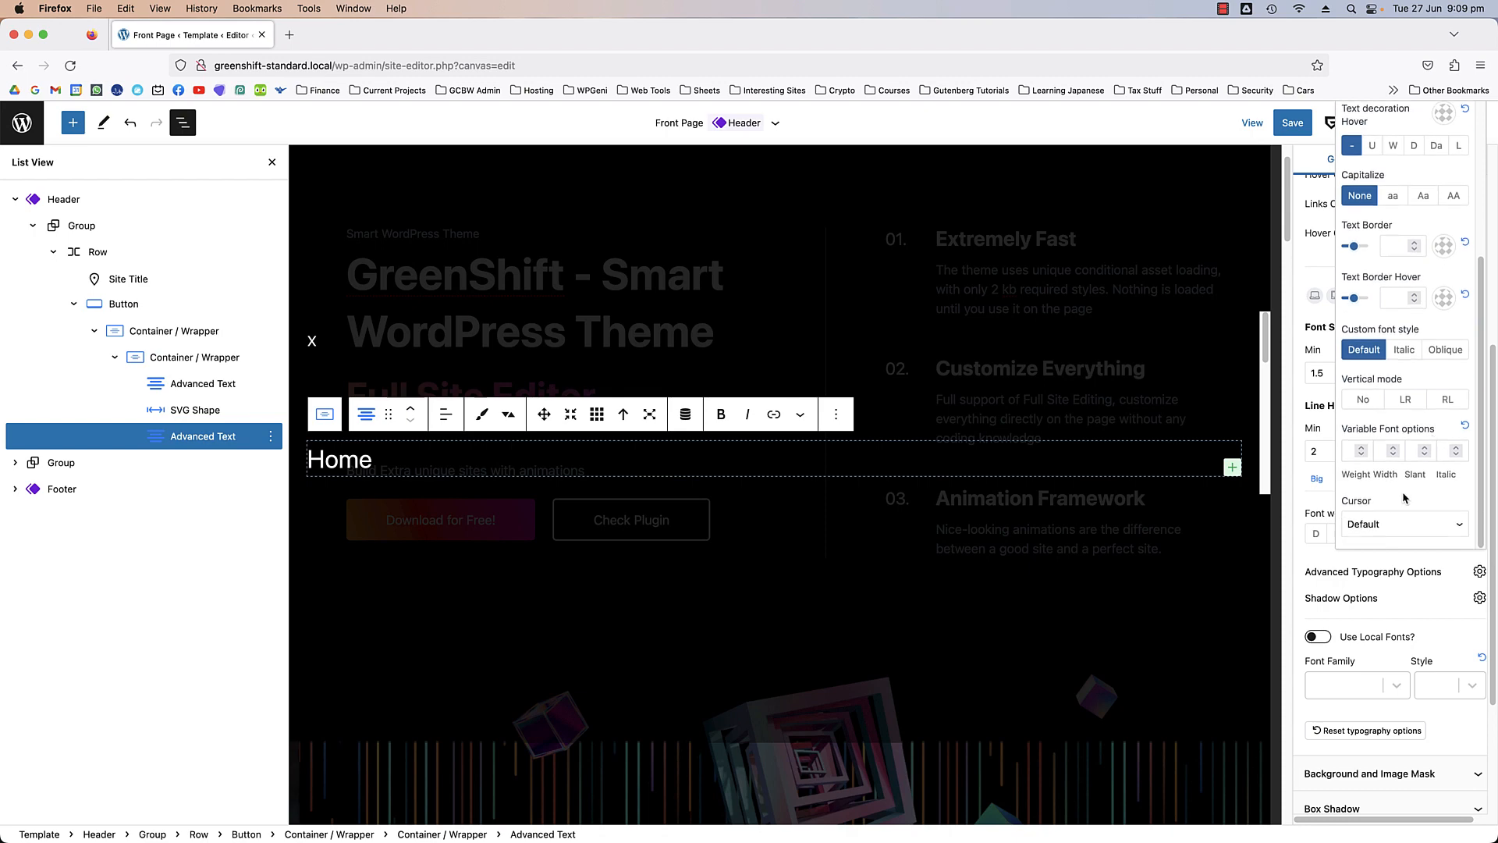
left_click(1407, 523)
left_click(1393, 534)
left_click(1480, 572)
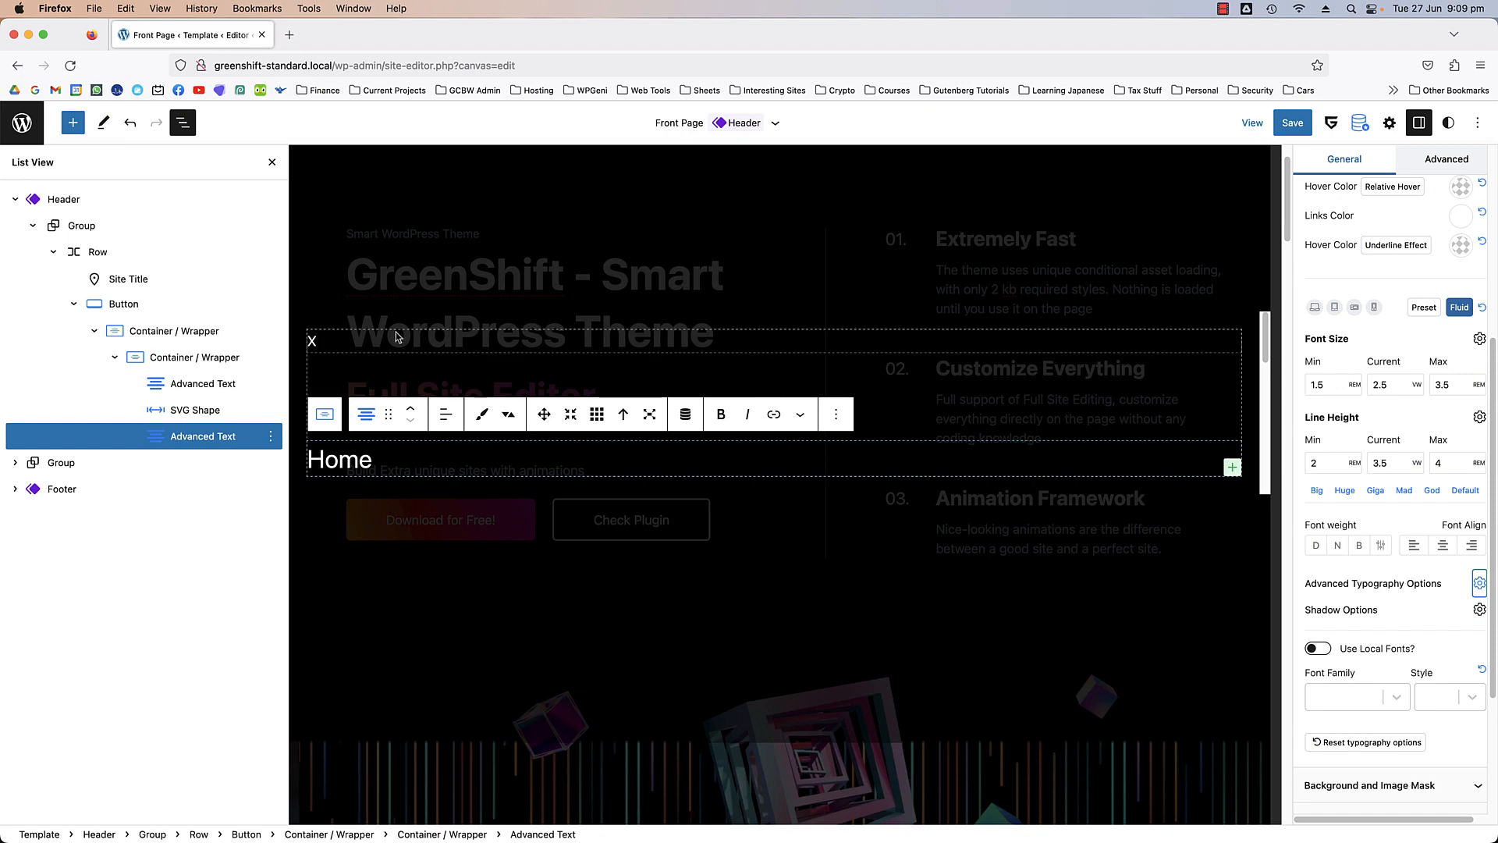
- Set the cursor of the X close mark to Pointer in its advanced typography options
left_click(309, 340)
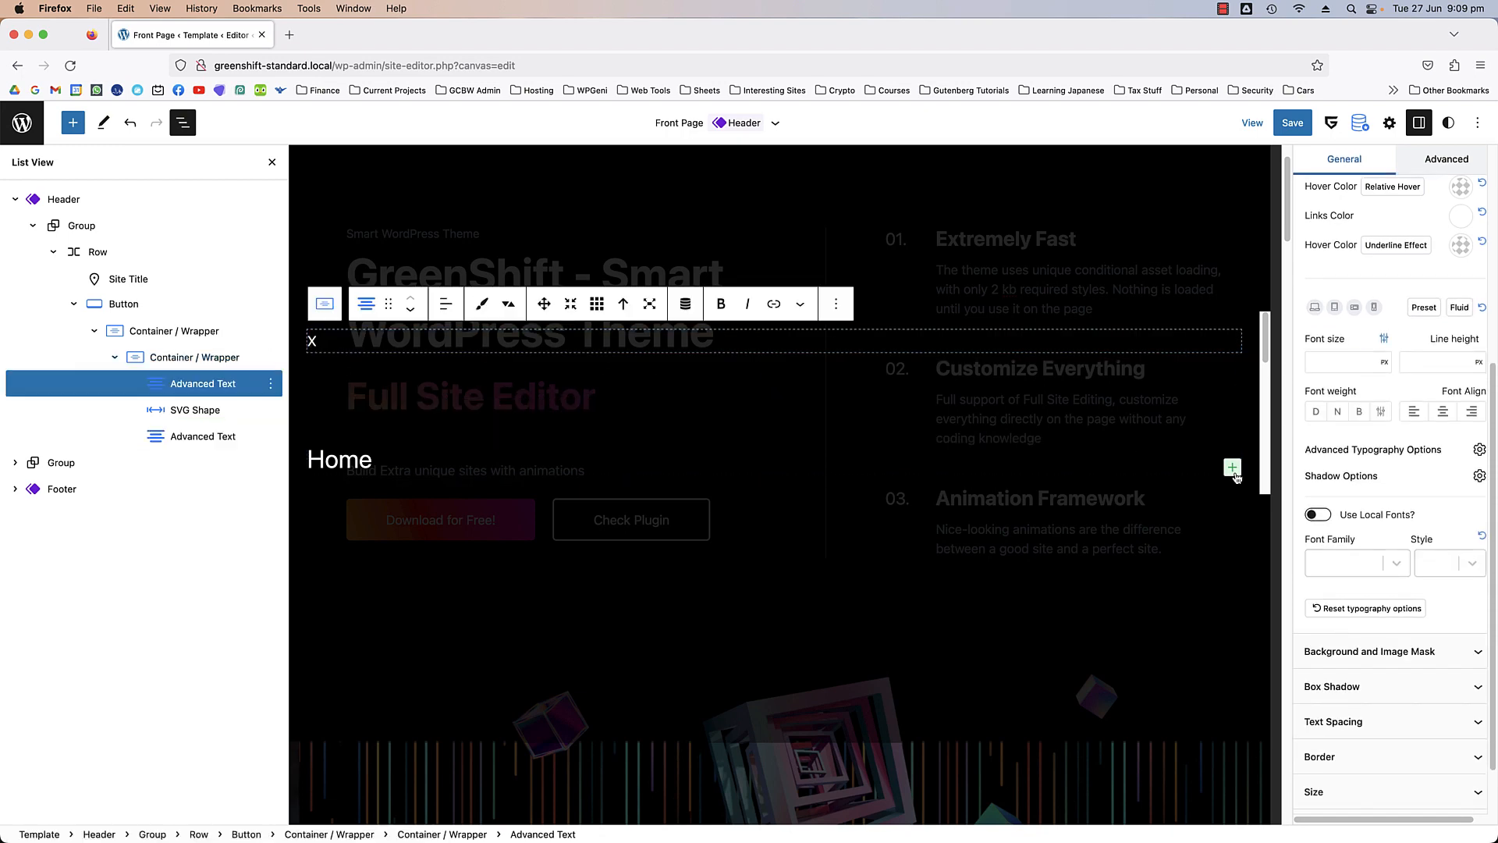
left_click(1480, 450)
scroll(1407, 697, "down", 5)
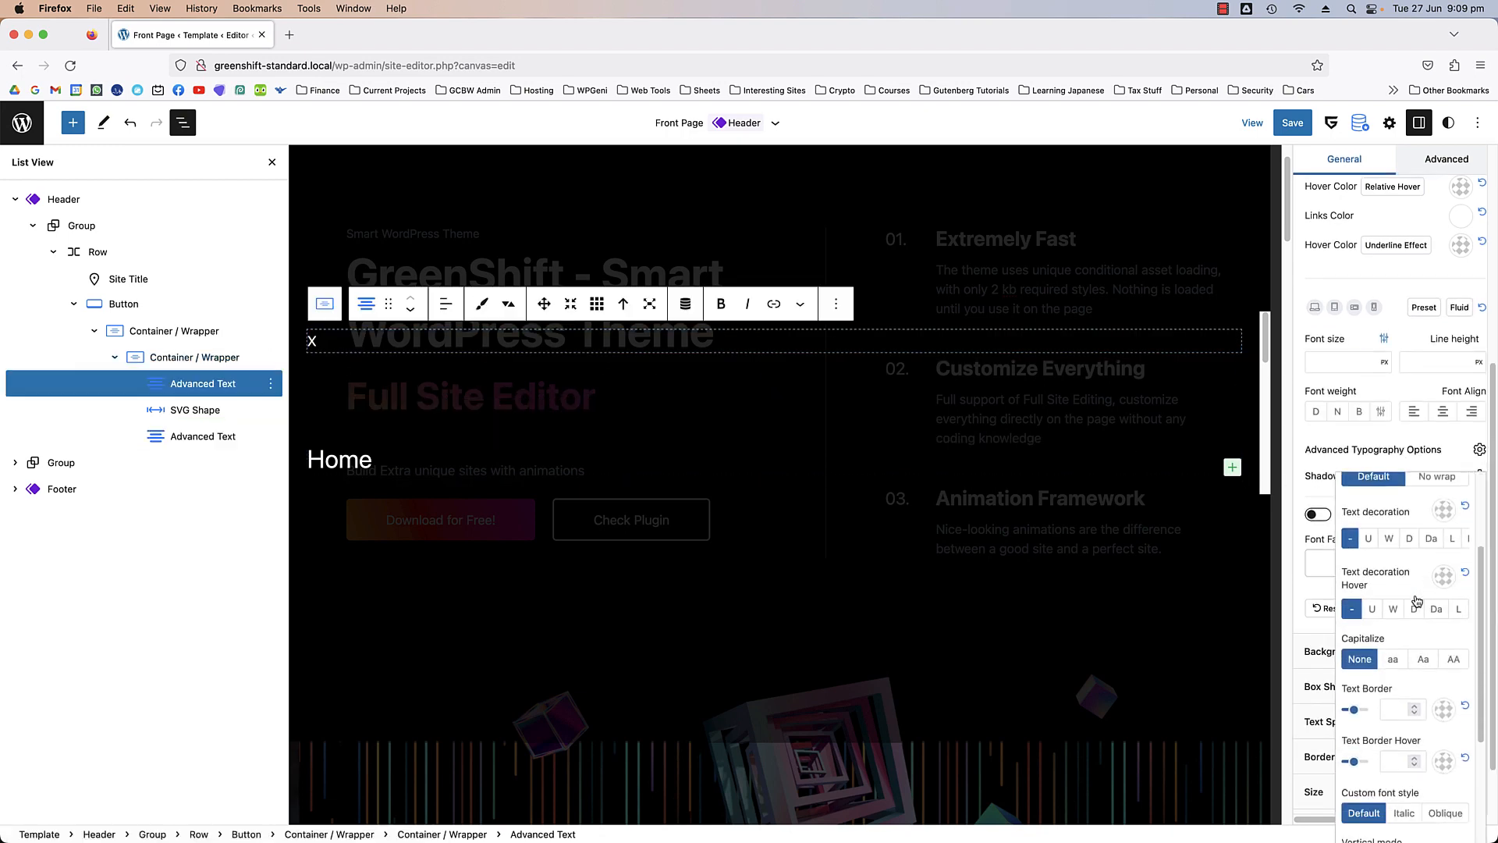
left_click(1404, 818)
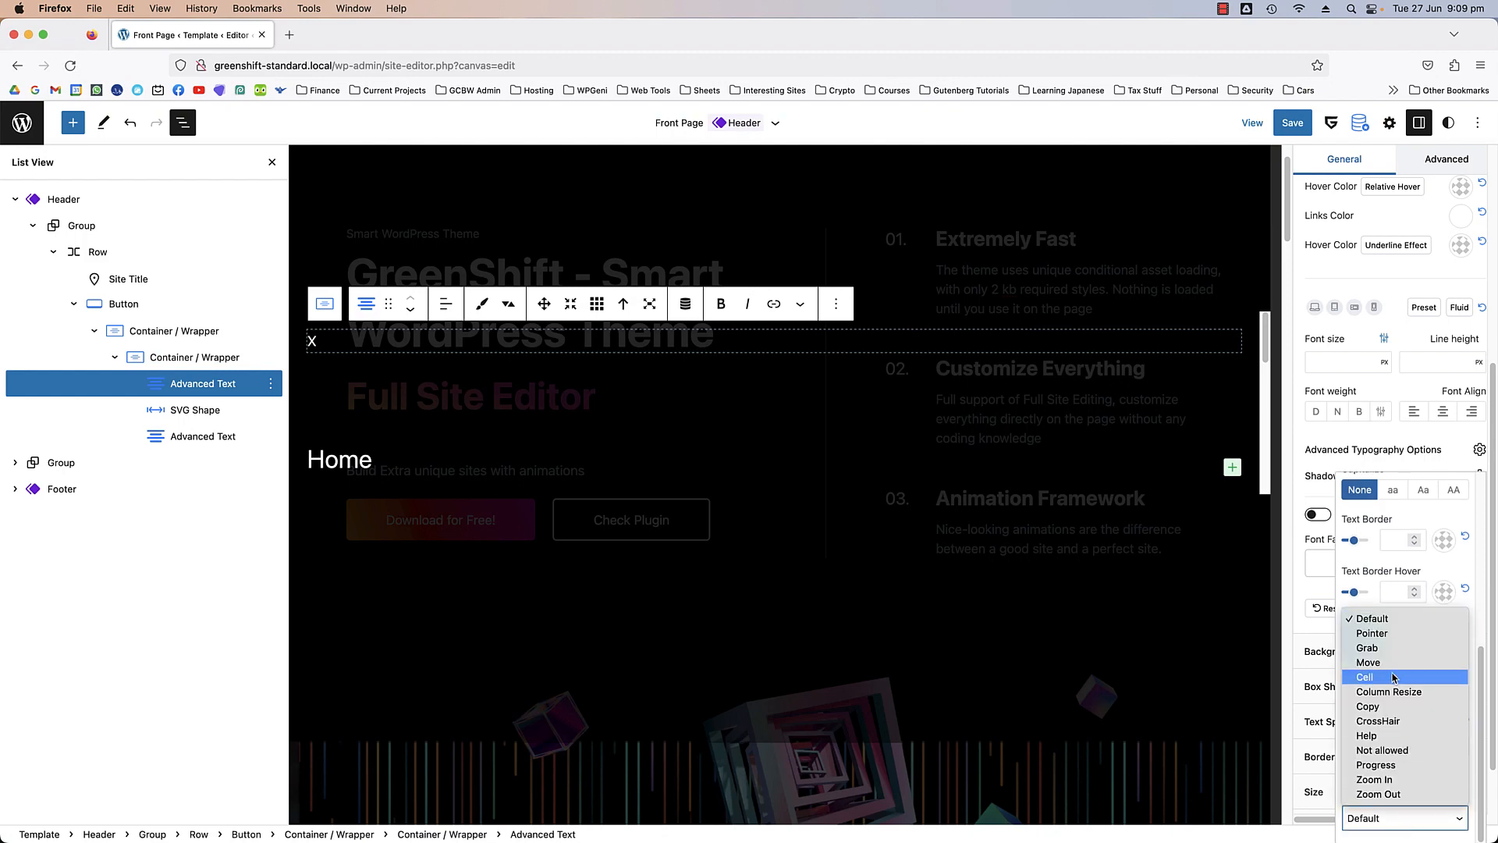
left_click(1385, 634)
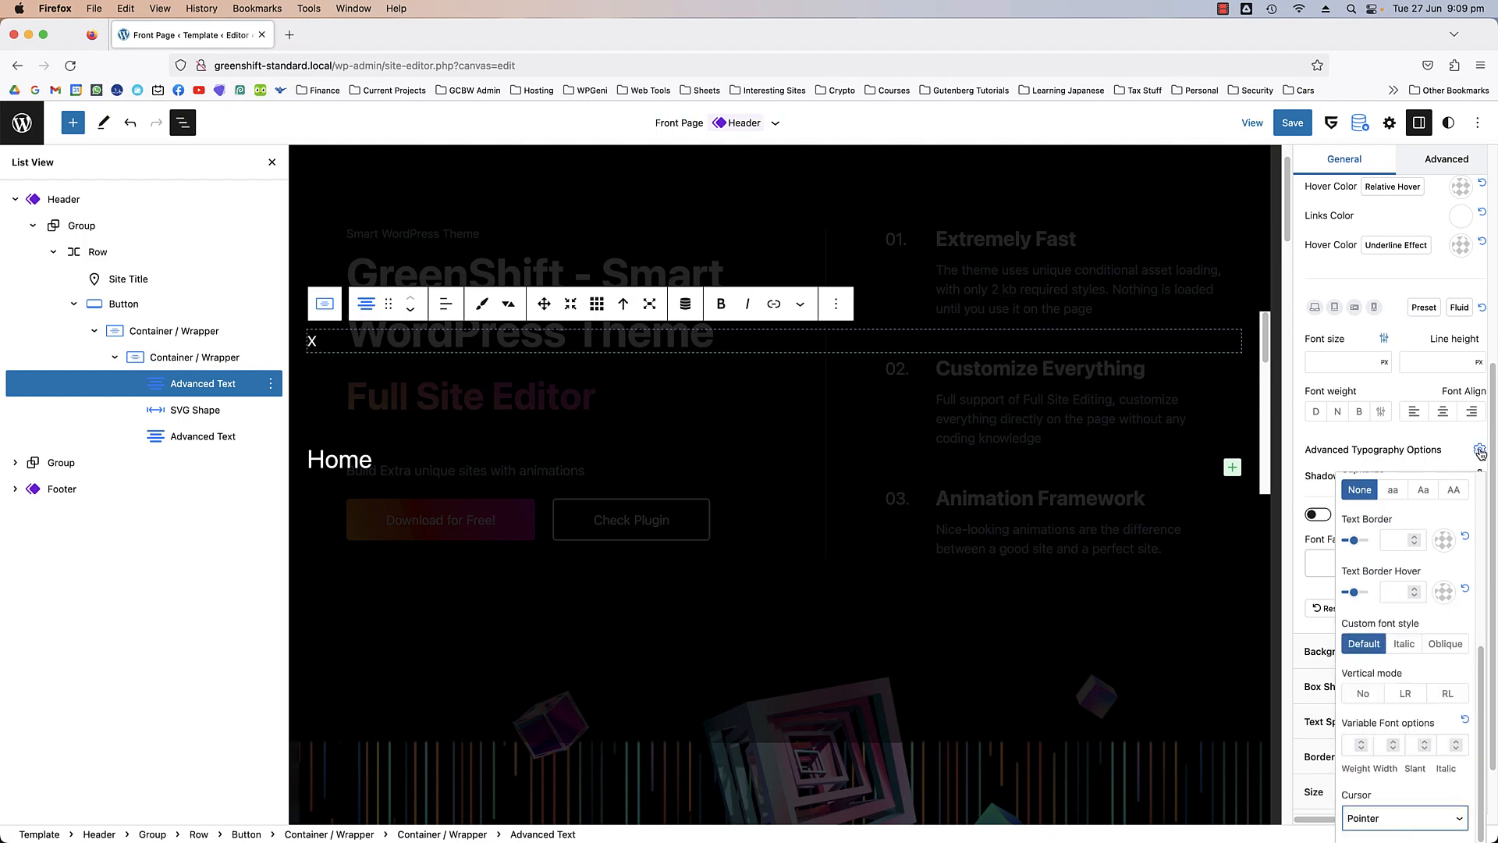
left_click(1447, 426)
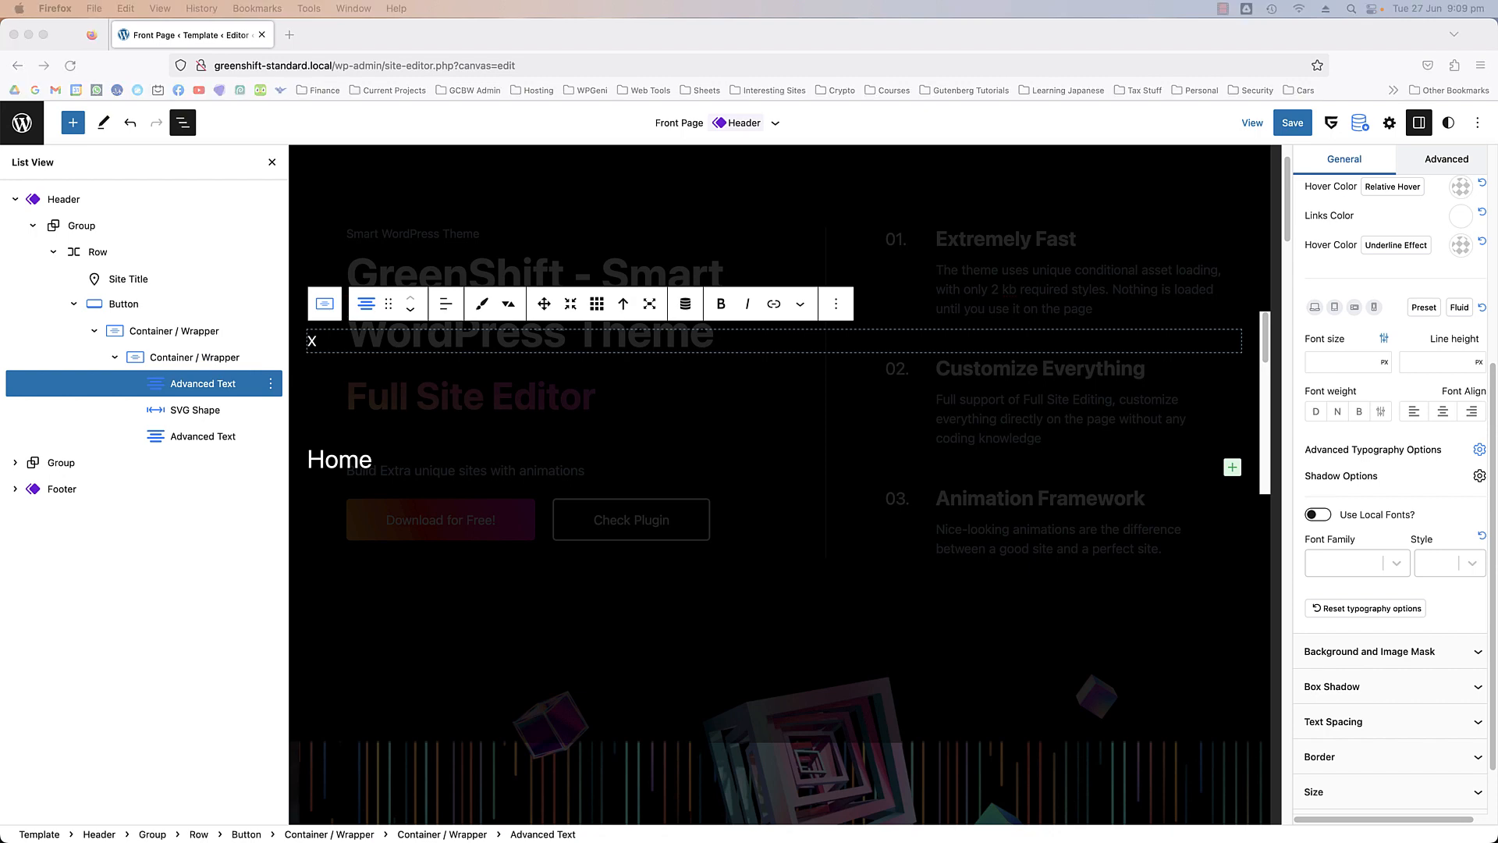
- Set the X close mark's font size to 40 px and its line height to 30 px
left_click(1342, 361)
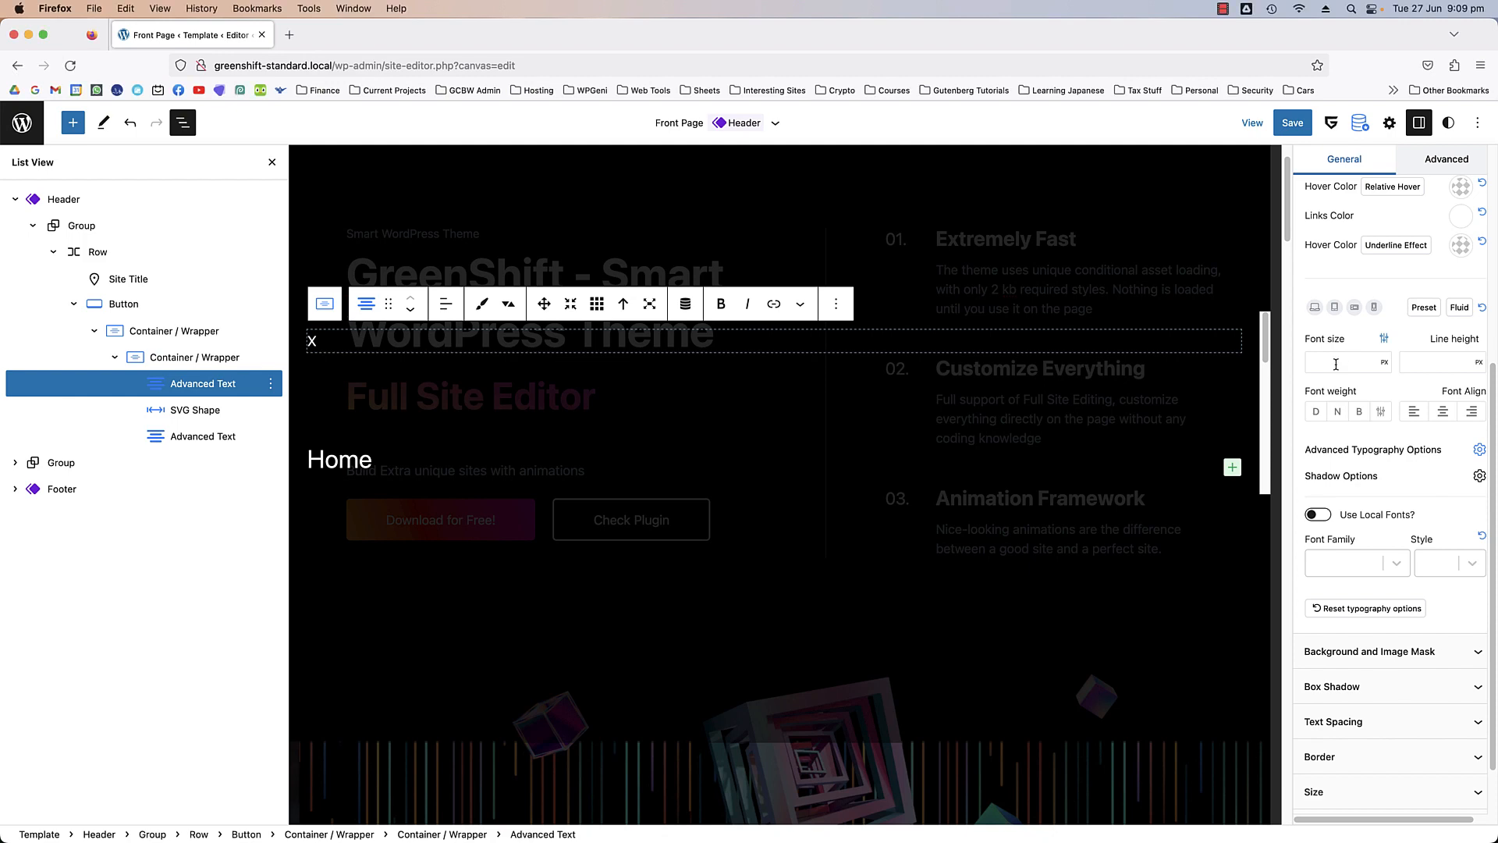
type("40")
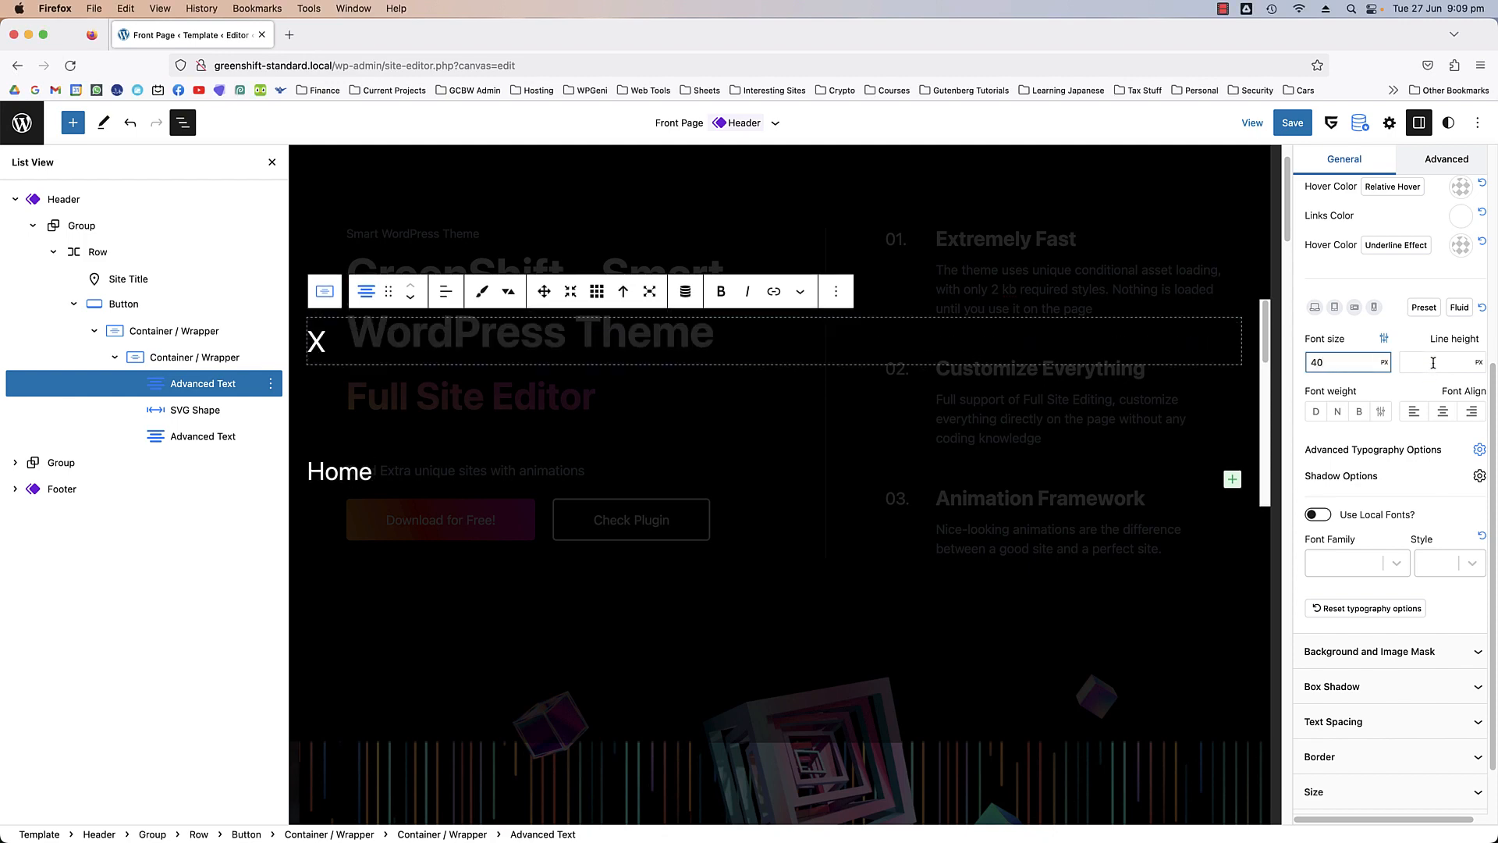
left_click(1433, 362)
type("30")
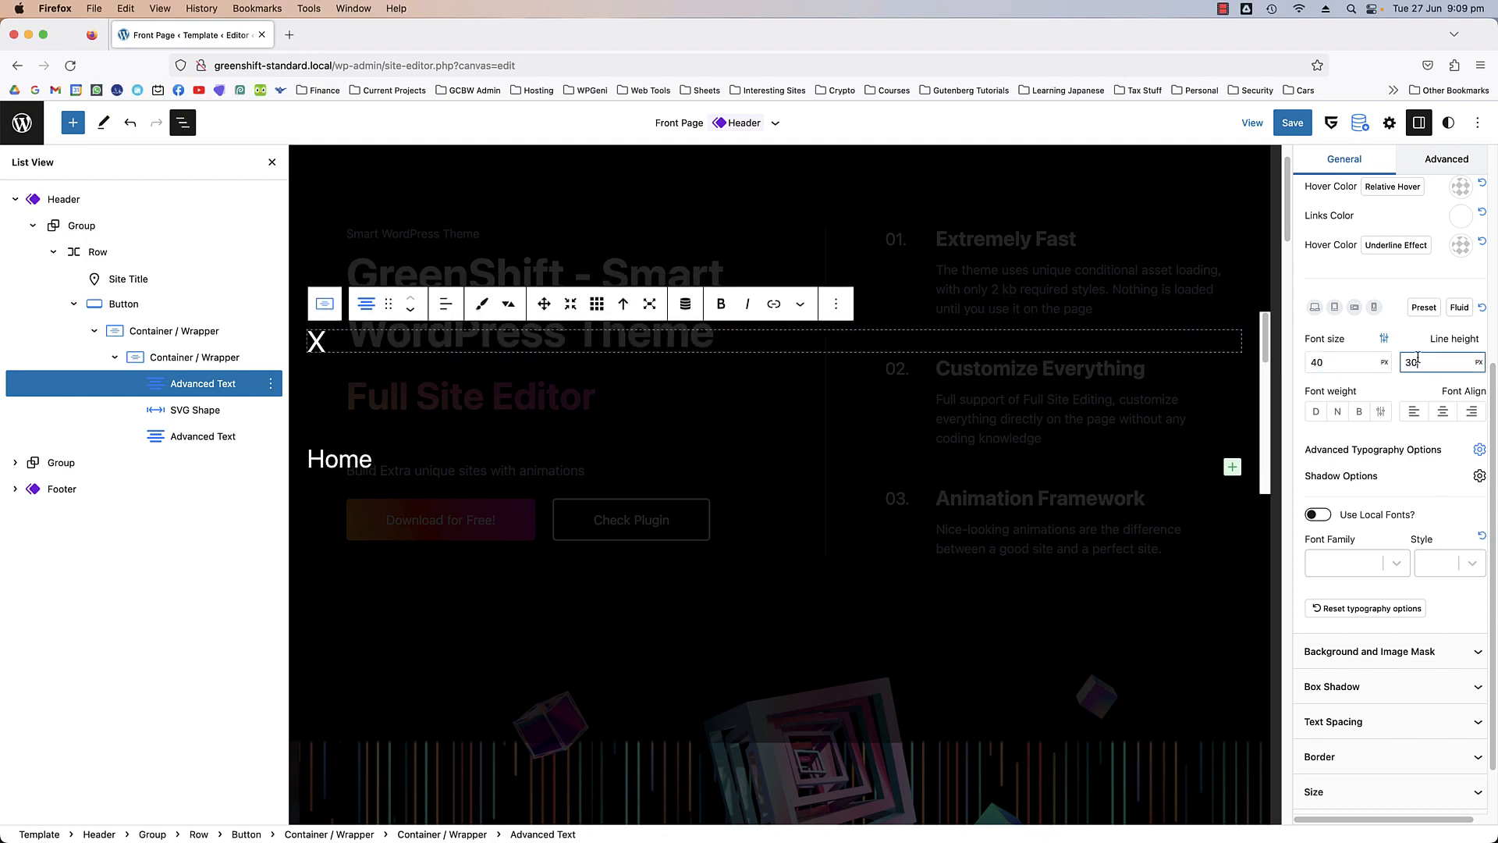
left_click(192, 439)
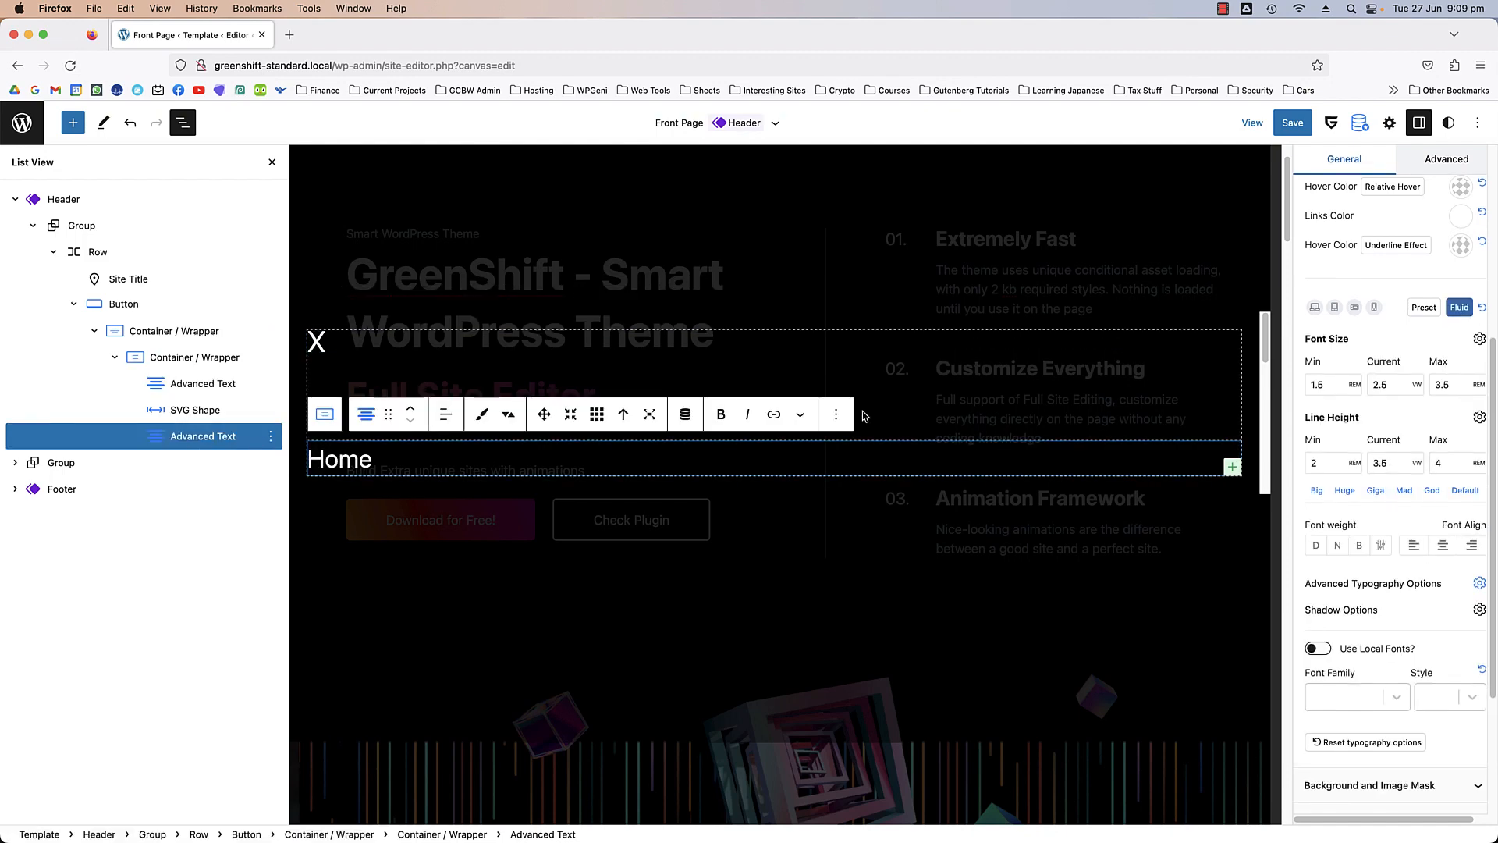
left_click(838, 413)
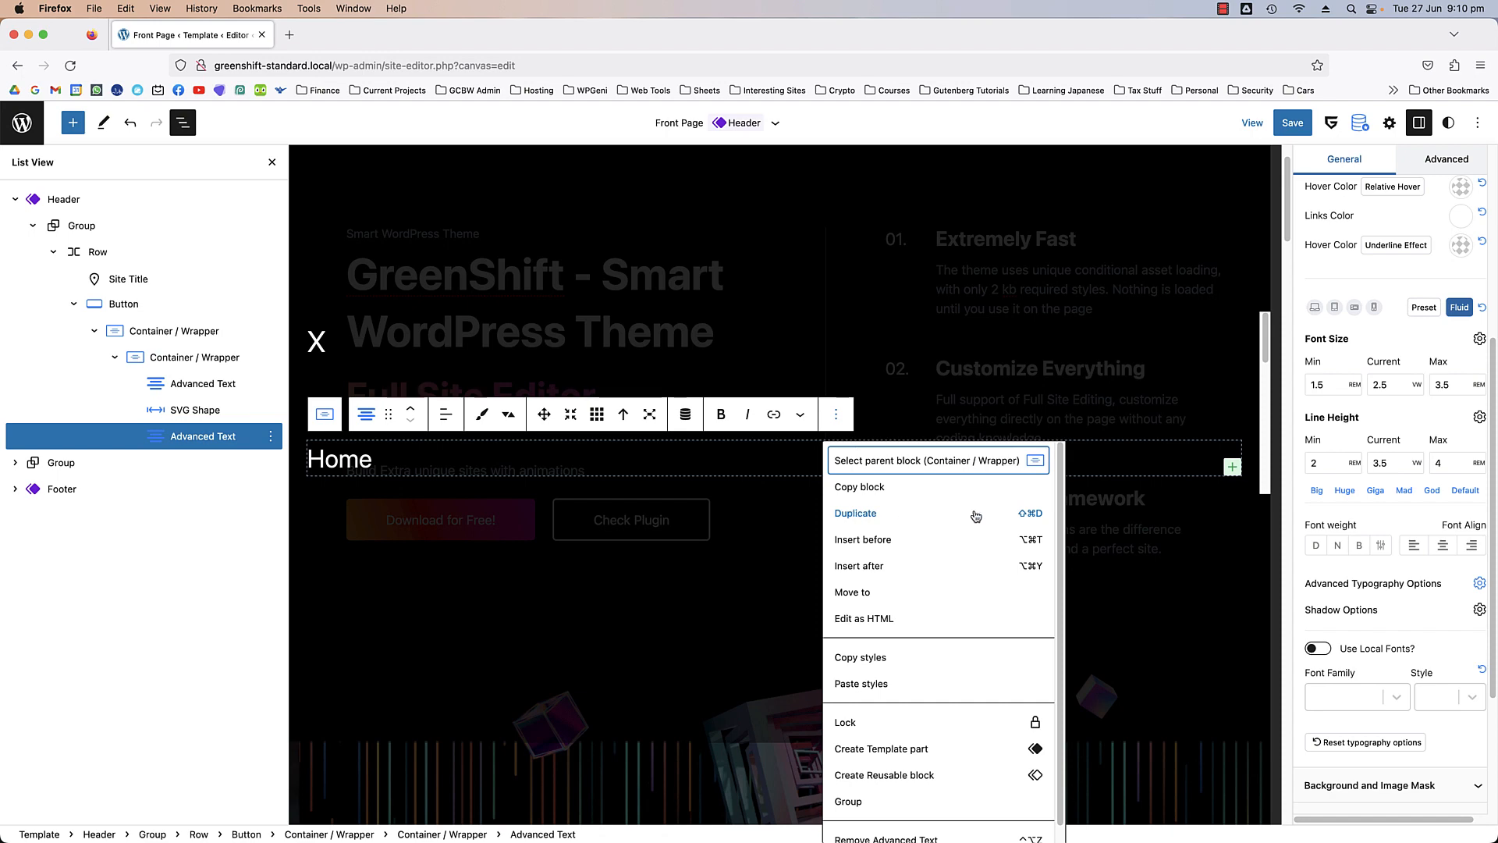
left_click(350, 467)
key("super+d")
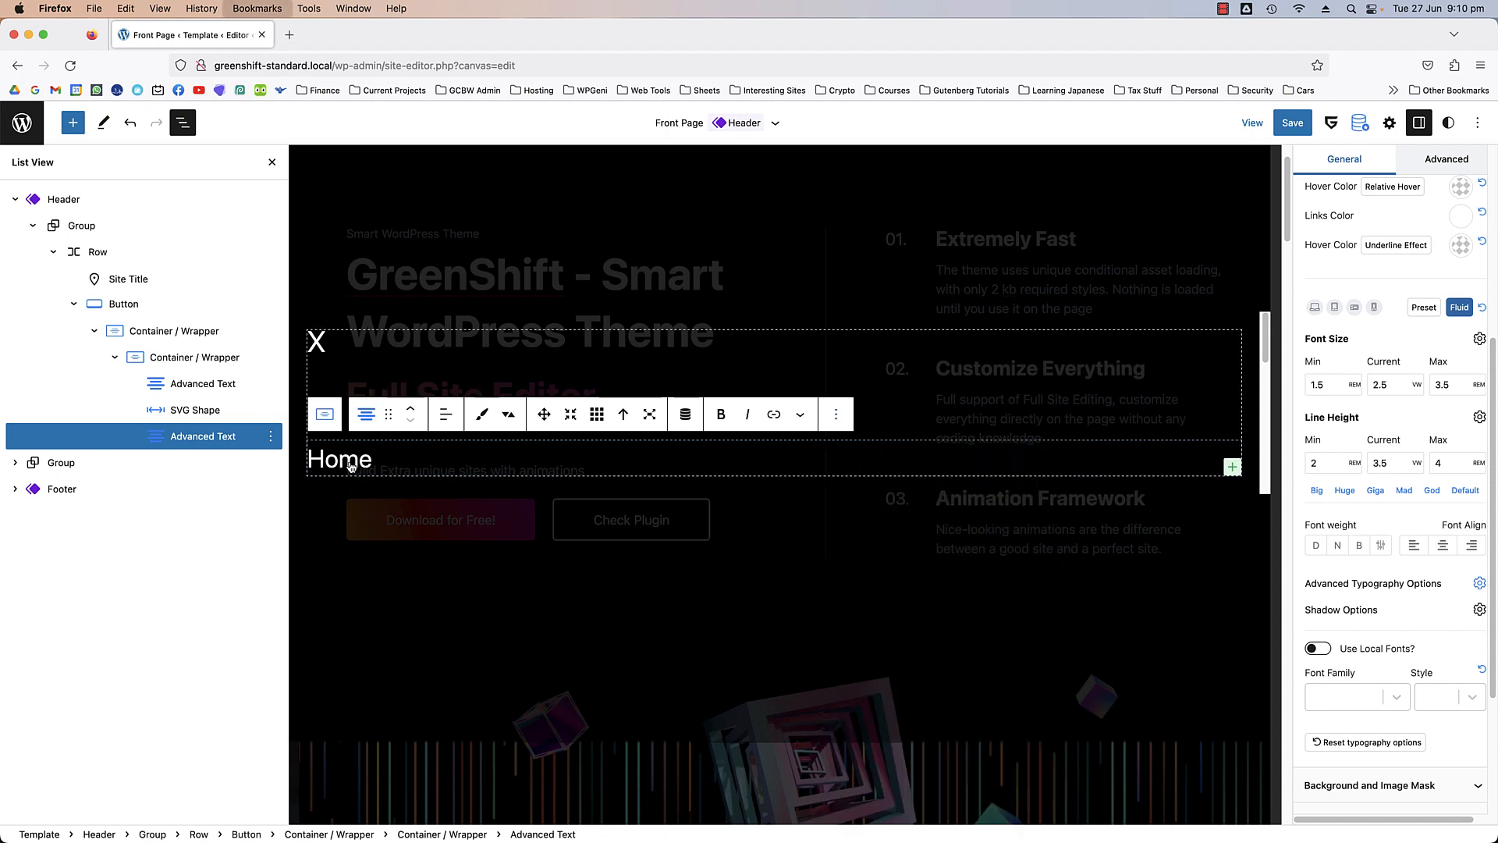
left_click(1231, 430)
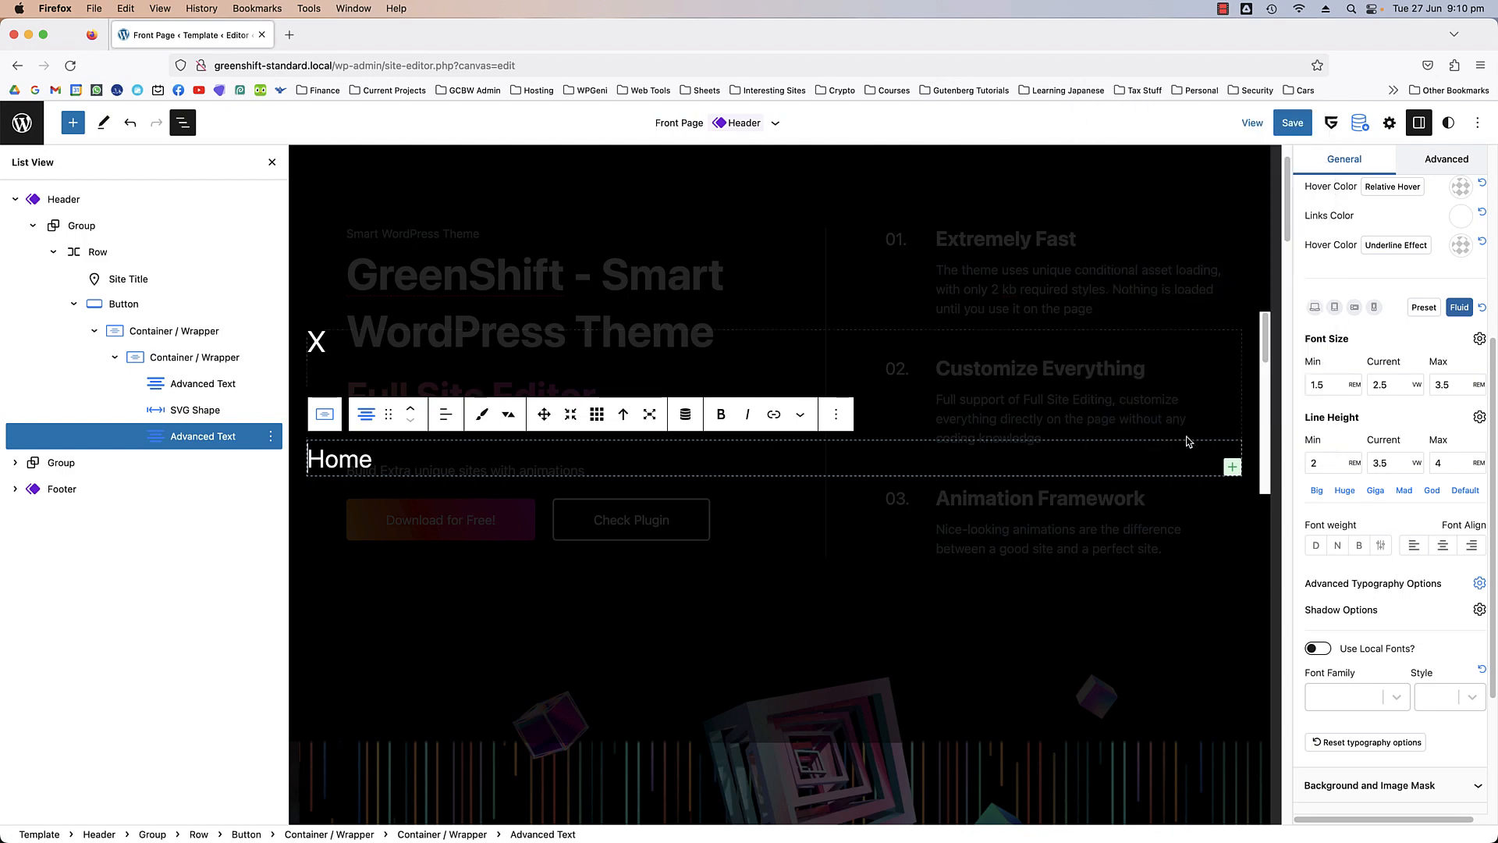
- Duplicate the Home text block four times inside the overlay's inner container
left_click(206, 417)
left_click(213, 434)
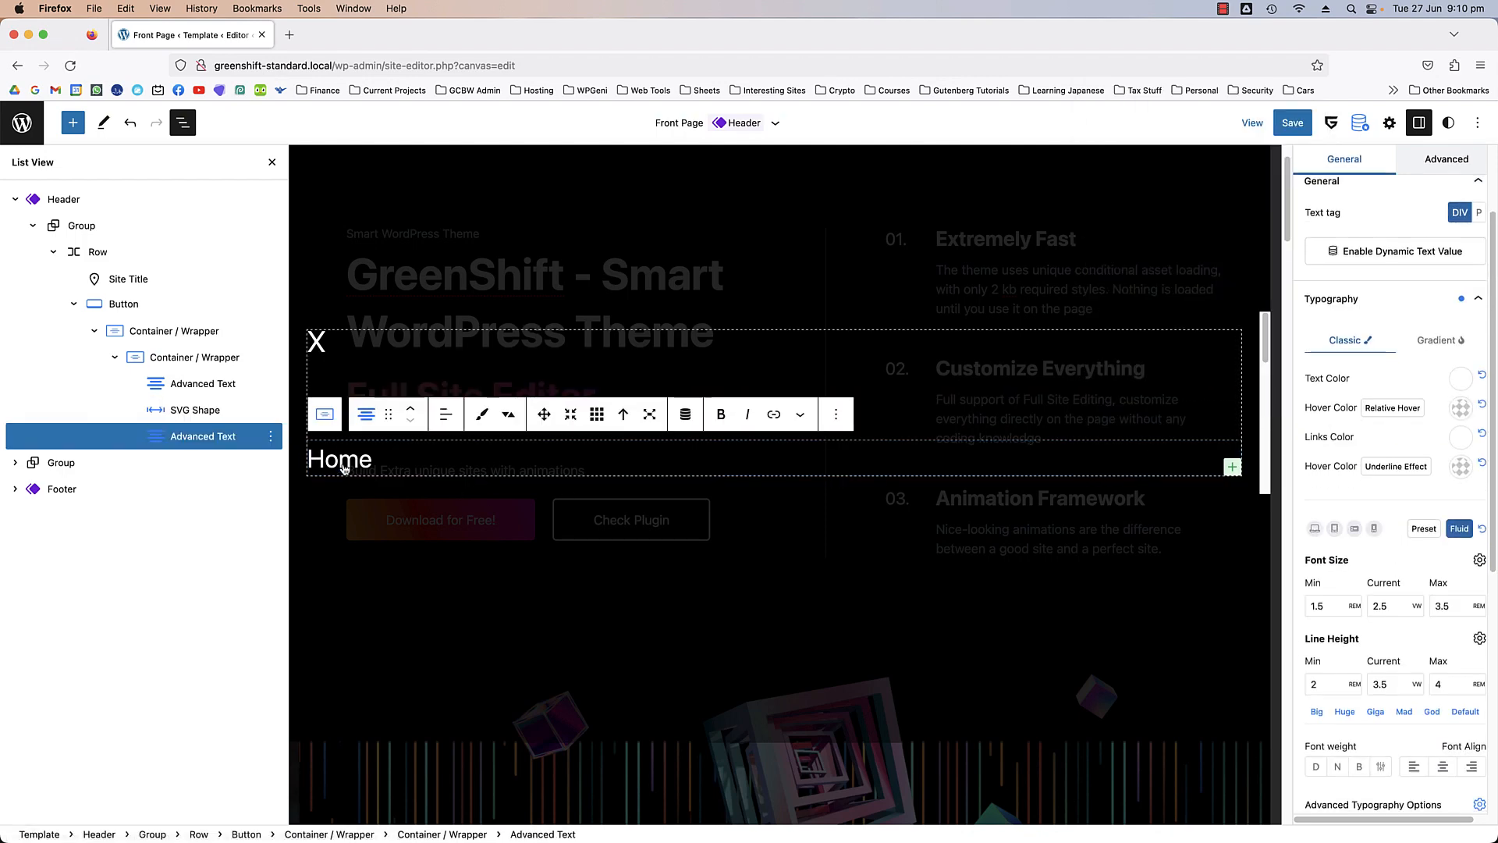
key("super+shift+d")
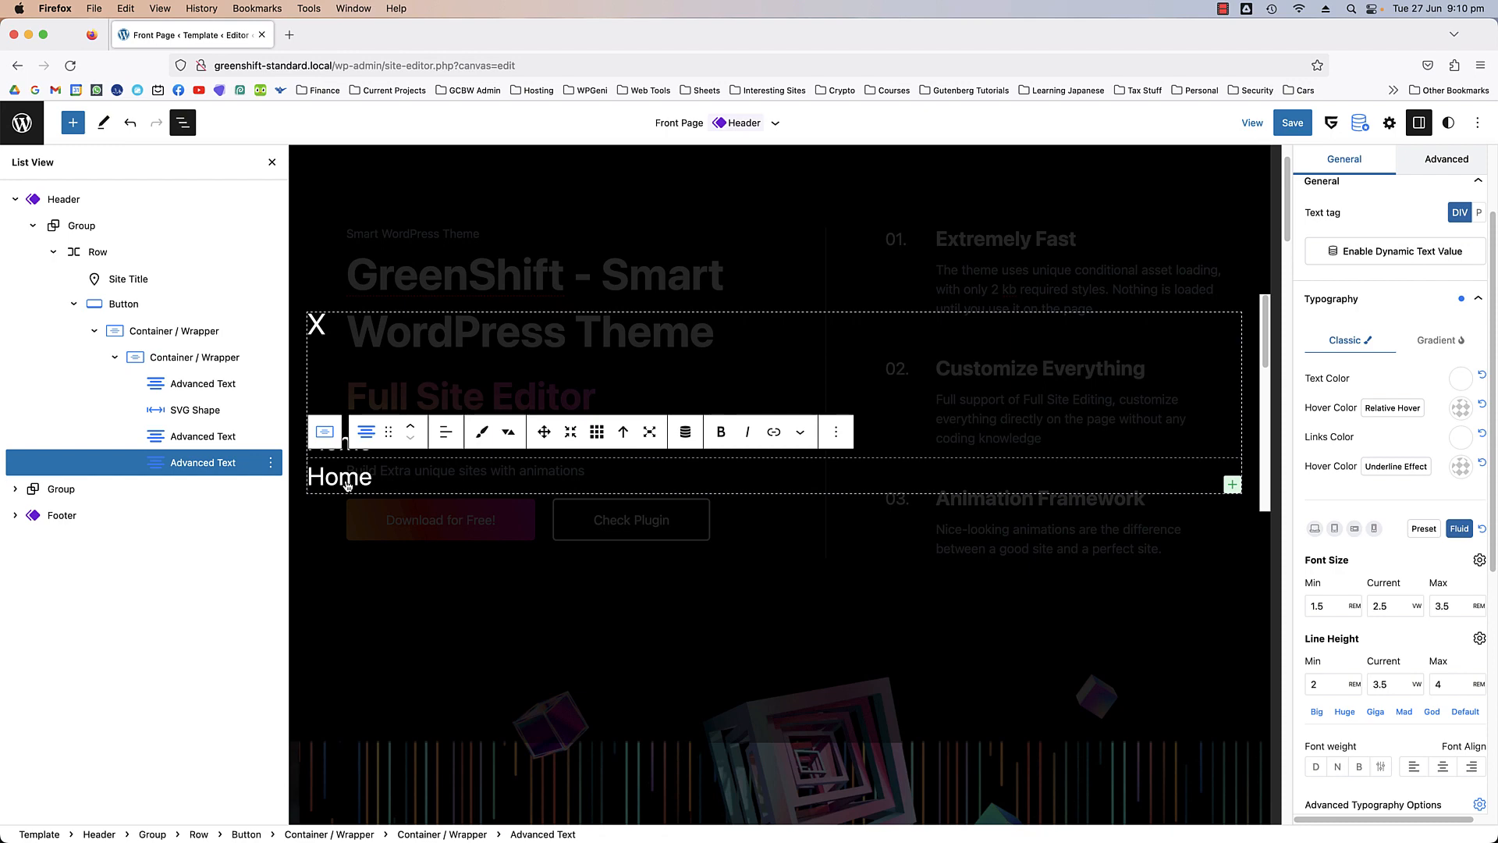
key("super+shift+d")
key("super+shift+d")
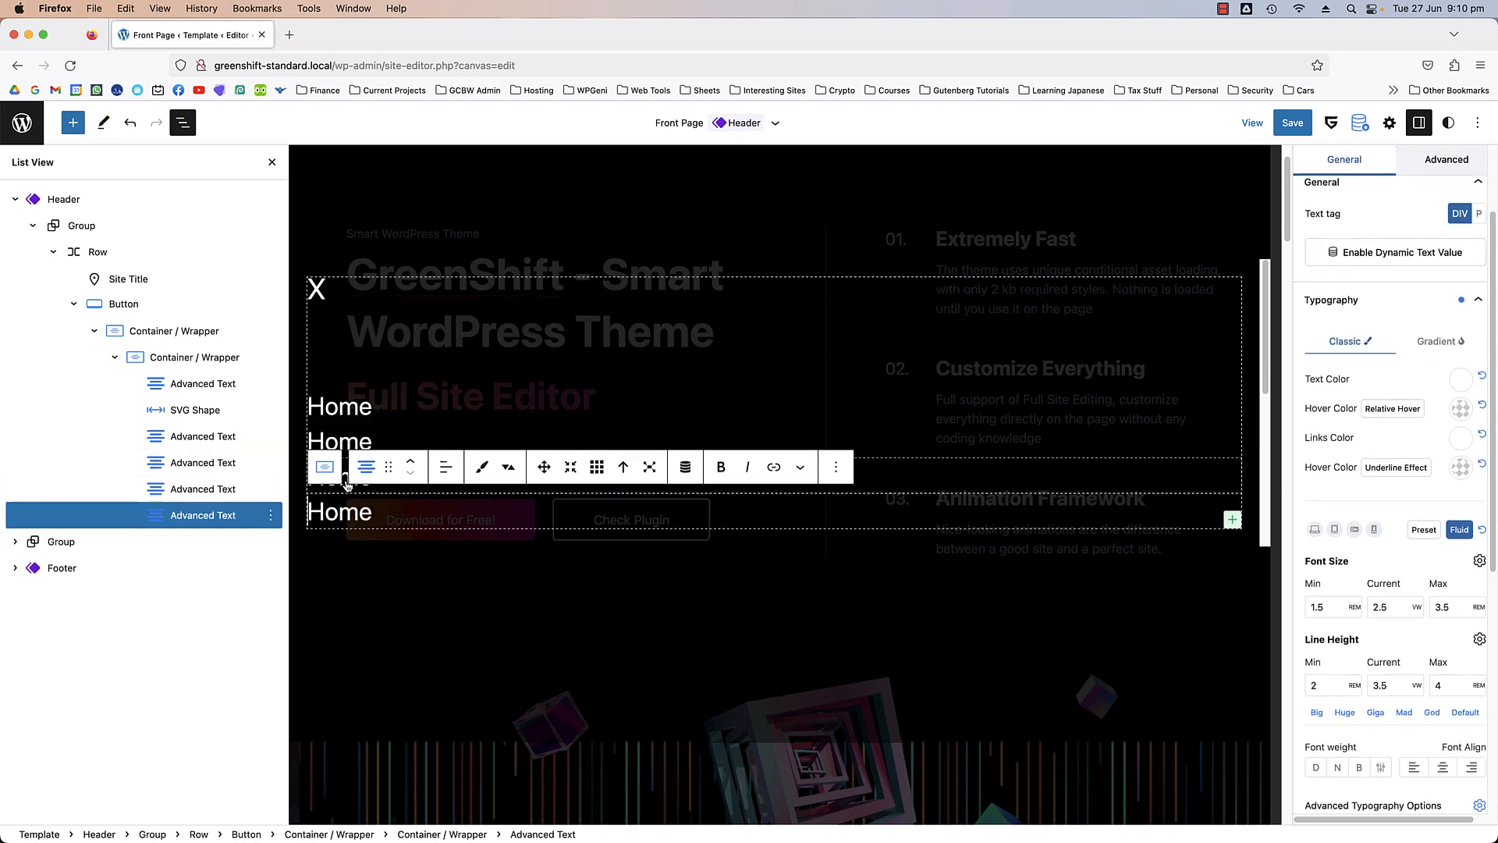
key("super+shift+d")
- Change the text of the second Home block to "About"
double_click(349, 433)
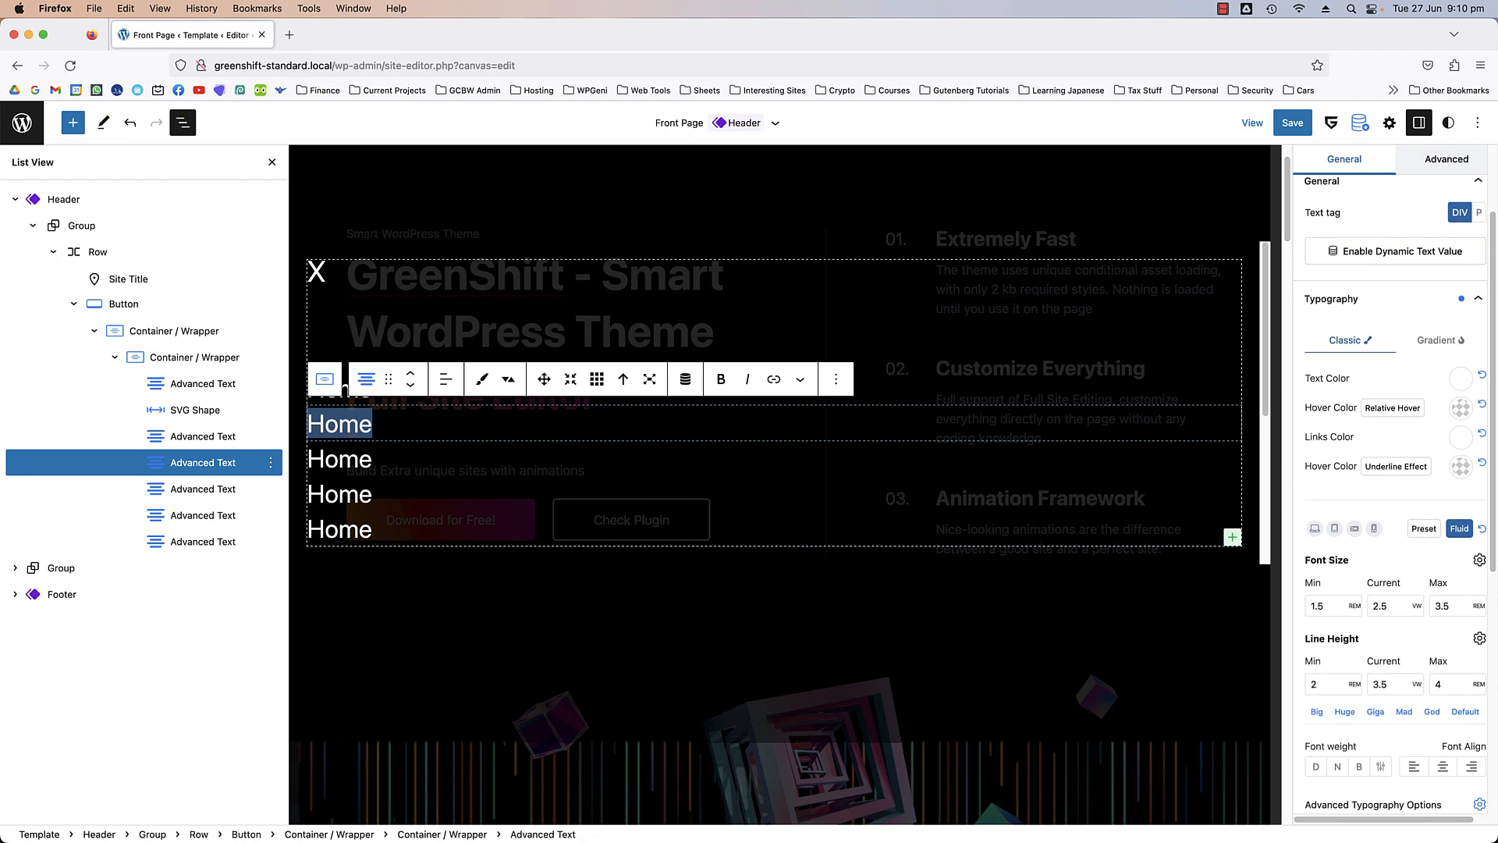
type("About")
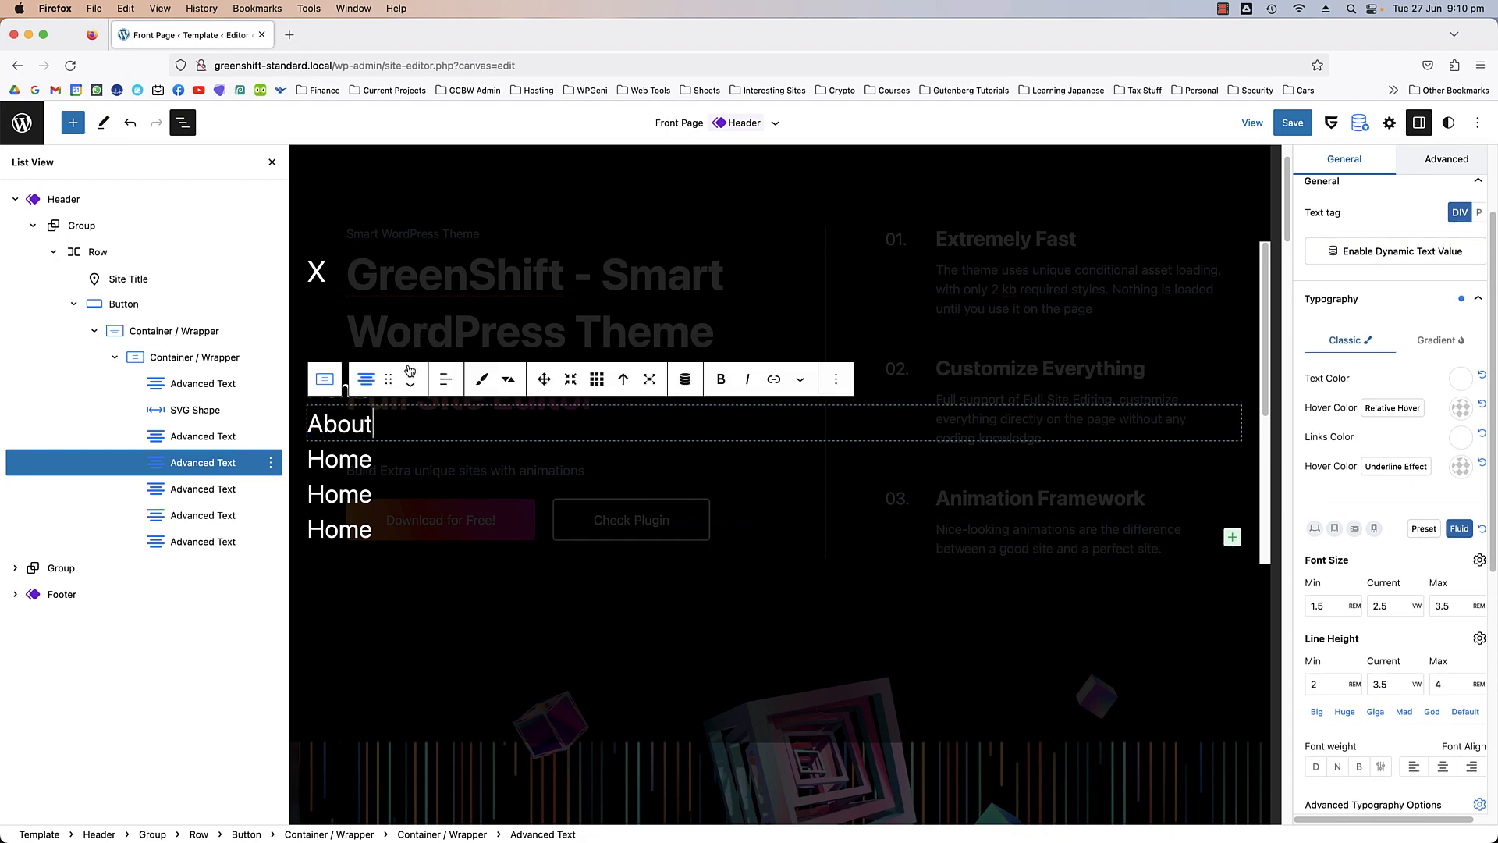
- Change the texts of the remaining three duplicated Home blocks to "Services", "Blog" and "Contact"
left_click(338, 468)
double_click(338, 468)
type("S")
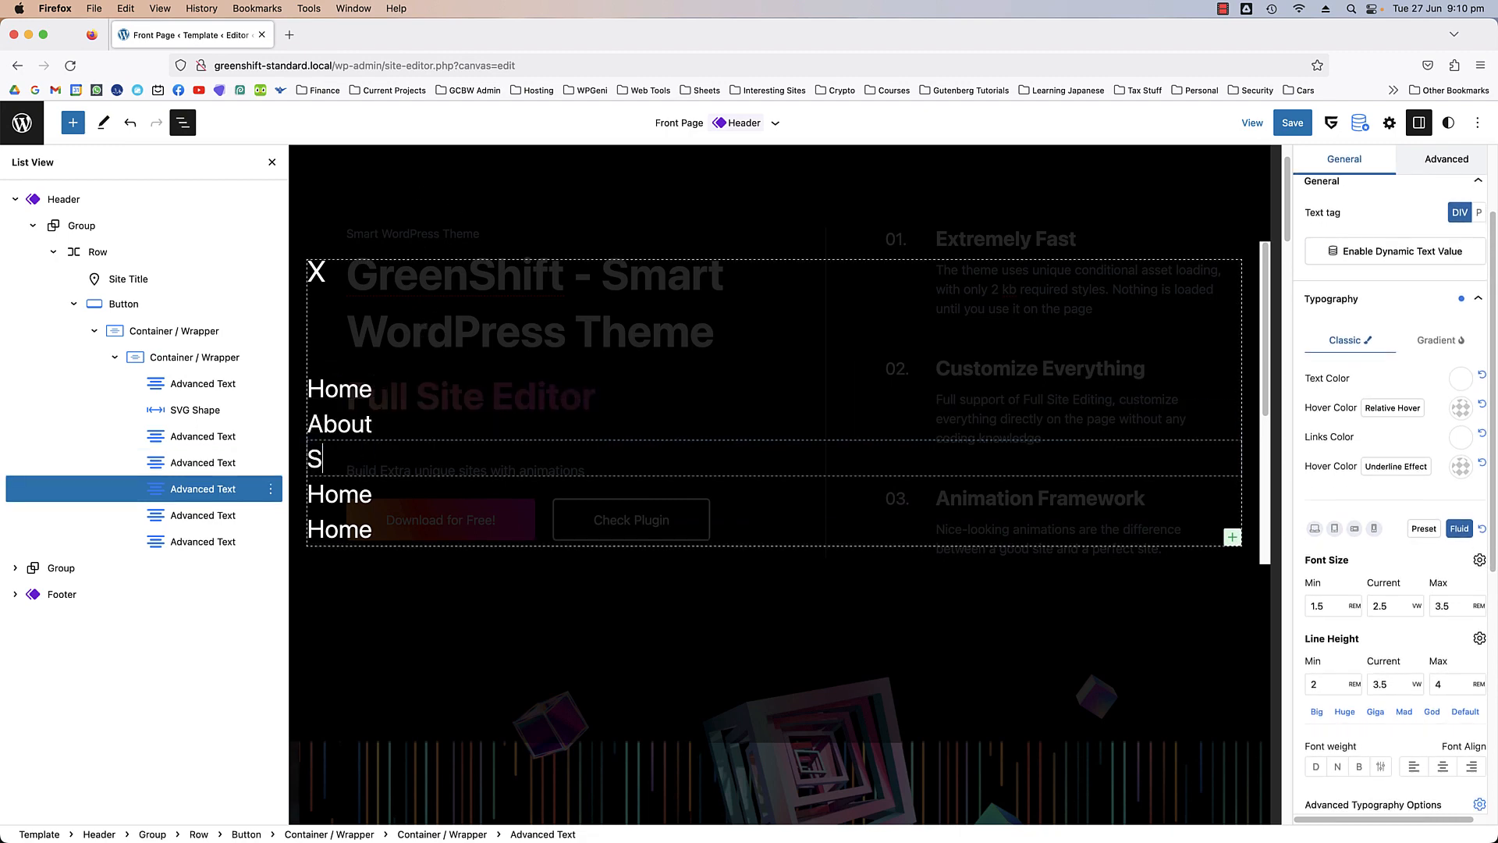
type("ervices")
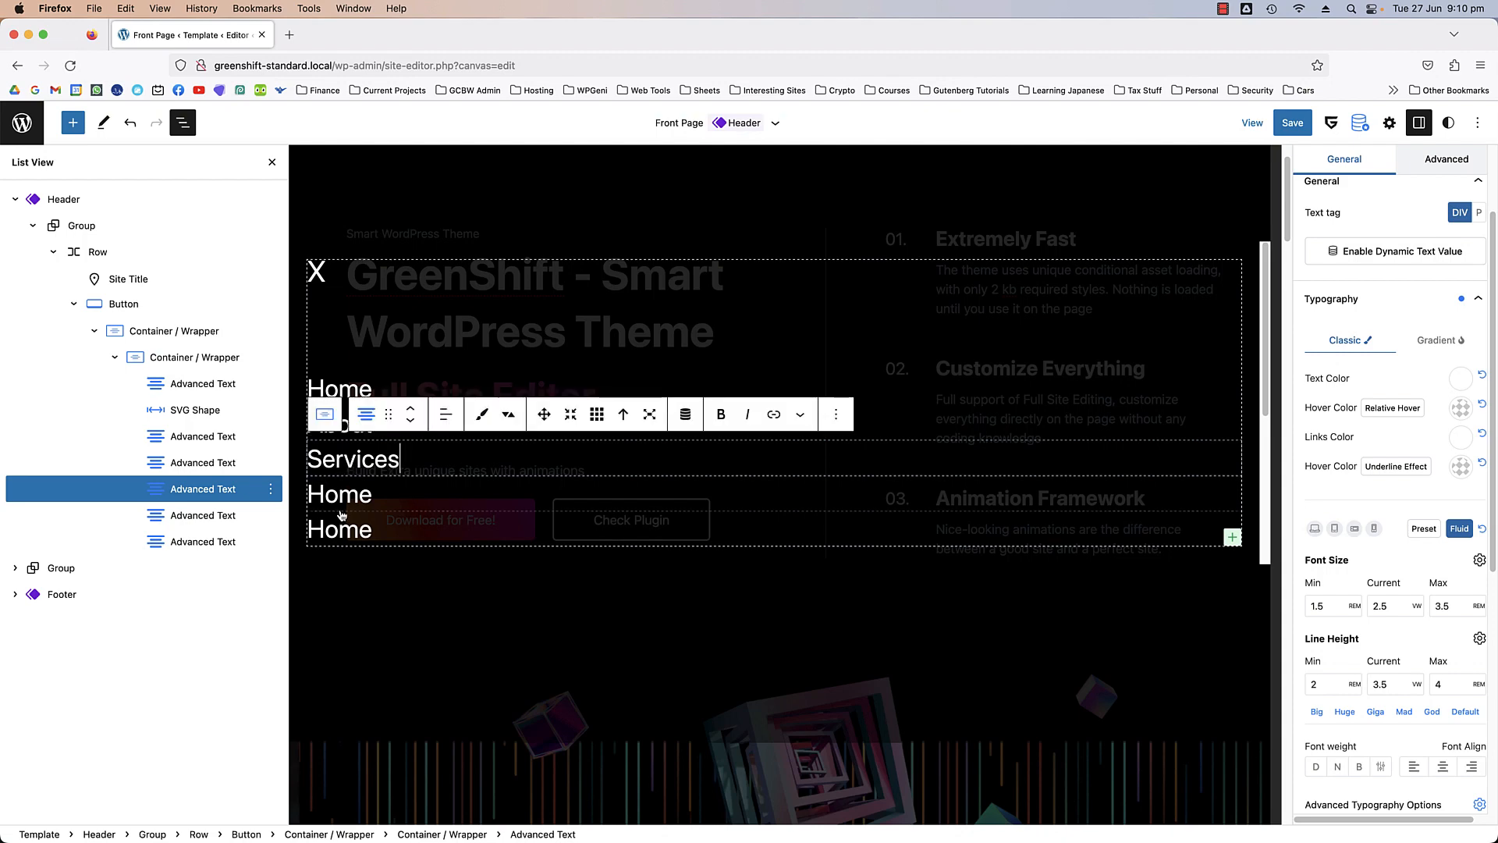
double_click(345, 504)
type("Blog")
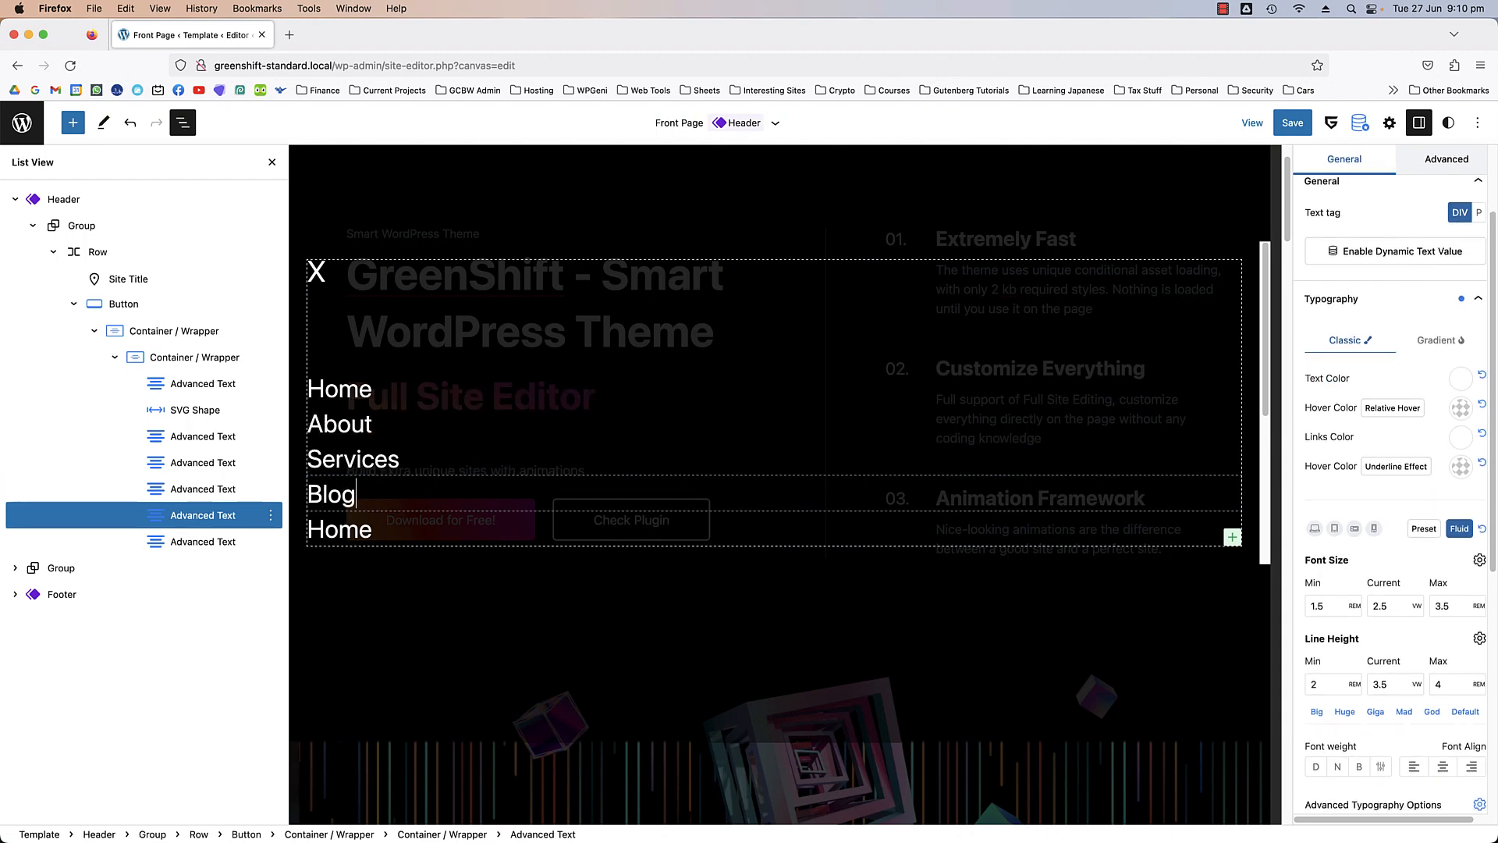
double_click(330, 531)
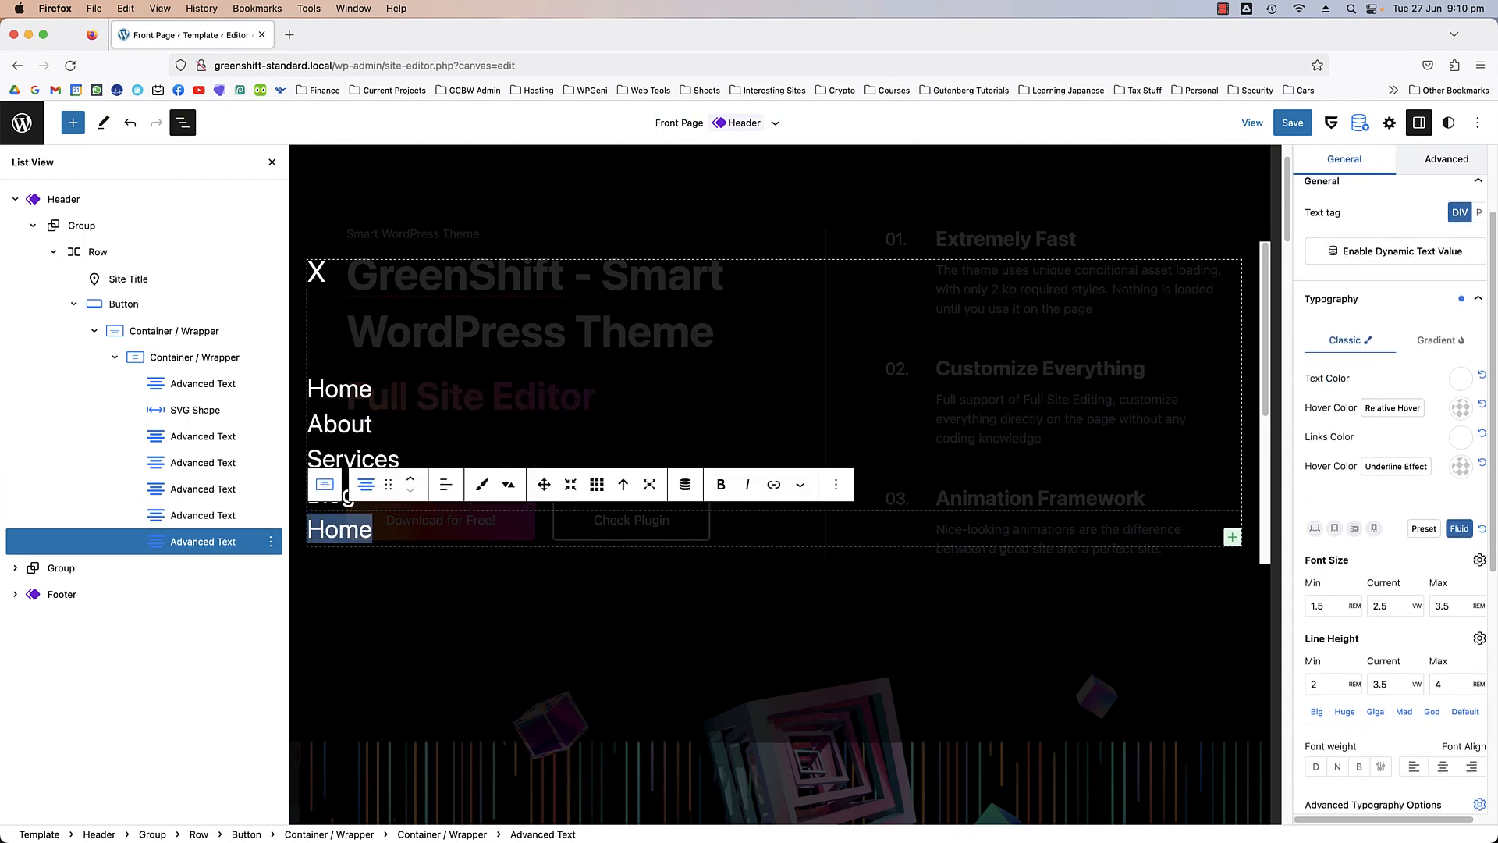
type("Contact")
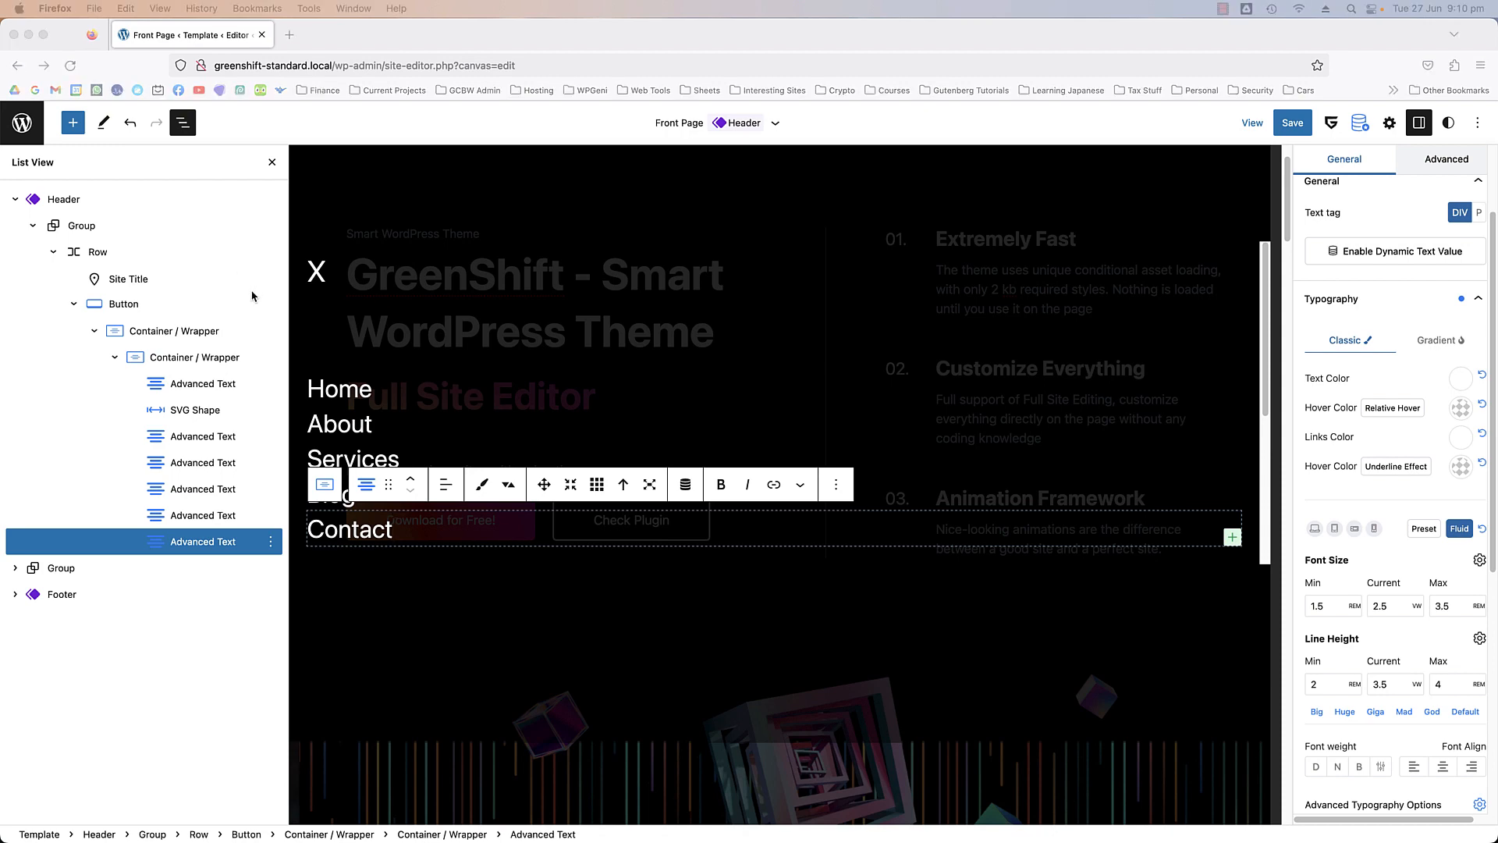
- Set the overlay's outer container to a Flexbox layout with Row direction and centred justify content
left_click(176, 332)
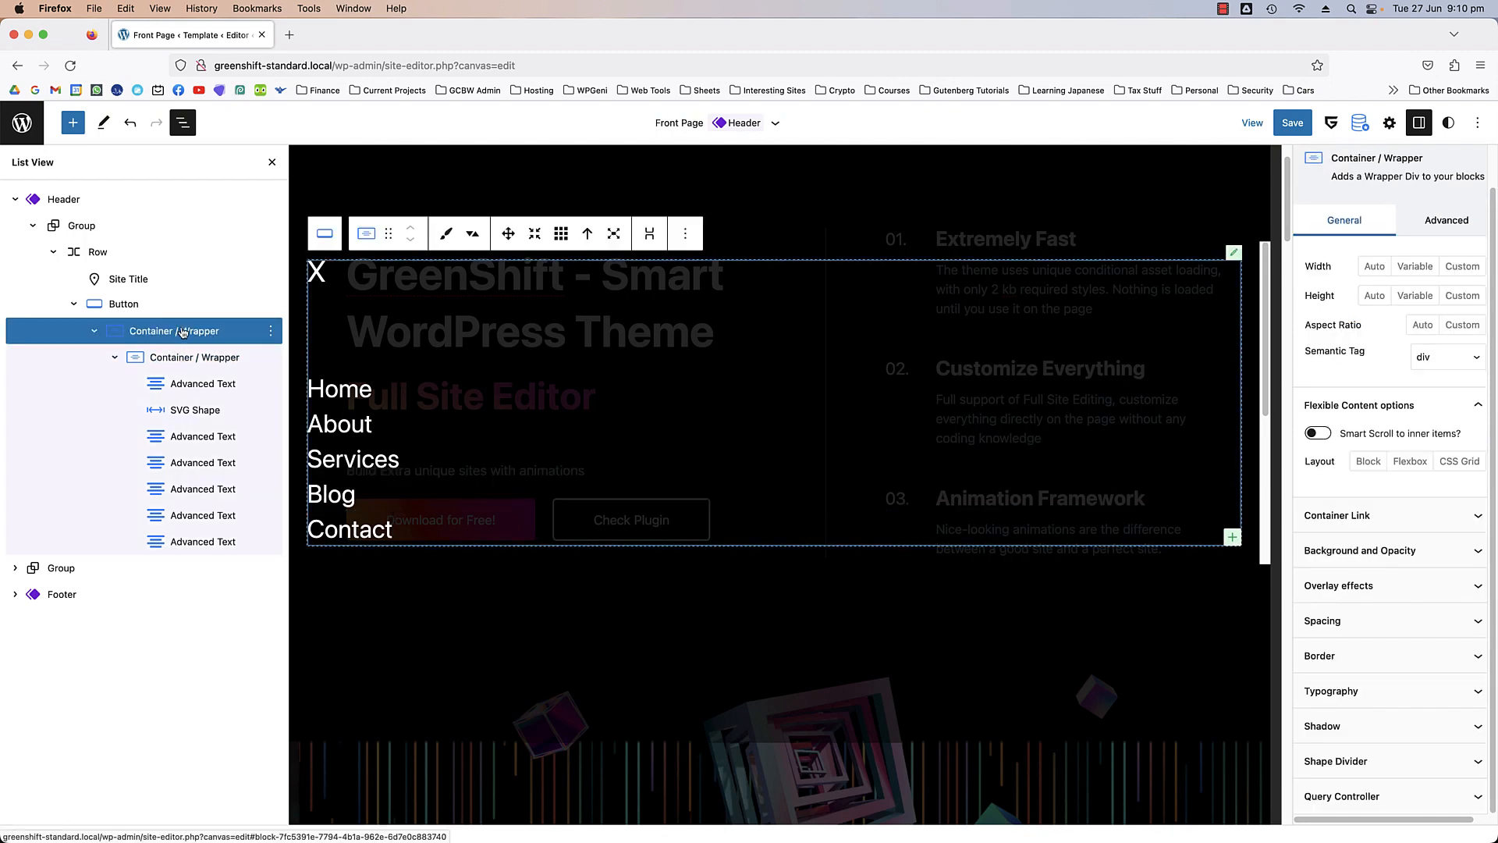
left_click(1410, 461)
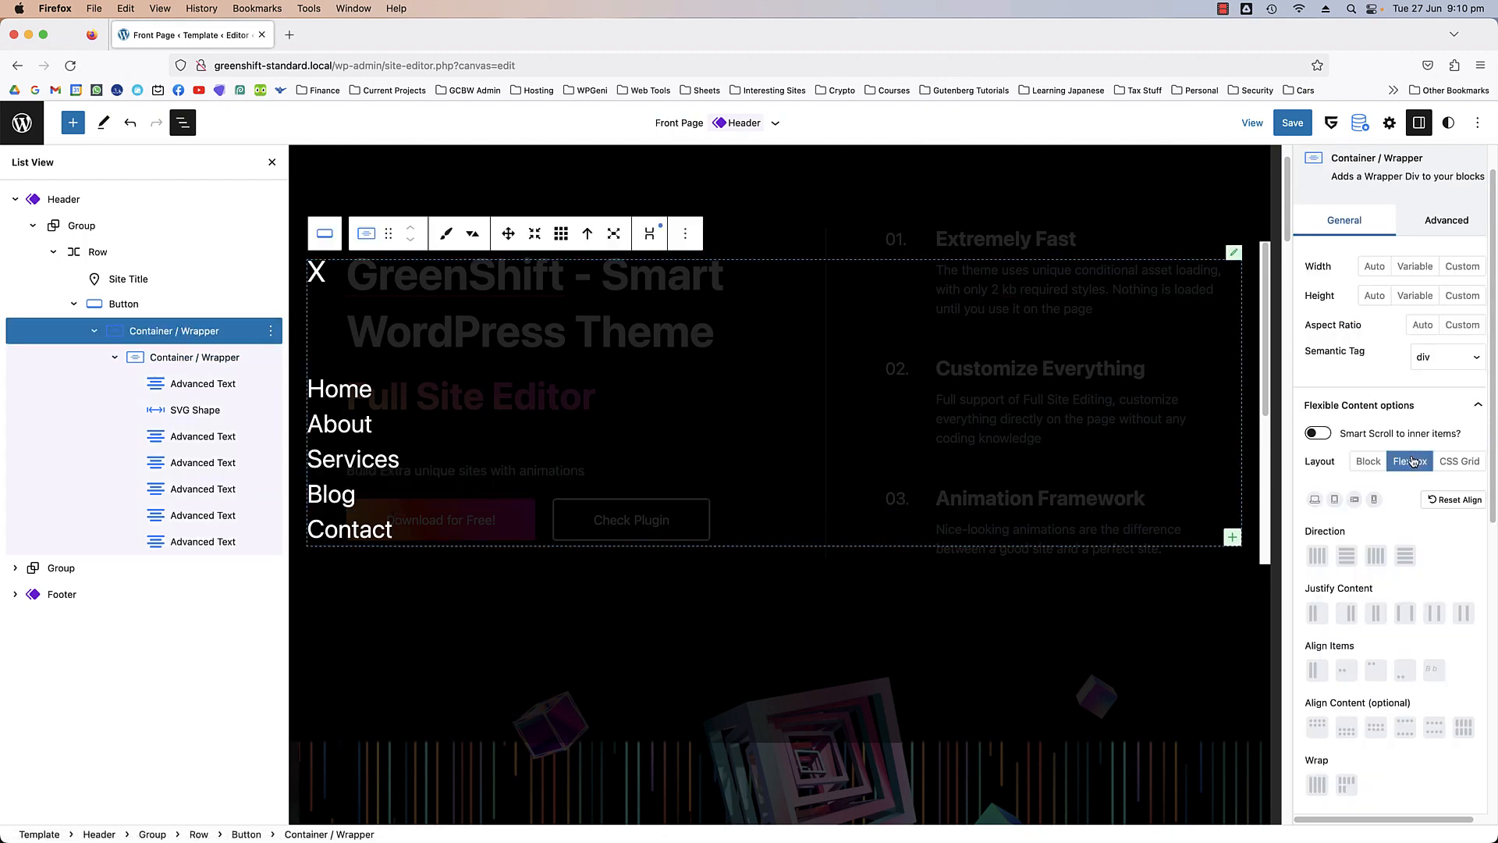
left_click(1348, 556)
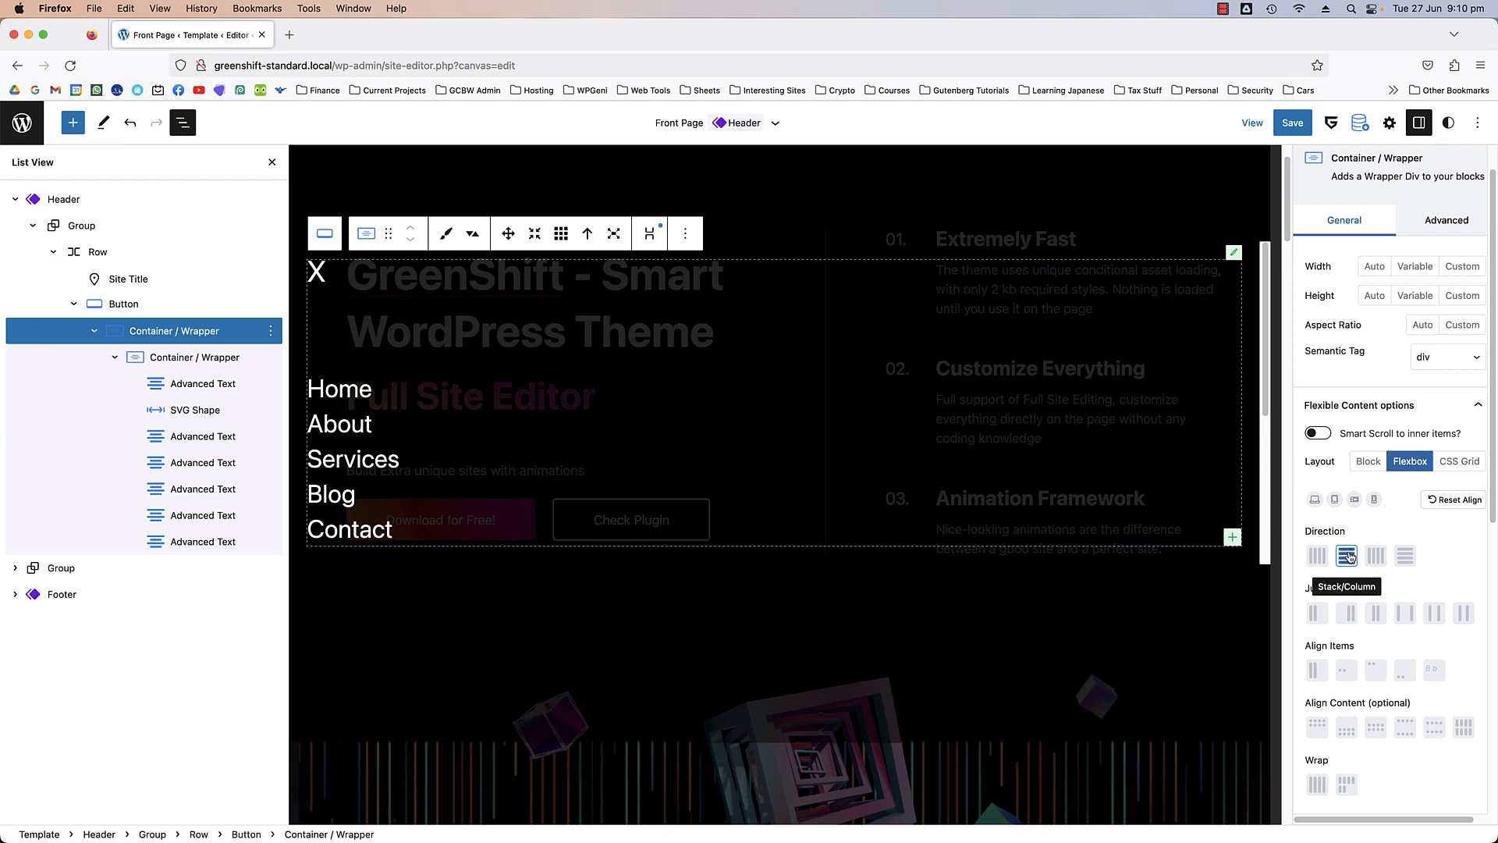
left_click(1317, 559)
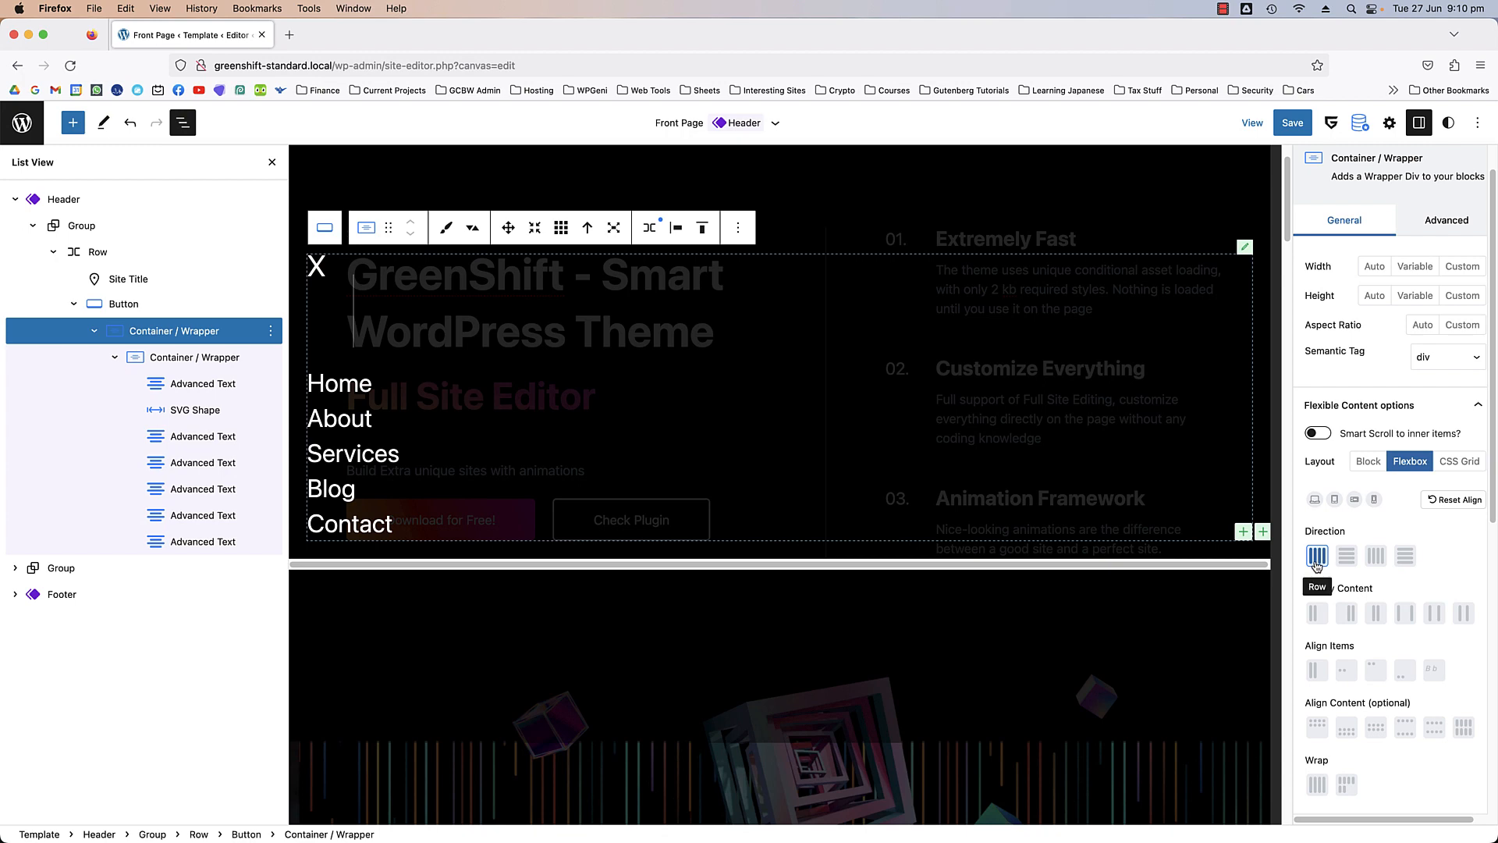
left_click(1376, 615)
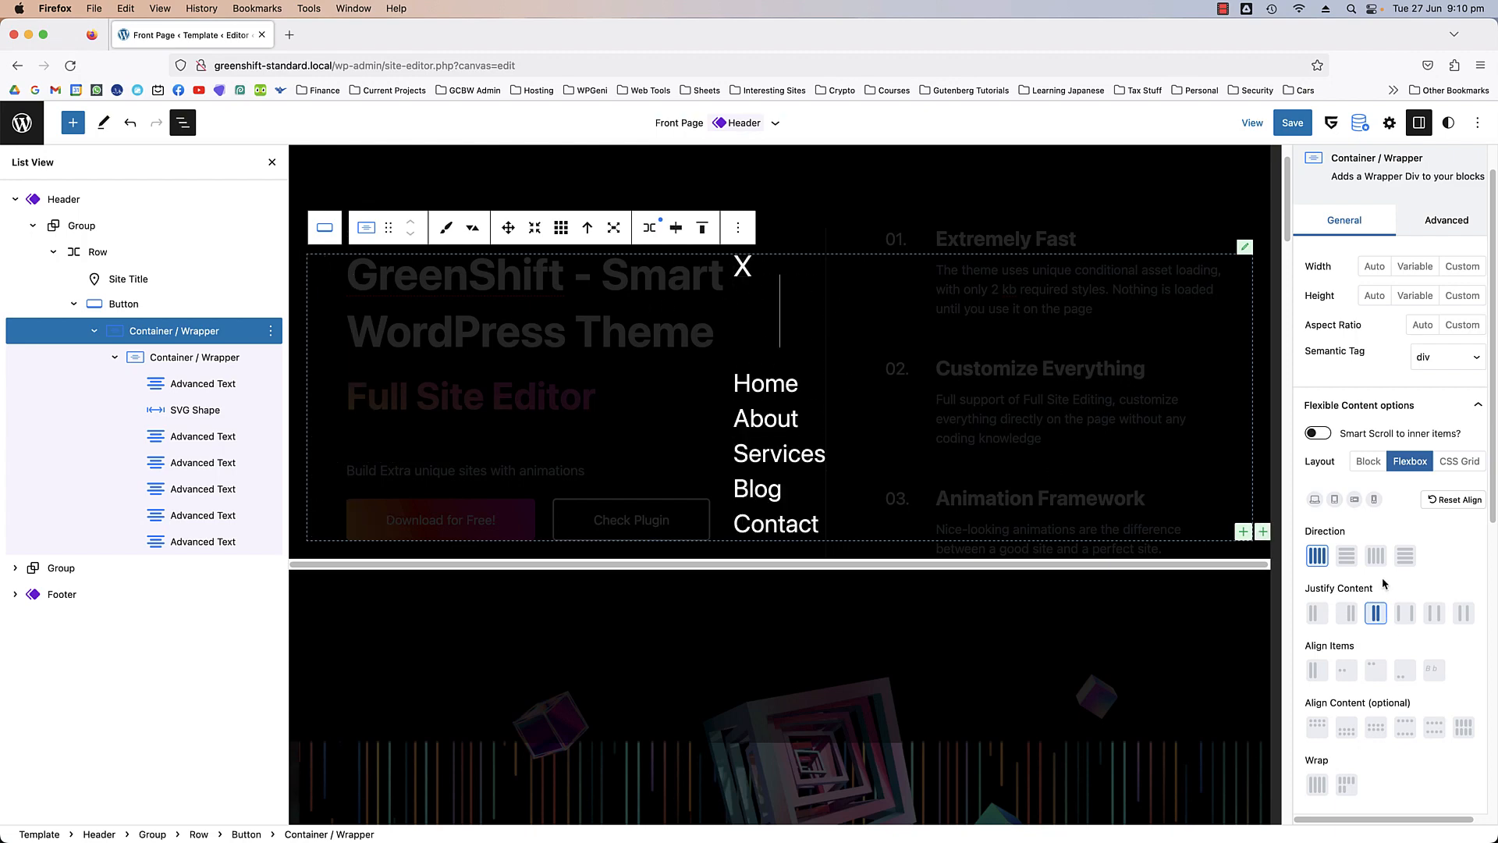
scroll(1384, 584, "down", 3)
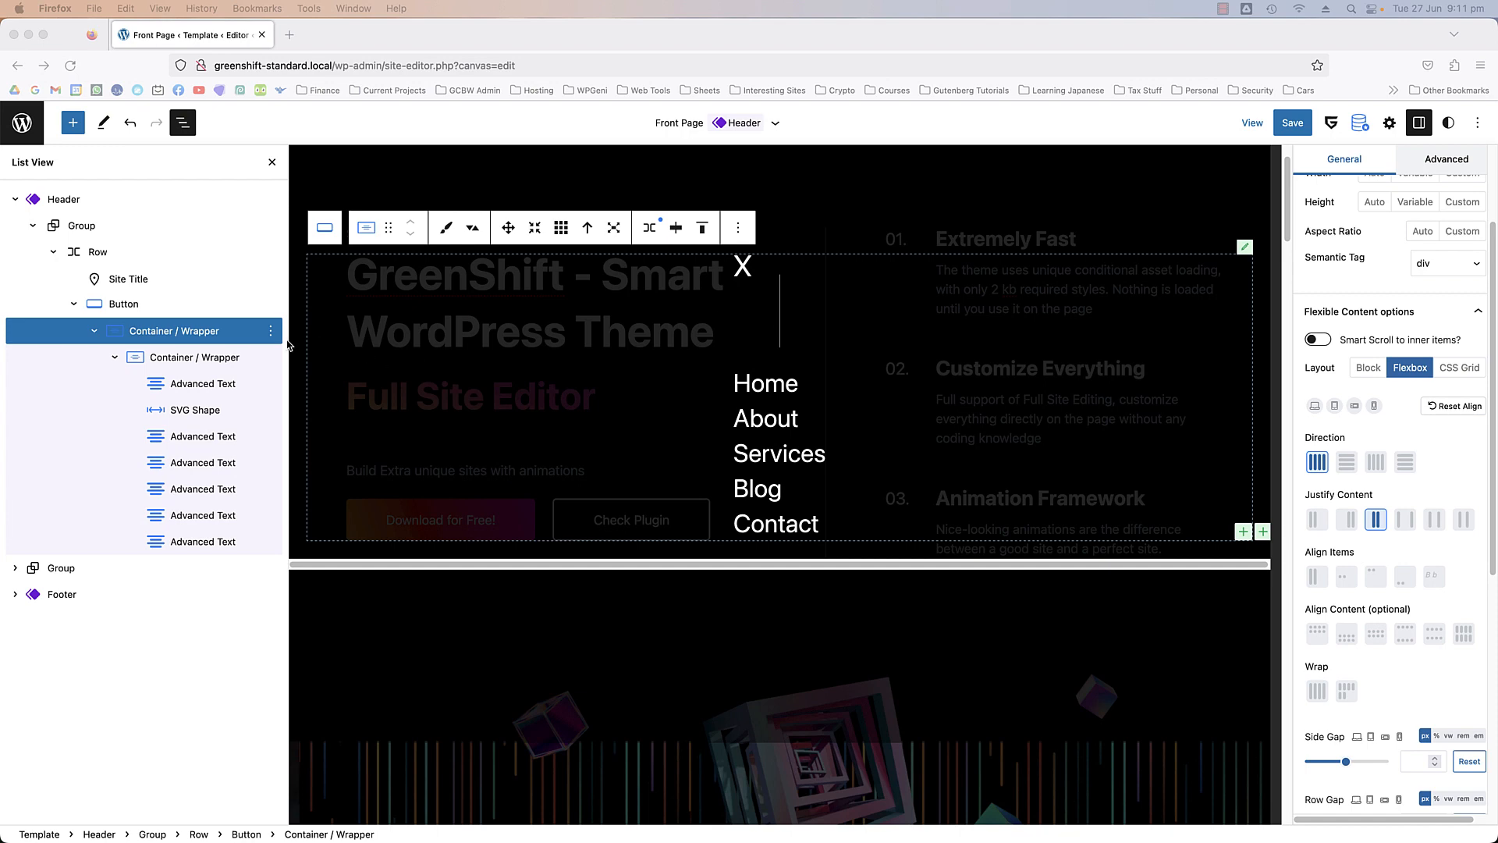
- Give the inner container holding the menu texts a custom width of 30 vw
left_click(190, 359)
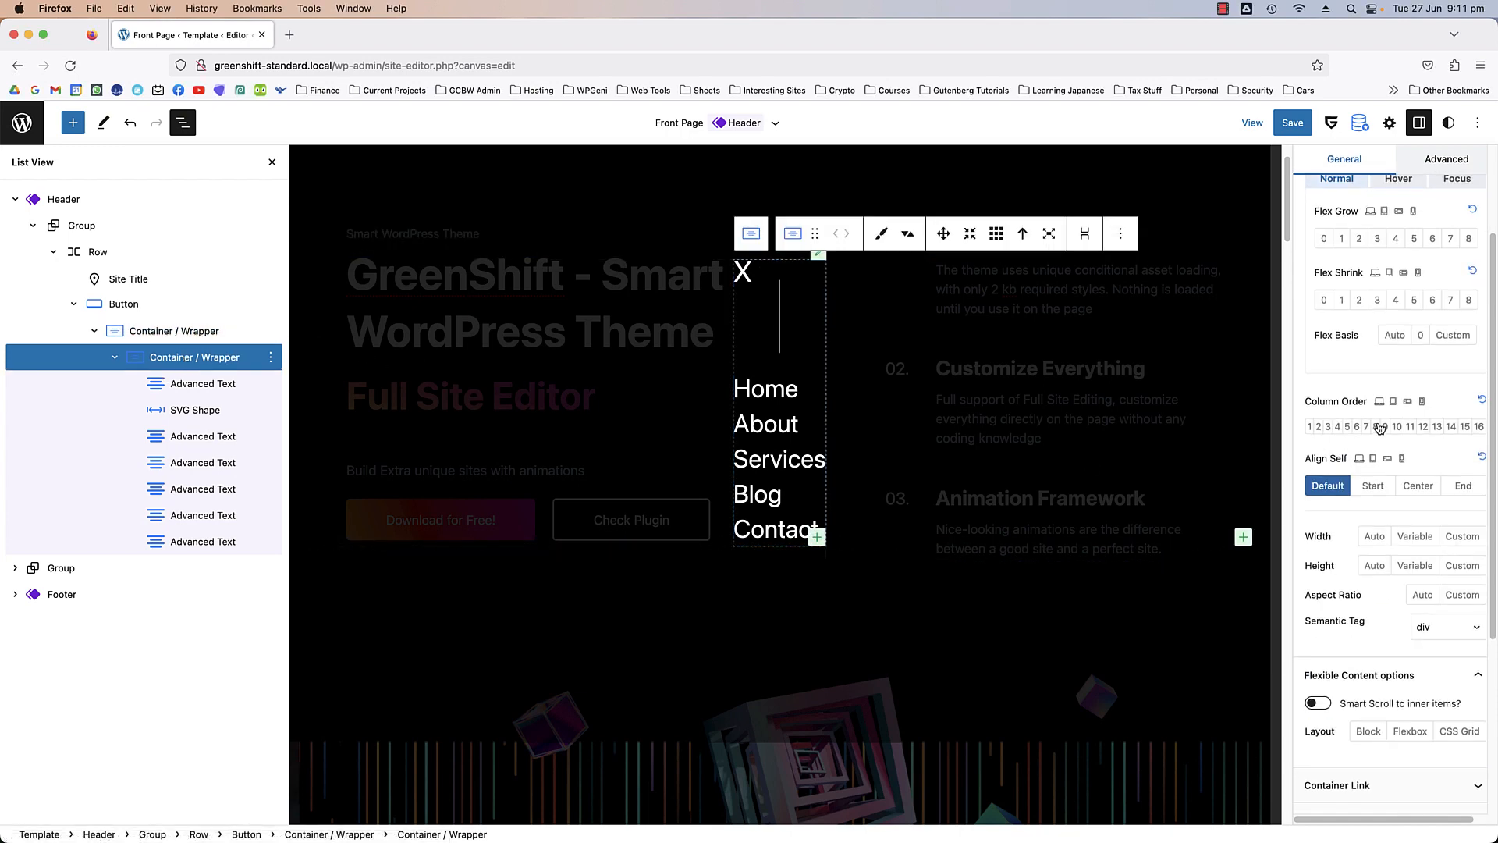
scroll(1364, 444, "up", 4)
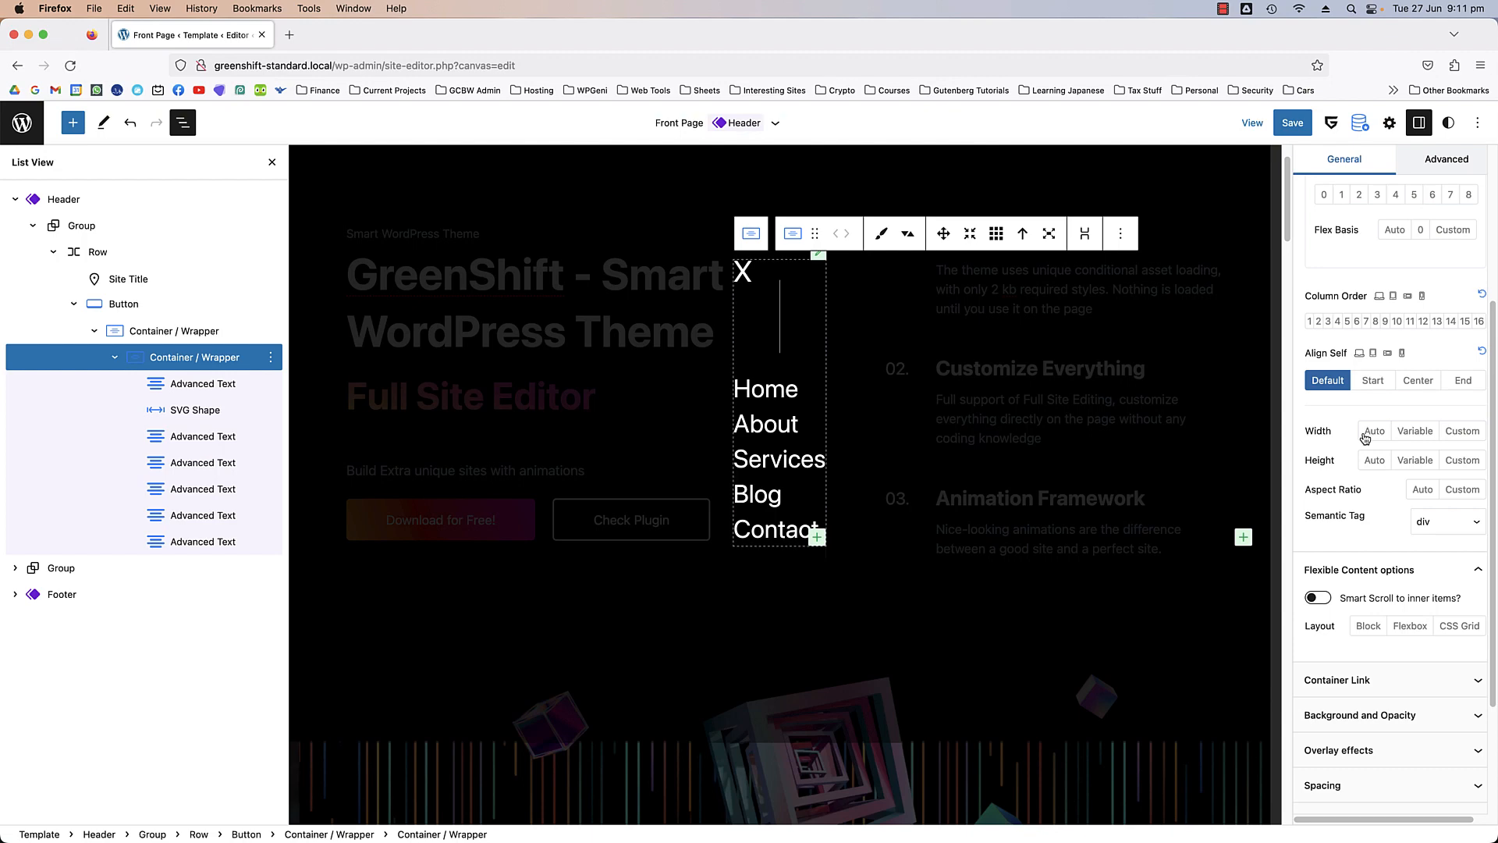
left_click(1457, 434)
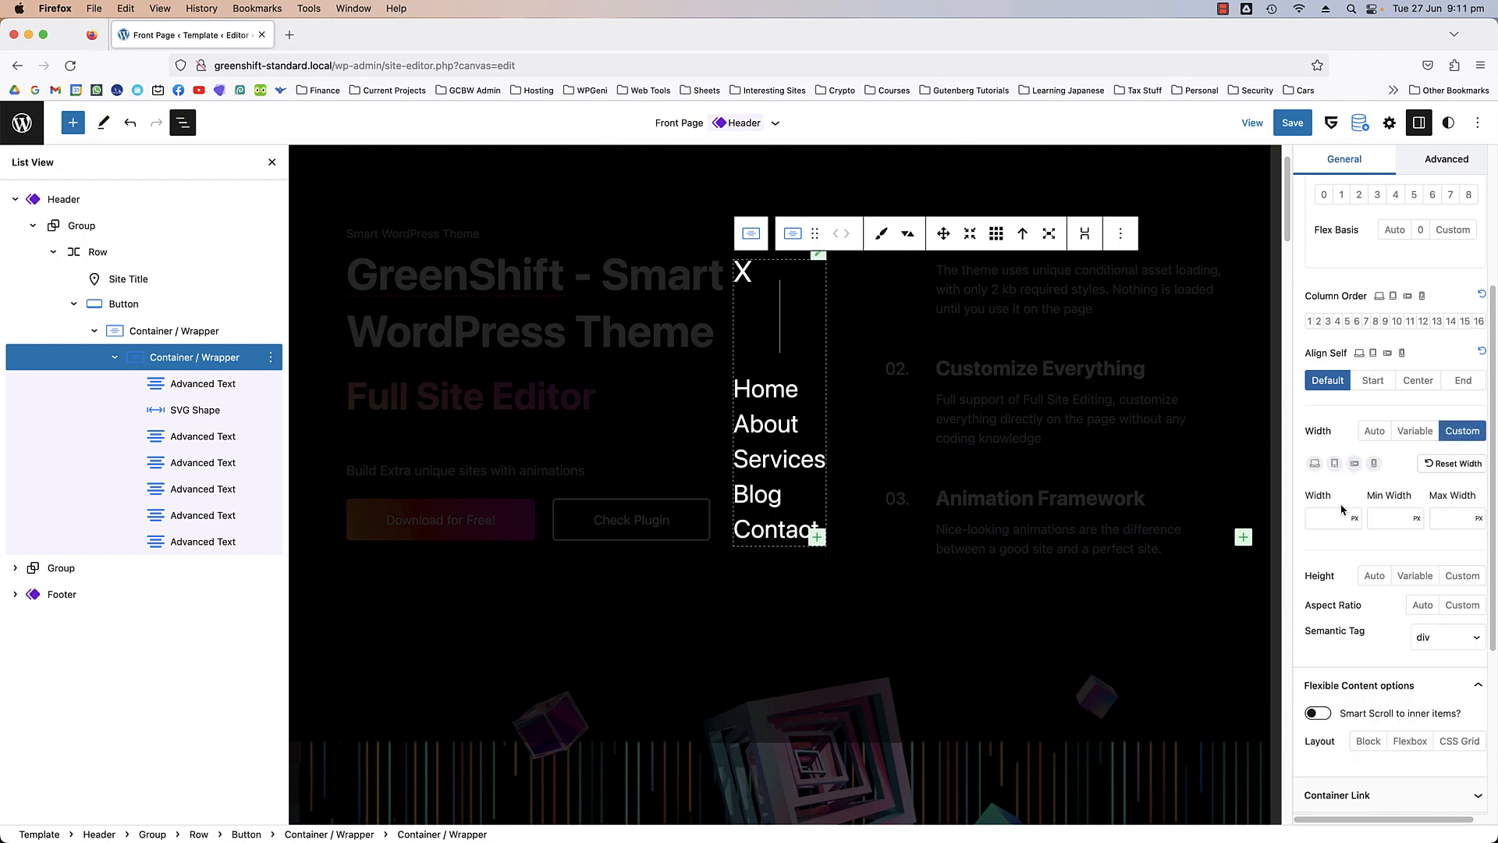
left_click(1356, 518)
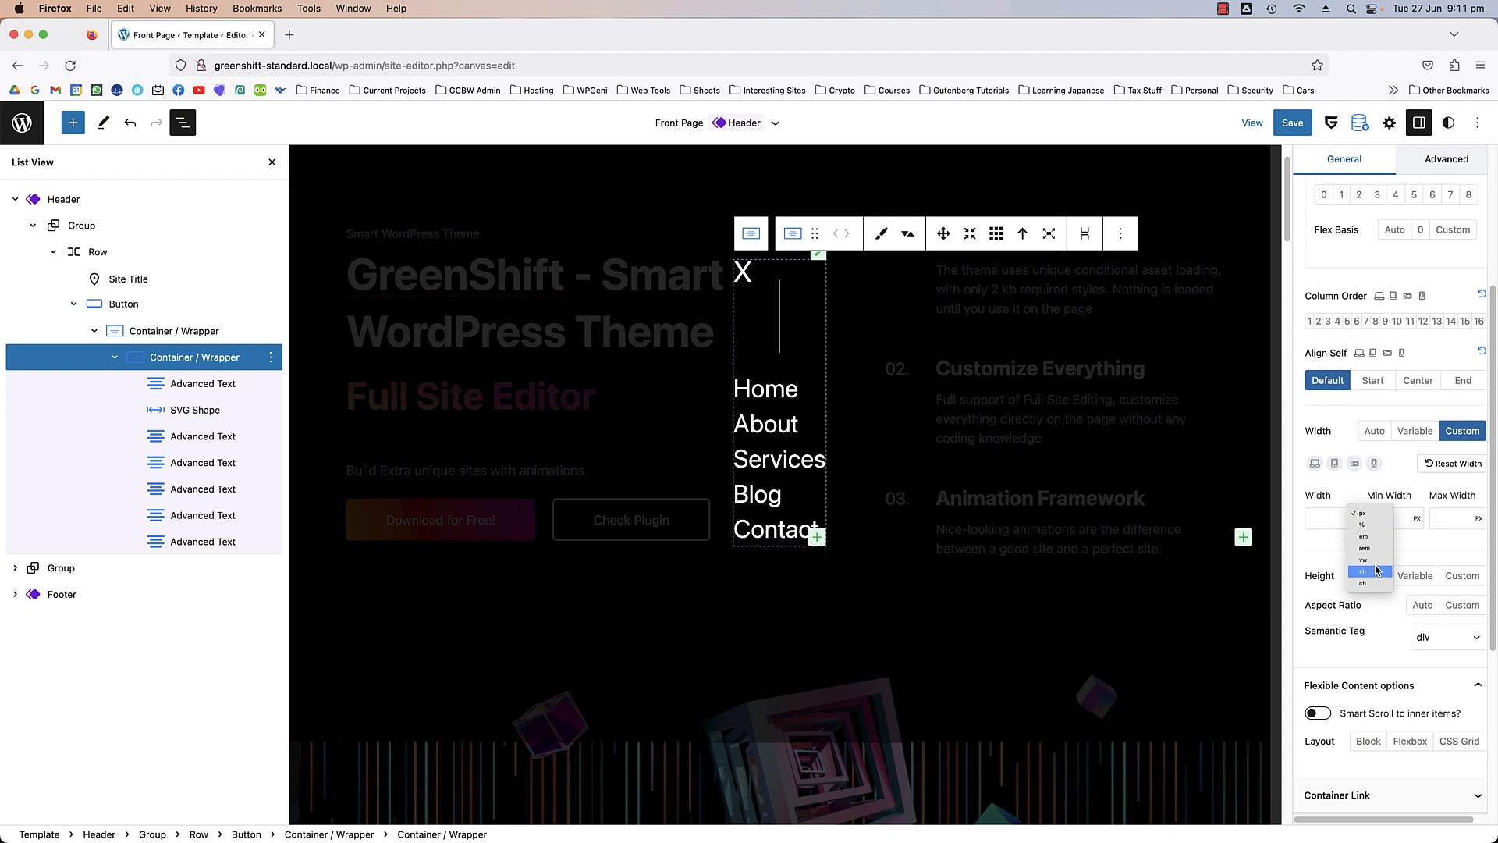
left_click(1364, 559)
left_click(1336, 518)
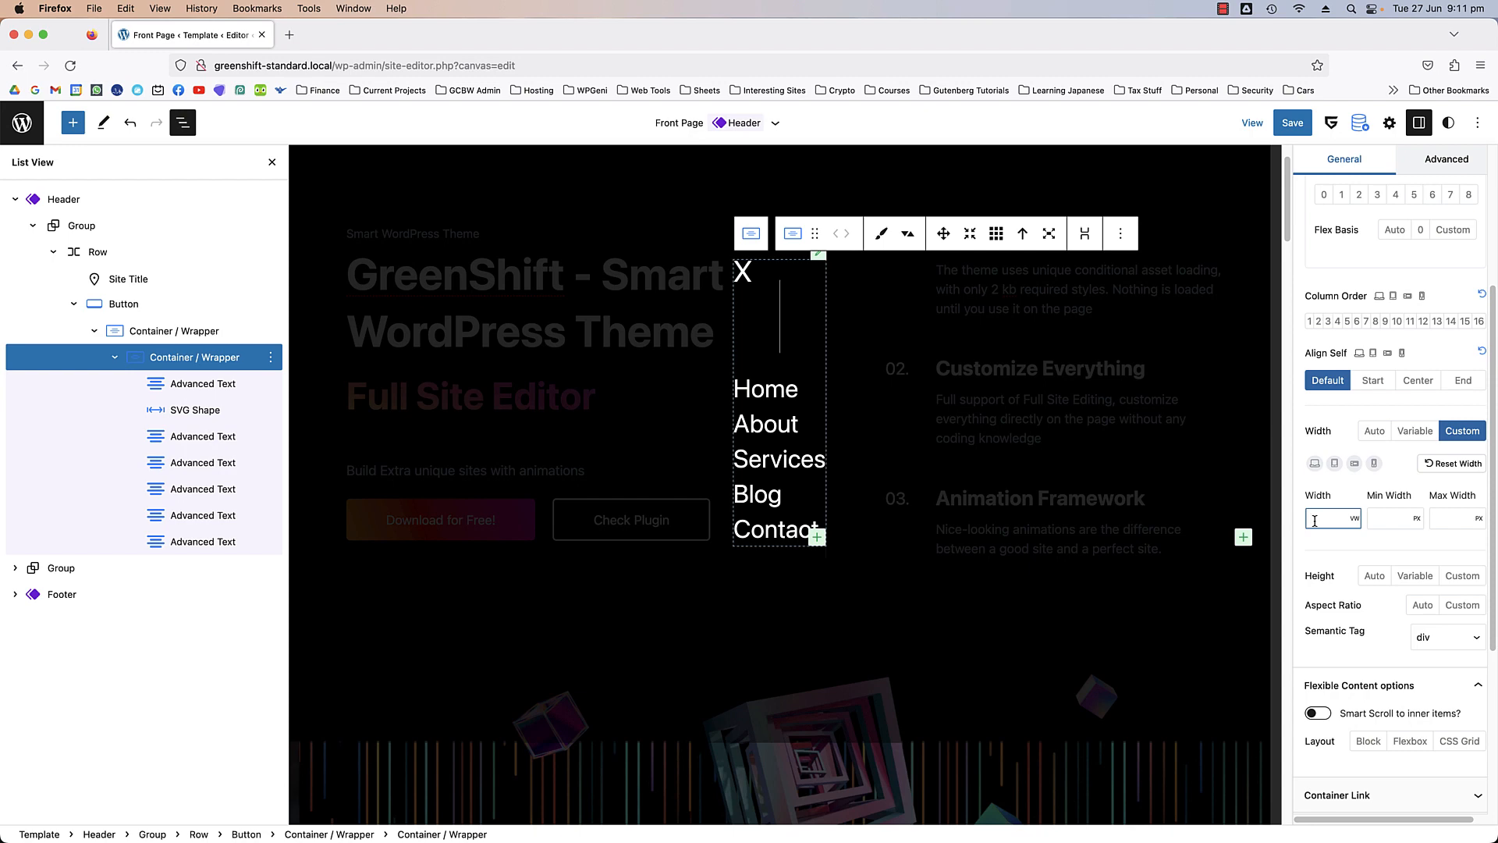
type("30")
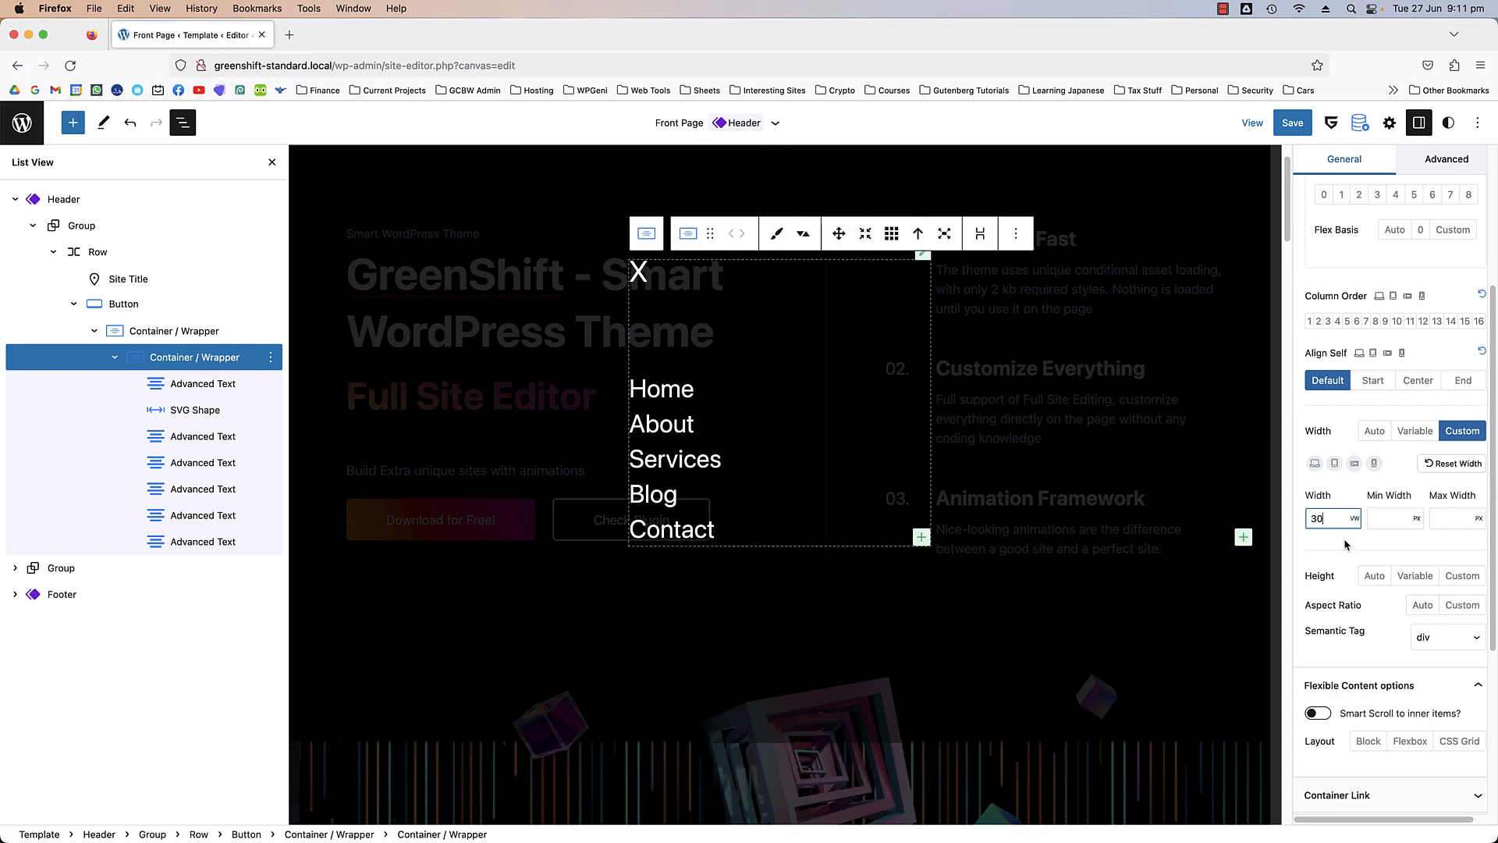
- Give the inner container a custom height of 60 vh
scroll(1345, 544, "down", 1)
left_click(1462, 563)
scroll(1357, 546, "down", 3)
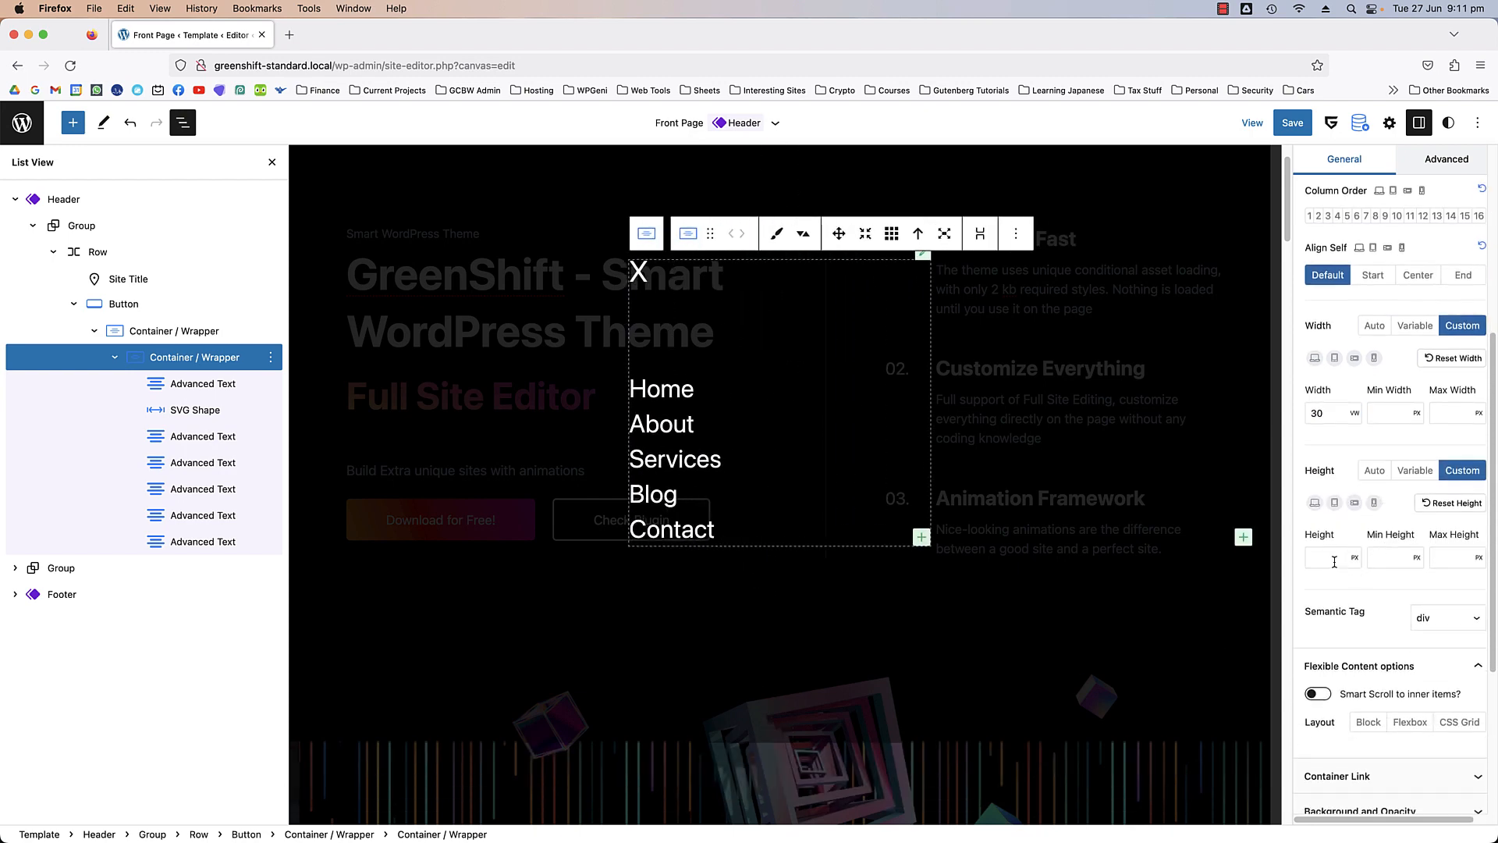
left_click(1334, 560)
left_click(1353, 557)
left_click(1321, 559)
type("60")
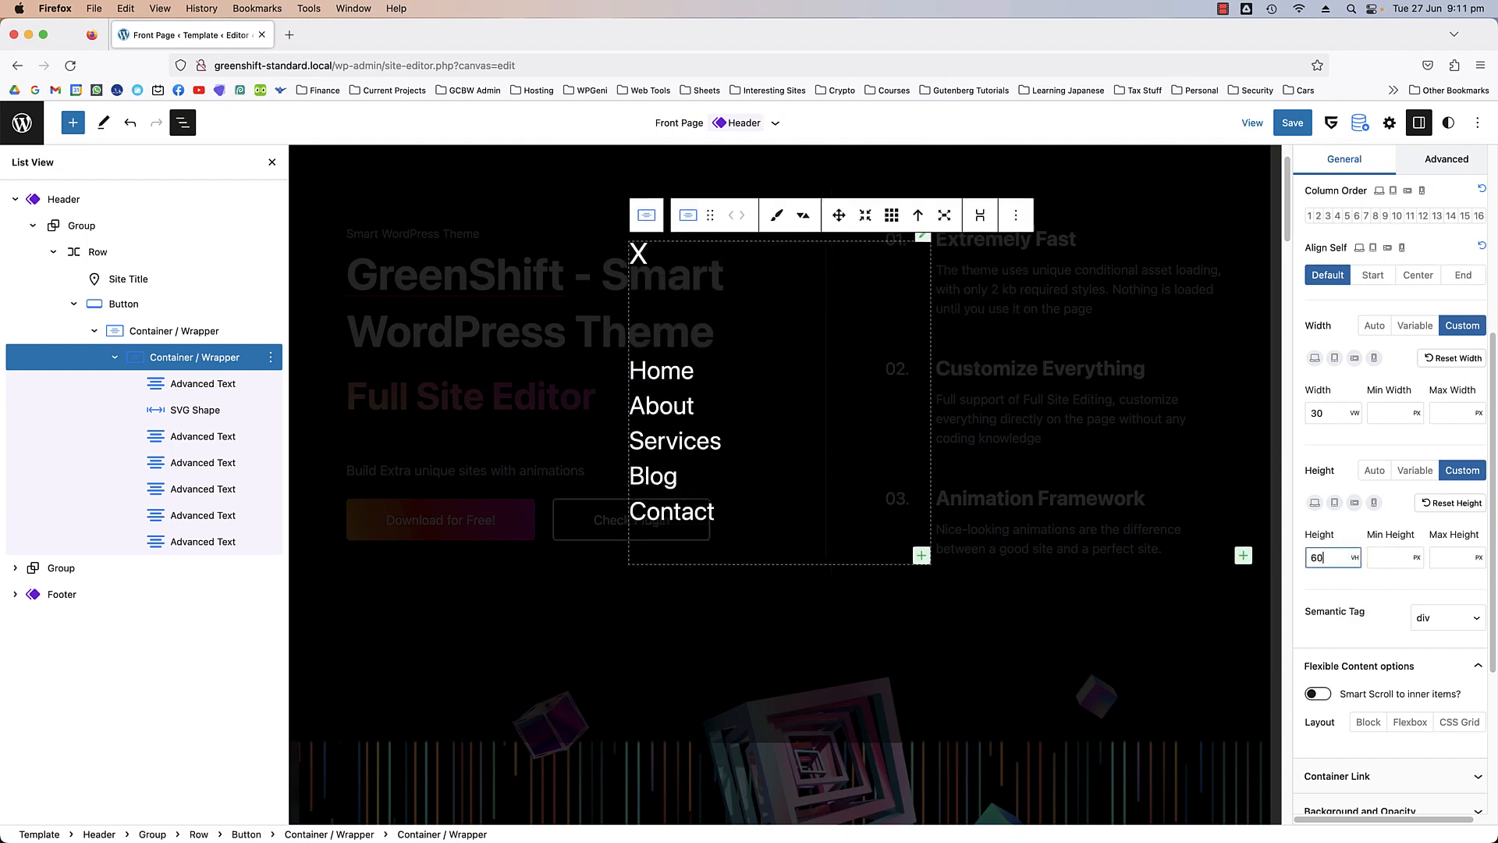
scroll(714, 413, "up", 2)
scroll(717, 418, "down", 1)
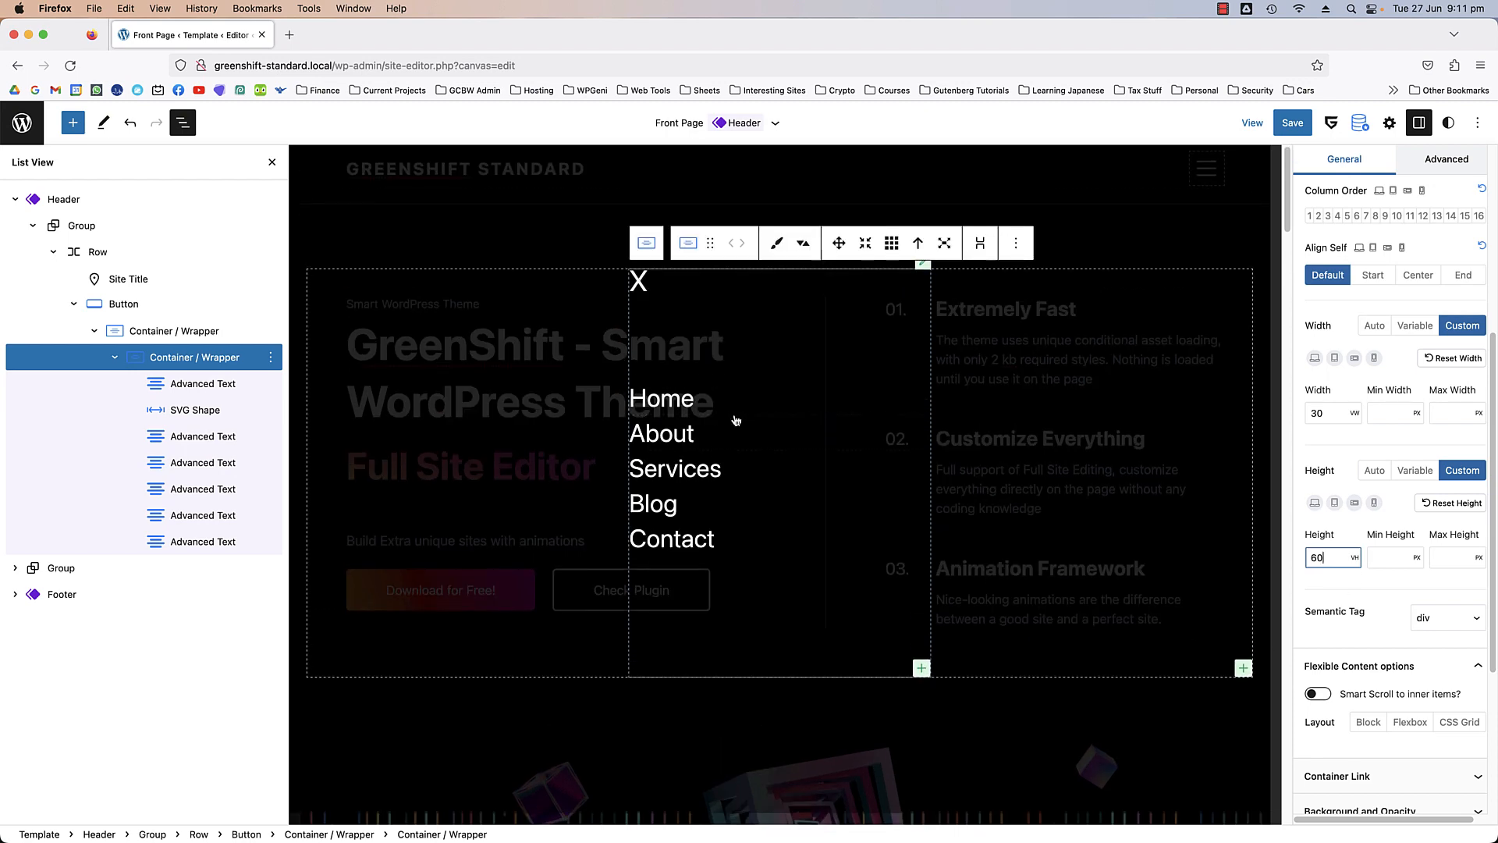
- Set the inner container to a Flexbox layout with Stack/Column direction, centring both its justify content and align items
left_click(206, 361)
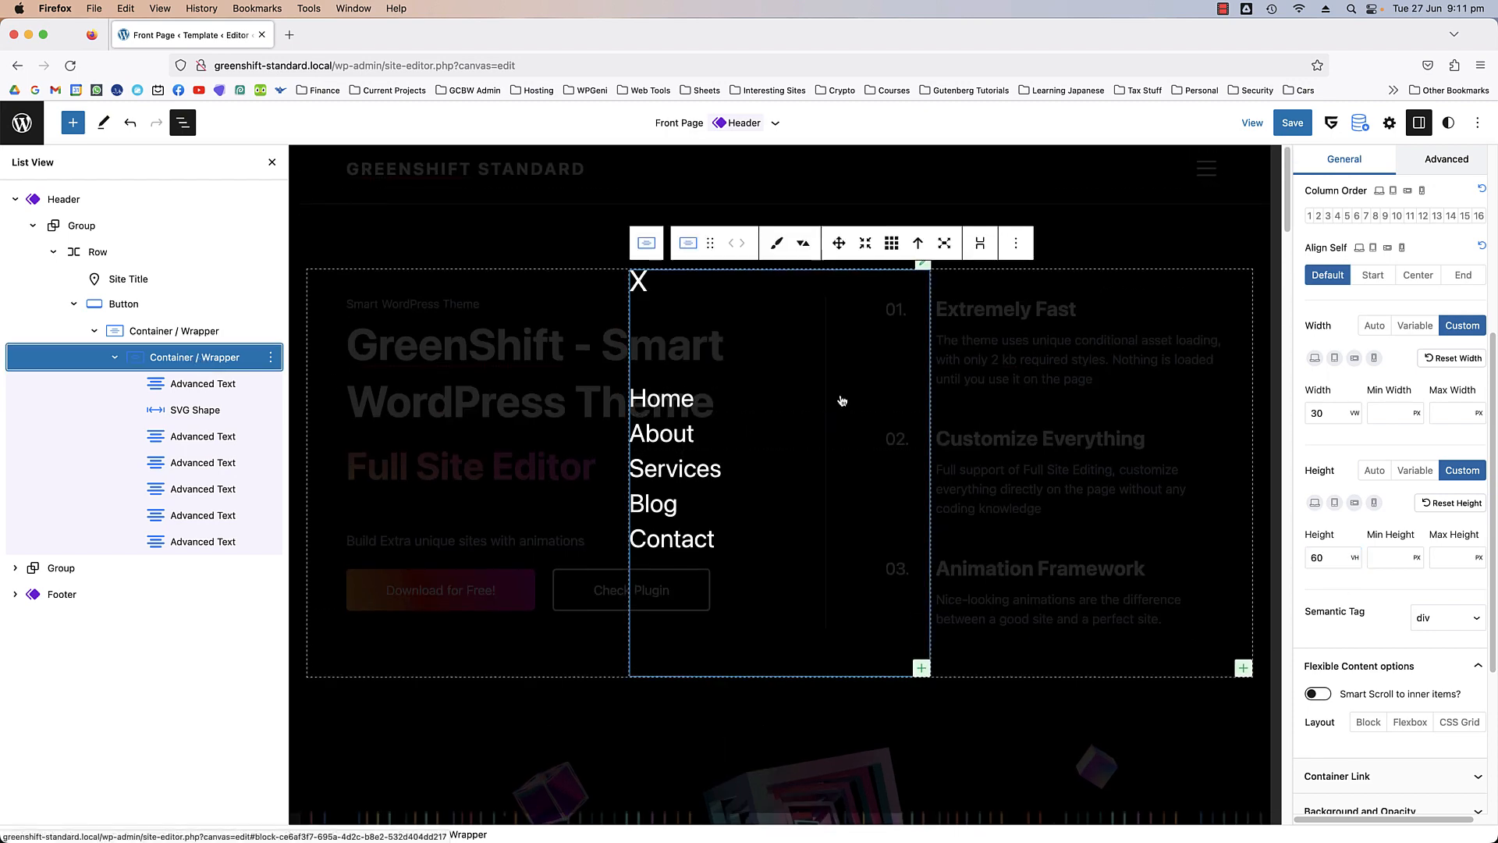
scroll(1405, 468, "up", 2)
scroll(1397, 462, "down", 3)
scroll(1397, 462, "down", 4)
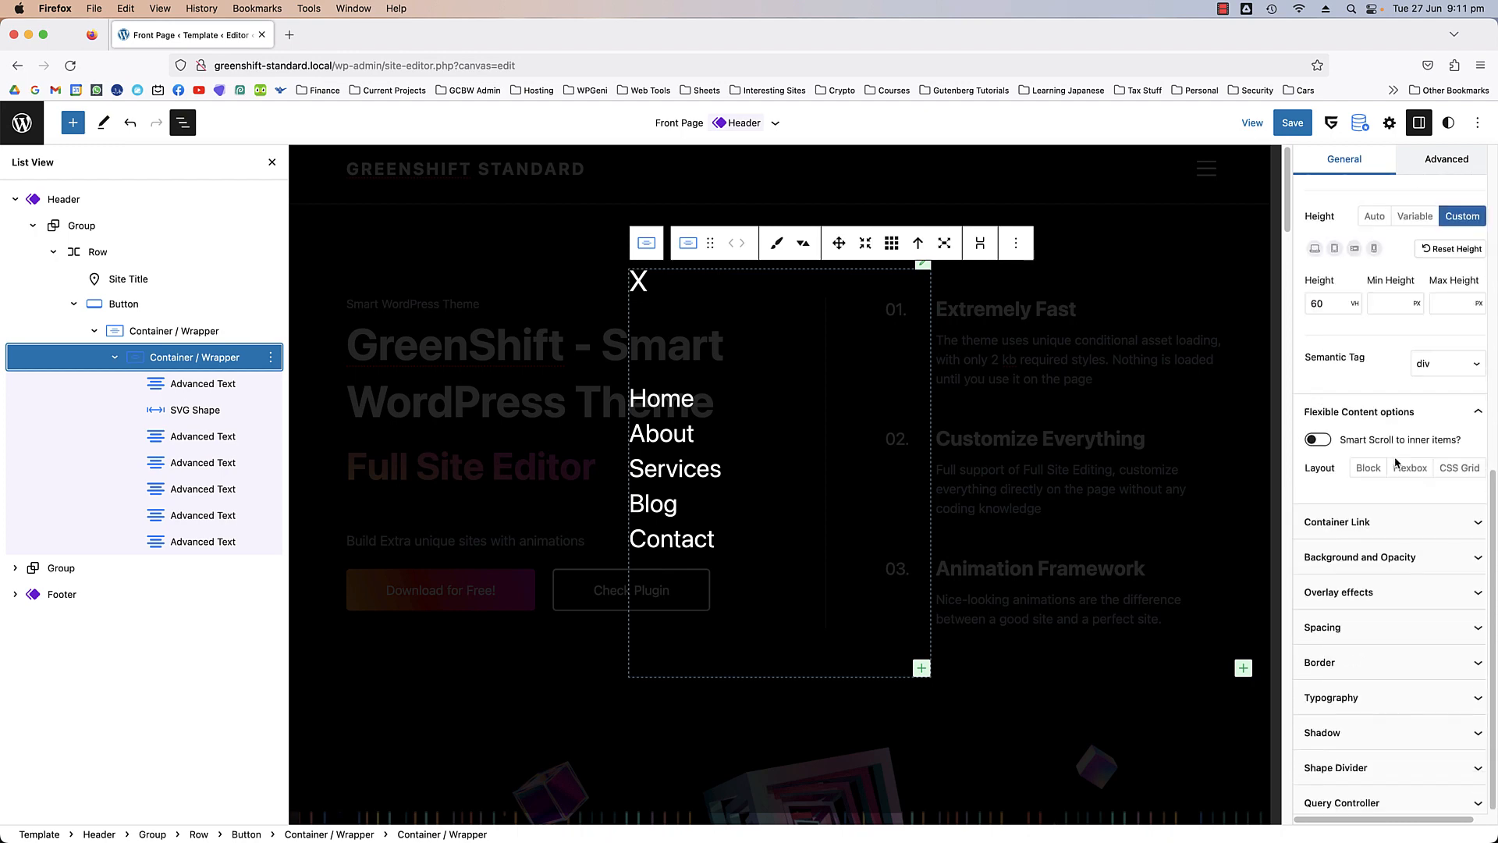
left_click(1411, 462)
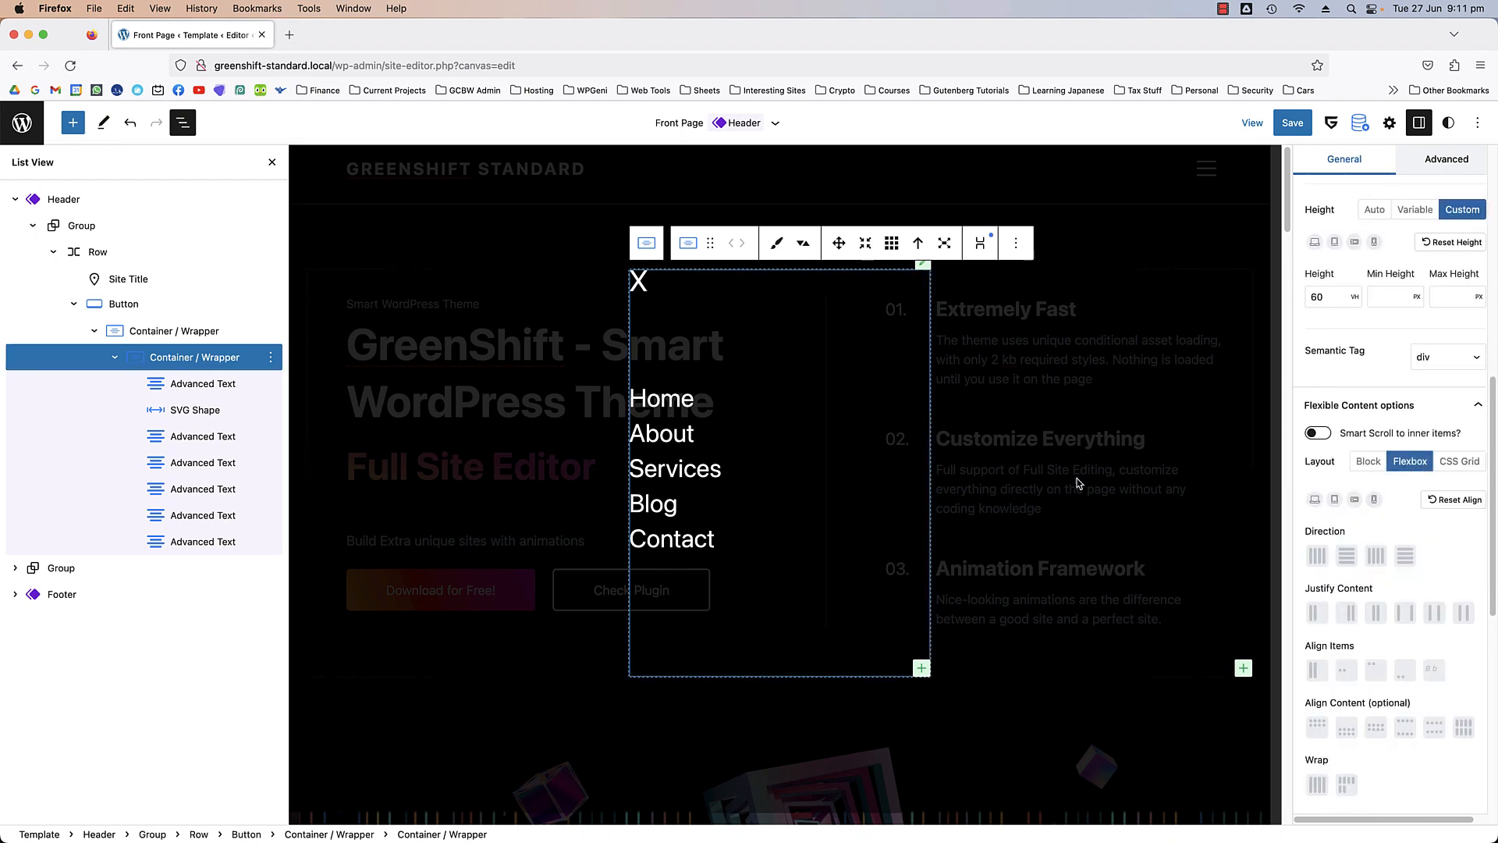
scroll(1346, 538, "down", 1)
left_click(1348, 533)
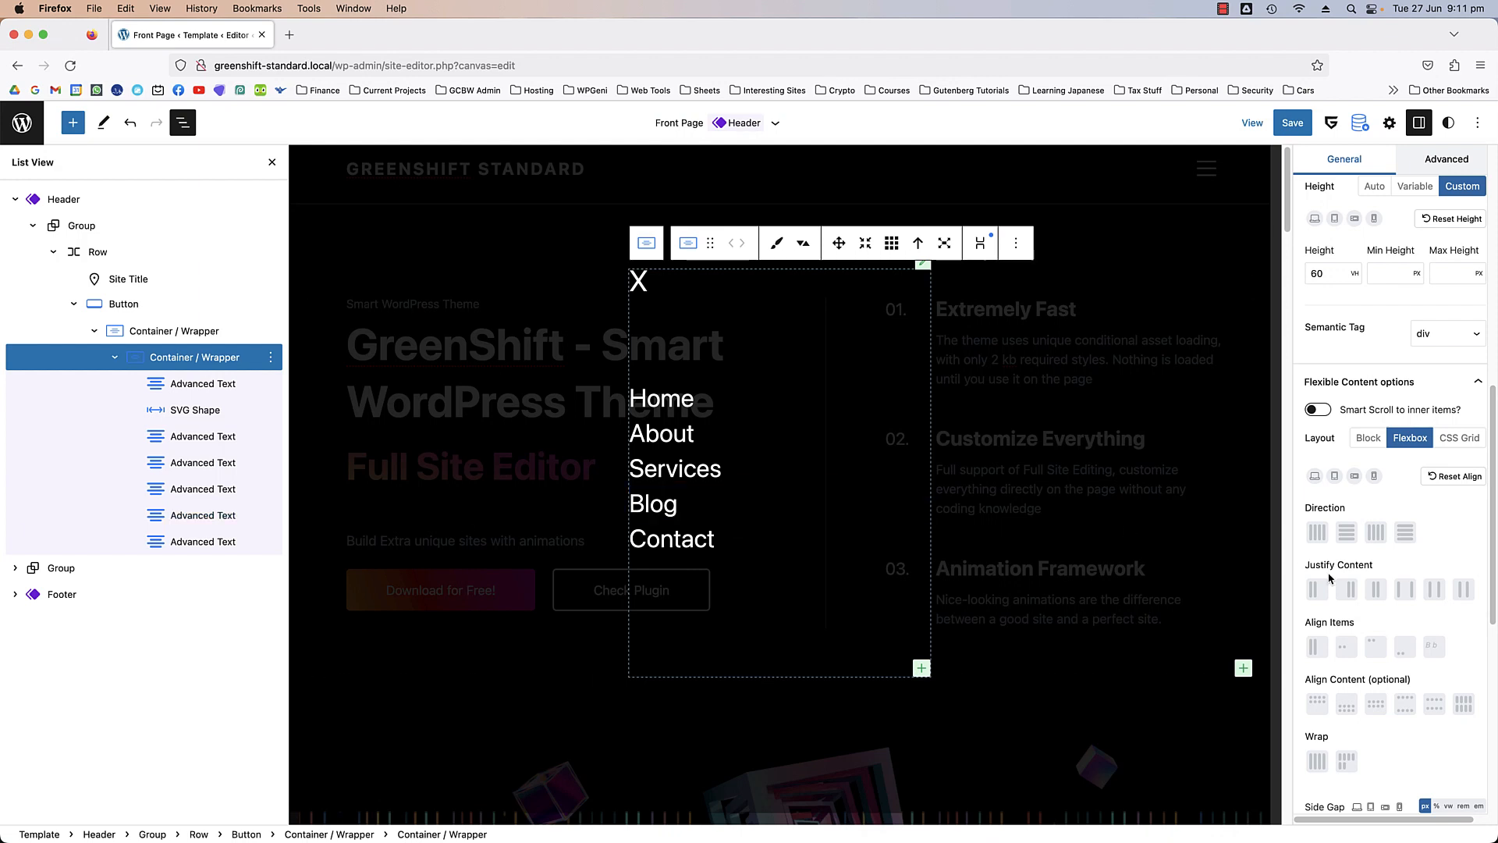
left_click(1348, 533)
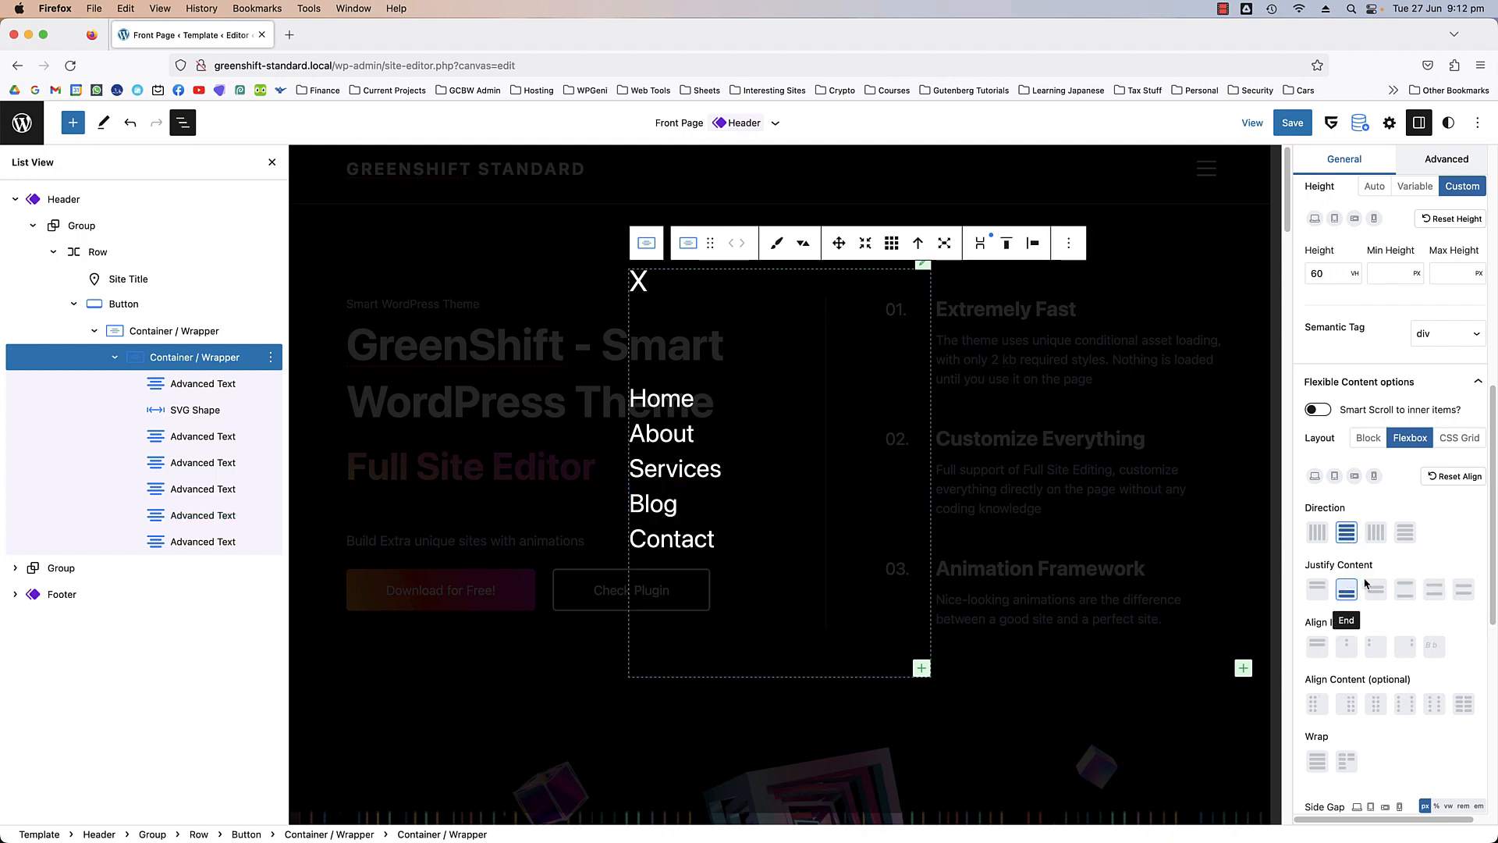
left_click(1368, 586)
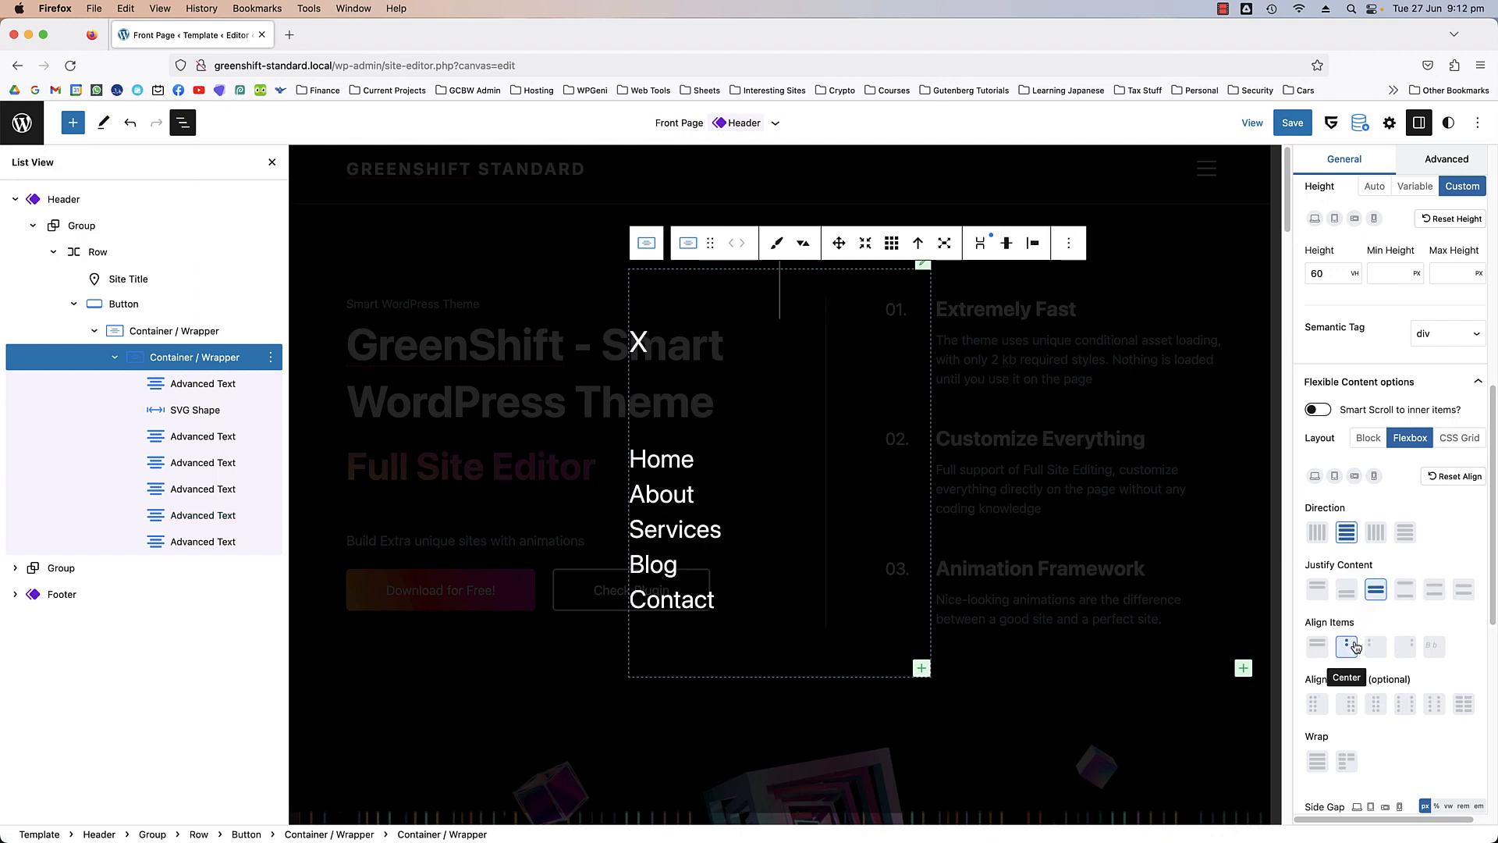
left_click(1346, 646)
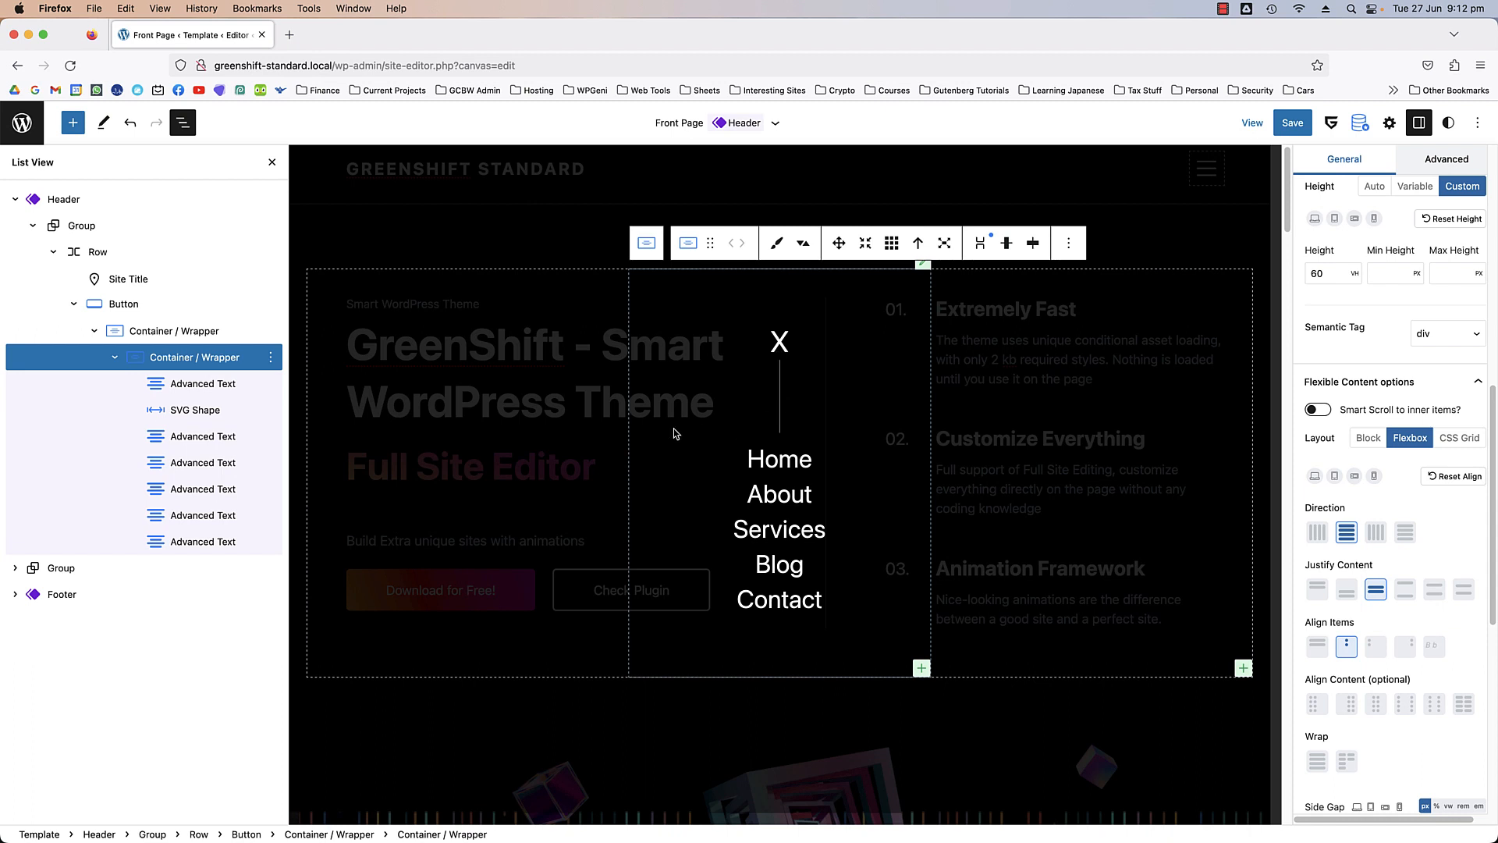
scroll(675, 434, "up", 1)
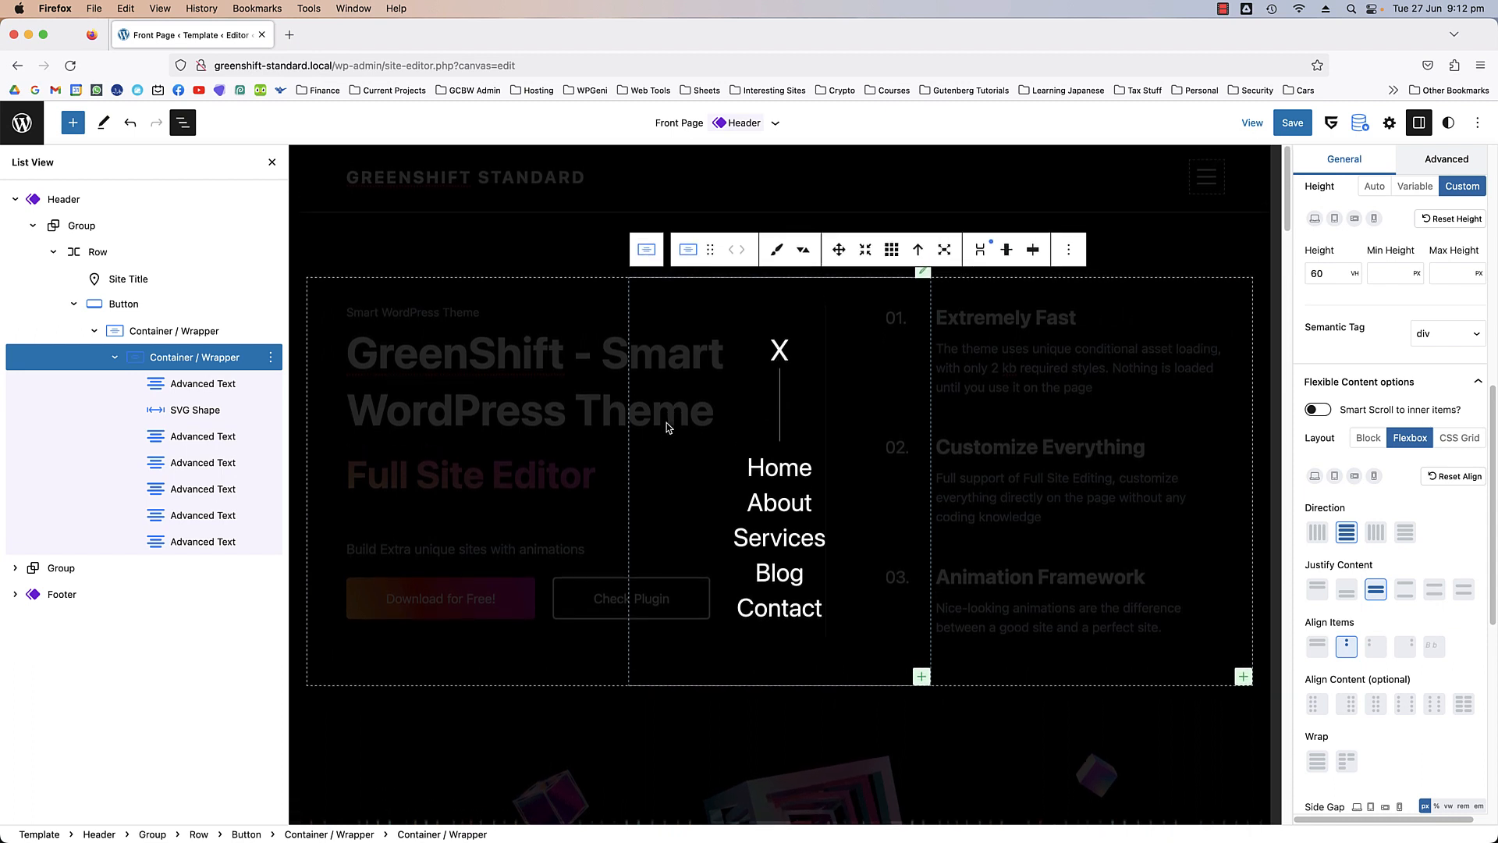
scroll(667, 427, "down", 1)
scroll(1373, 323, "up", 1)
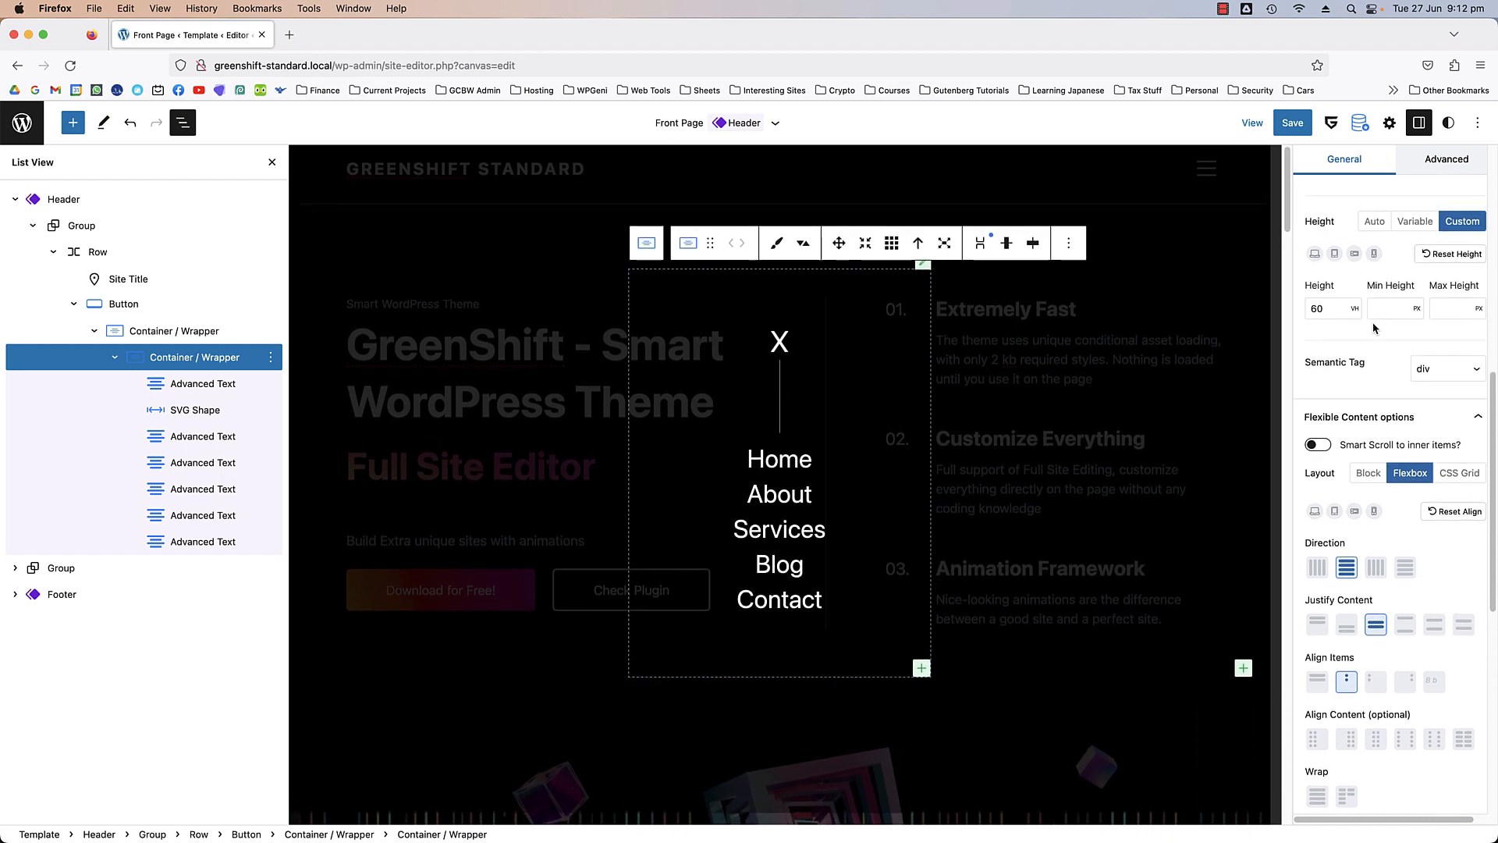
- Save the header changes and check the opened hamburger overlay menu on the live site before returning to the editor
left_click(1293, 125)
left_click(1307, 131)
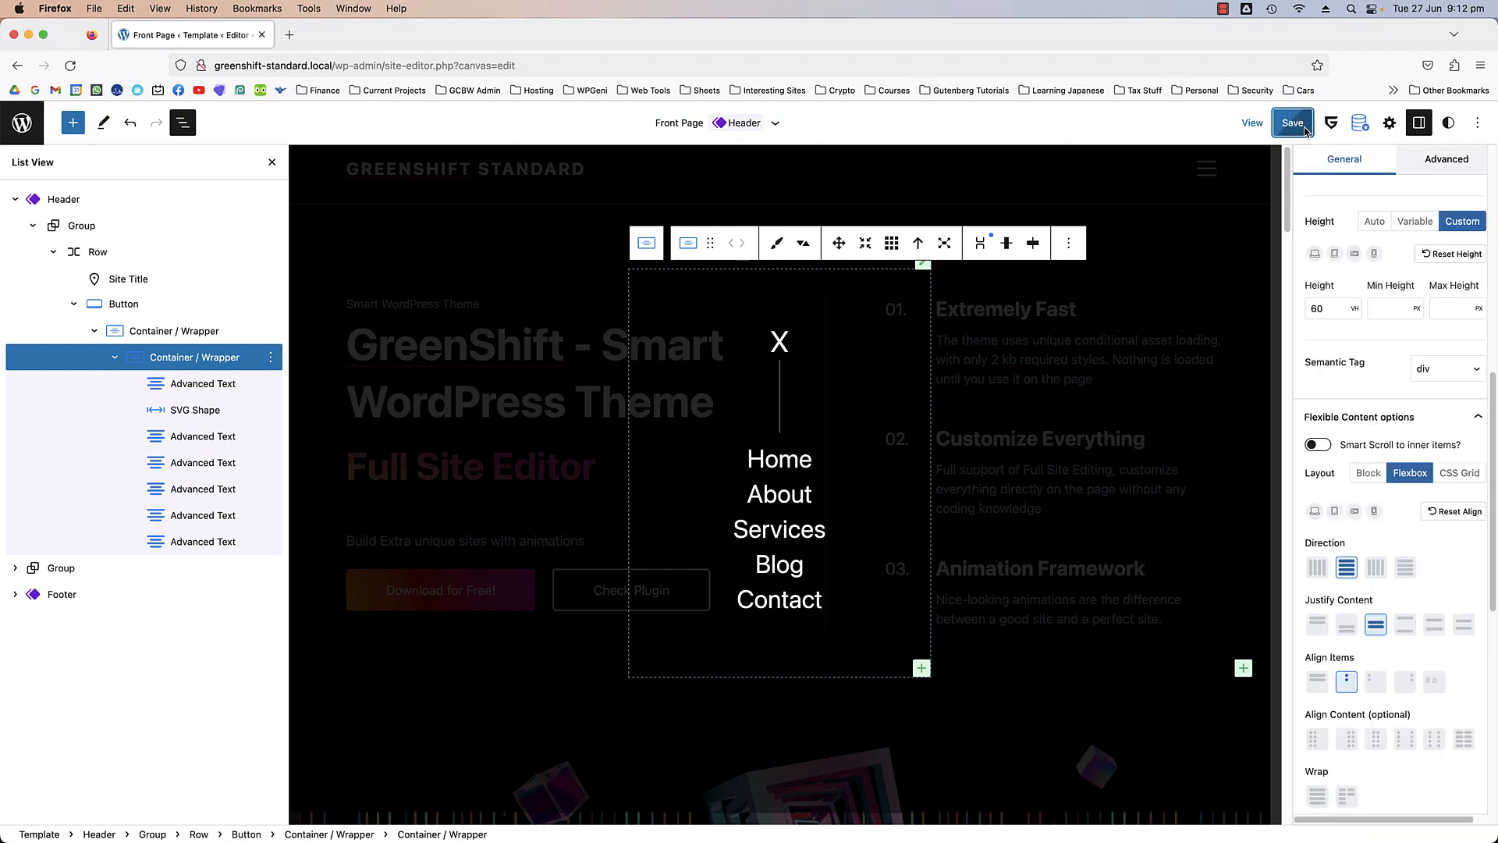
left_click(1250, 123)
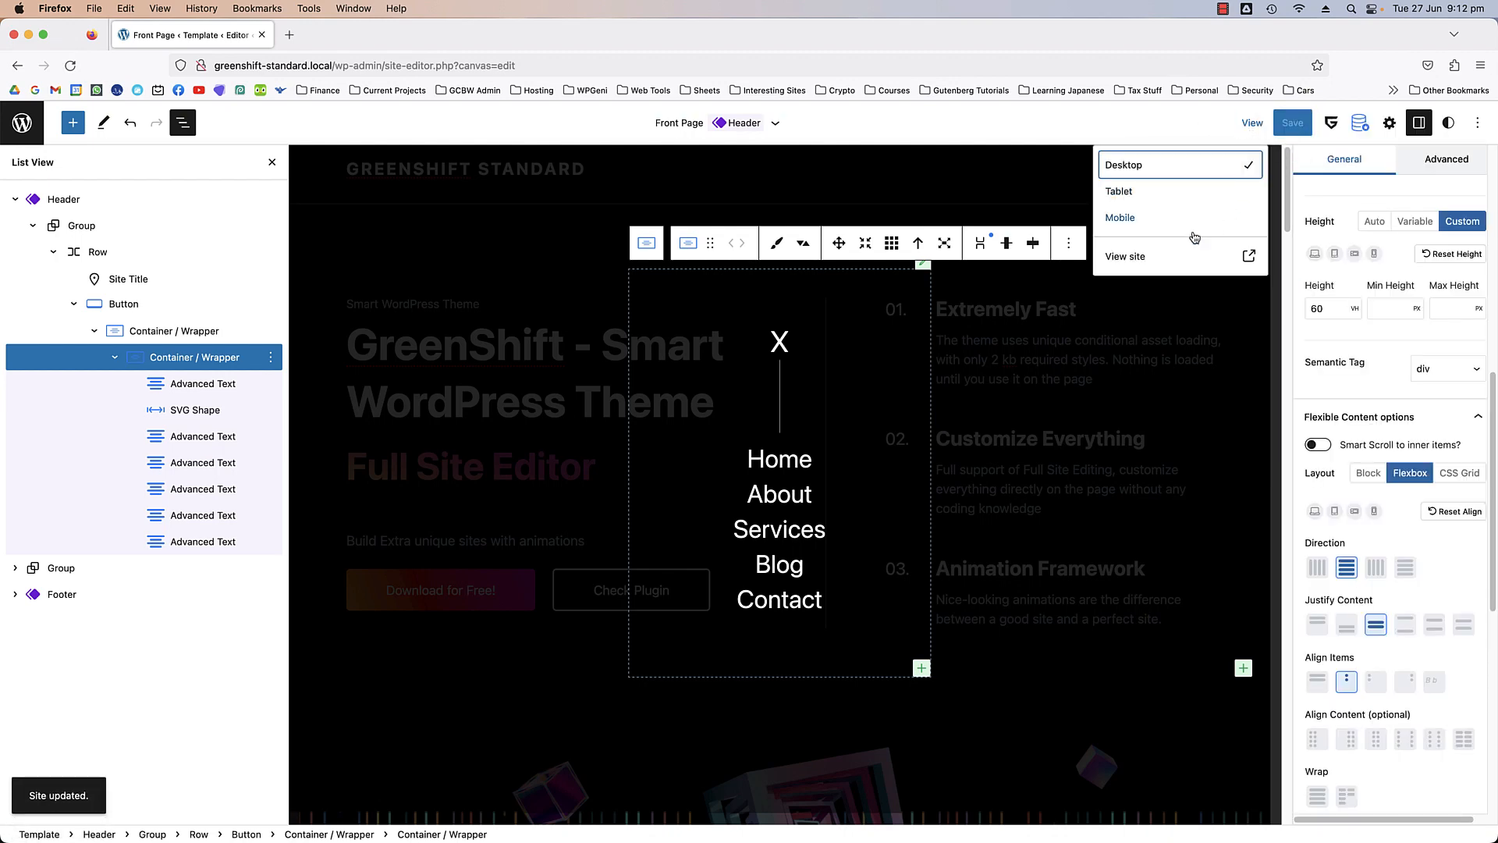
left_click(1153, 256)
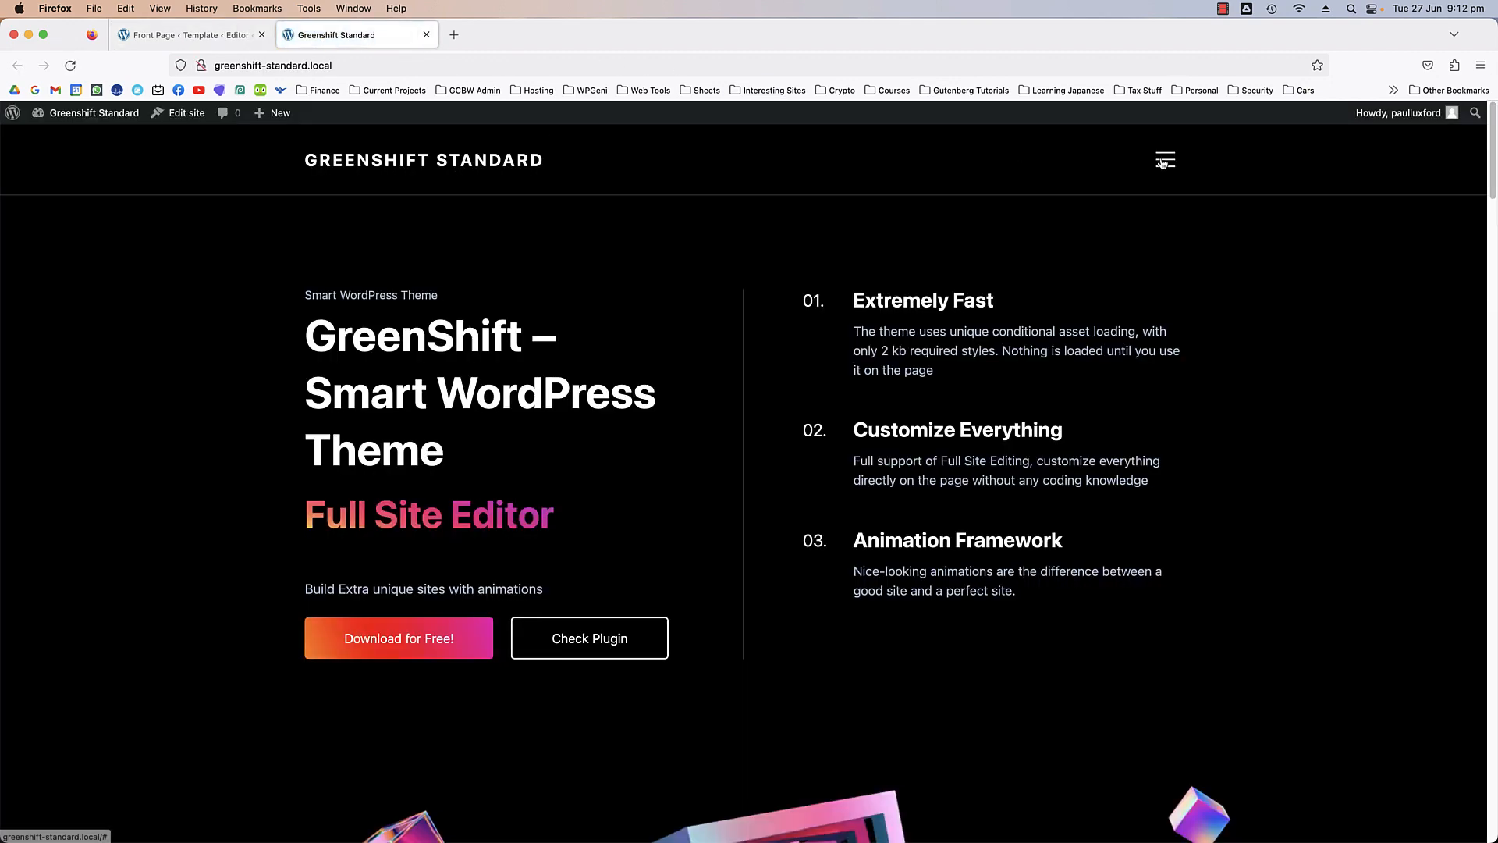
left_click(1163, 161)
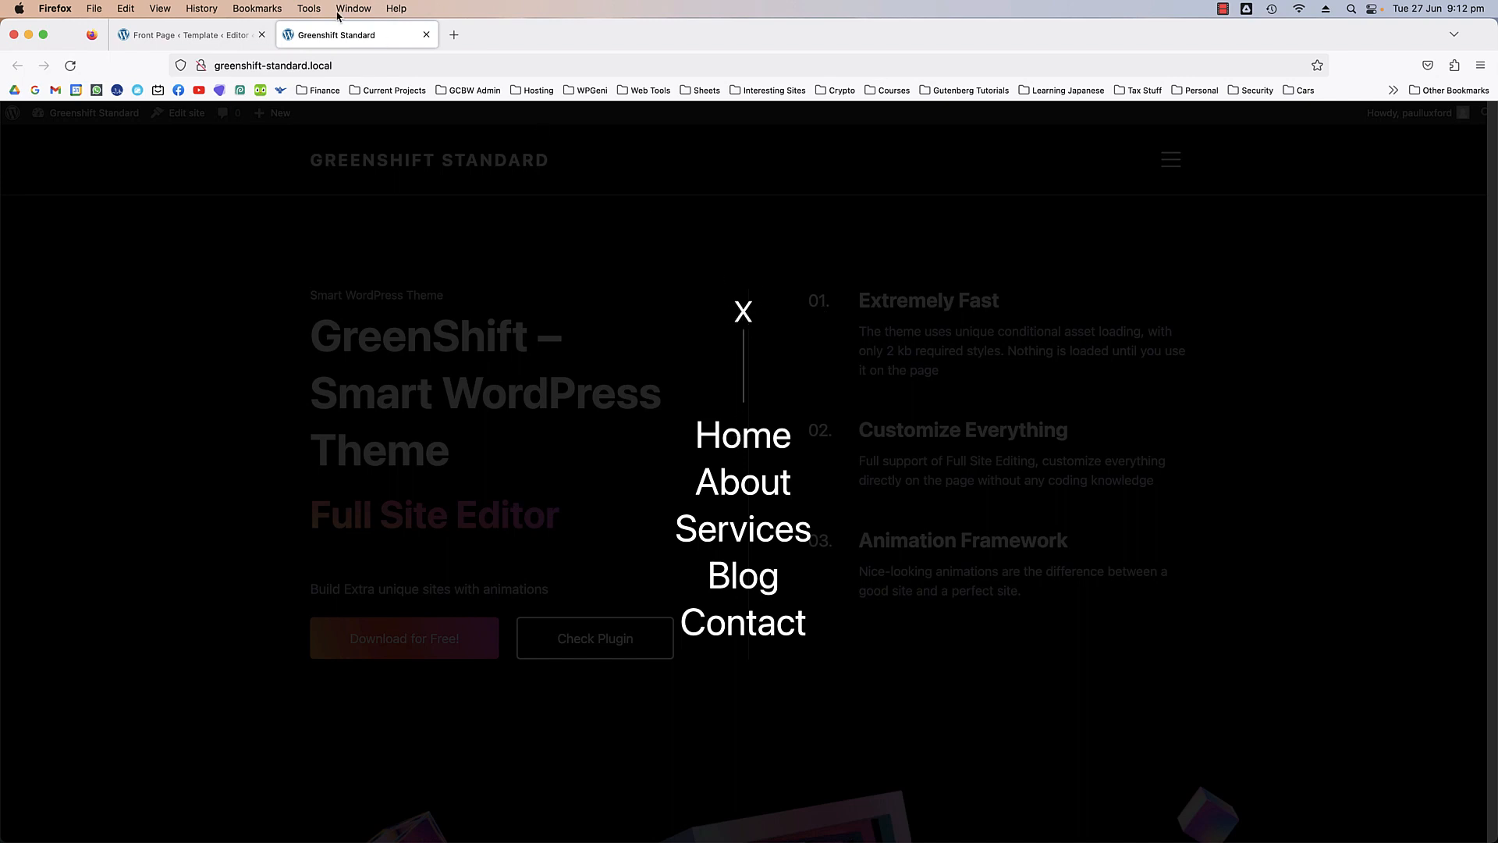
left_click(426, 36)
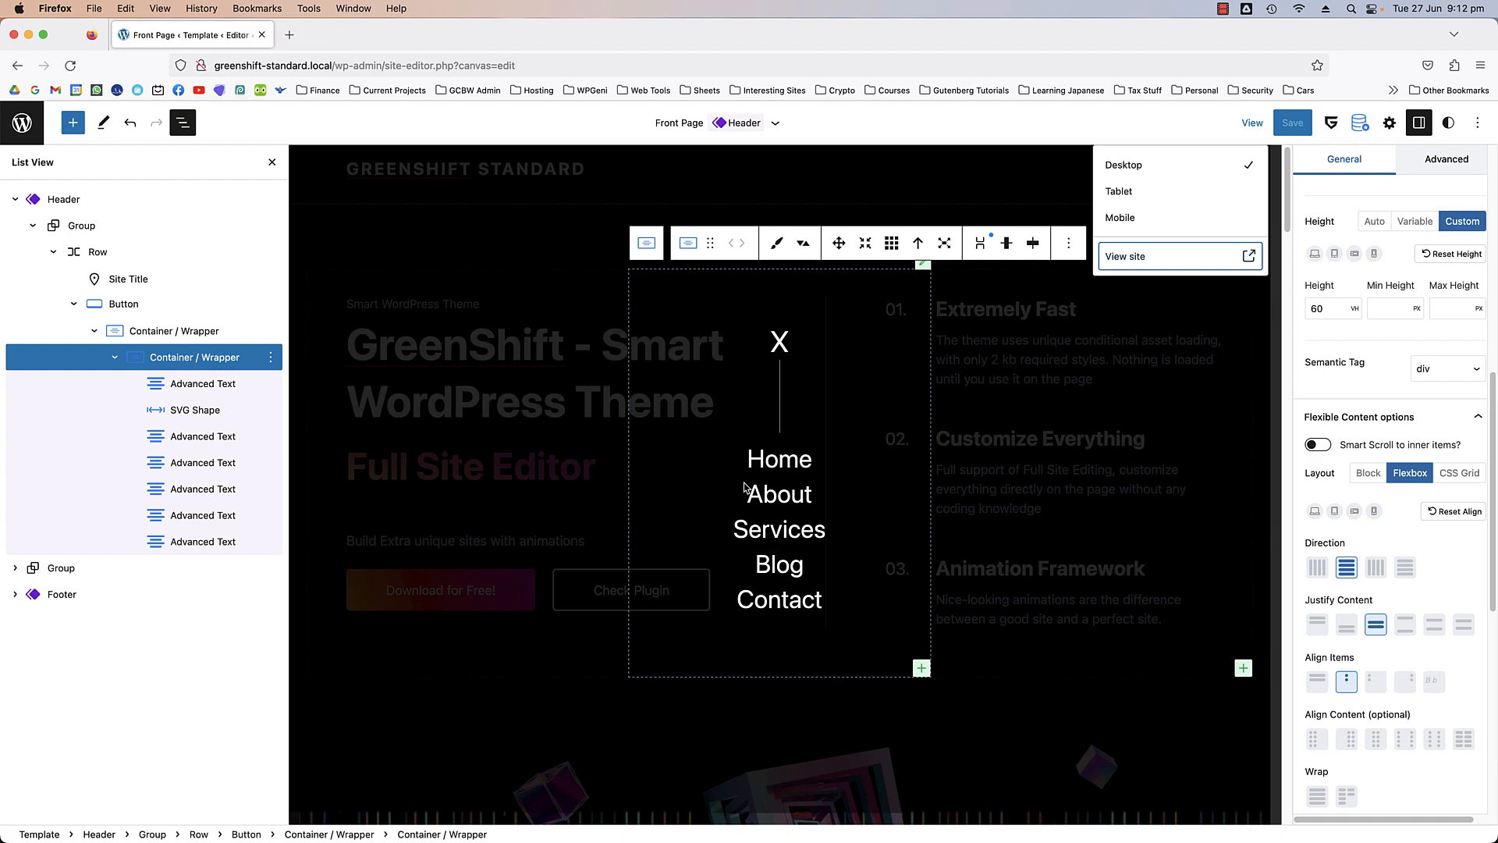
- Give the inner menu container a double-line border with size 4 and white colour FFFFFF on all sides
left_click(212, 358)
scroll(1389, 468, "down", 10)
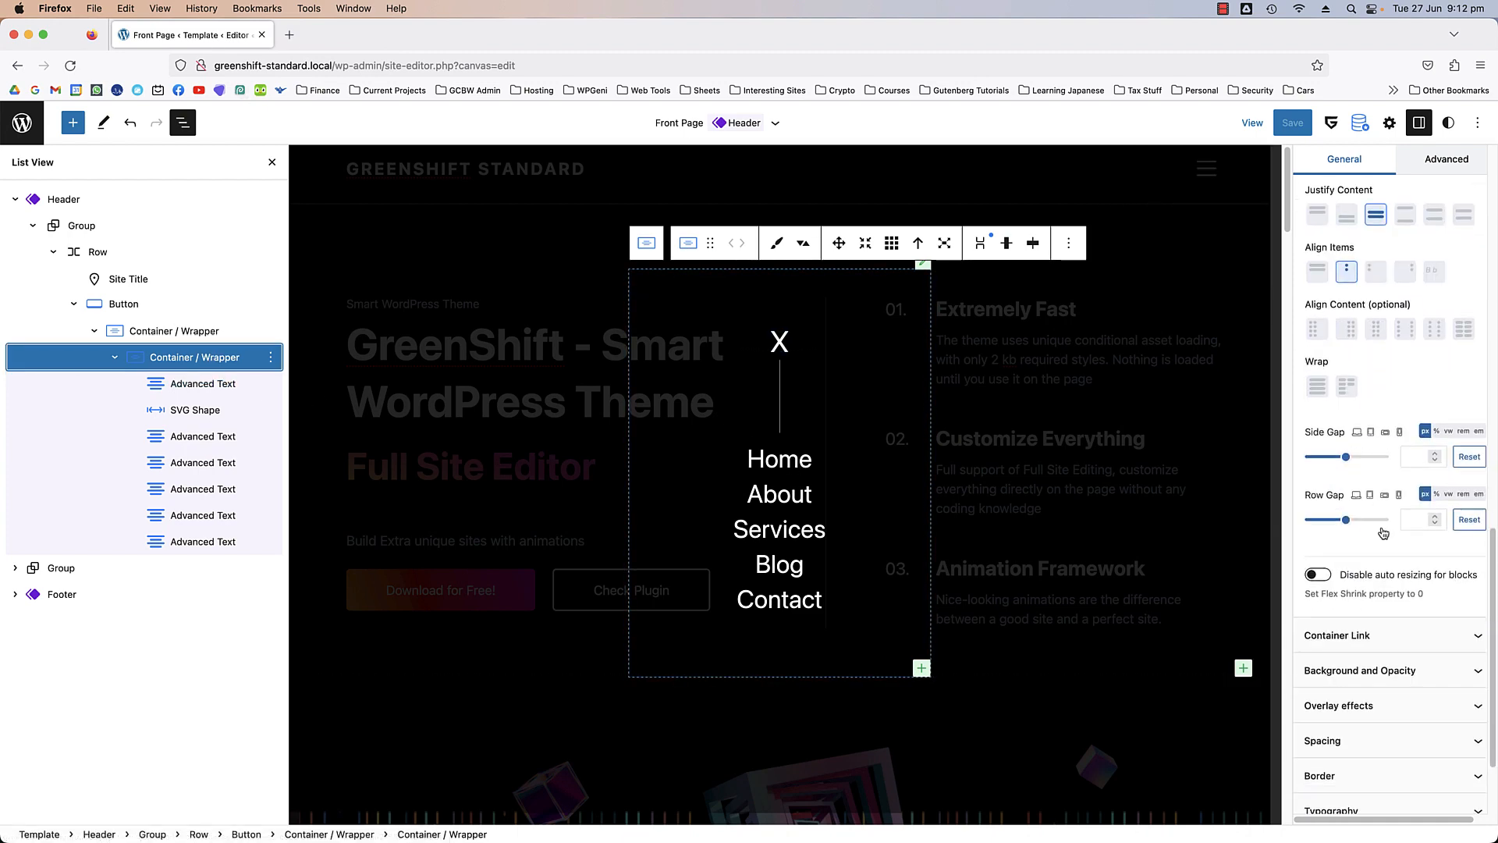
left_click(1397, 648)
scroll(1409, 606, "down", 8)
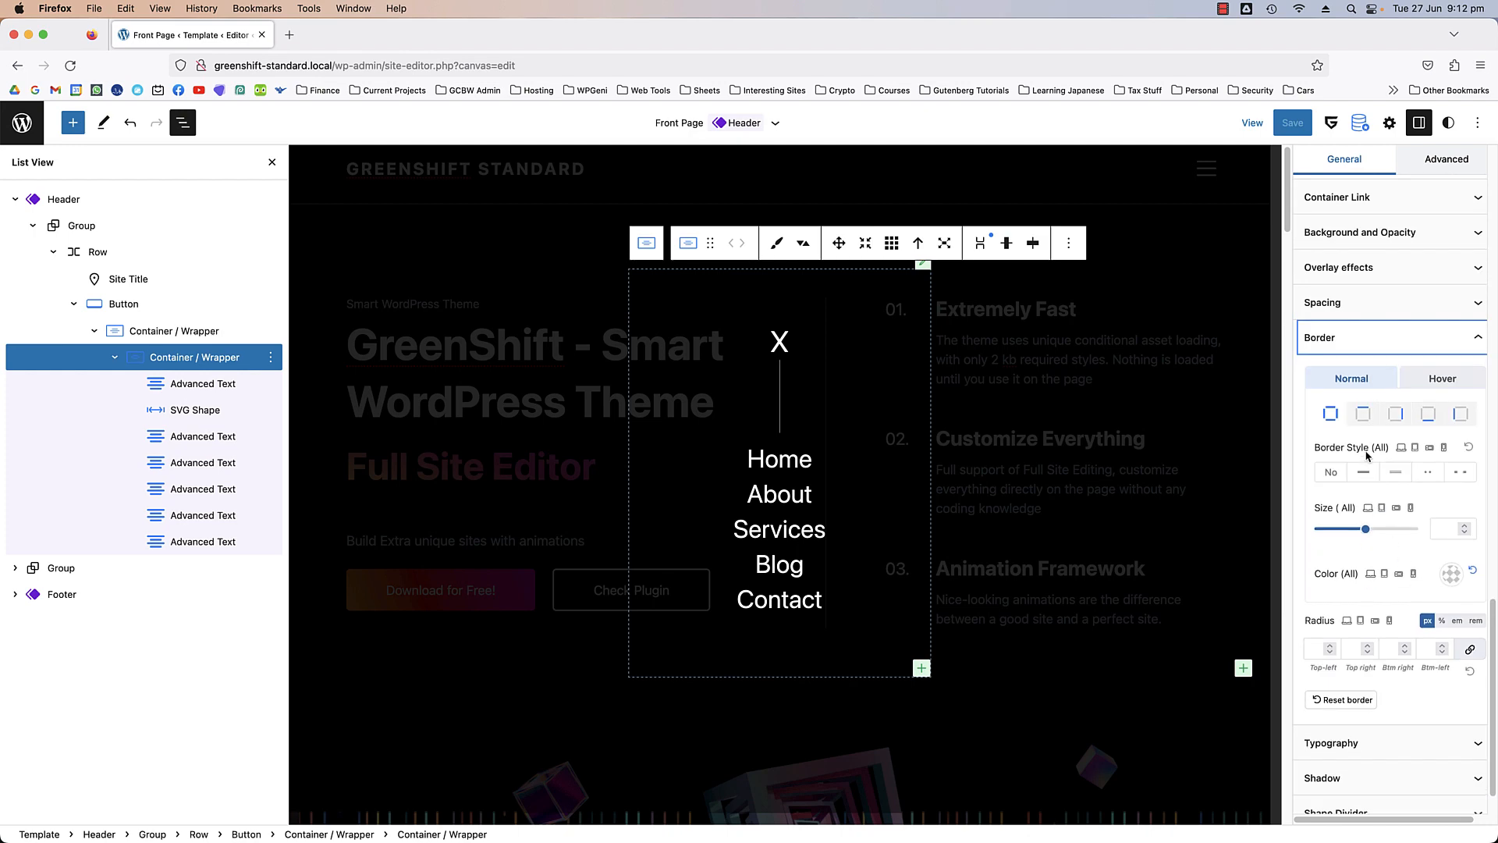
left_click(1395, 473)
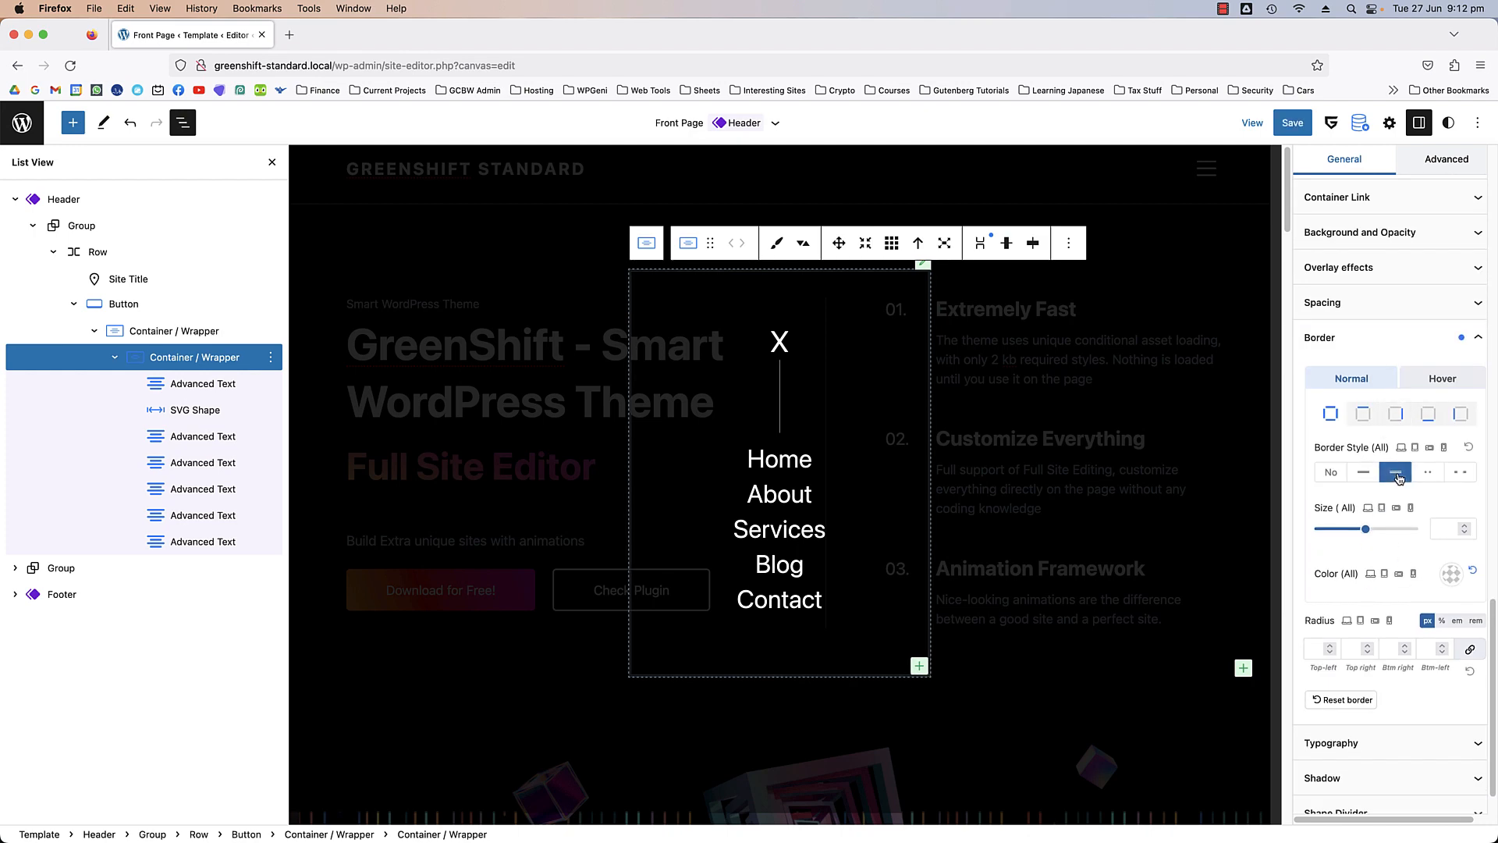
left_click(1449, 528)
left_click(1452, 576)
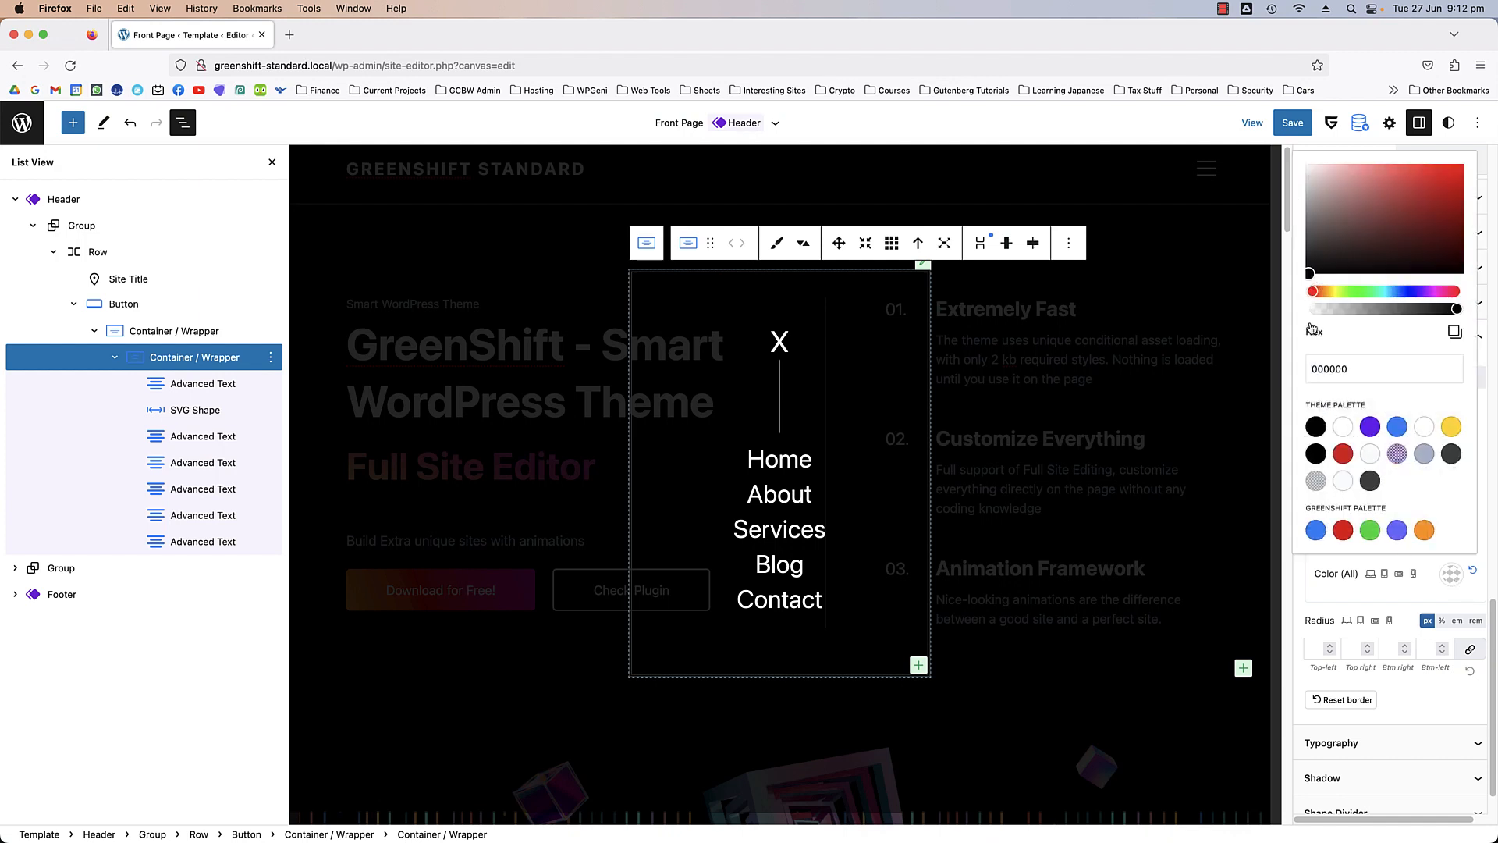
left_click_drag(1308, 190, 1310, 162)
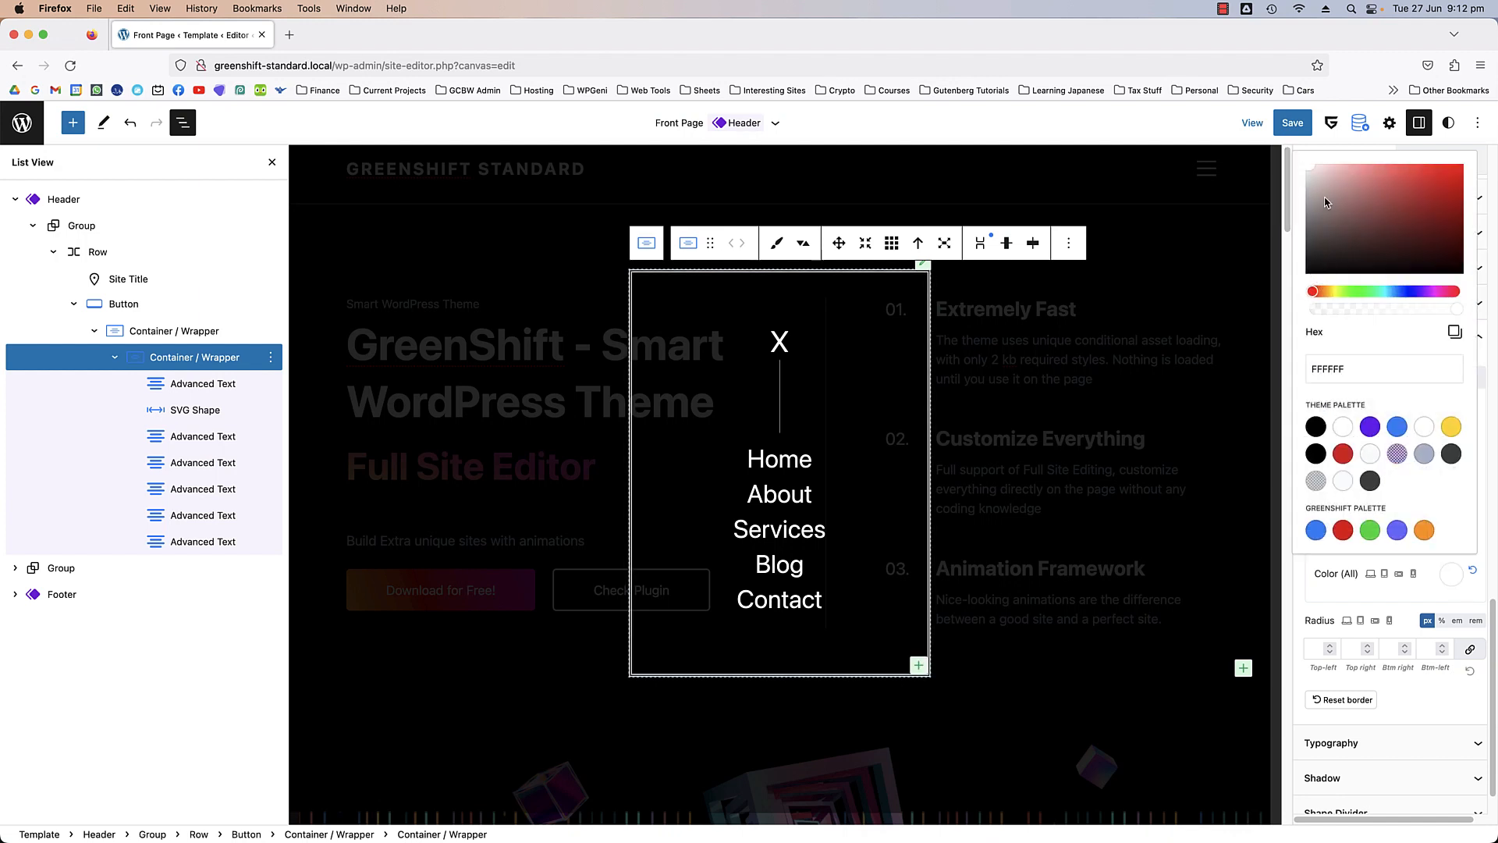
left_click(1453, 578)
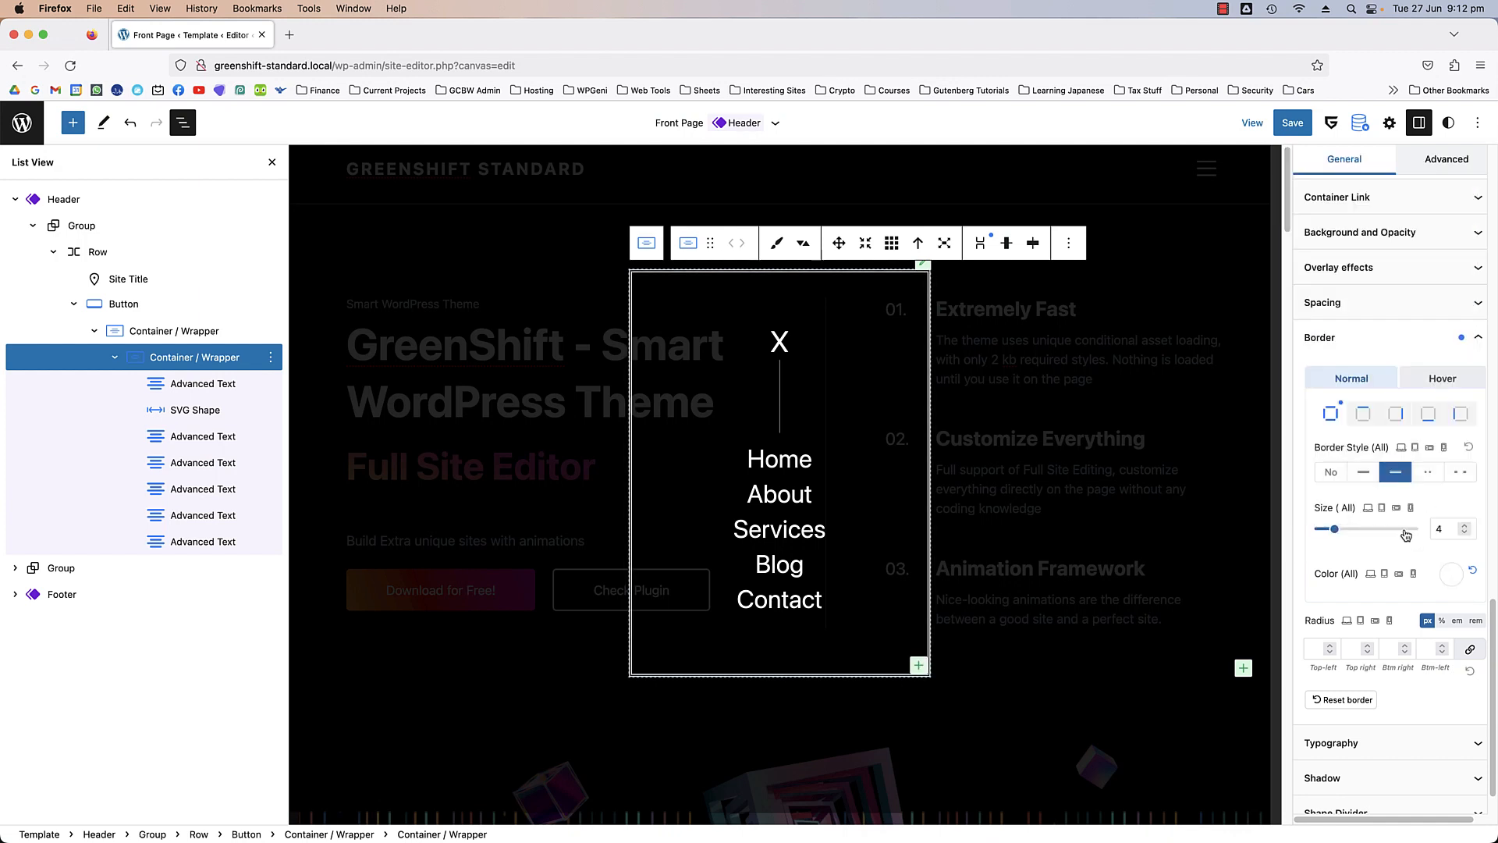
scroll(1401, 507, "down", 1)
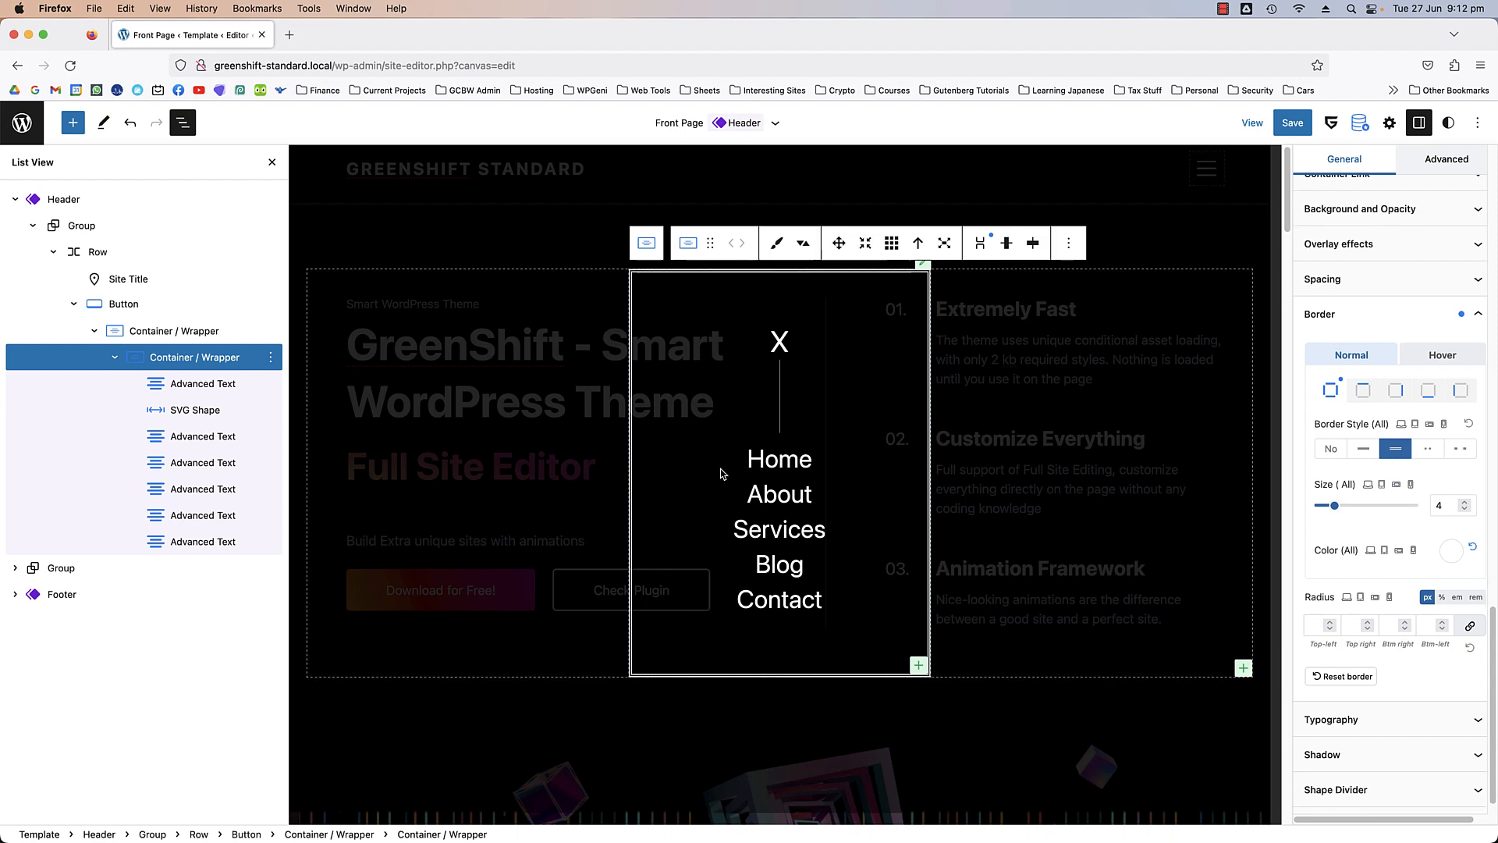
scroll(1393, 500, "up", 2)
scroll(1414, 523, "down", 2)
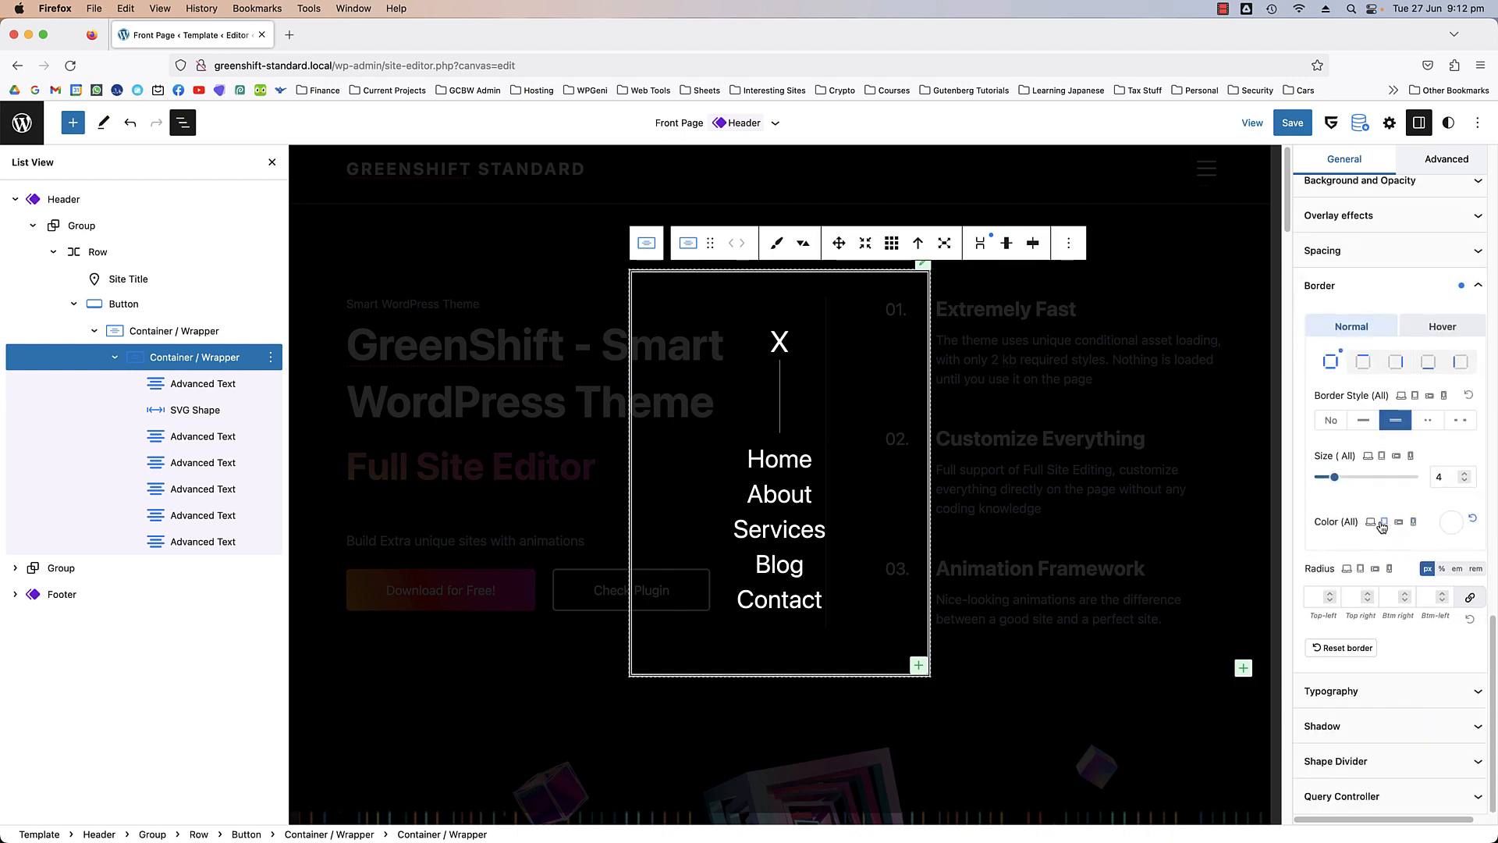
scroll(1382, 526, "up", 10)
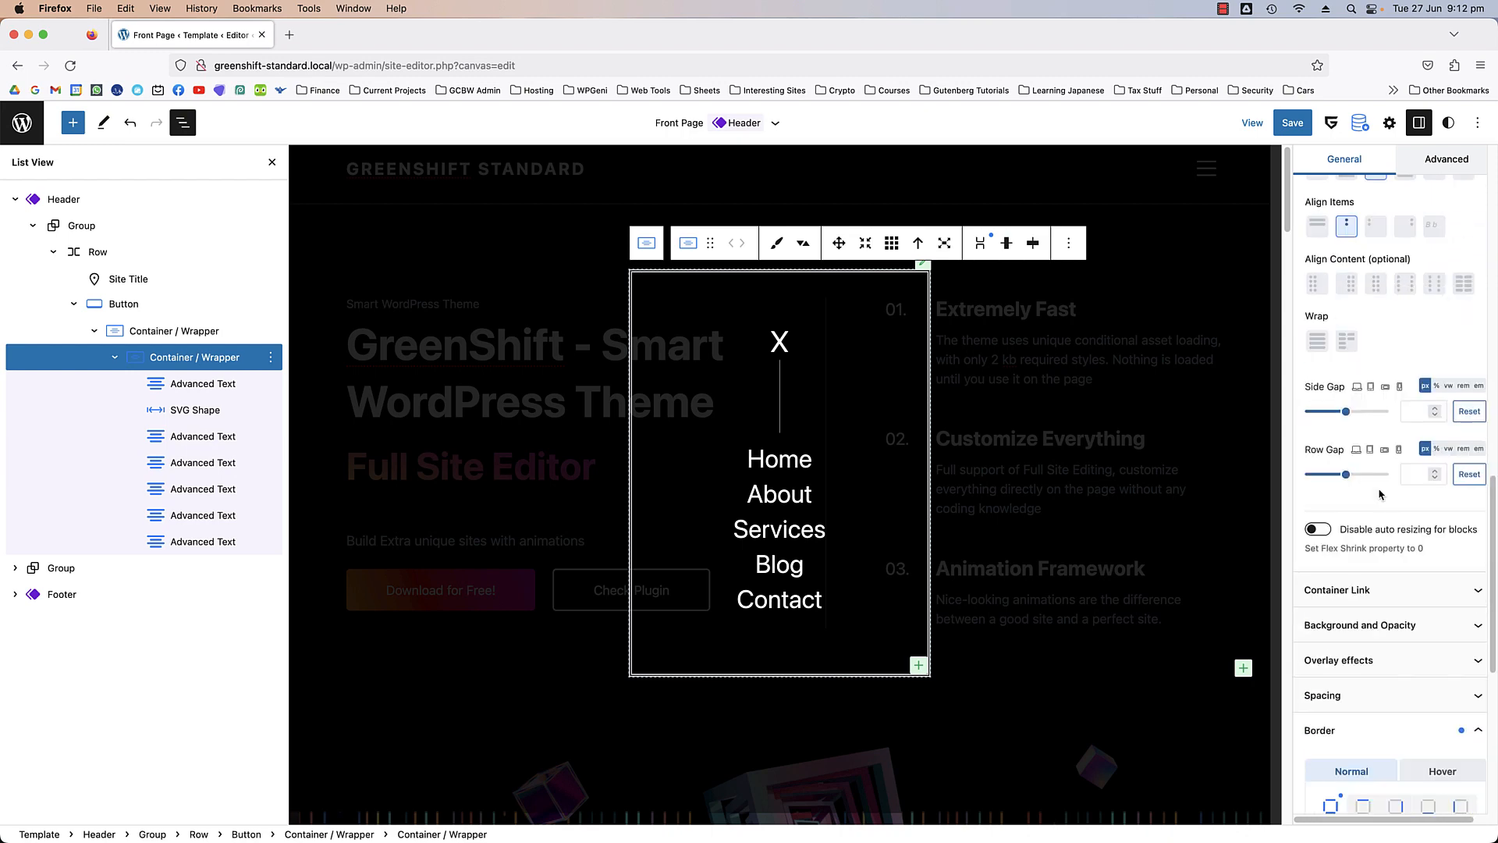
scroll(1402, 398, "up", 8)
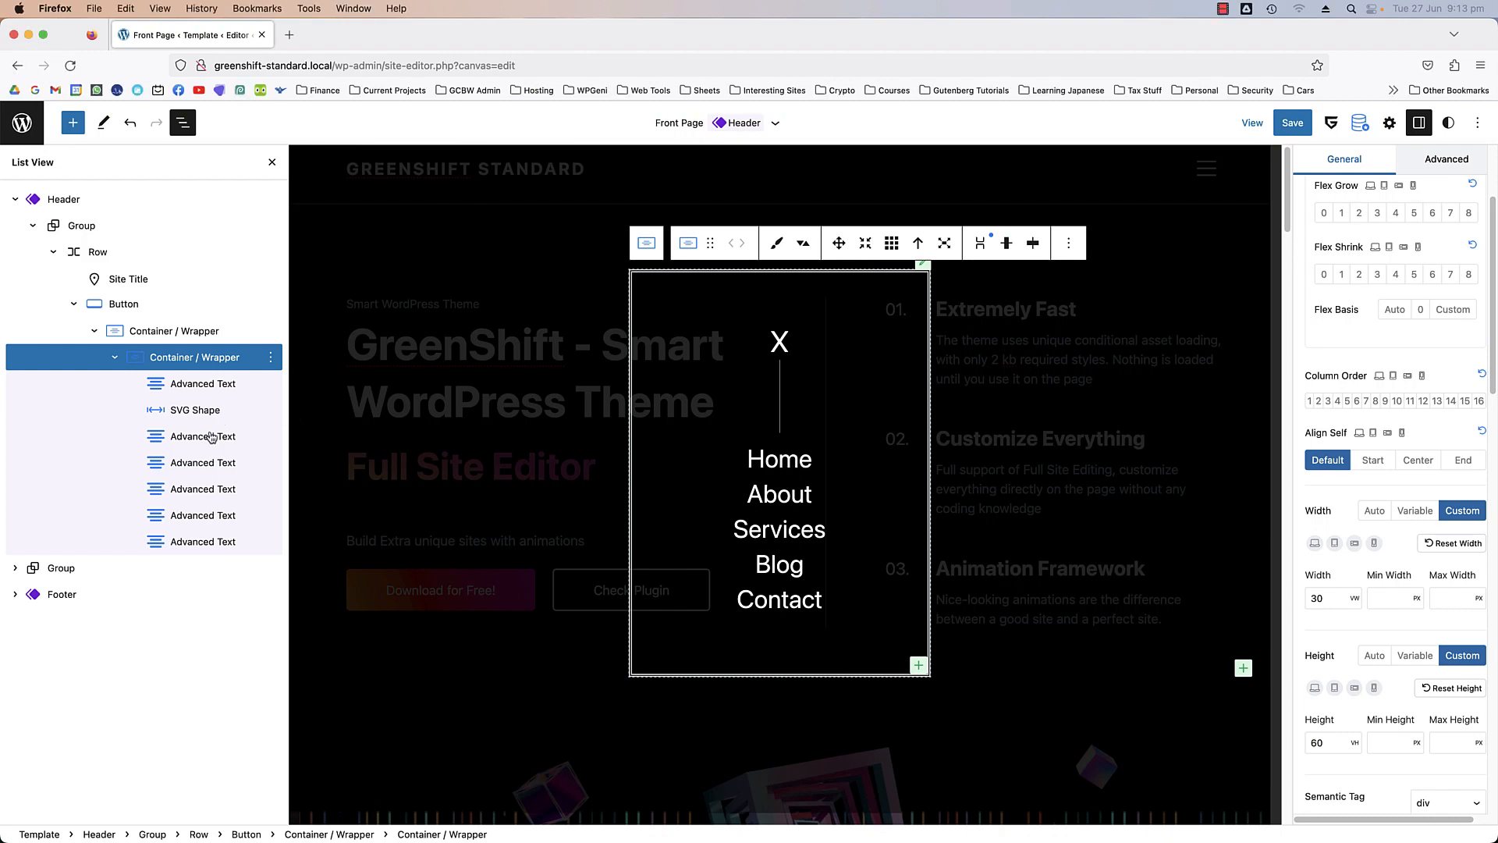
- Apply the Fade Right animation to the Home text block
left_click(198, 436)
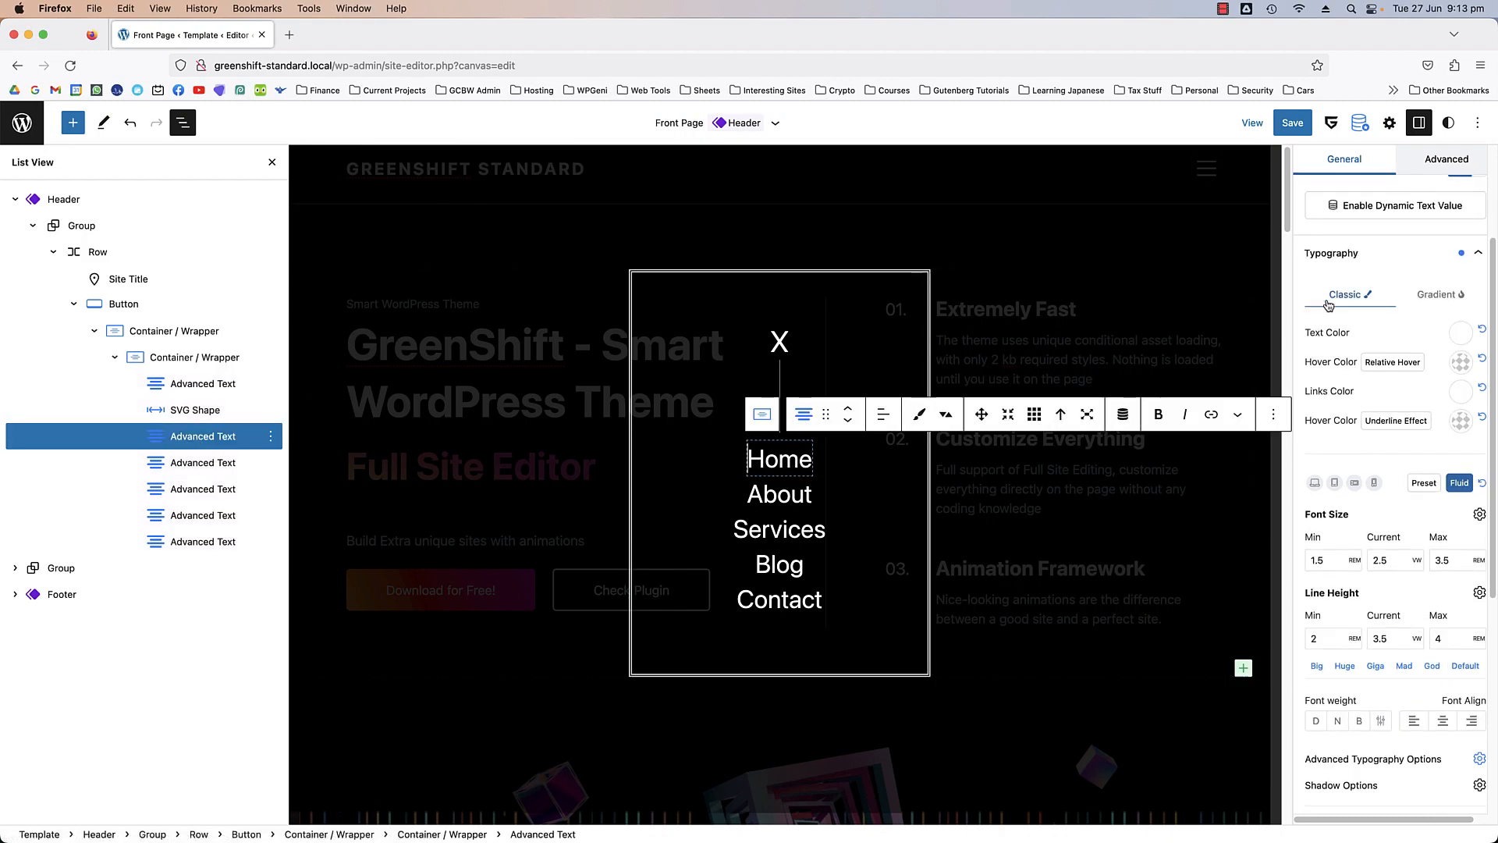
left_click(1436, 165)
left_click(1417, 237)
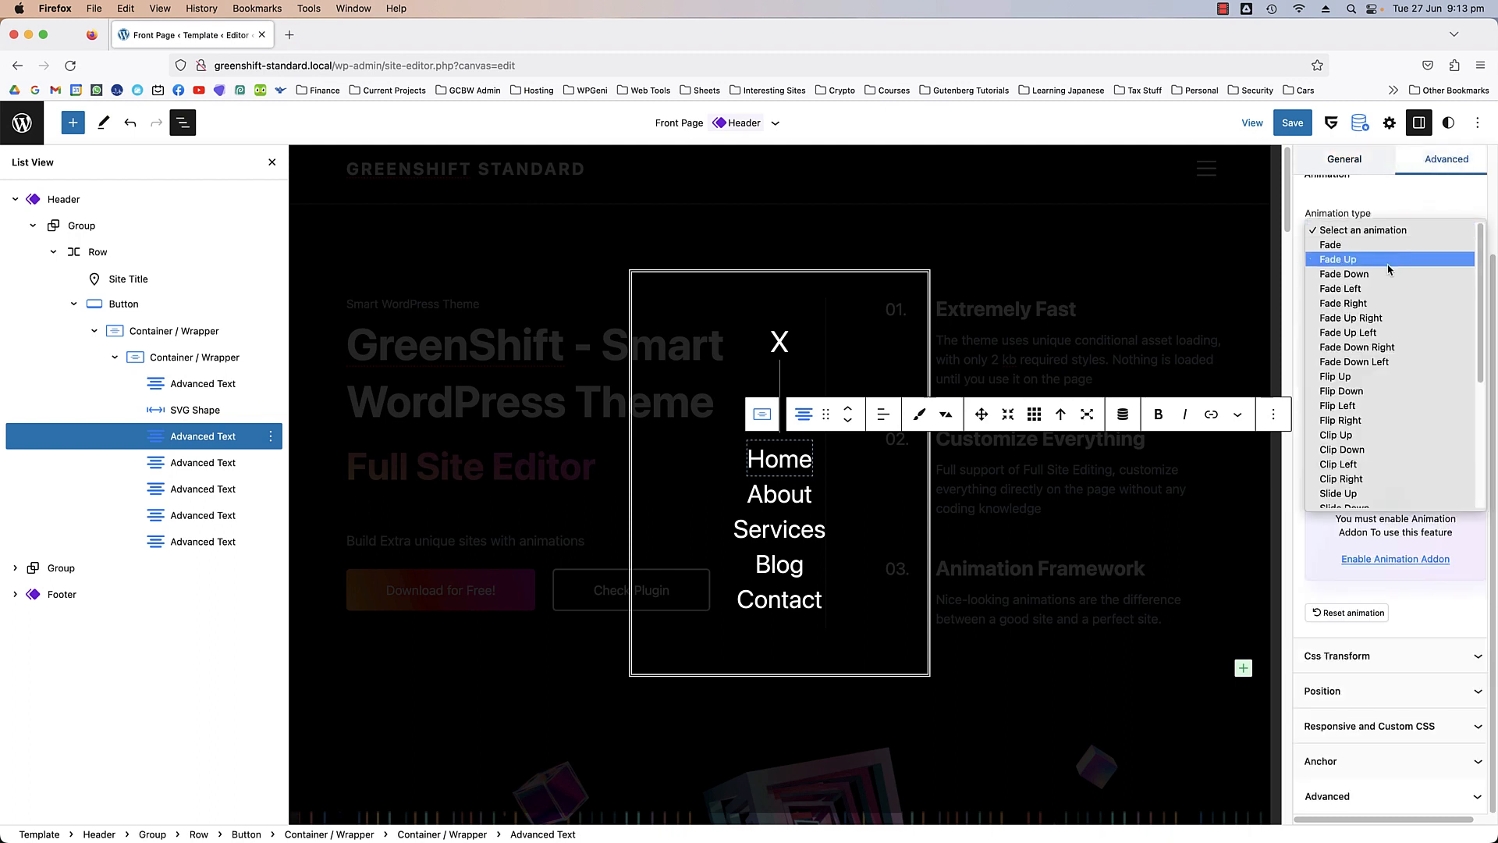
left_click(1387, 302)
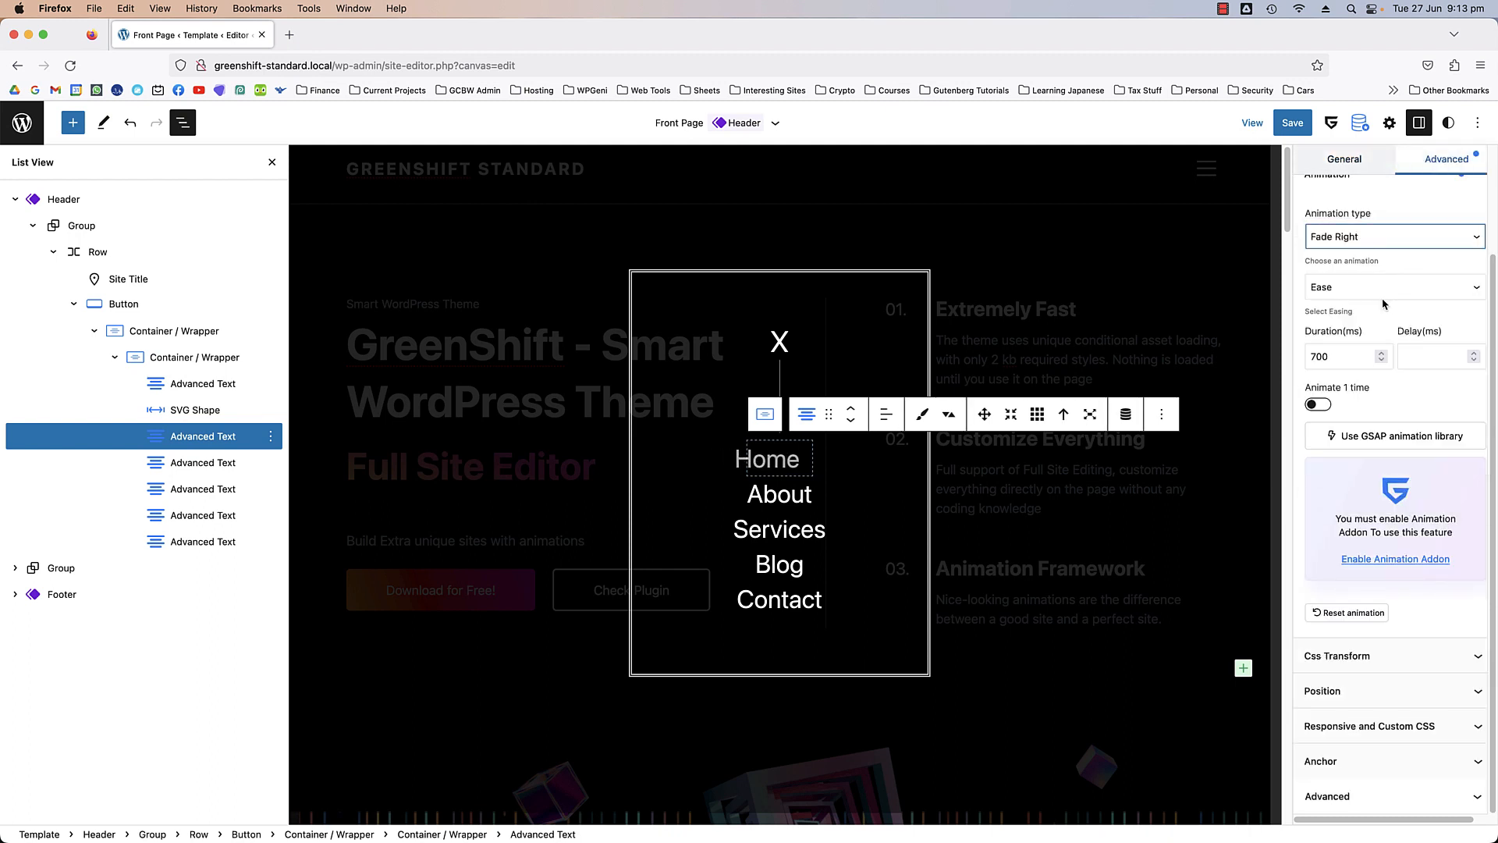
- Apply the Fade Right animation to the About text block with a delay of 100 ms
left_click(777, 494)
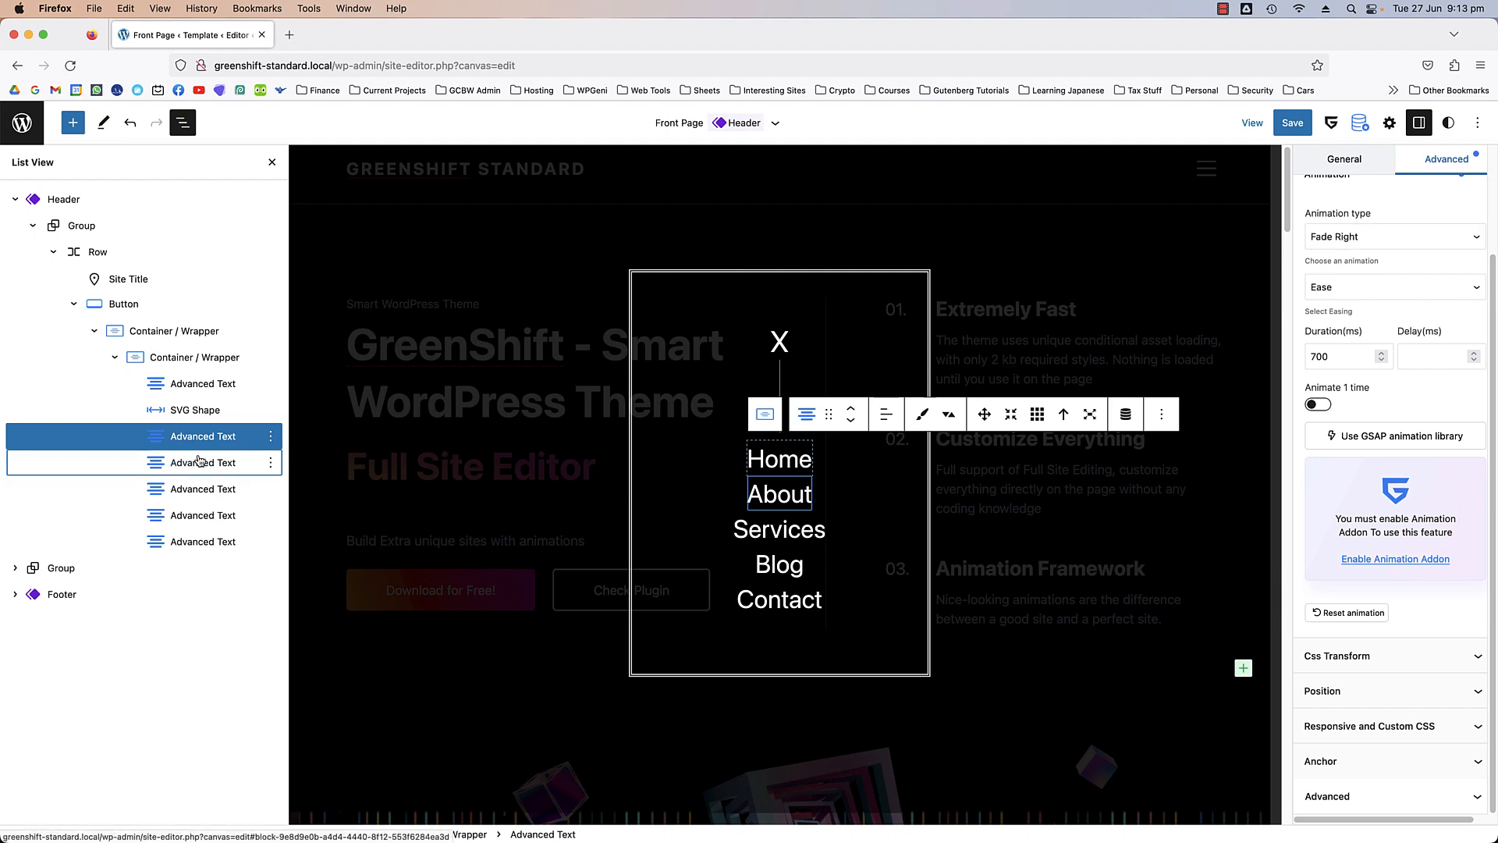
left_click(1425, 169)
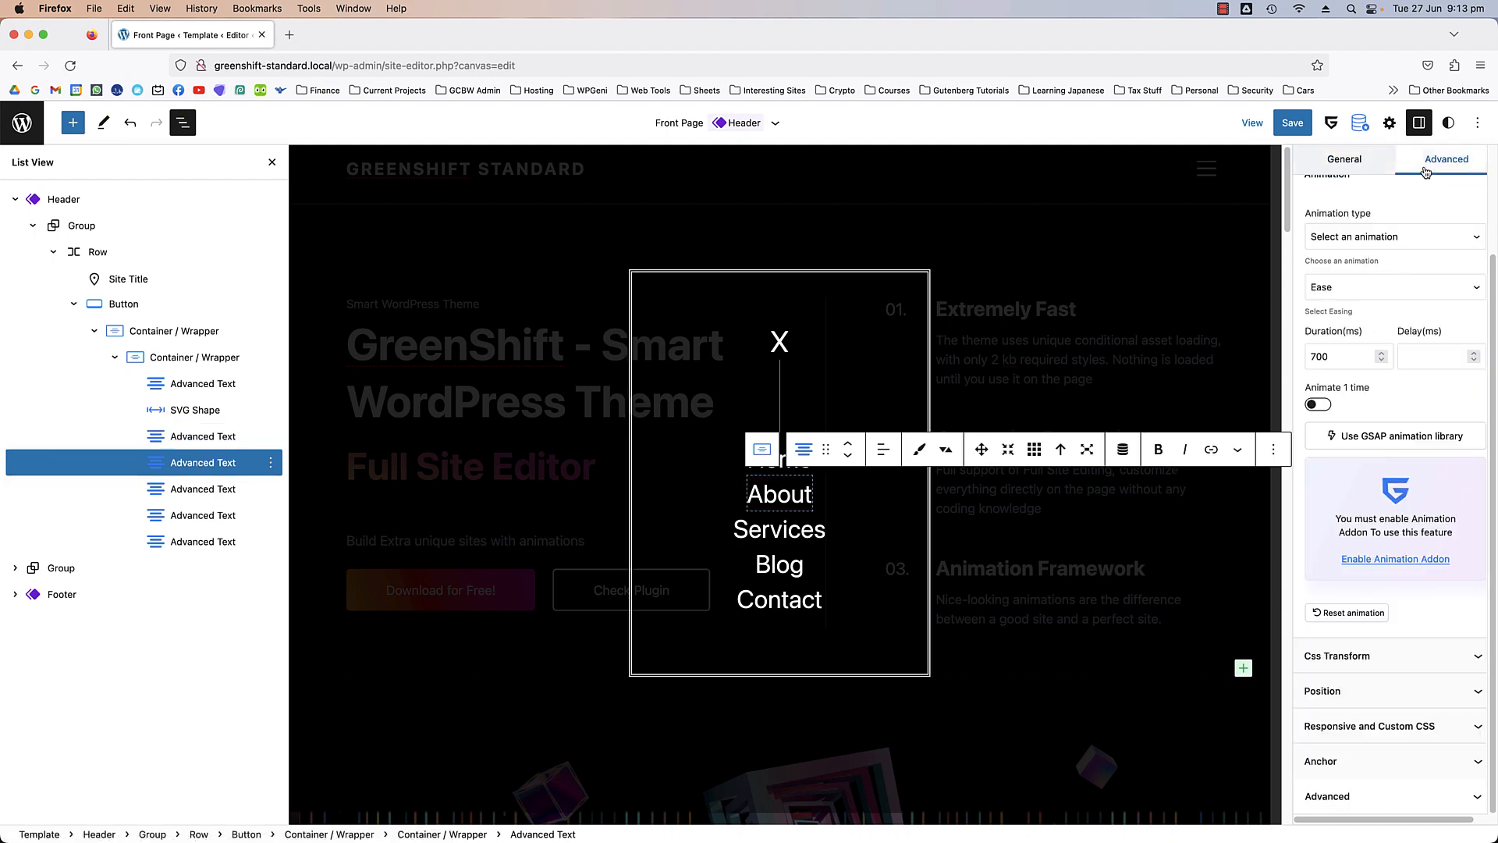
left_click(1399, 237)
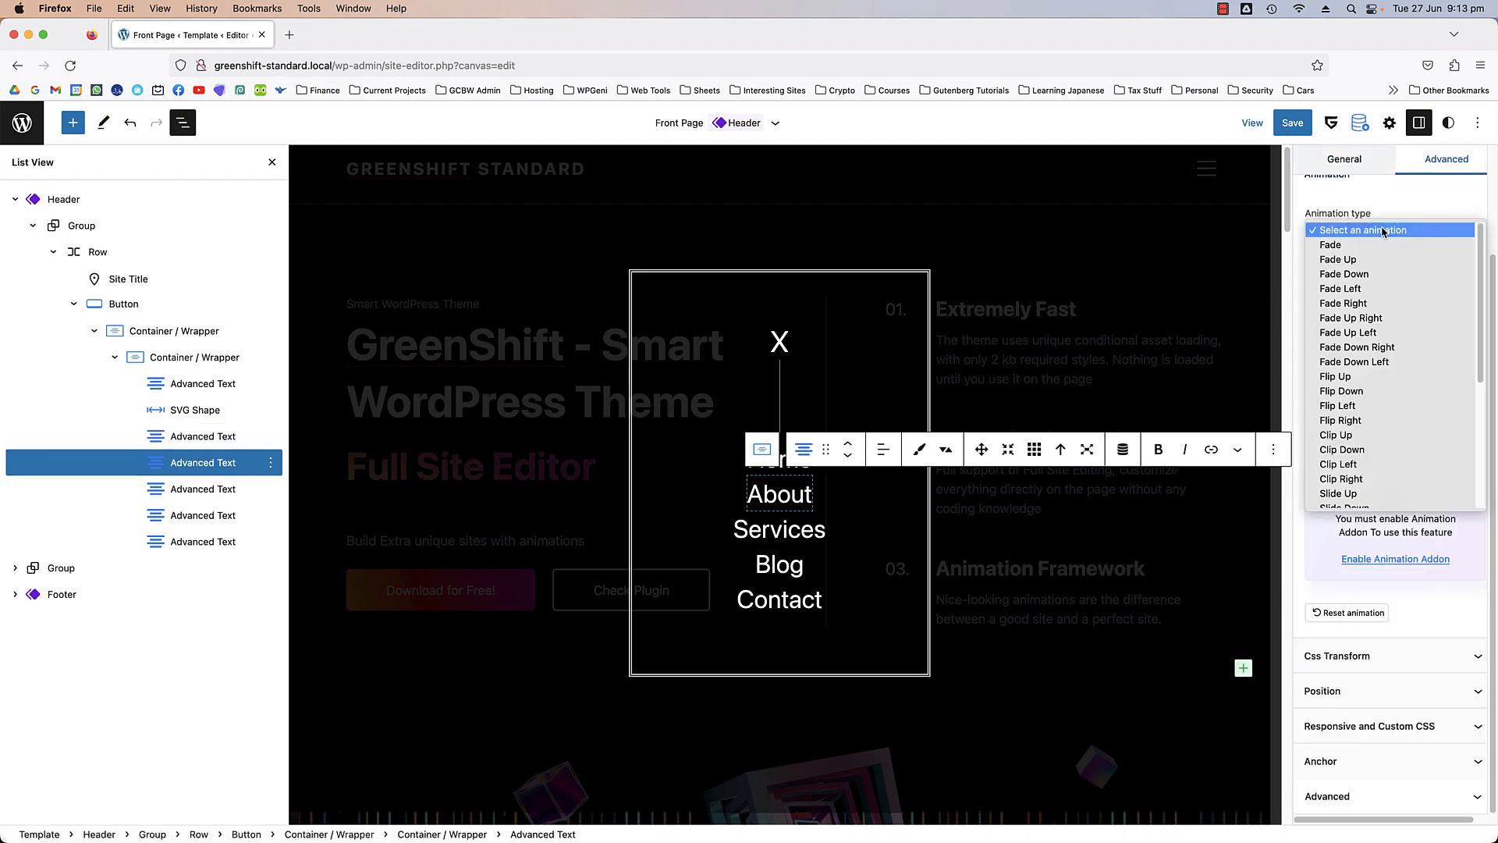
left_click(1376, 303)
left_click(1432, 357)
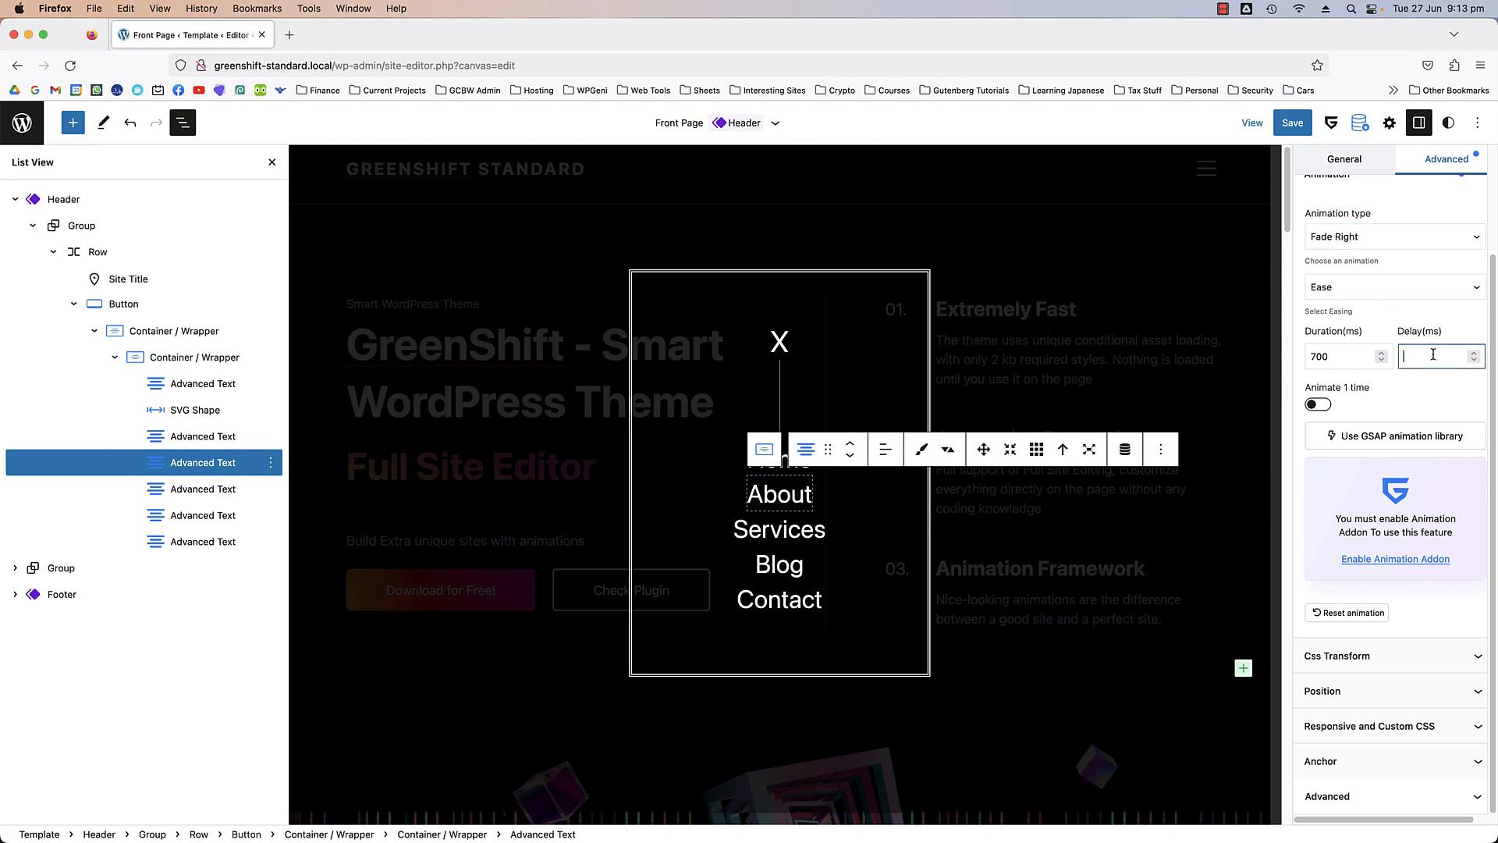
type("100")
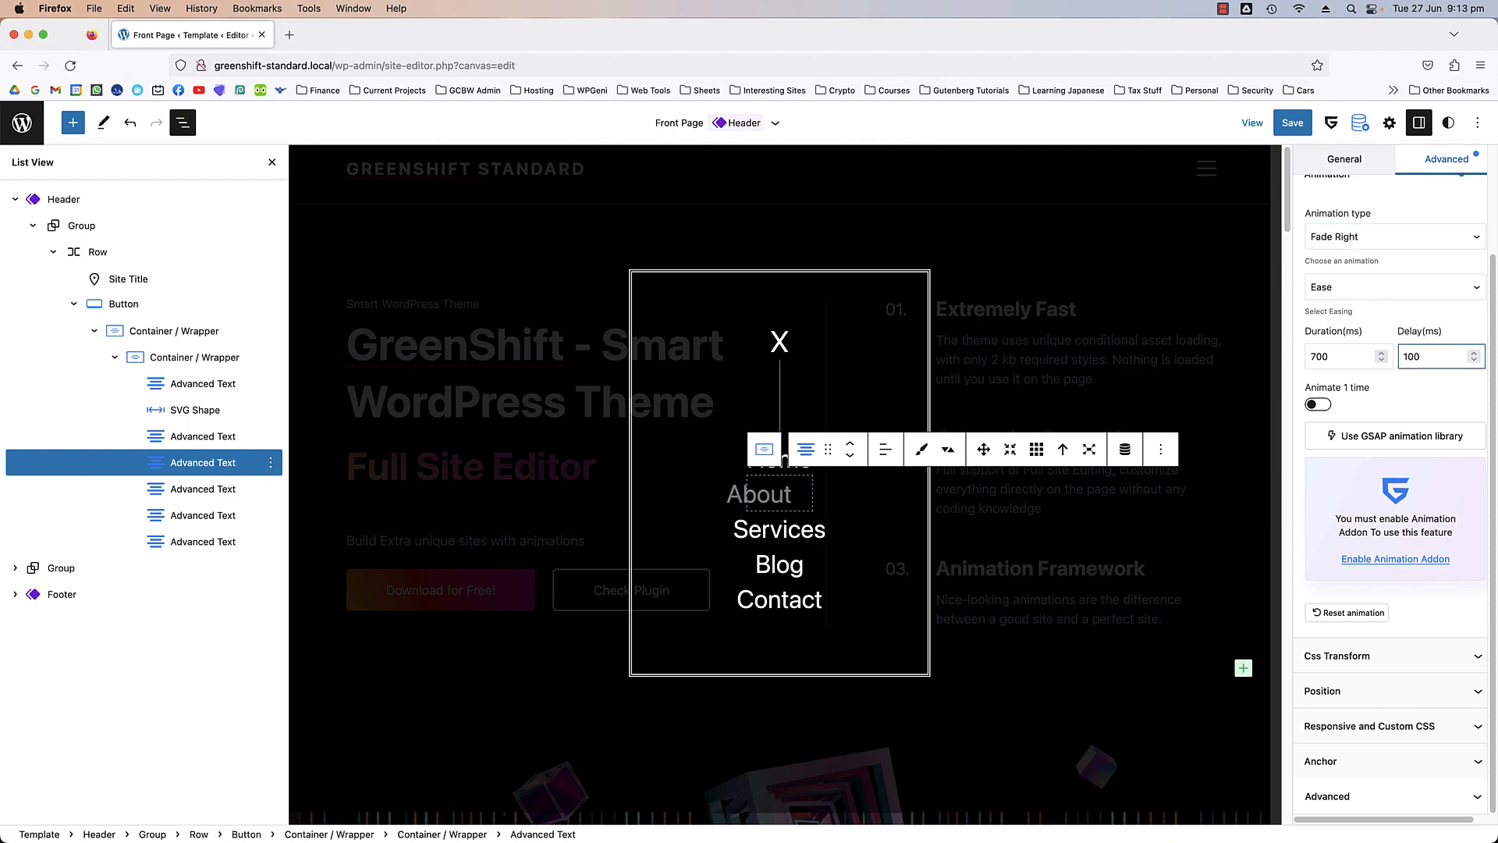
- Apply the Fade Right animation to the Services text block with a delay of 200 ms
left_click(199, 488)
left_click(1425, 169)
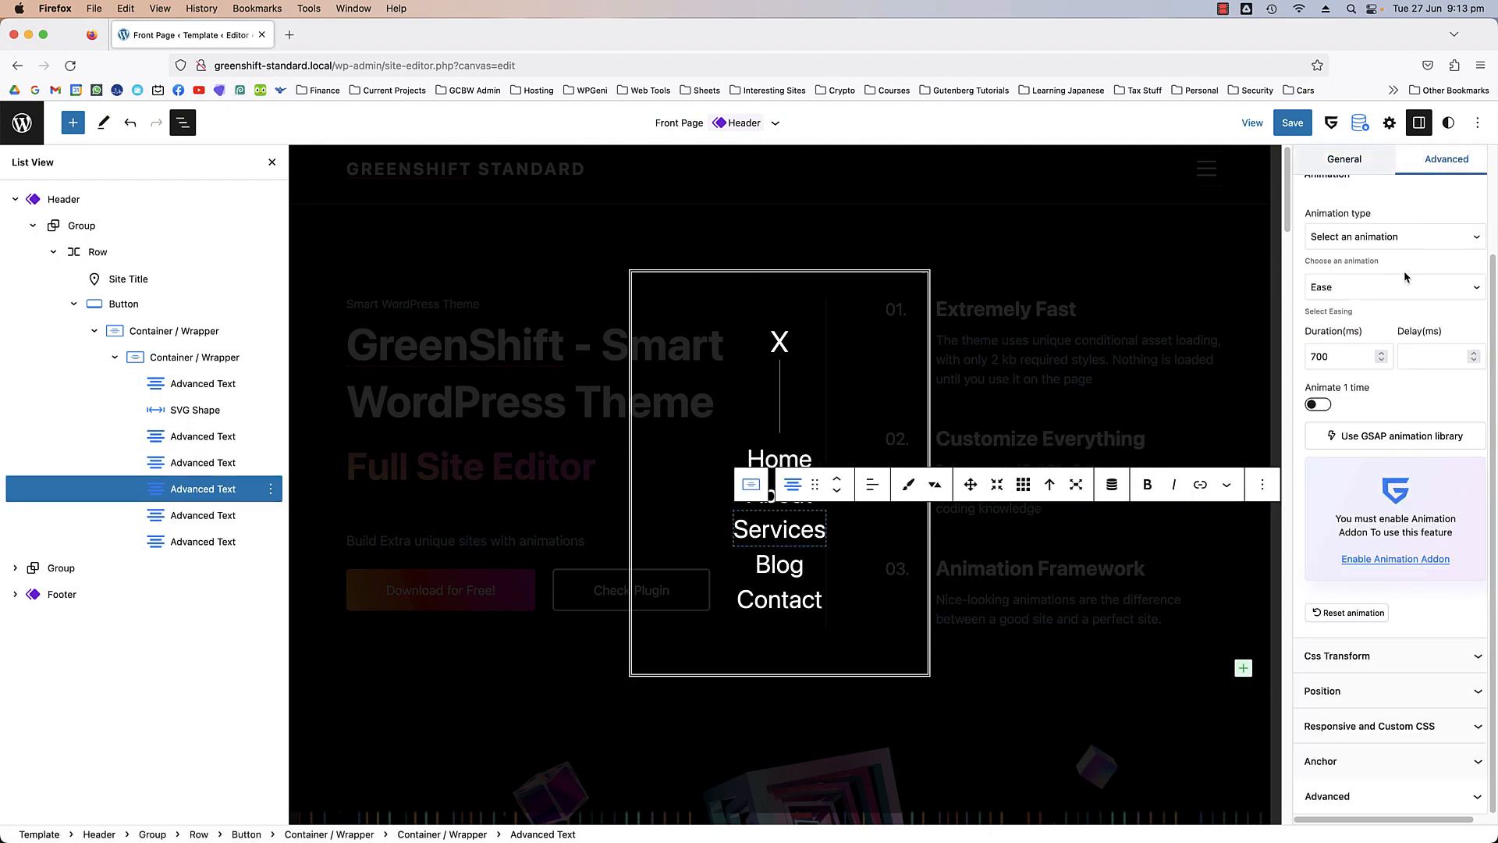
left_click(1396, 240)
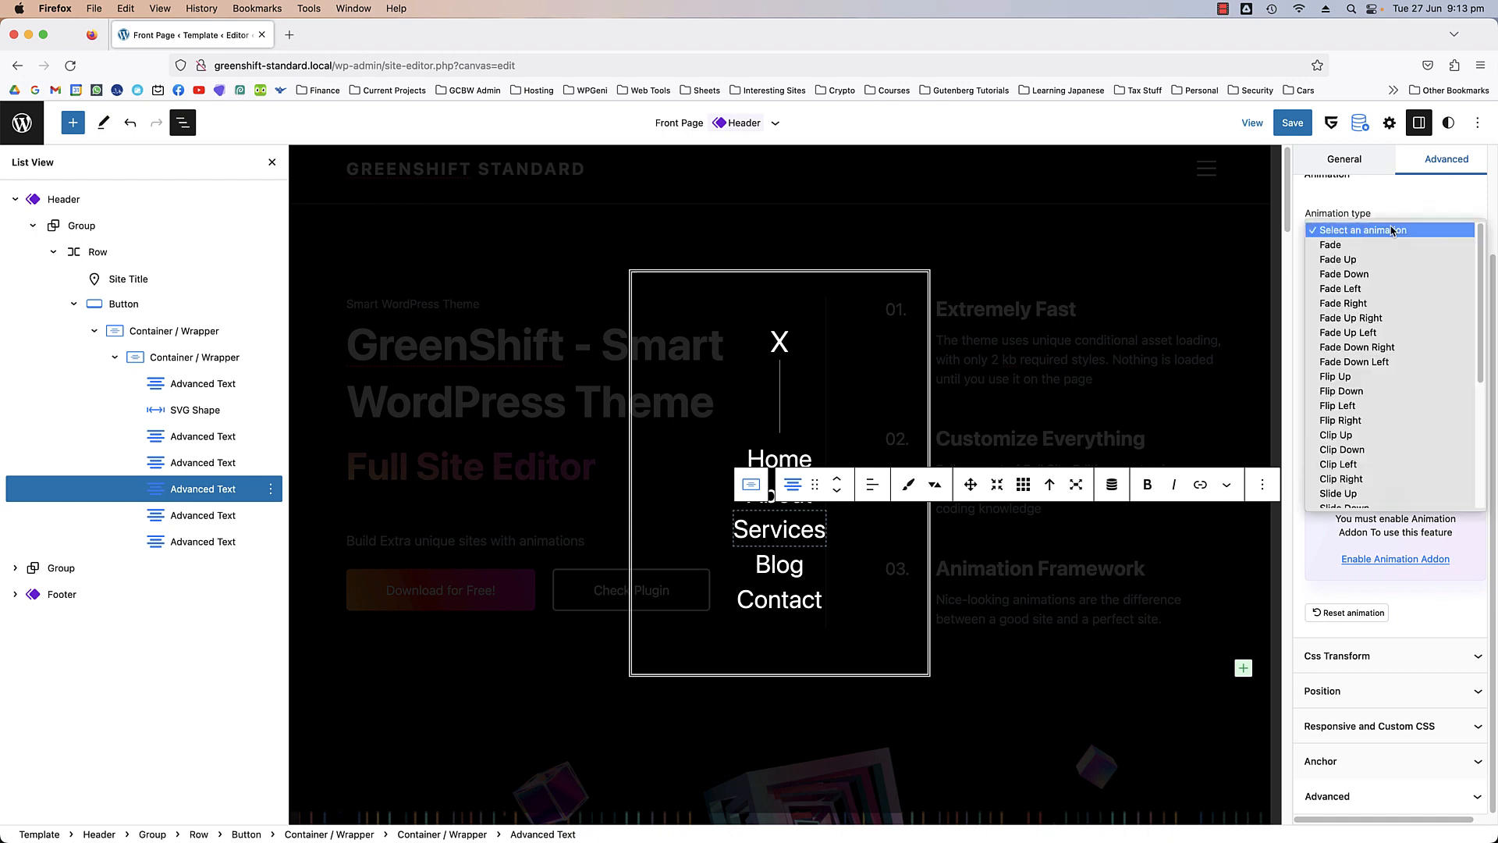
left_click(1375, 304)
left_click(1428, 355)
type("200")
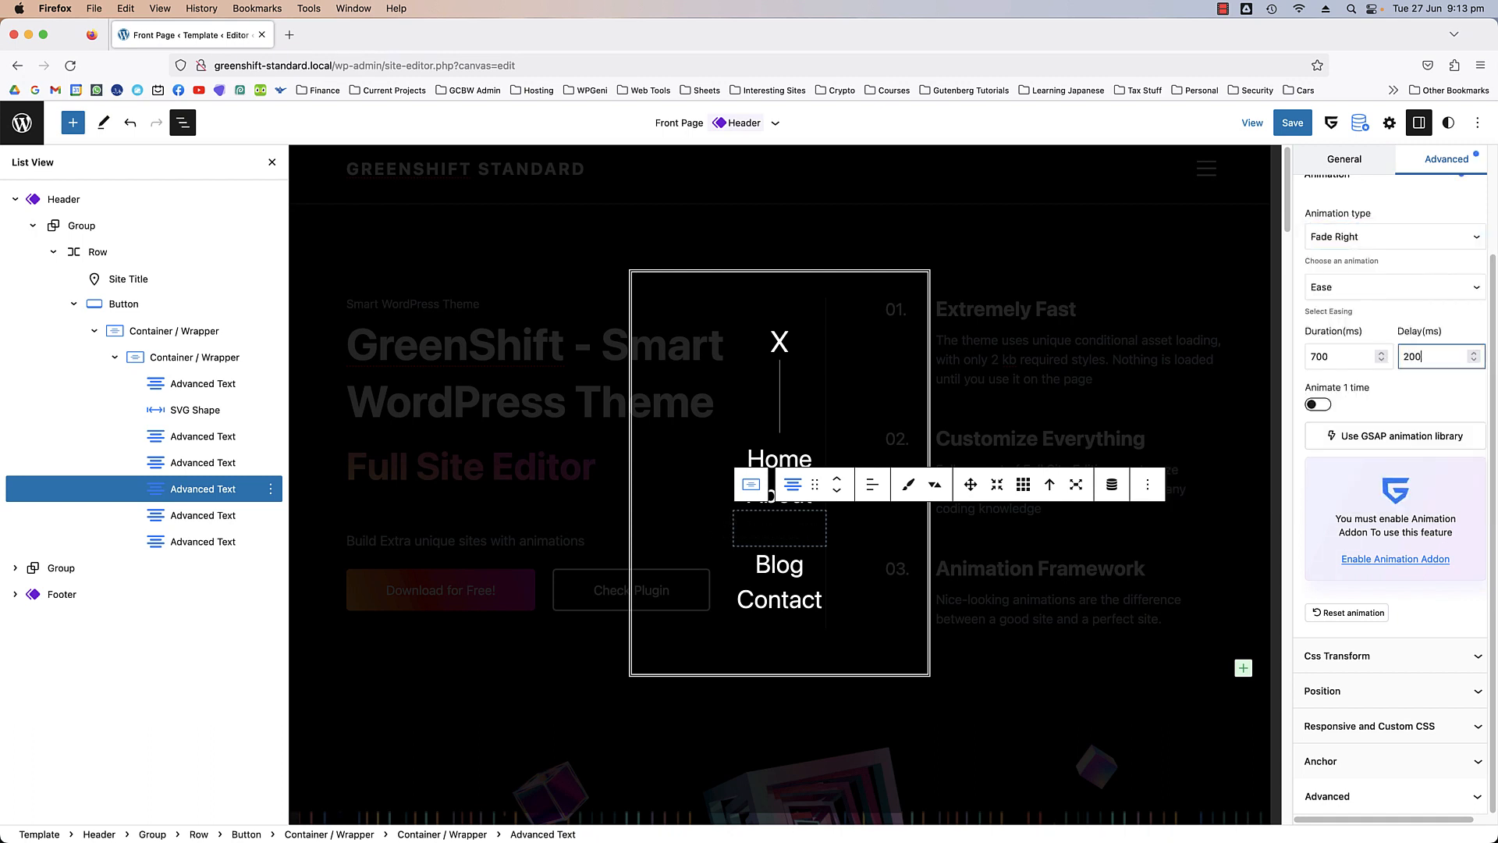
- Apply the Fade Right animation to the Blog text block with a delay of 300 ms
left_click(211, 515)
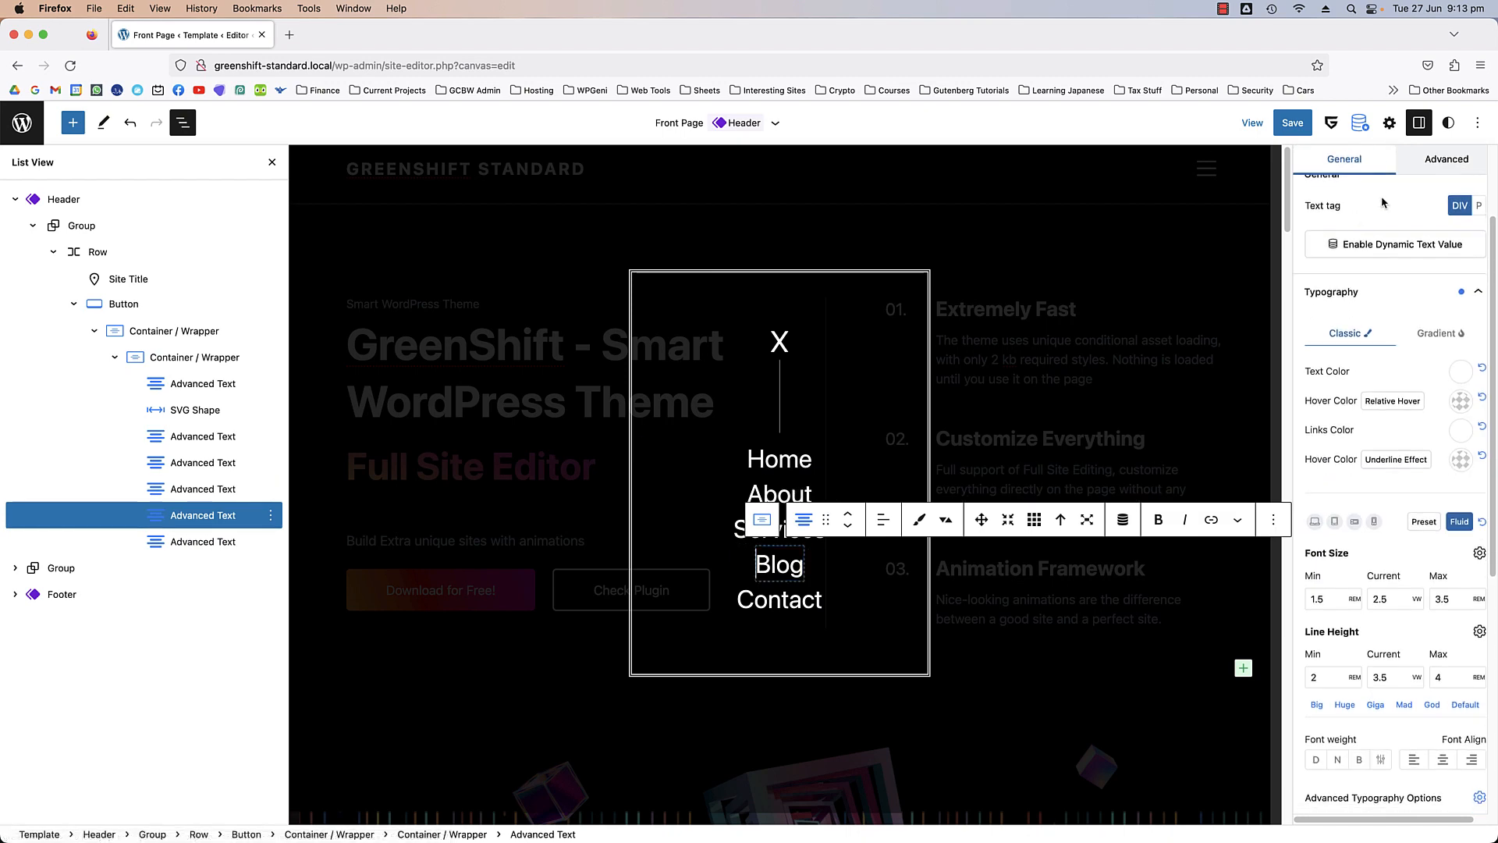
left_click(1440, 160)
left_click(1426, 239)
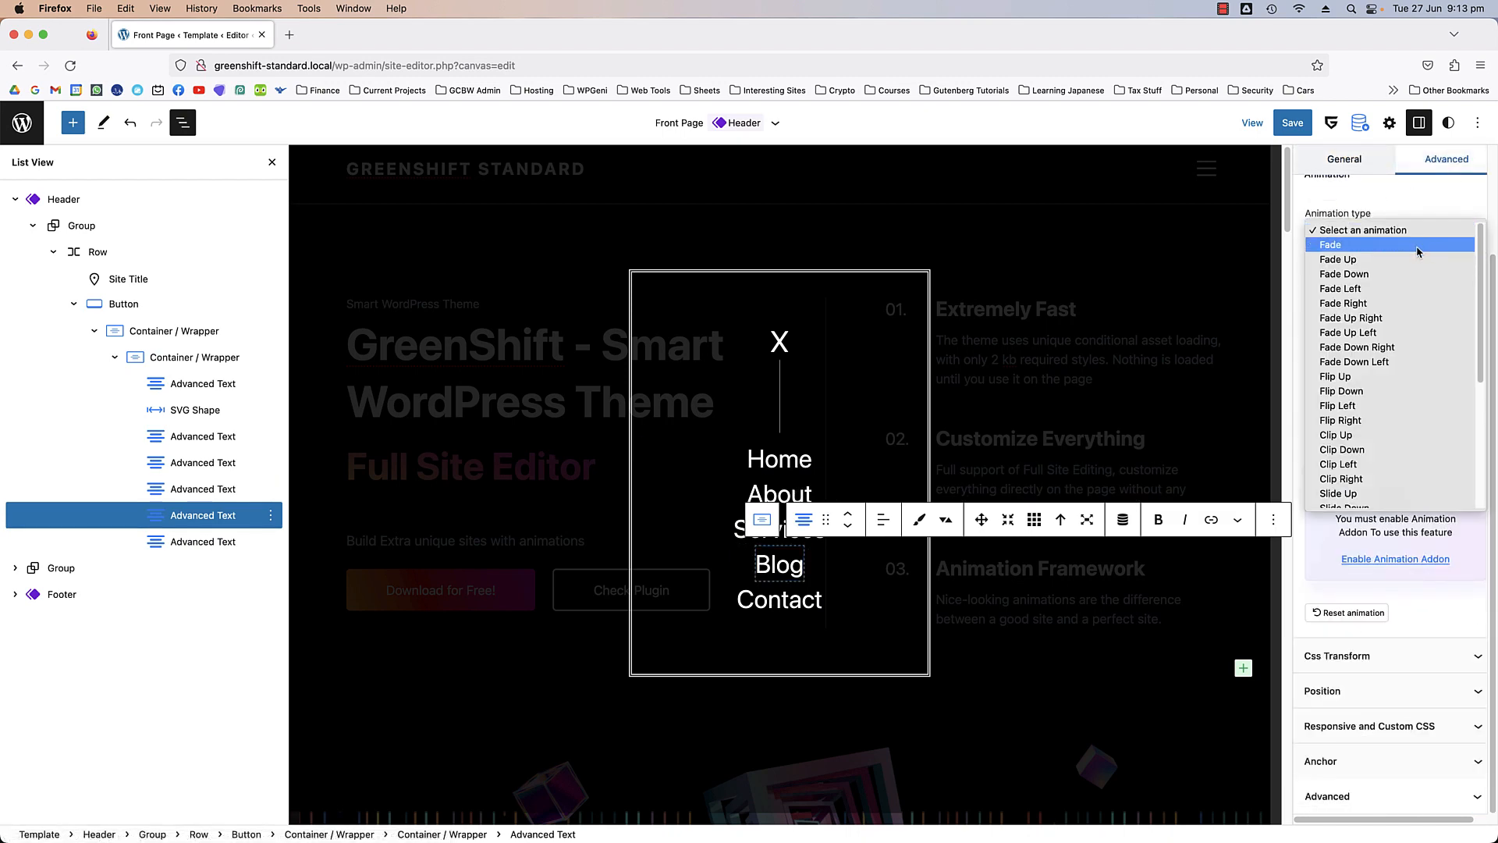
left_click(1390, 304)
left_click(1428, 356)
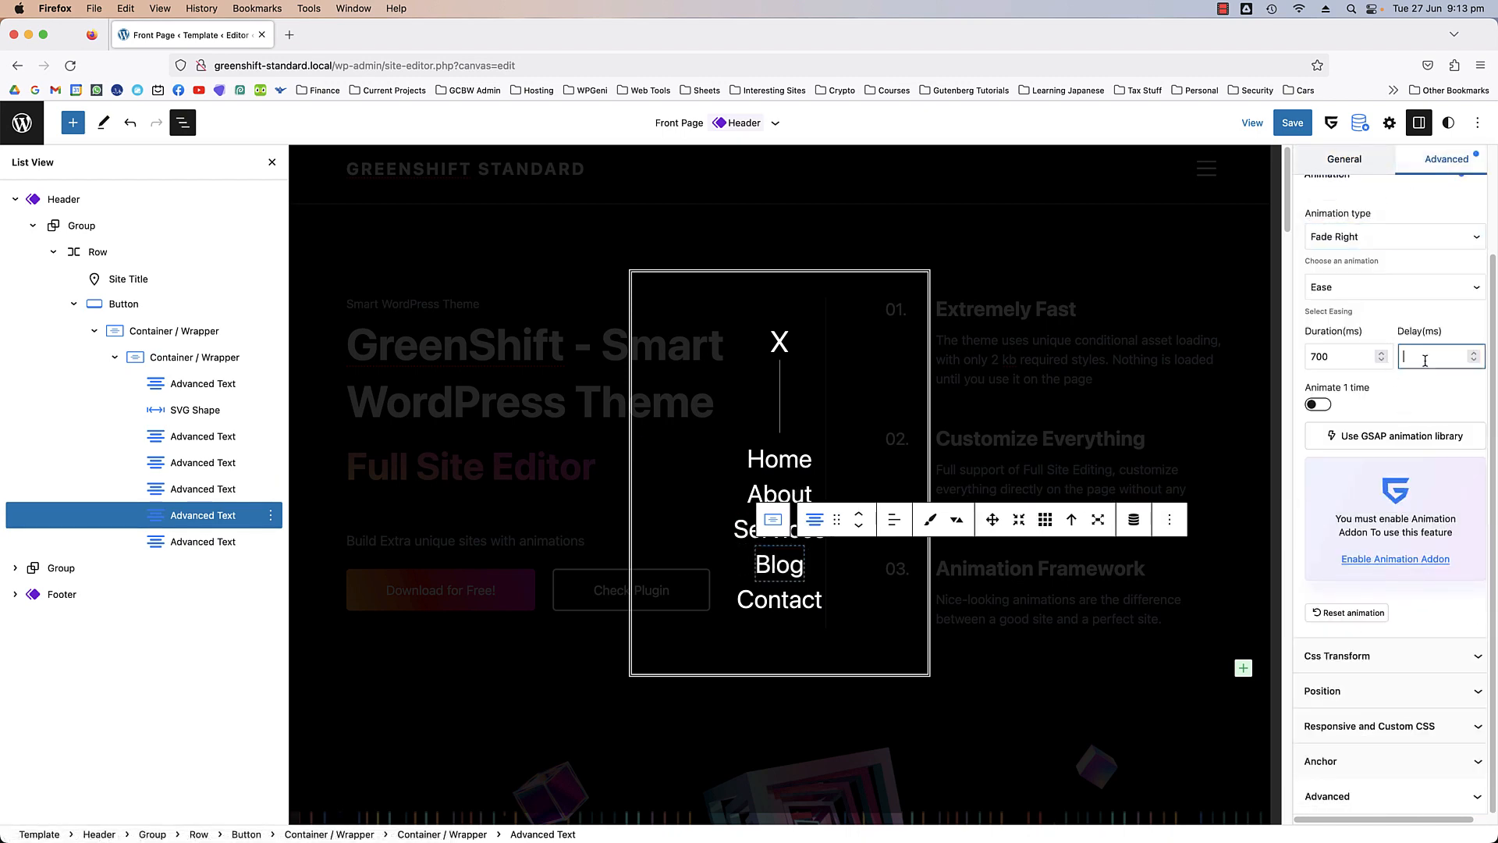
type("300")
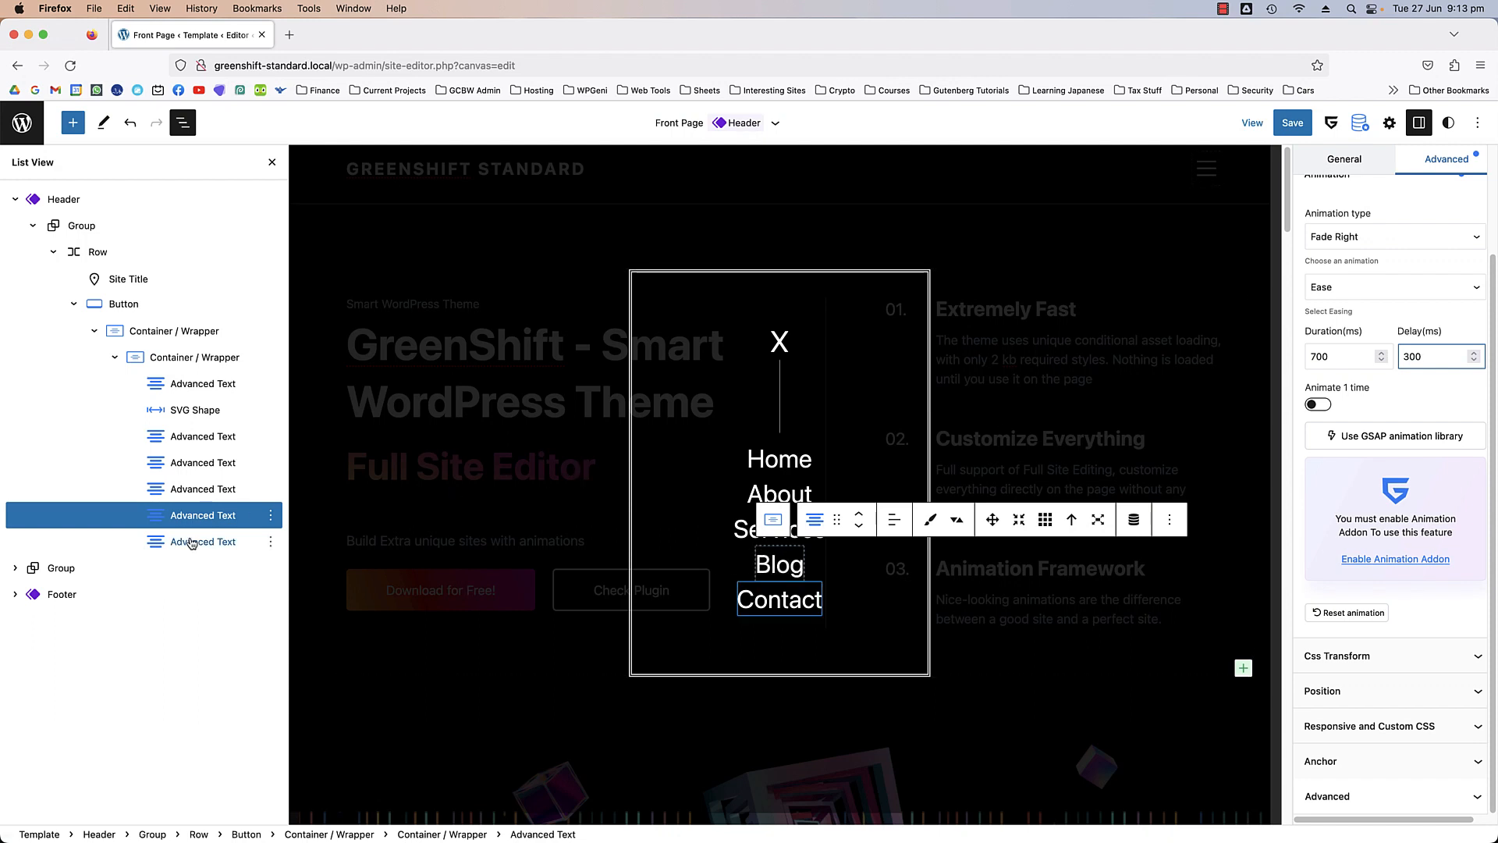
- Apply the Fade Right animation to the Contact text block with a delay of 400 ms
left_click(203, 542)
left_click(1446, 168)
left_click(1393, 232)
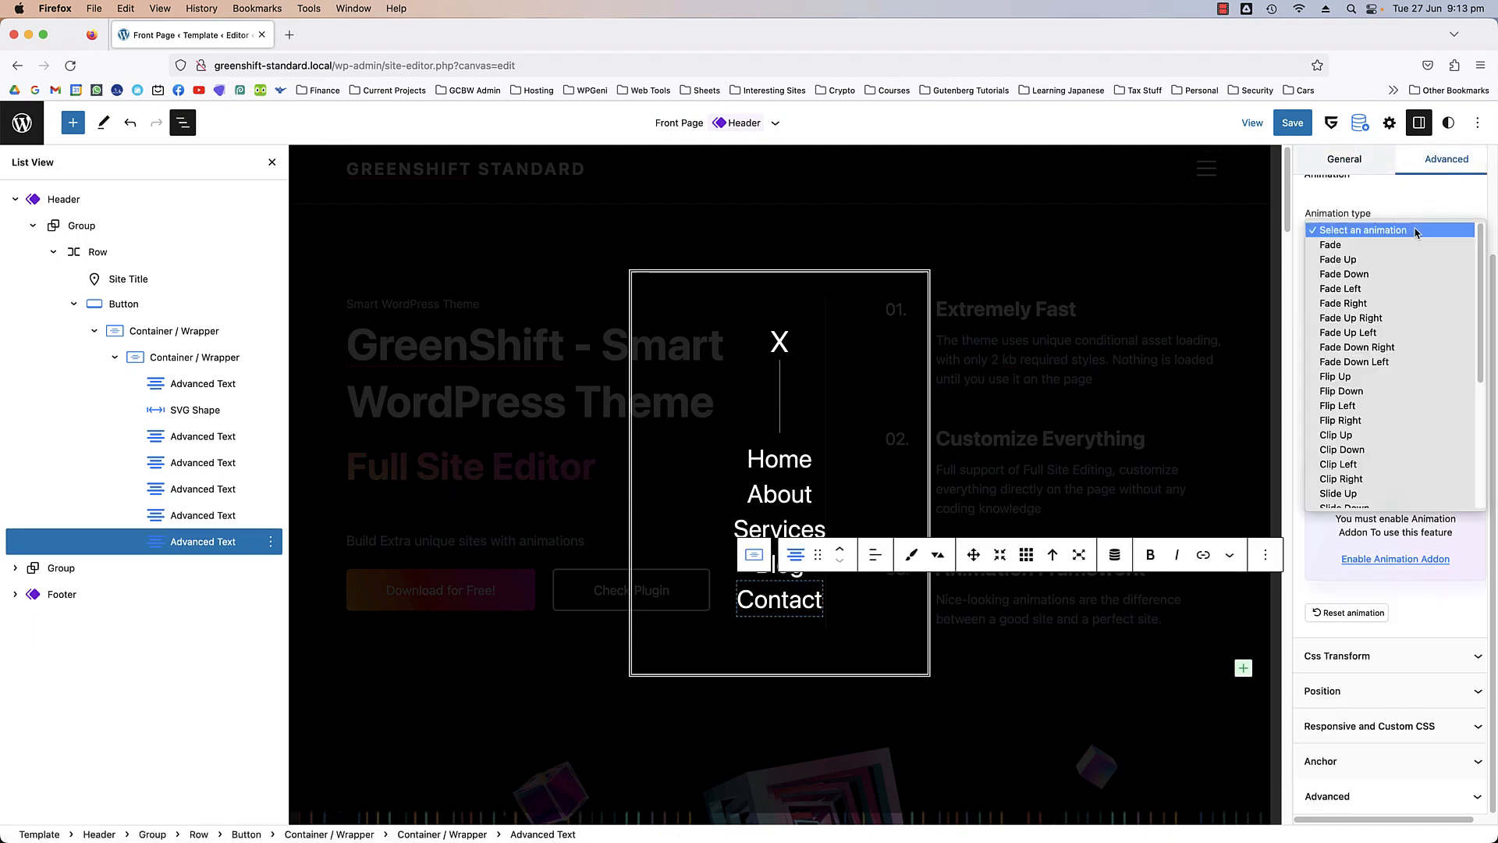
left_click(1388, 303)
key("Tab")
key("Tab")
key("Tab")
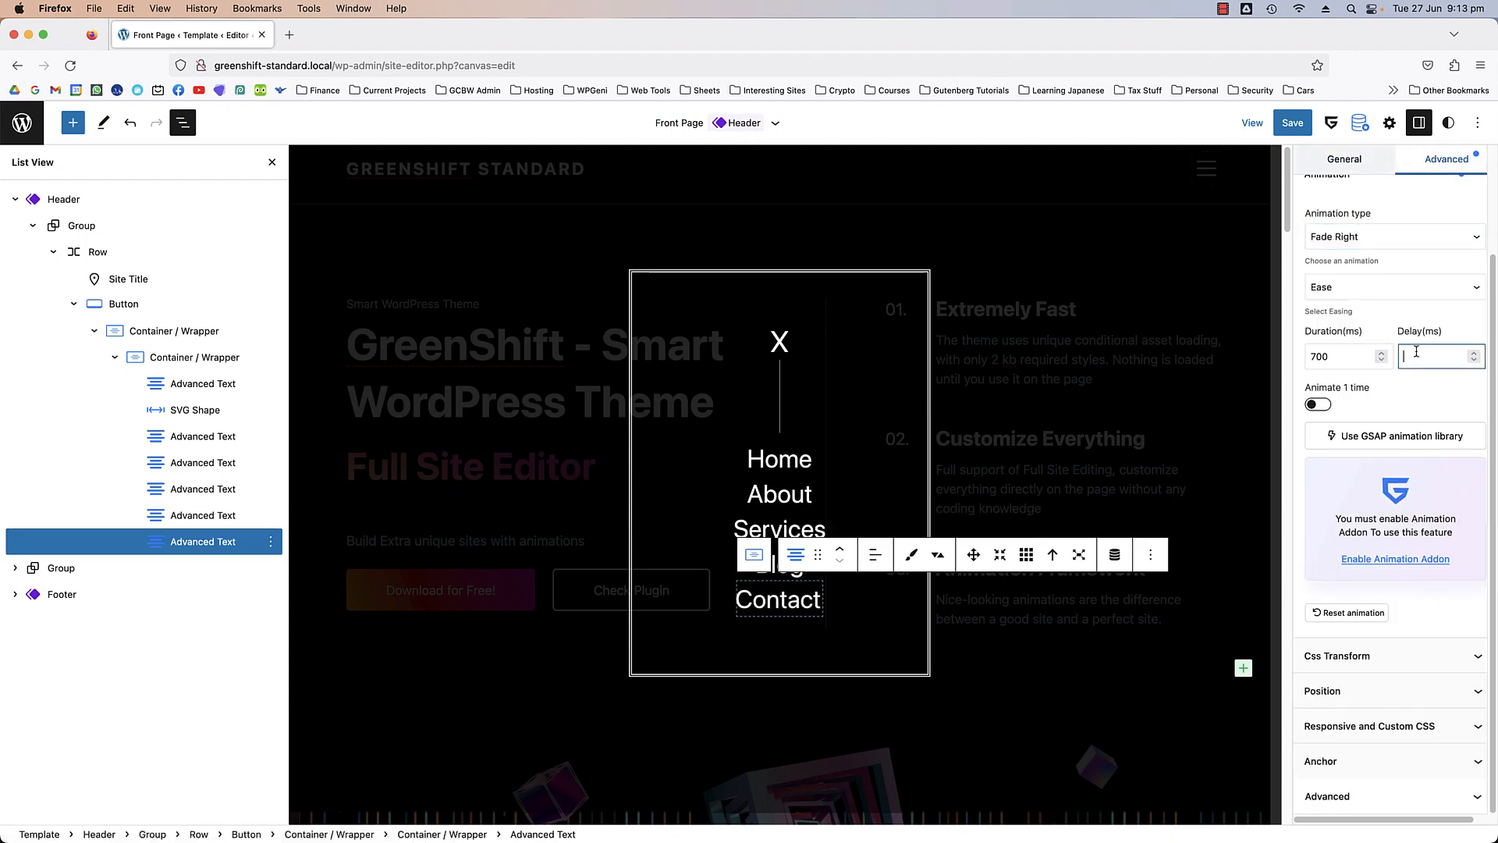
type("400")
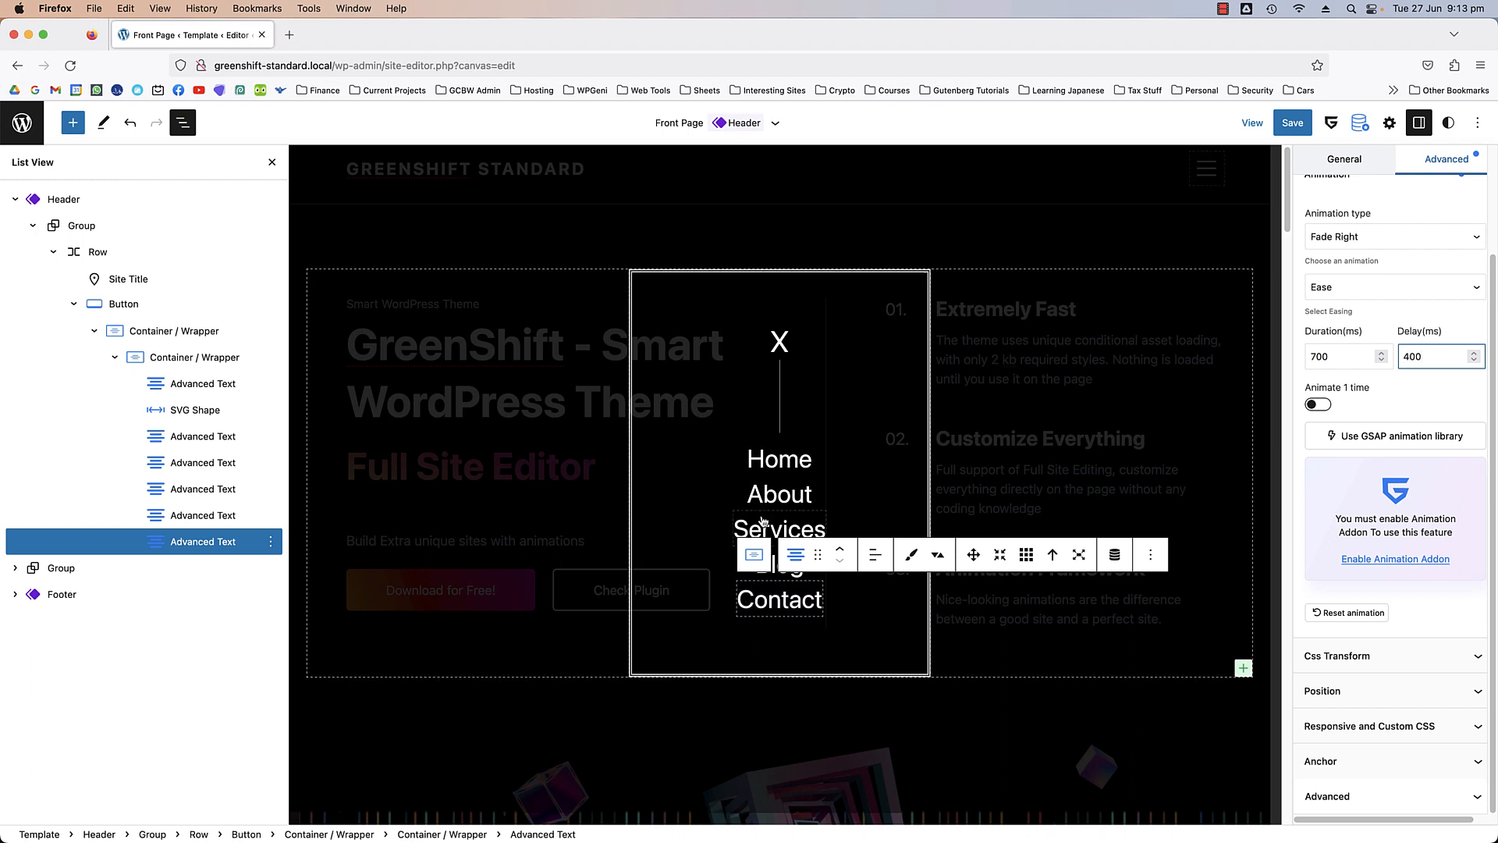
- Save the header changes, check the bordered, animated overlay menu on the live site, and return to the editor
left_click(1292, 122)
left_click(1327, 124)
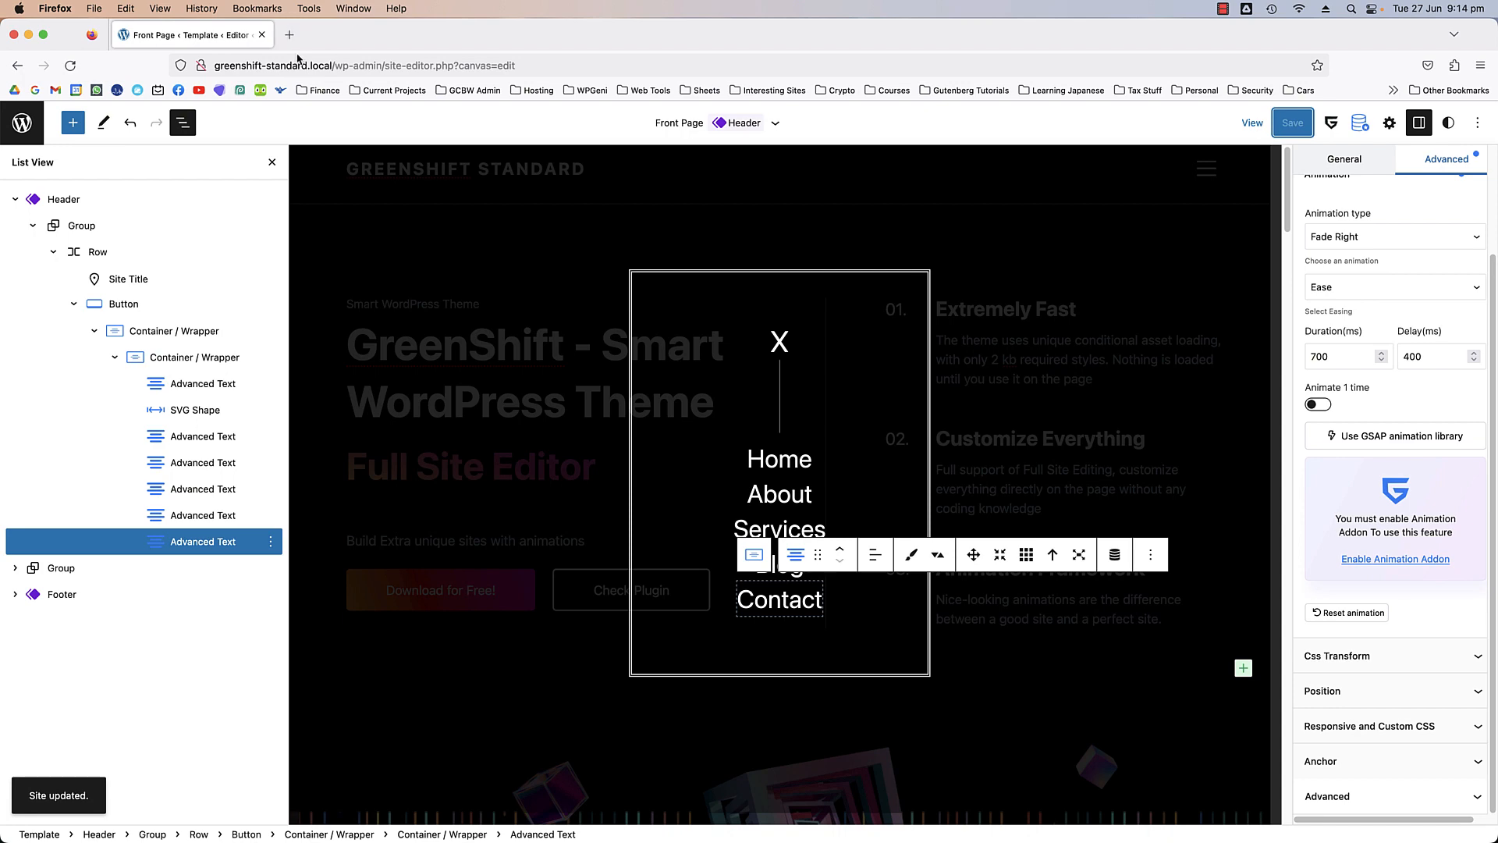
left_click(1253, 123)
left_click(1163, 244)
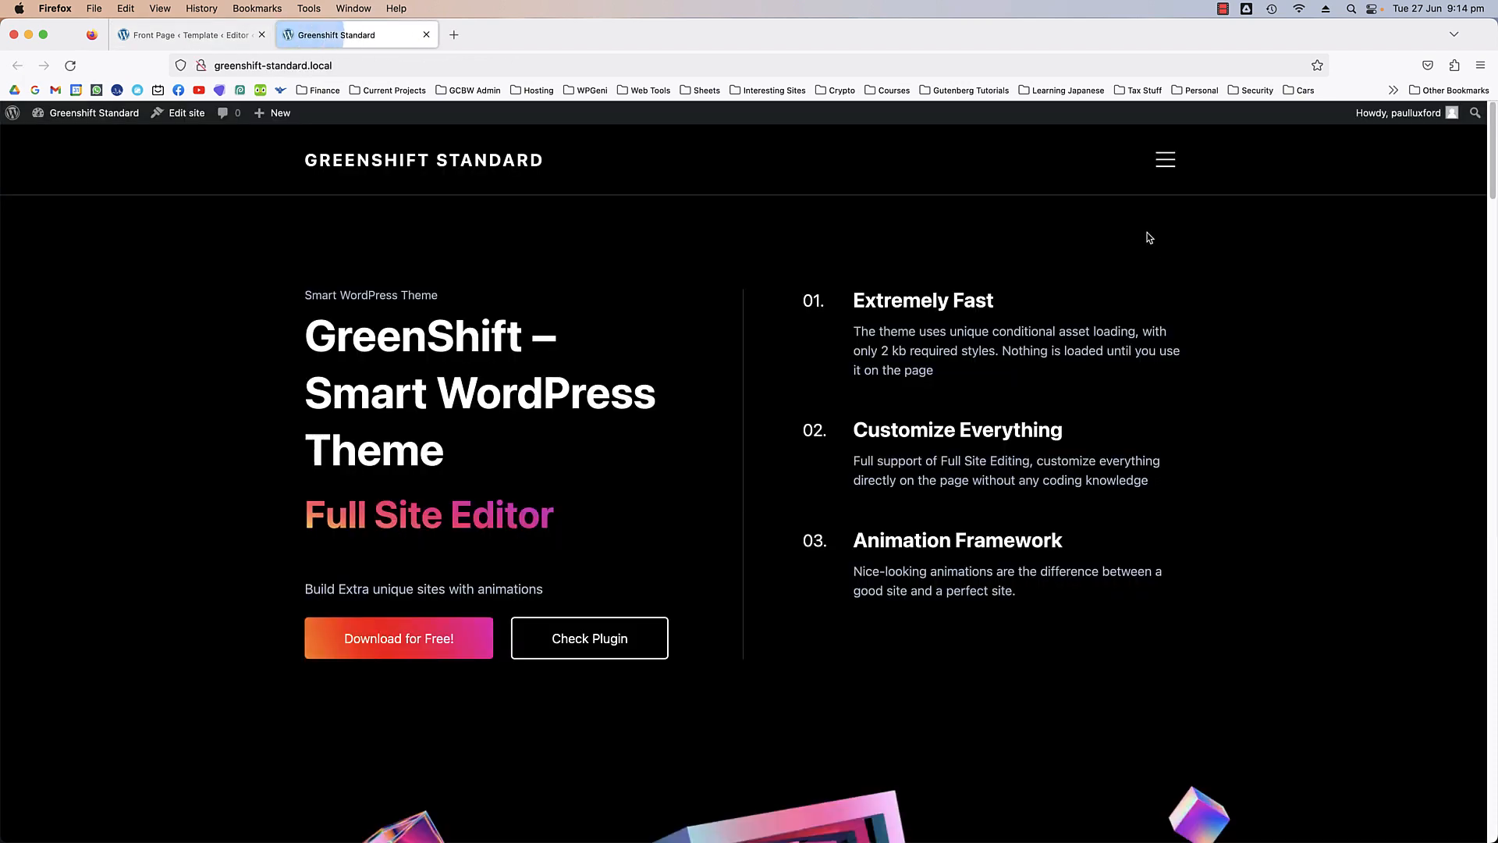
left_click(1165, 159)
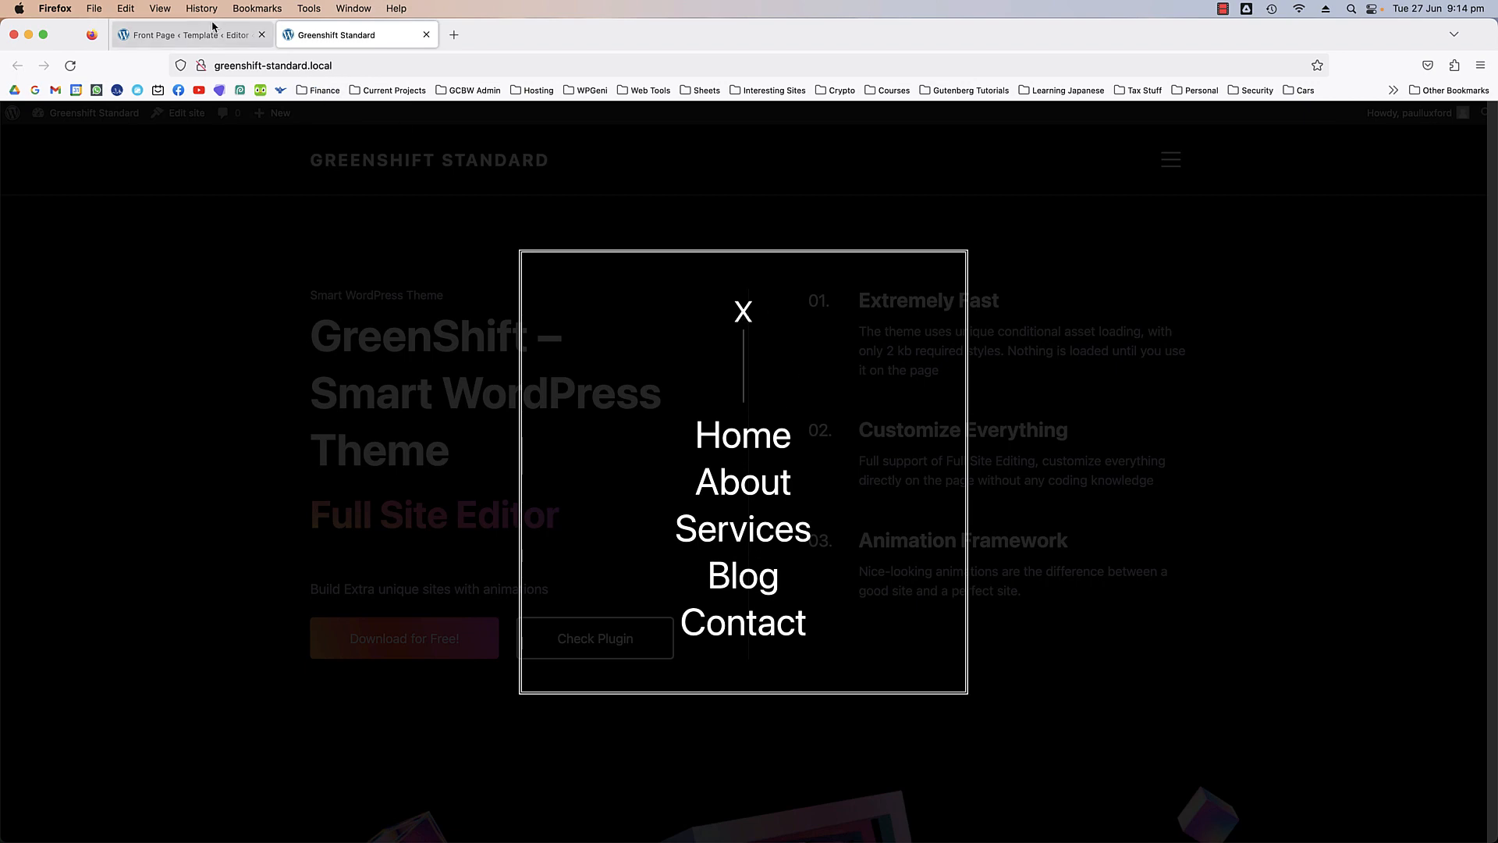
left_click(162, 36)
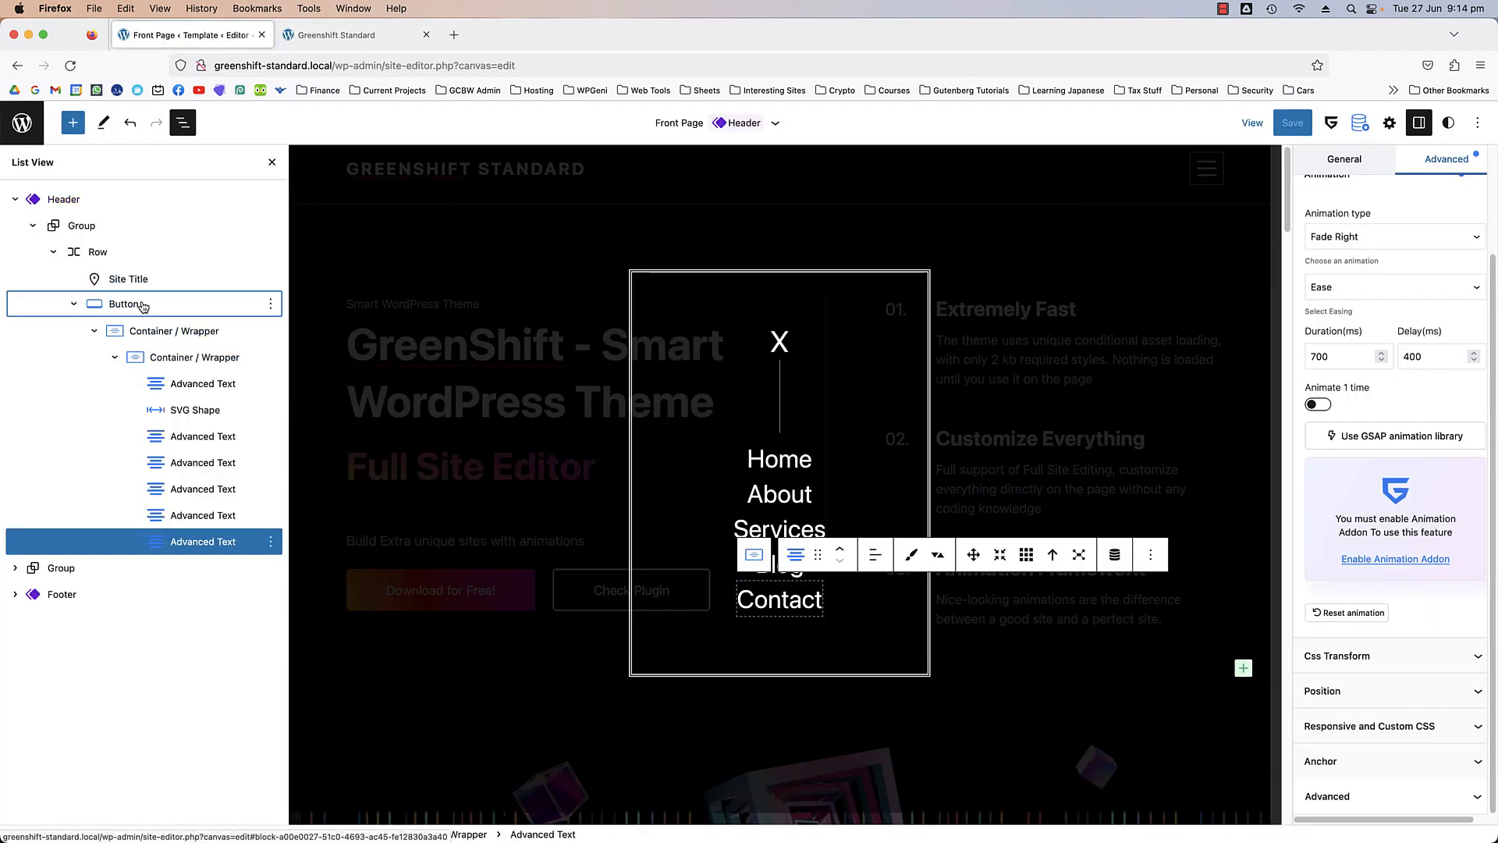
- Copy the class name gspb-custom-close from the Disable Close button description in the Button block's popup settings
left_click(146, 306)
scroll(1340, 454, "down", 2)
scroll(1340, 454, "down", 5)
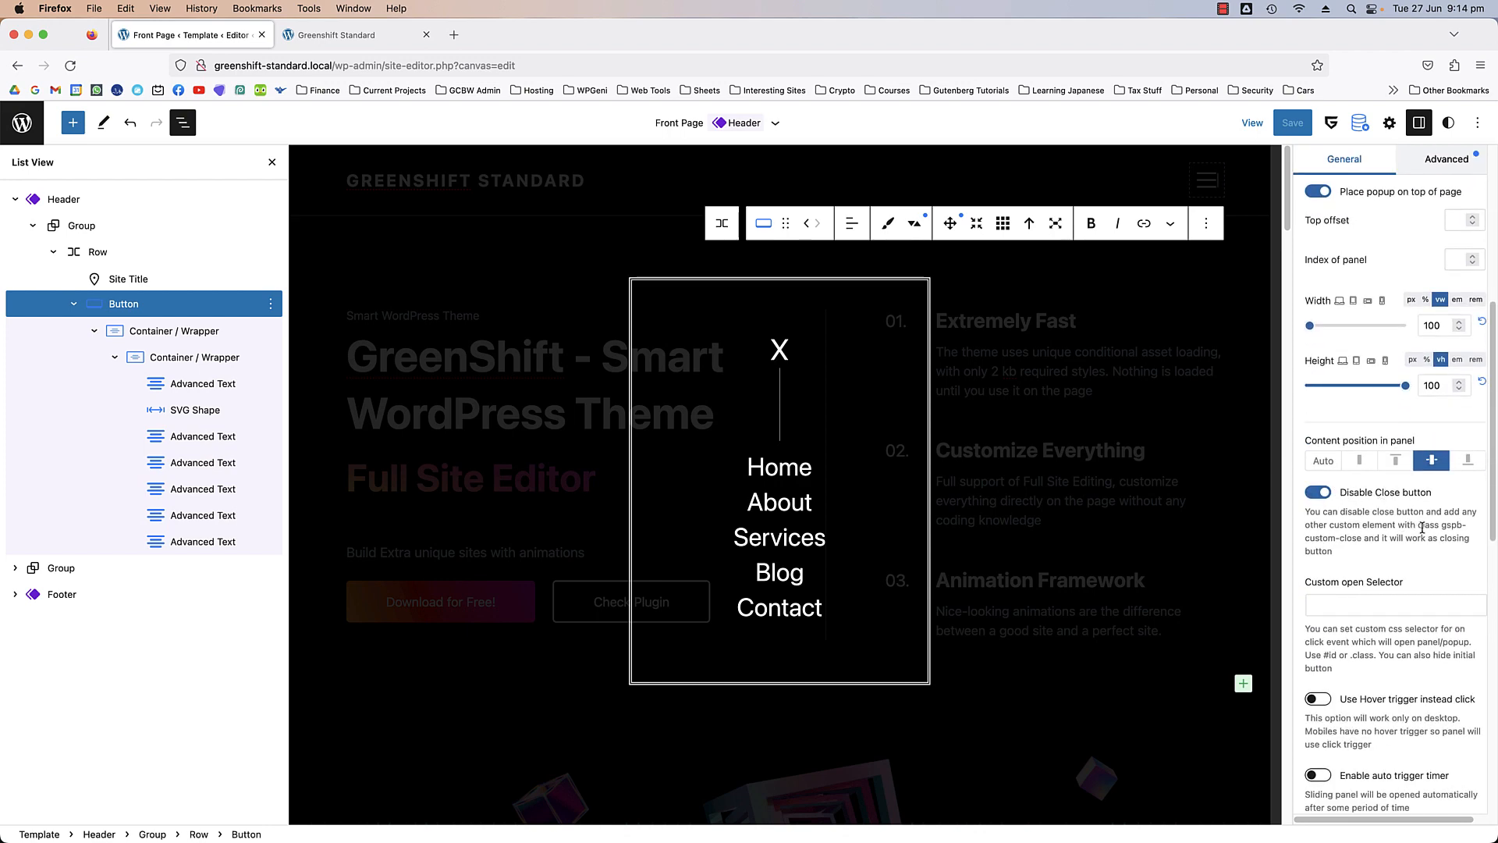
left_click_drag(1440, 529, 1344, 537)
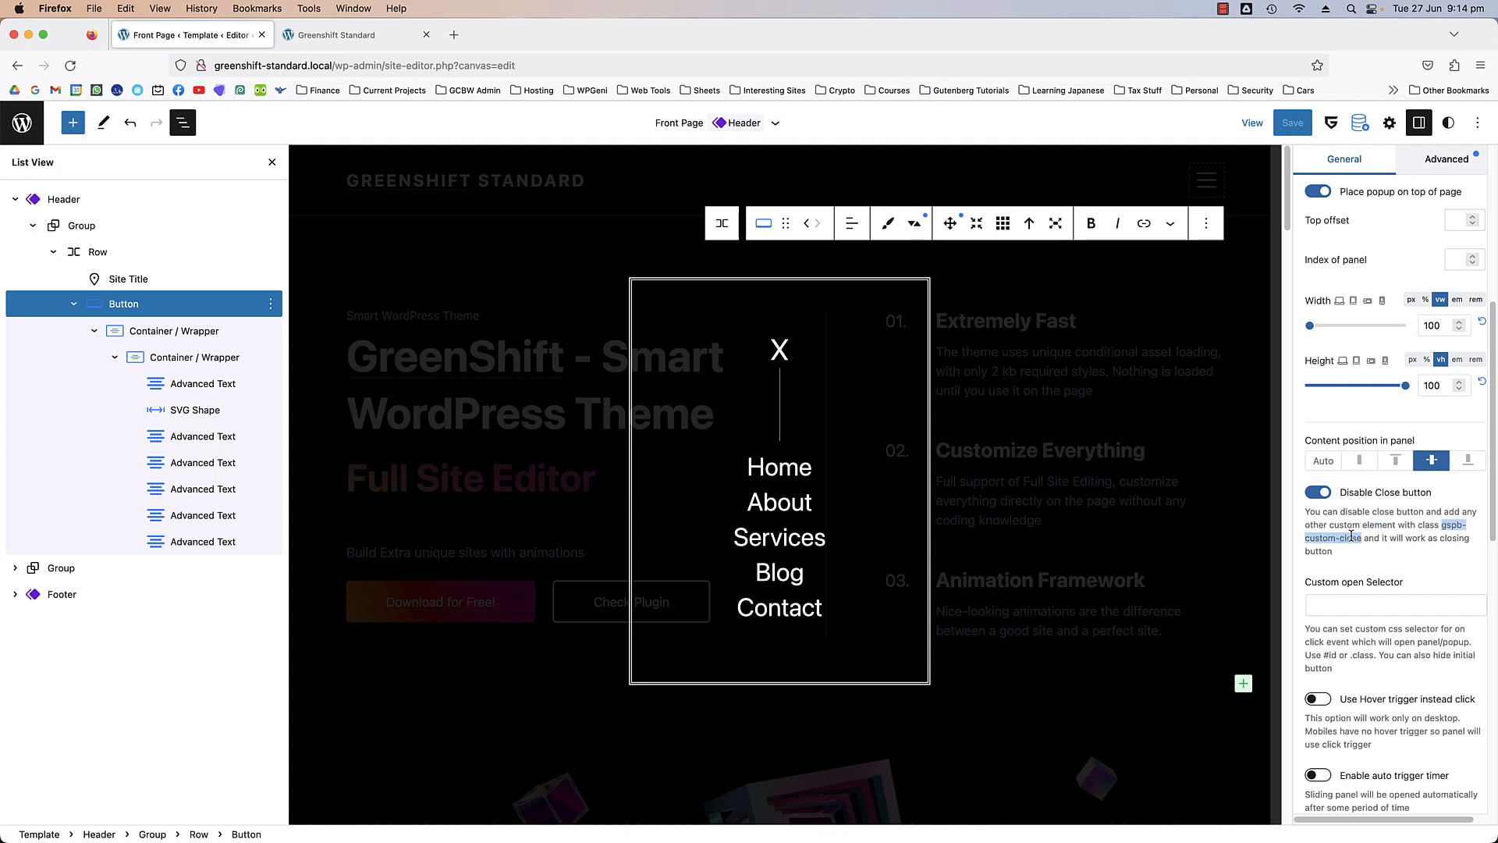
right_click(1354, 533)
left_click(1299, 543)
- Insert an Icon Box block directly after the X text block in the popup's inner container
left_click(775, 361)
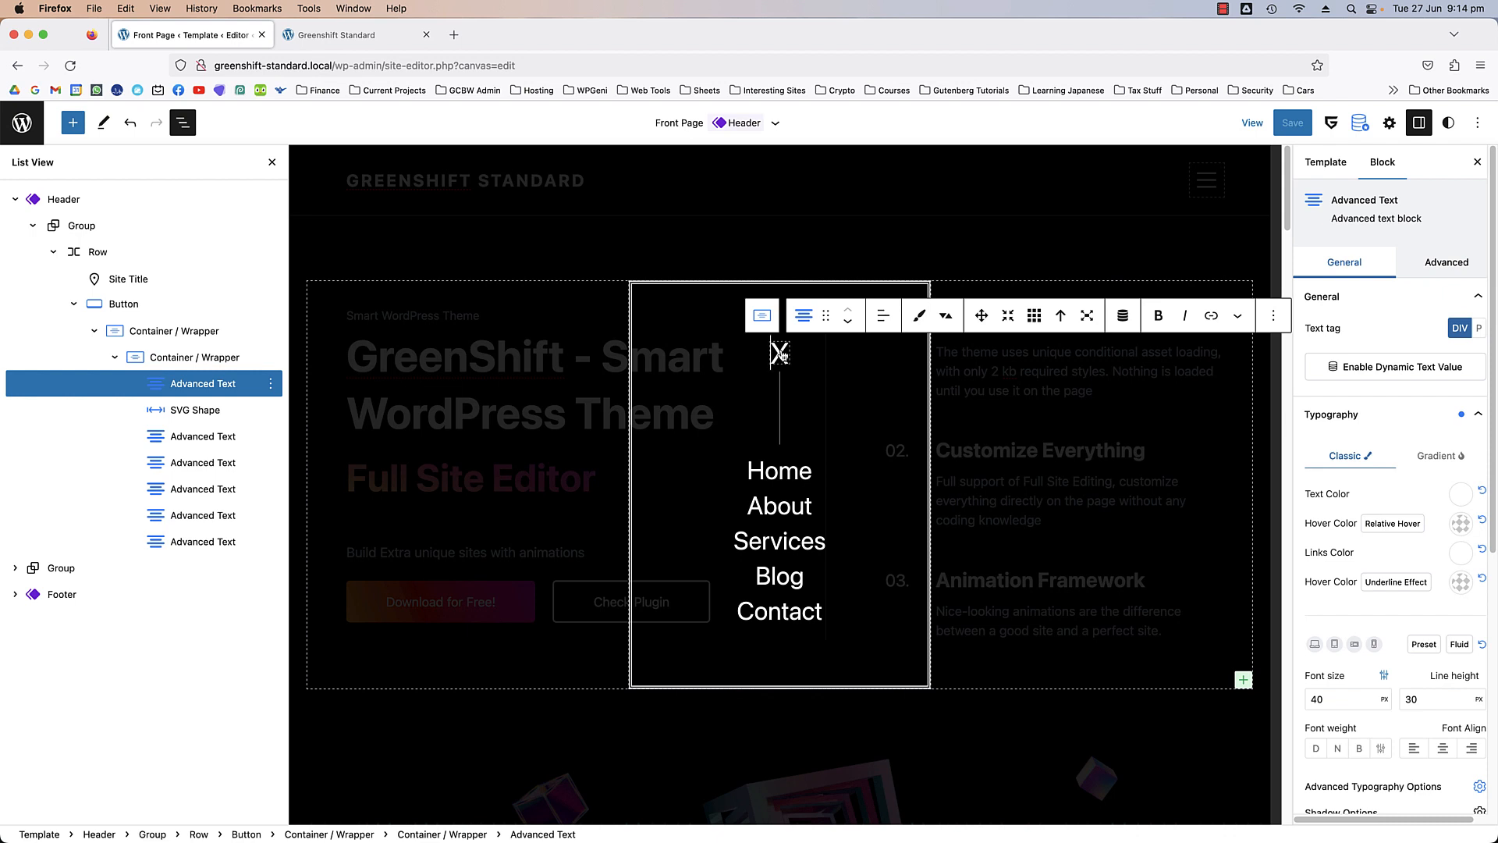
left_click(270, 383)
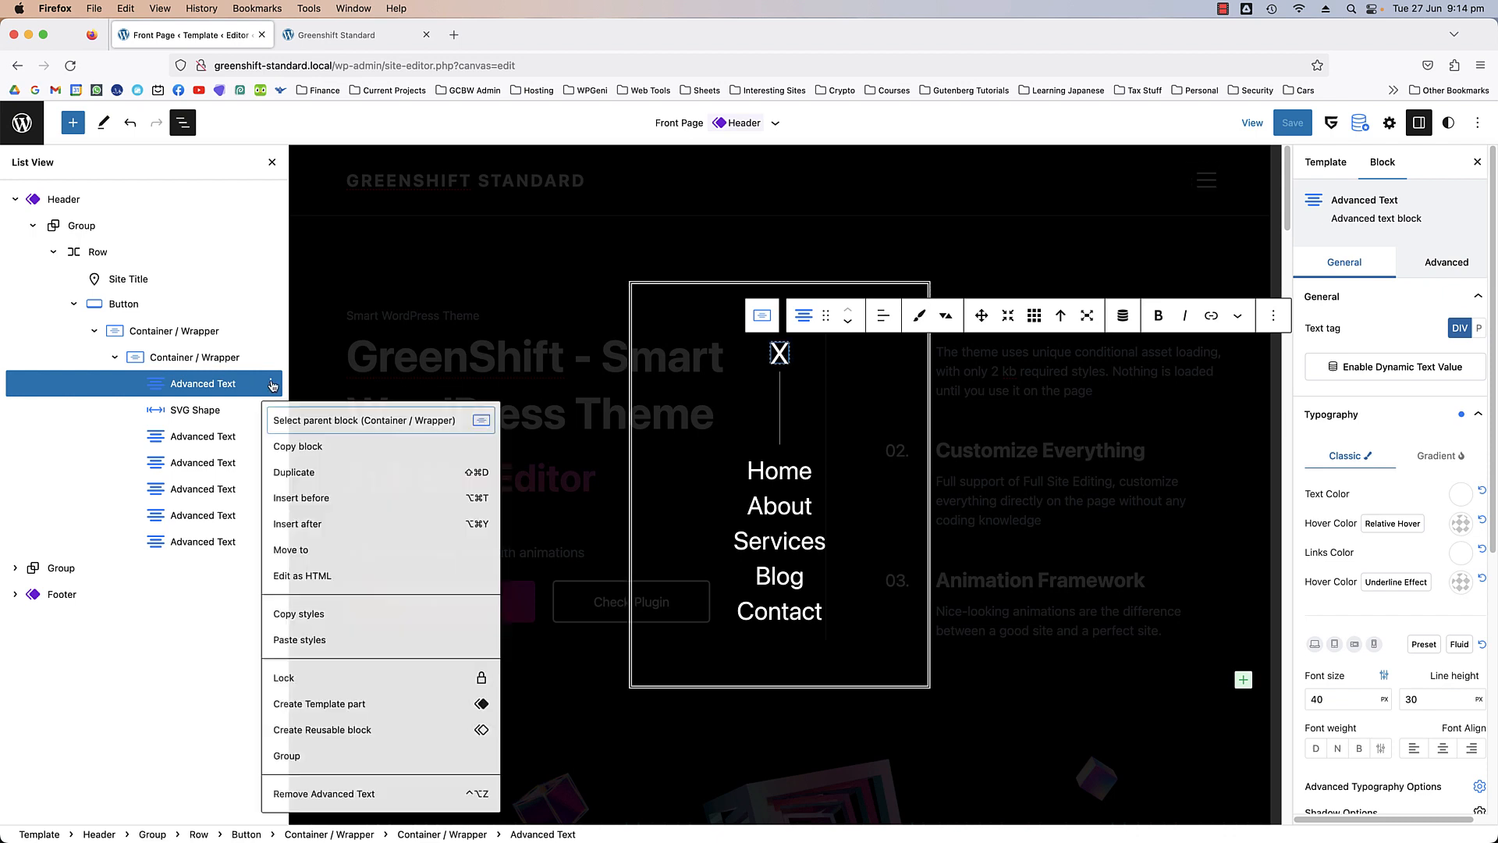
left_click(311, 528)
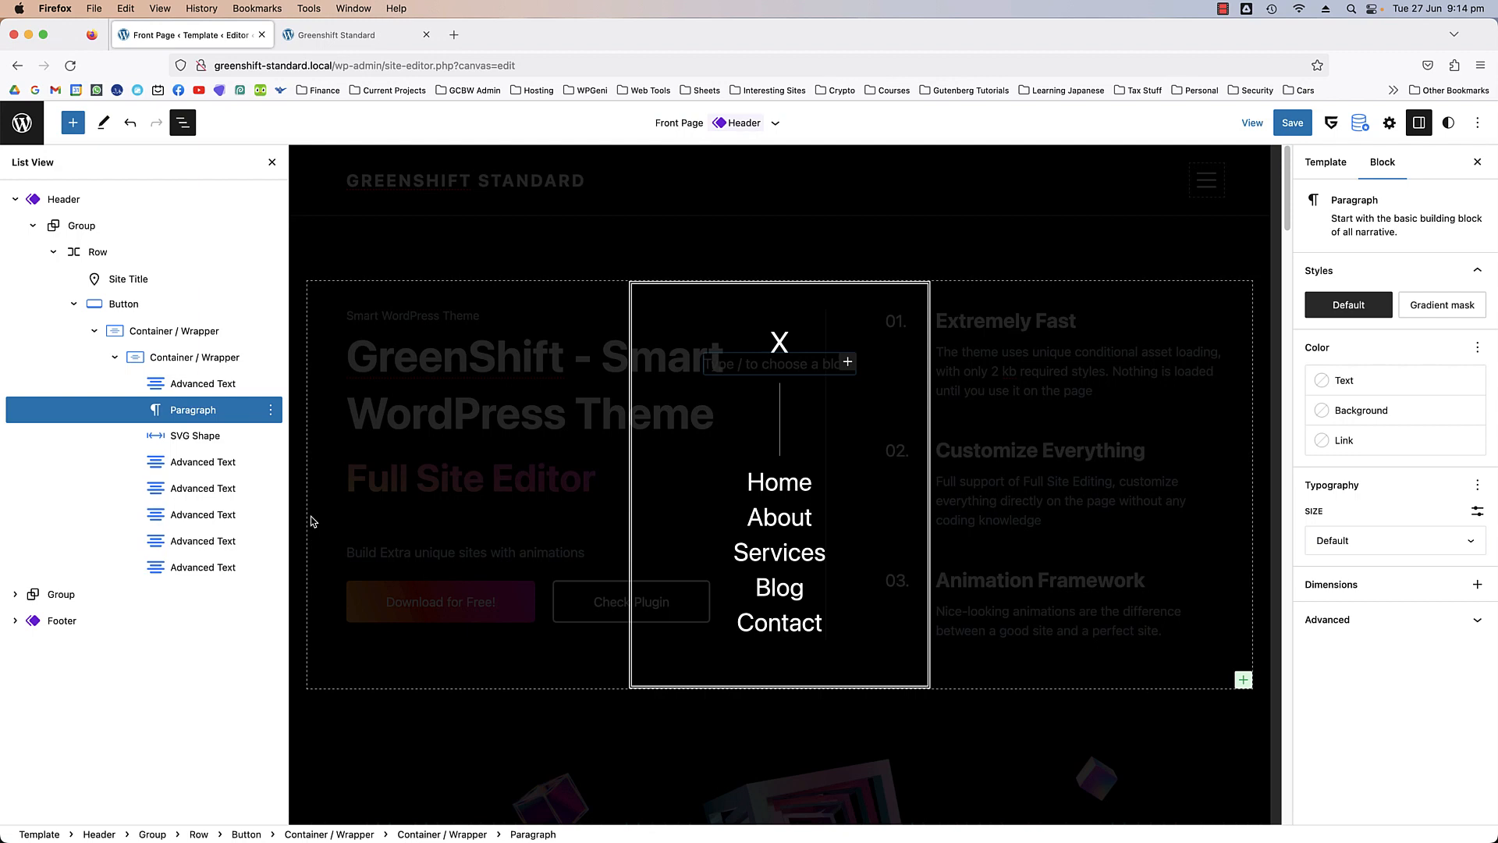
type("/")
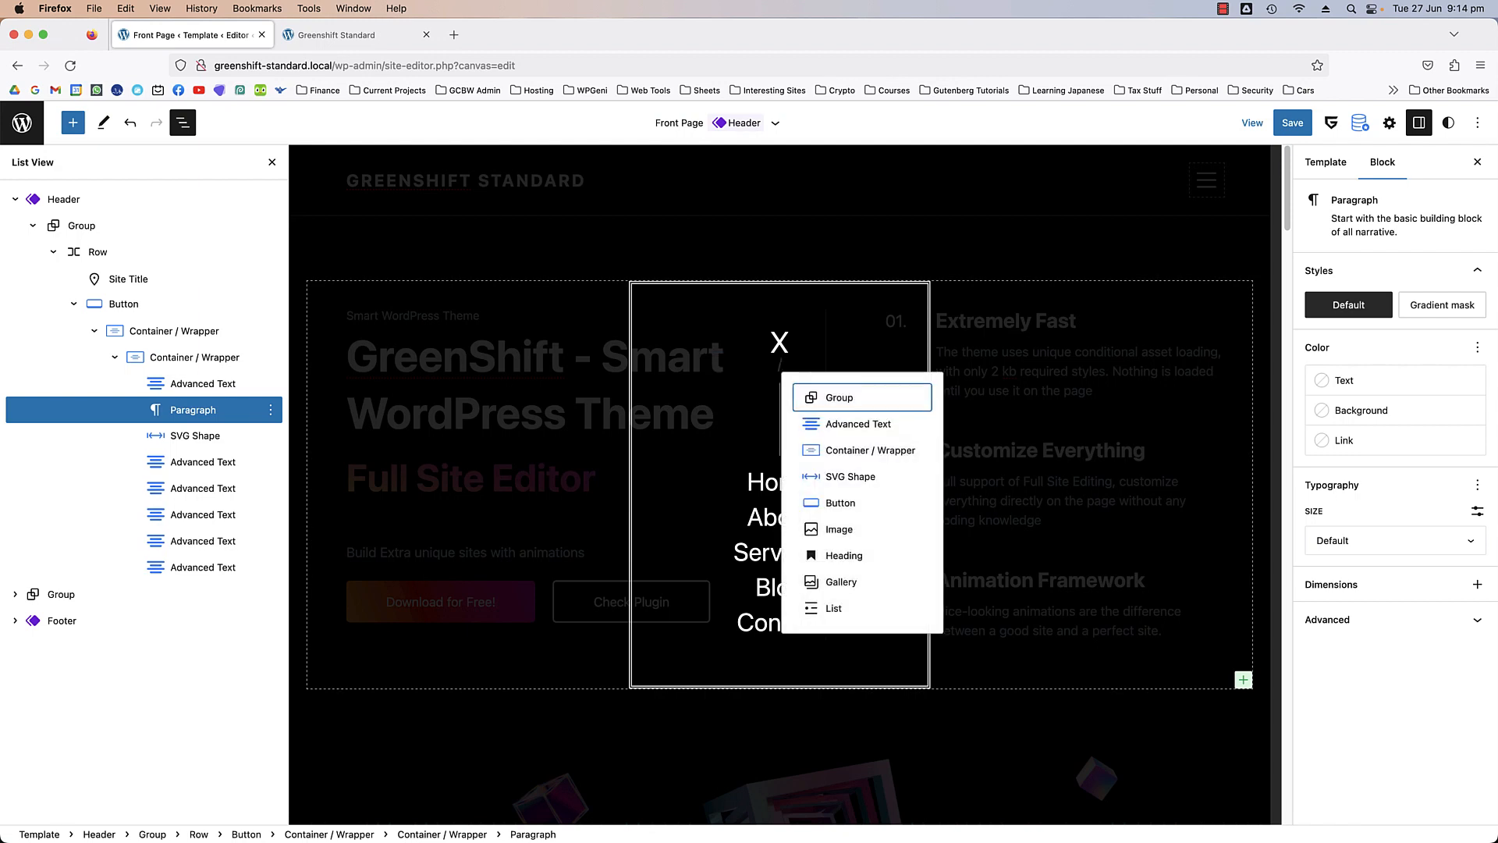
type("icon")
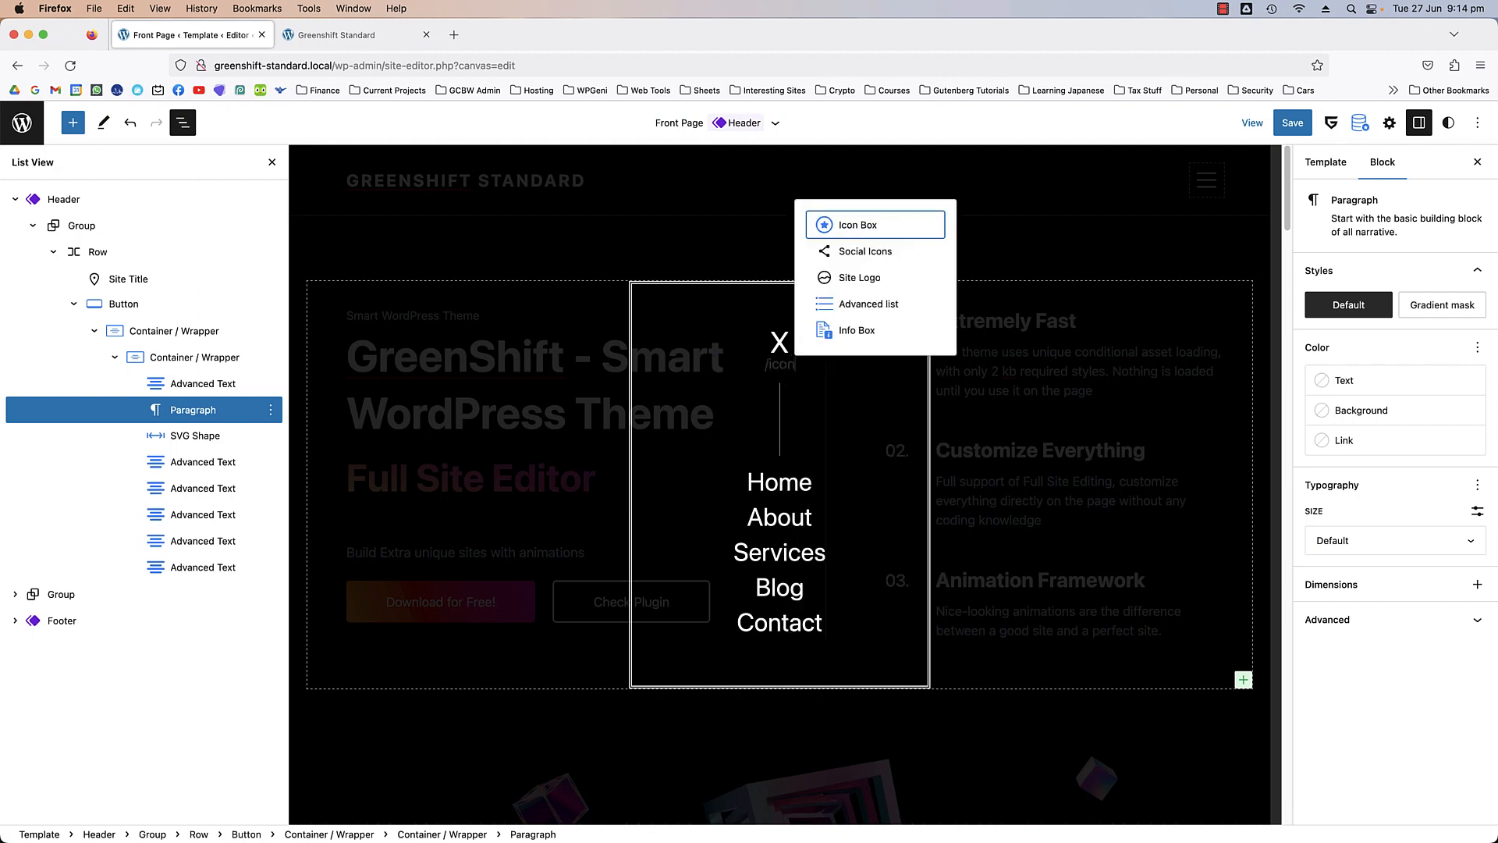
left_click(867, 232)
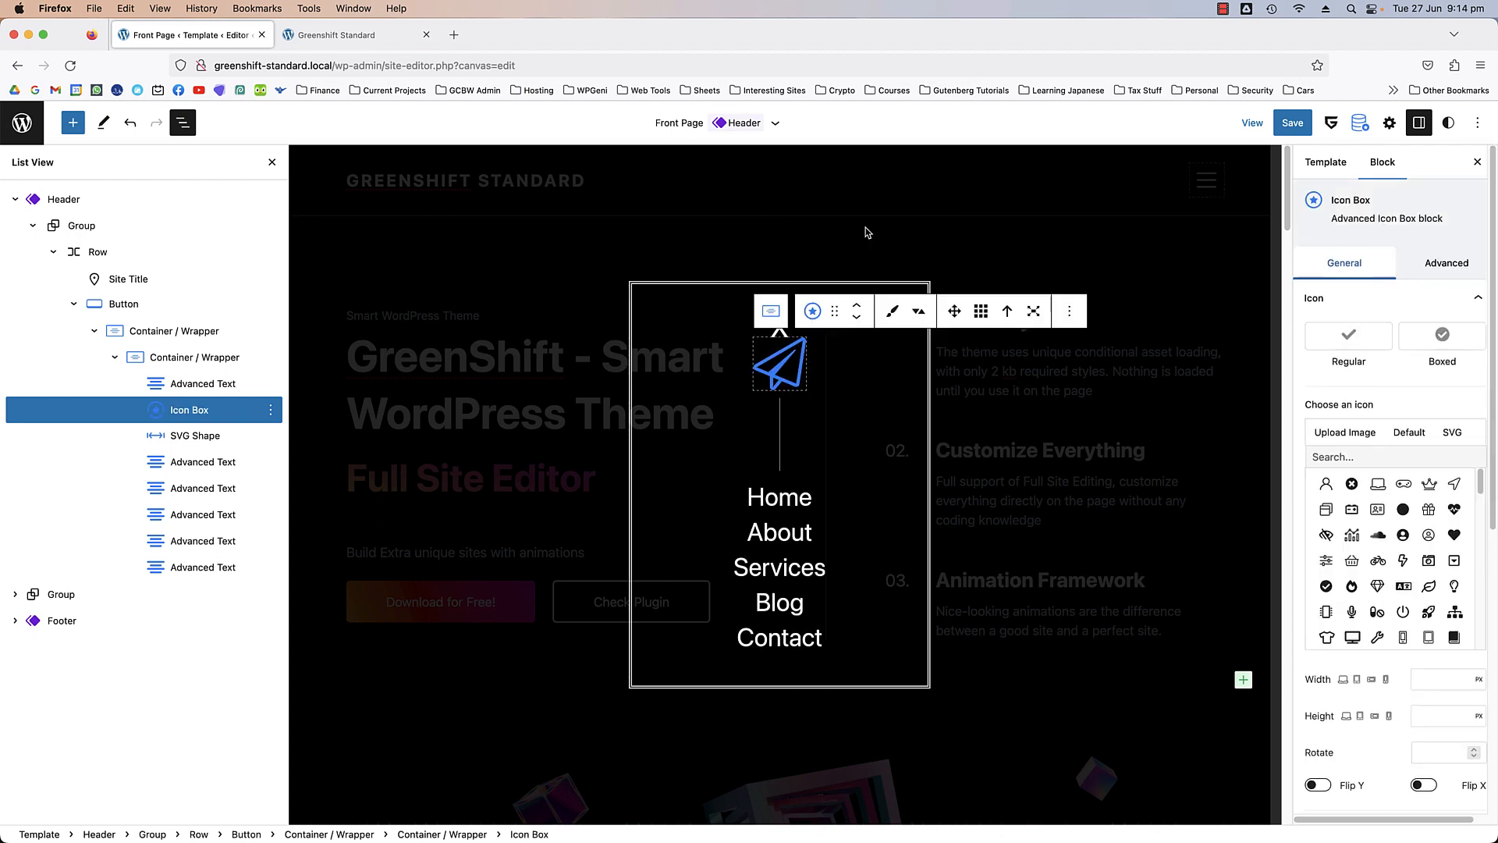
- Set the Icon Box's icon to the plain cross, and remove the Icon Box block again
left_click(1355, 453)
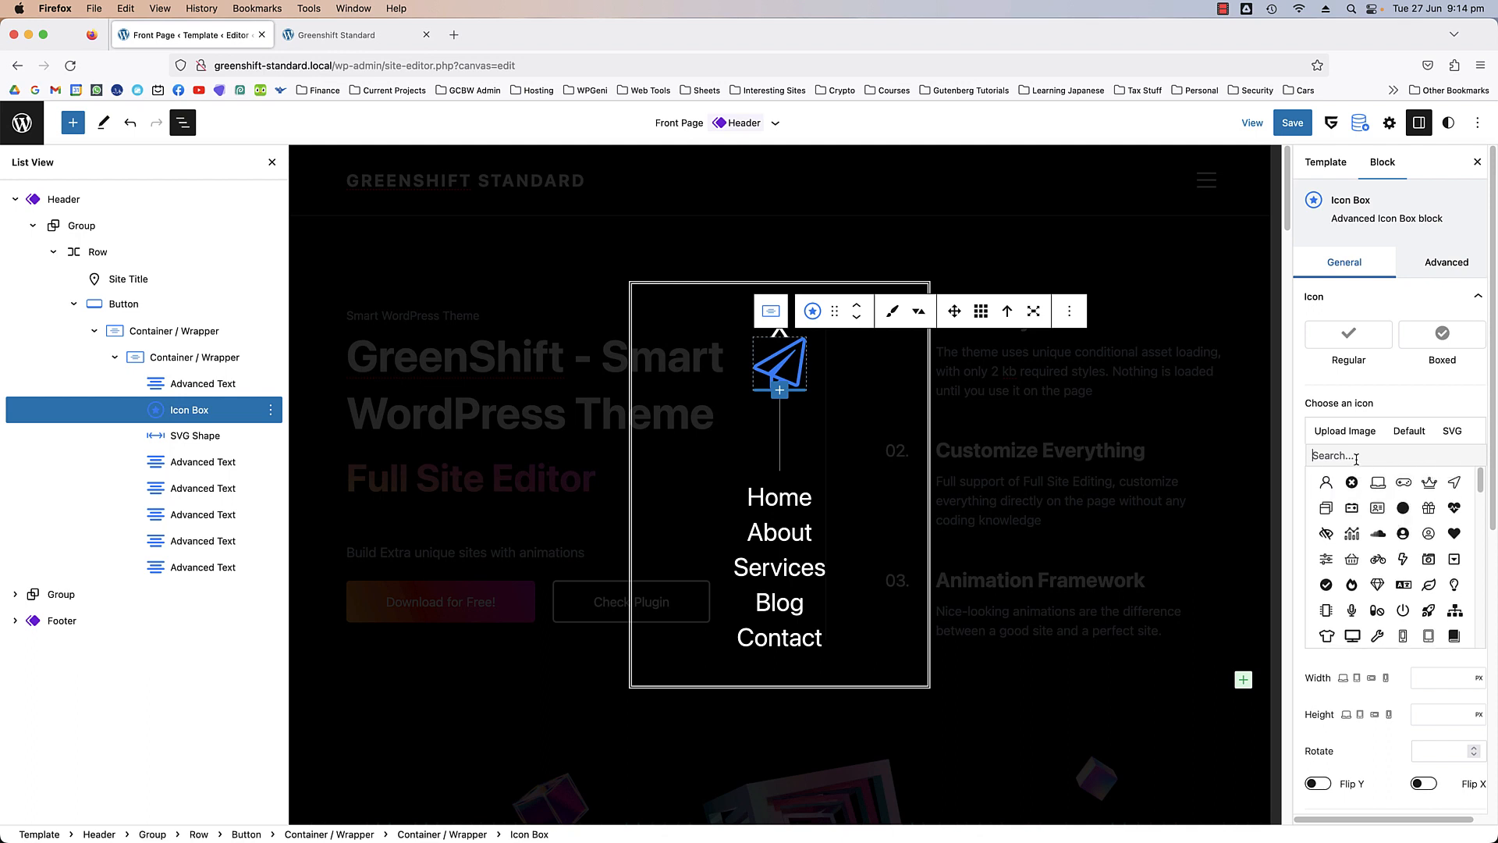
scroll(1377, 527, "down", 5)
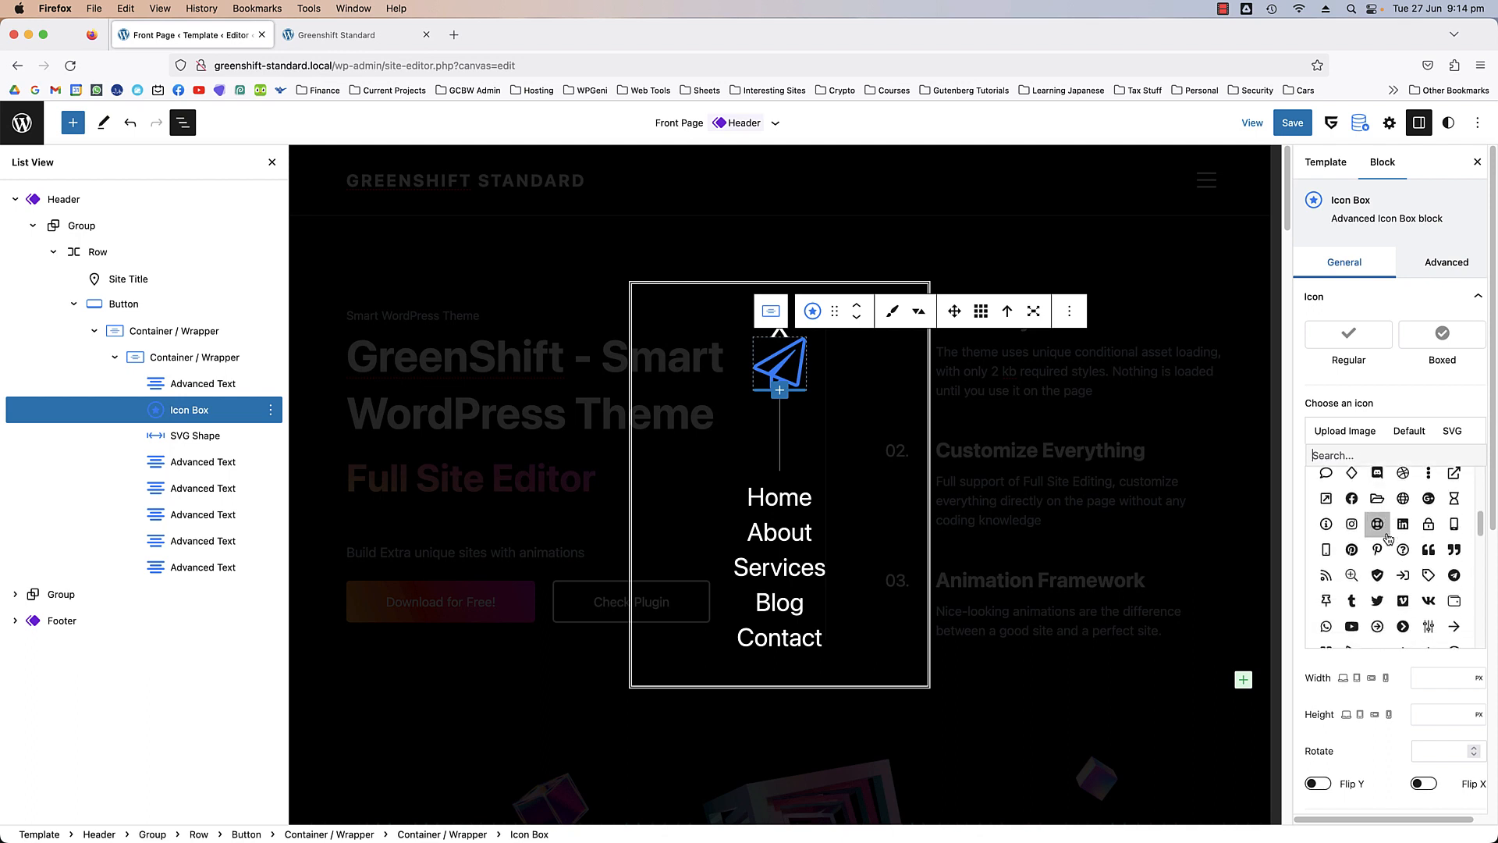
scroll(1388, 538, "down", 10)
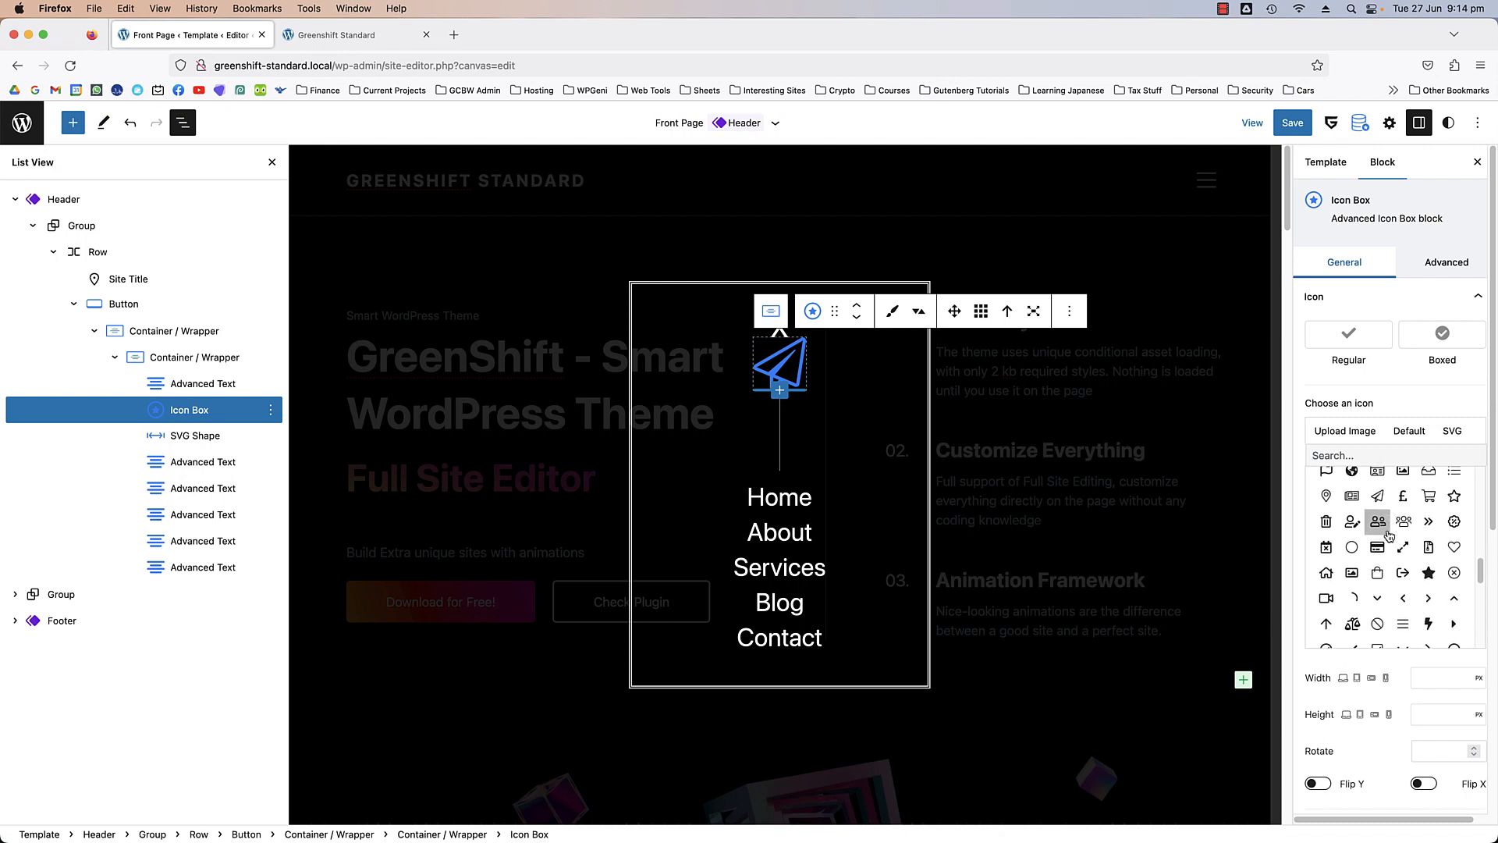
scroll(1388, 536, "down", 10)
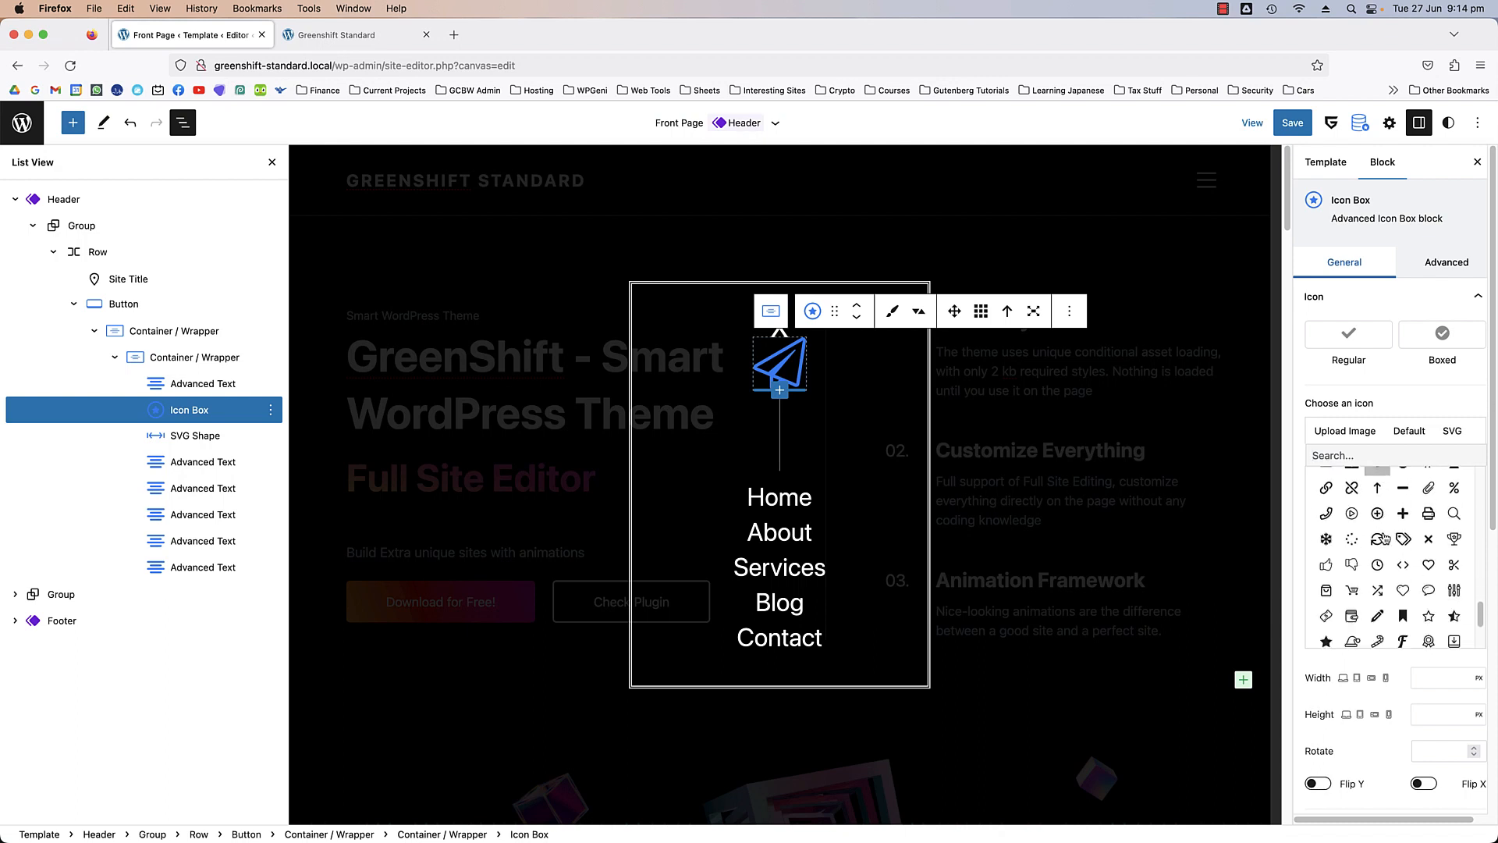
left_click(1428, 538)
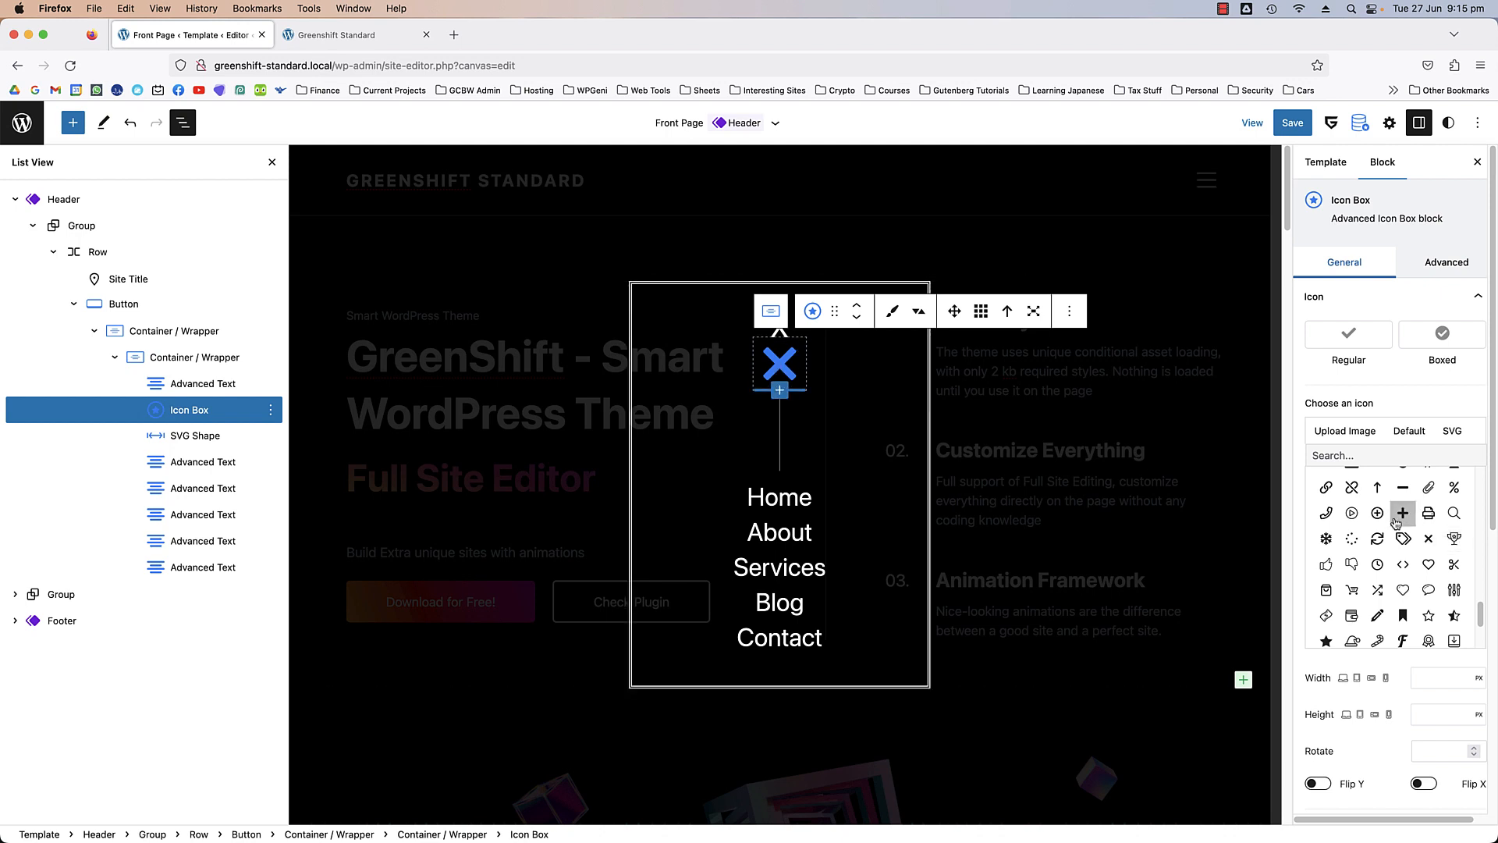
scroll(1361, 538, "down", 1)
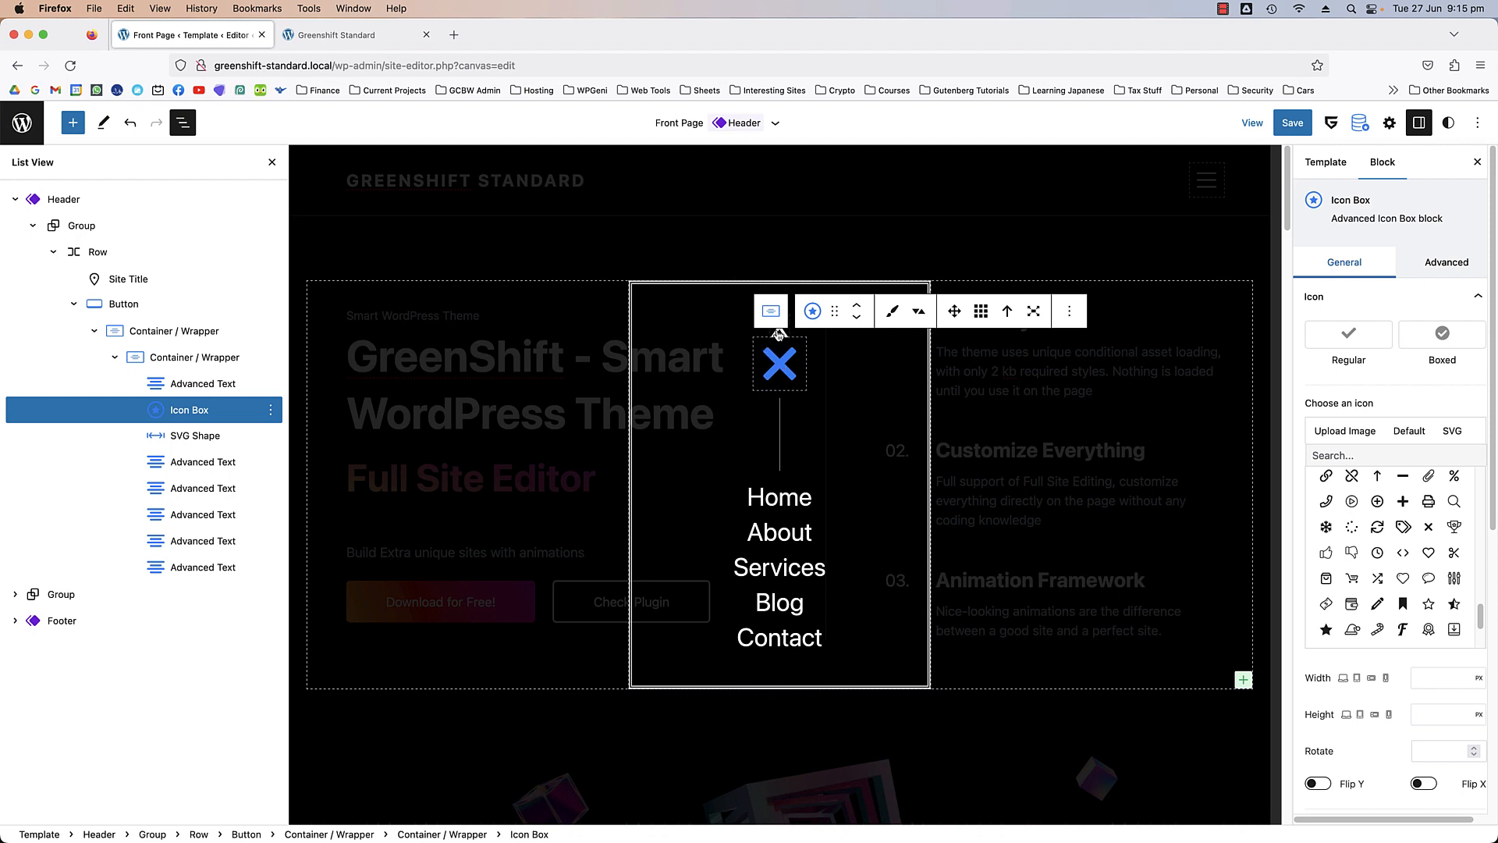
left_click(1066, 313)
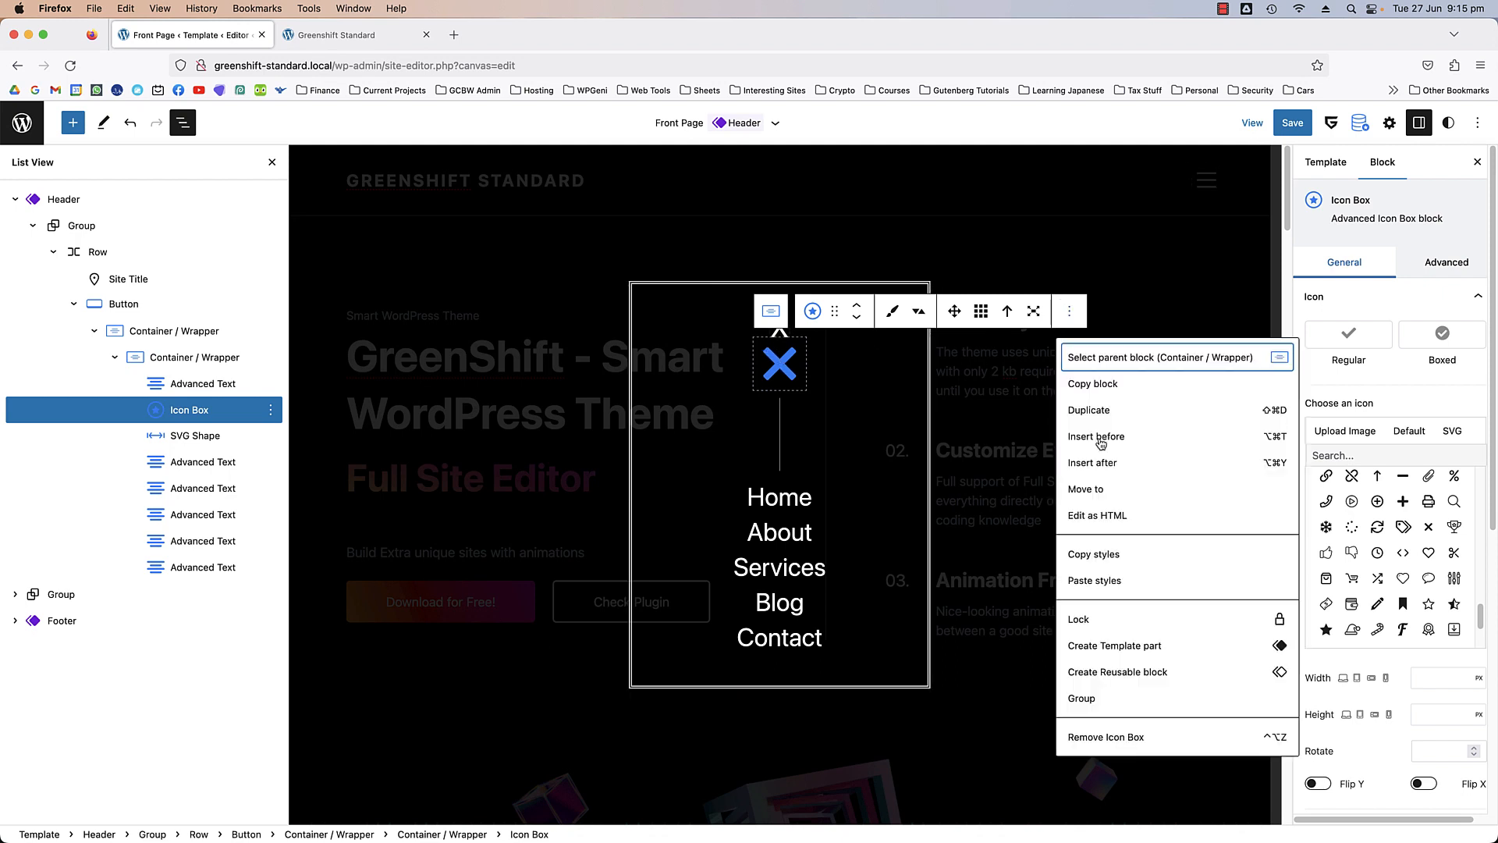
key("ctrl+alt+z")
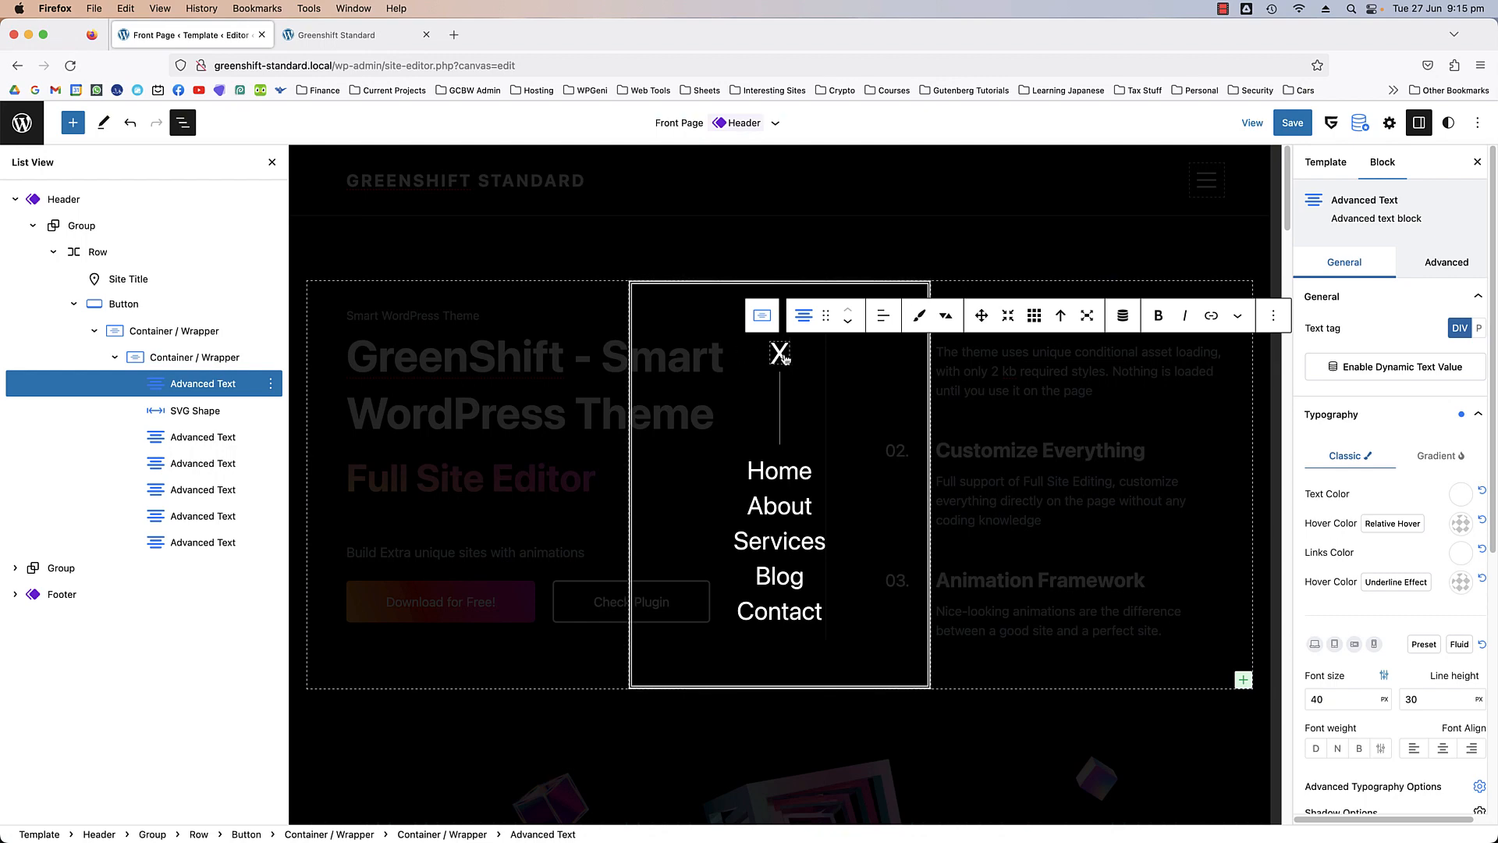
- Return to the Button block's popup settings and recopy the class name gspb-custom-close from the Disable Close button description
left_click(1014, 585)
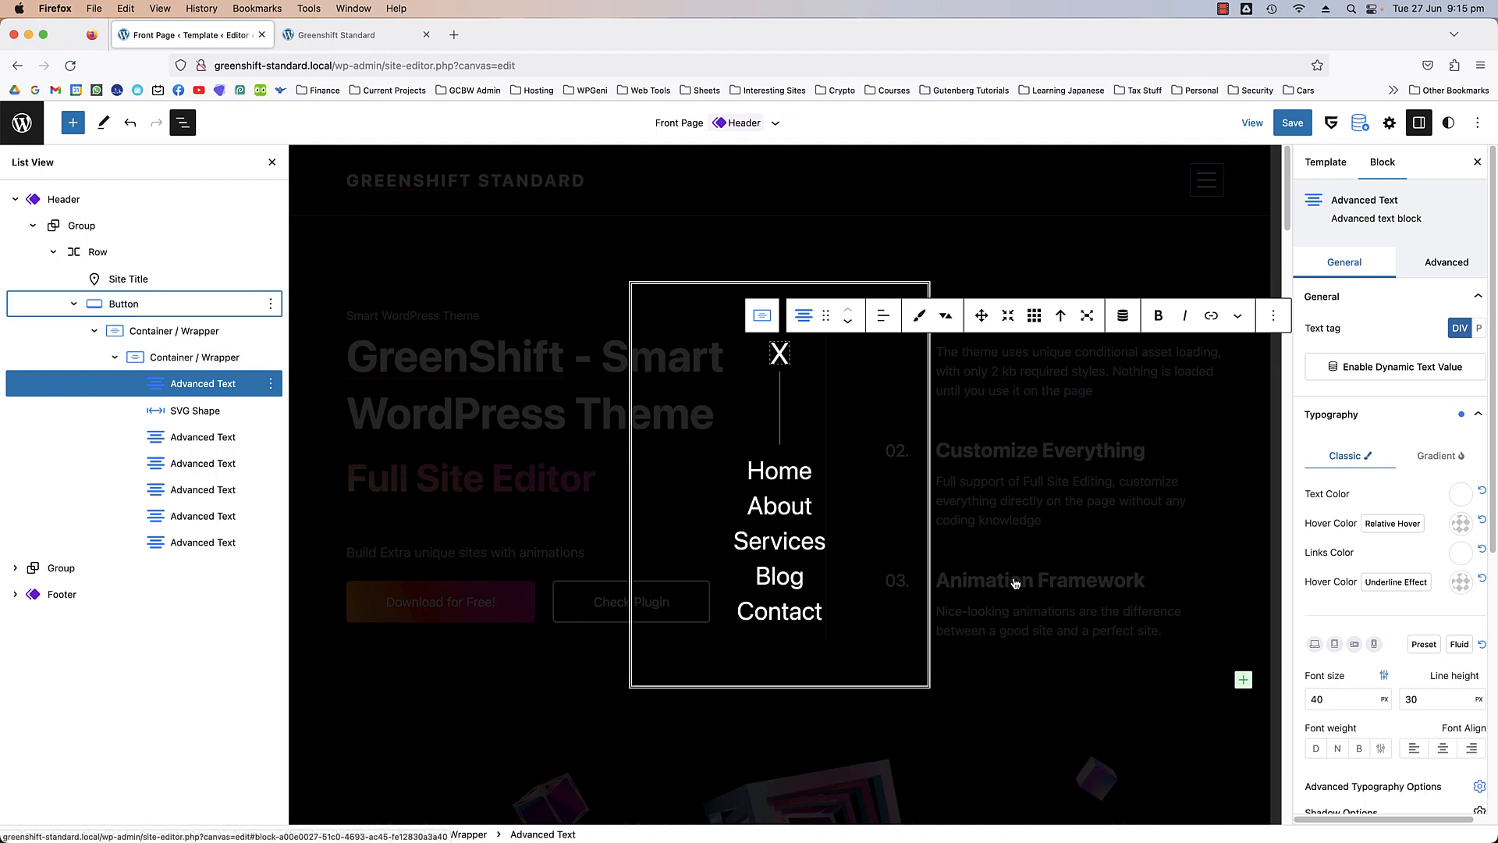
scroll(1389, 582, "down", 5)
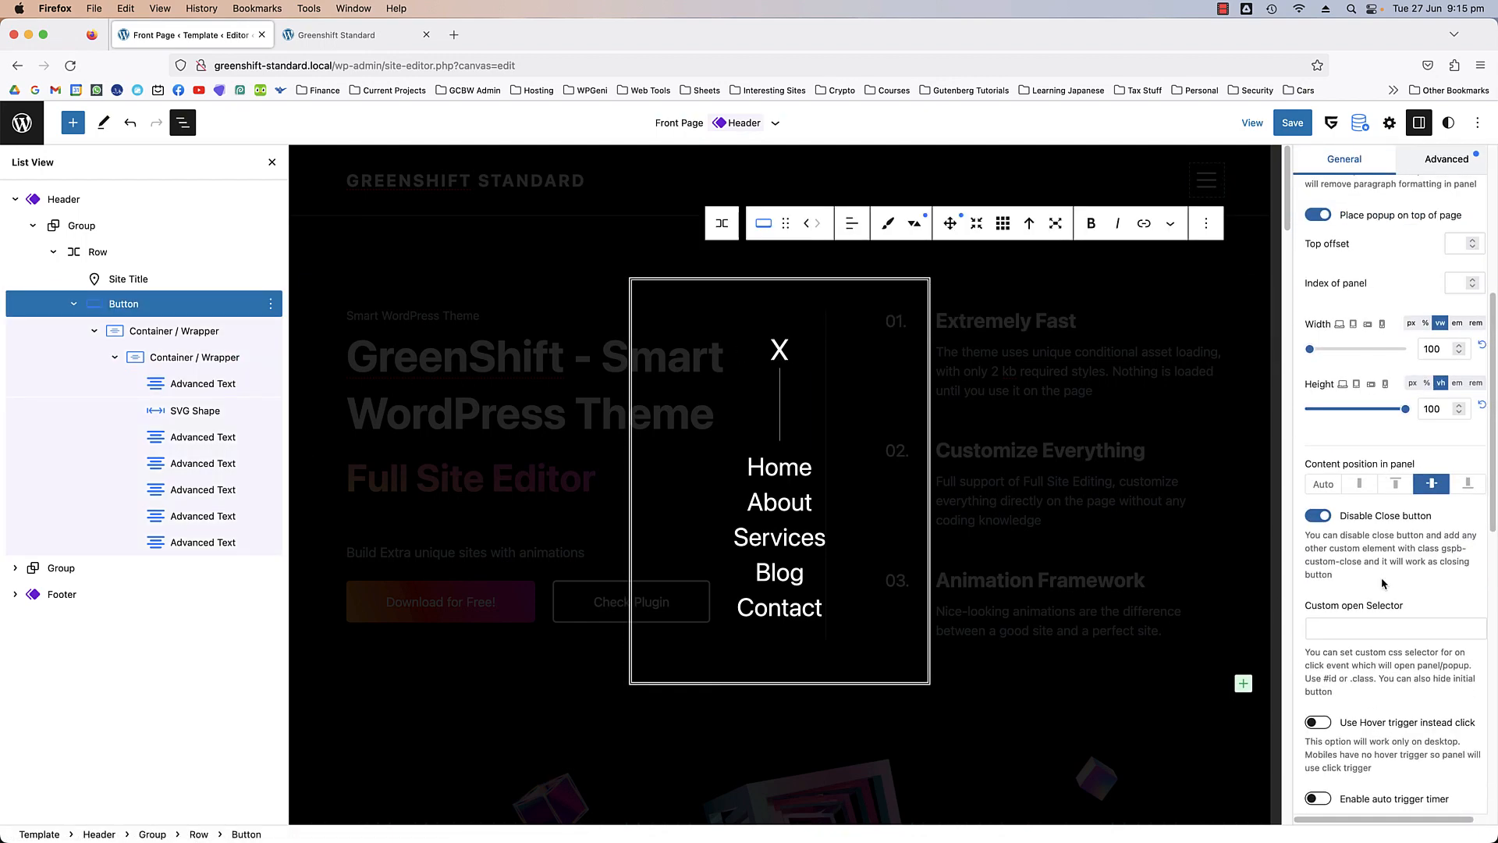
left_click_drag(1464, 548, 1360, 563)
key("super+c")
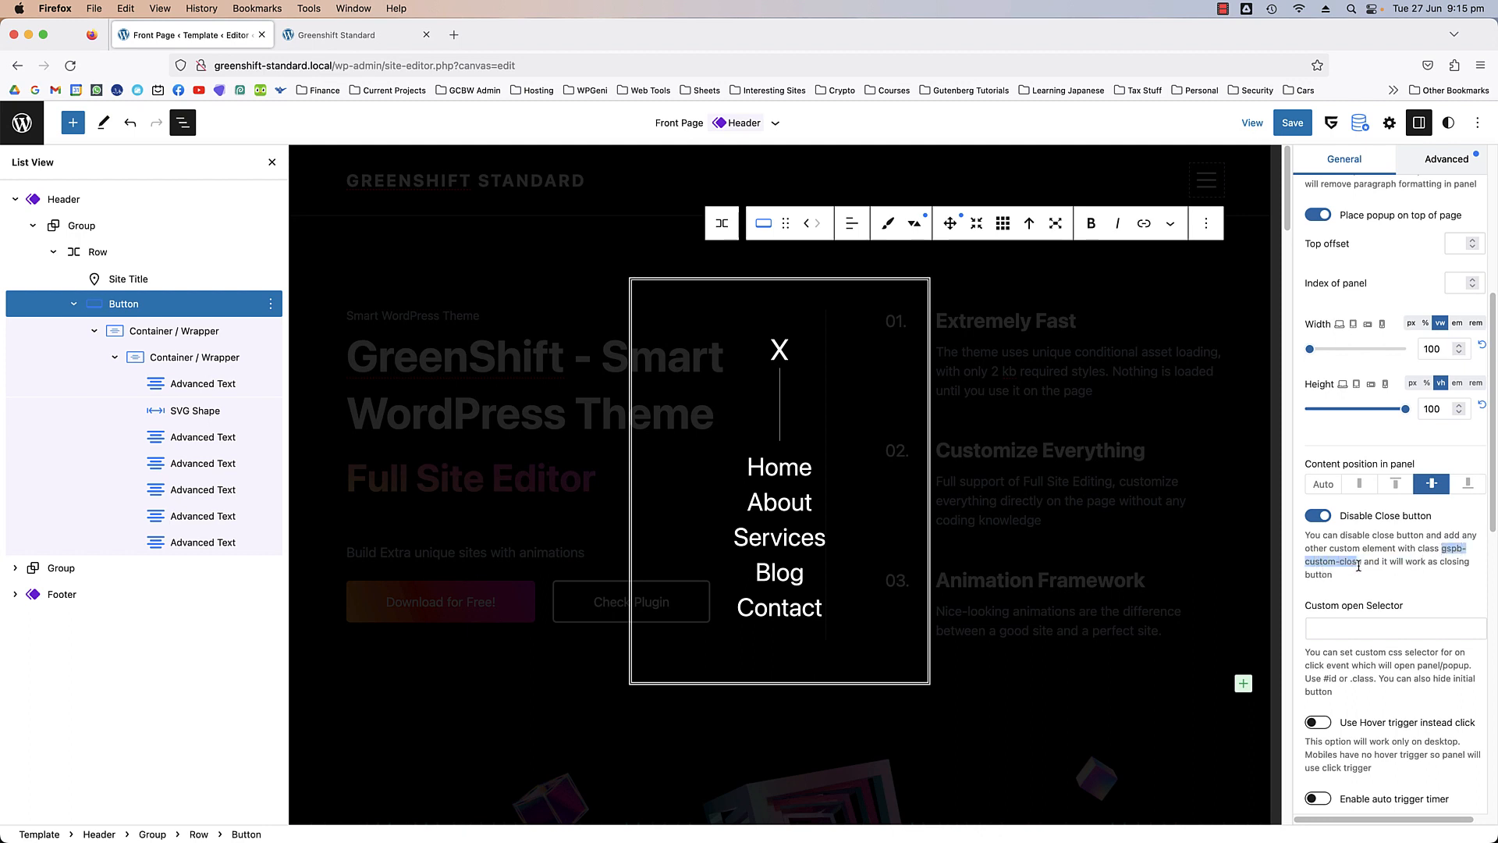
left_click(1361, 563)
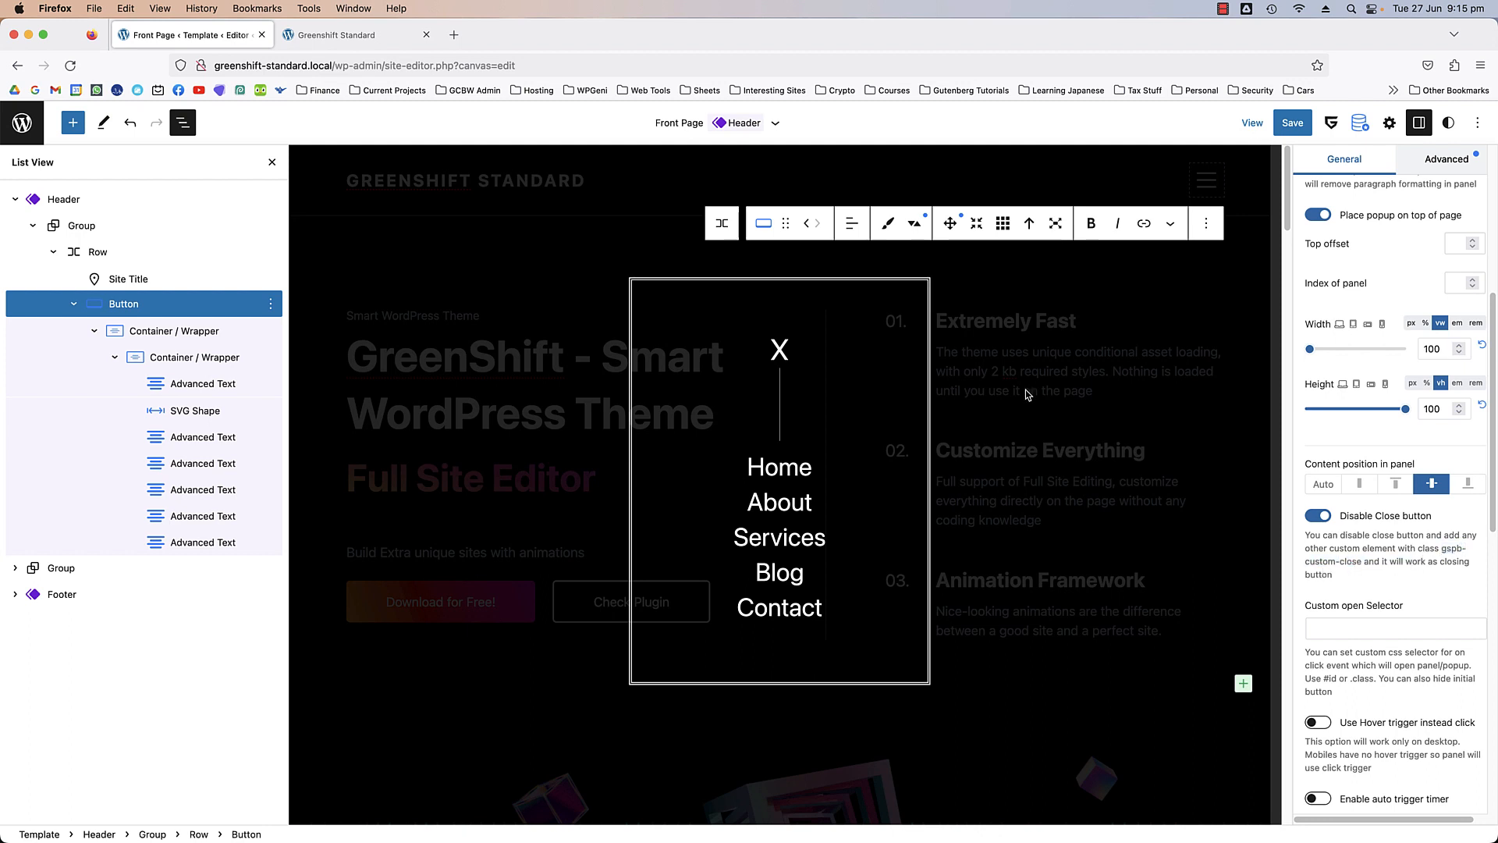
- Add gspb-custom-close as an additional CSS class on the X text block and save the header changes
left_click(777, 351)
left_click(1444, 267)
scroll(1427, 522, "down", 2)
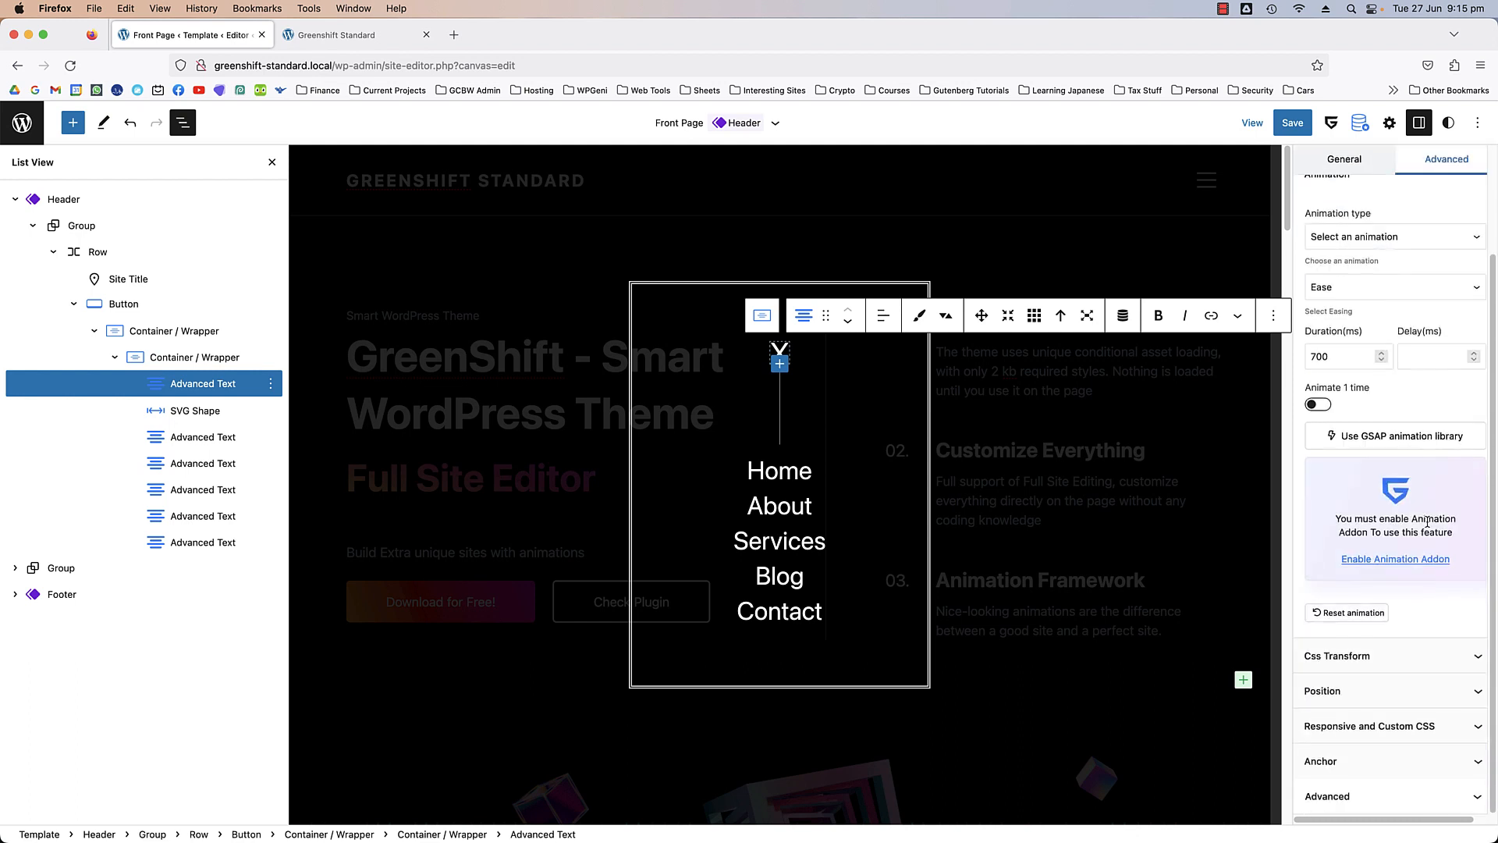
left_click(1385, 788)
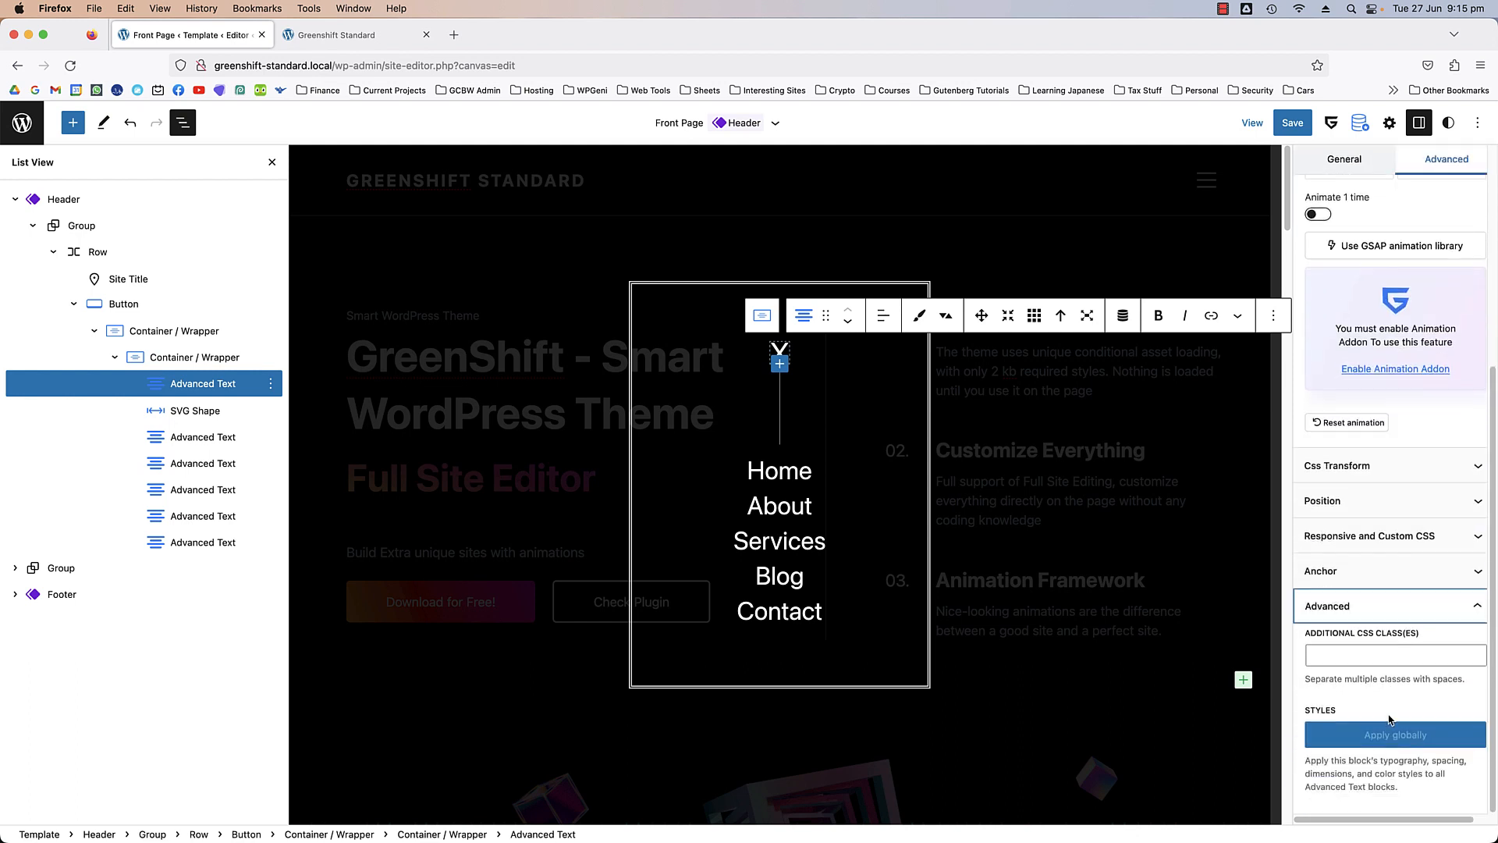
left_click(1375, 655)
key("super+v")
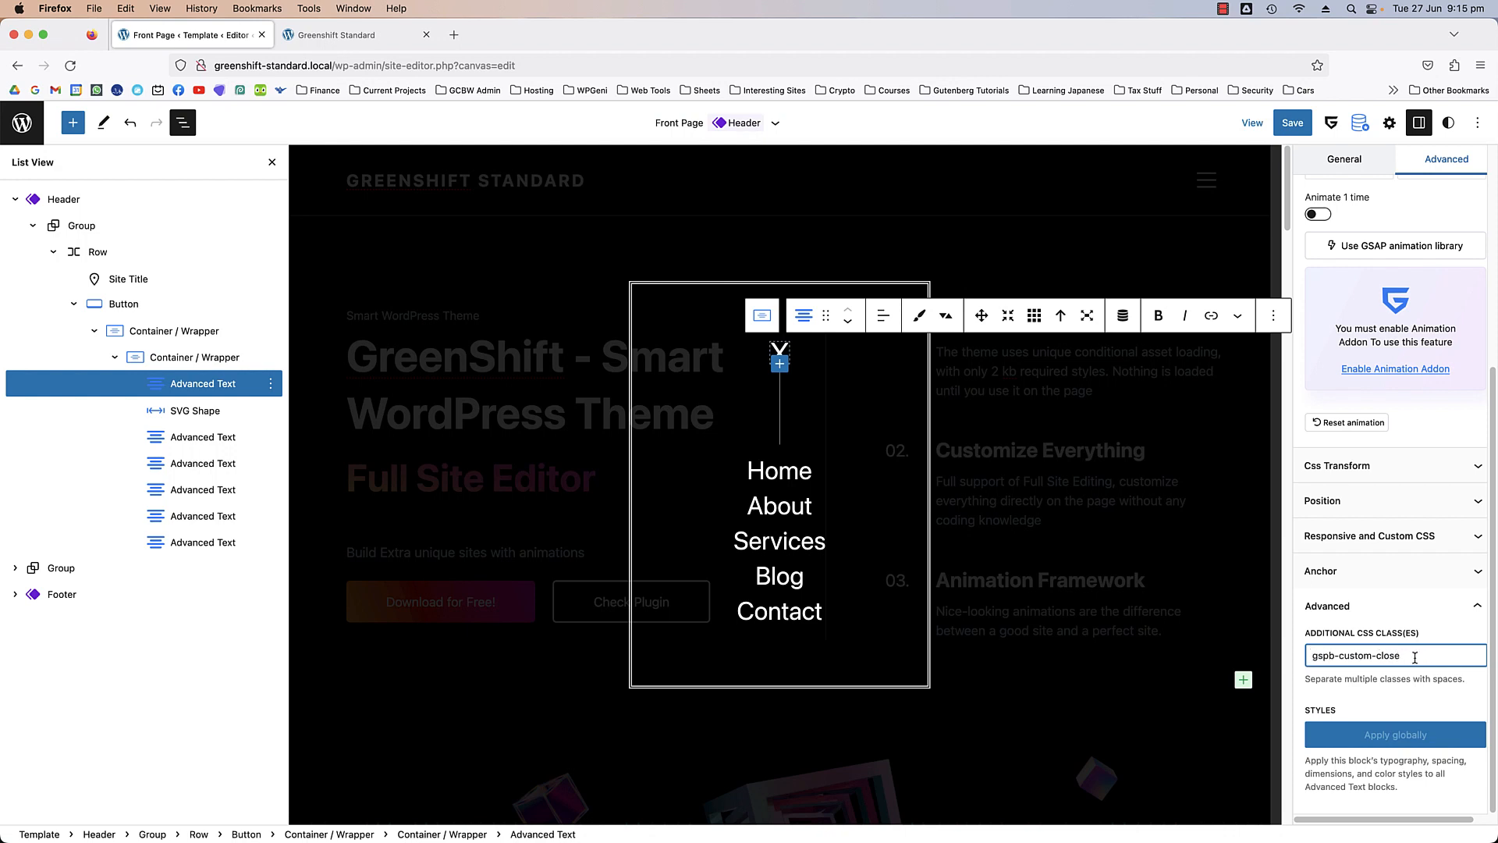
left_click(1301, 125)
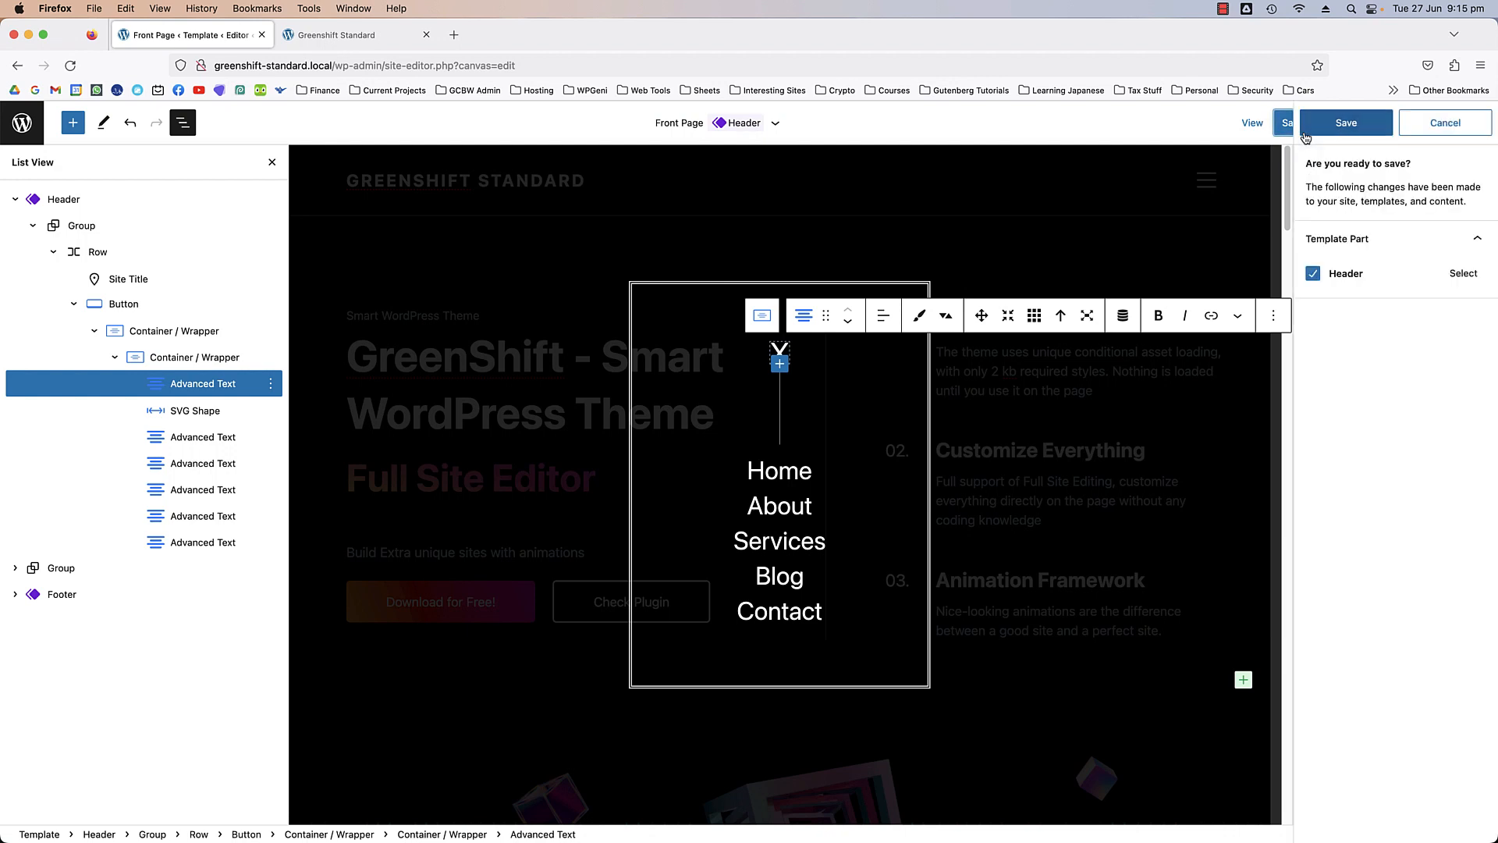
left_click(1327, 124)
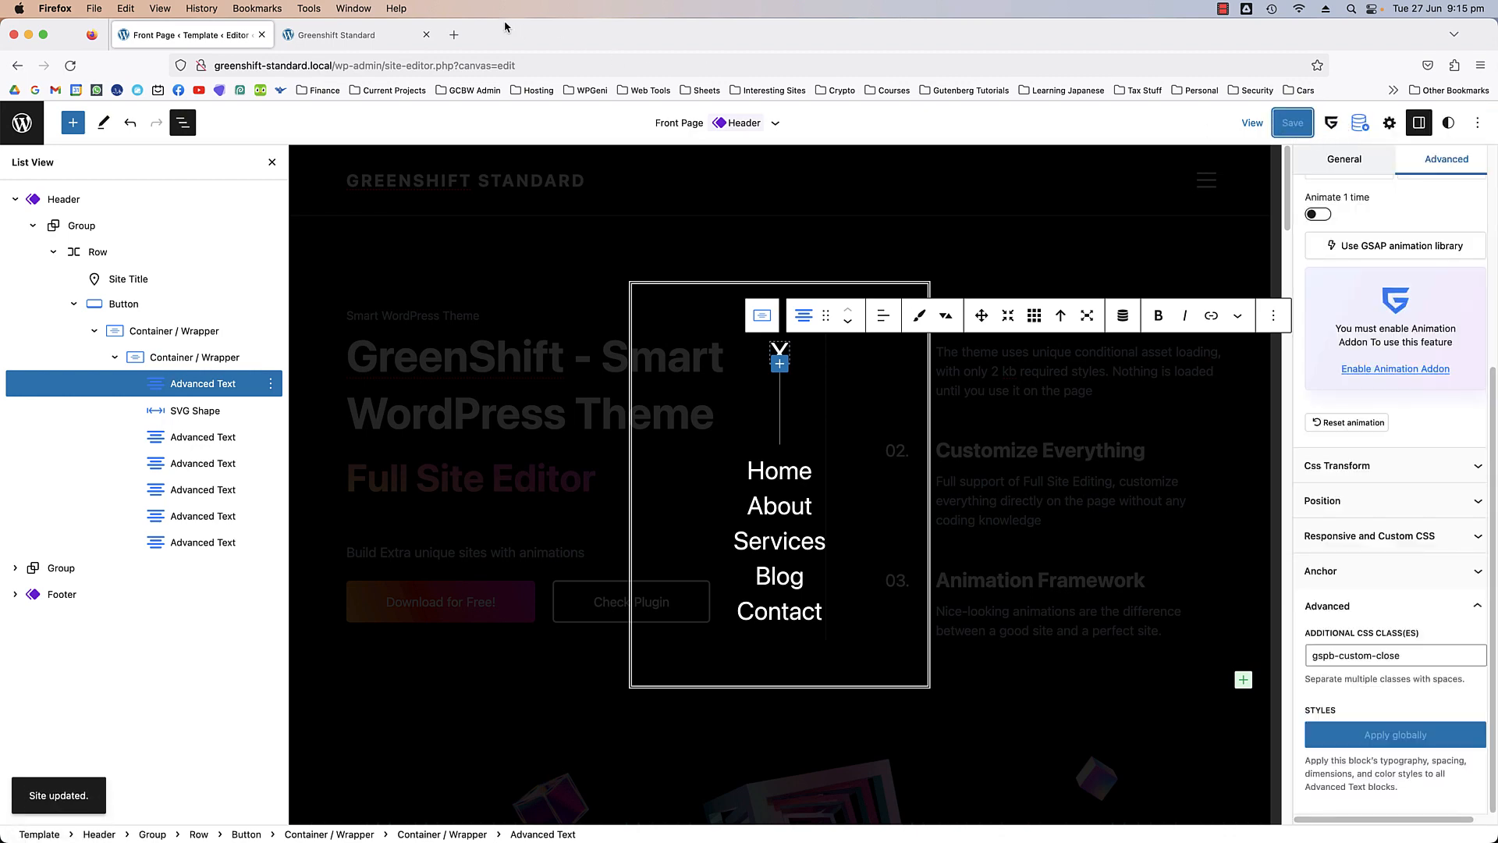
- Reload the live site and test opening the overlay menu from the hamburger and closing it with the X mark
left_click(343, 35)
left_click(71, 65)
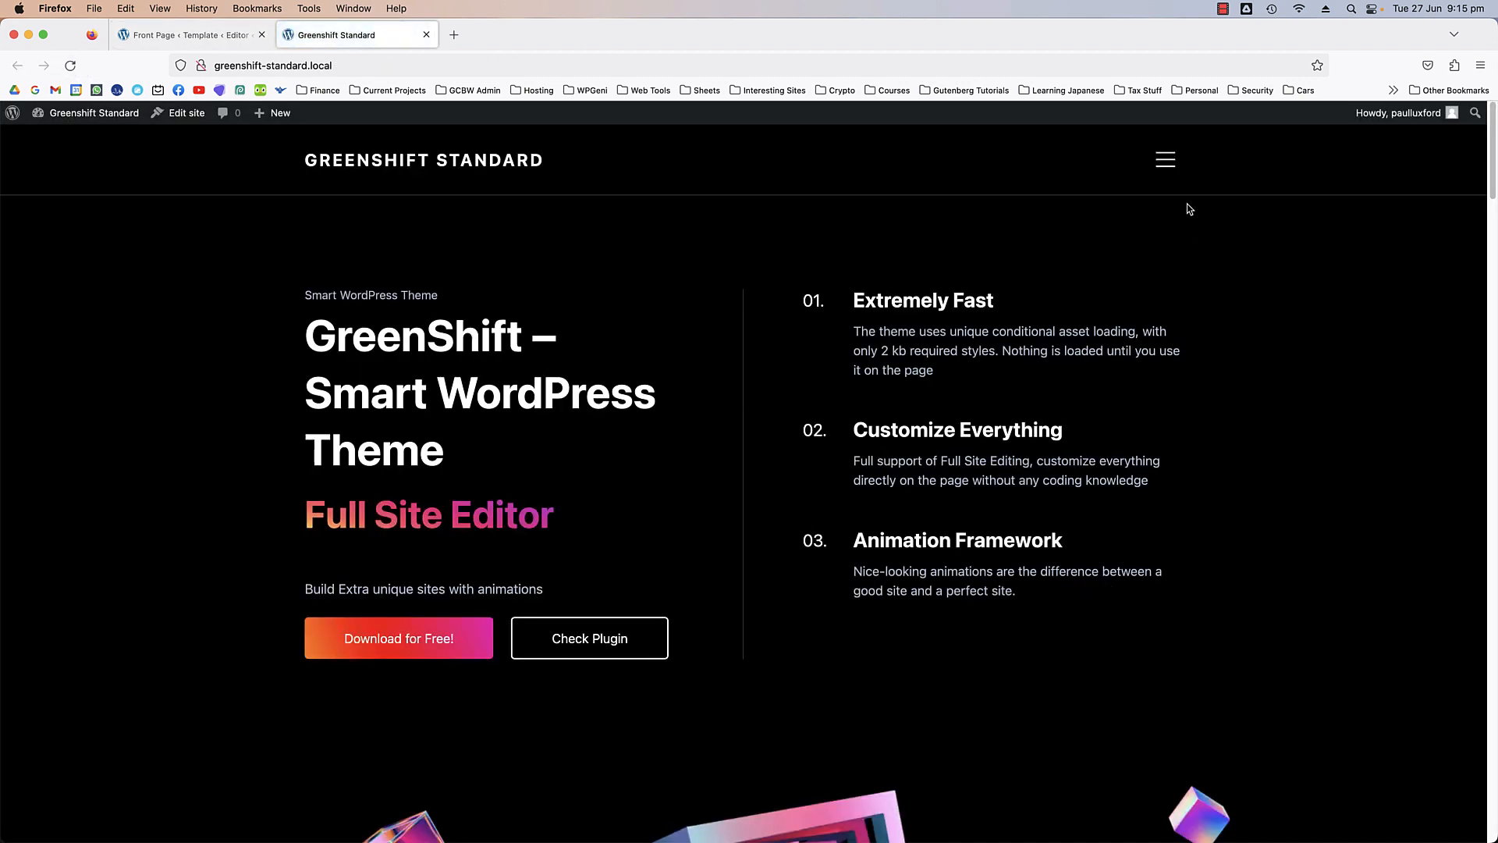
left_click(1158, 156)
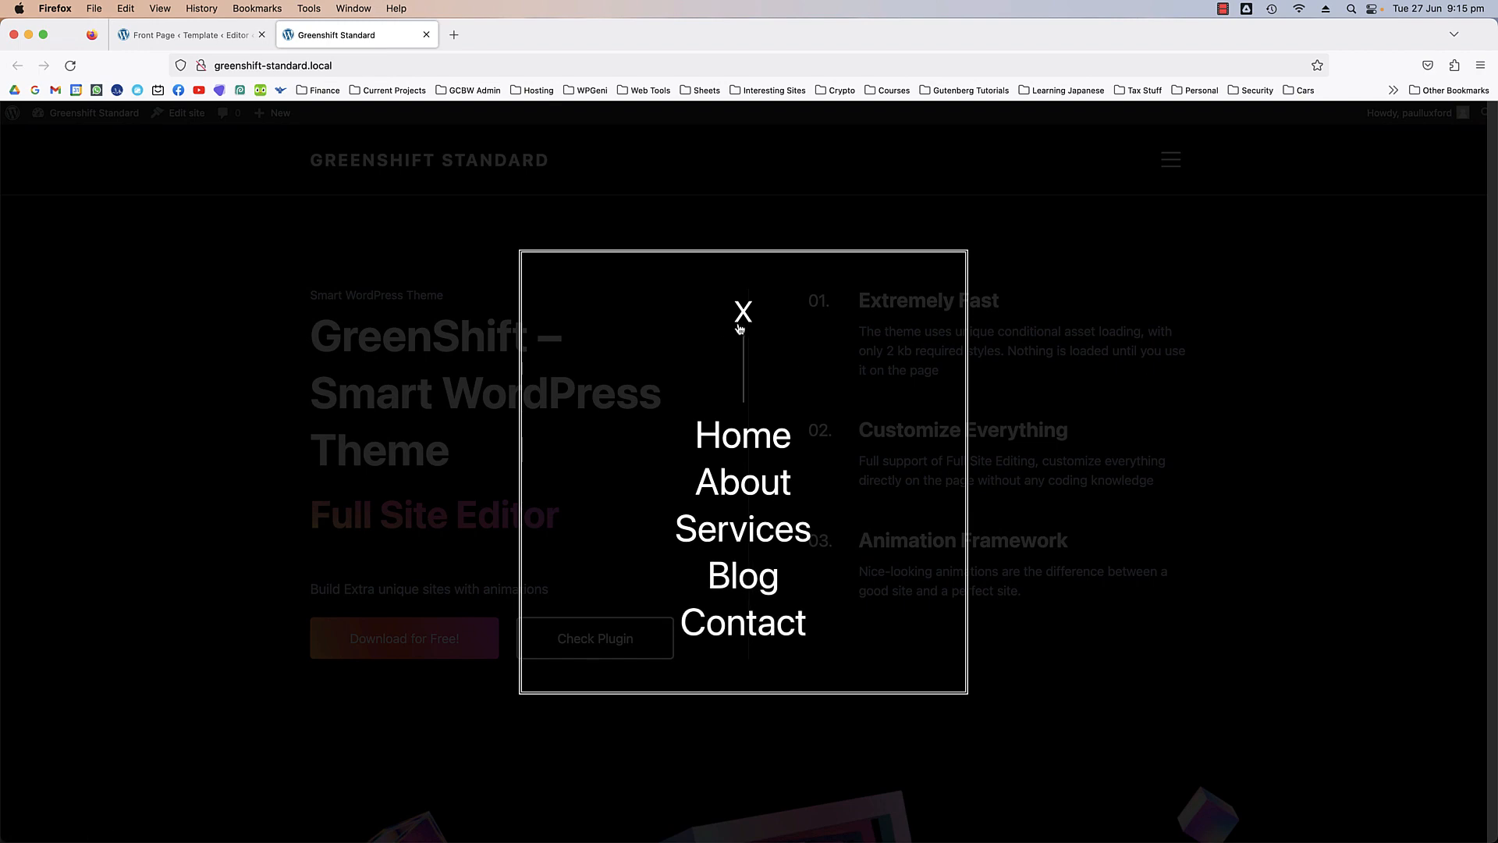
left_click(743, 319)
left_click(1157, 164)
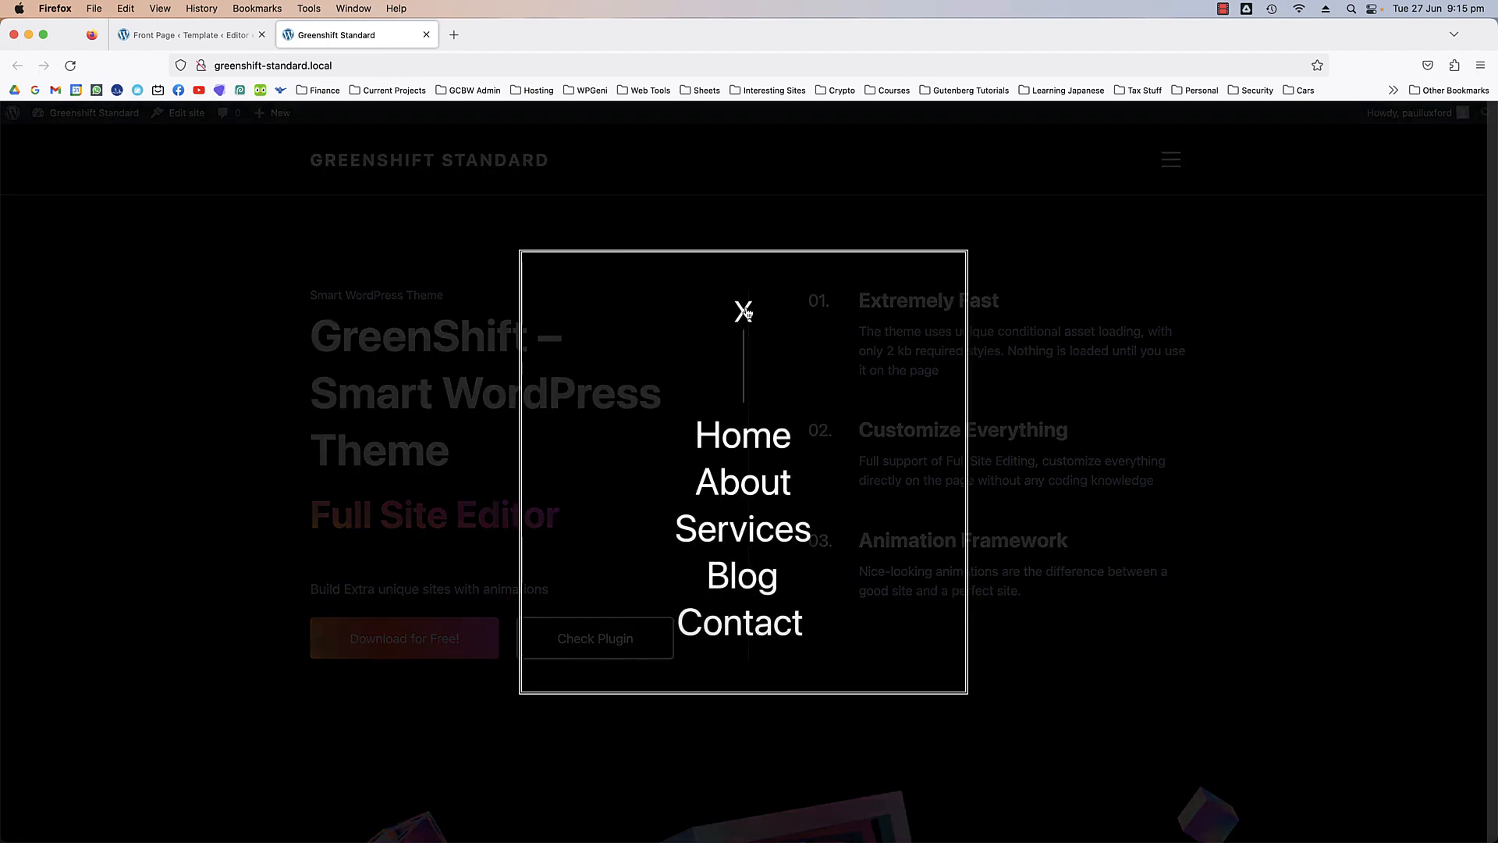
left_click(743, 312)
left_click(1182, 162)
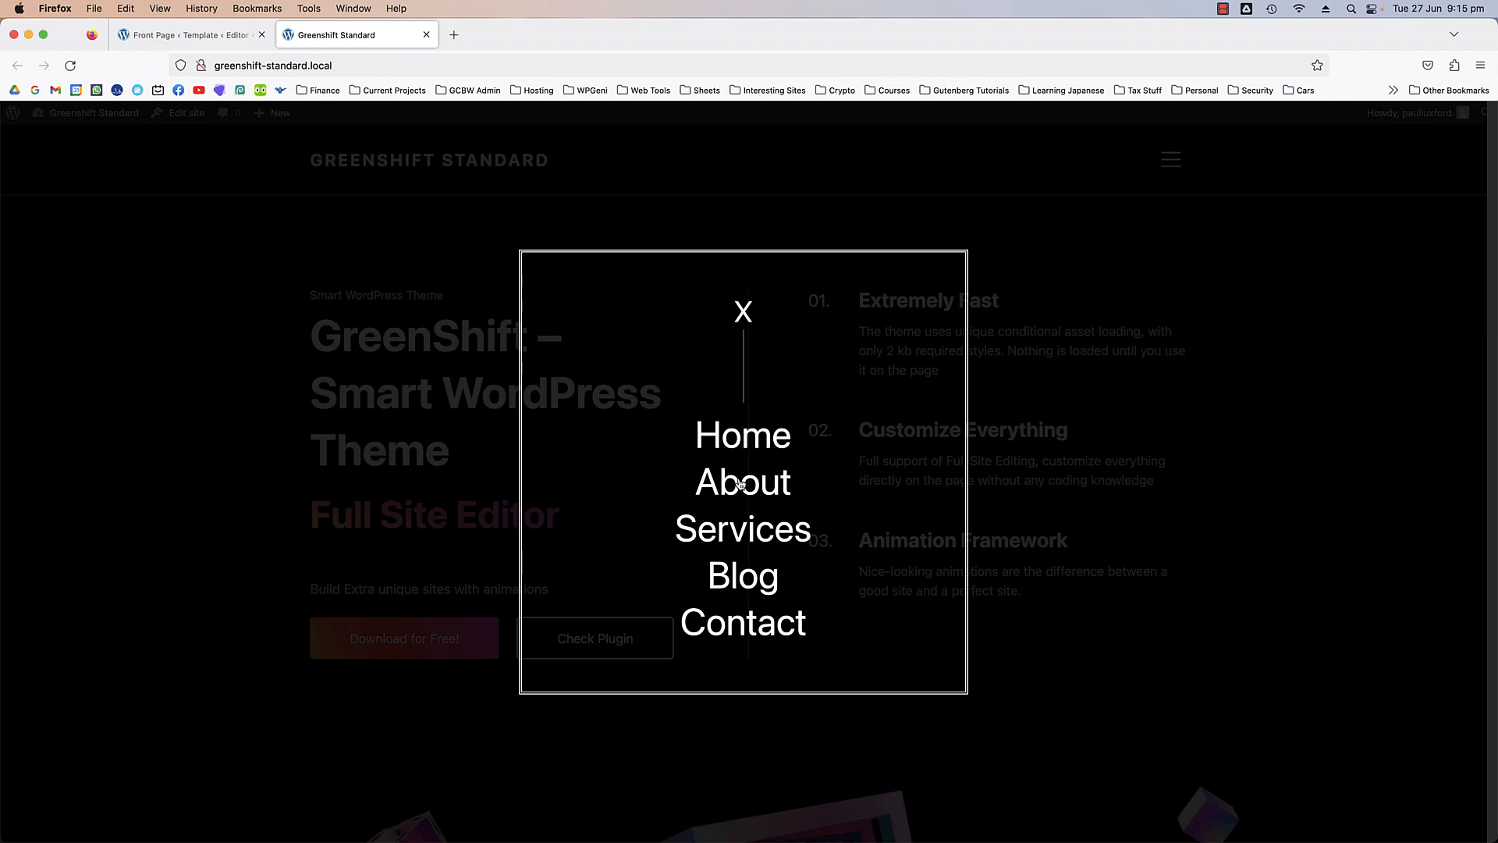
- Return to the editor and link the Home menu text to the URL /
key("ctrl+Tab")
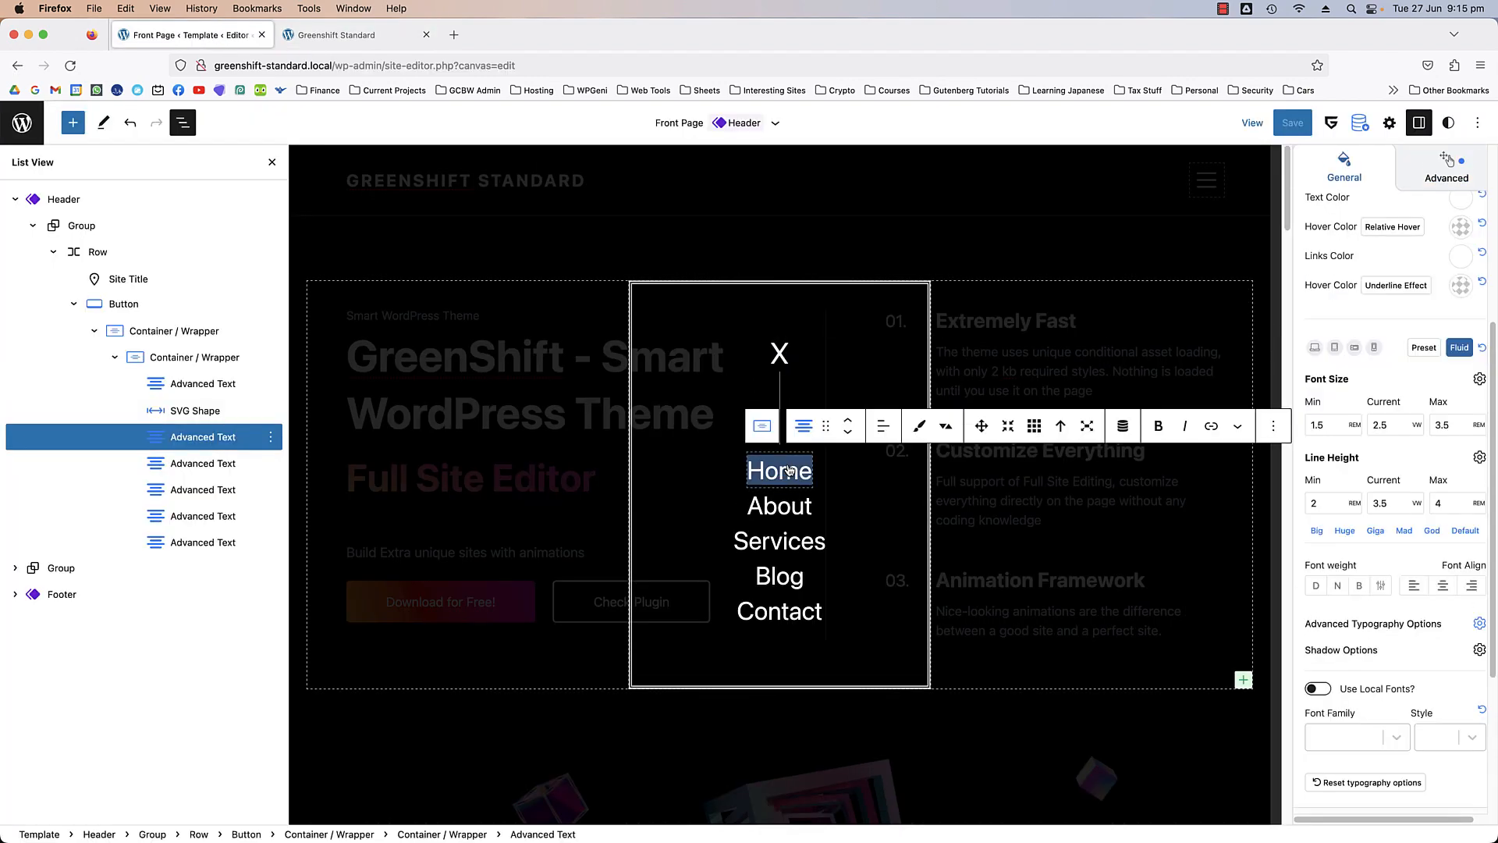
left_click(1213, 426)
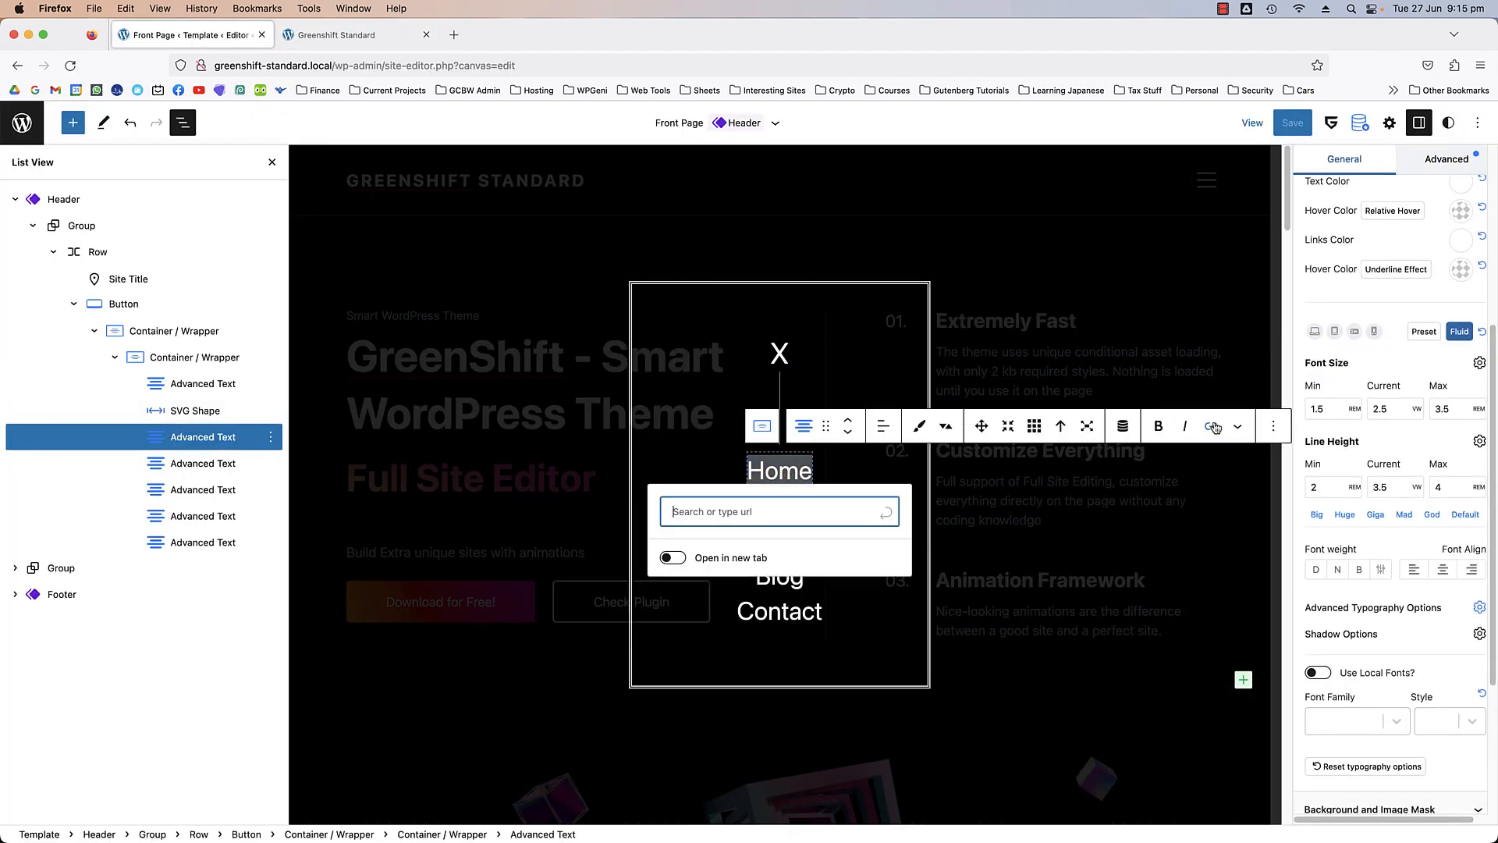
left_click(786, 514)
type("/")
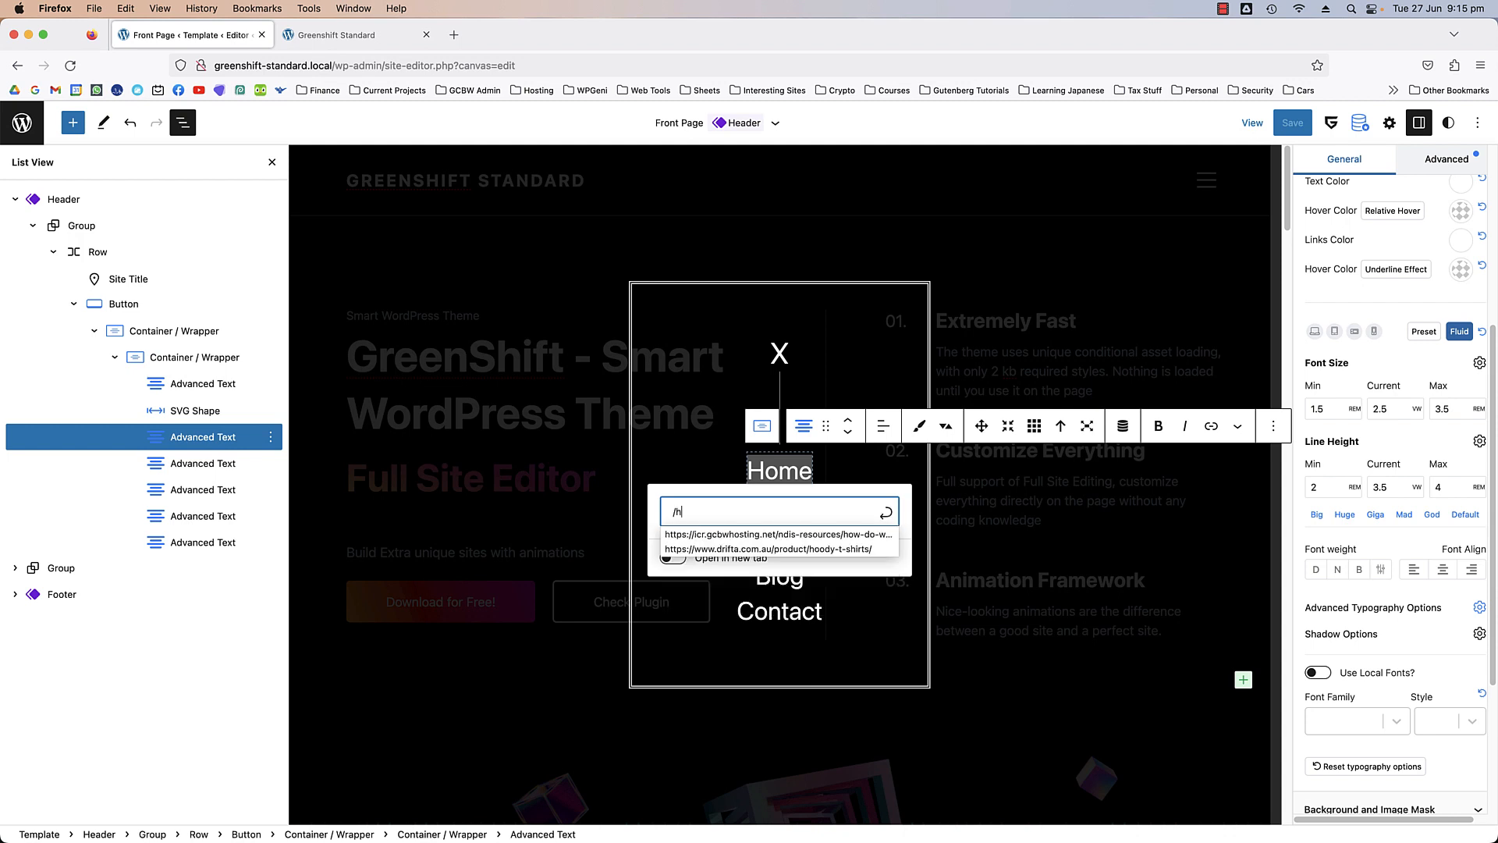
left_click(886, 513)
- Check the link on the Home text and review its typography settings for text, link and hover colors
double_click(808, 507)
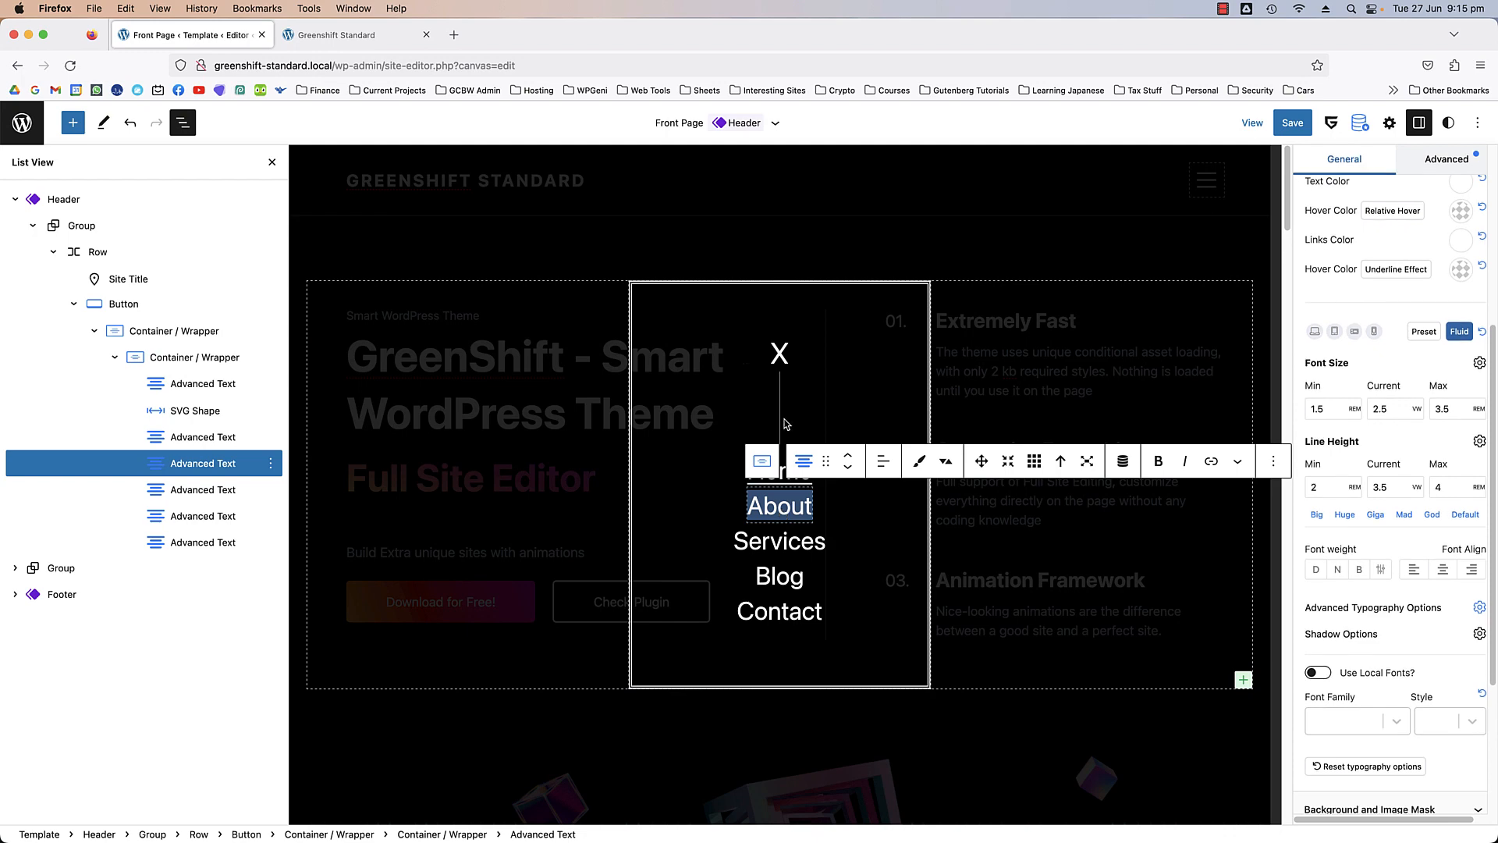
left_click(880, 403)
left_click(800, 467)
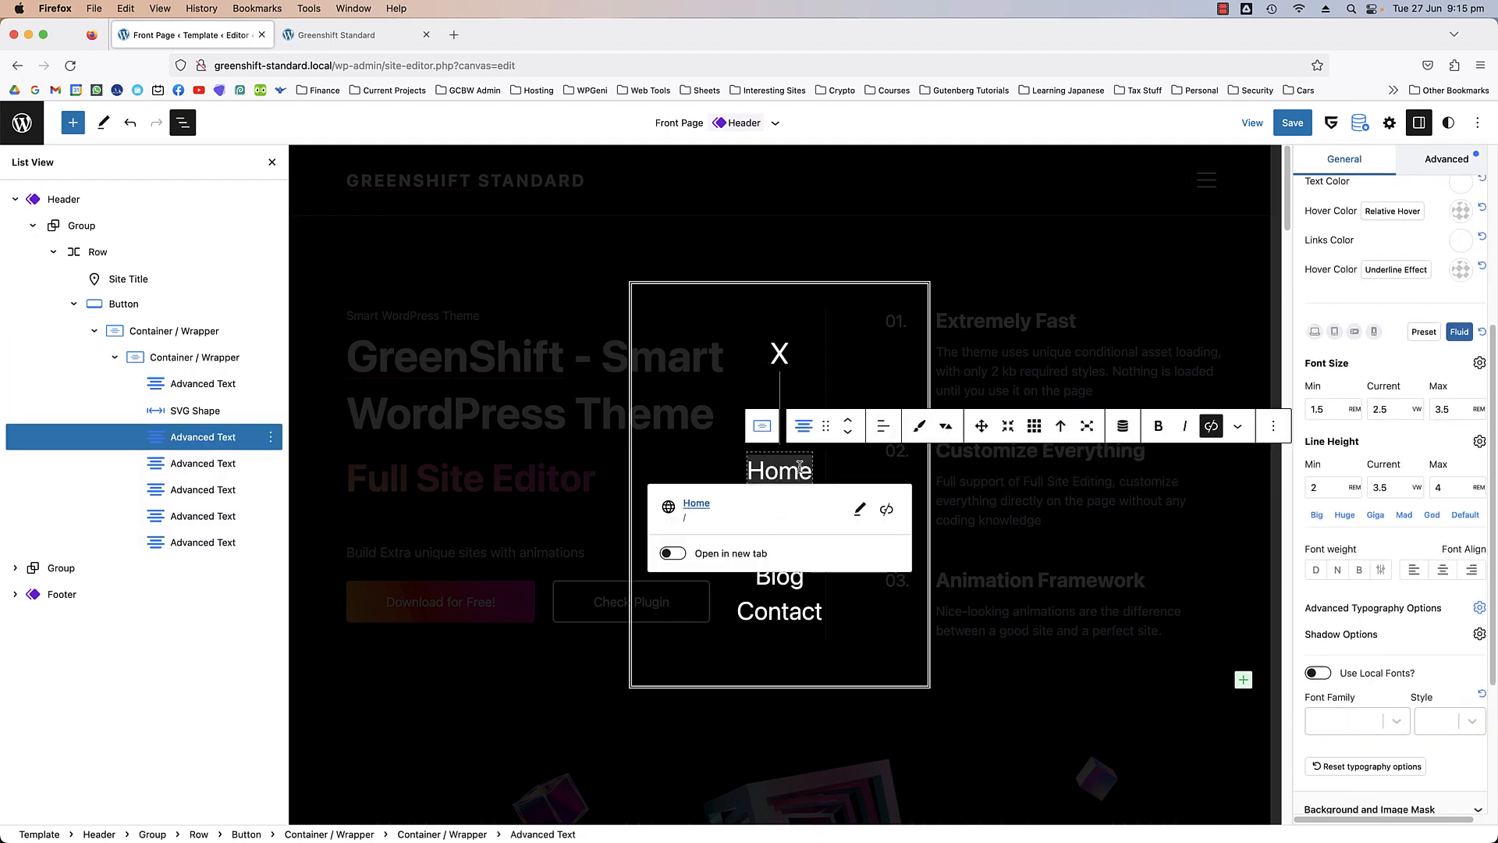
left_click(702, 444)
left_click(806, 472)
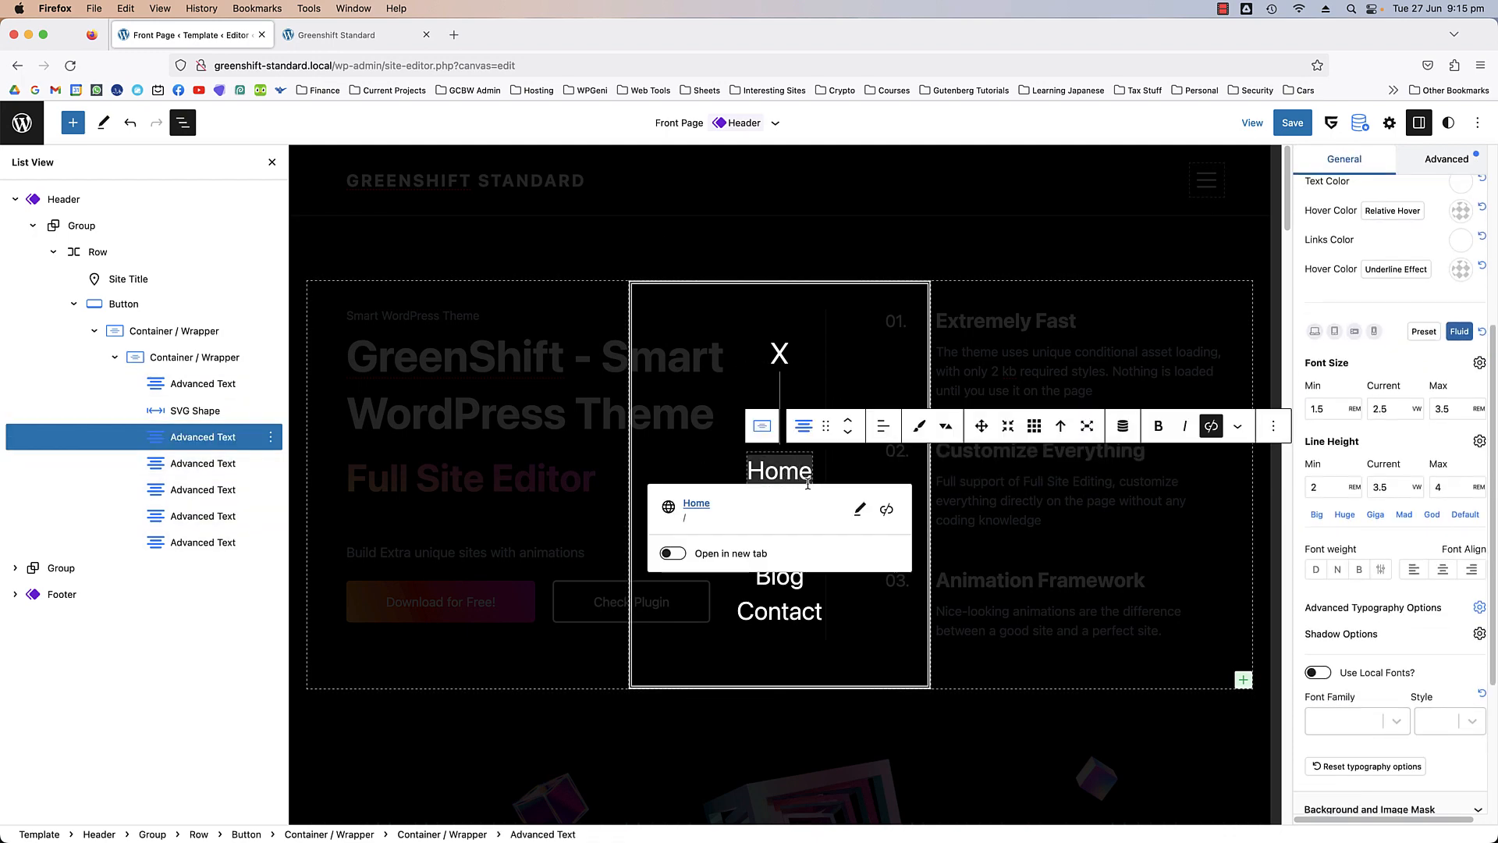
scroll(1395, 439, "up", 2)
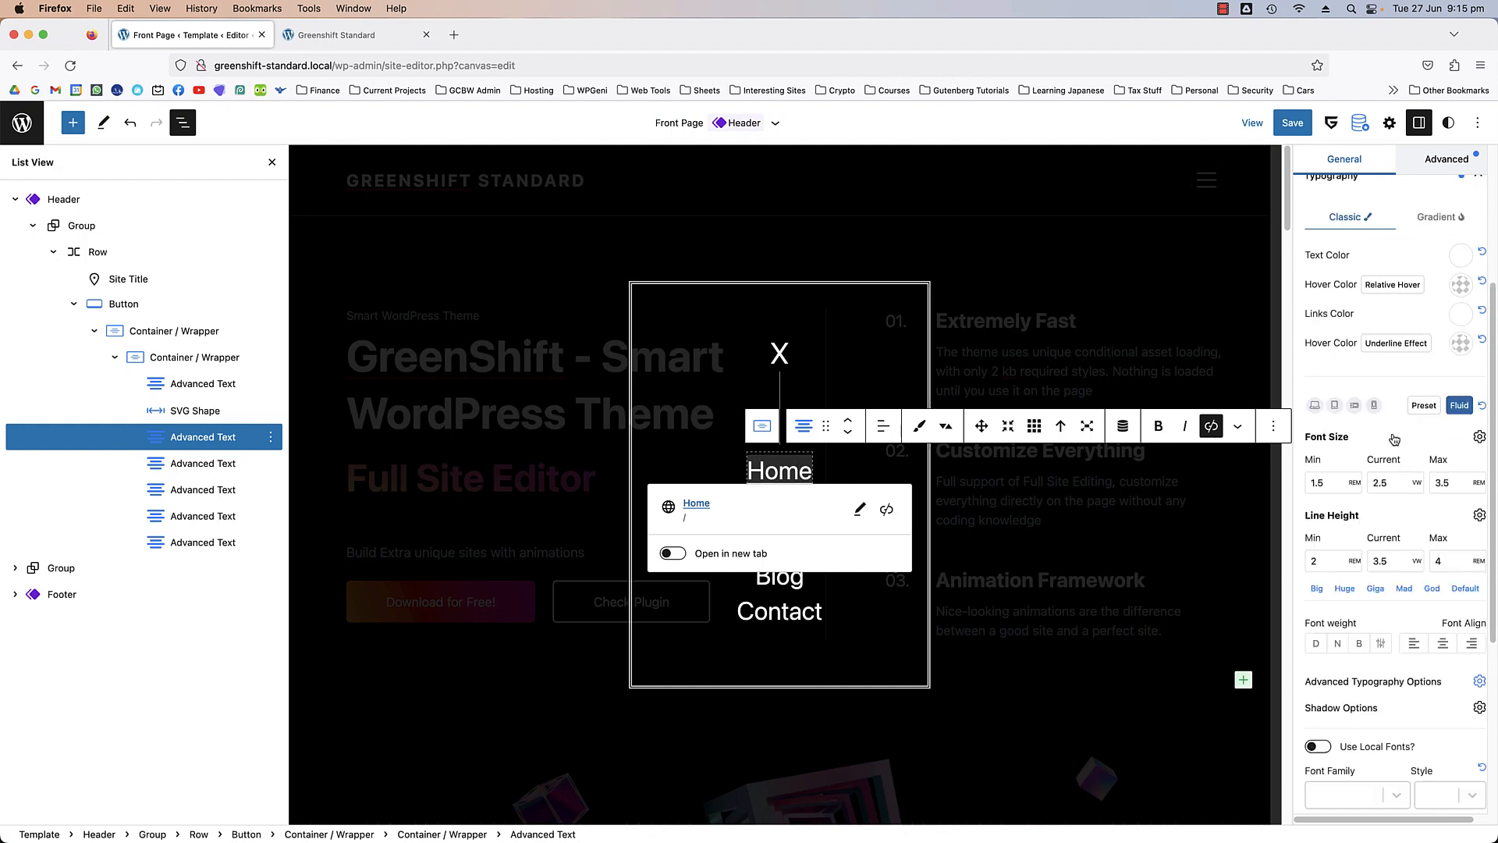
scroll(1394, 440, "up", 2)
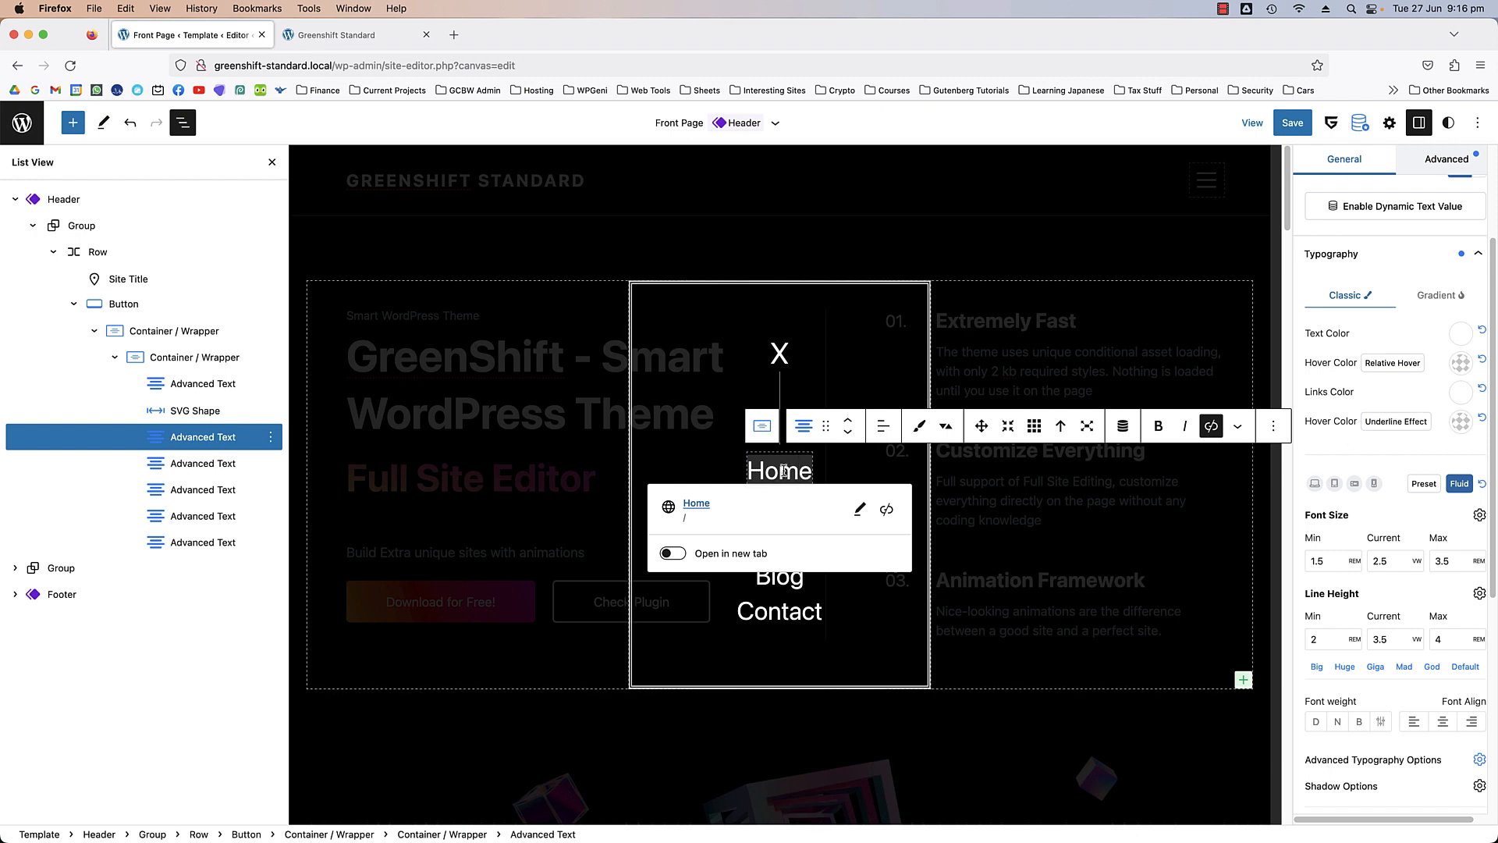
- In the site-wide typography styles for links, switch the decoration to None and back to Underline
left_click(1396, 421)
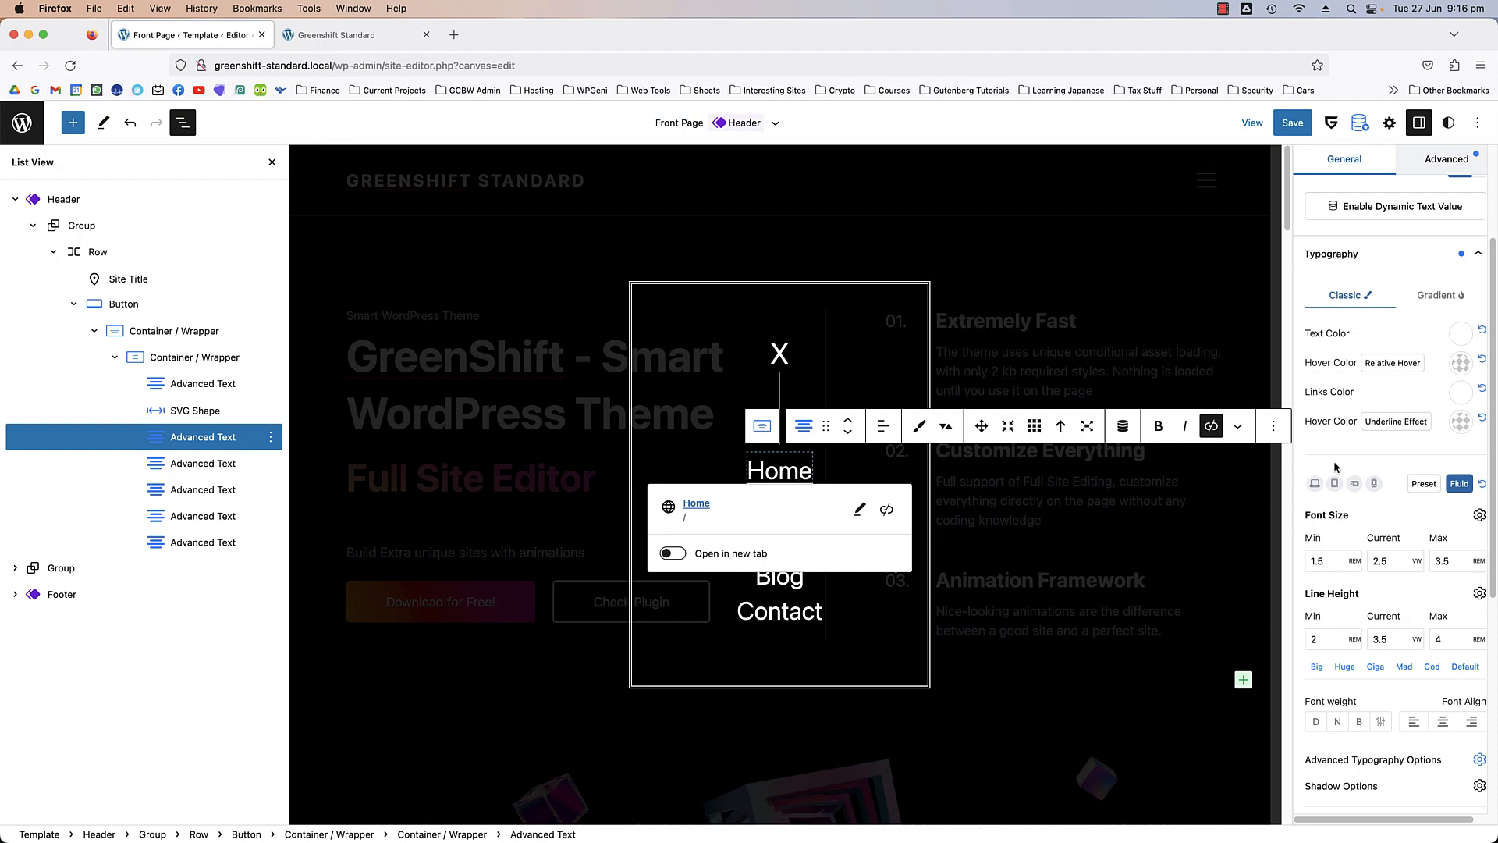
scroll(1388, 450, "up", 2)
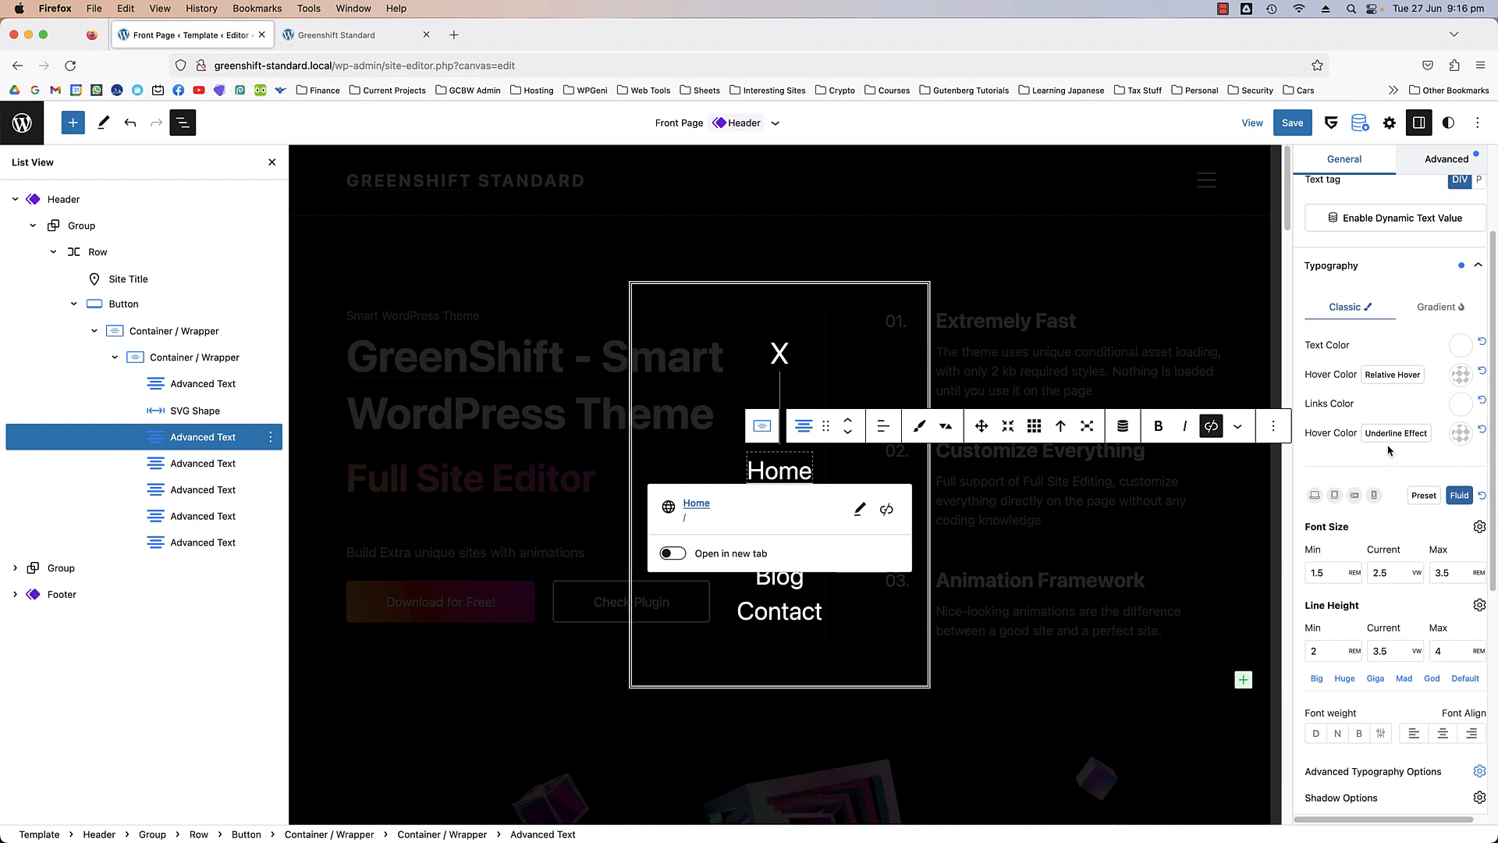
left_click(1447, 125)
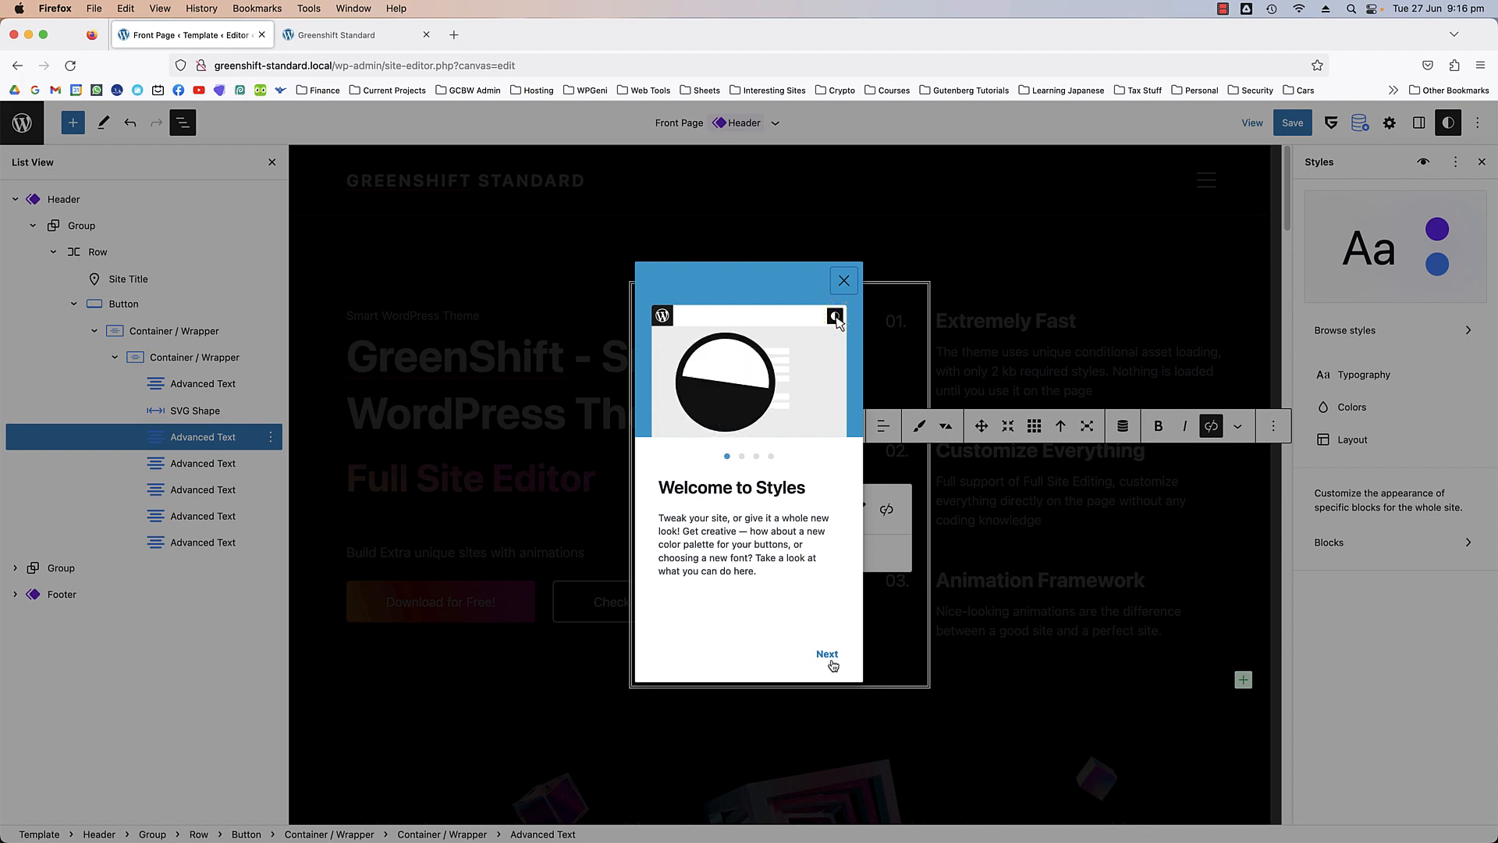
left_click(843, 281)
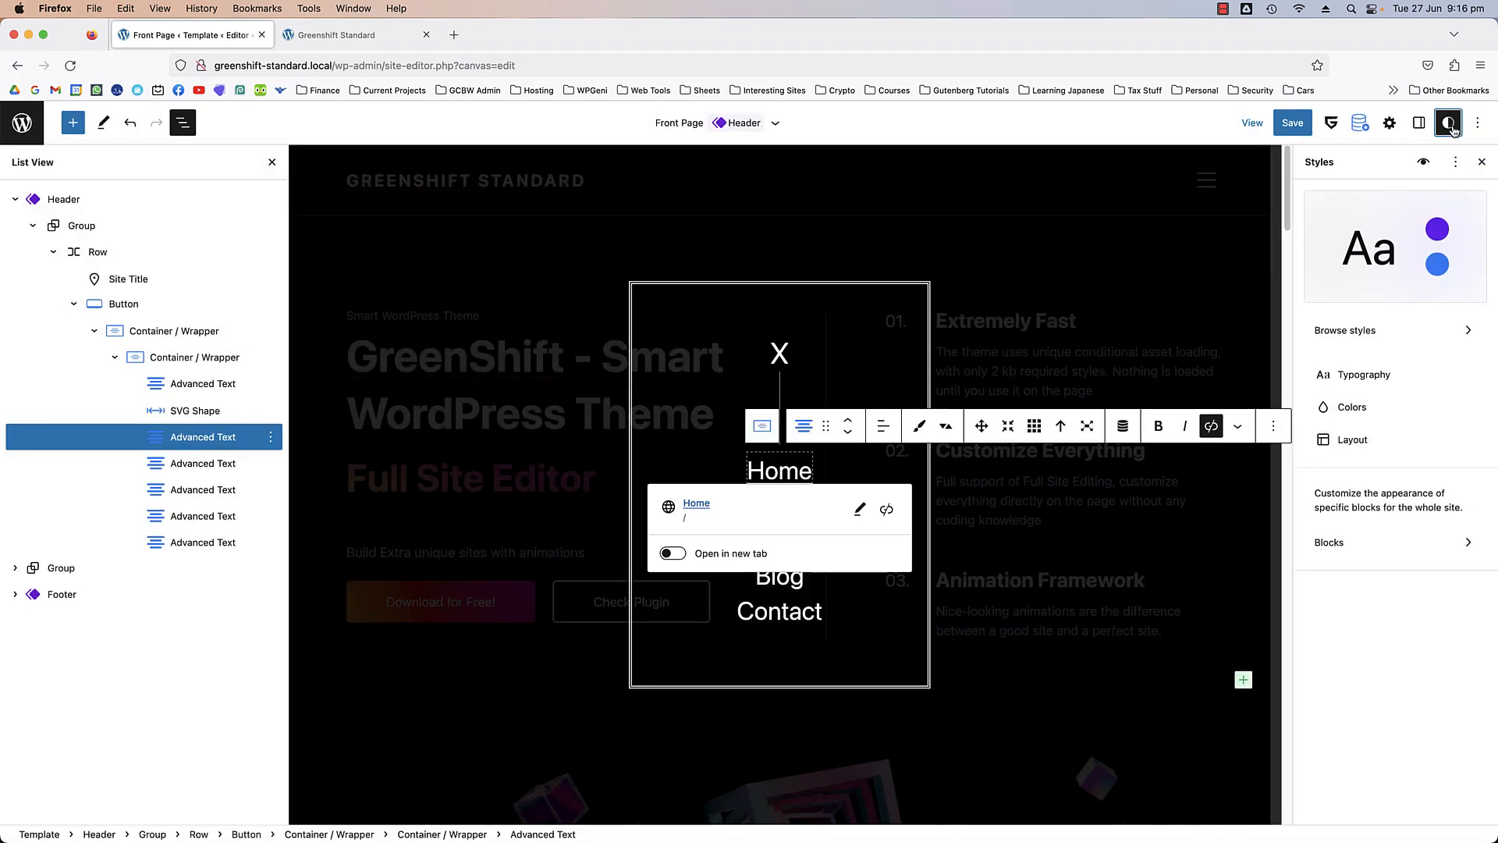
left_click(1378, 376)
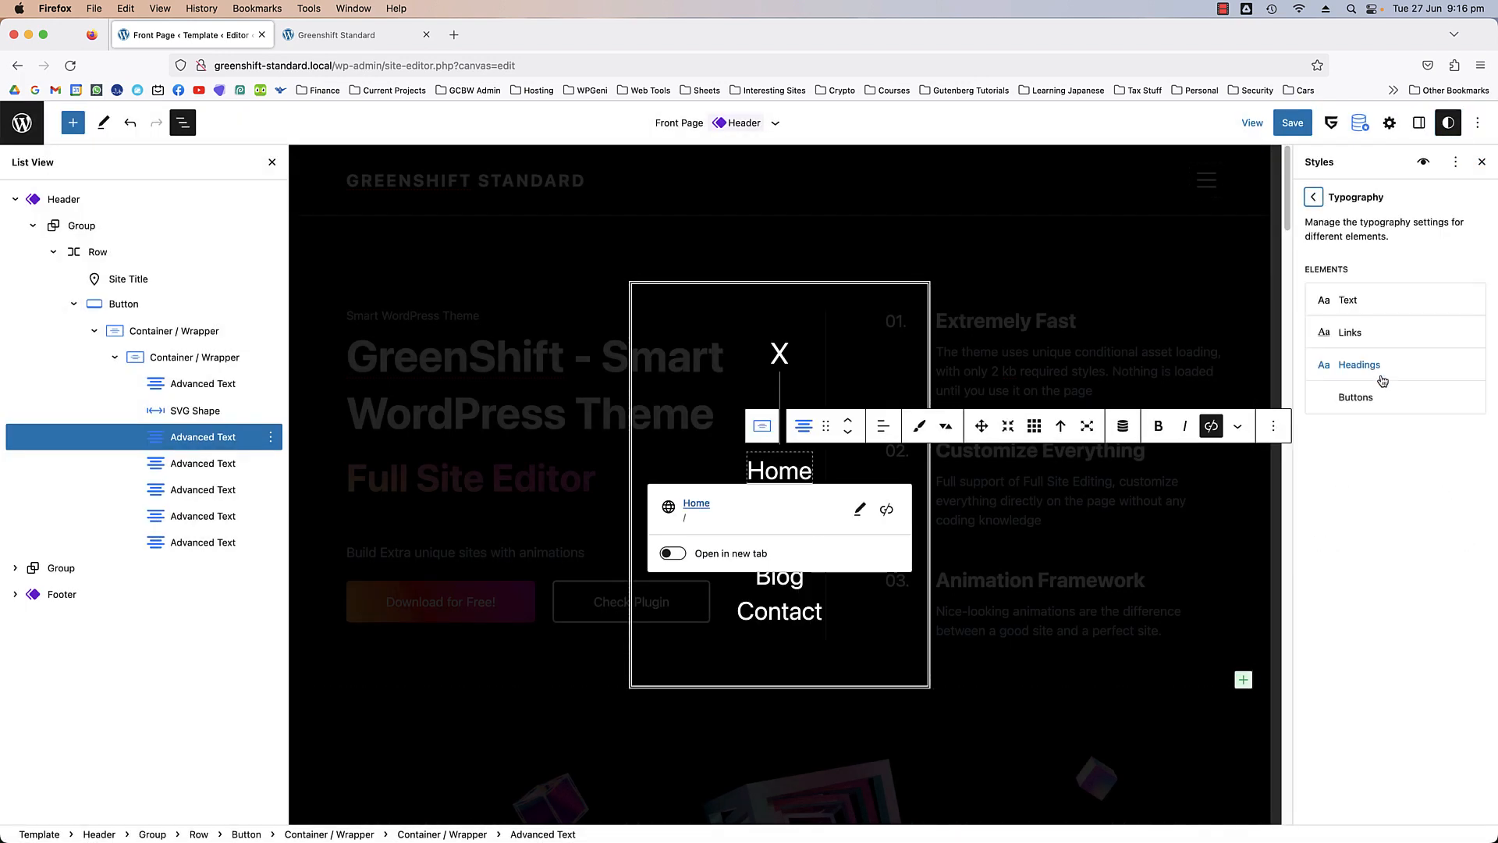
left_click(1396, 338)
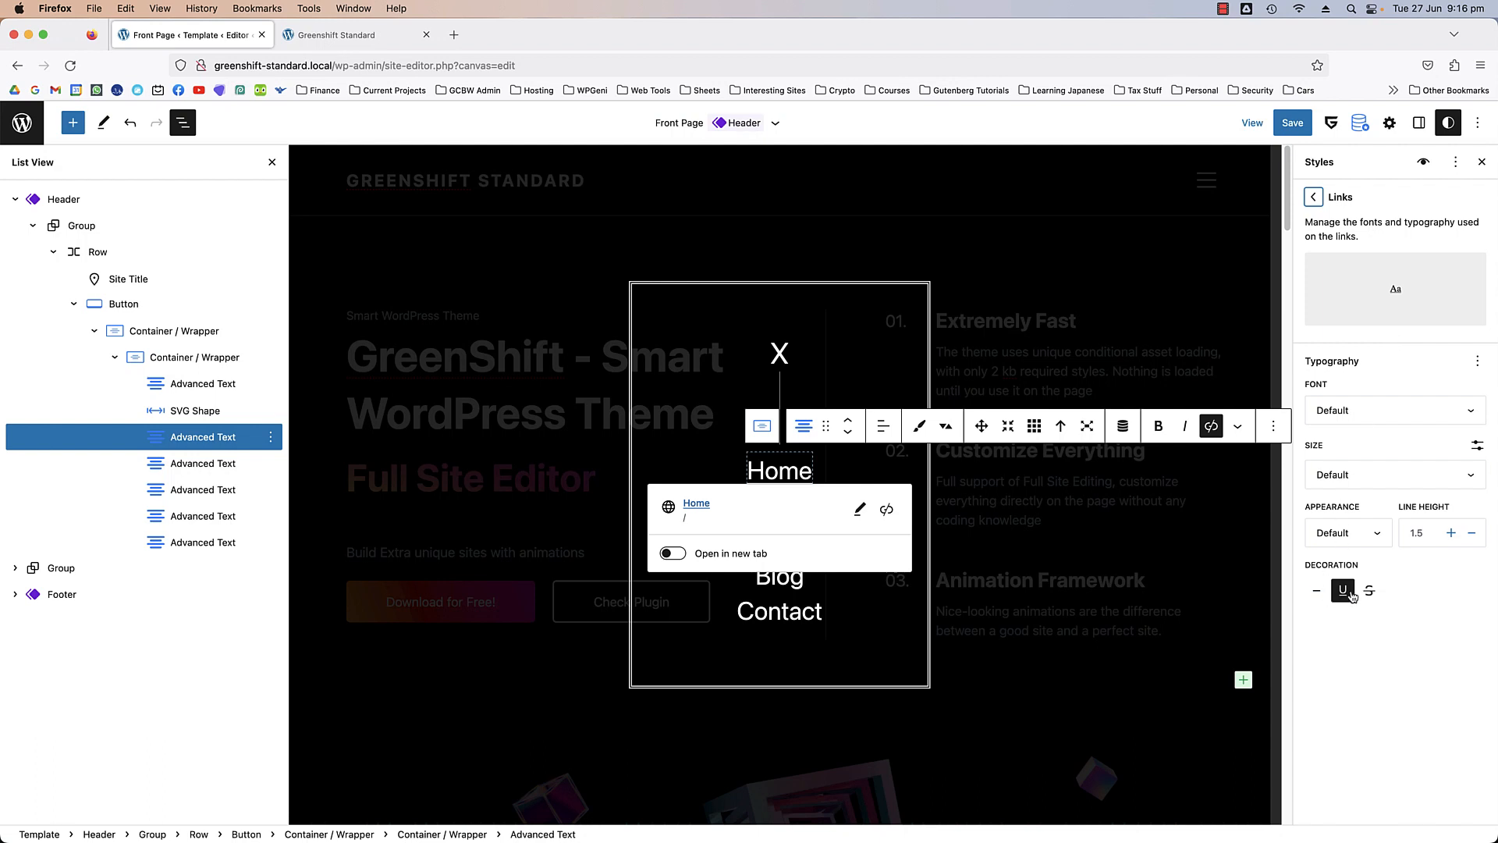
left_click(1316, 590)
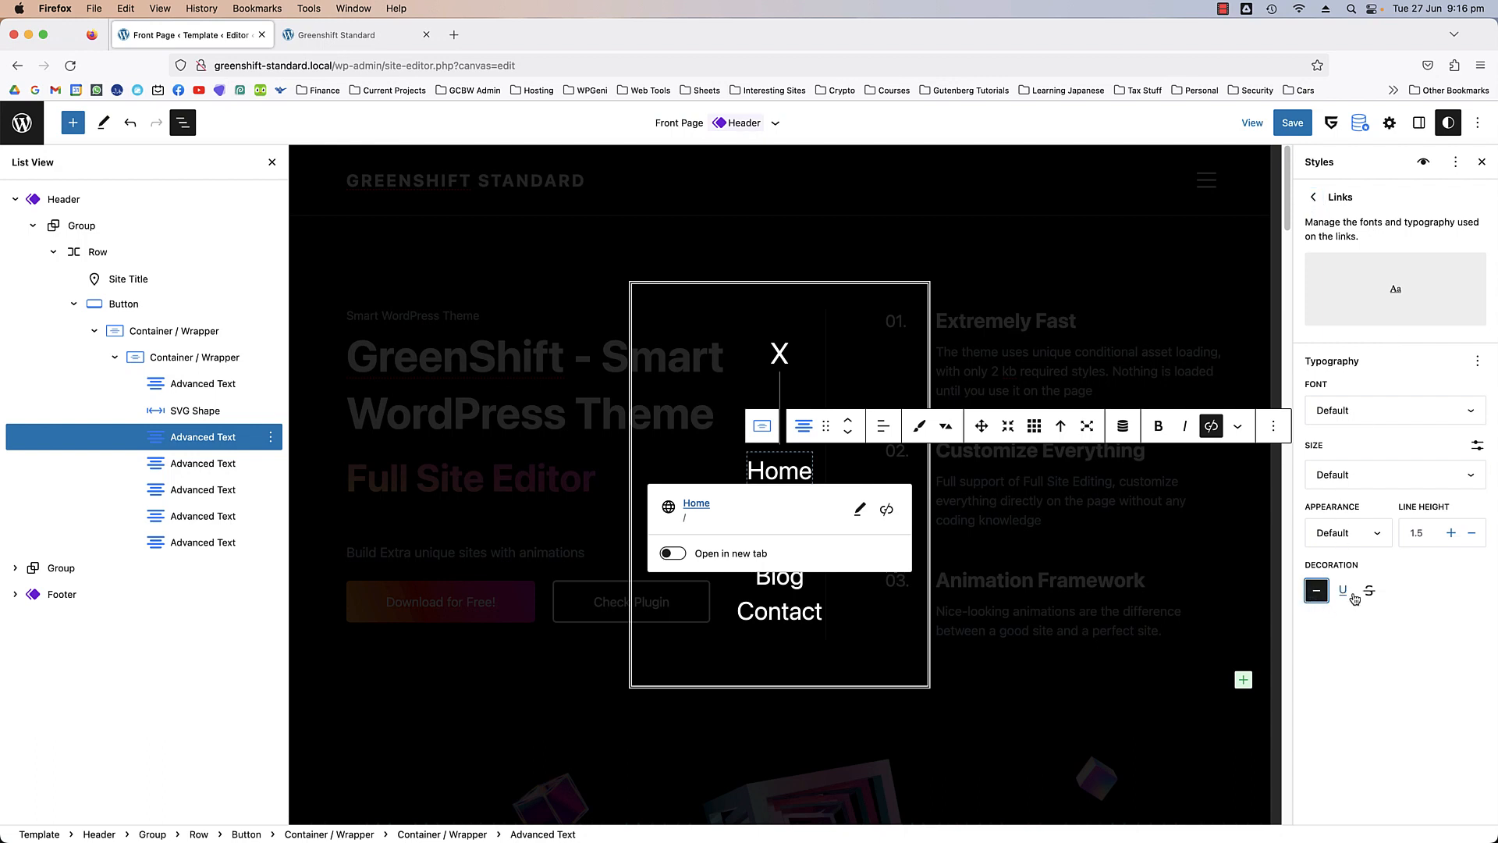
left_click(1343, 591)
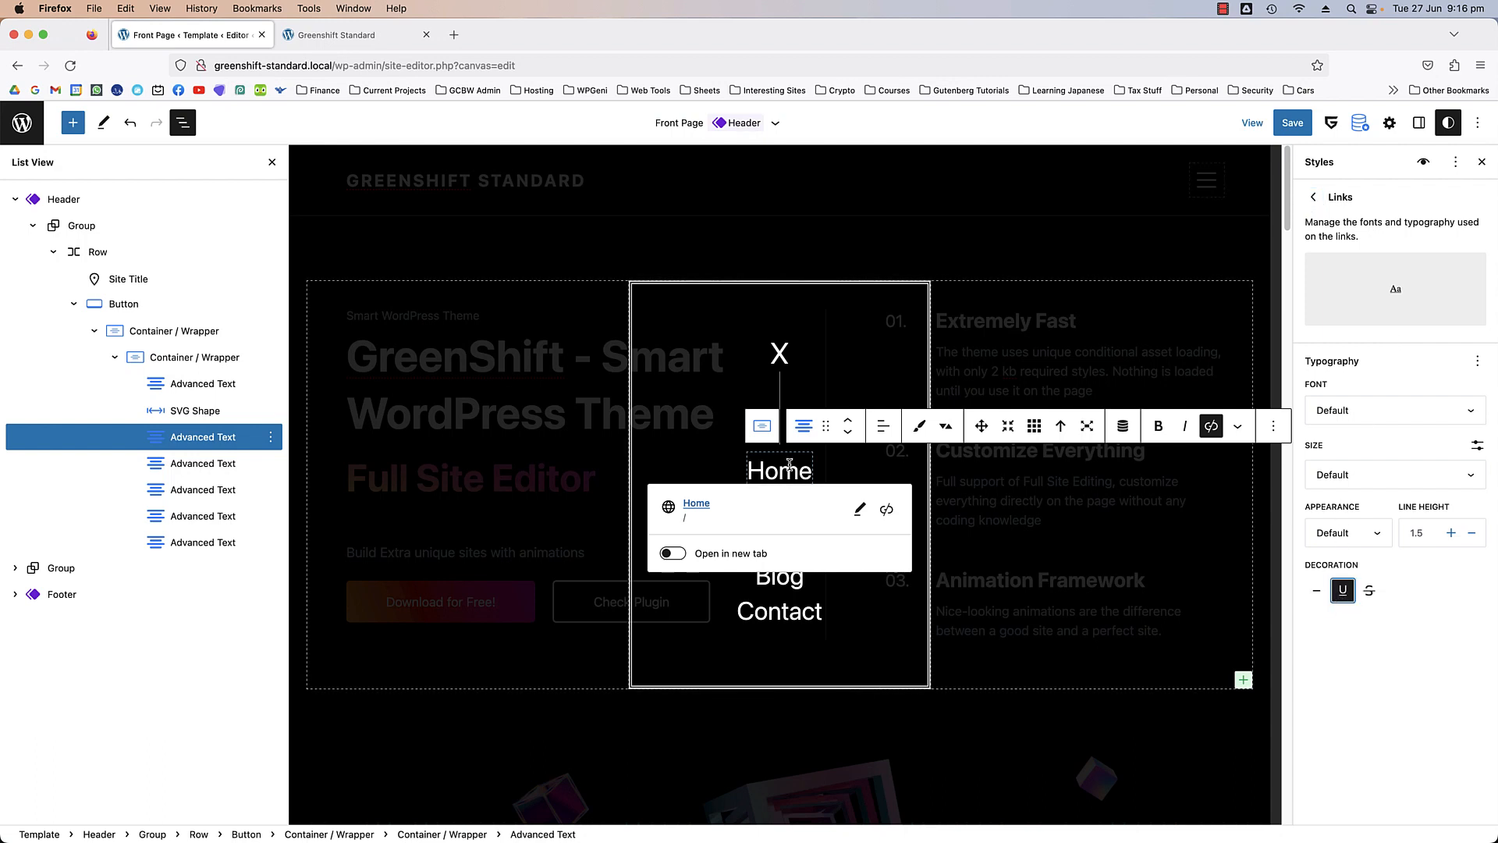
- Save the changes, reload the live site and open the overlay menu to check the Home link's underline
left_click(1301, 123)
left_click(1305, 131)
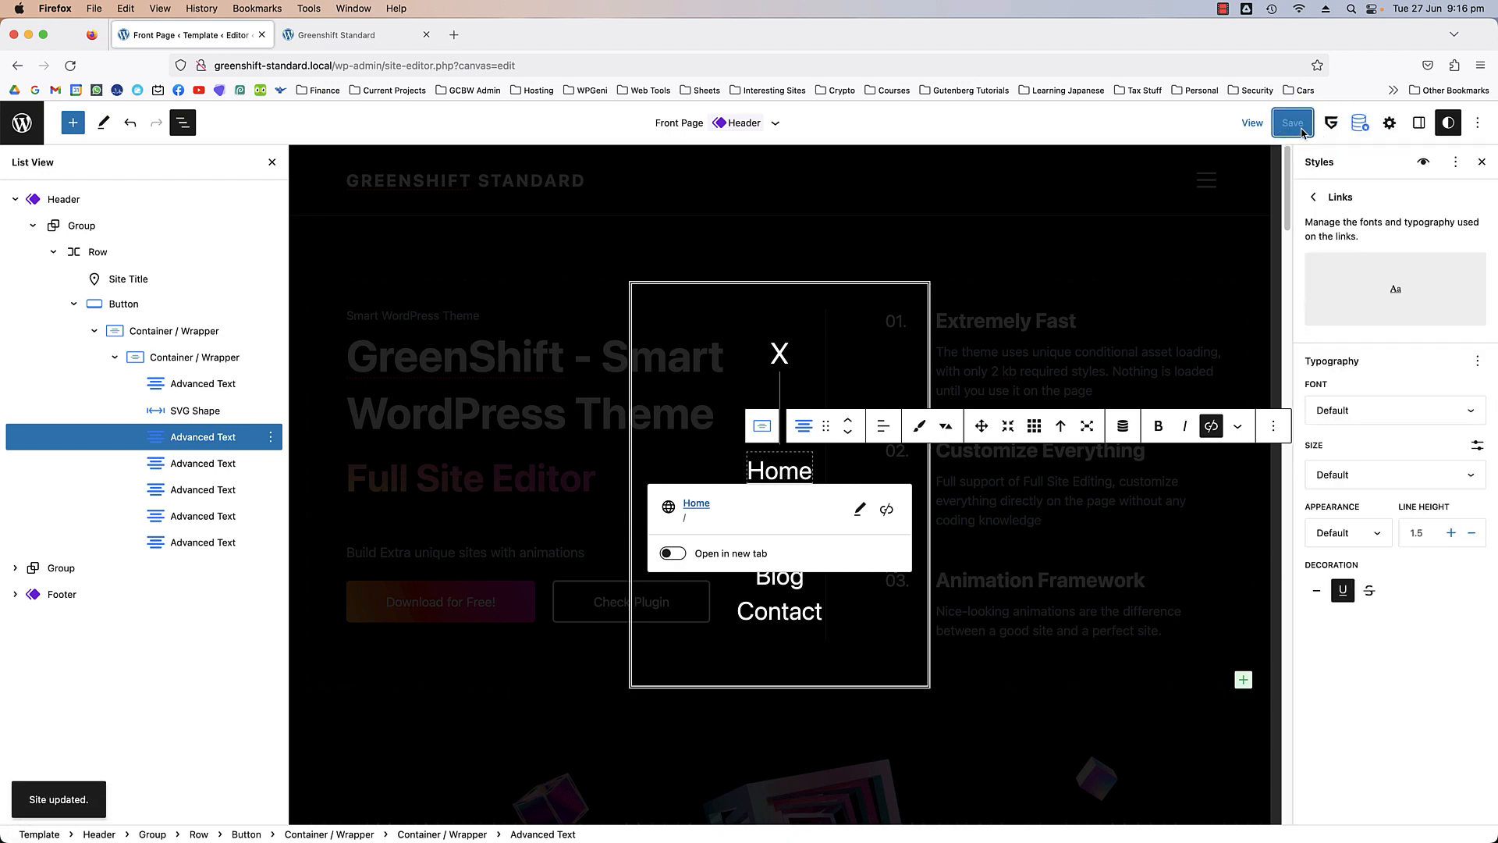
left_click(343, 35)
left_click(70, 64)
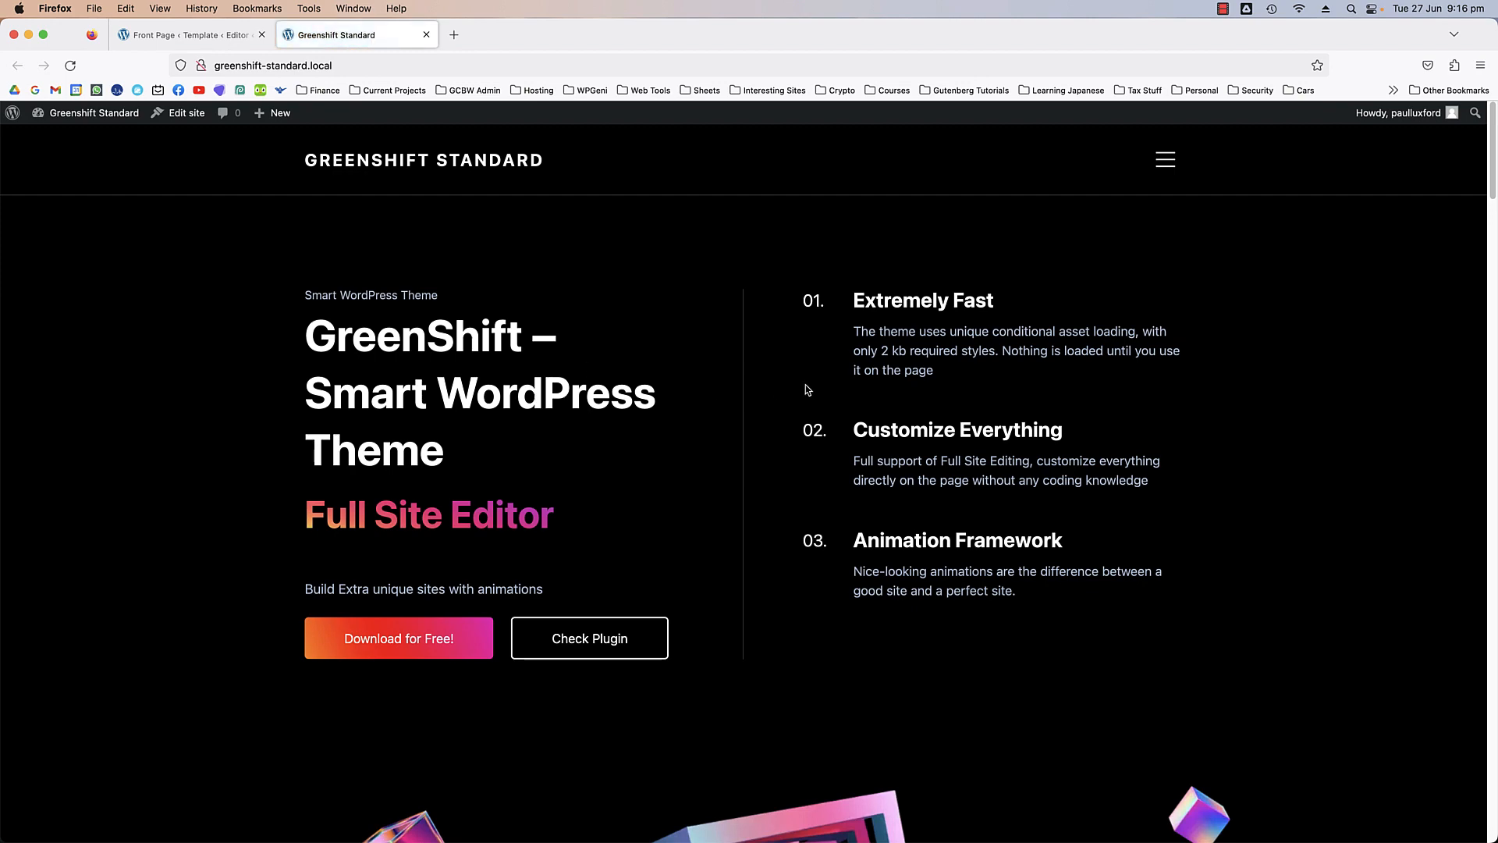
left_click(1180, 167)
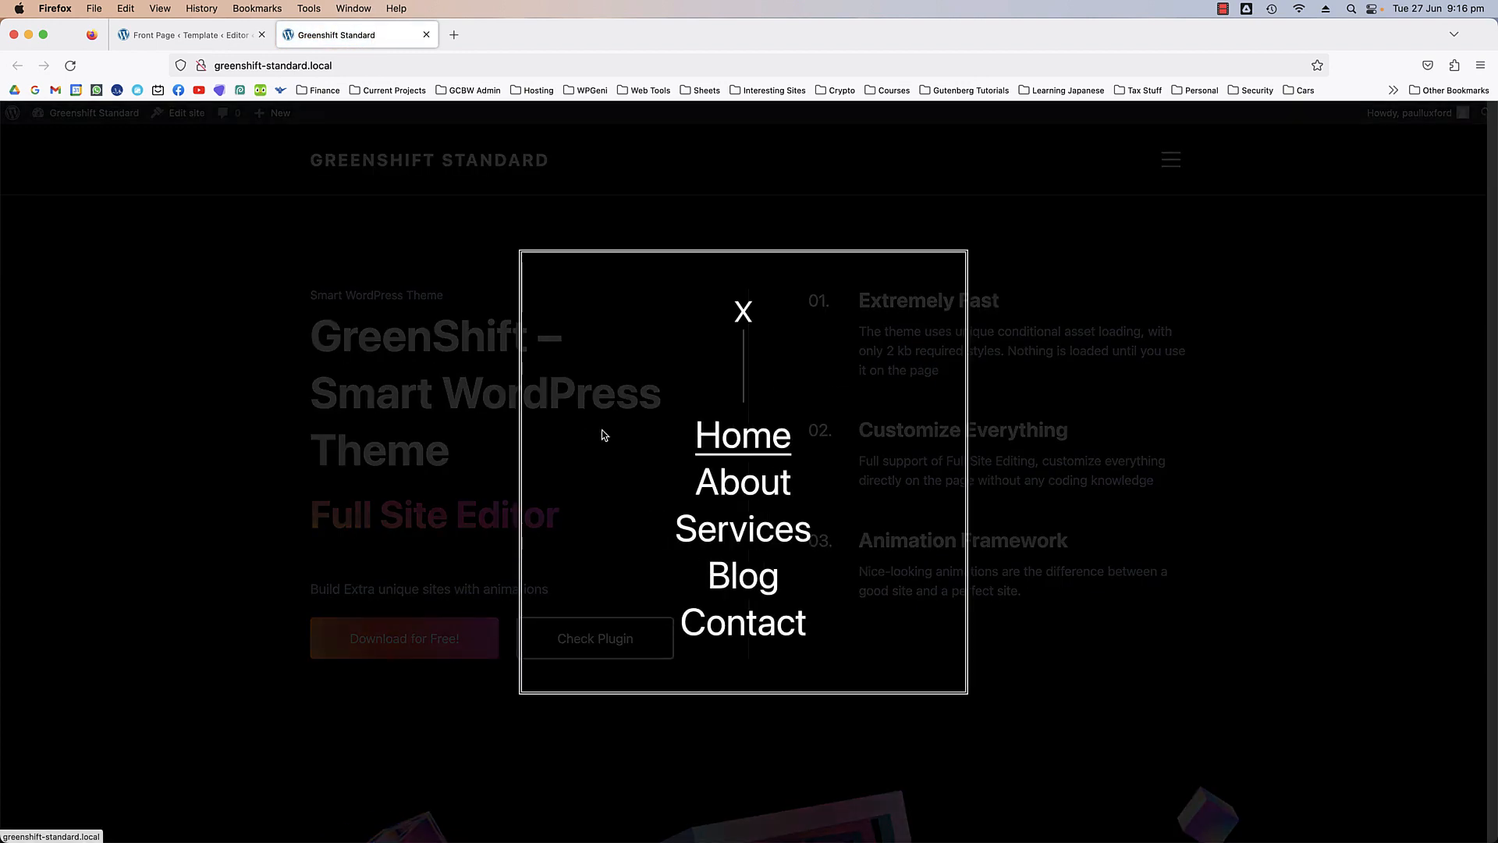
- Return to the editor, turn on the Underline Effect for the Home text's link hover and save the header
left_click(176, 36)
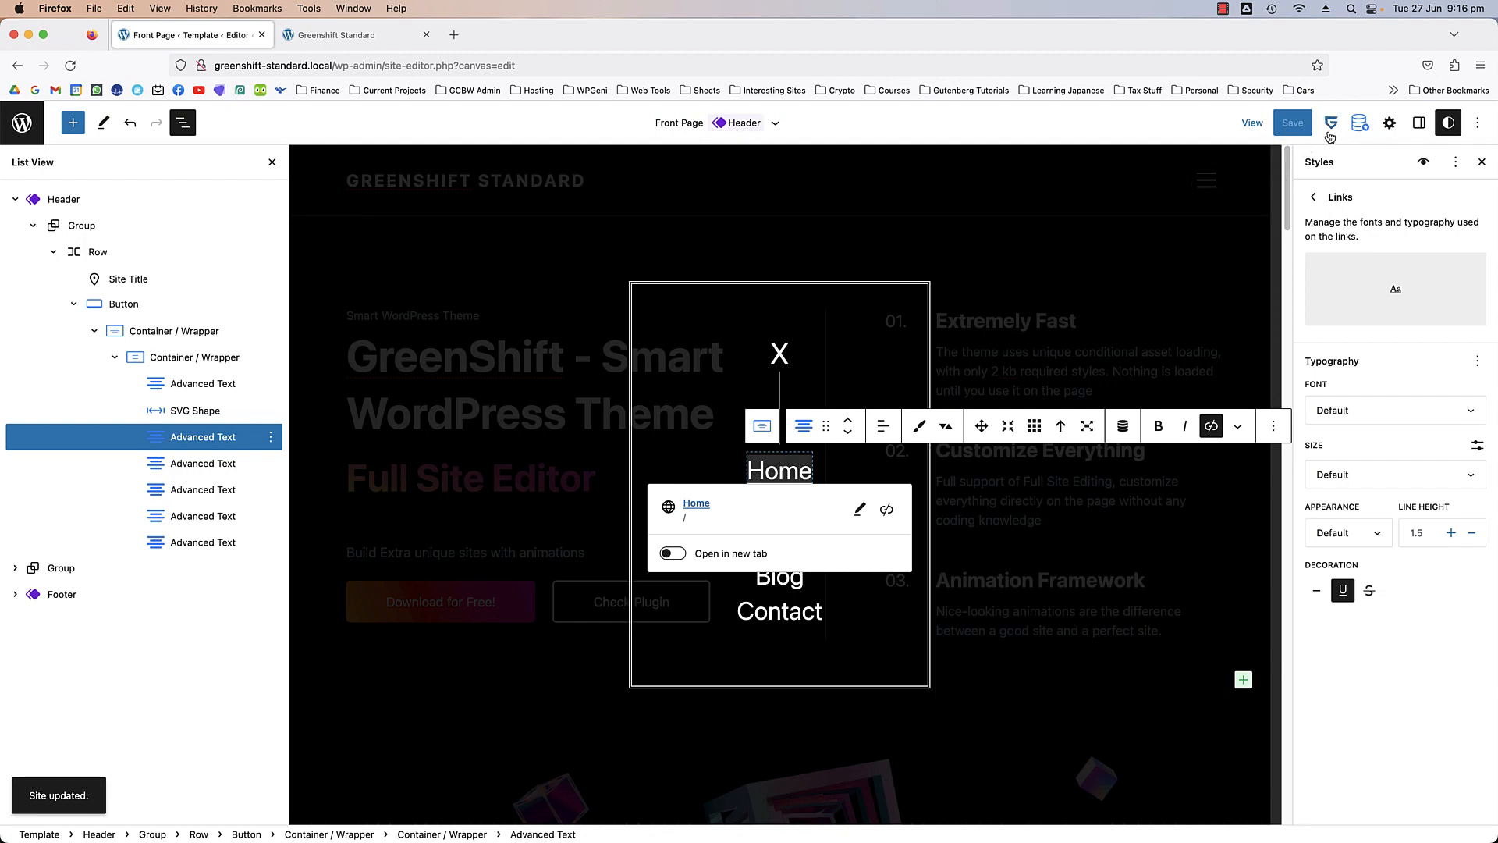
left_click(1413, 128)
scroll(1383, 597, "down", 1)
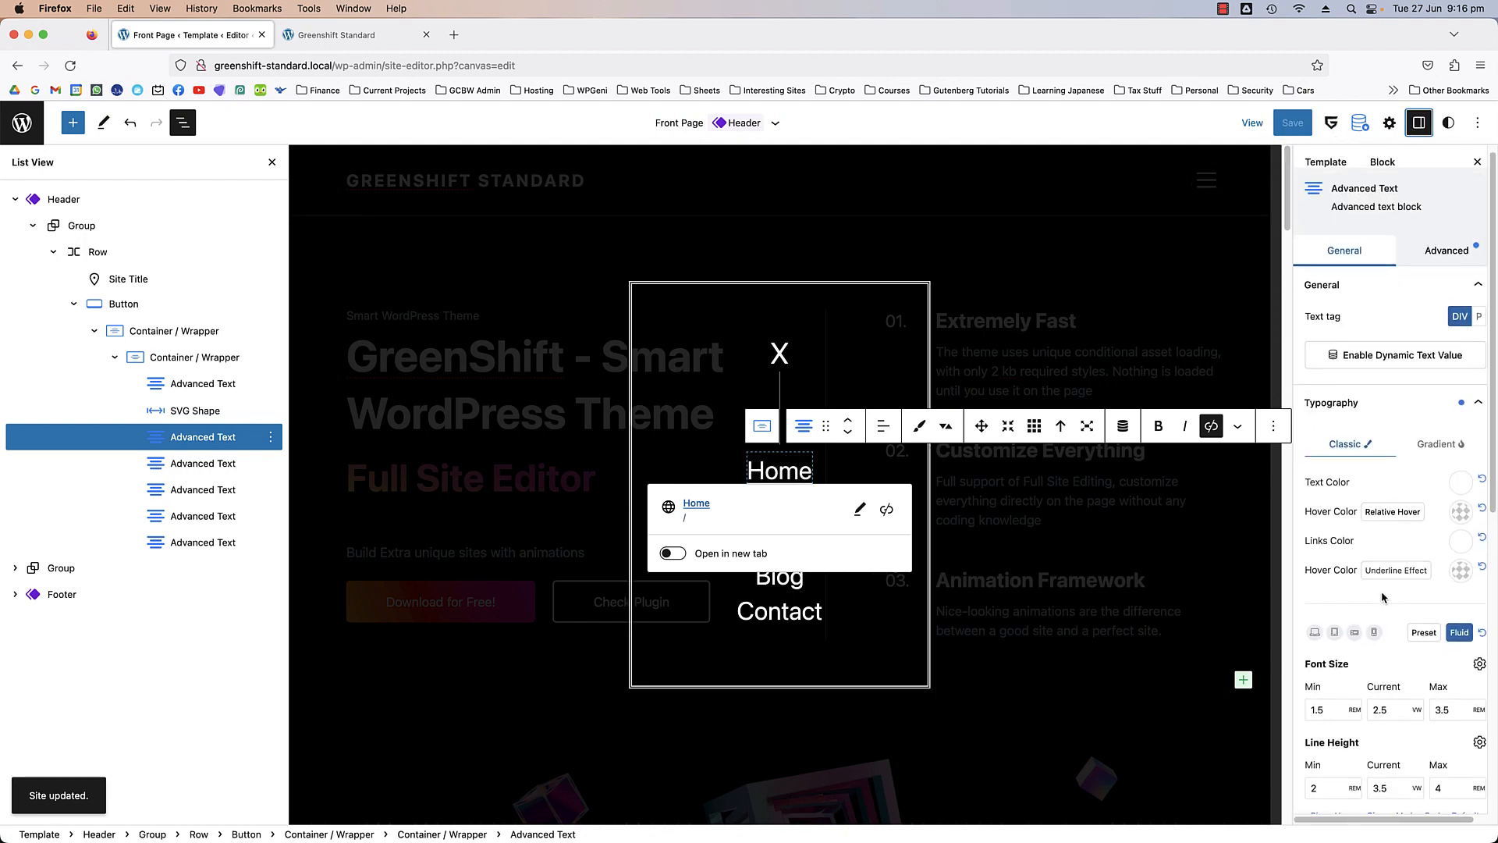
left_click(1376, 574)
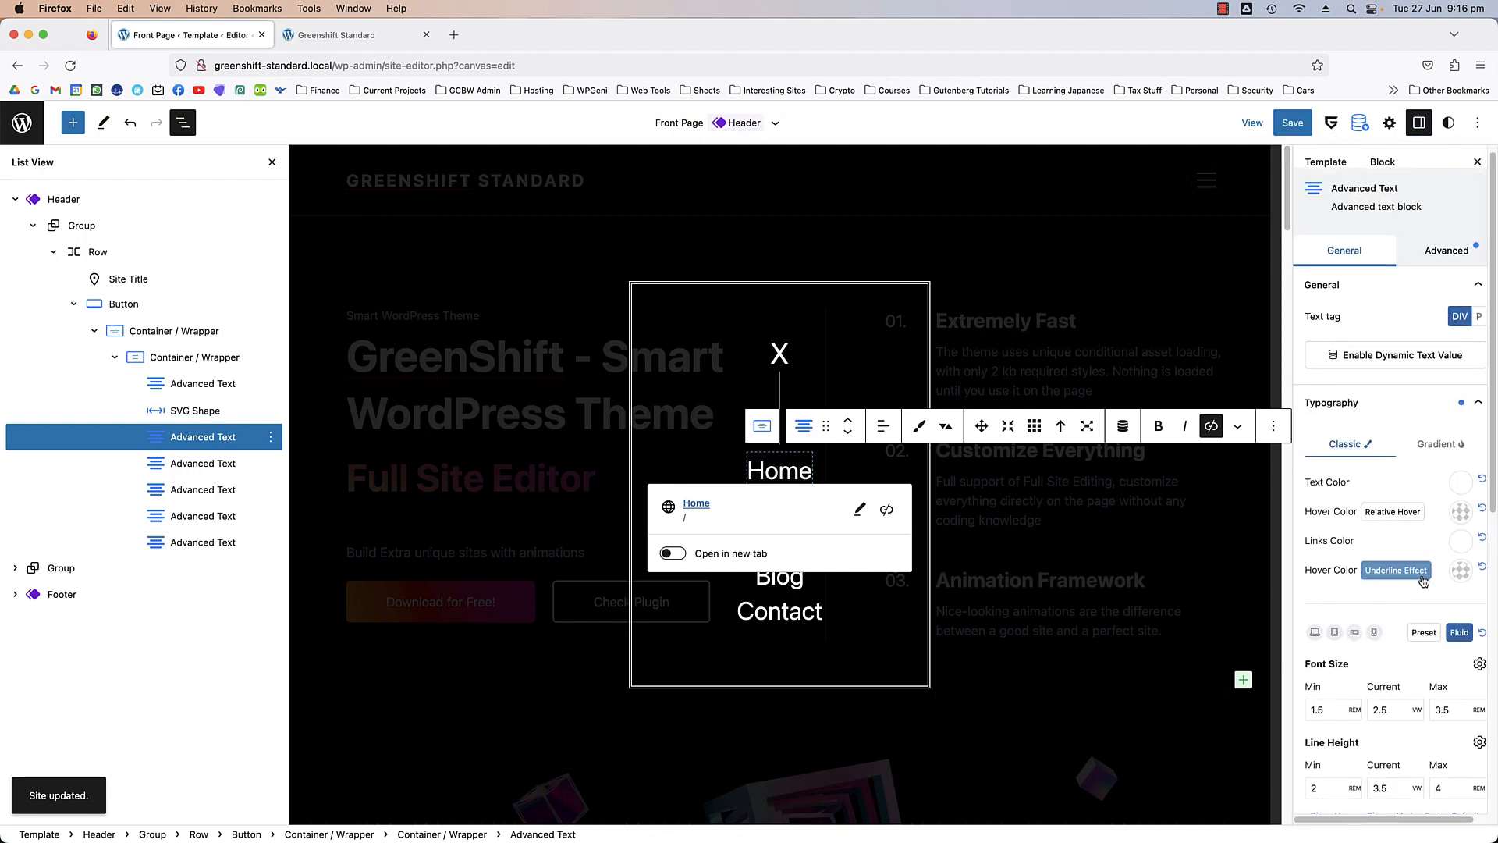
left_click(1296, 126)
left_click(1337, 123)
- Reload the live site and open the overlay menu to test the Home link's hover effect
left_click(302, 38)
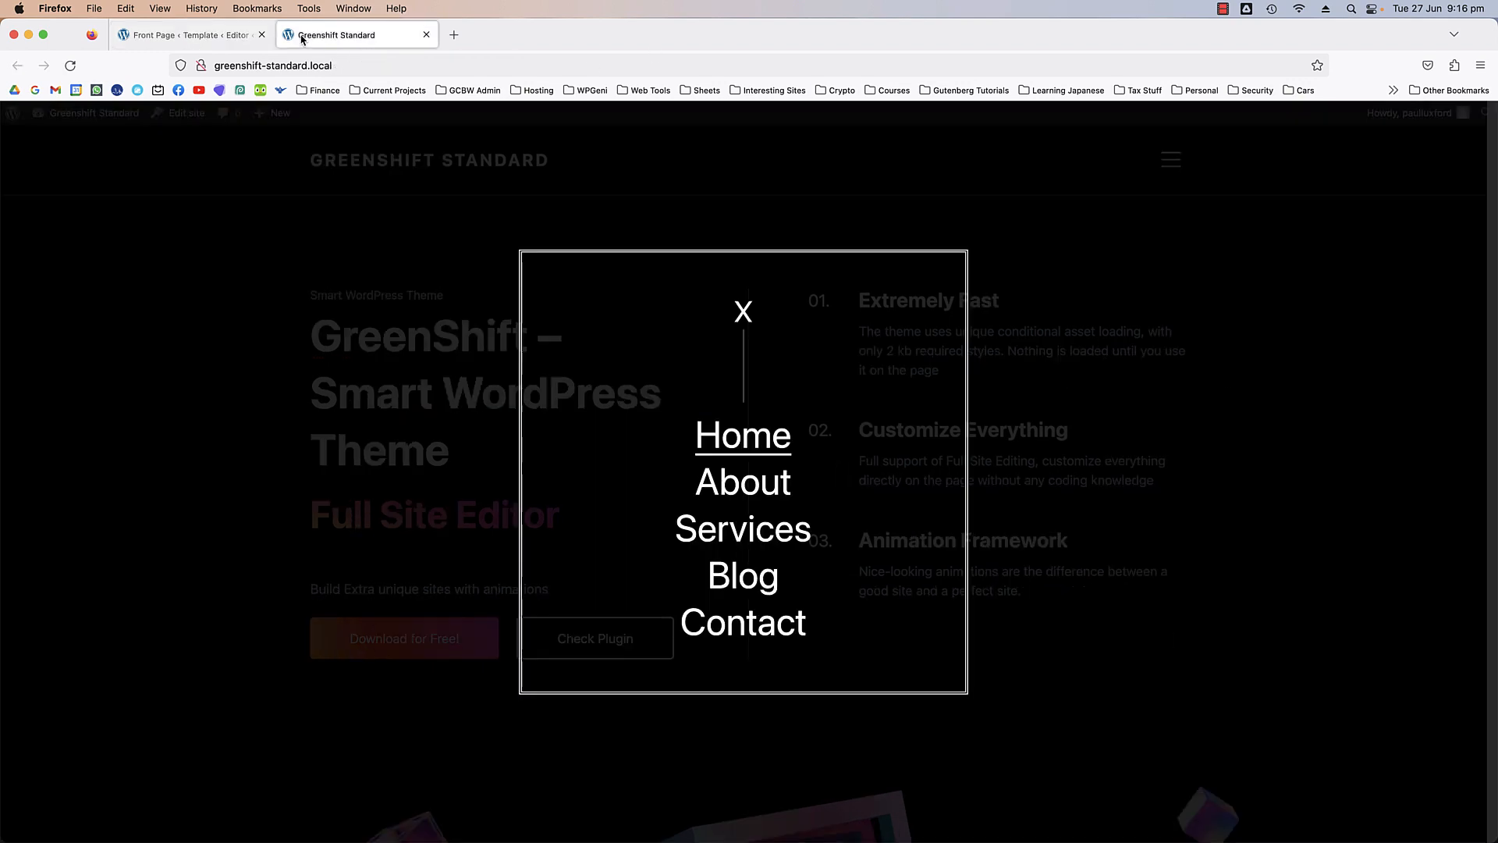
left_click(70, 65)
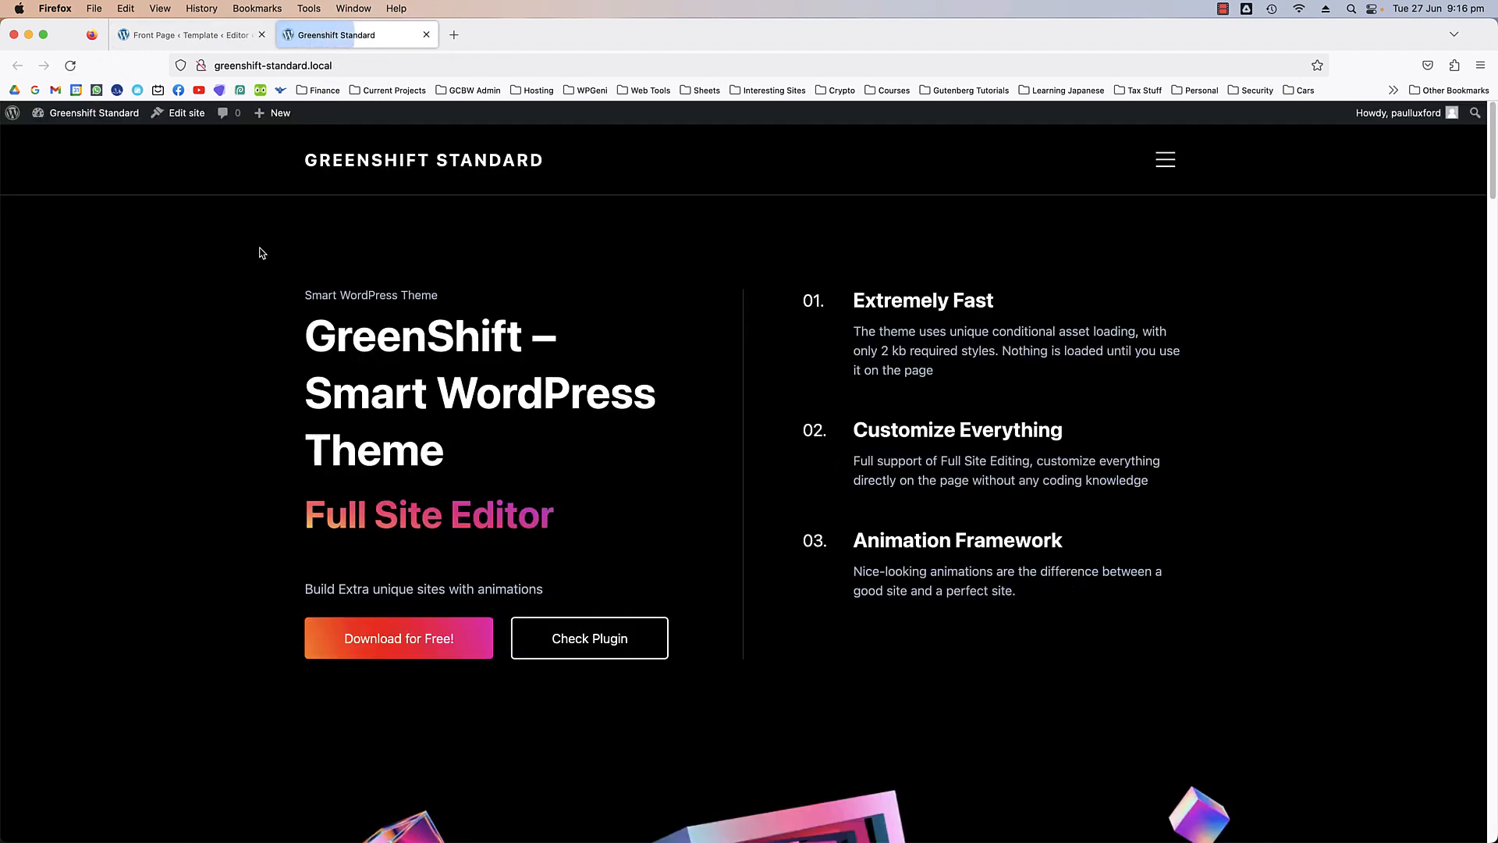
left_click(1170, 159)
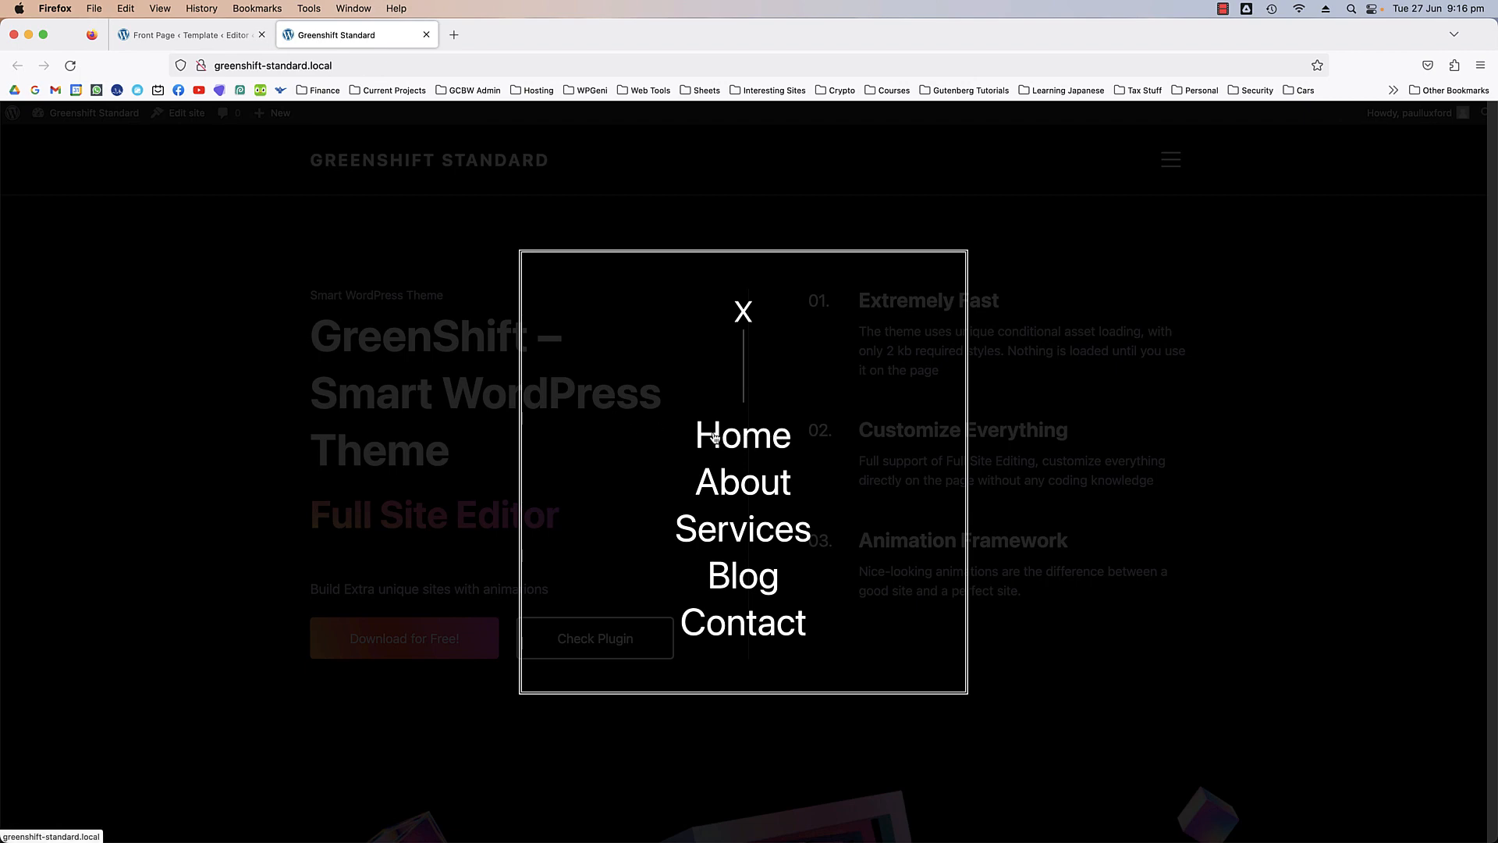
- Back in the editor, set the Home text's link hover color to white (FFFFFF) and save the header
key("ctrl+shift+Tab")
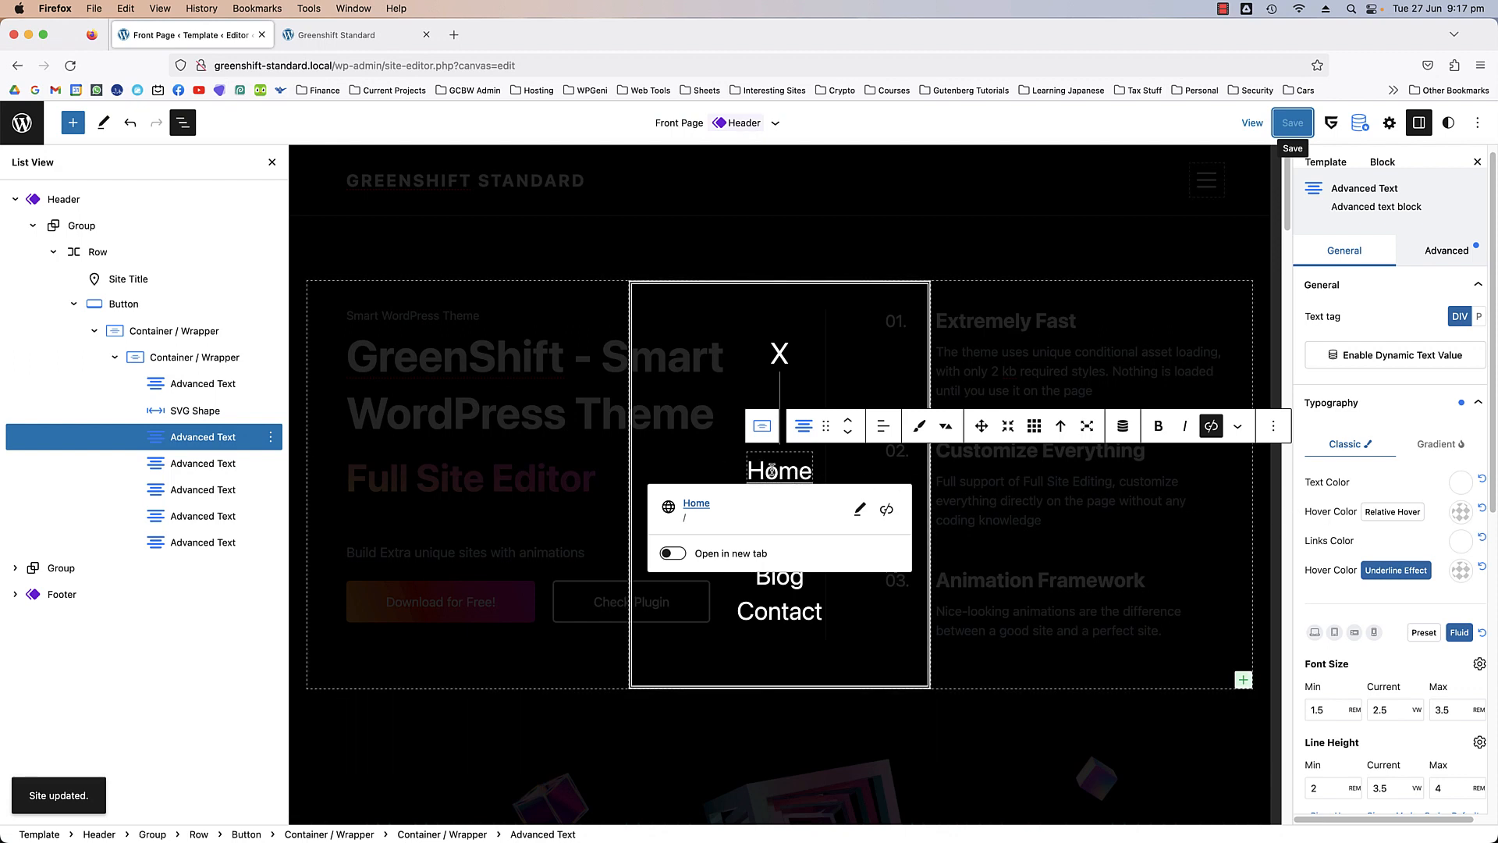
left_click(1461, 572)
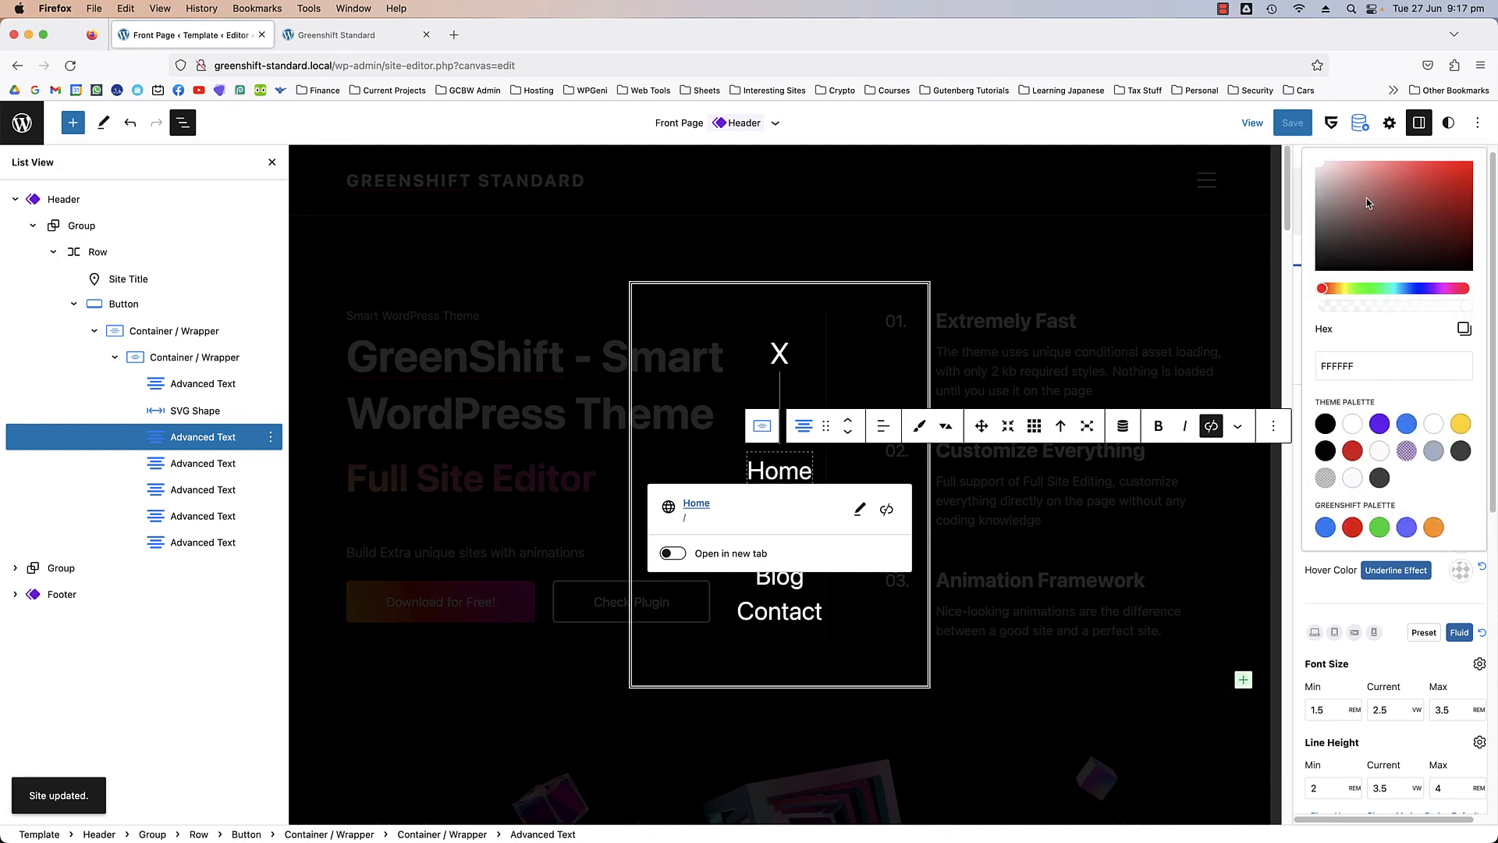
left_click(1300, 123)
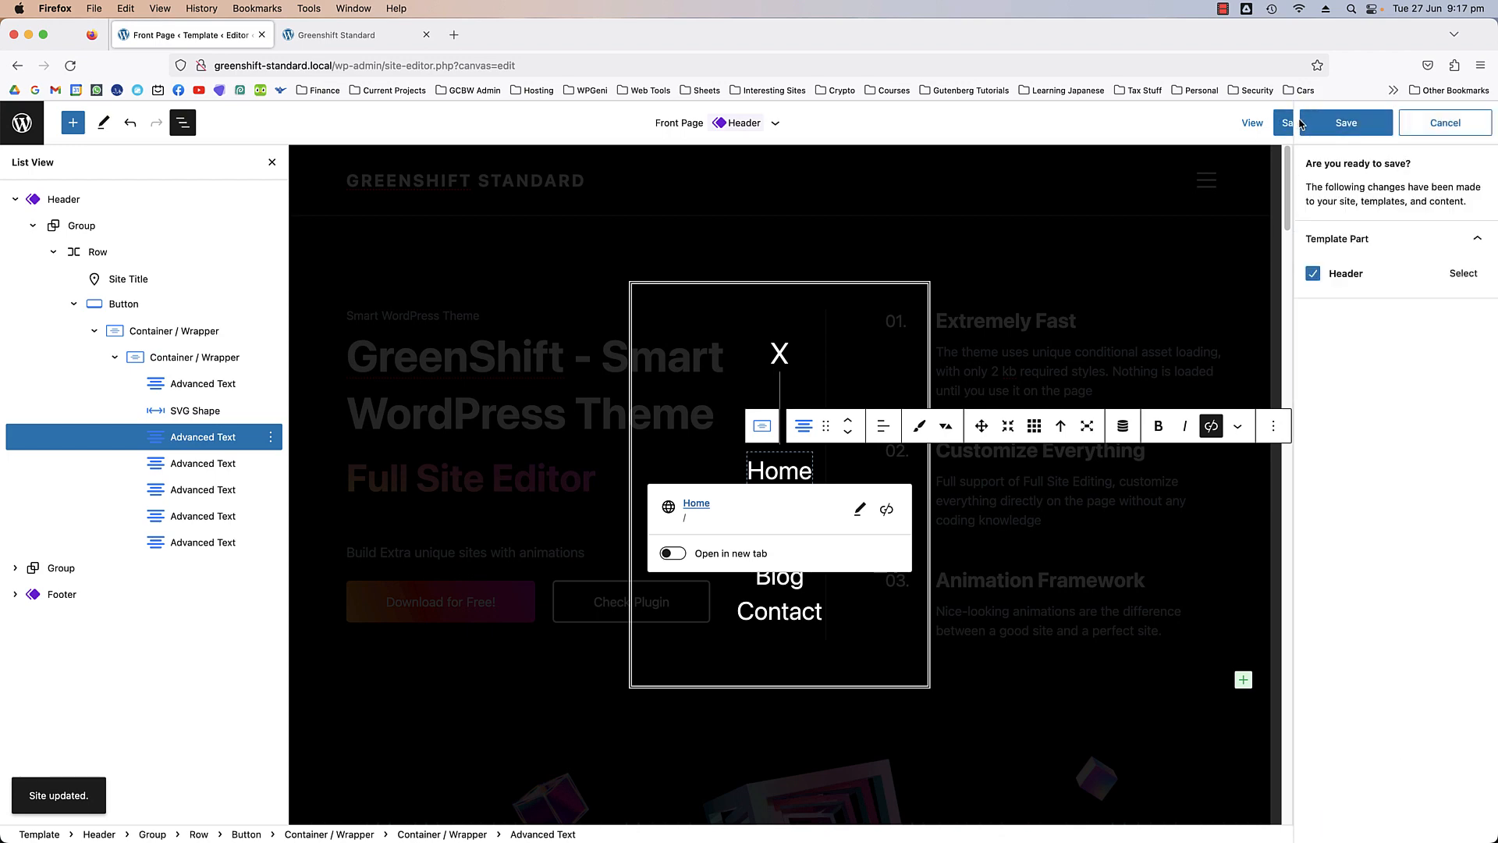
left_click(1305, 123)
- Reload the live site and reopen the overlay menu to test the white hover color on the Home link
left_click(343, 35)
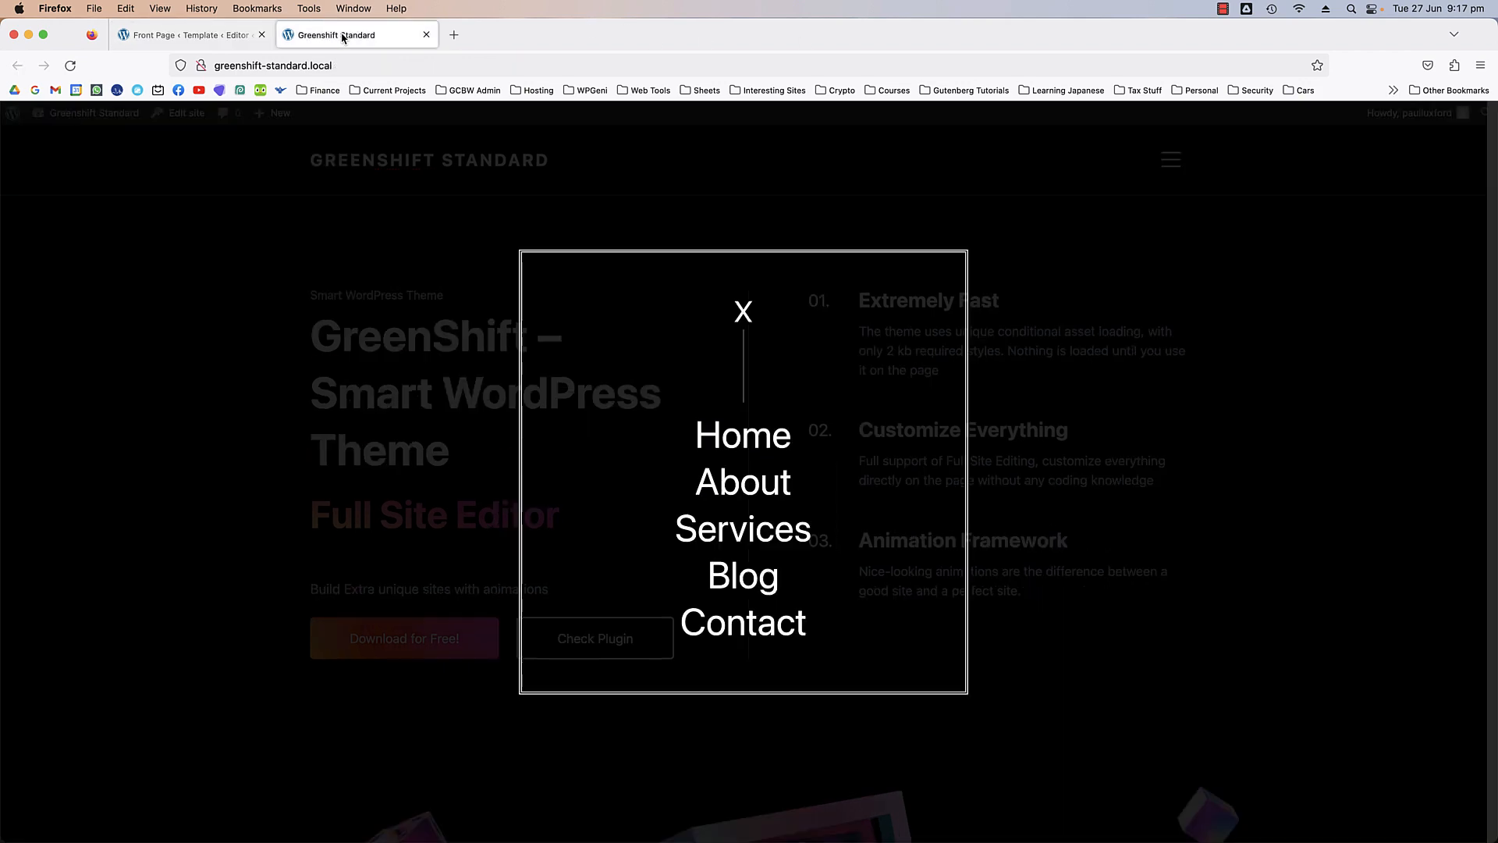
left_click(60, 65)
left_click(1166, 160)
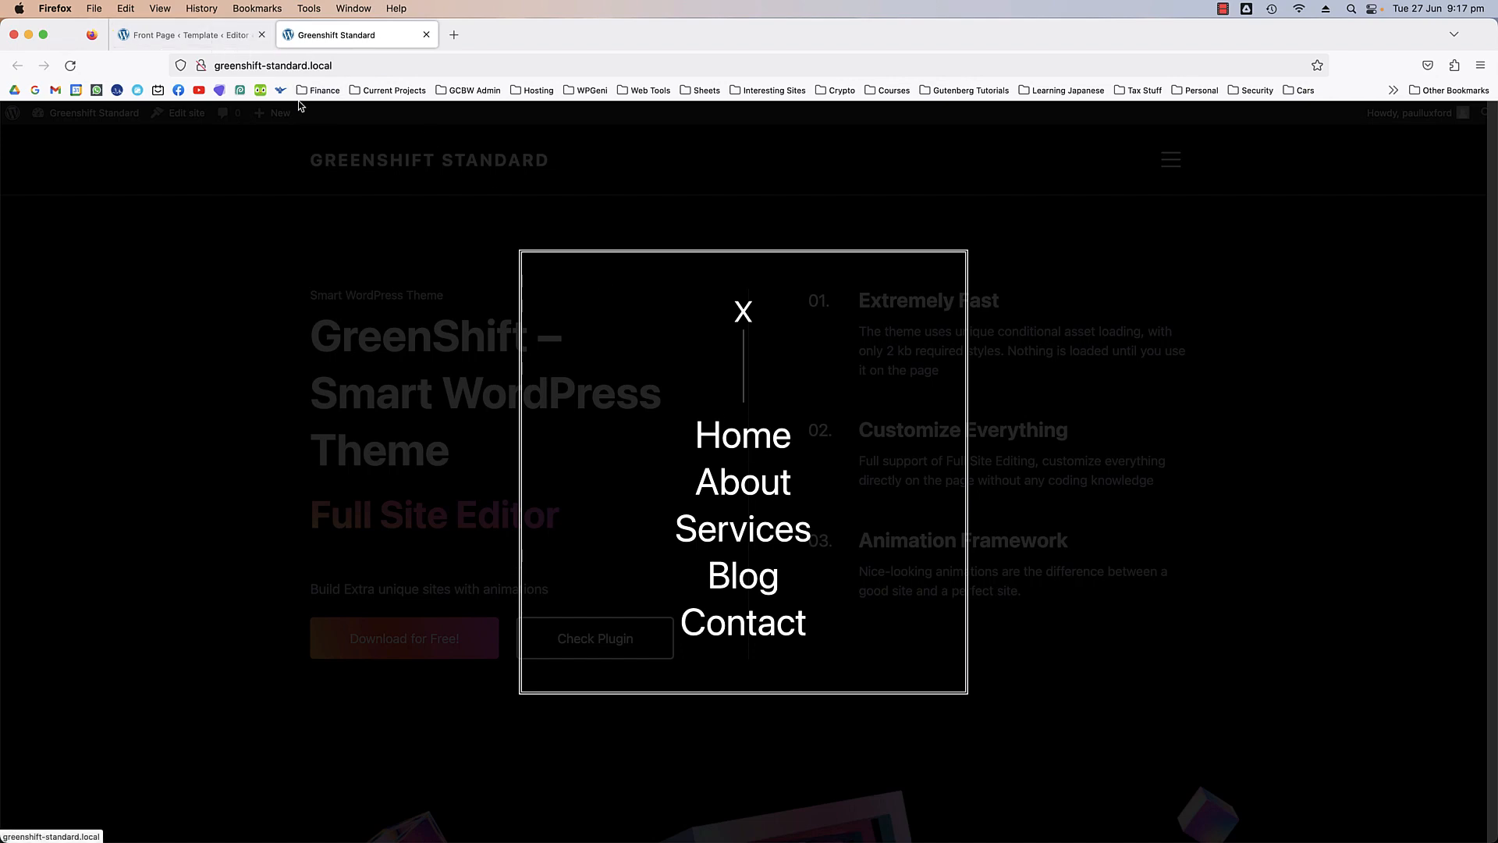
key("super+r")
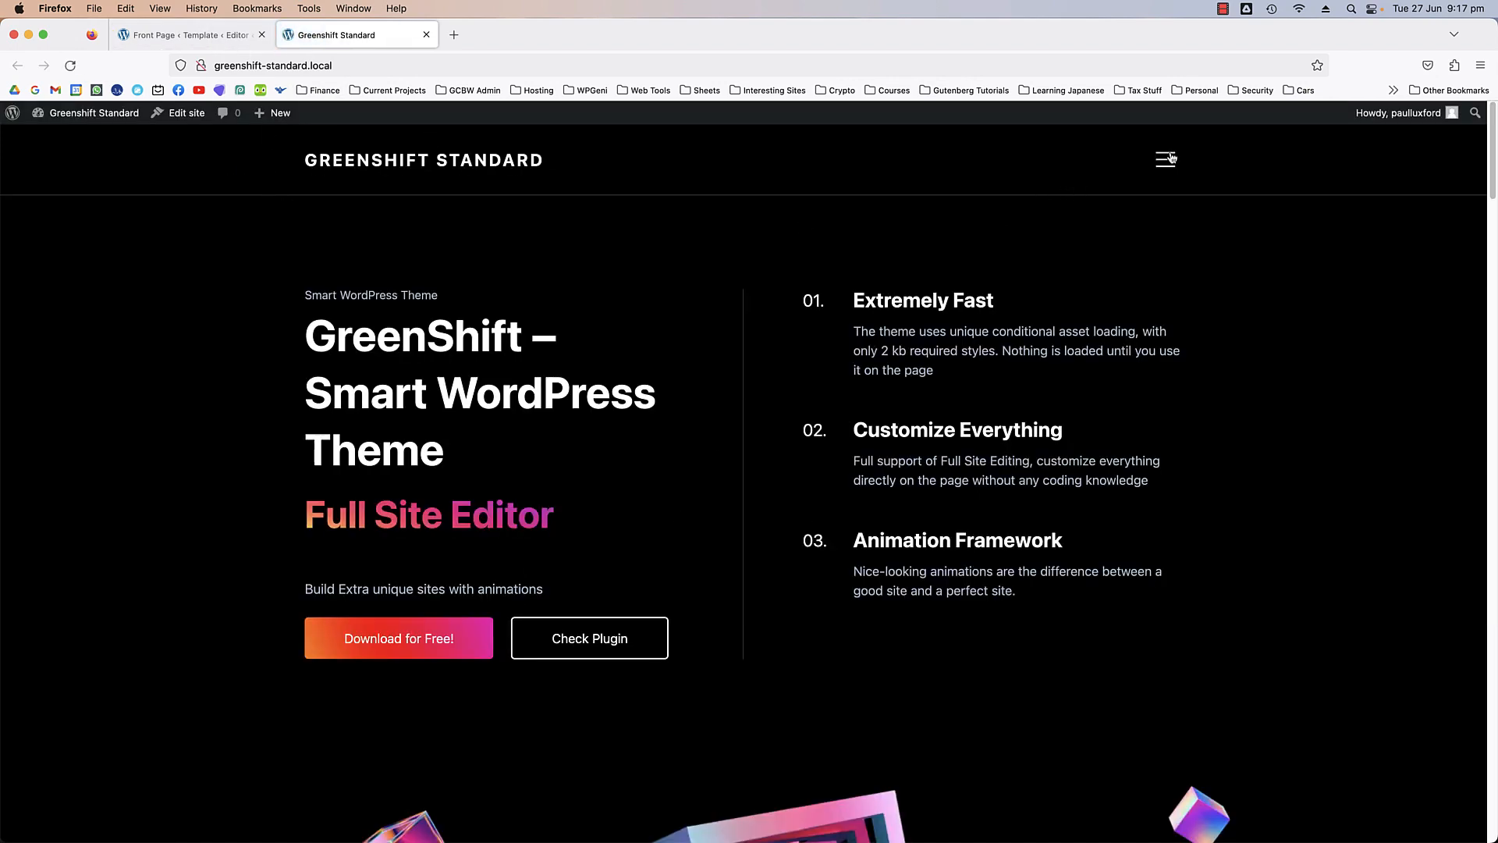
left_click(1171, 158)
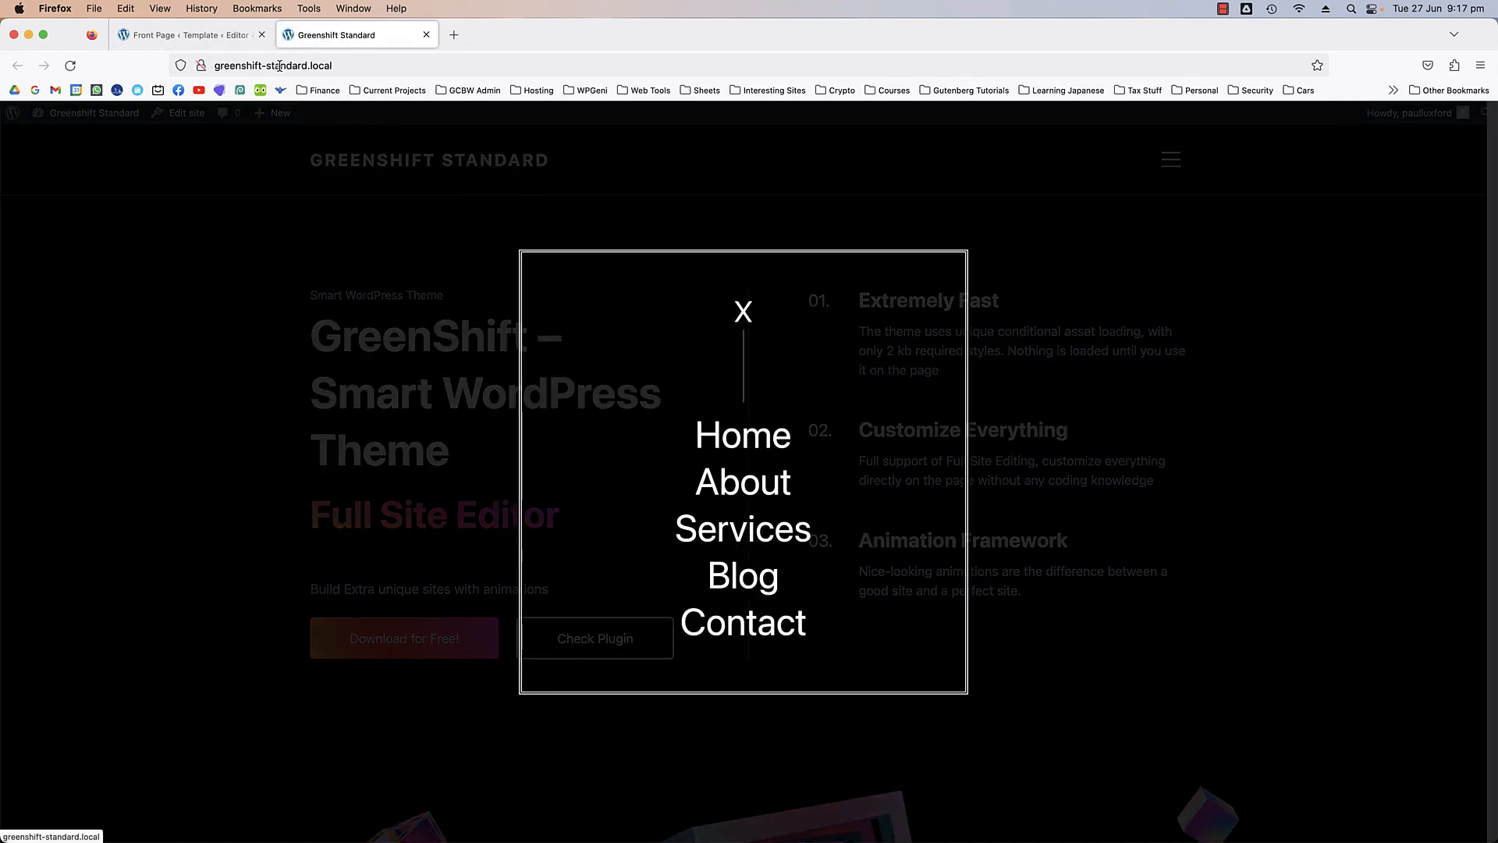
- Return to the editor, set the decoration of links to None in the site-wide typography styles and save
left_click(229, 36)
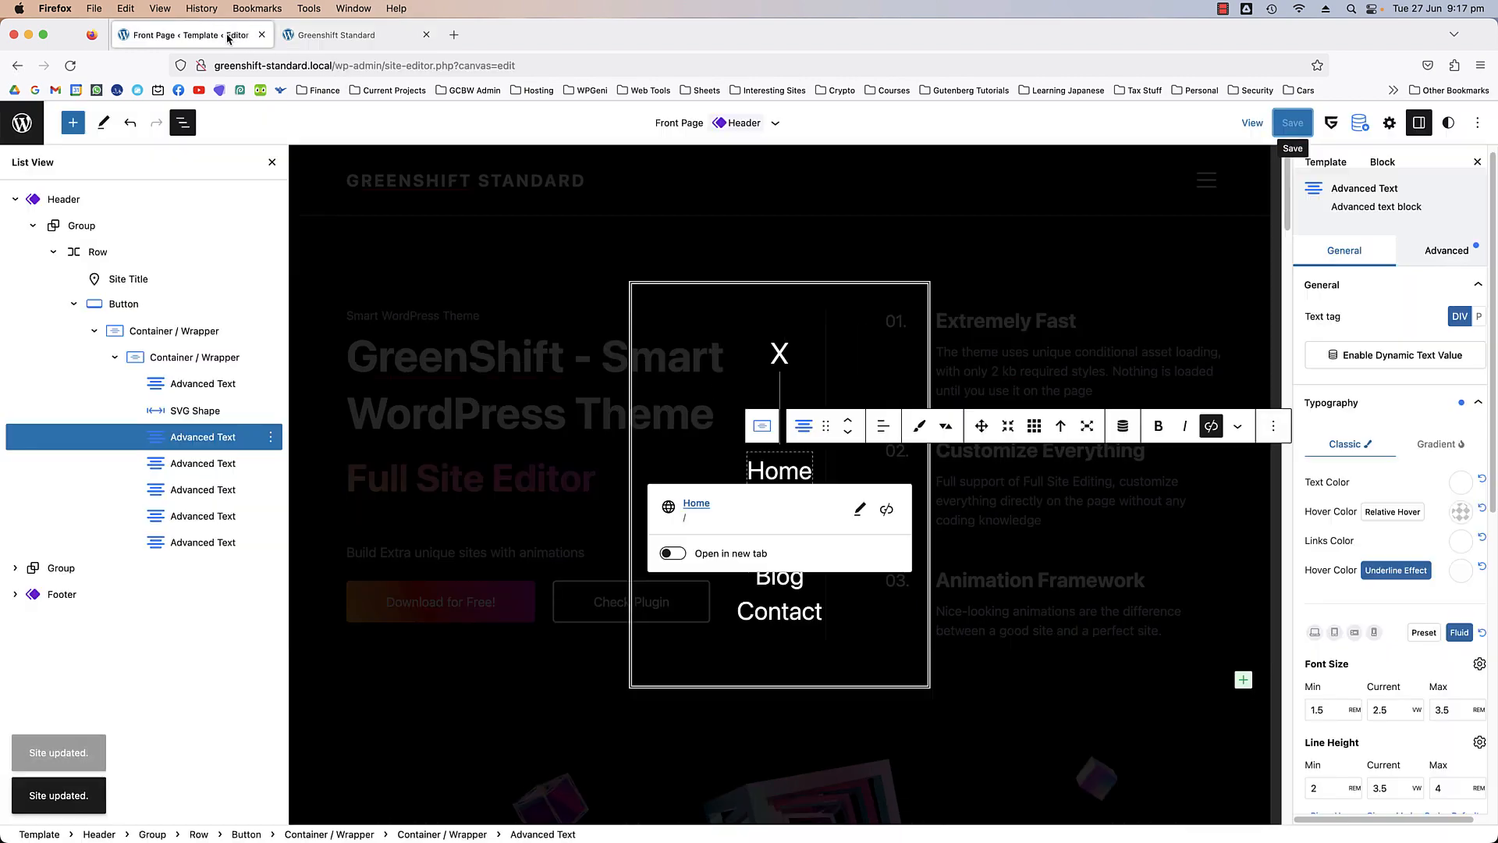
left_click(1449, 124)
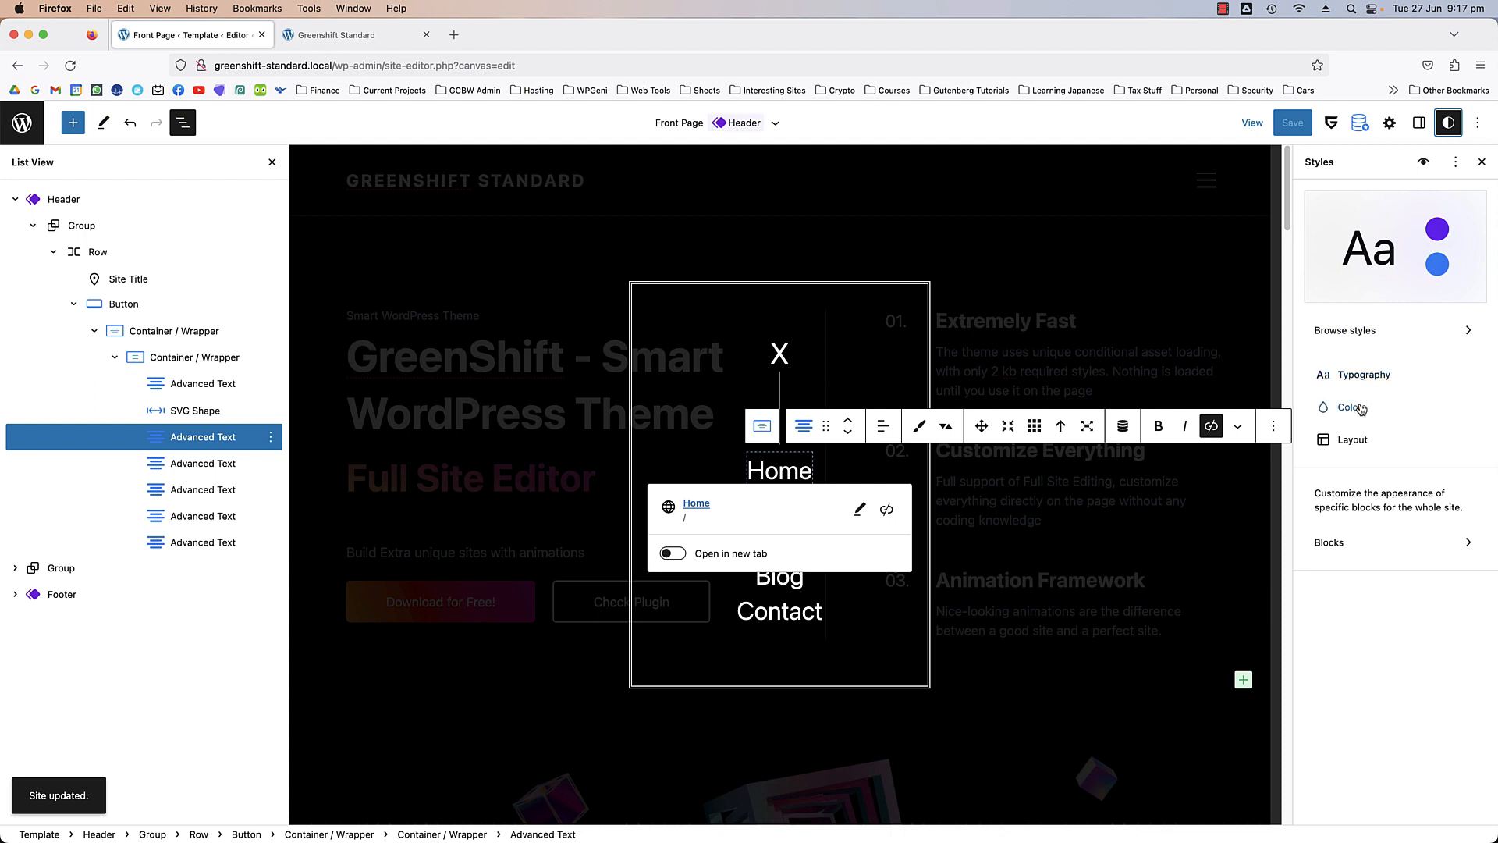
left_click(1365, 376)
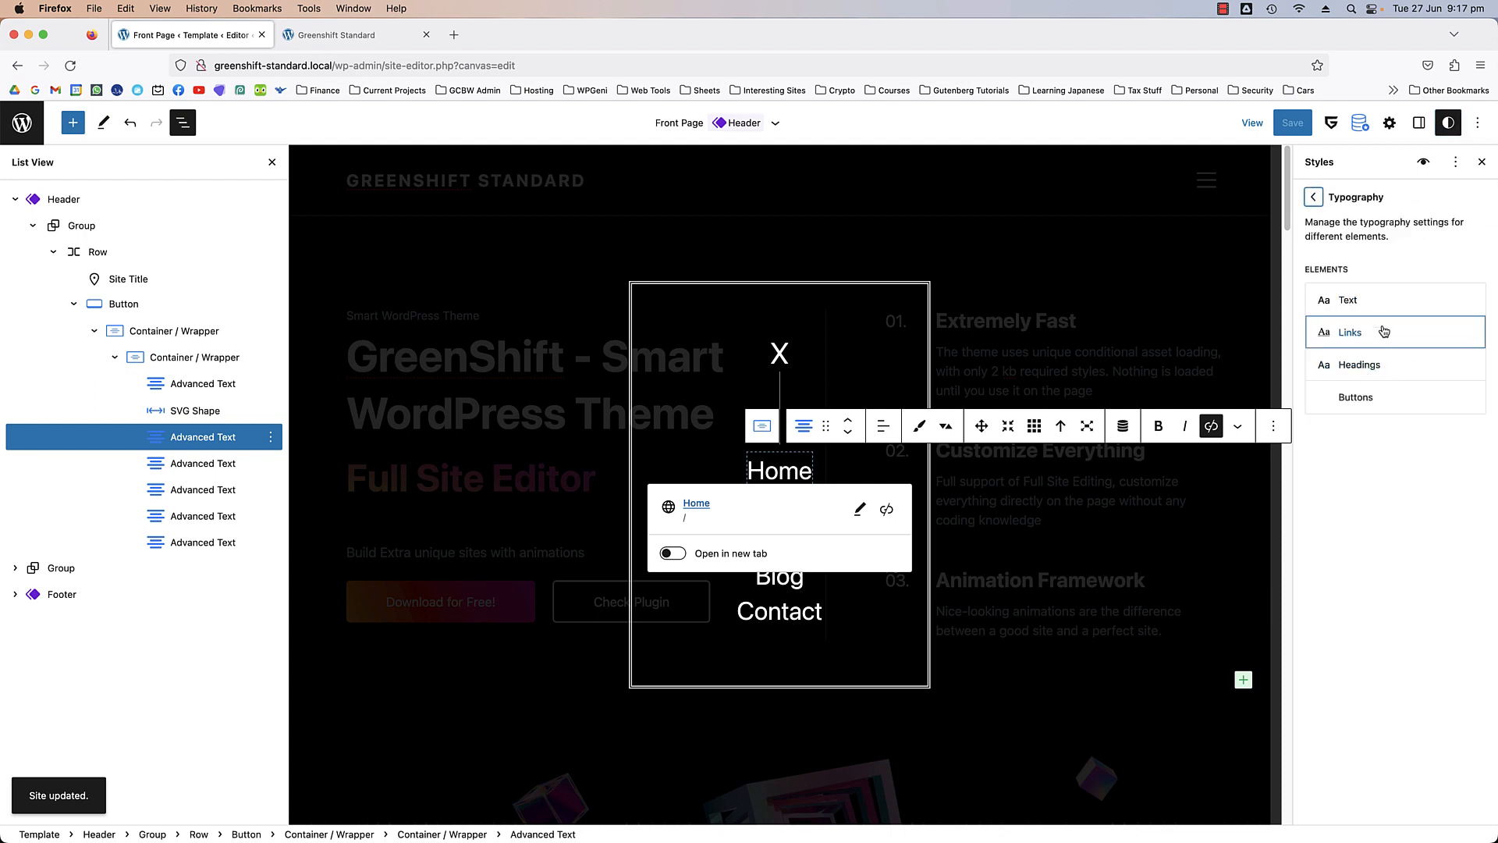
left_click(1383, 332)
left_click(1317, 591)
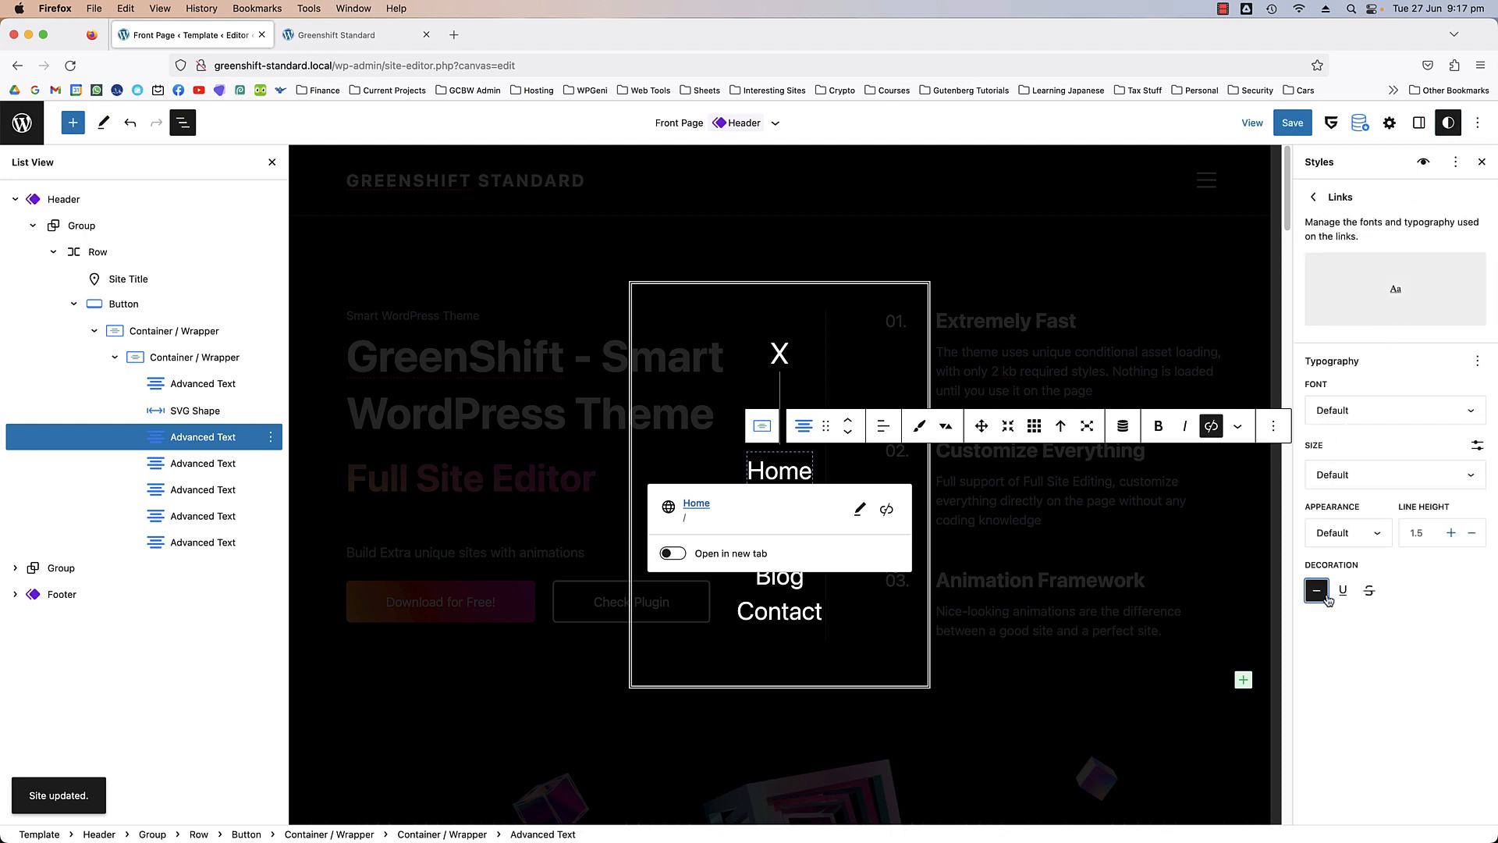
left_click(1292, 123)
left_click(1295, 122)
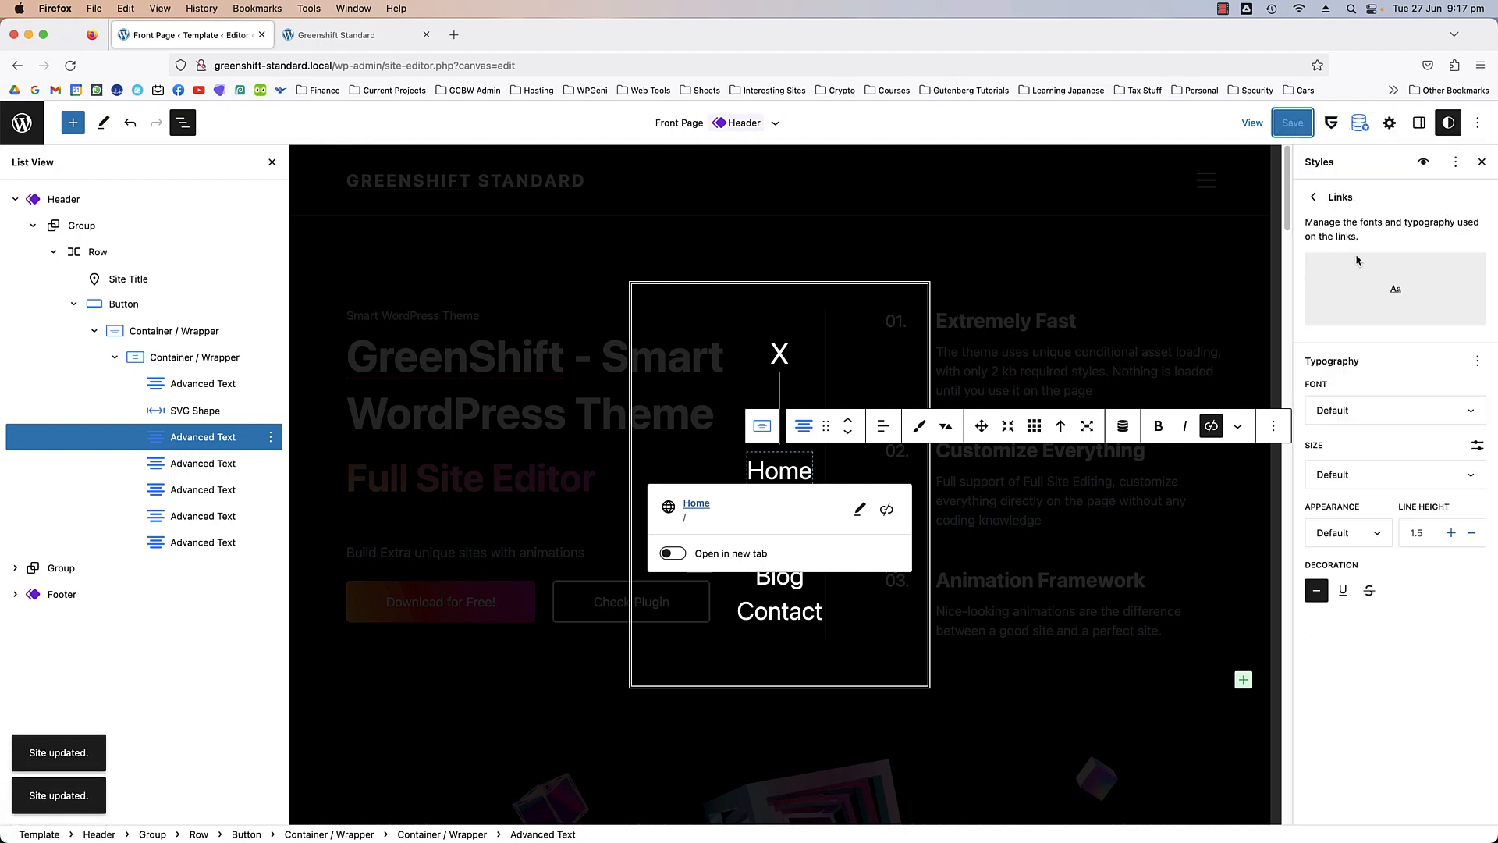
- Set the site-wide link decoration back to Underline and save the site styles
left_click(1343, 591)
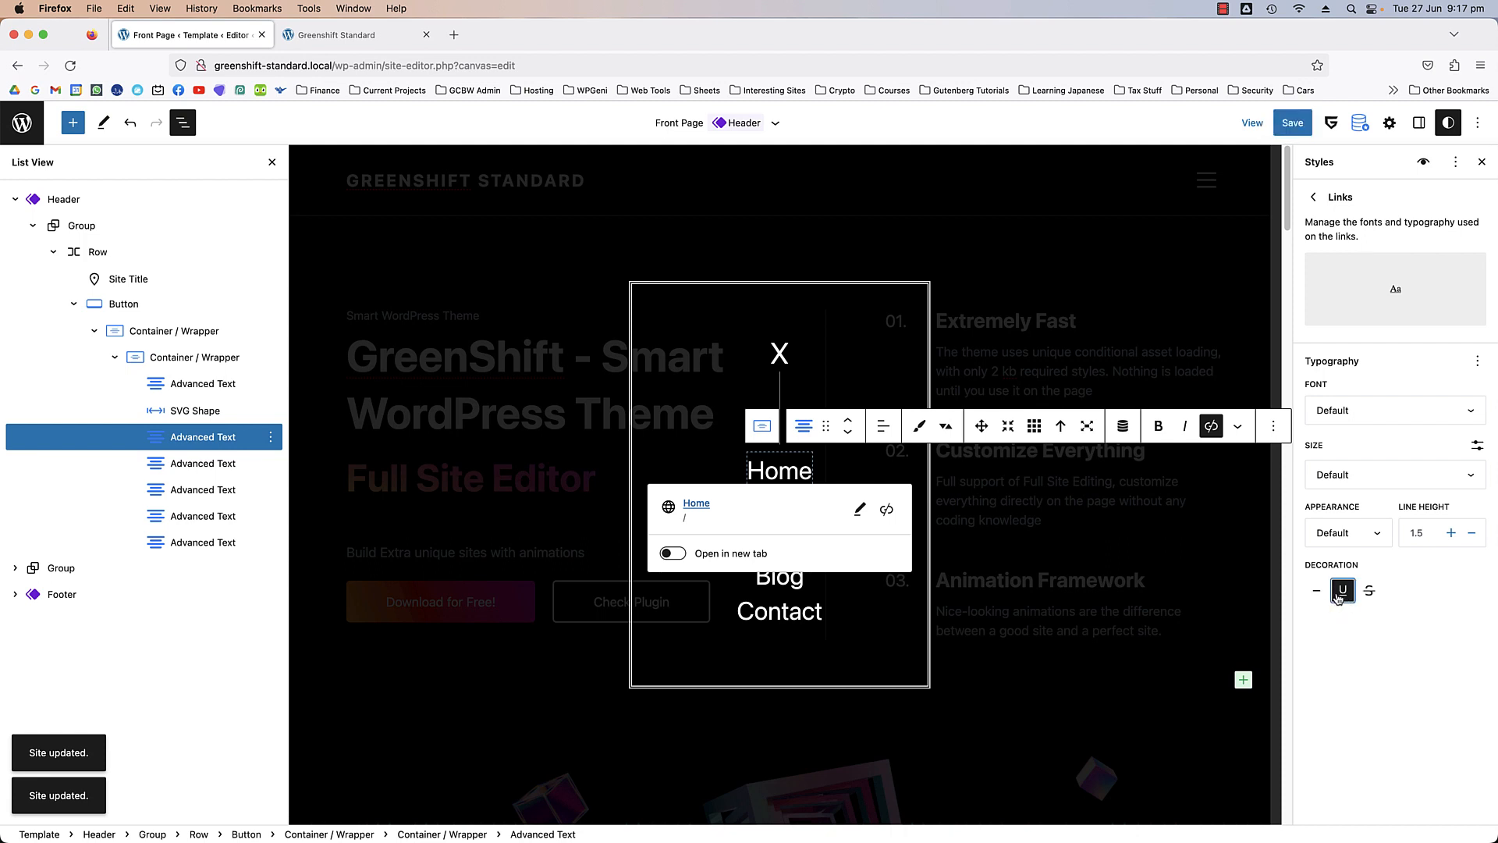
left_click(1311, 129)
left_click(1347, 118)
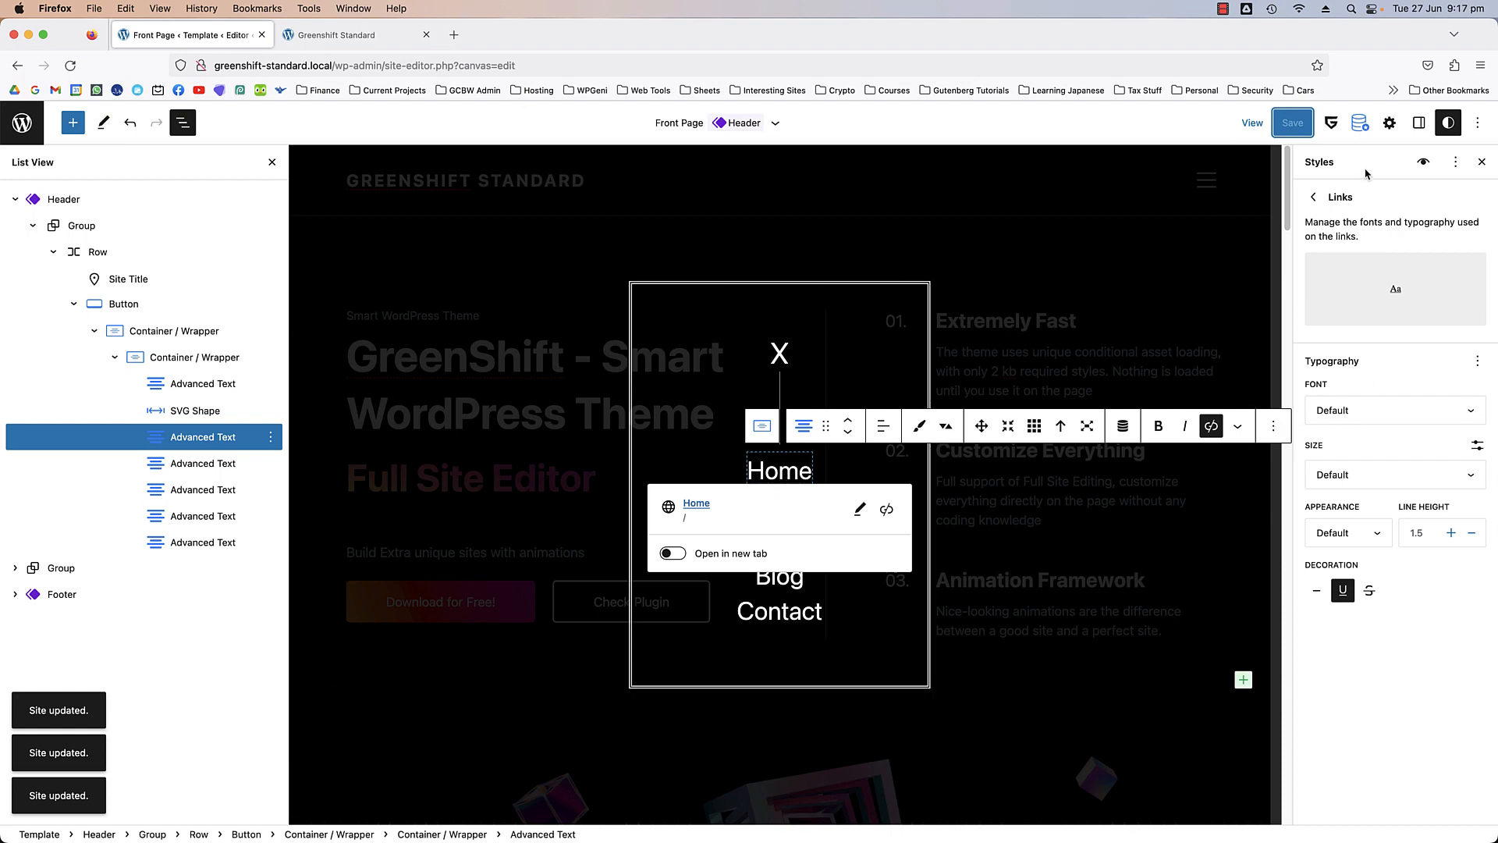
- Turn off the Underline Effect for the Home text's link hover in its block settings and save the header
left_click(1417, 124)
scroll(1395, 347, "down", 5)
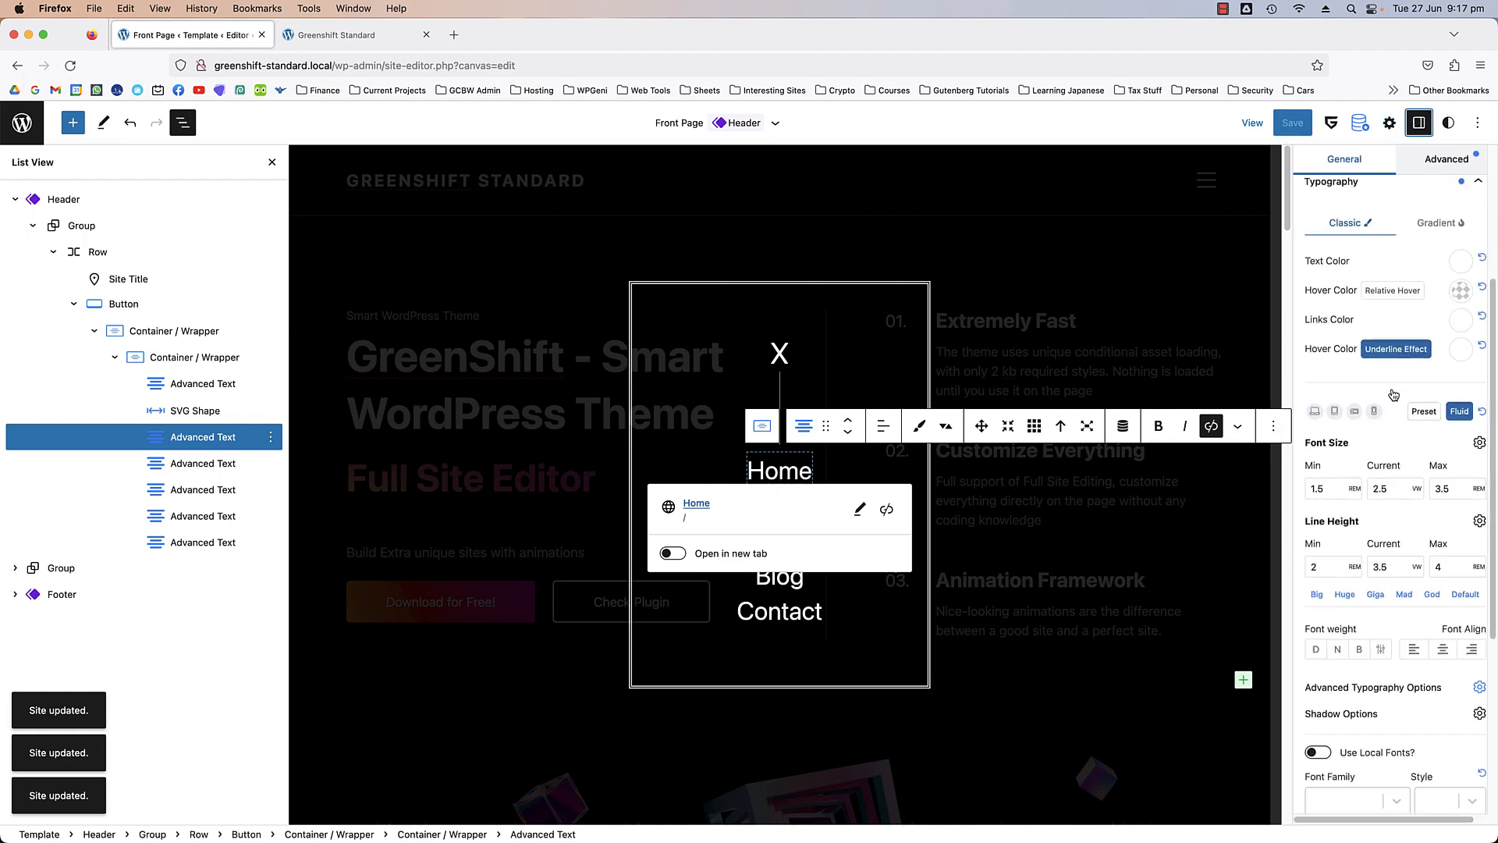
left_click(1292, 122)
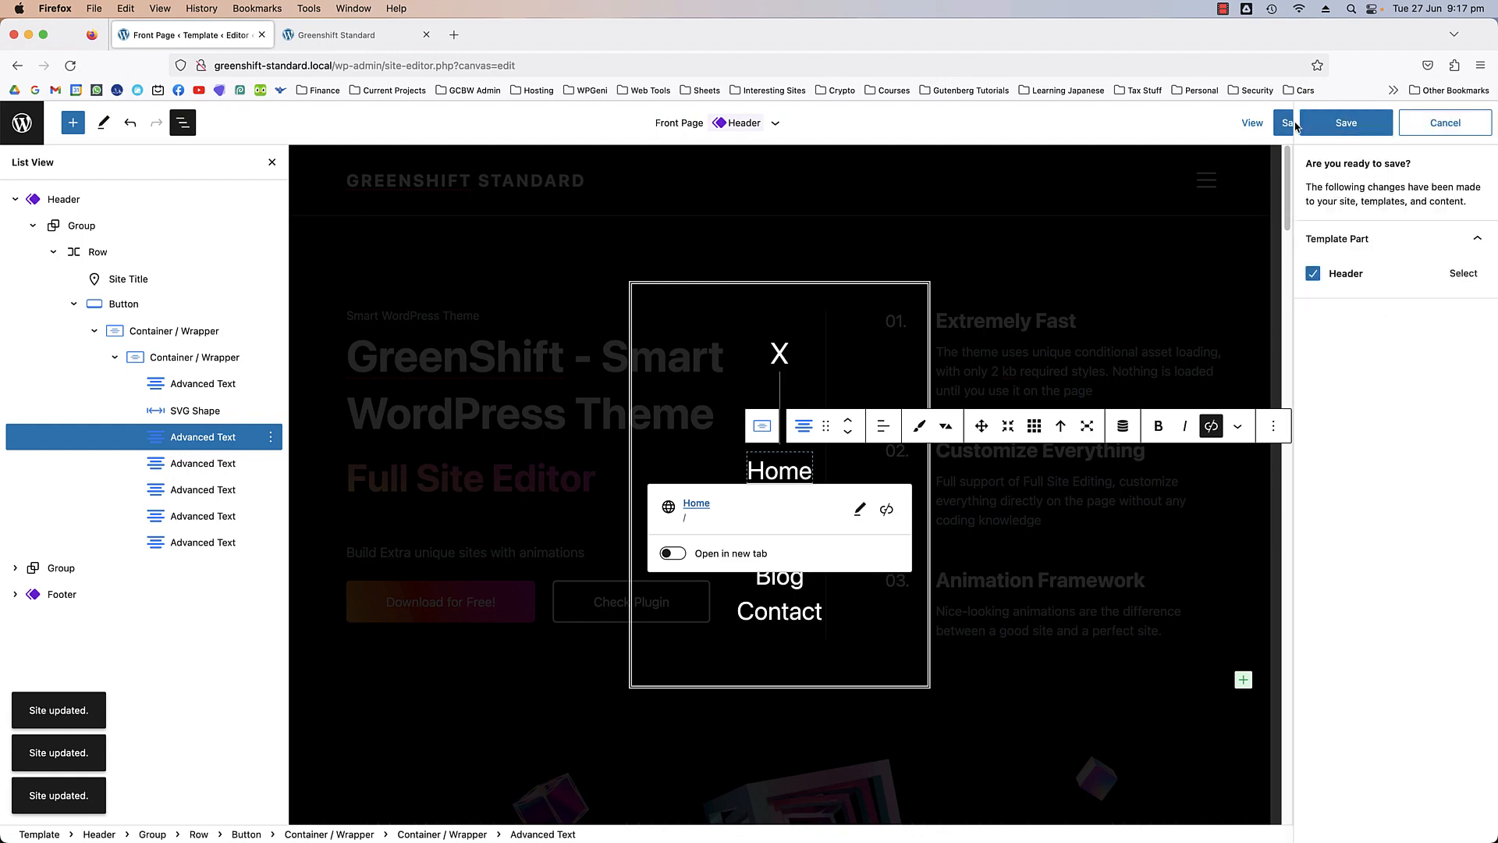
left_click(1321, 126)
- Reload the live site, check the Home link in the opened overlay menu and return to the editor
left_click(335, 35)
left_click(70, 65)
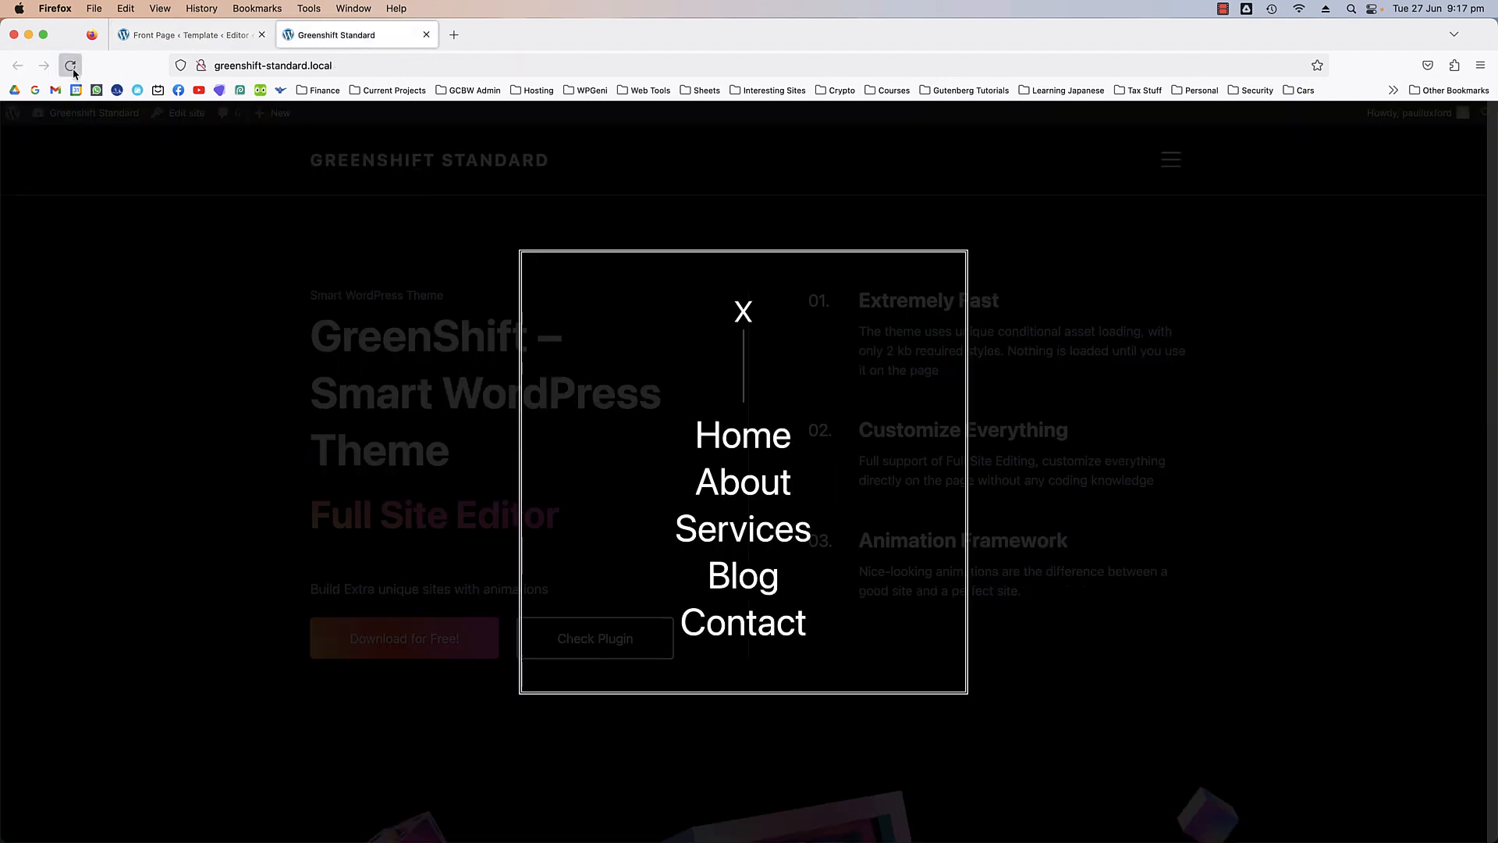
left_click(1166, 162)
left_click(187, 35)
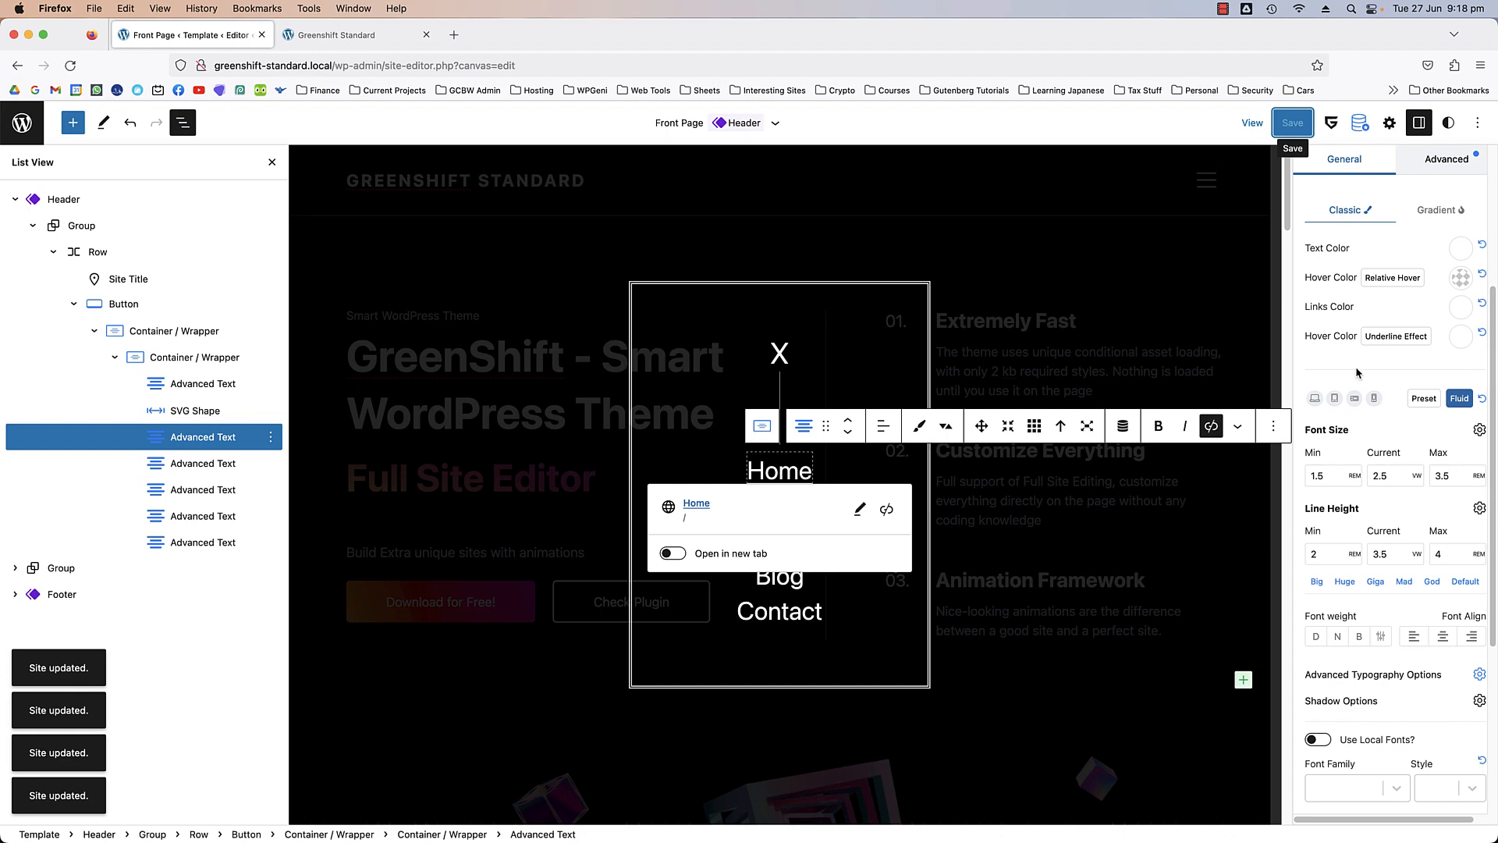
- Turn on the Underline Effect for the Home text's link hover, select the surrounding inner container and save the header
left_click(1374, 341)
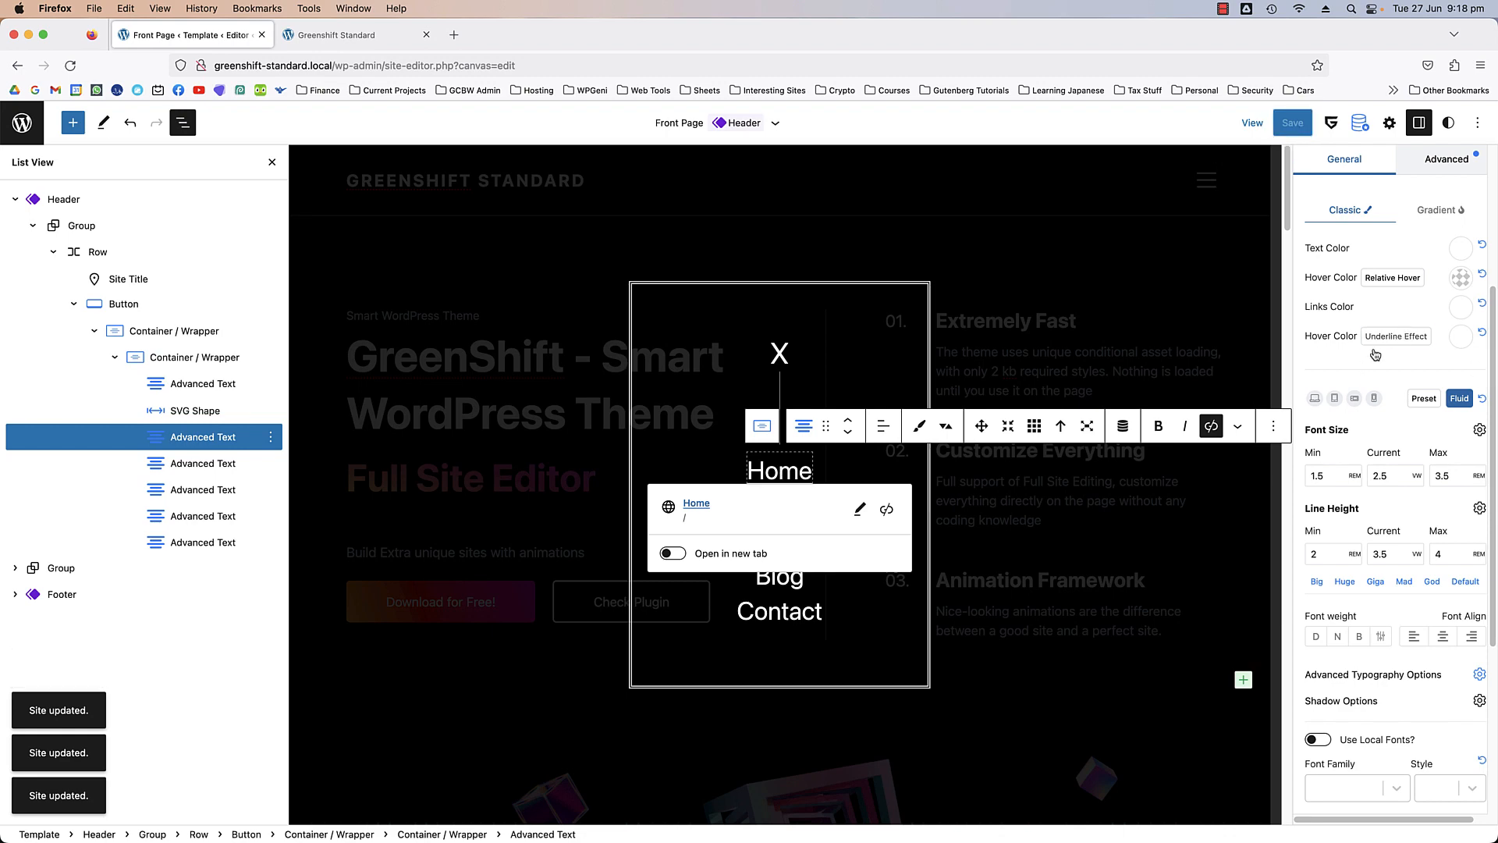
left_click(863, 457)
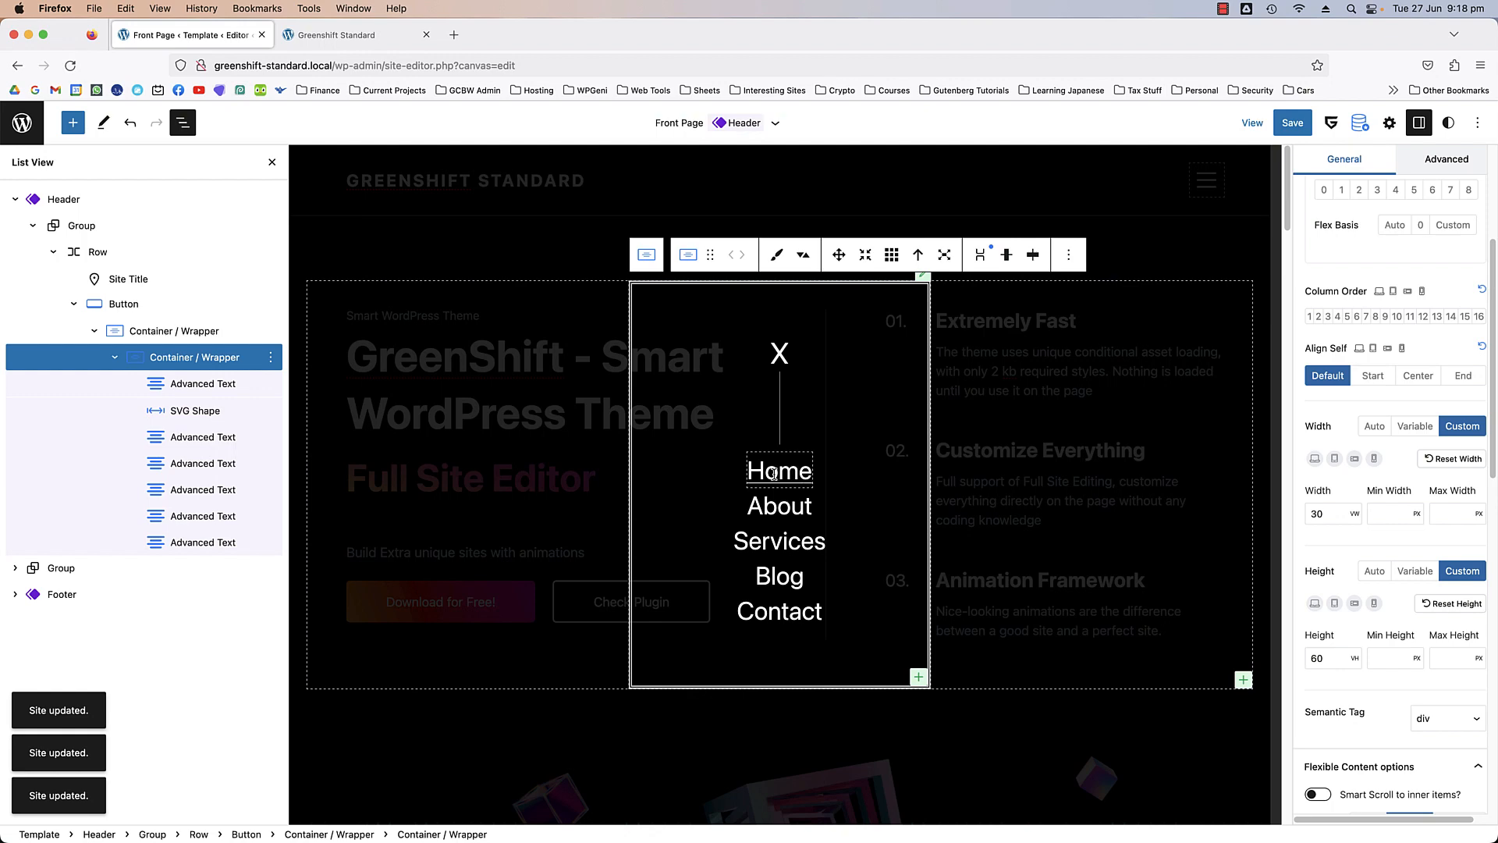
left_click(1292, 122)
left_click(1345, 123)
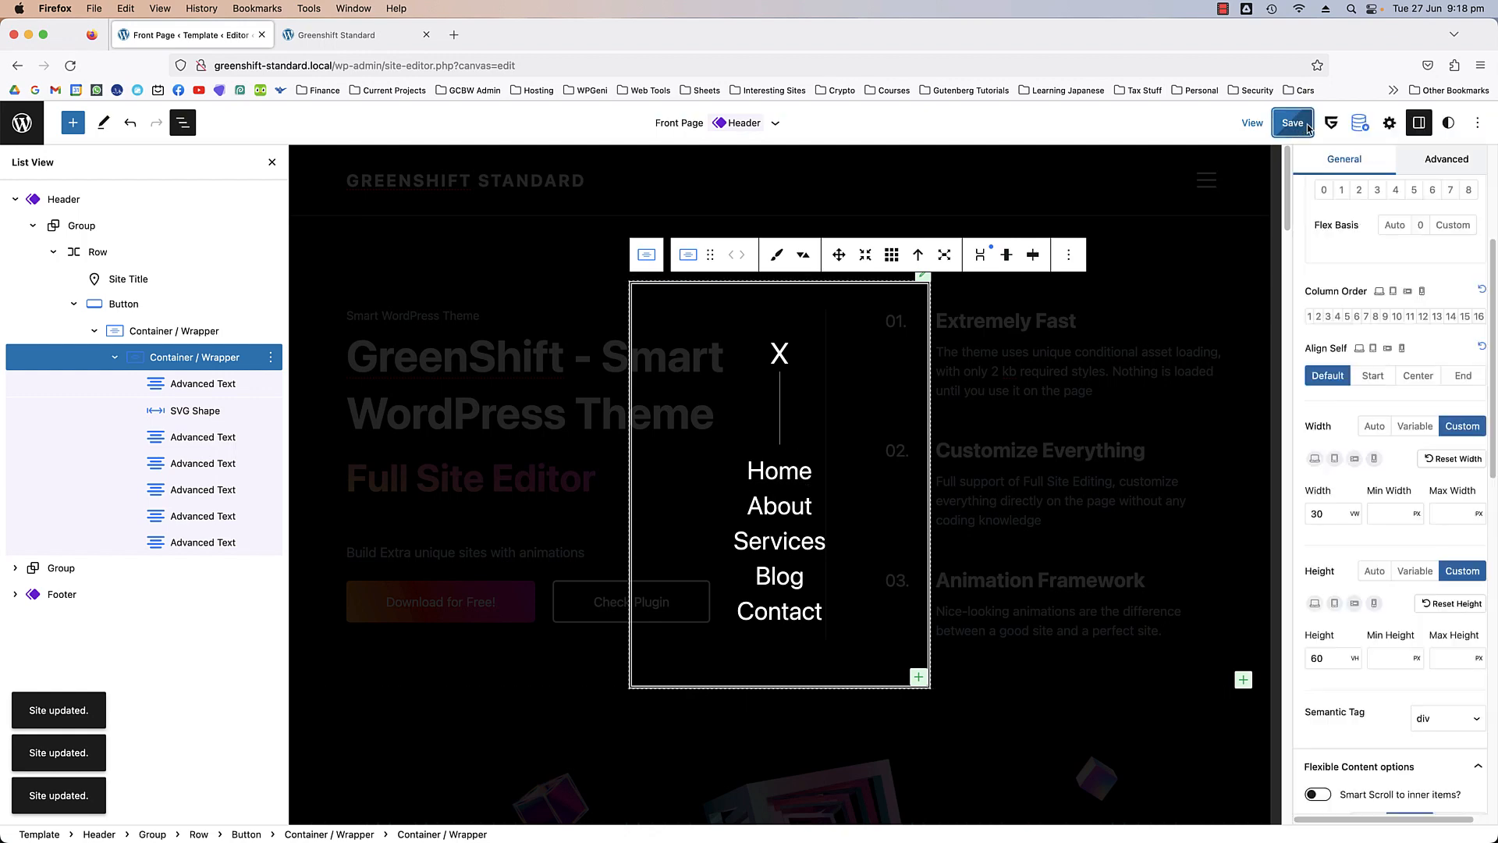
- Reload the live site and open the overlay menu to check how the popup box looks
left_click(383, 35)
key("super+r")
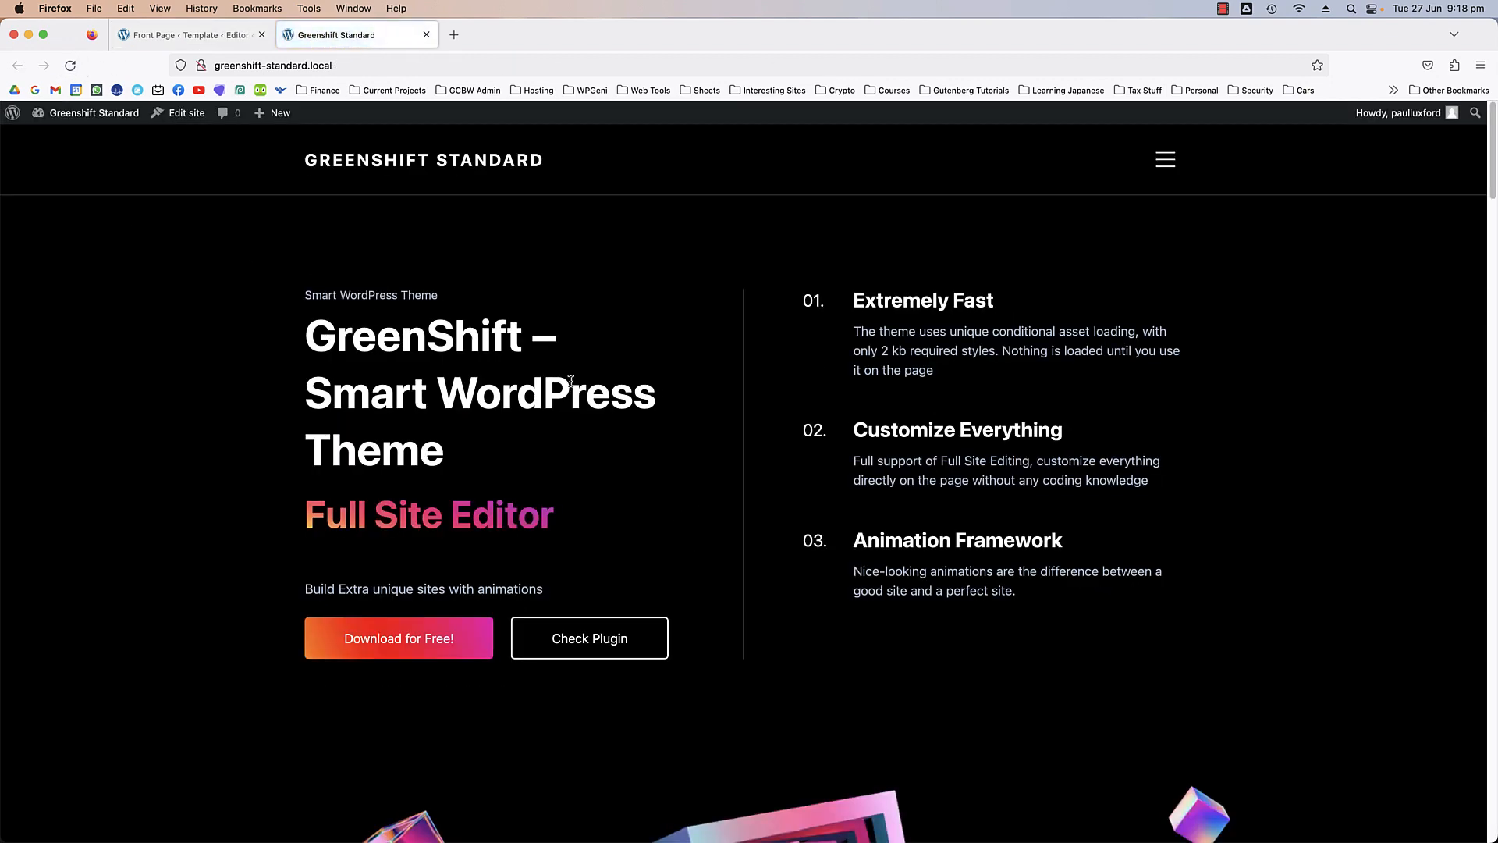
left_click(1160, 165)
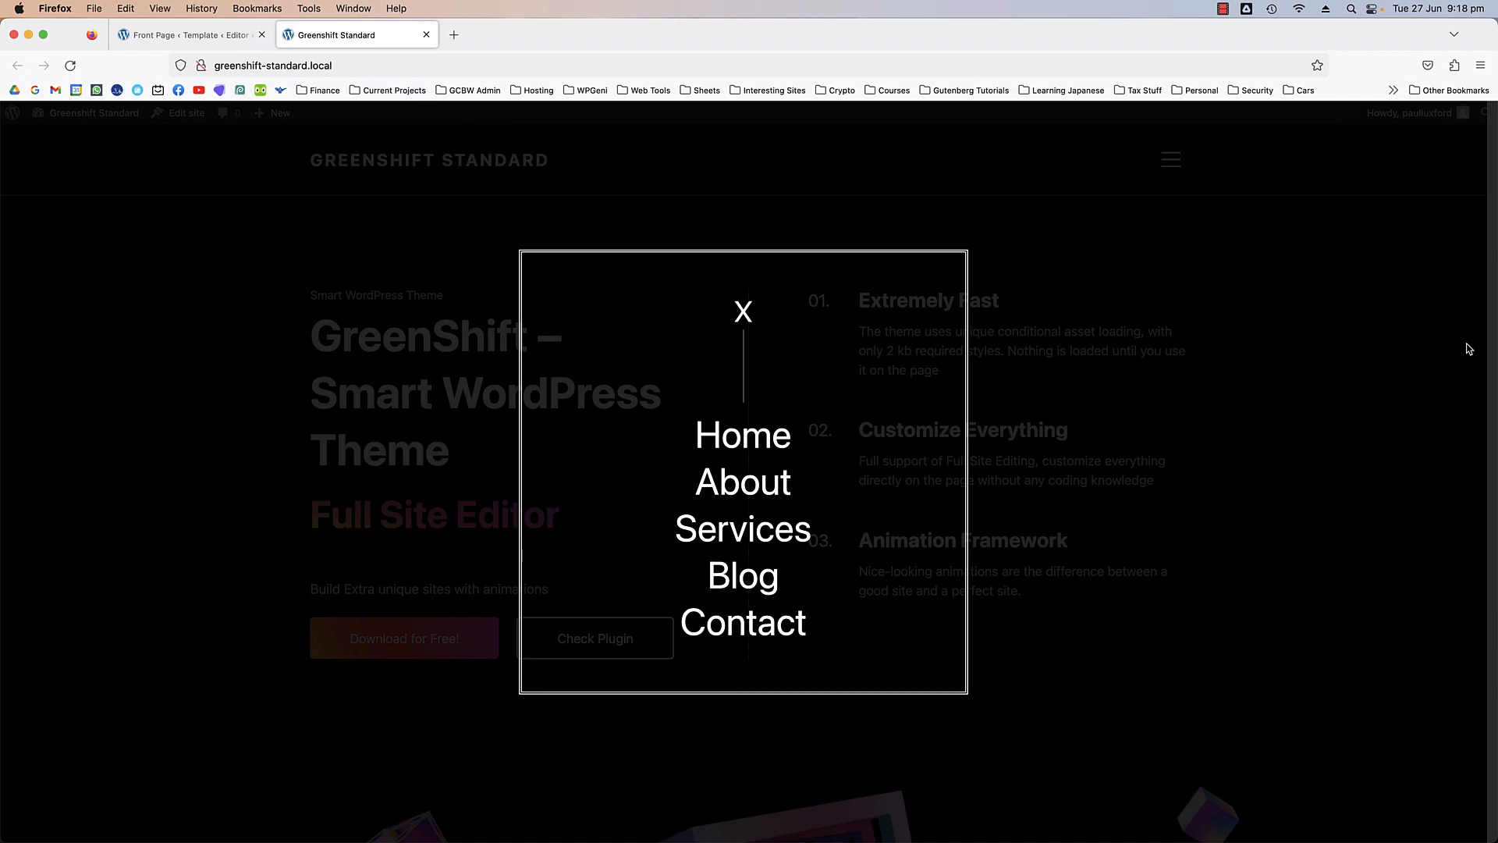
left_click_drag(1495, 349, 1491, 388)
- Show the live page in the browser's responsive design view without the inspector and narrow the viewport to 1604 px
right_click(1242, 283)
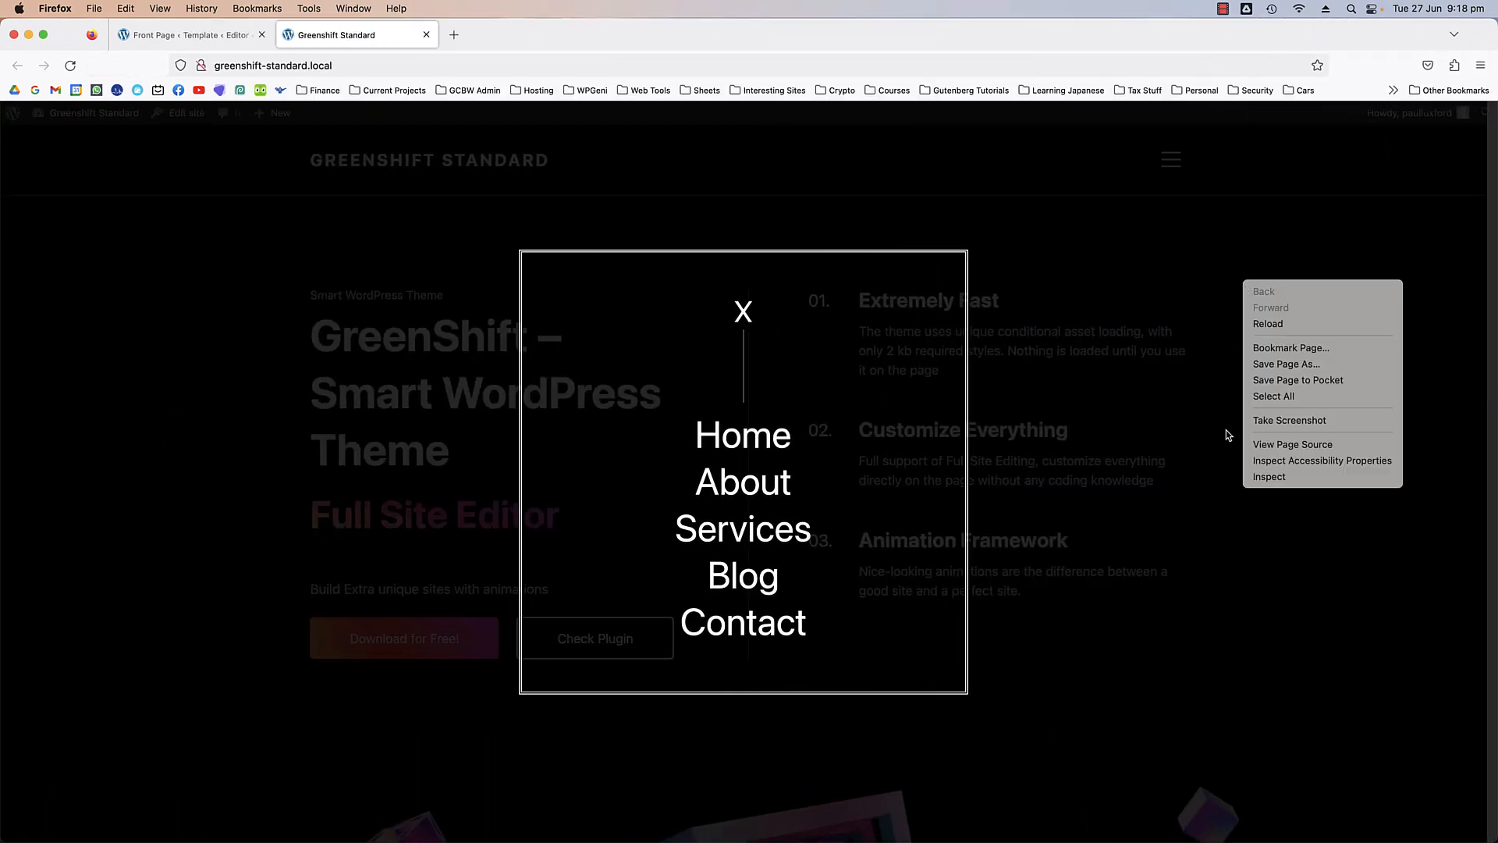
left_click(1293, 479)
left_click(1449, 623)
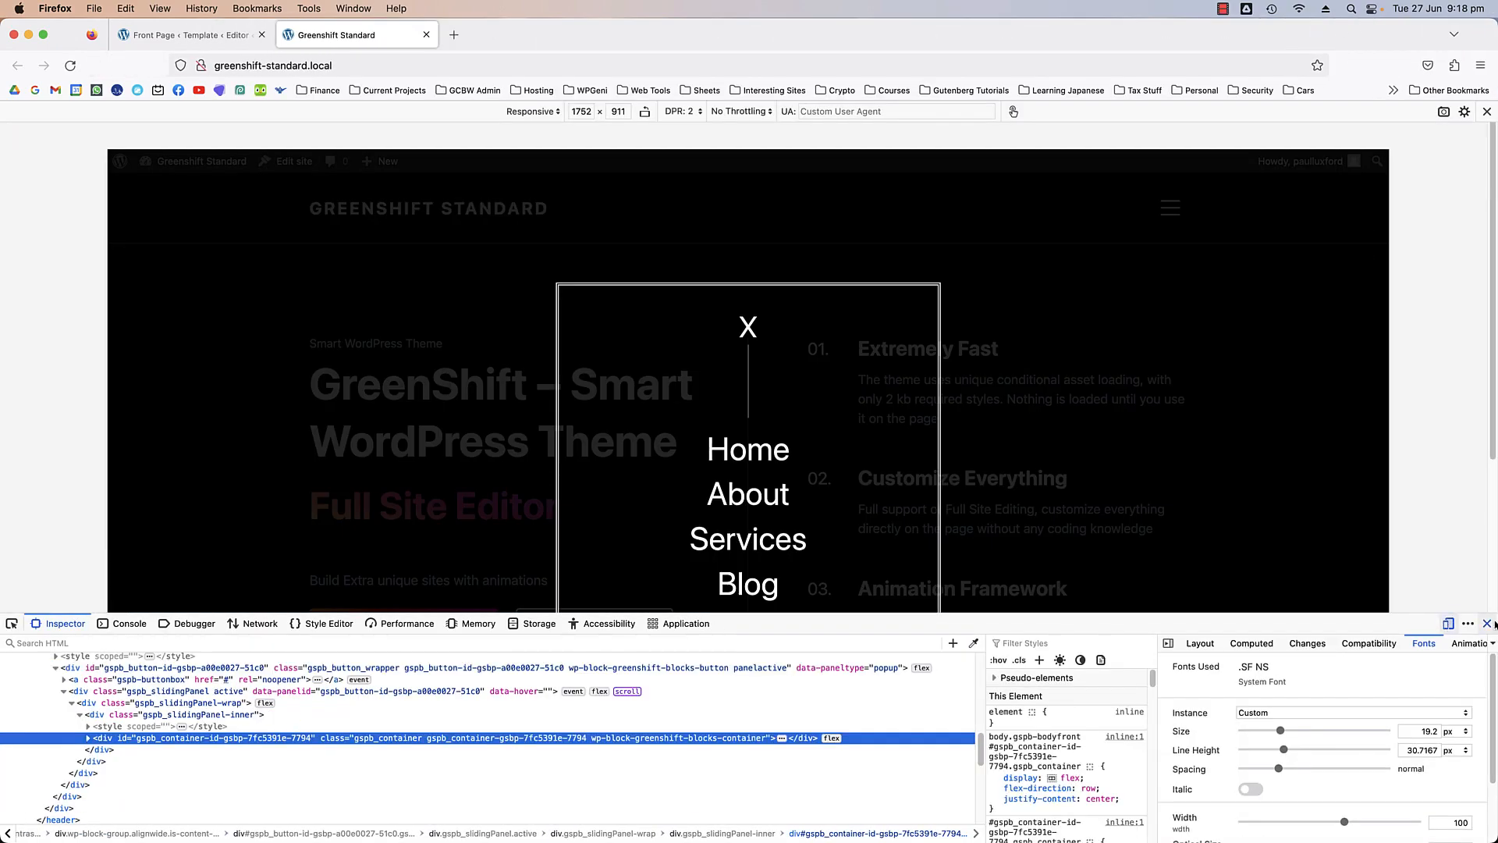
left_click(1487, 624)
left_click_drag(1394, 468, 1340, 502)
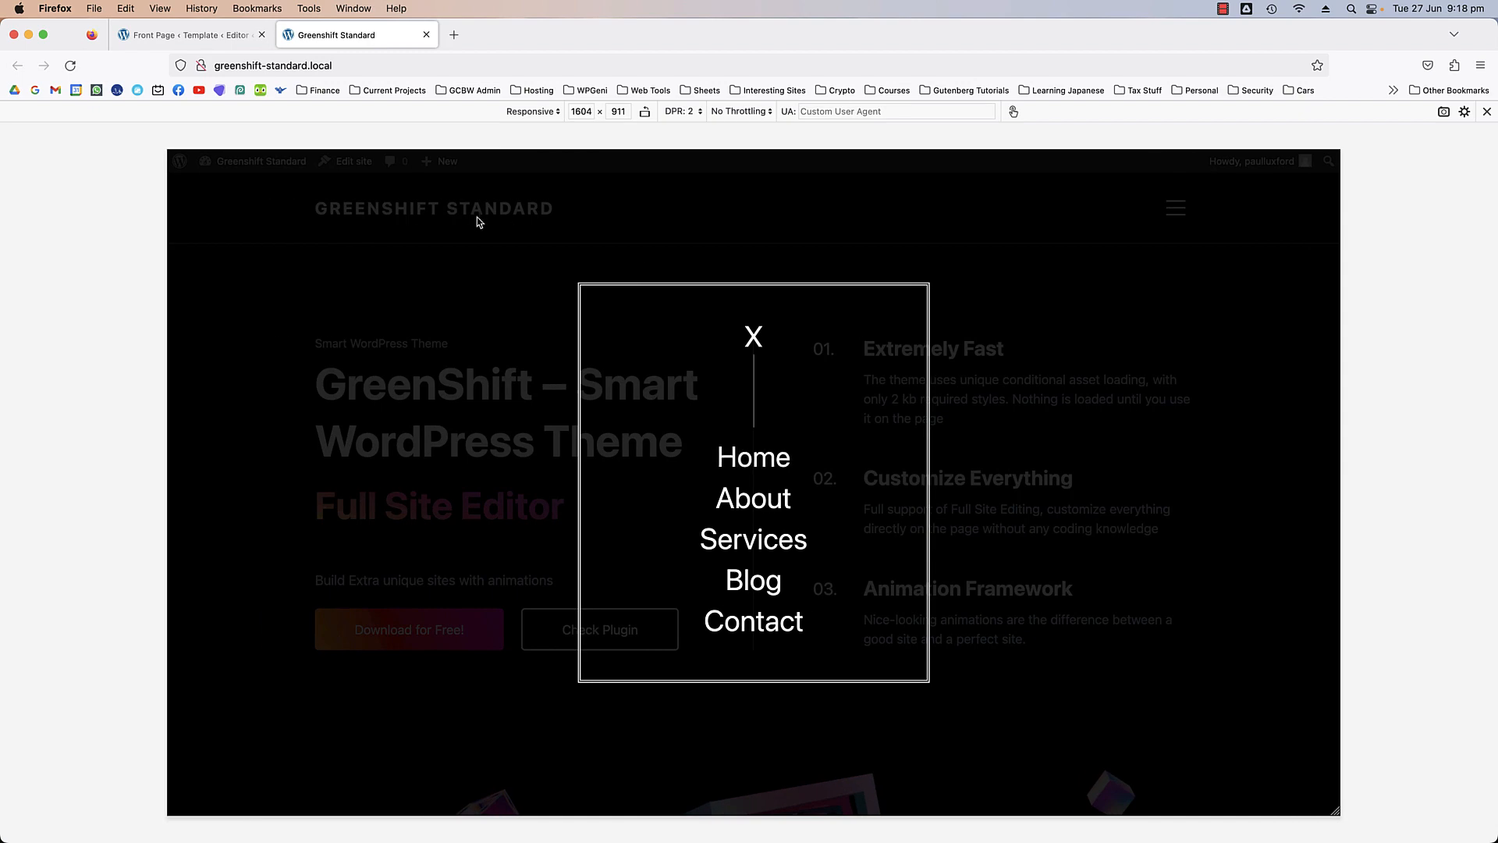
- Return to the editor, select the popup's outer container and preview its layout at the tablet size
left_click(187, 34)
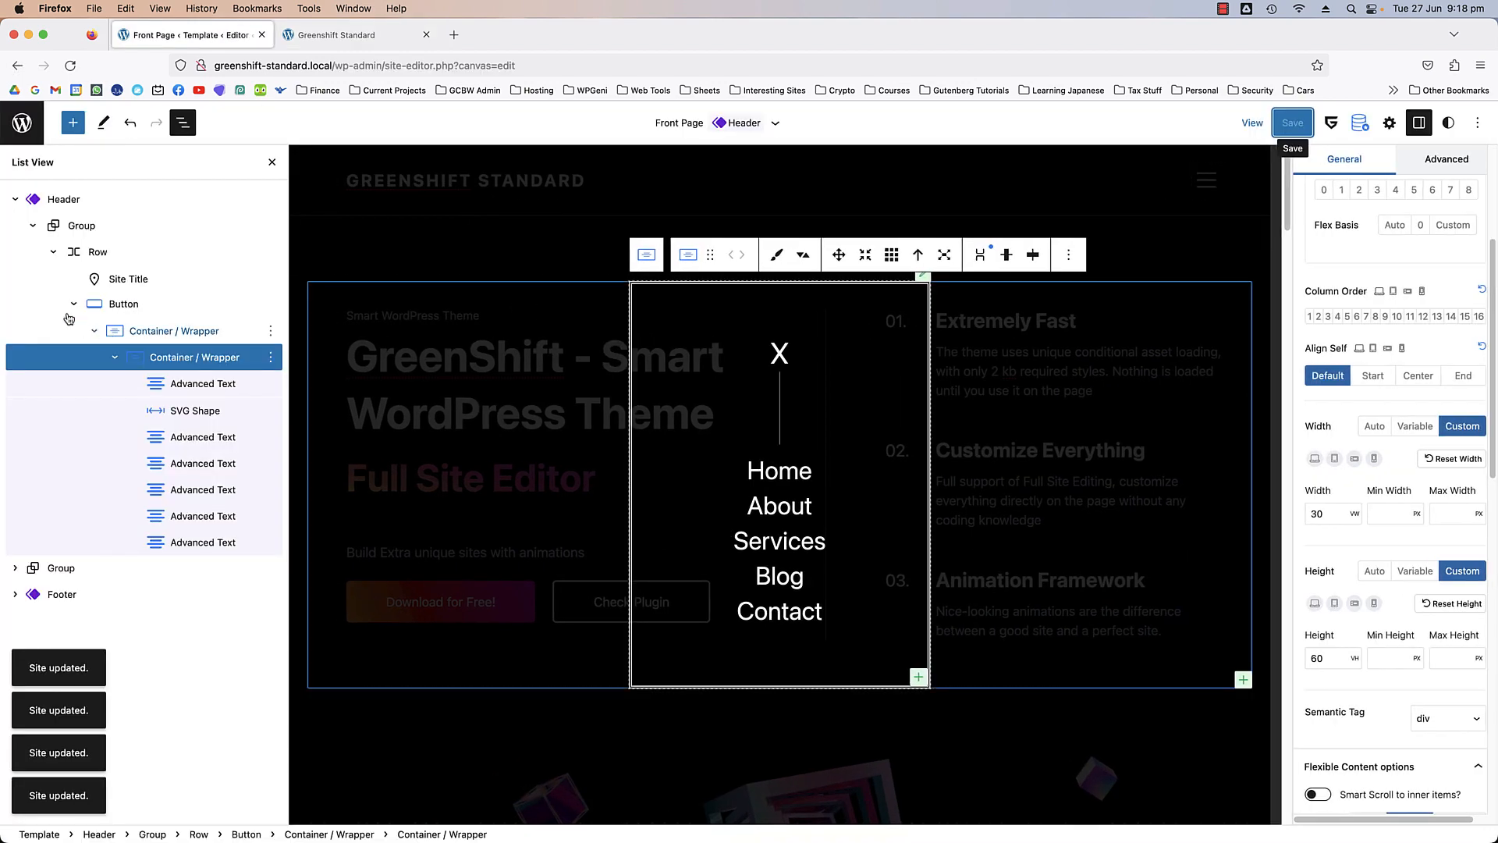
left_click(174, 331)
scroll(1426, 455, "up", 5)
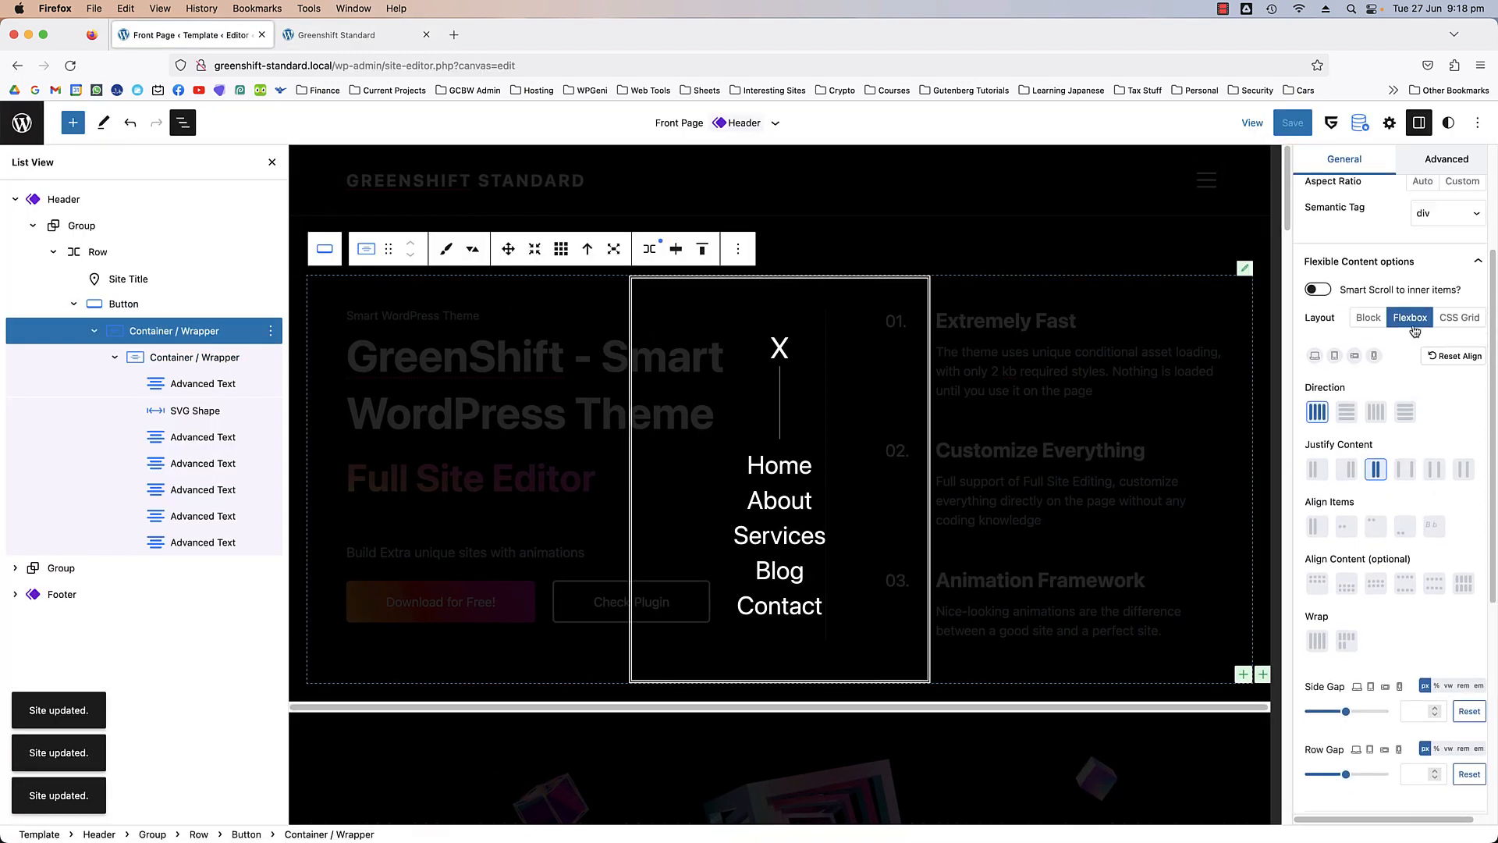
scroll(1381, 389, "down", 3)
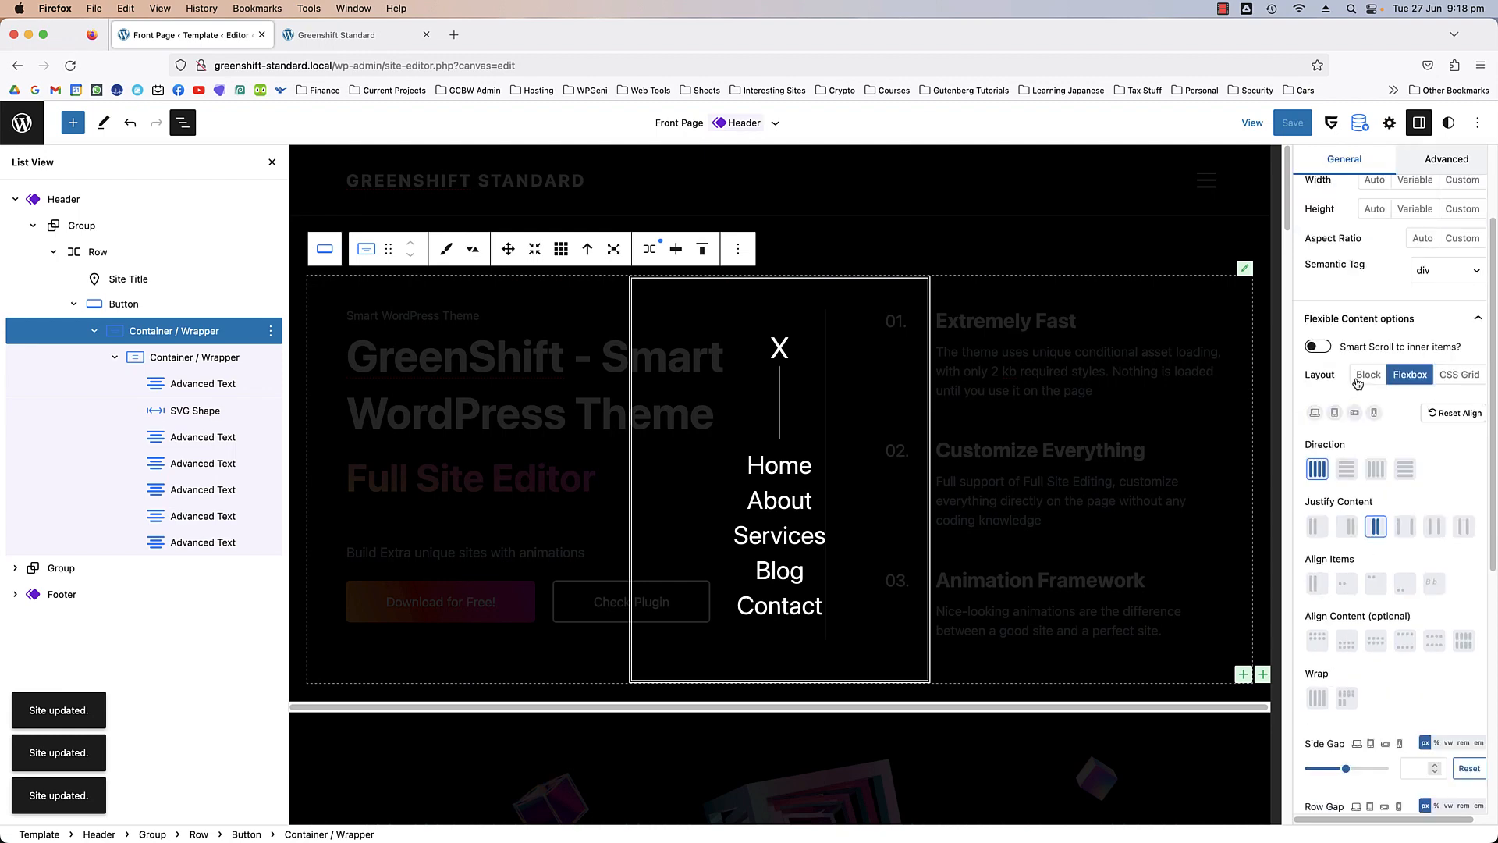
left_click(1334, 412)
scroll(616, 421, "down", 5)
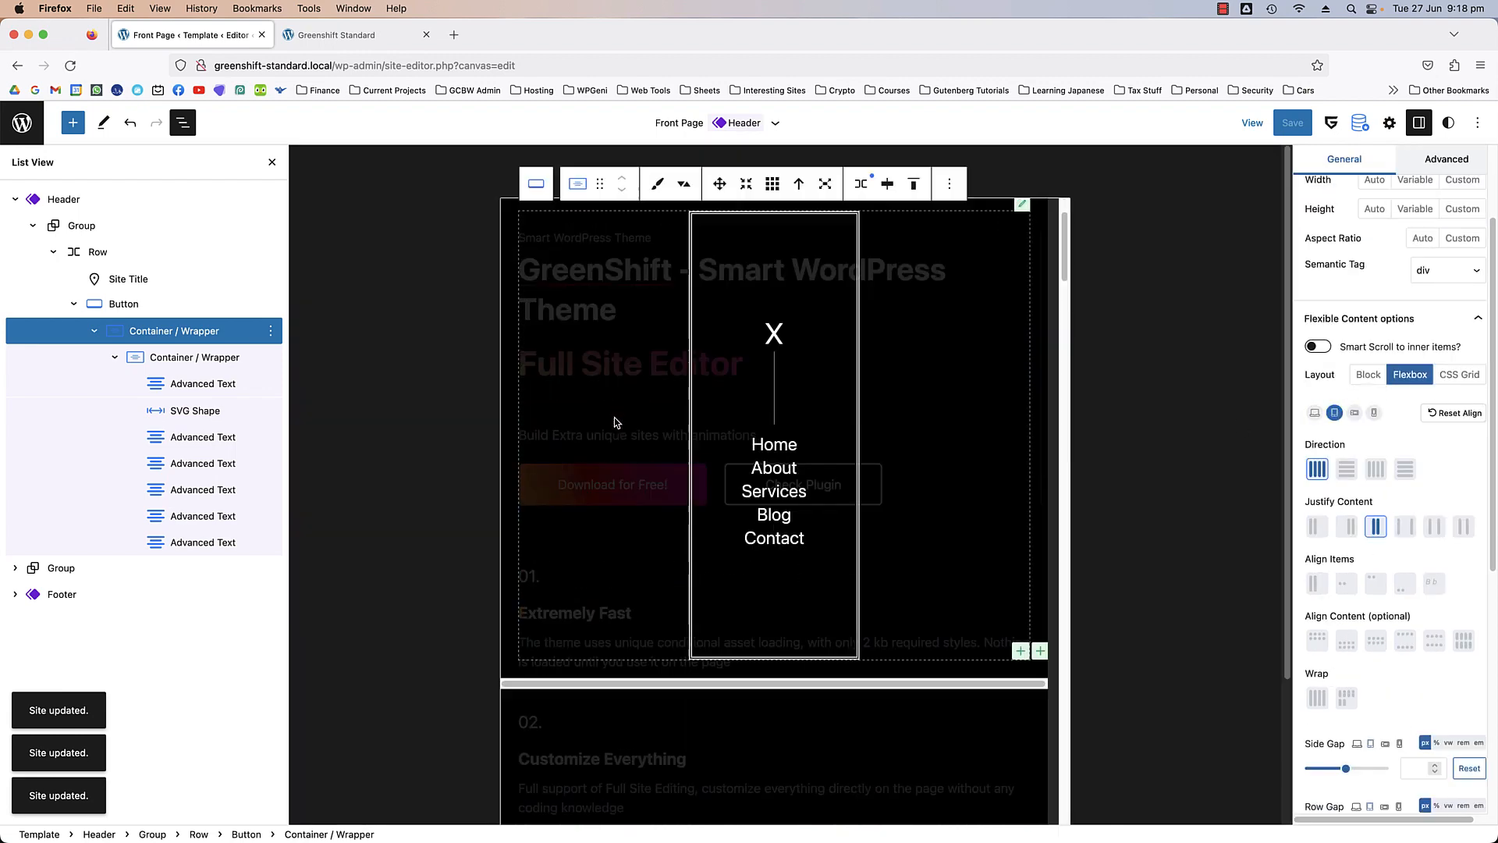
scroll(615, 421, "up", 3)
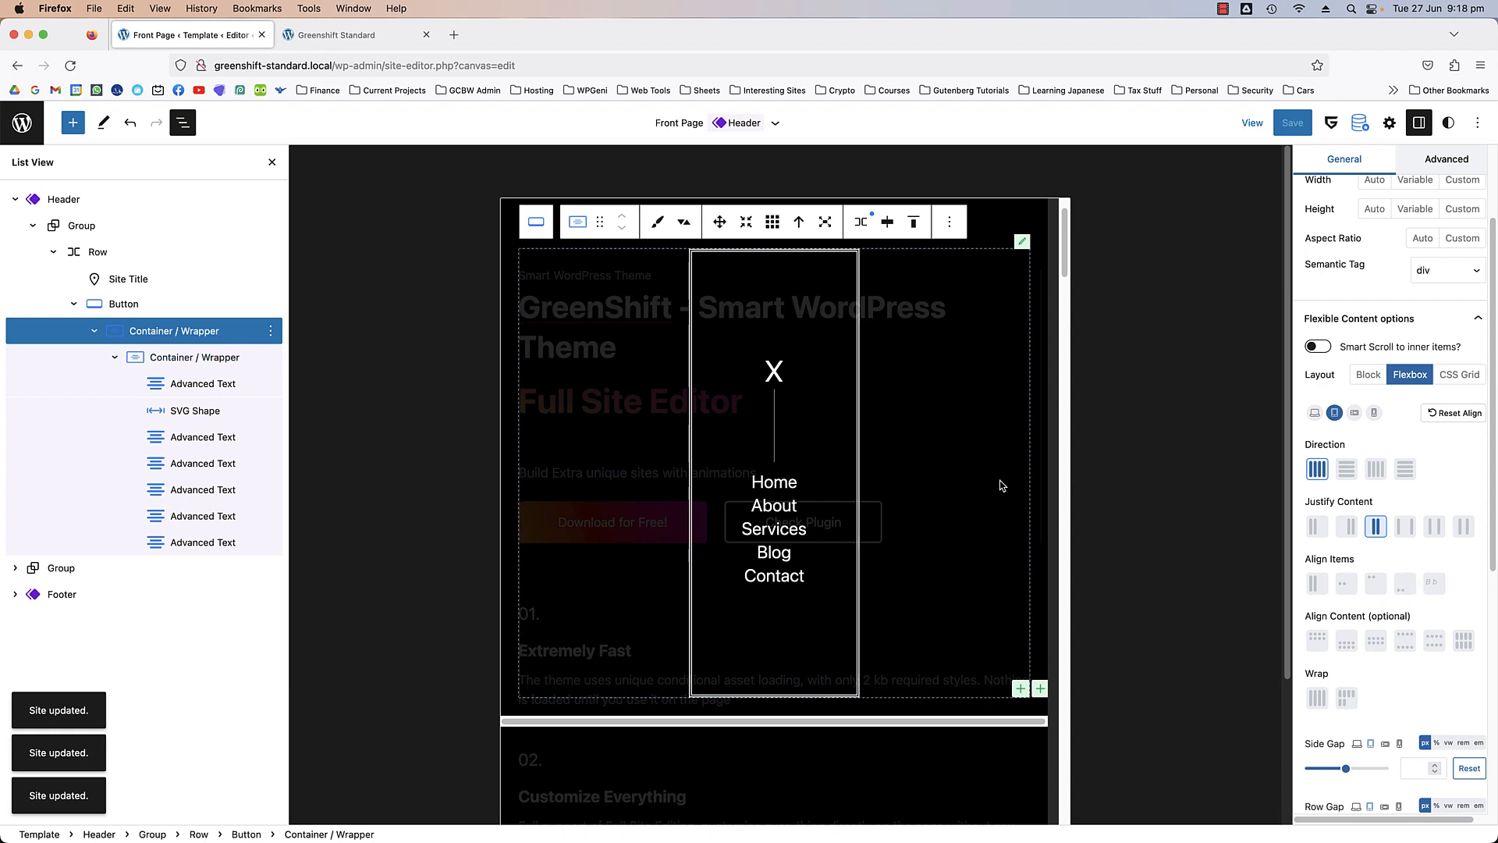
scroll(1396, 500, "down", 5)
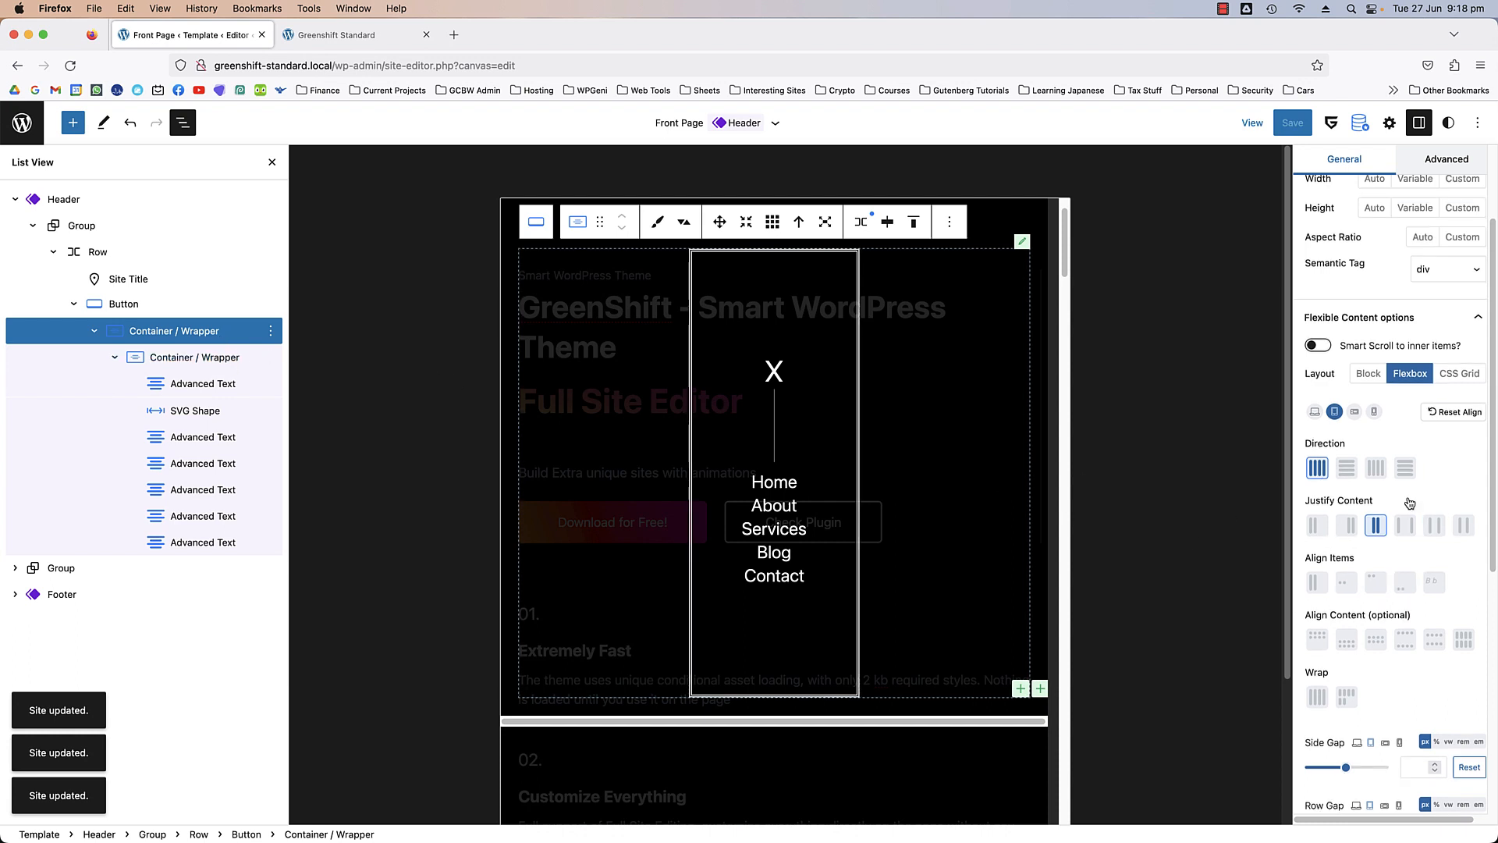
- Set the inner popup container's tablet width to 50 vw
left_click(246, 365)
scroll(1394, 478, "down", 1)
scroll(1386, 476, "up", 2)
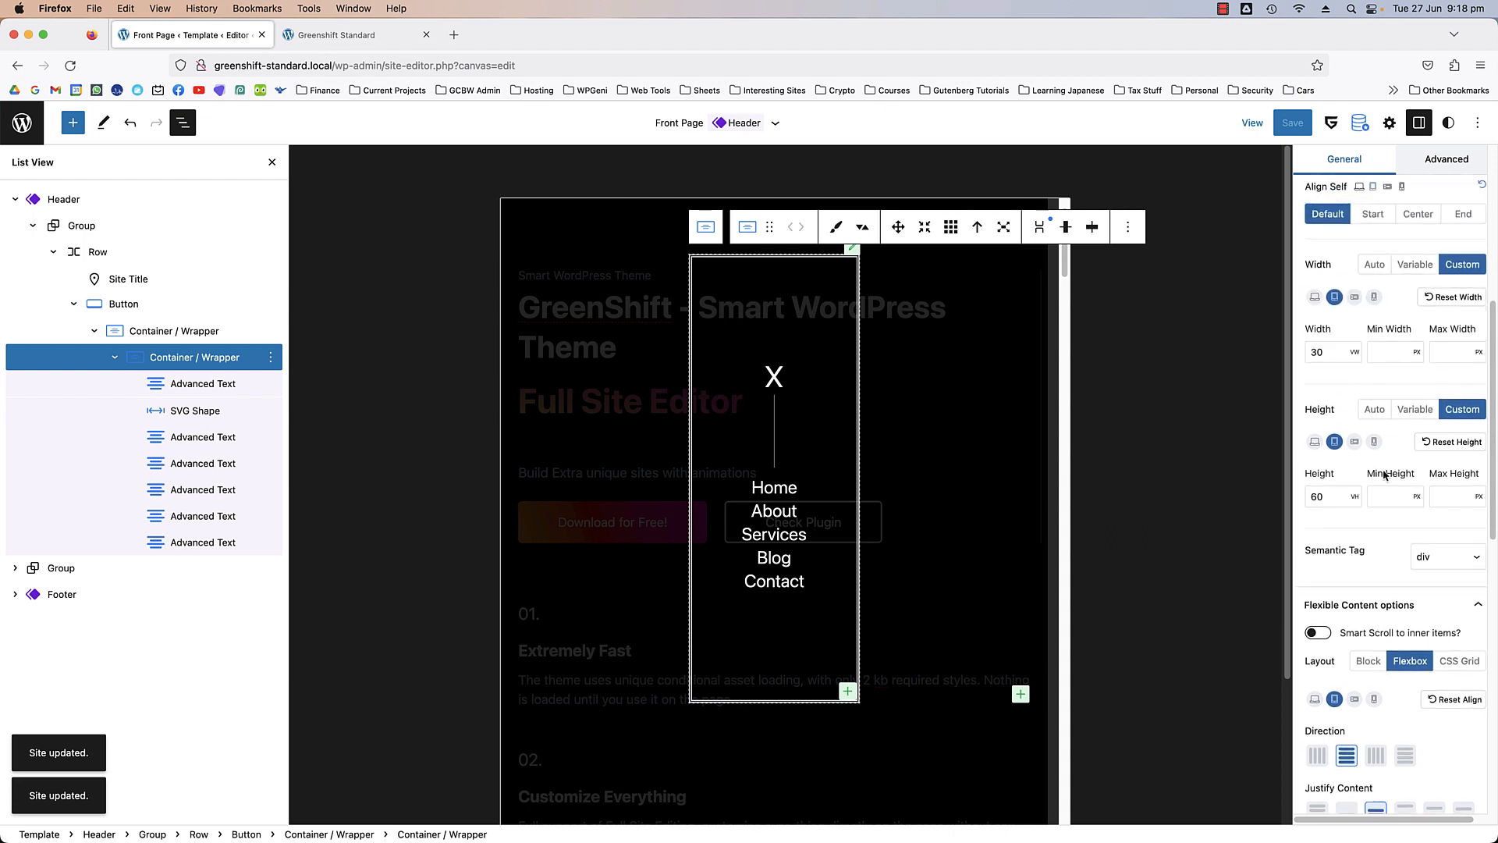
scroll(1385, 474, "up", 1)
double_click(1319, 385)
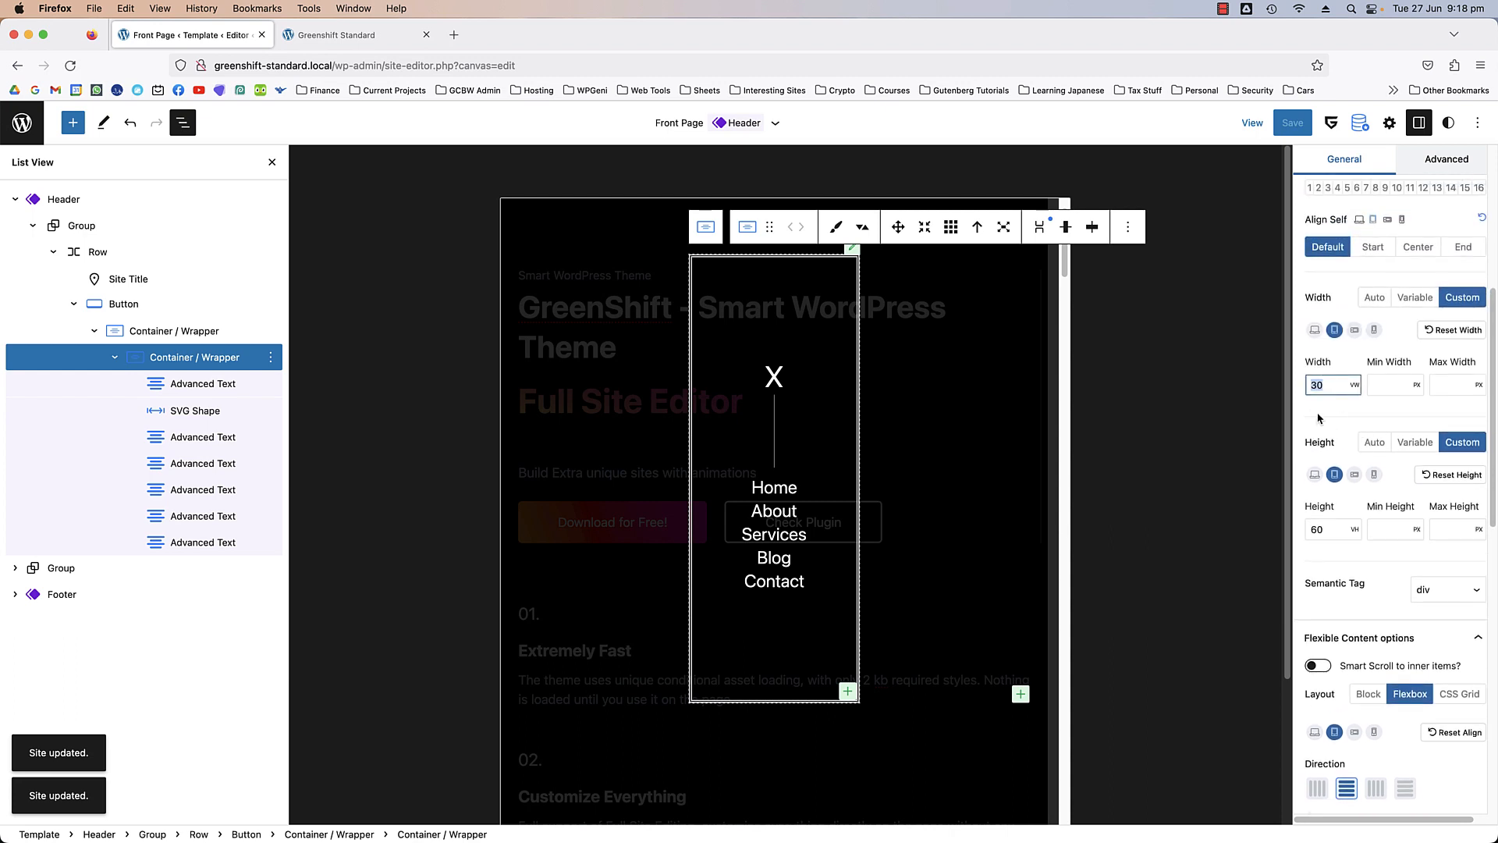
type("50")
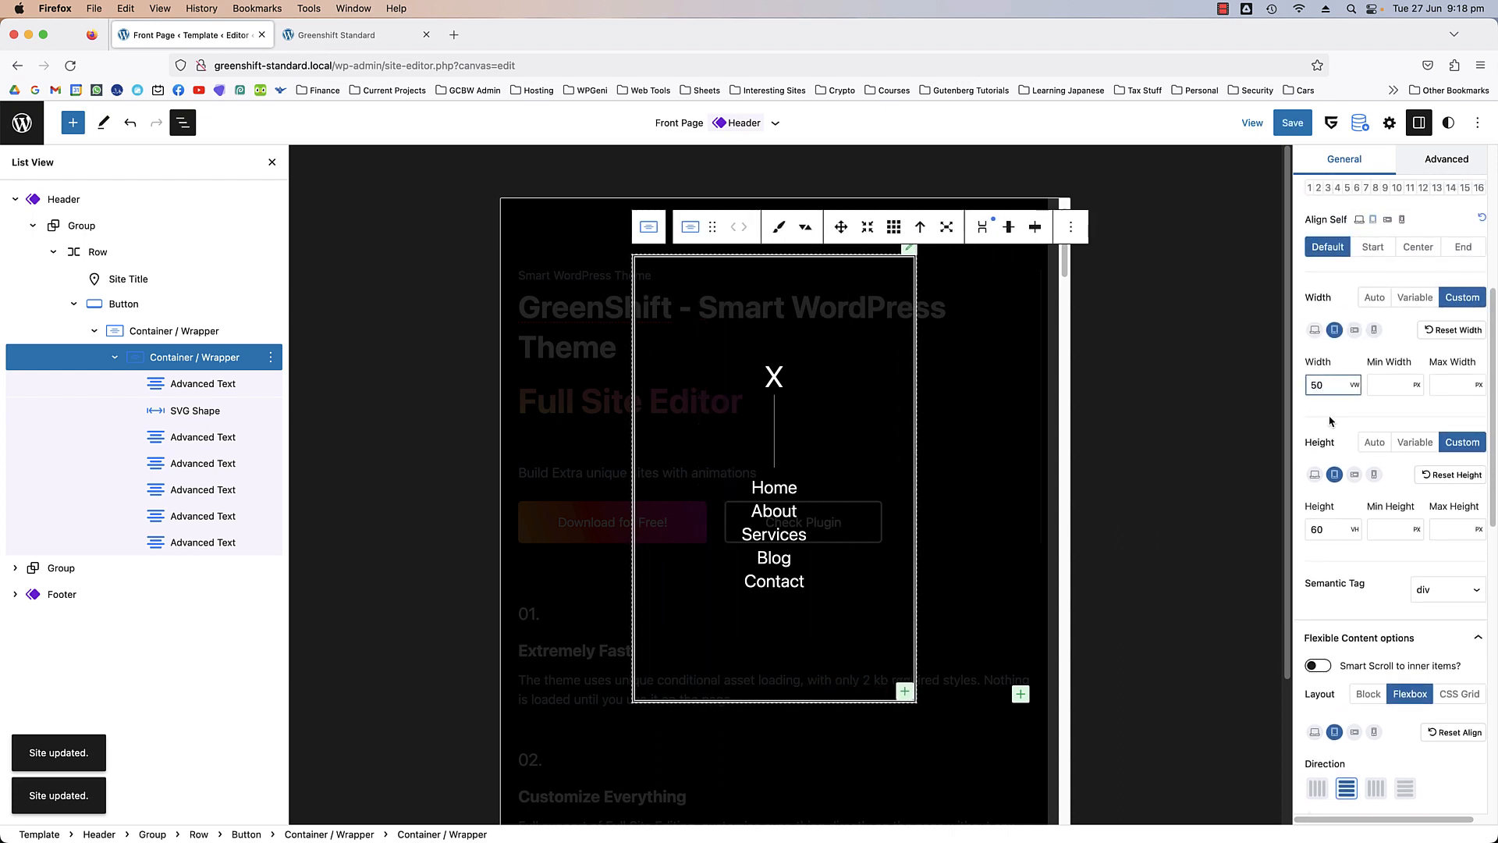
- Preview the inner popup container at the landscape phone size and check its width setting
scroll(1395, 411, "up", 1)
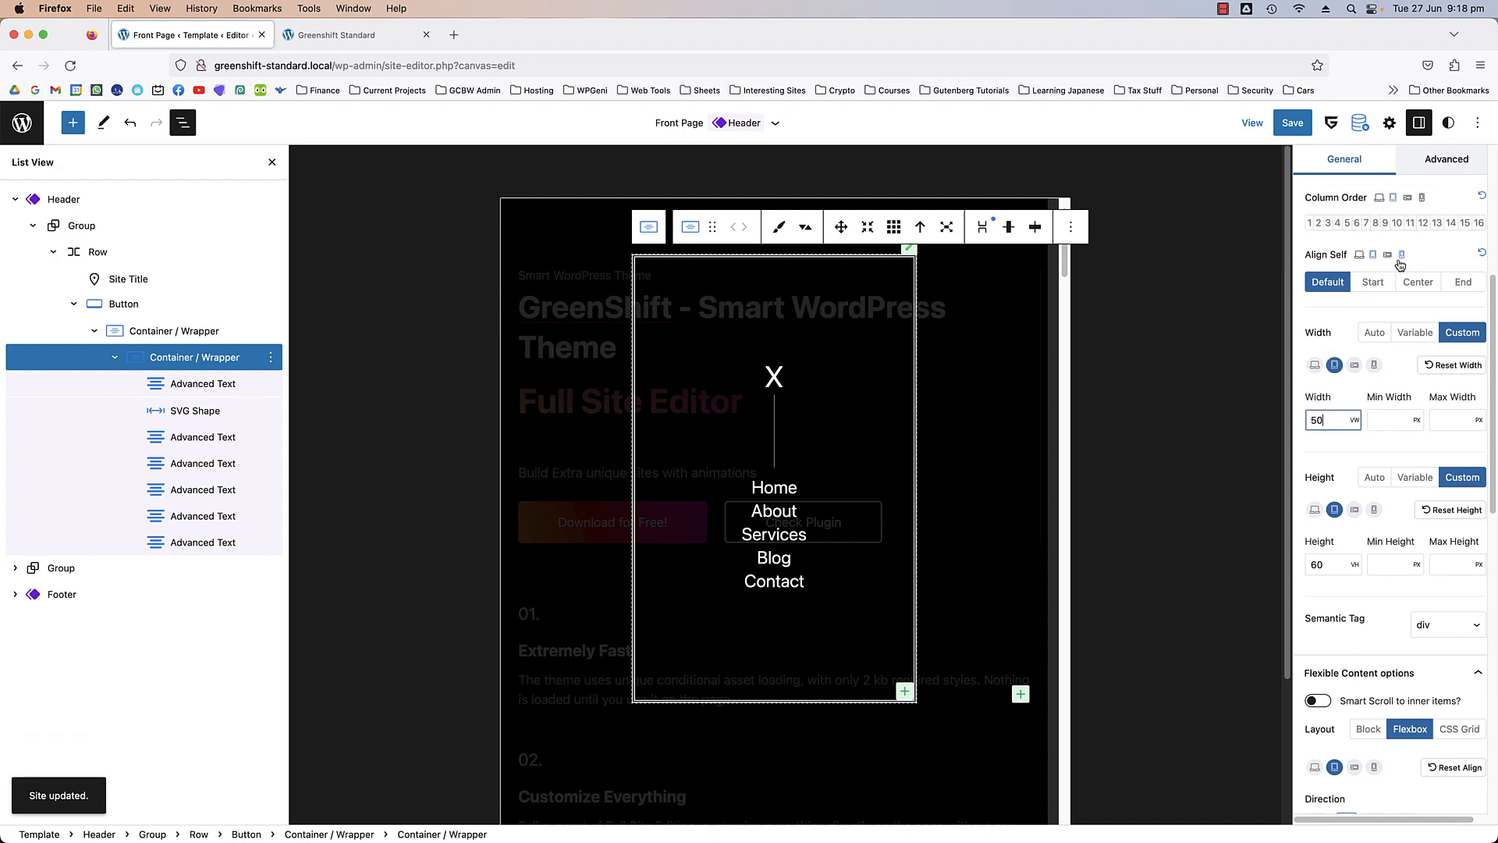
left_click(1387, 256)
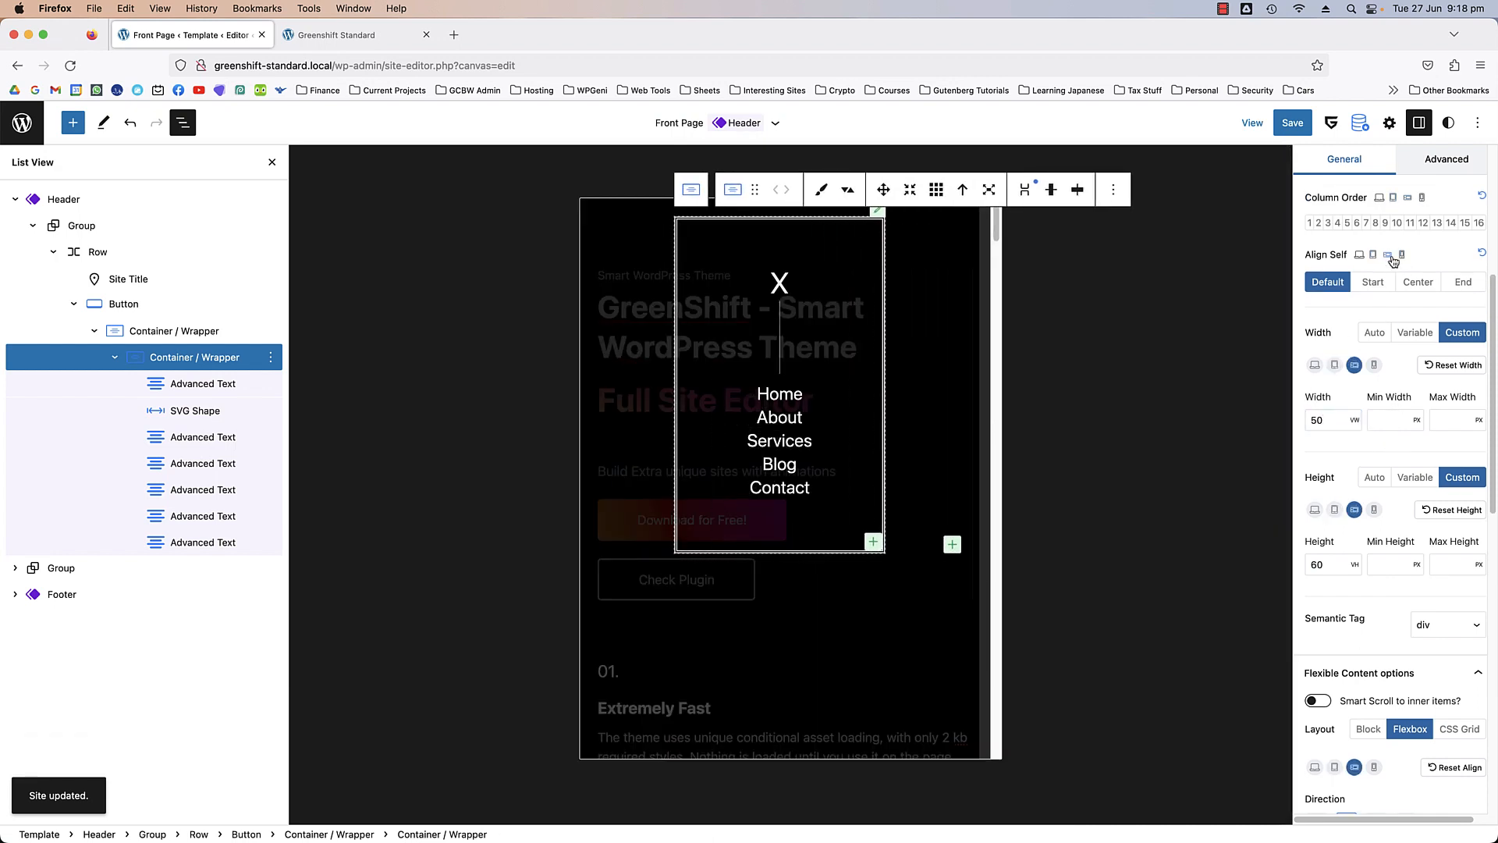
scroll(1378, 398, "up", 1)
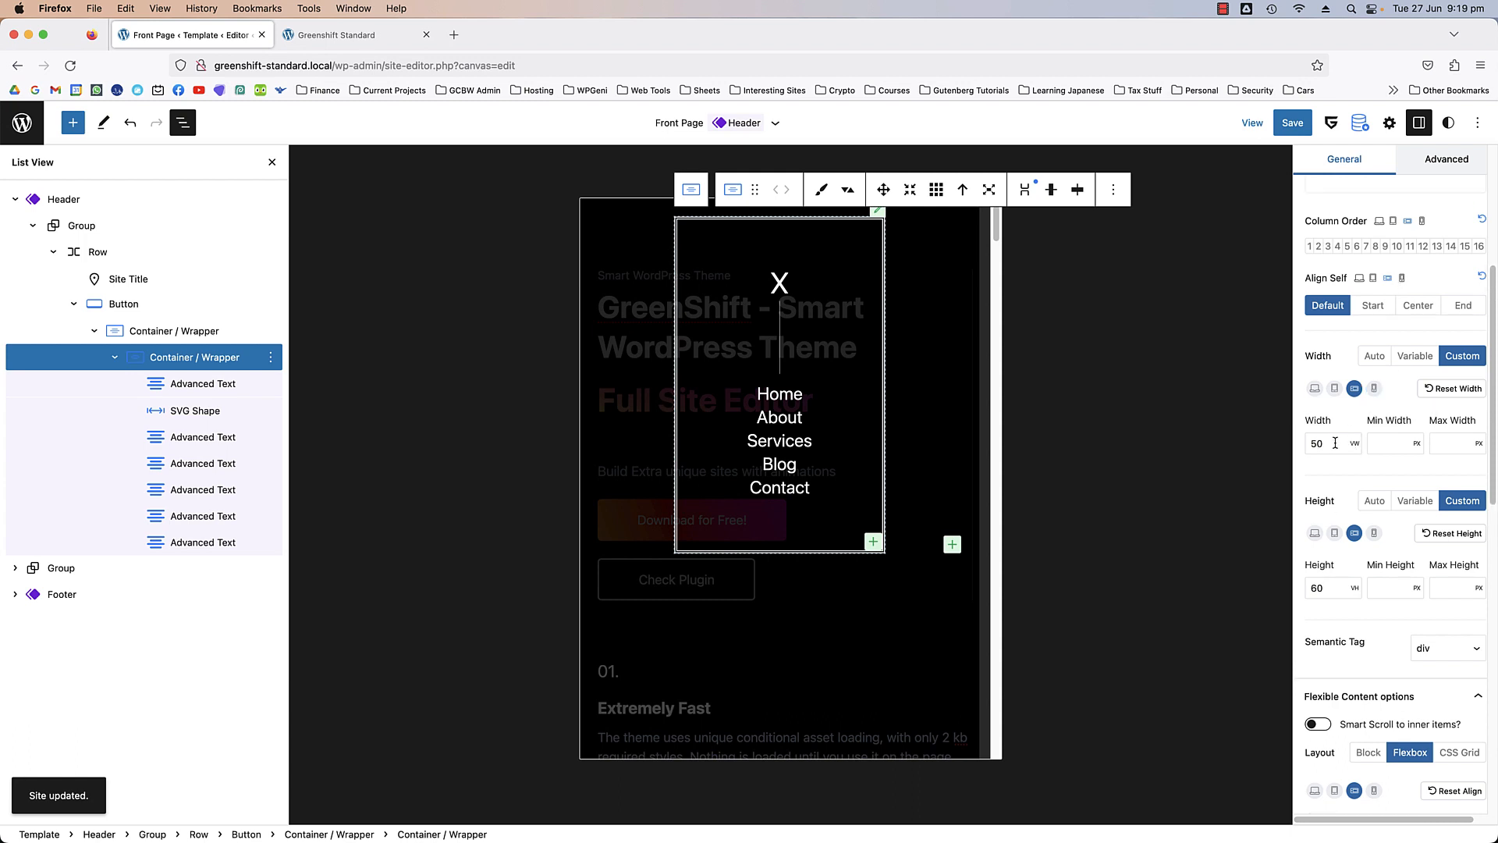
double_click(1311, 443)
scroll(852, 418, "up", 3)
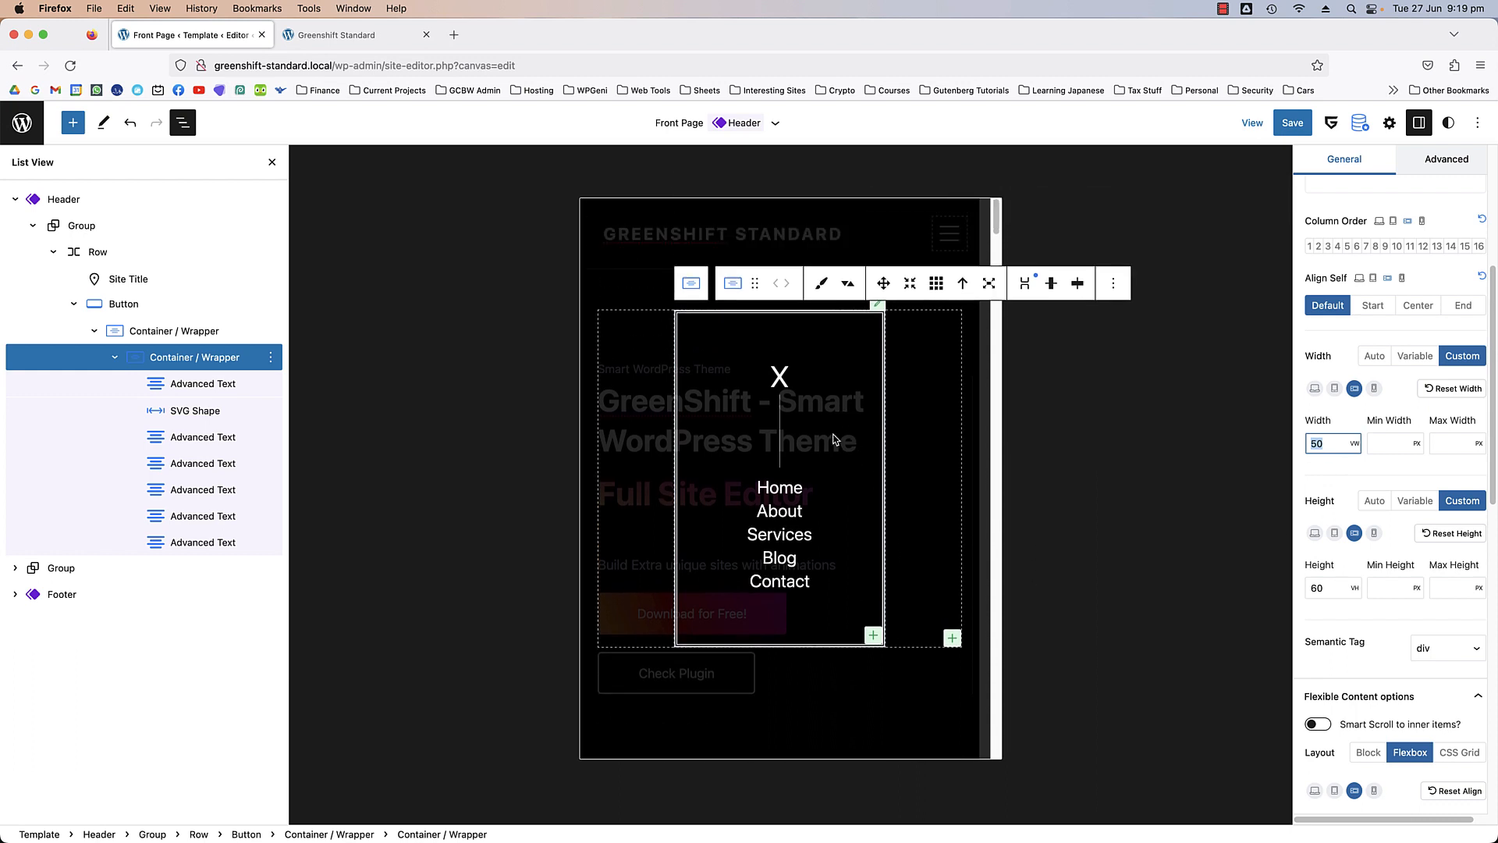
- Set the inner popup container's width to 60 vw for the portrait phone size
left_click(1402, 278)
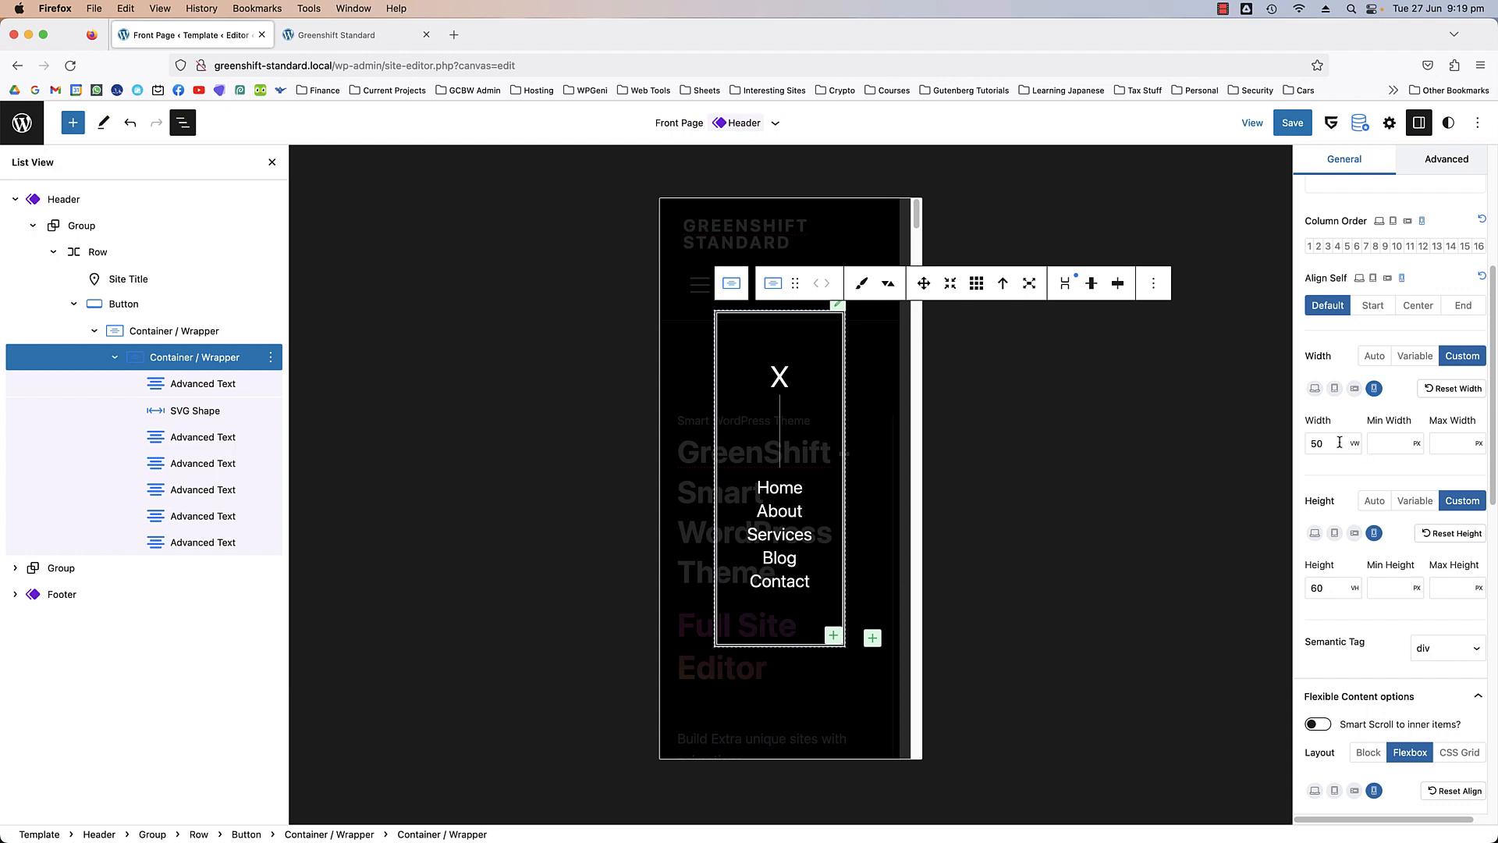
left_click_drag(1339, 443, 1310, 444)
type("60")
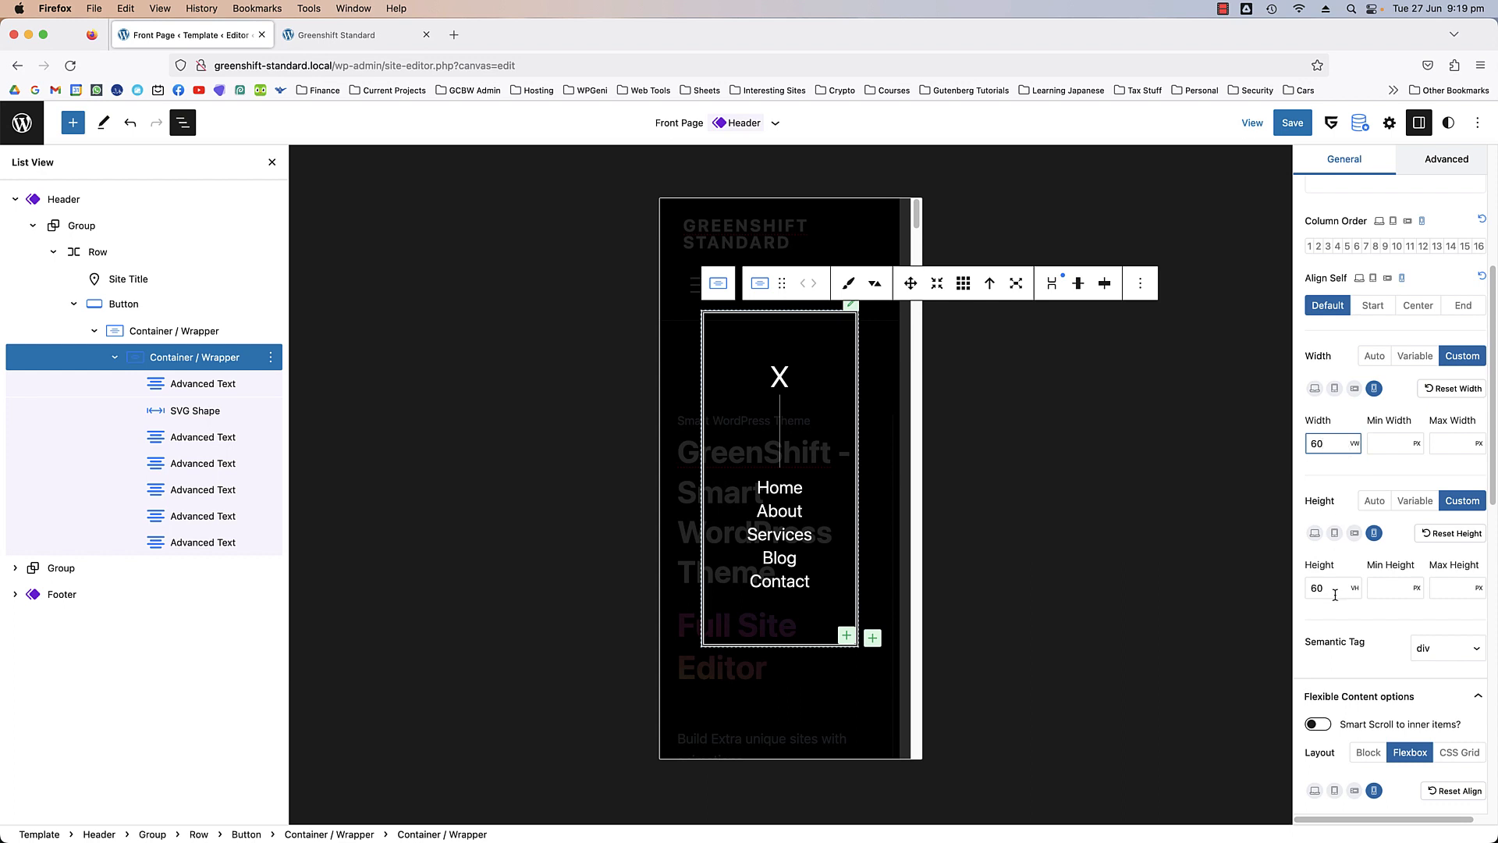
- Try a portrait phone height of 50 vh for the inner popup container and set it back to 60 vh
left_click_drag(1335, 595, 1296, 587)
type("50")
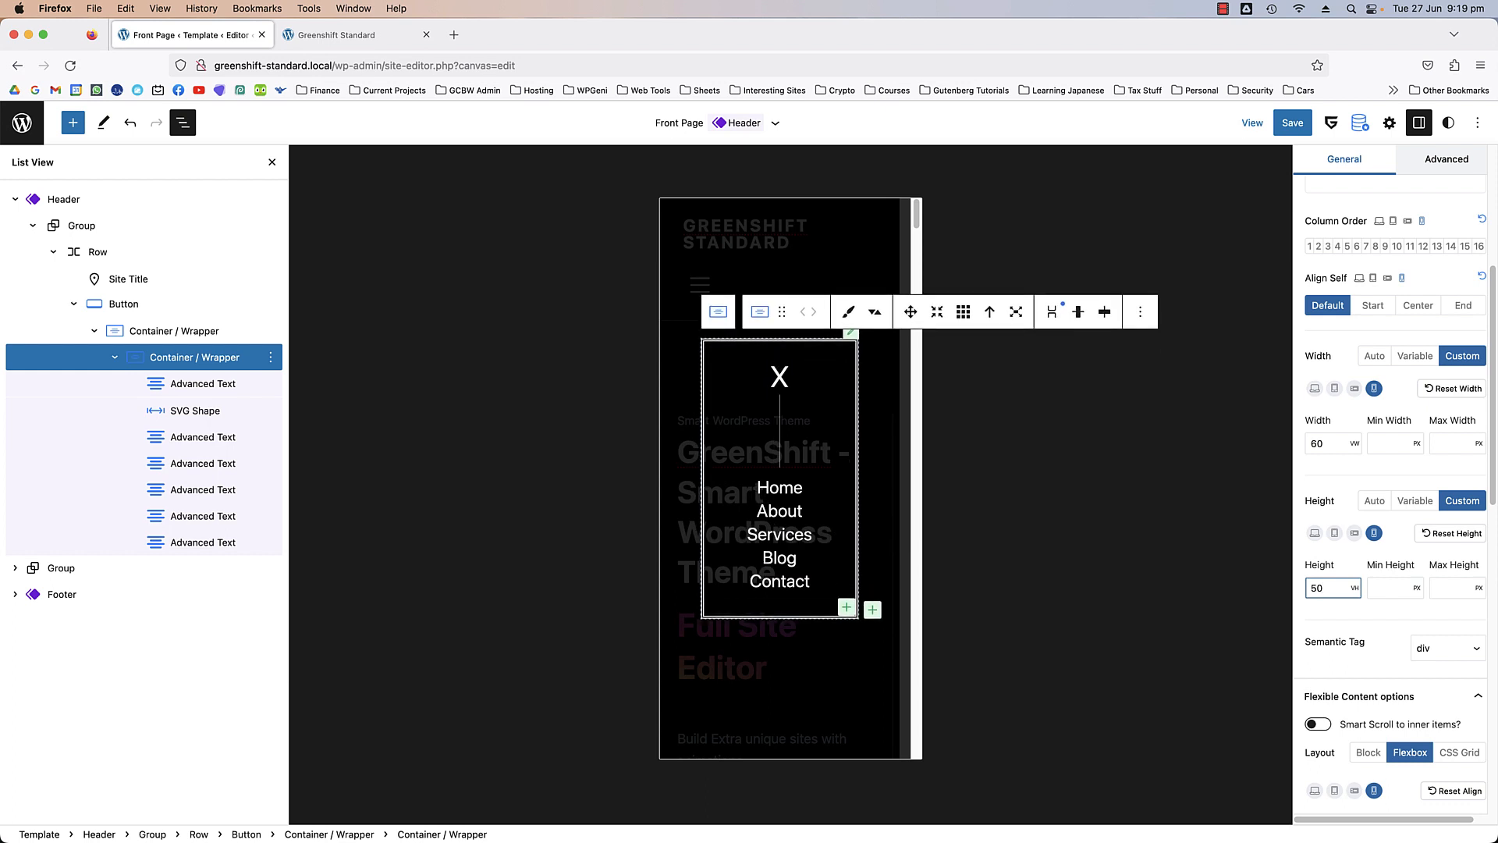
left_click_drag(1352, 593, 1302, 590)
type("60")
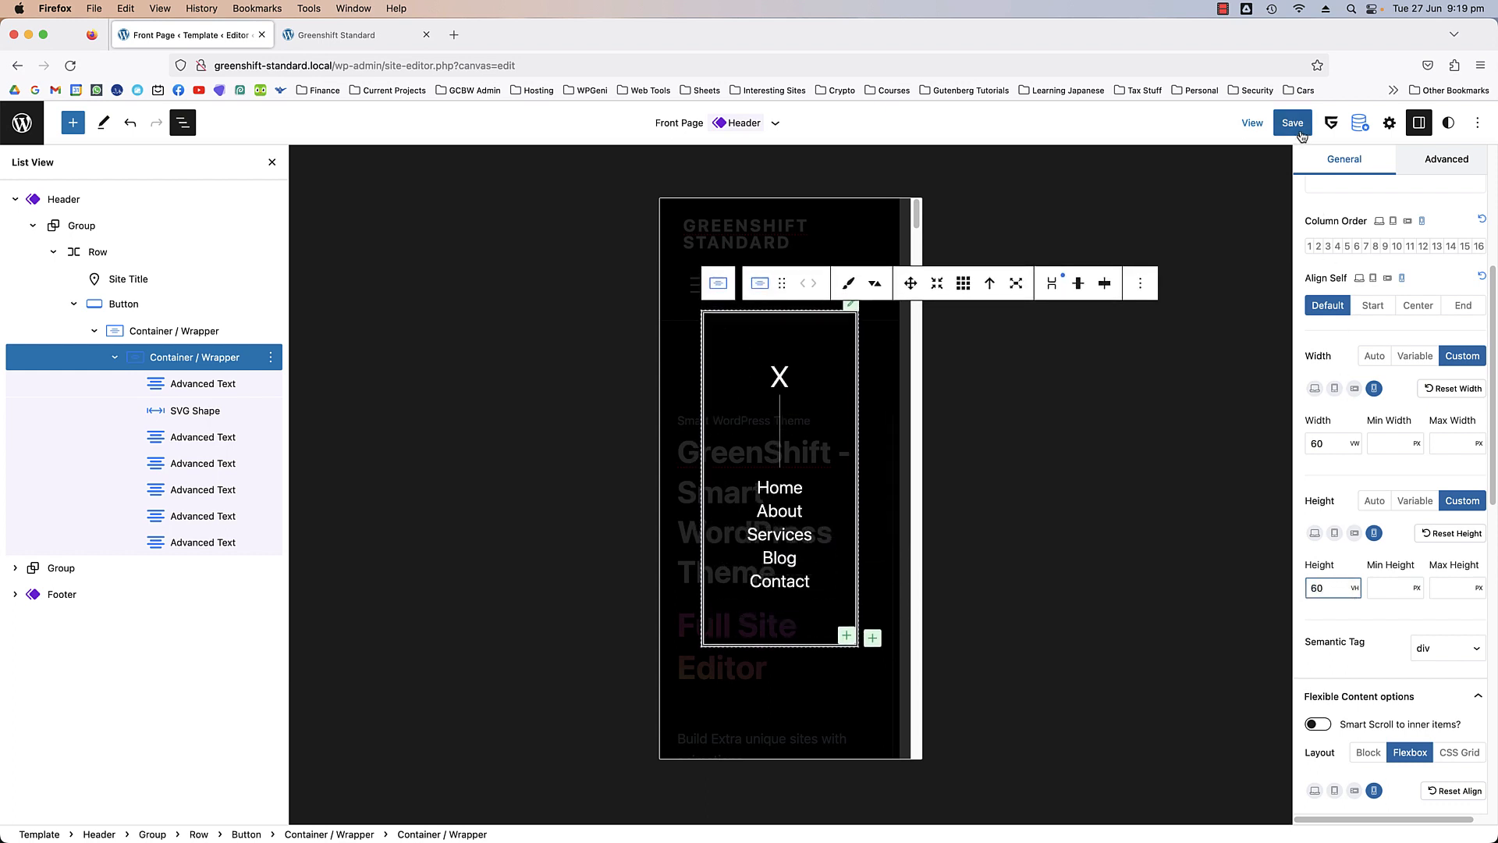
- Switch the preview back to the desktop size and save the header
left_click(1358, 279)
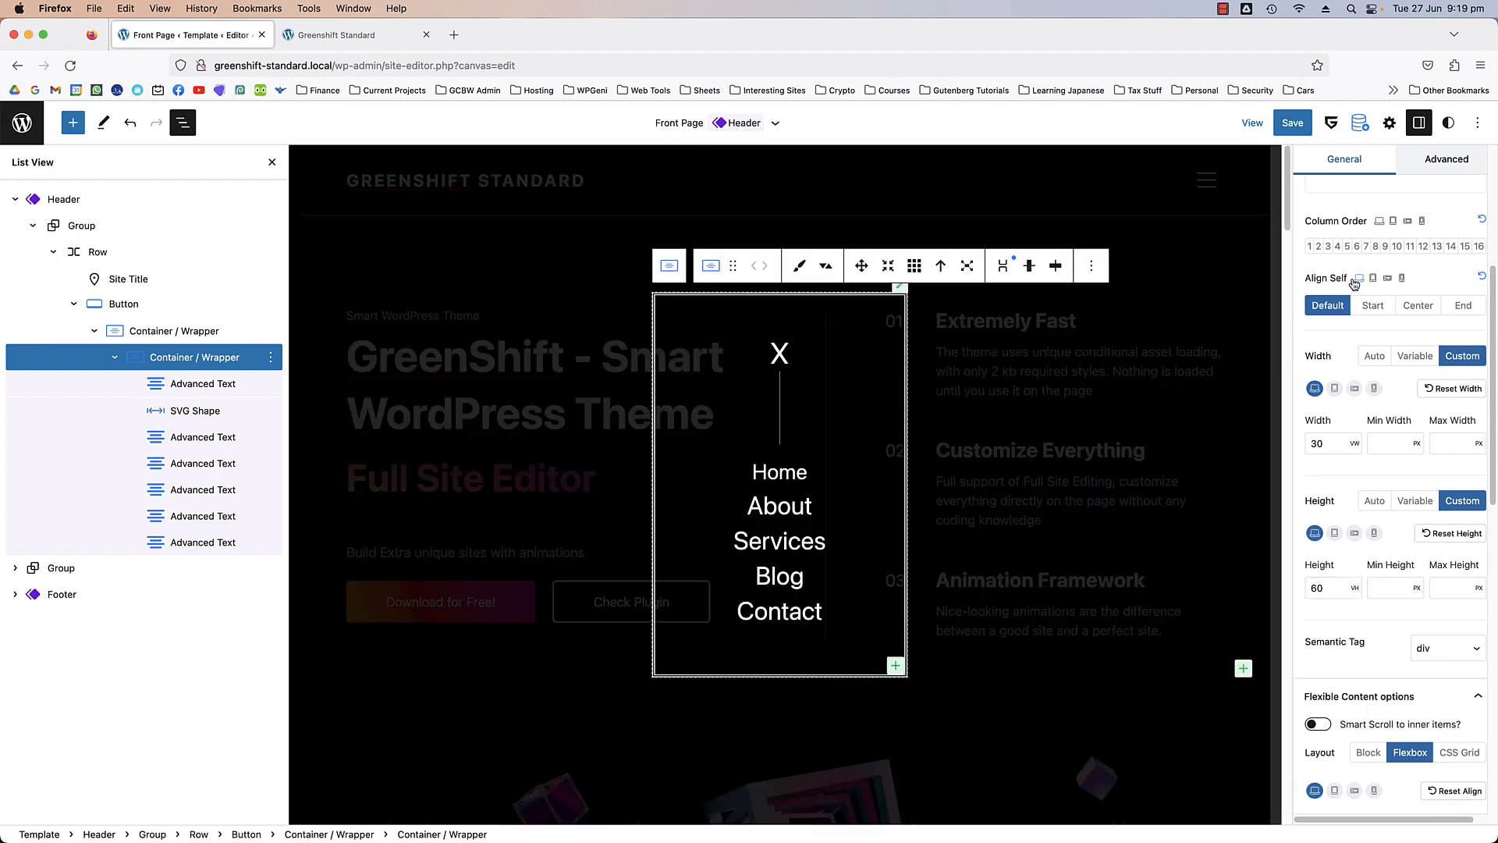
left_click(1297, 123)
left_click(1346, 123)
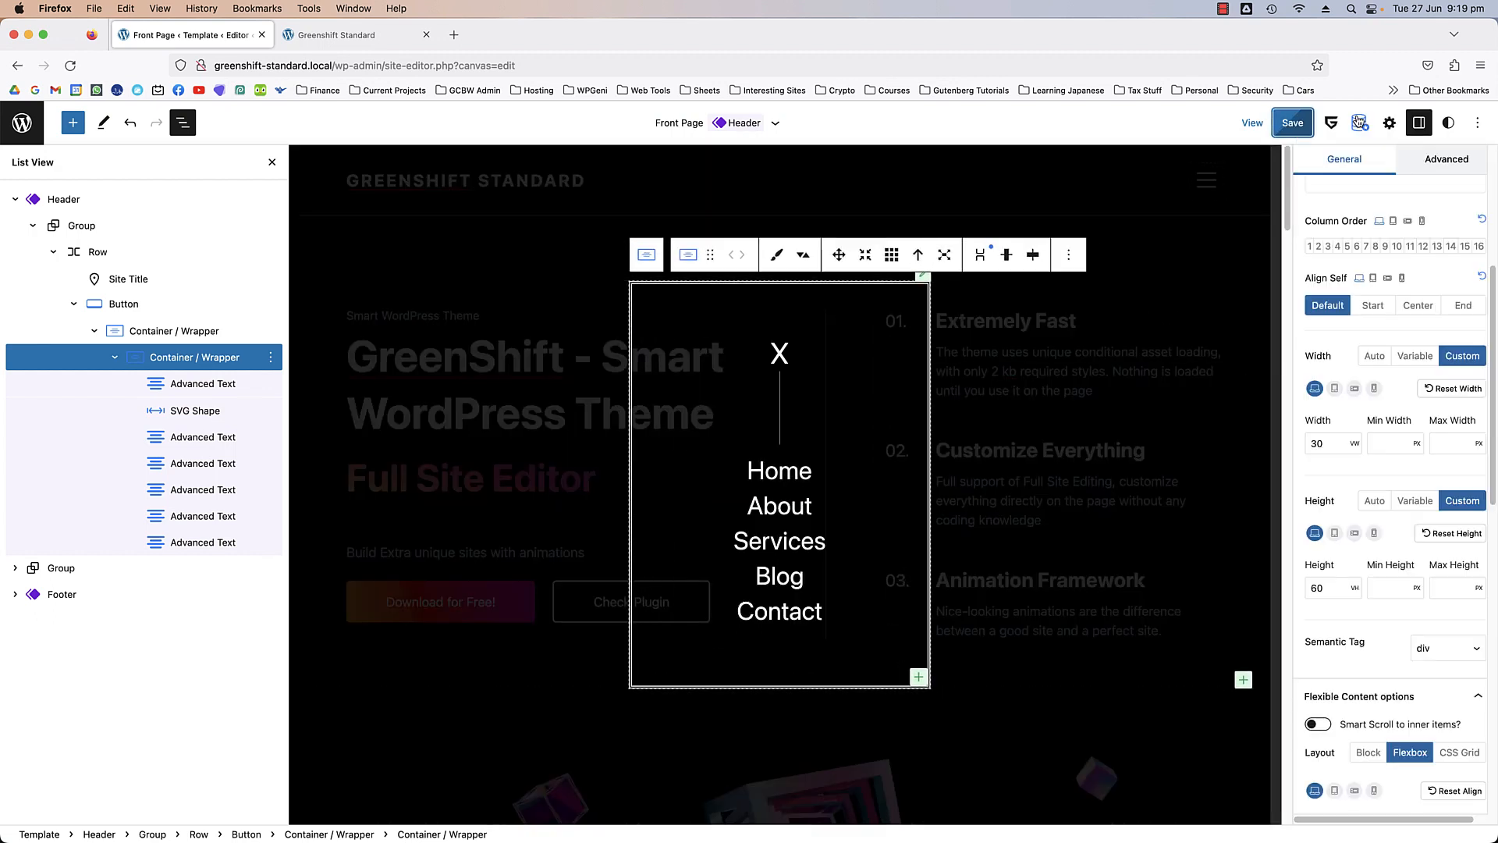
- Reload the live site, check the Home link's hover in the opened overlay menu and return to the editor
left_click(355, 36)
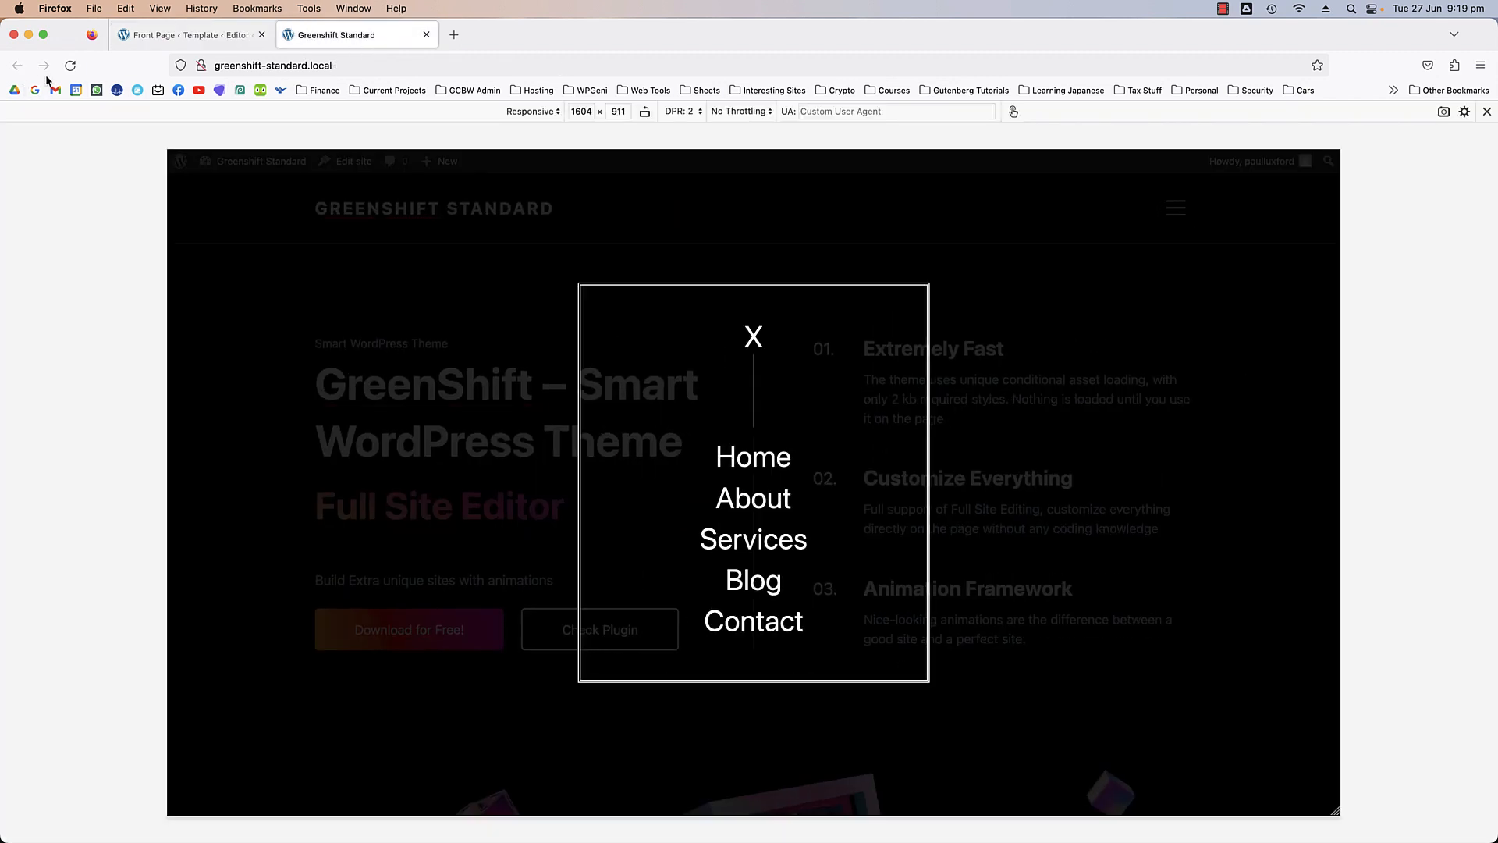
left_click(70, 68)
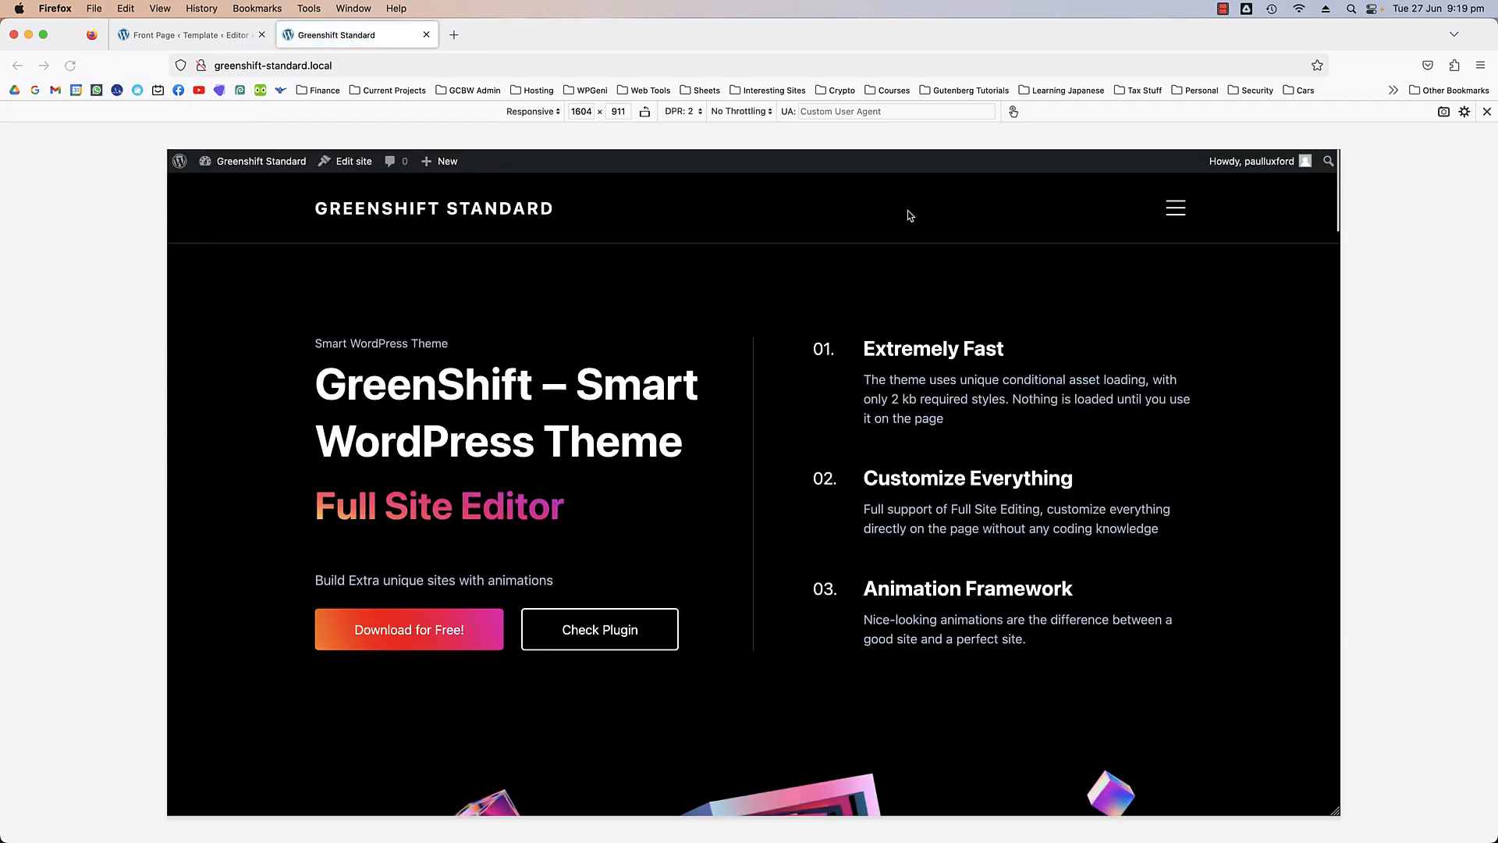
left_click(1173, 213)
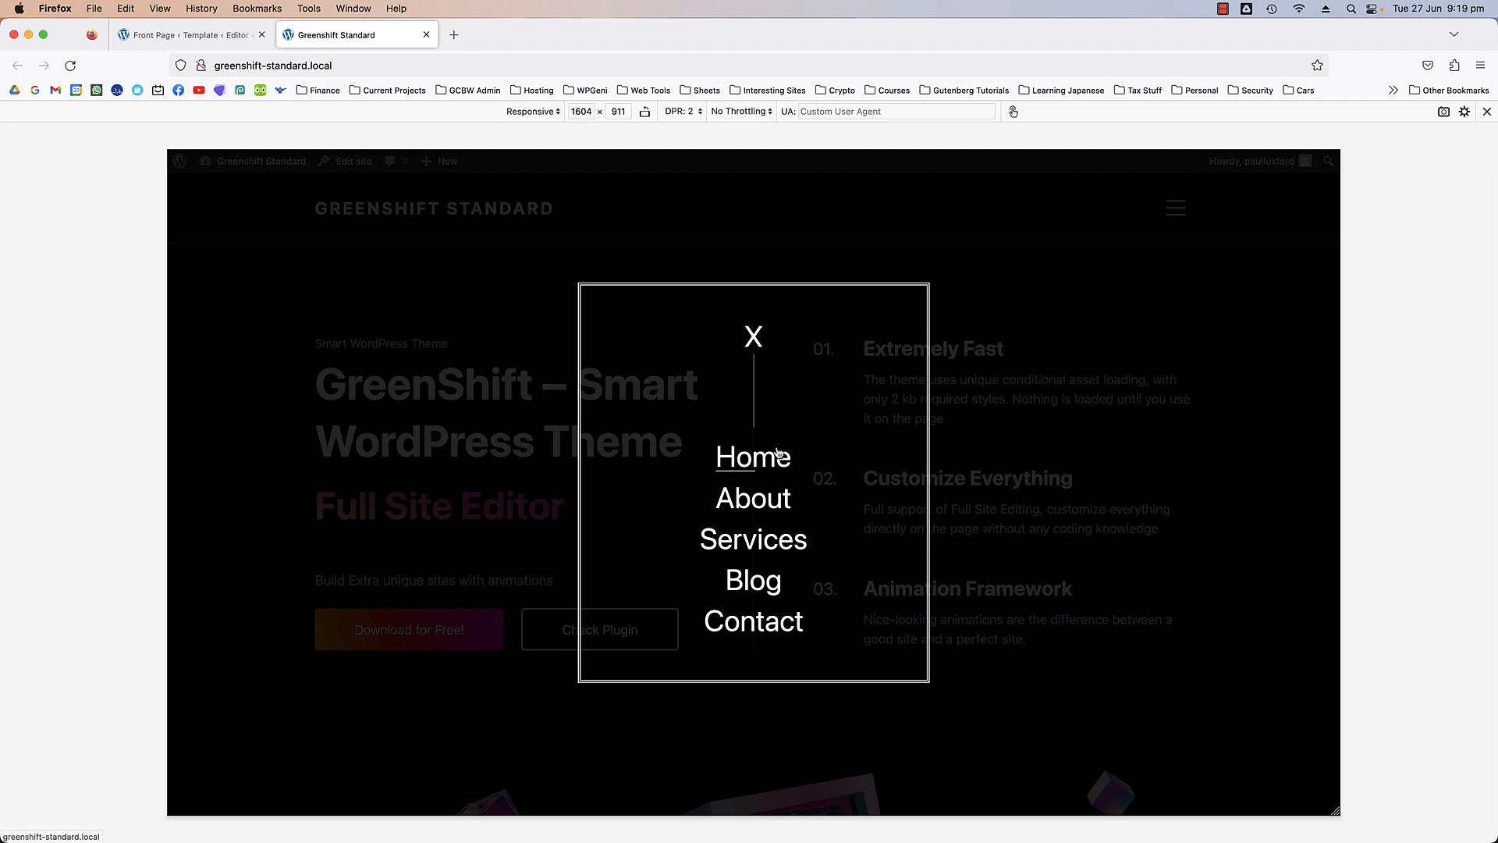
key("ctrl+shift+Tab")
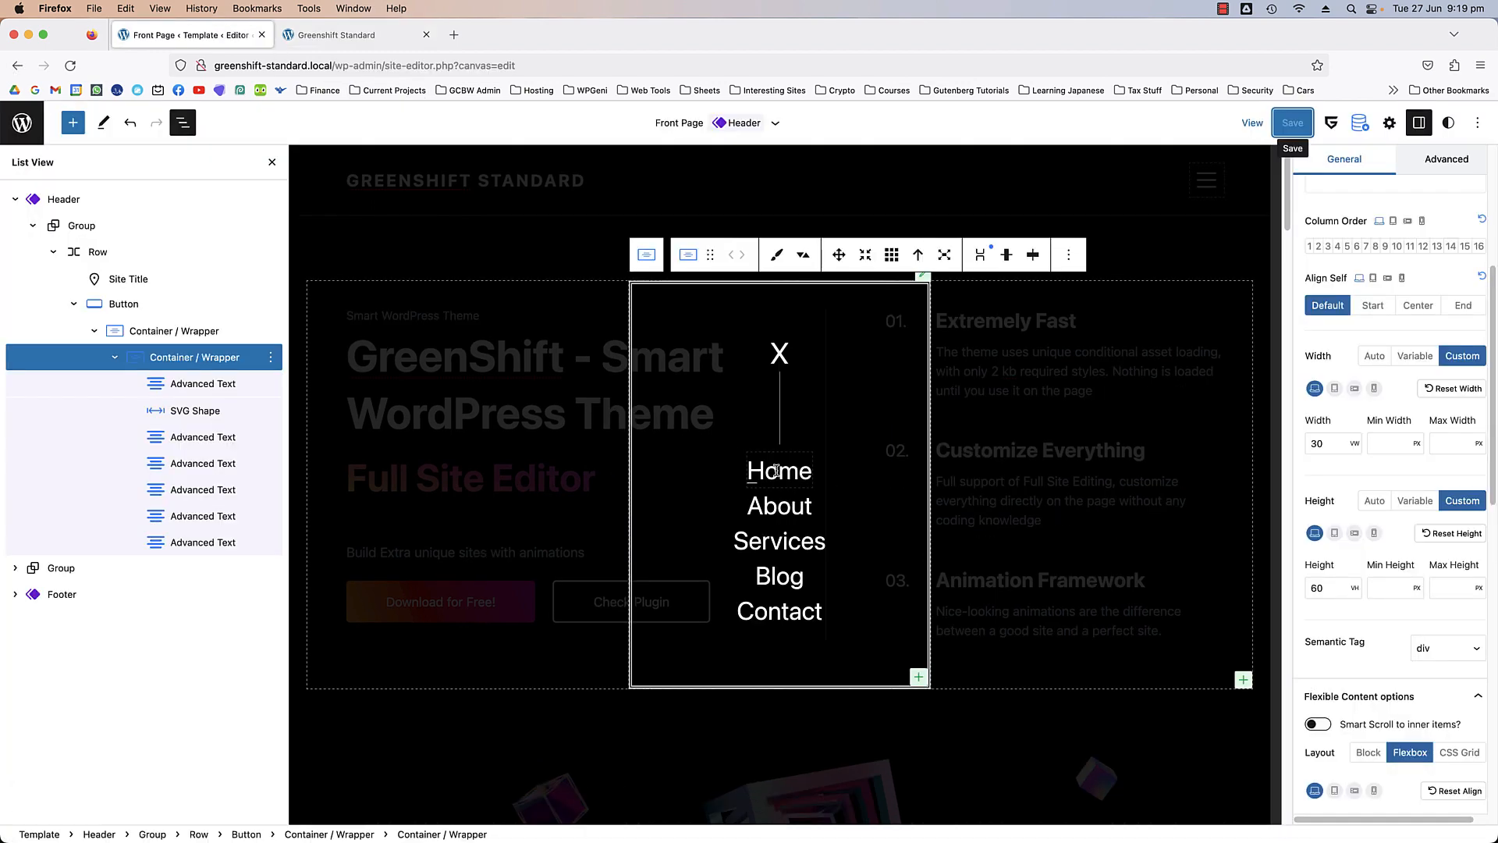
- Toggle the Home text's Underline Effect off and on again, clear its link hover color and save the header
left_click(785, 476)
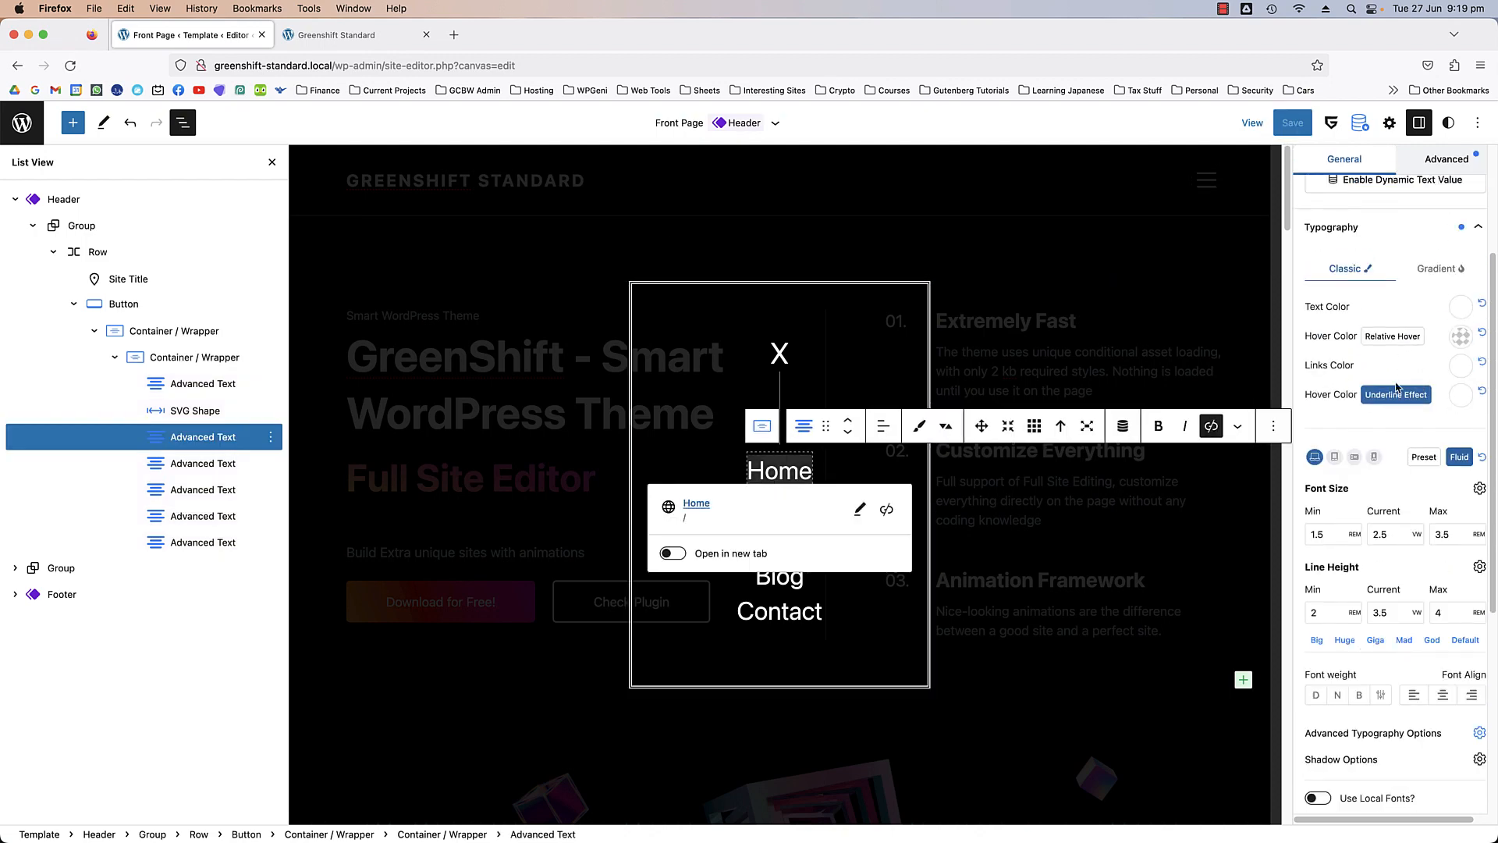
left_click(1397, 395)
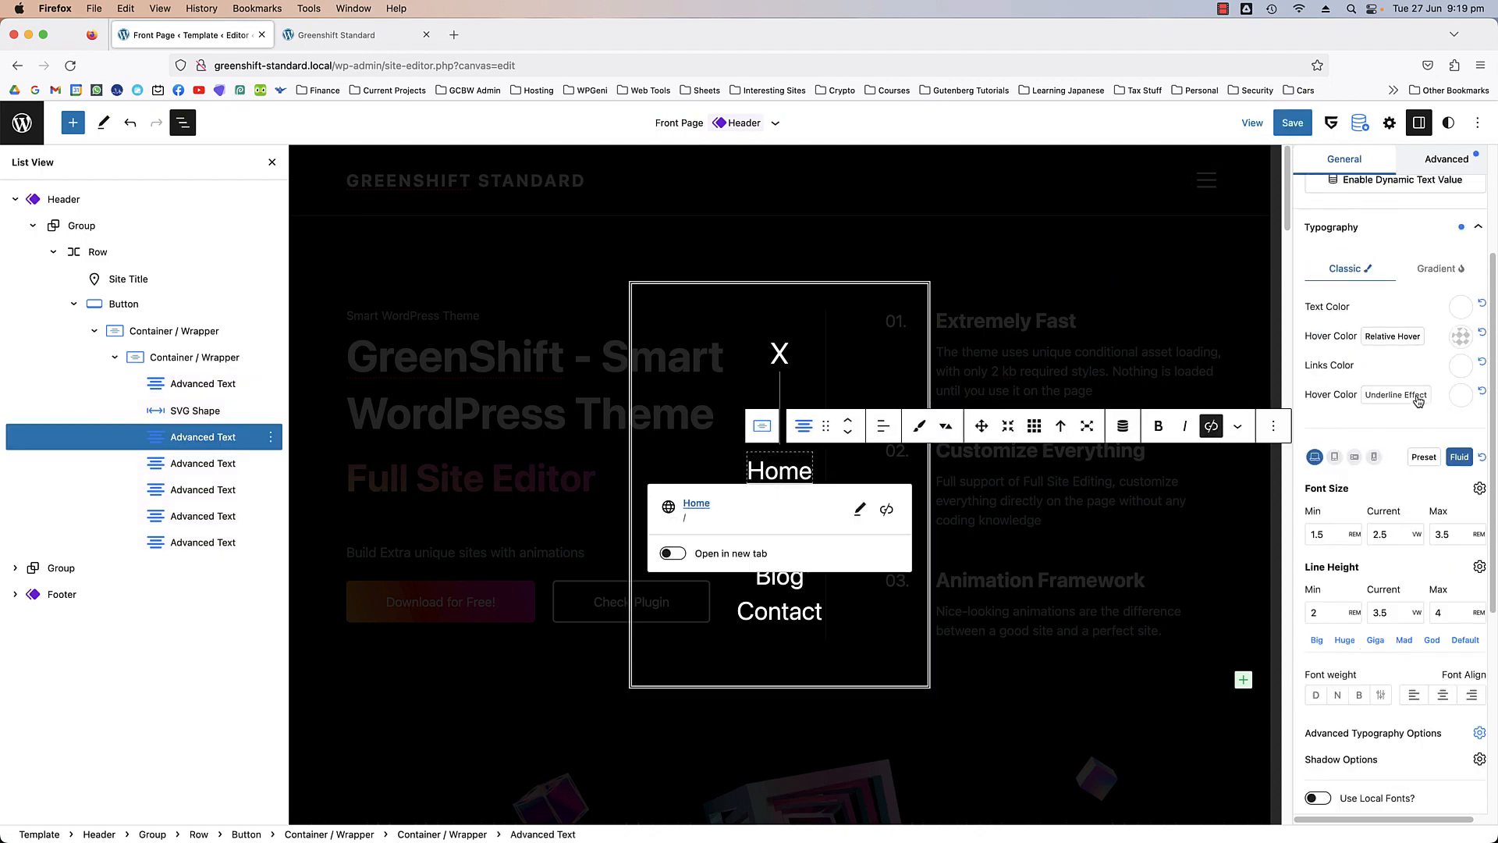
left_click(1416, 394)
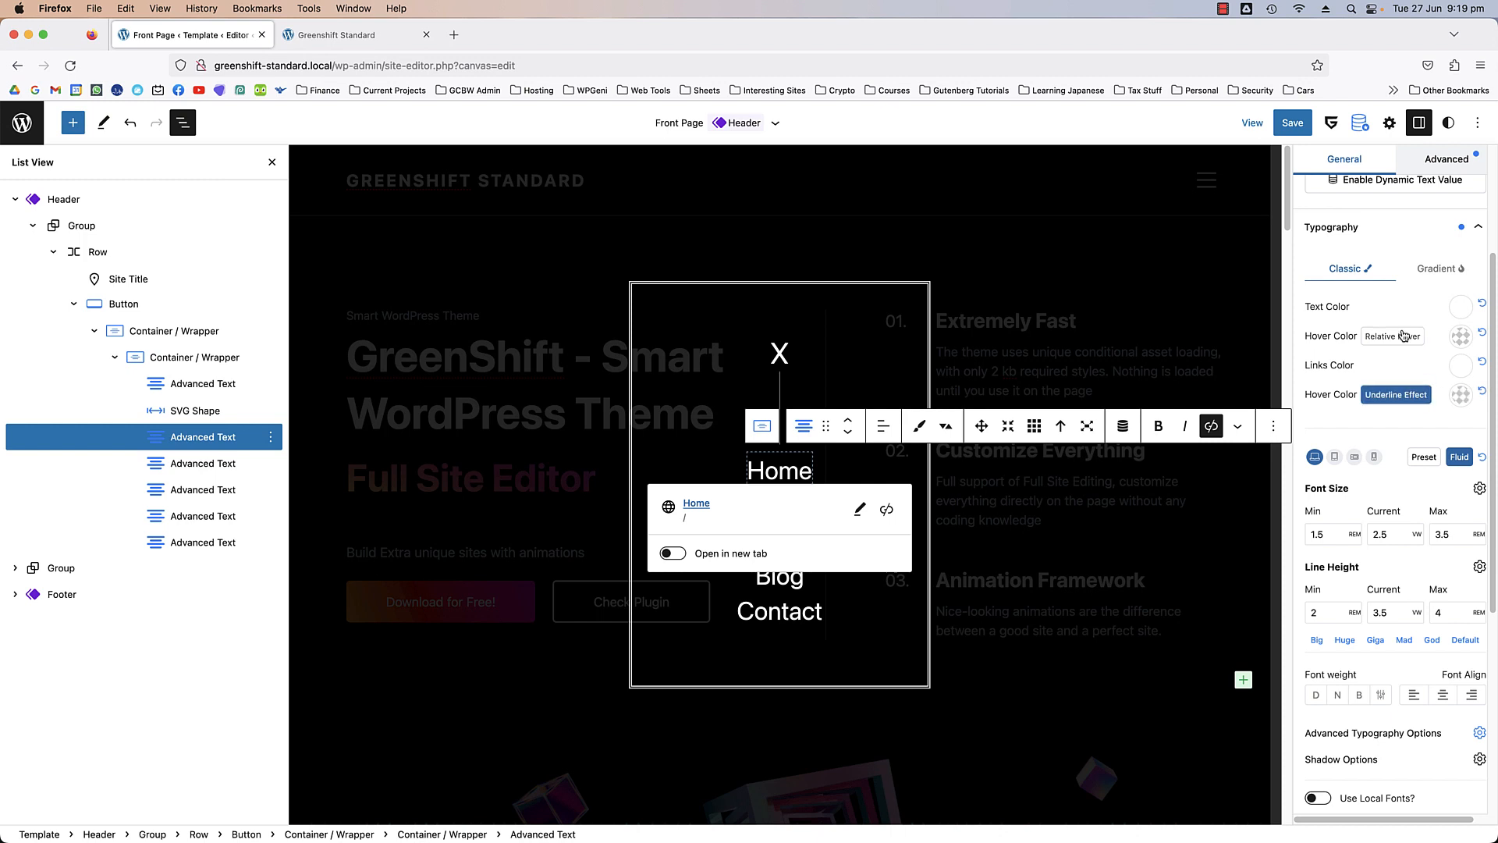
left_click(1295, 121)
left_click(1334, 122)
left_click(337, 35)
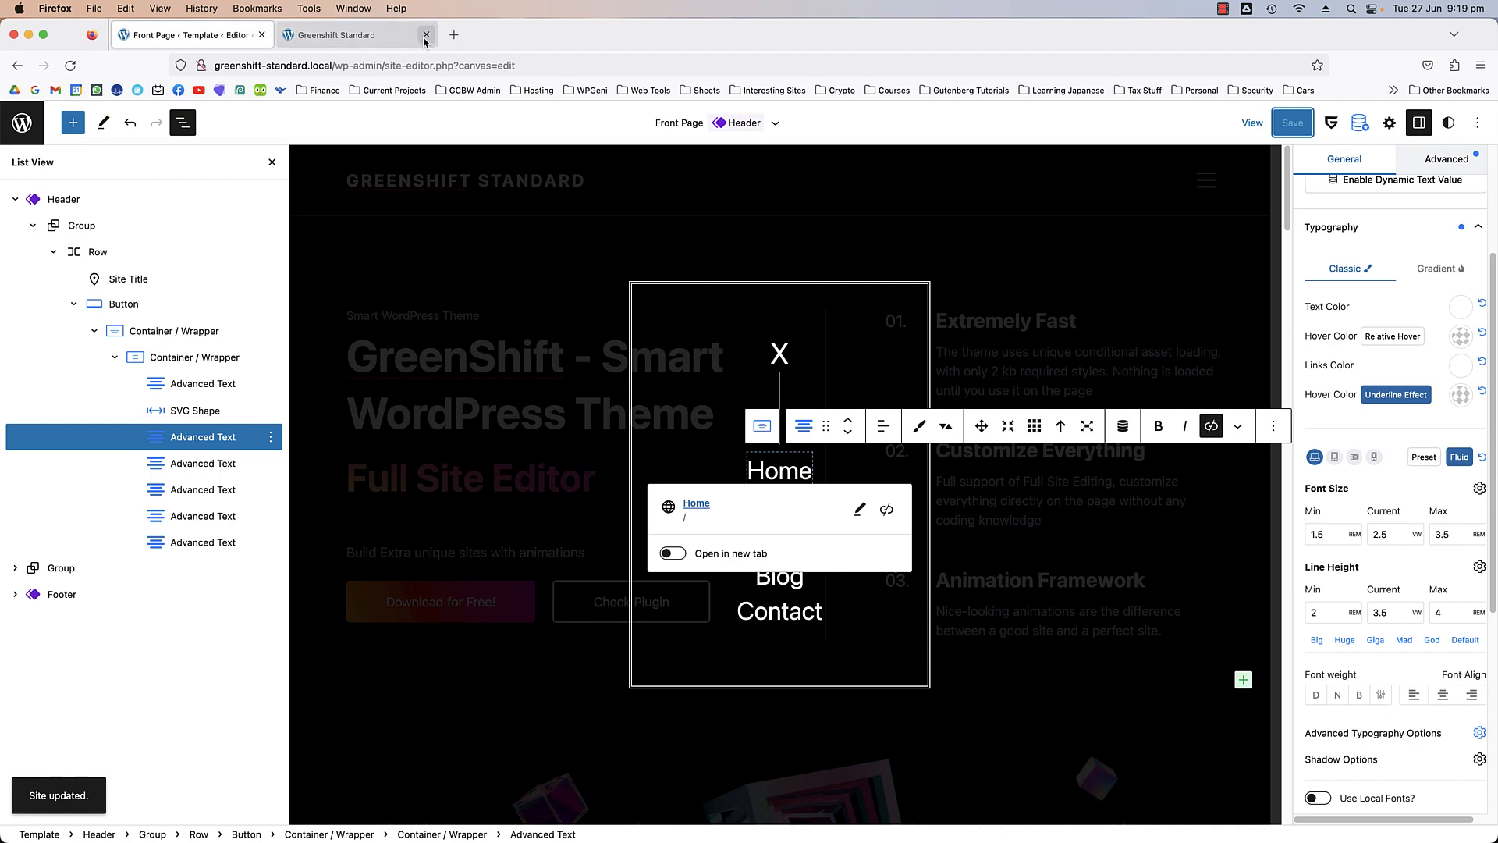
- Reload the live site twice, inspect the Home link's underline in the opened overlay menu and return to the editor
left_click(70, 65)
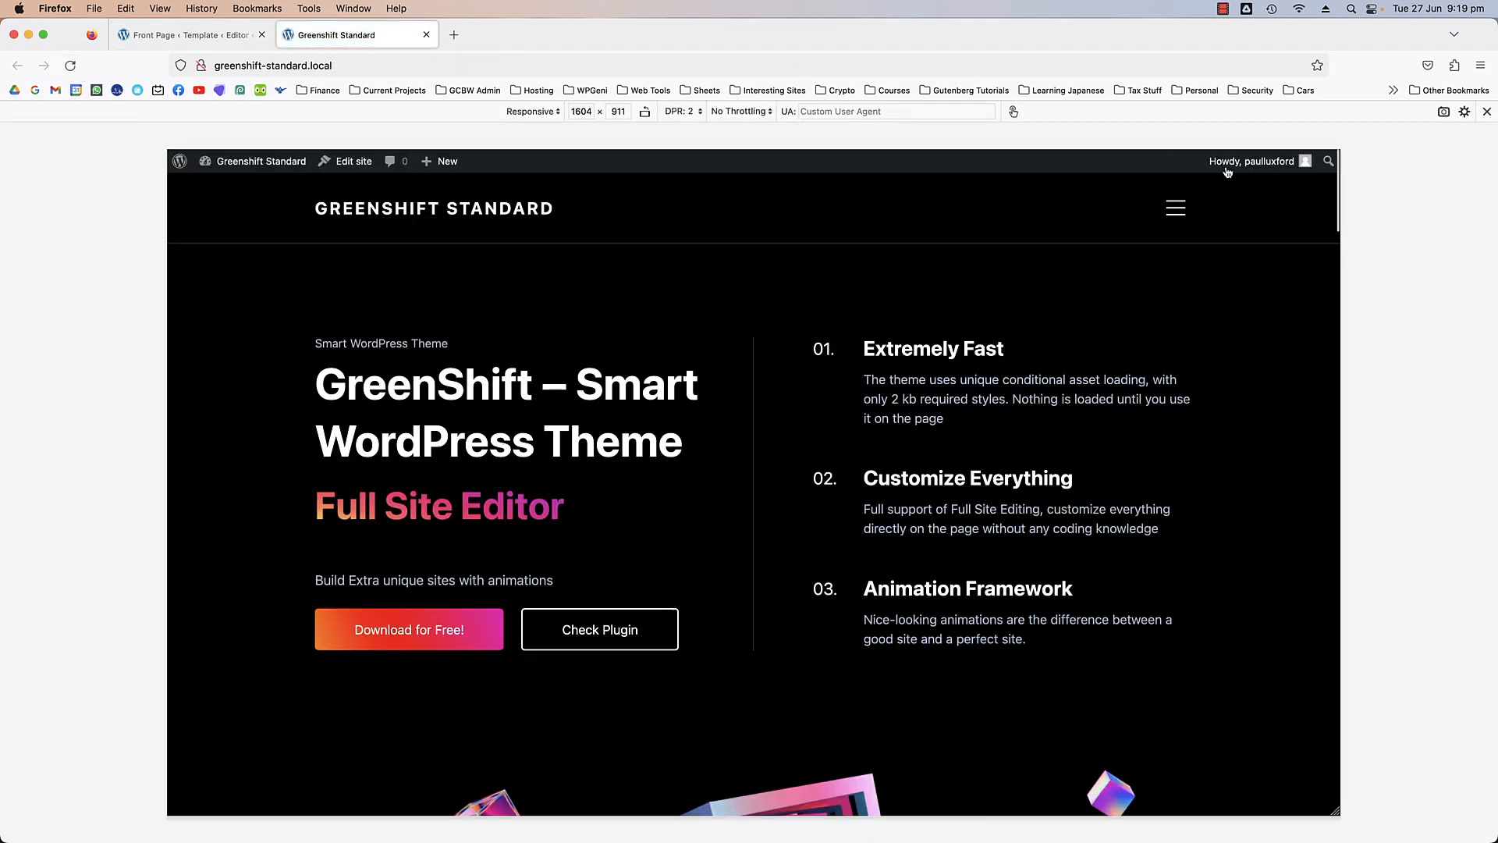
left_click(1166, 217)
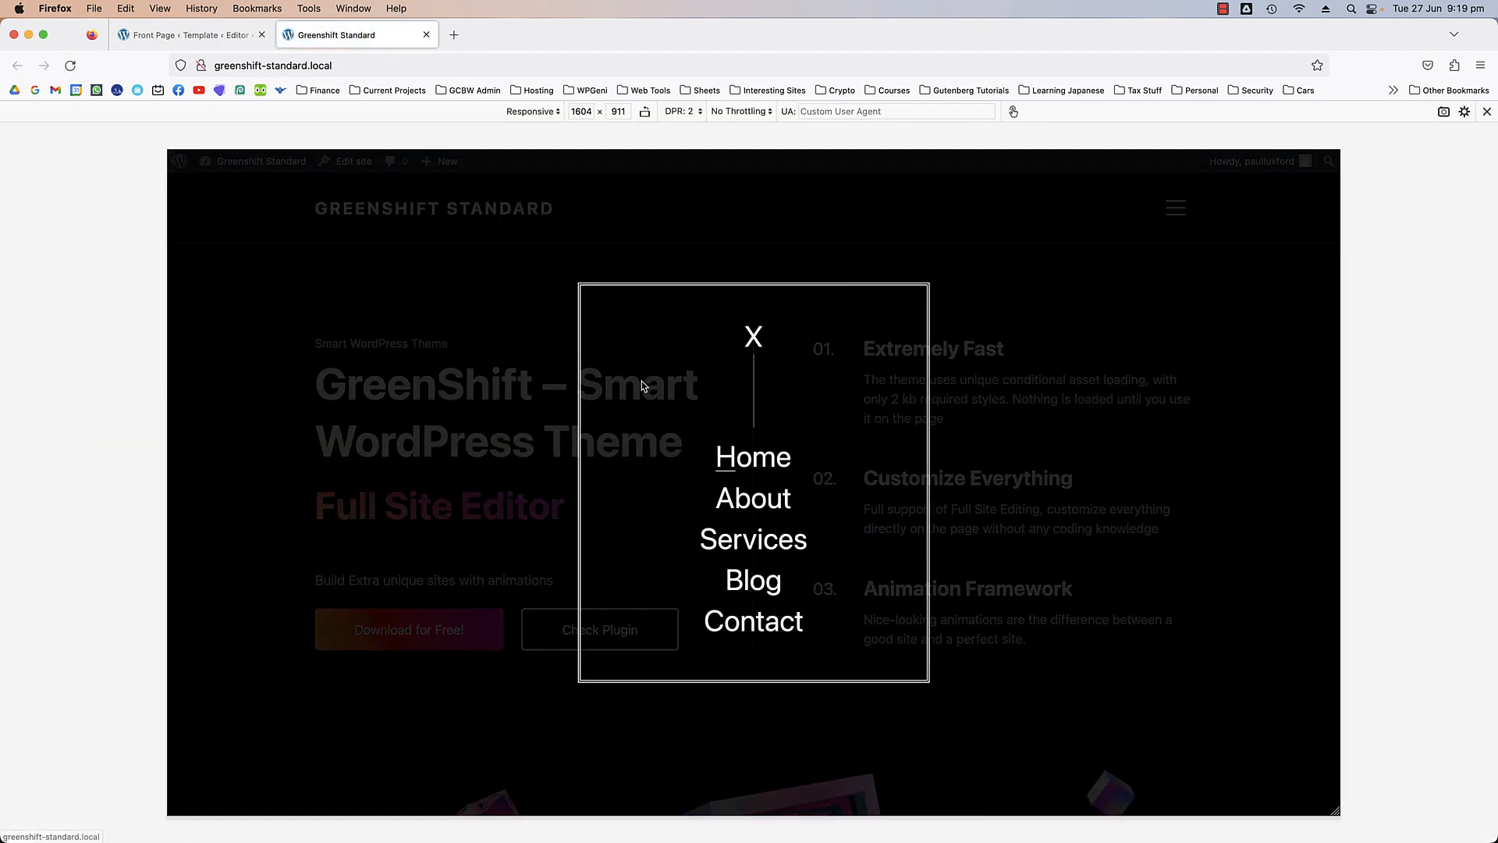
key("super+r")
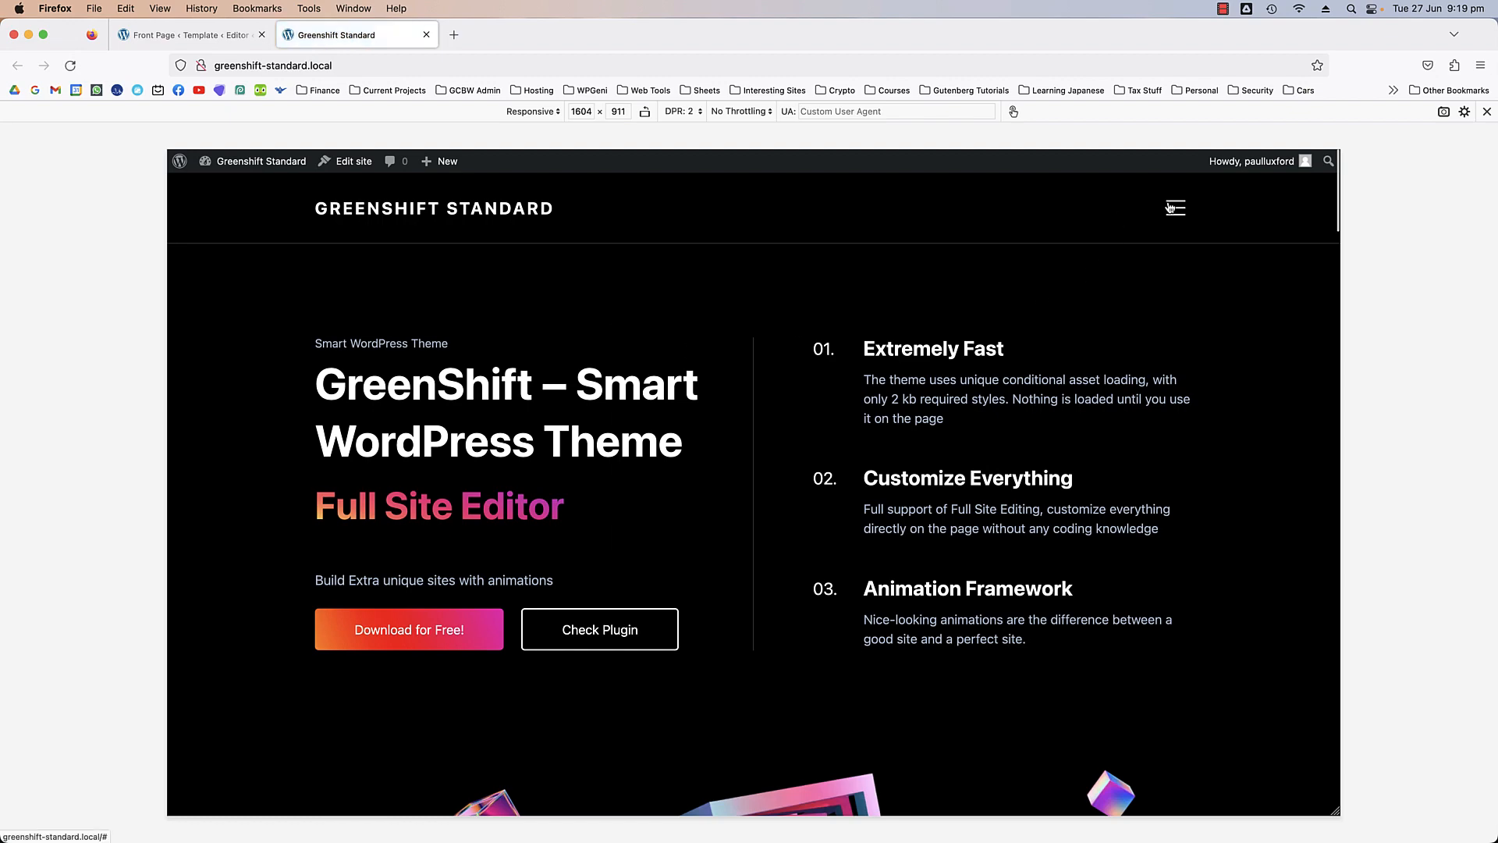
left_click(1175, 208)
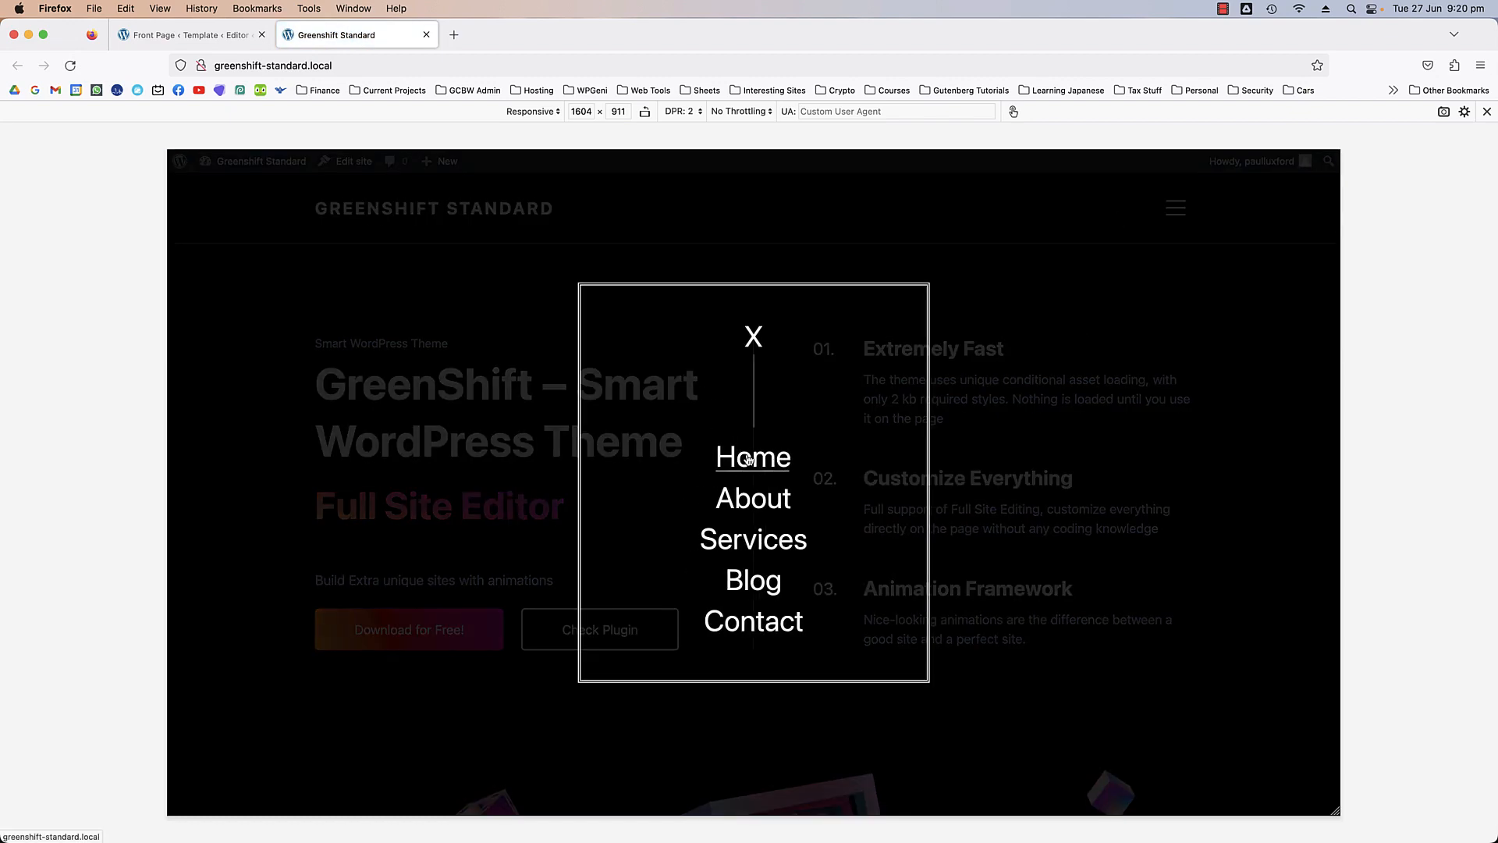
key("ctrl+shift+Tab")
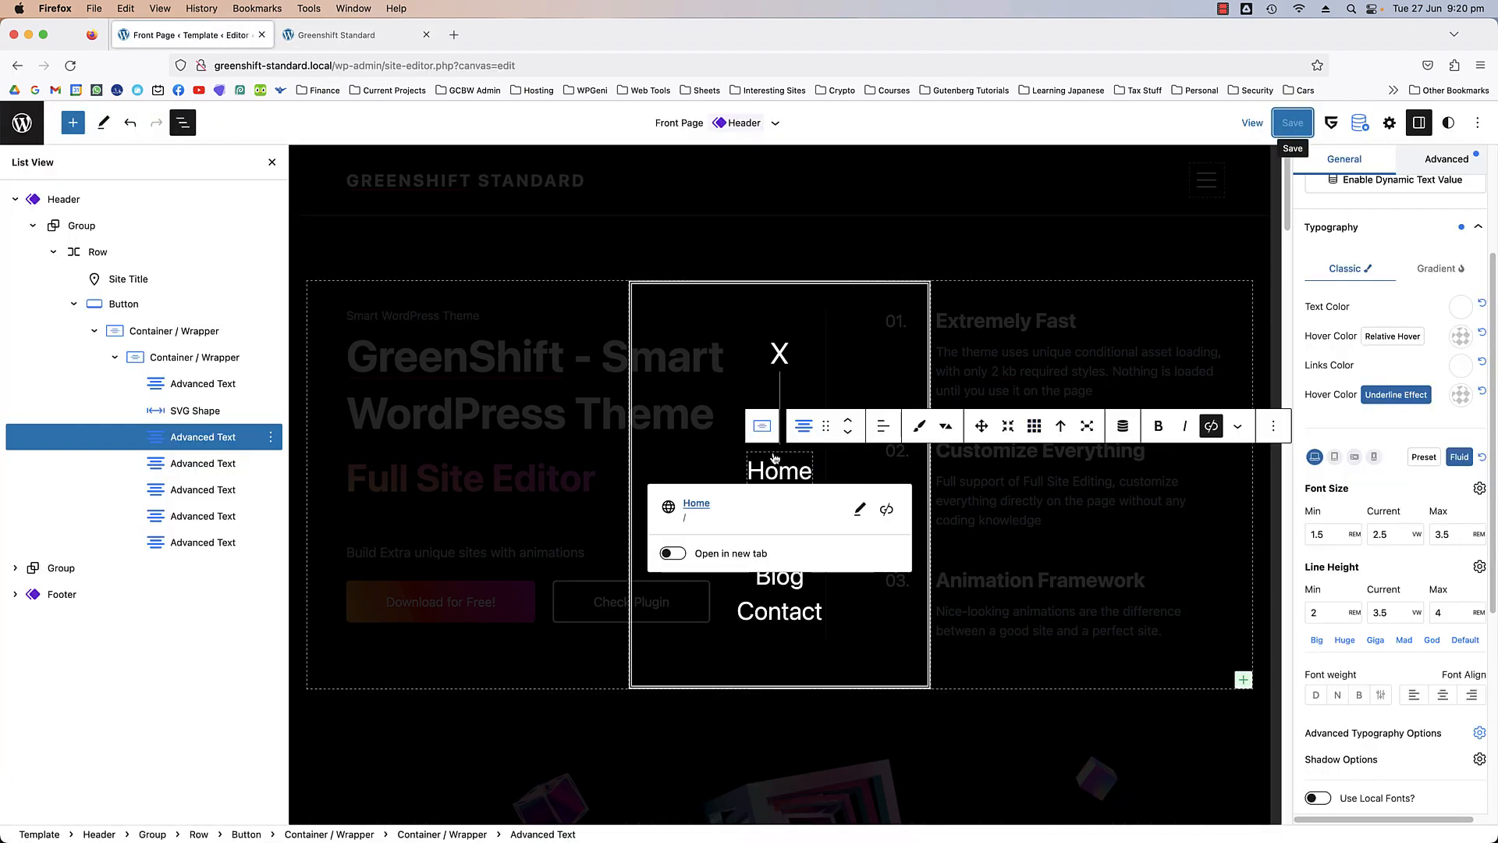
- Review the text decoration and hover decoration settings in the Home text's advanced typography options without changing them
scroll(1405, 422, "down", 1)
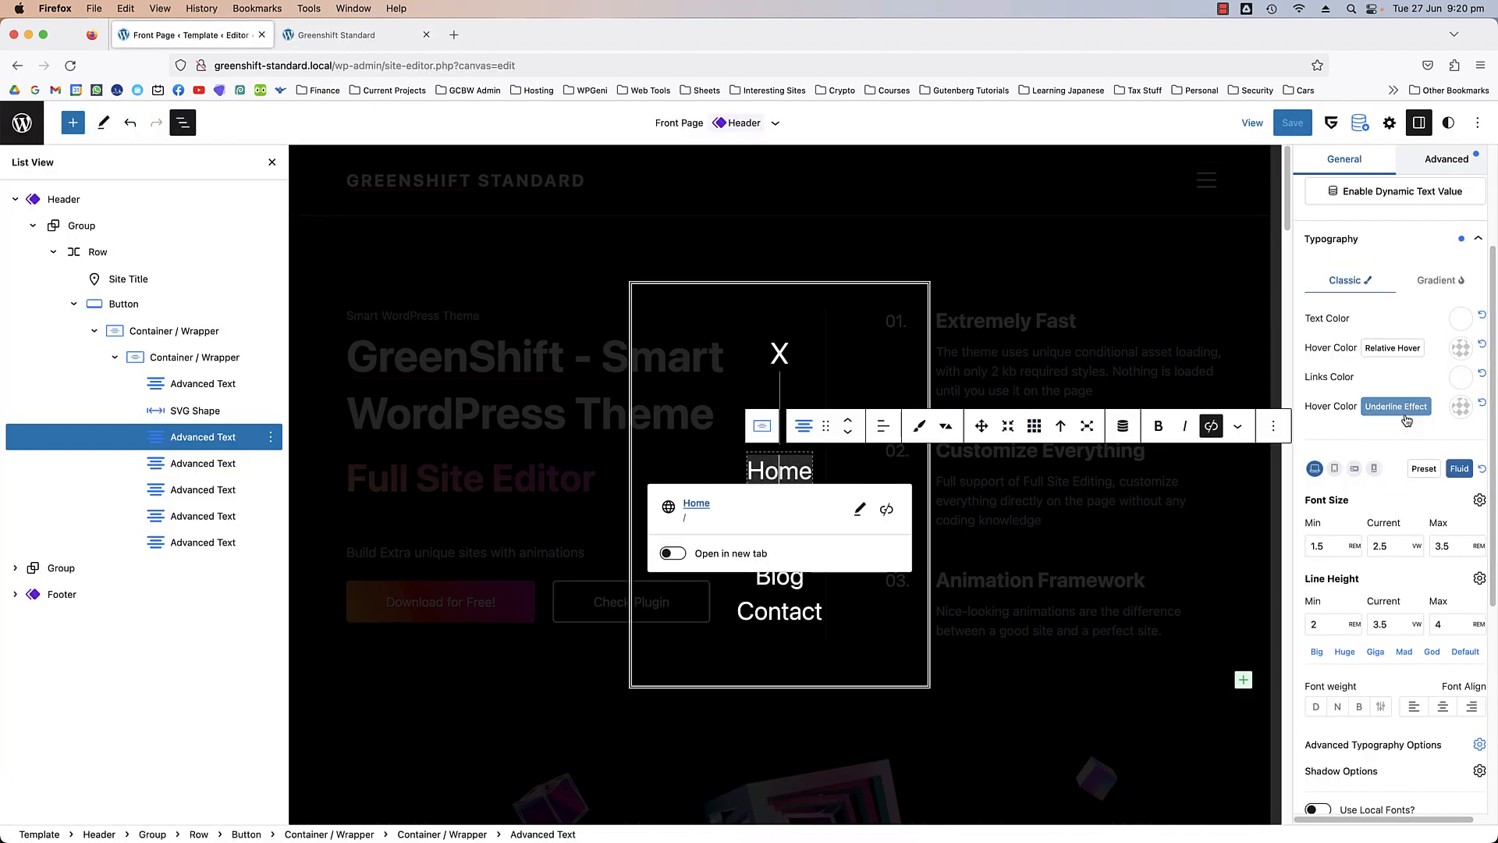
scroll(1405, 460, "down", 5)
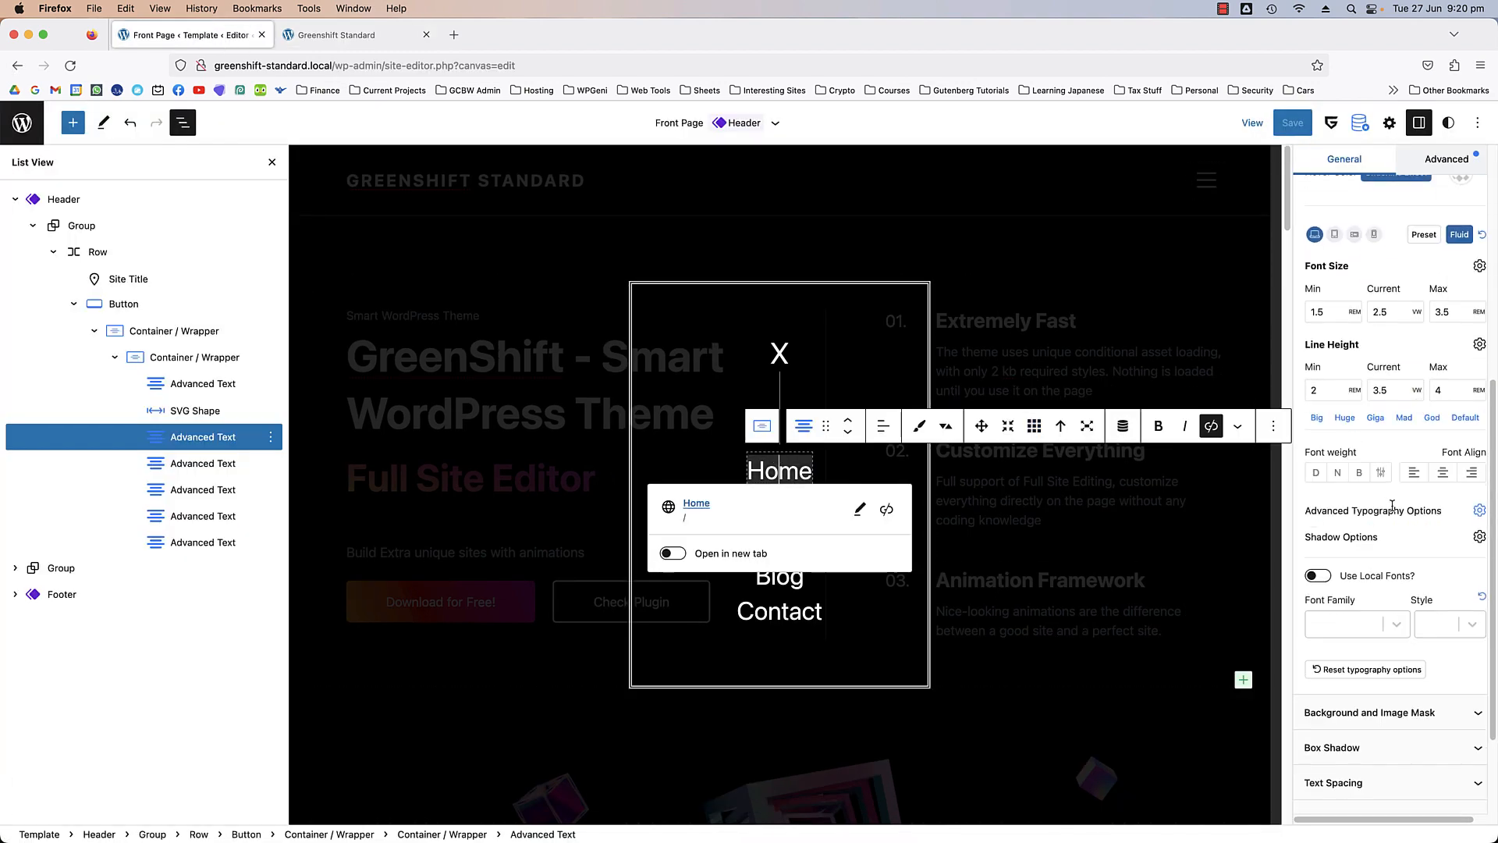
left_click(1480, 511)
scroll(1416, 286, "down", 2)
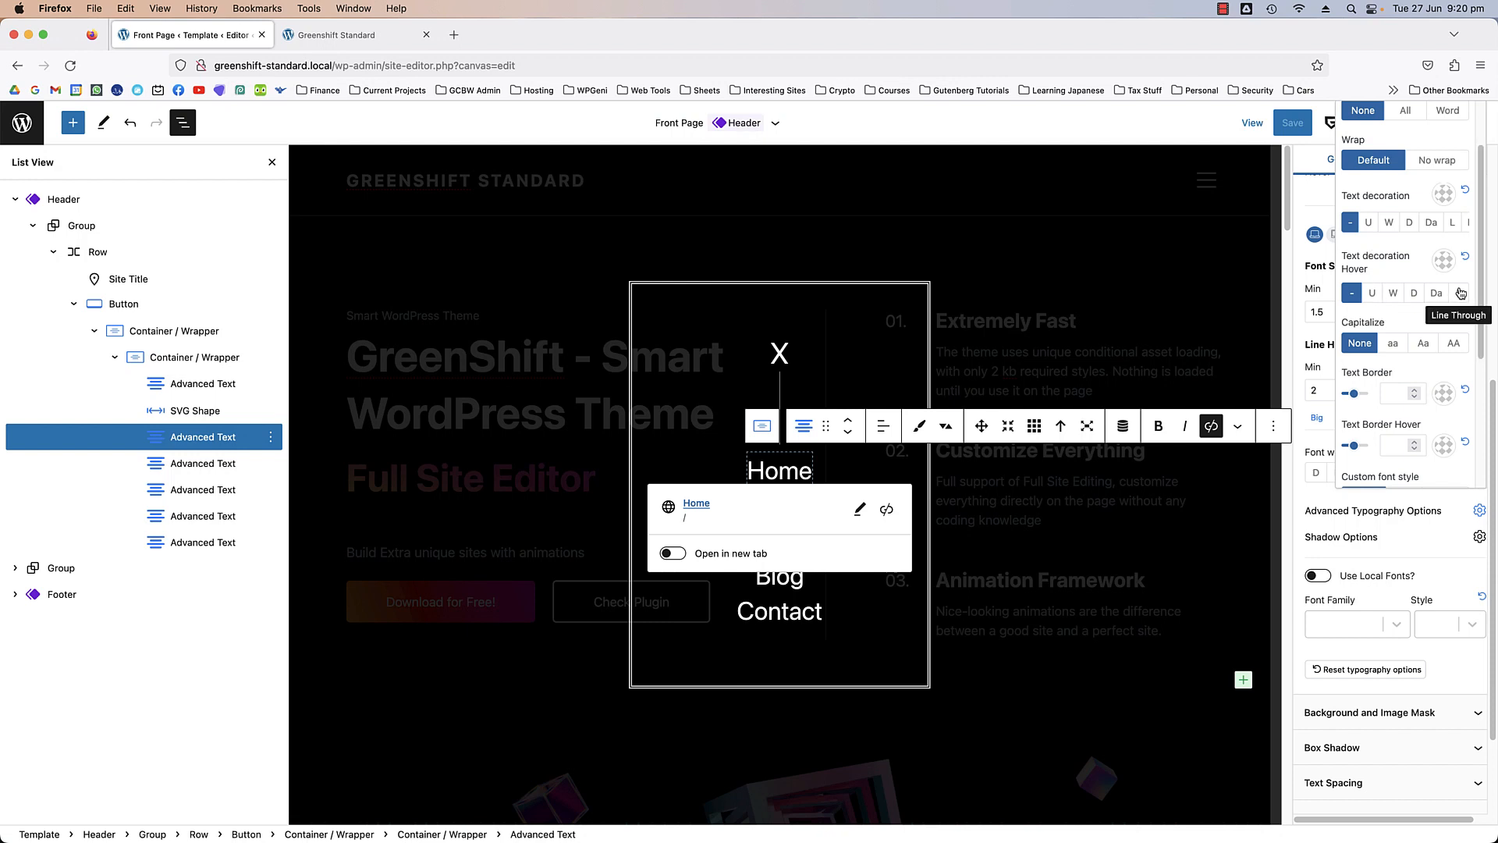
scroll(1394, 259, "up", 2)
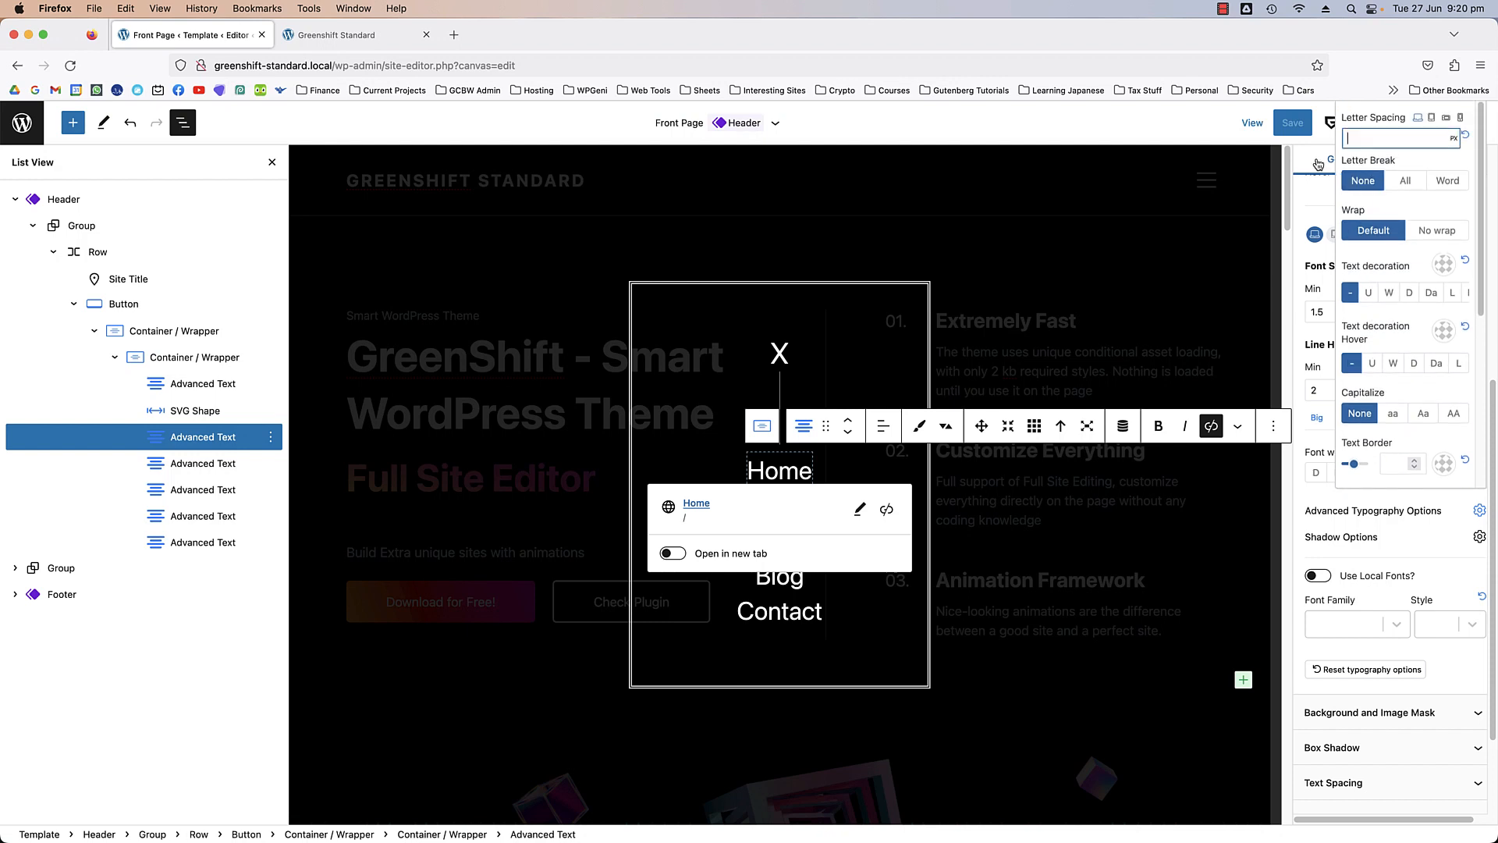
left_click(1413, 528)
scroll(1393, 352, "up", 3)
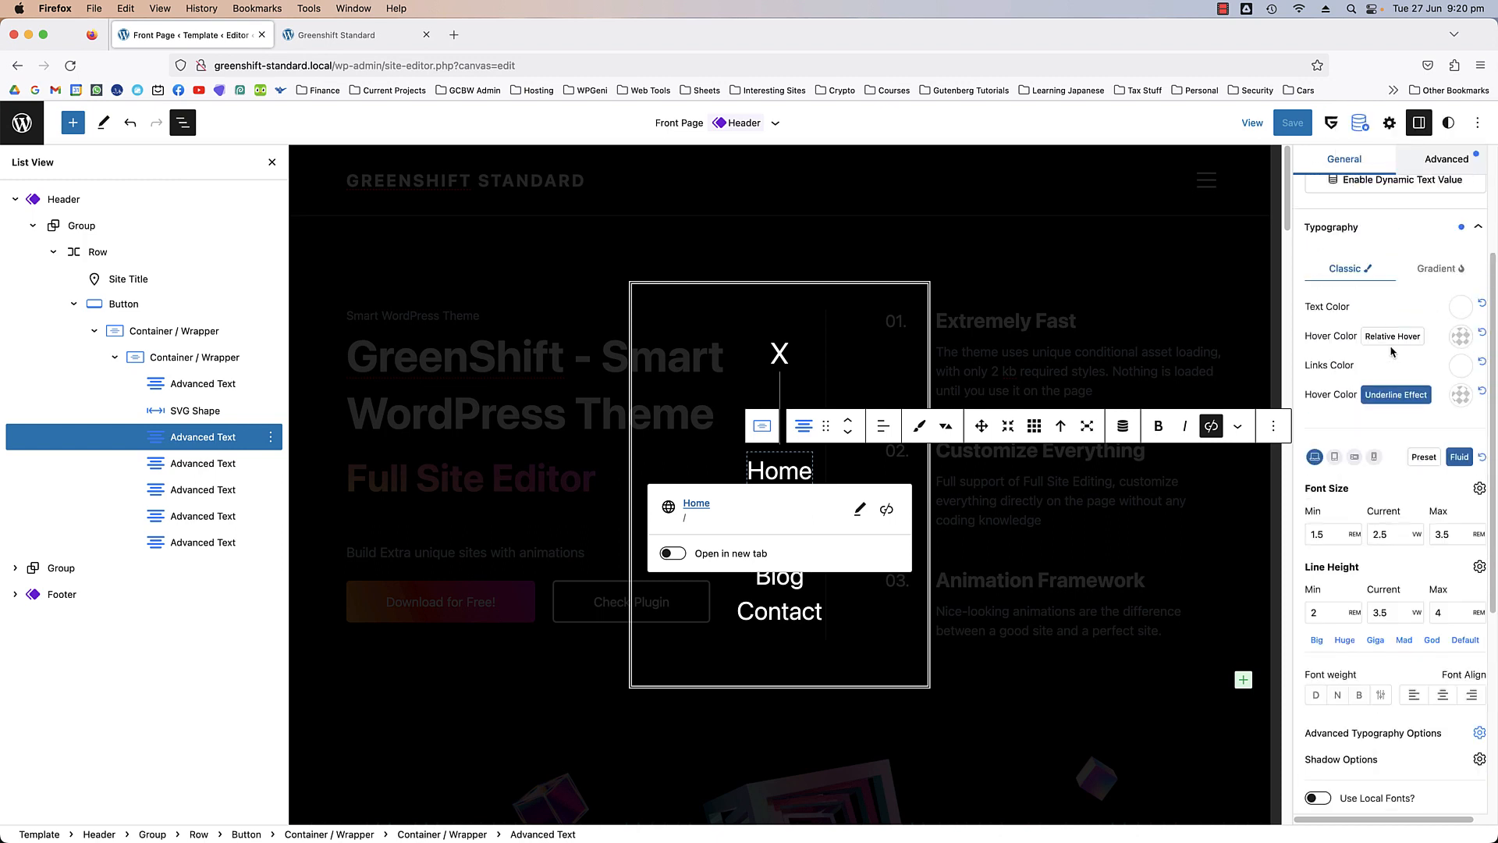
- Set the site-wide Links typography decoration to none in the global styles and save the header with the custom styles
left_click(1449, 122)
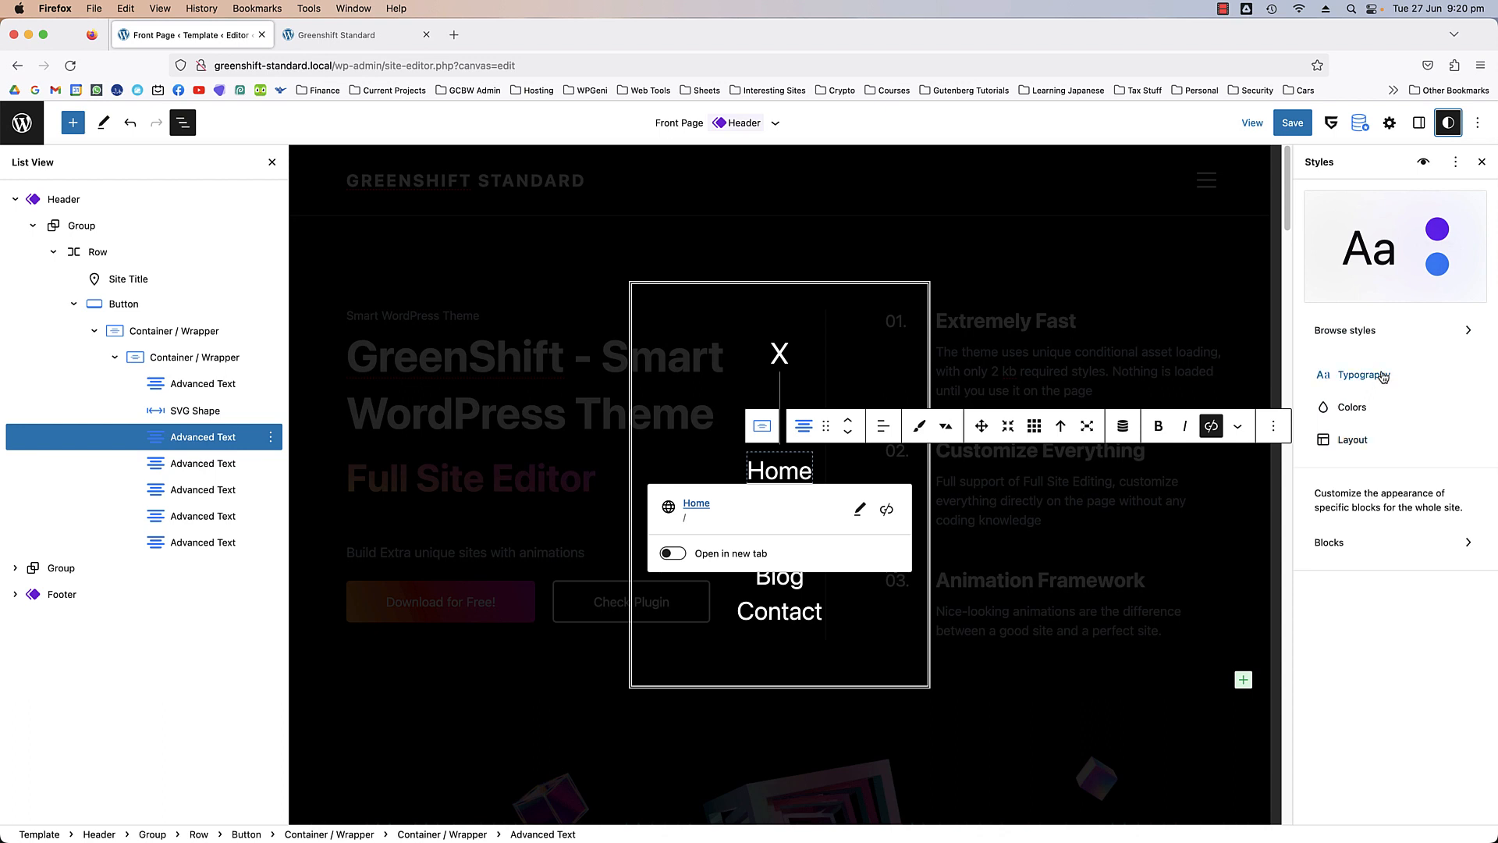
left_click(1369, 378)
left_click(1353, 332)
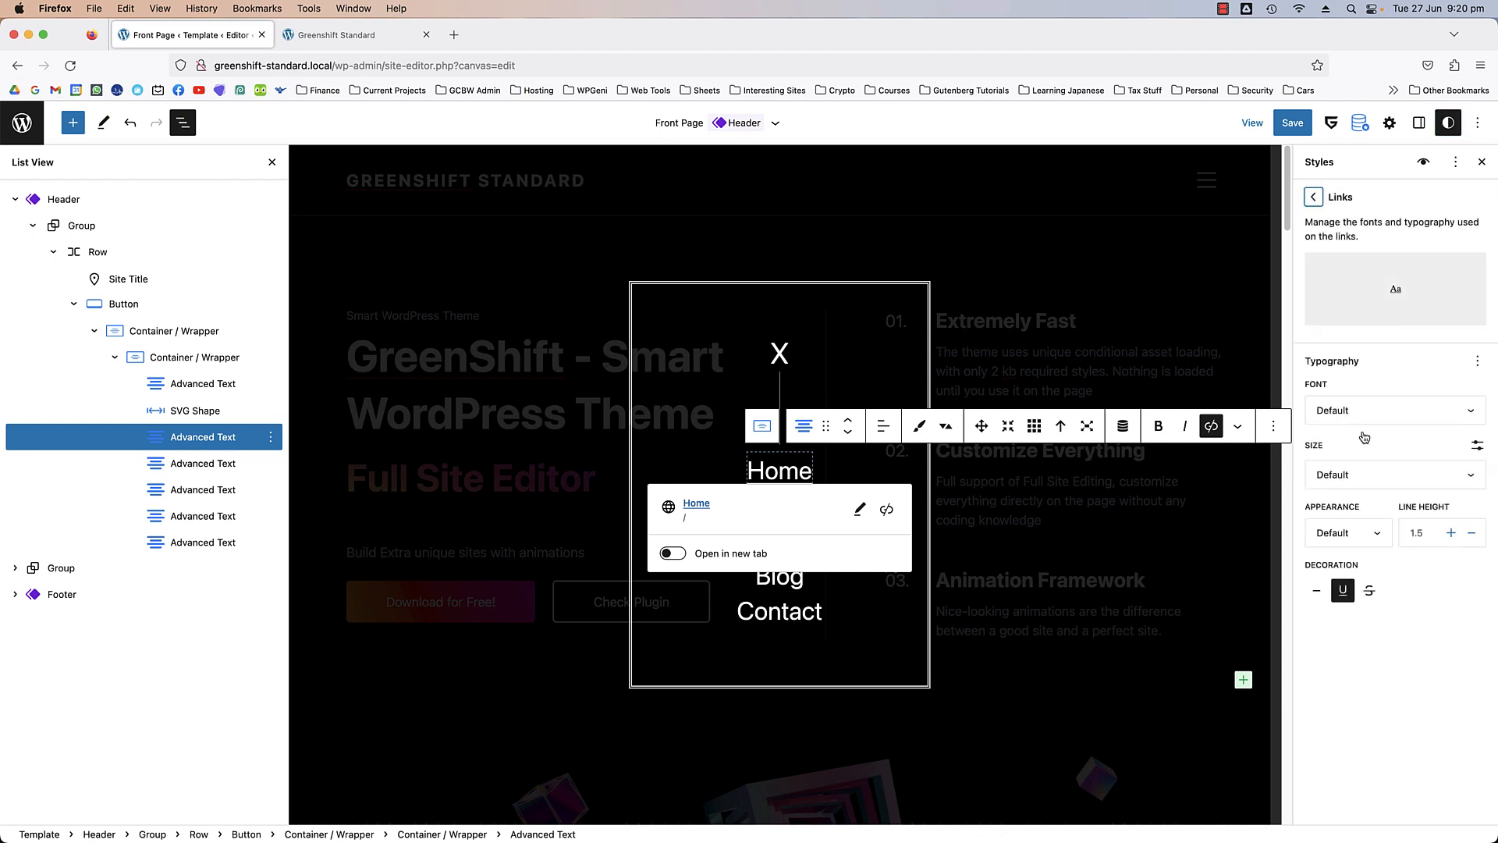
left_click(1319, 593)
left_click(1293, 122)
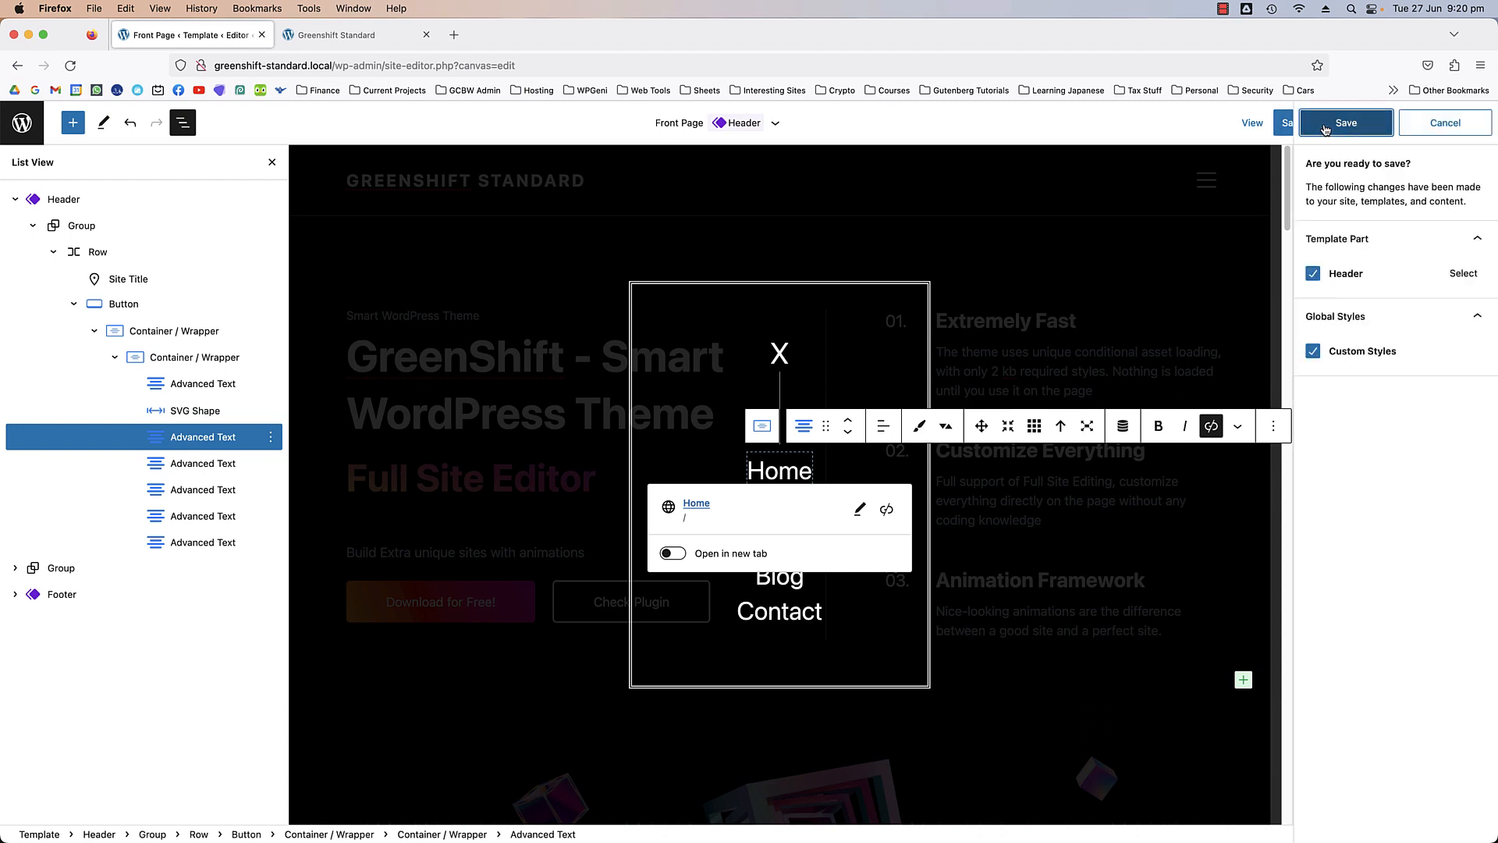
left_click(1307, 122)
- Reload the live site, check the Home link's decoration in the overlay menu and follow the link
left_click(330, 34)
key("super+r")
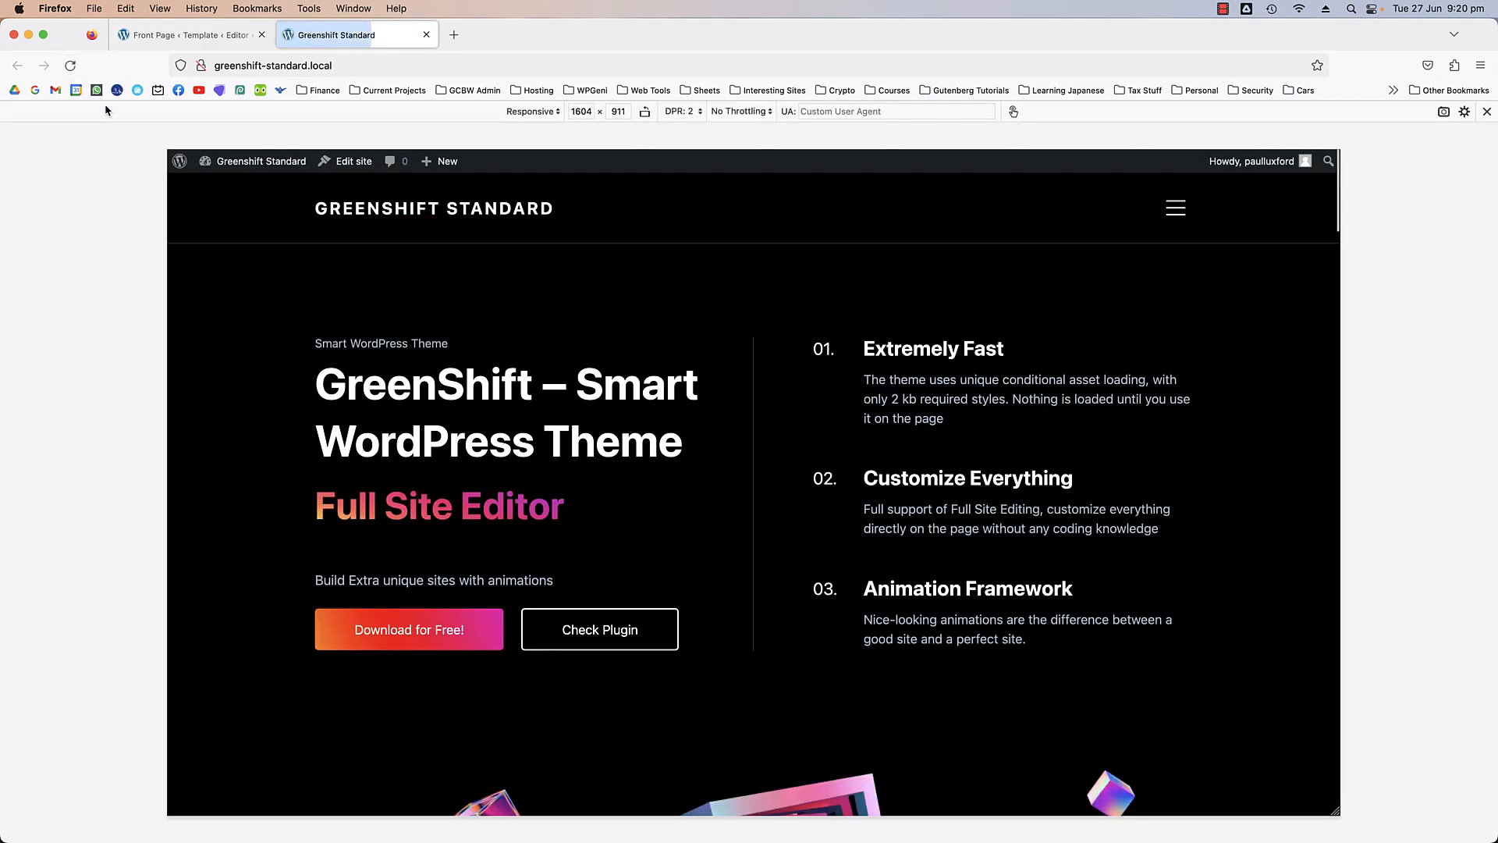
left_click(1173, 207)
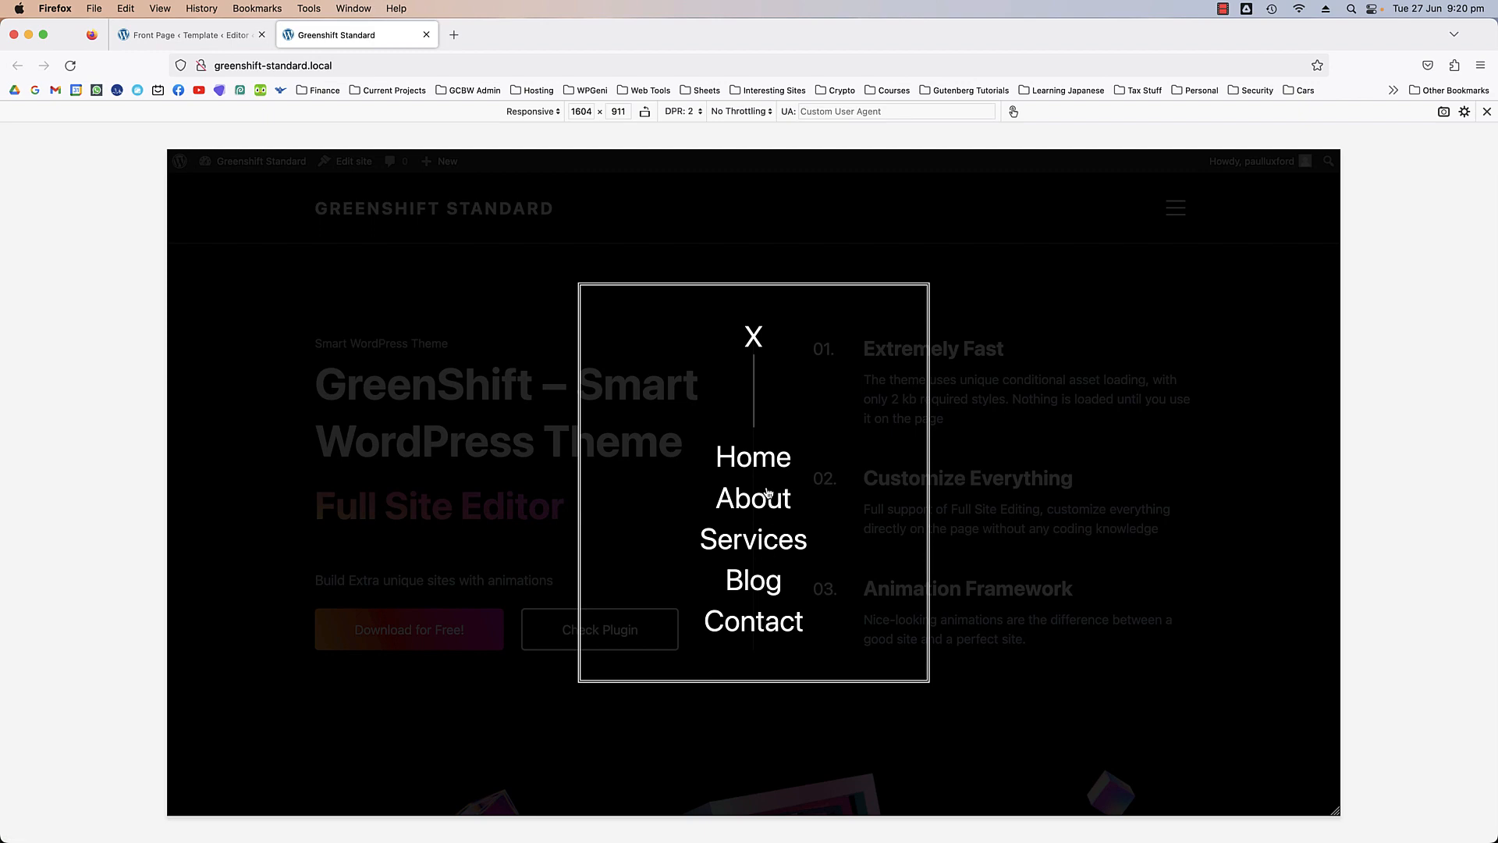
left_click(764, 467)
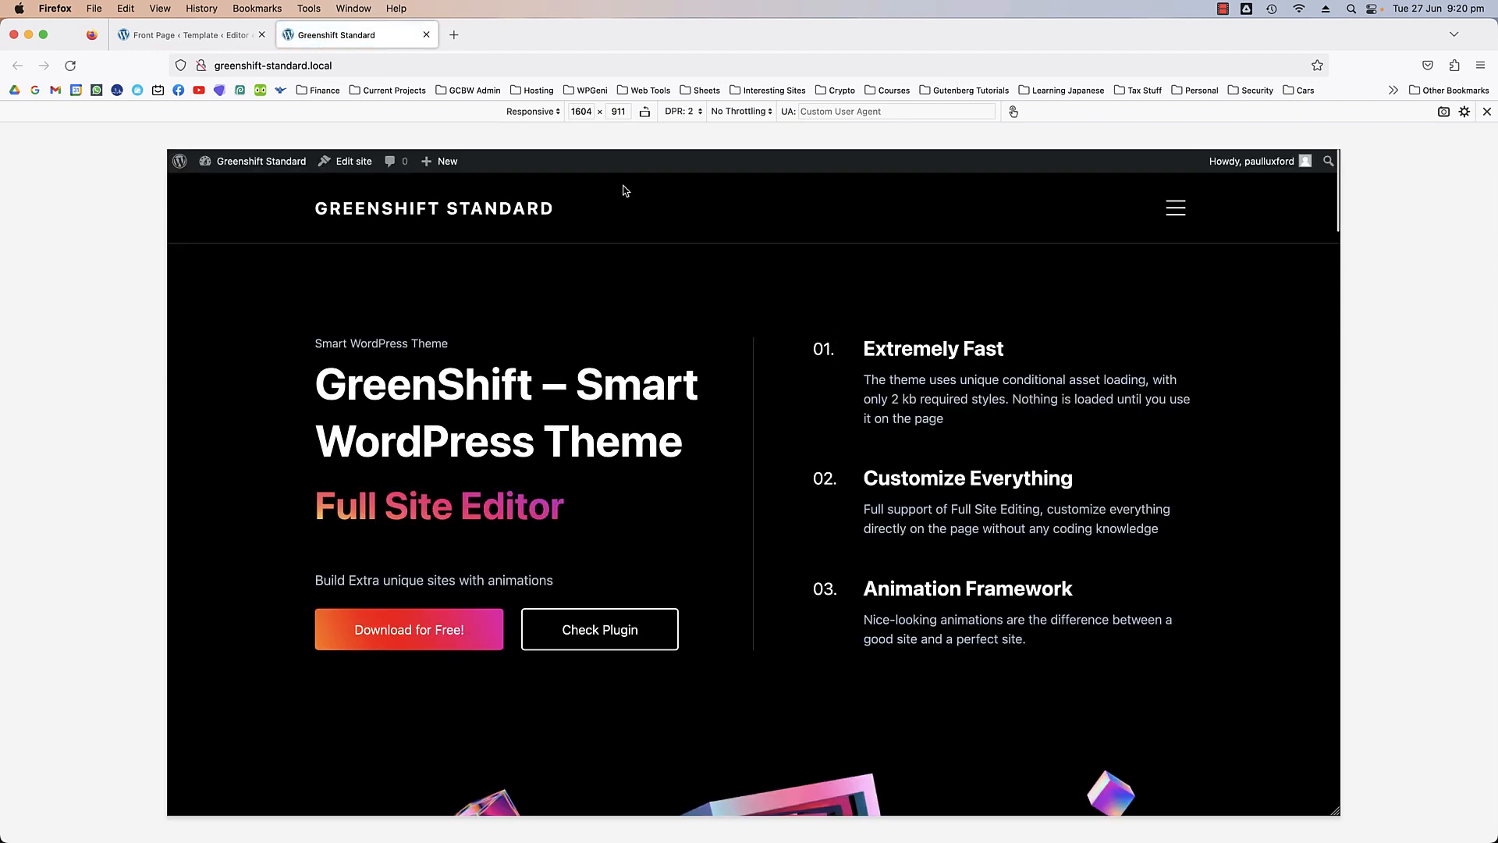
- Test the finished popup on the live site by opening it from the hamburger icon and closing it with the X three times
left_click(1175, 210)
left_click(752, 336)
left_click(1176, 208)
left_click(754, 334)
left_click(1178, 208)
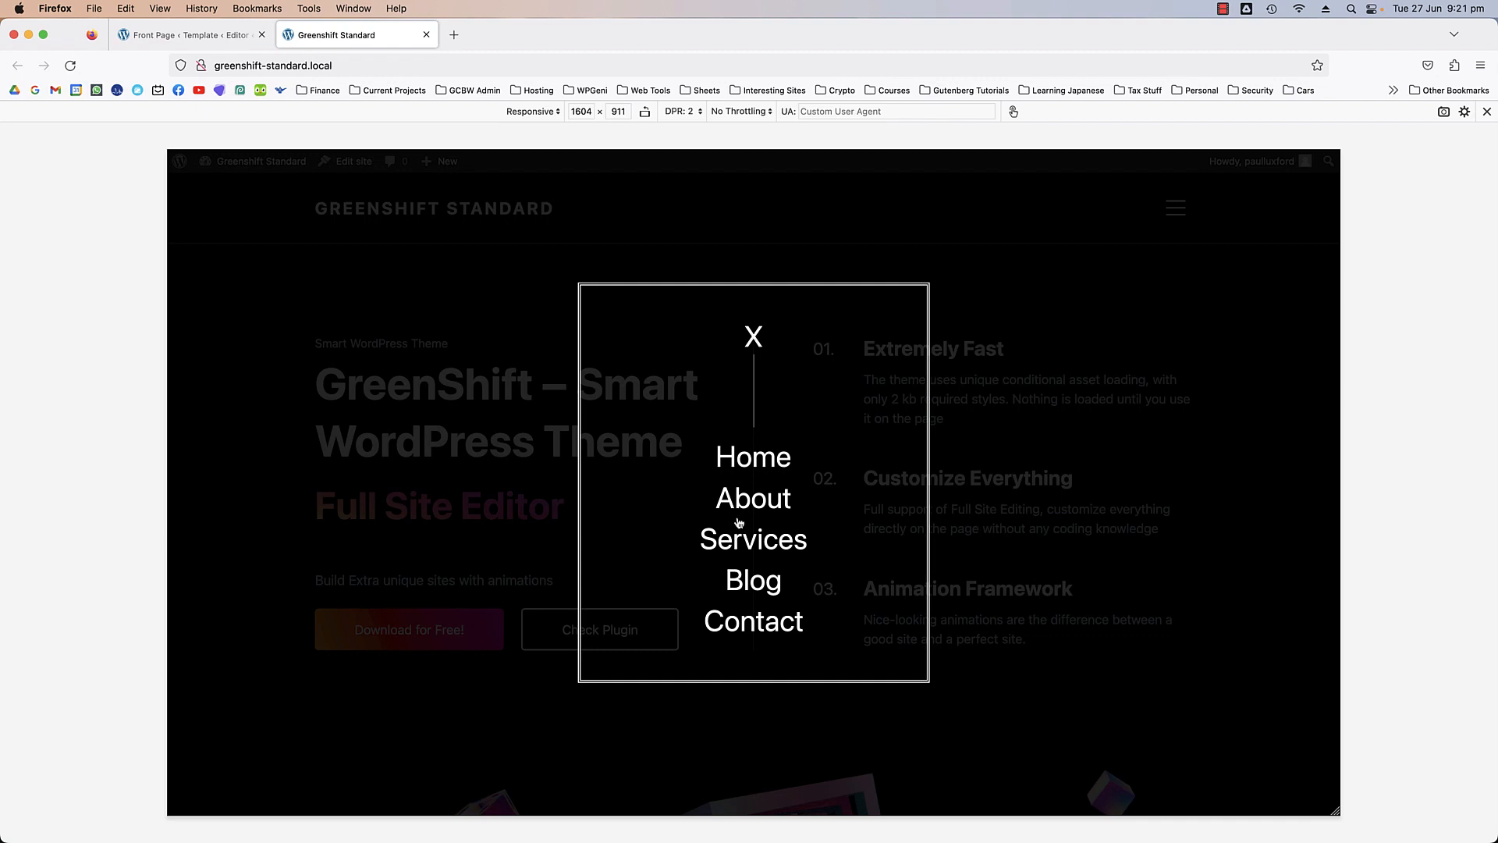
left_click(755, 338)
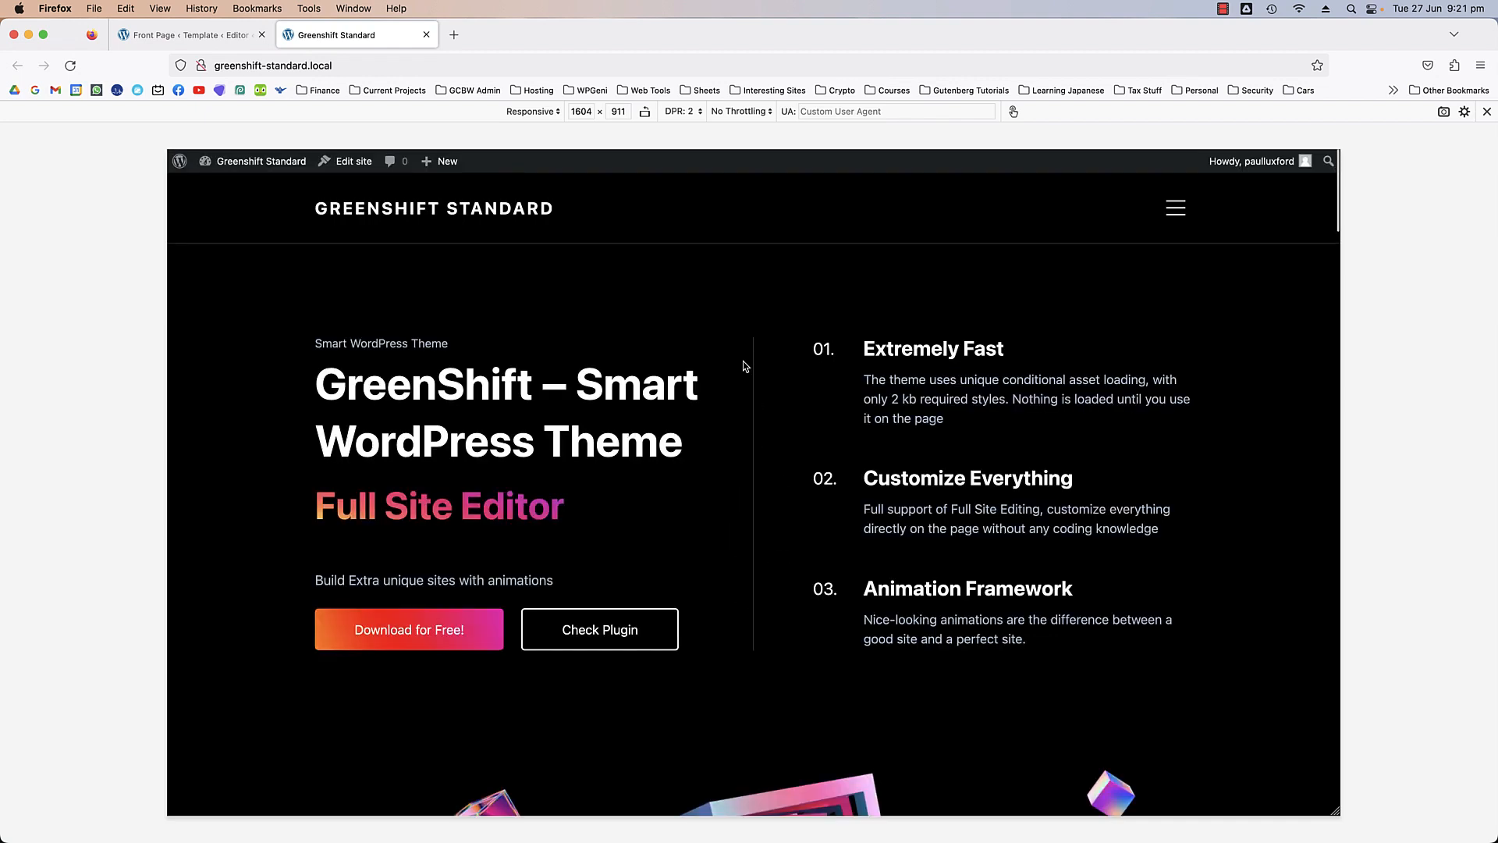